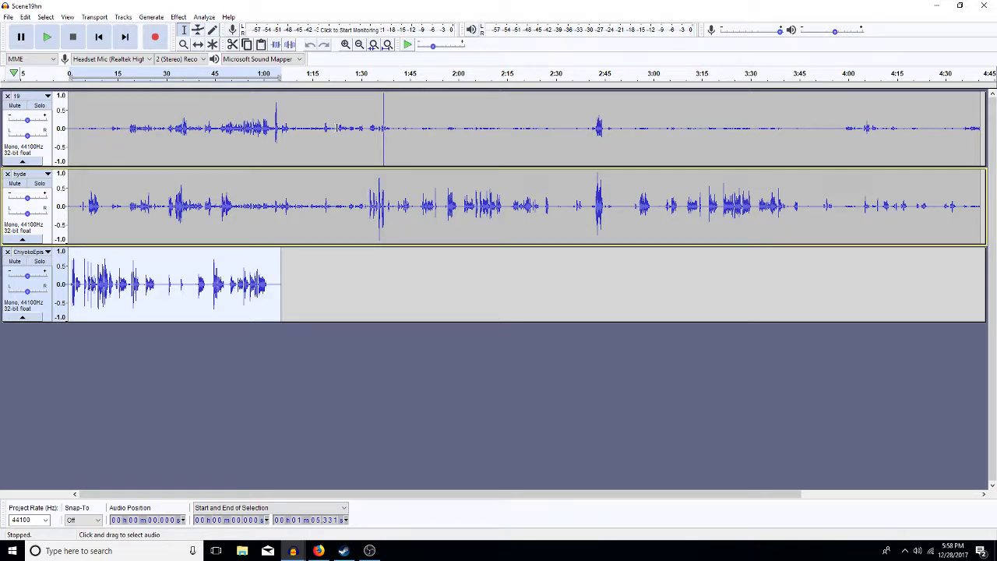
- Select roughly the first 1:07.6 of tracks 19 and hyde, and mute the ChiyokoEpis track
left_click(287, 142)
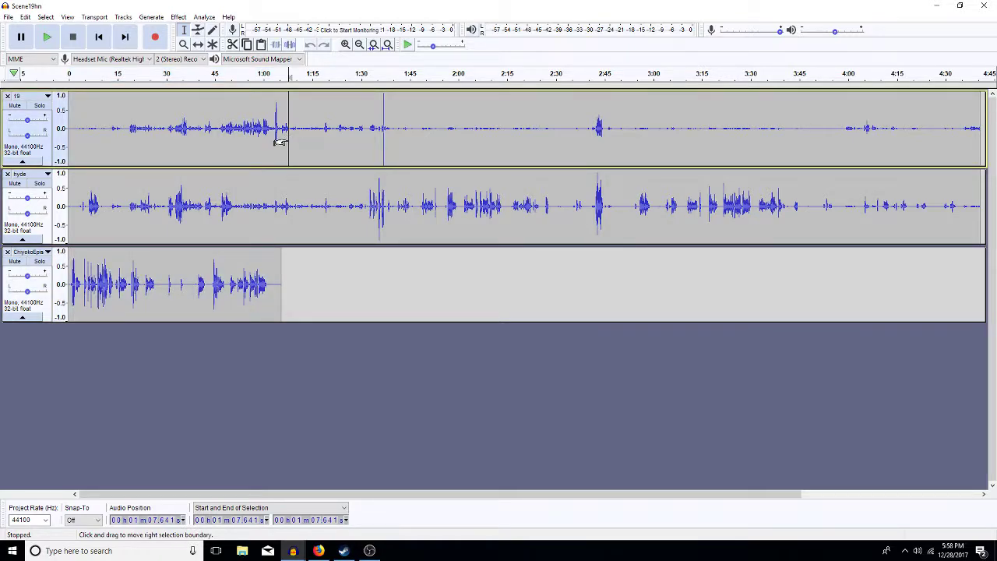
left_click_drag(280, 142, 61, 210)
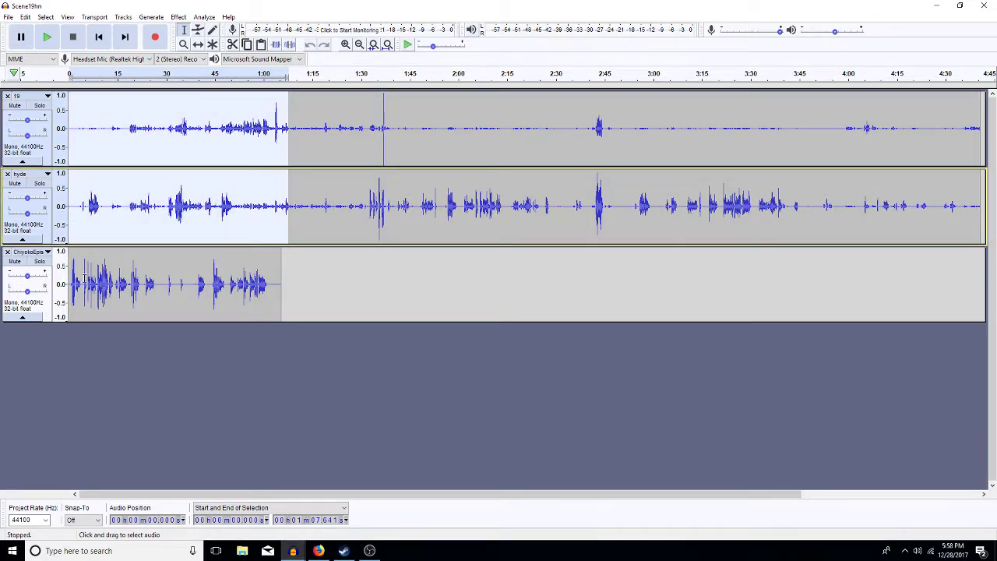
left_click(16, 263)
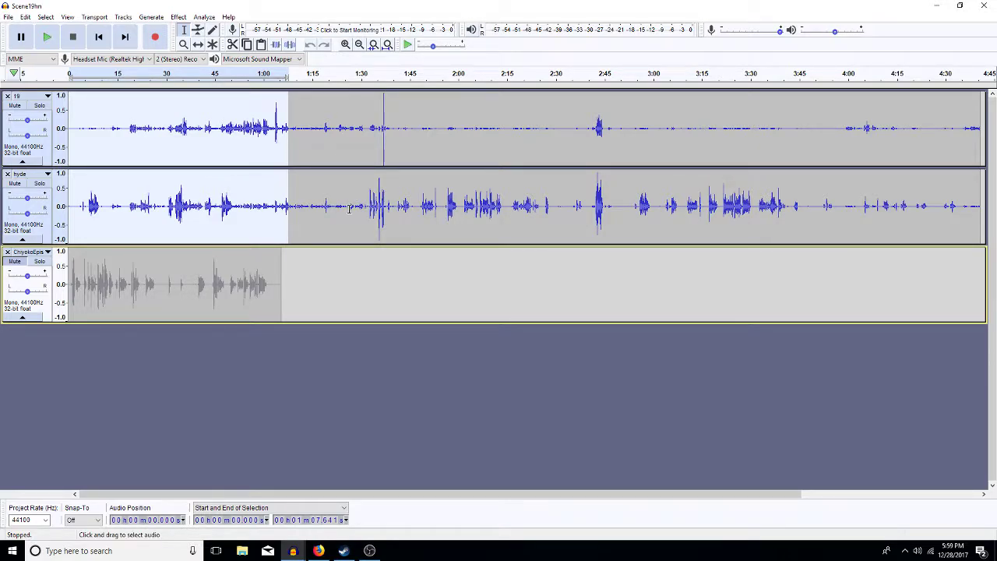
- Place the playback position at about 1:31.8 and listen to tracks 19 and hyde from there
left_click_drag(367, 204, 76, 195)
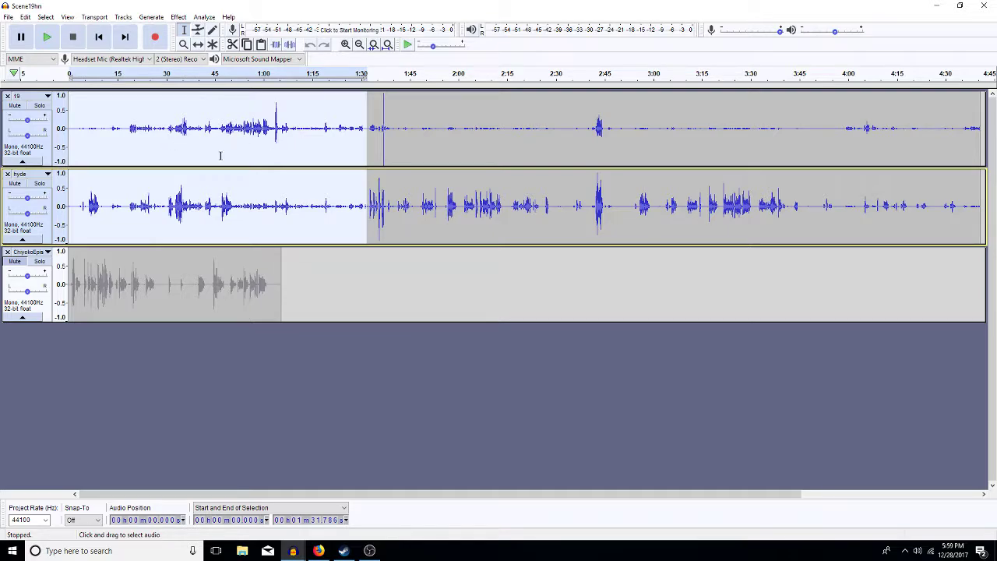
key("Right")
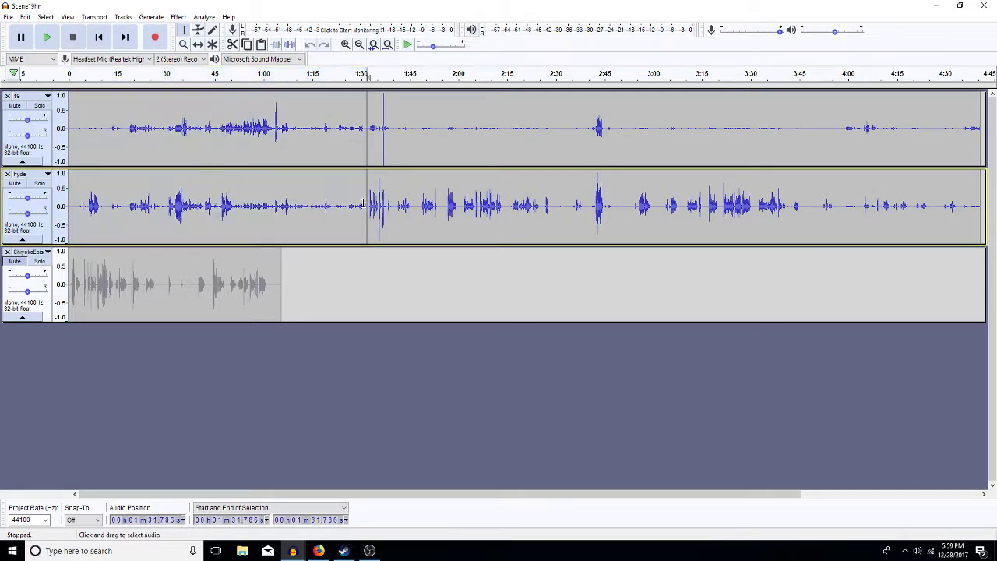
key("space")
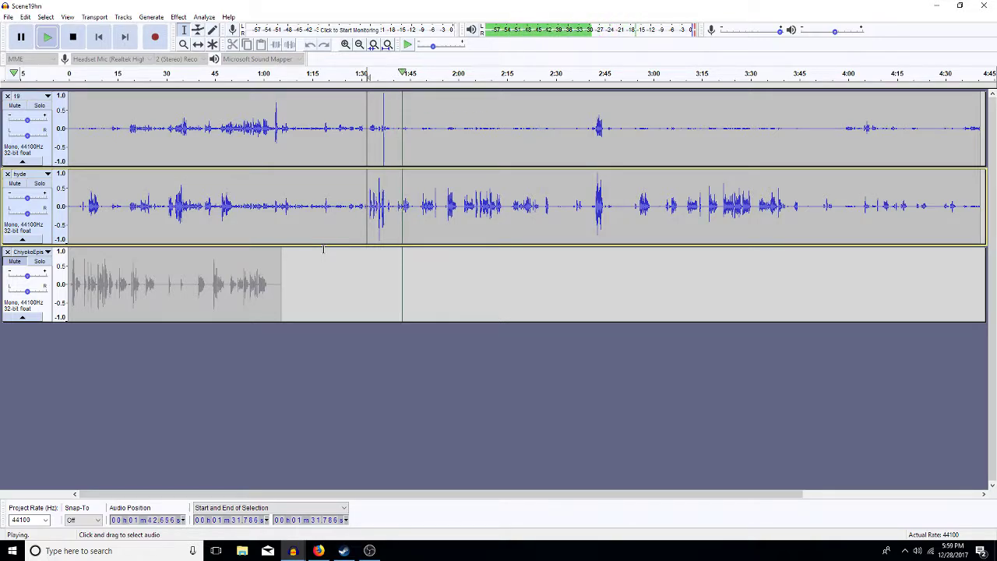
key("space")
key("space")
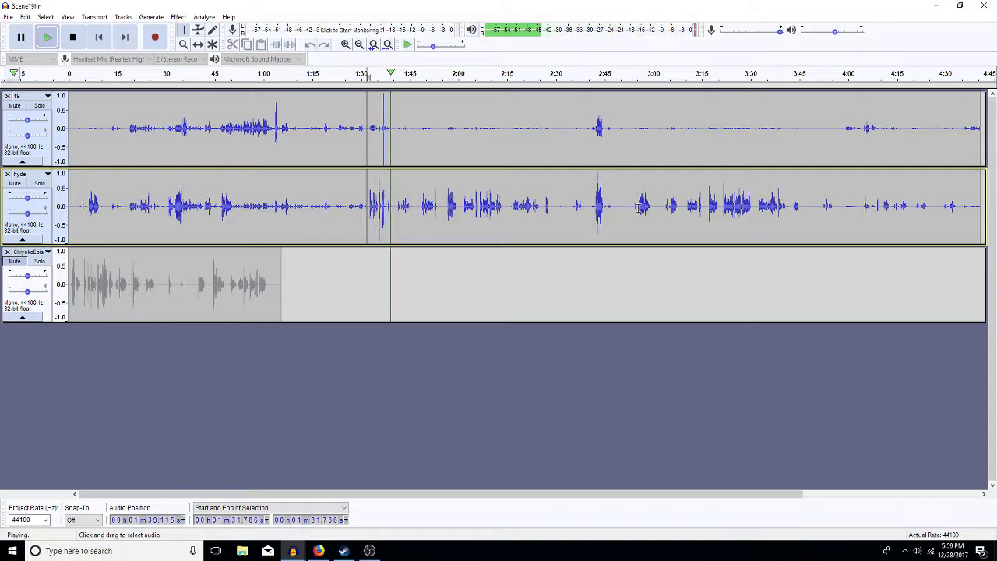
- Listen to the audio from about 2:55.3 and select tracks 19 and hyde from there to about 4:40.6
left_click(638, 206)
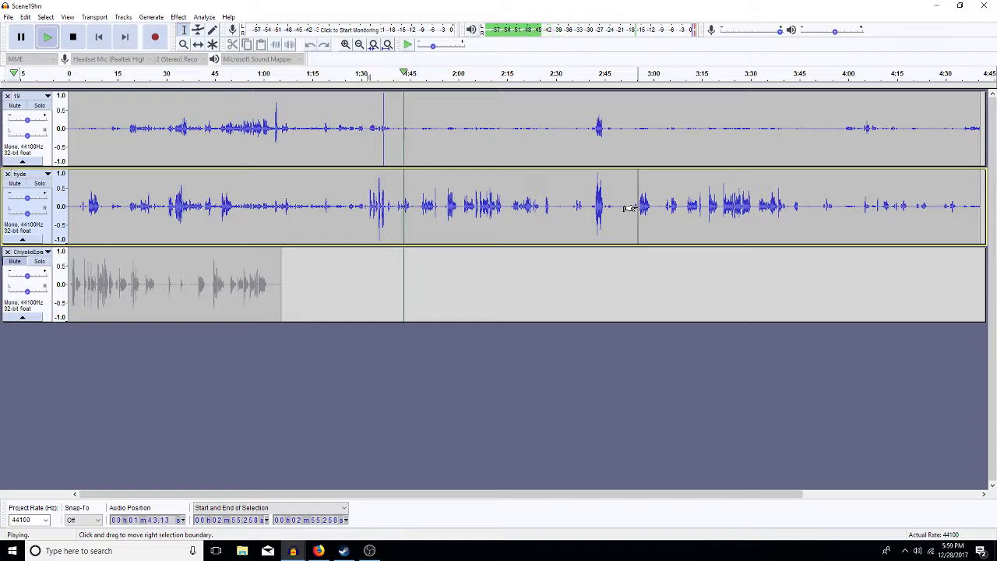
key("space")
key("space")
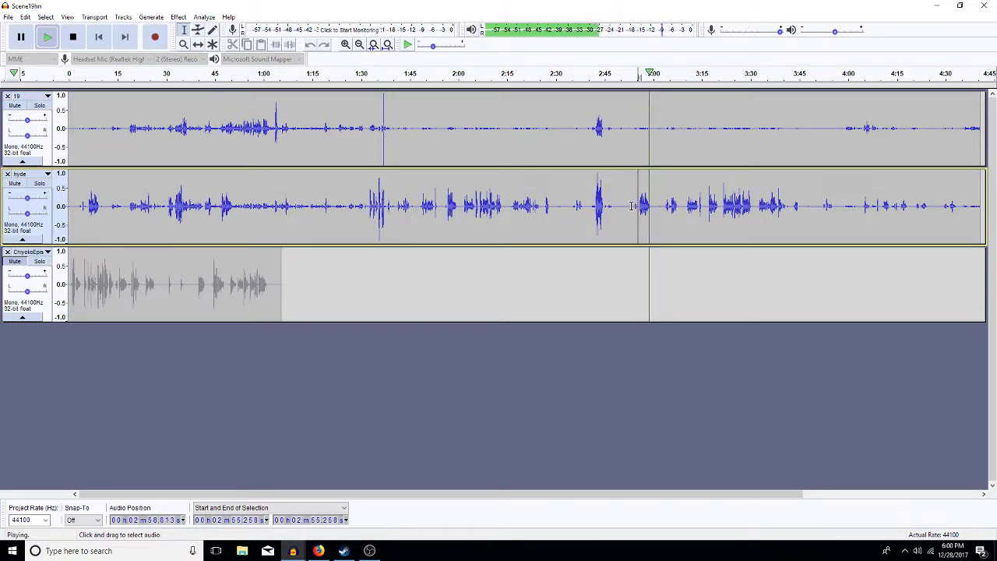
key("space")
left_click_drag(639, 218, 970, 184)
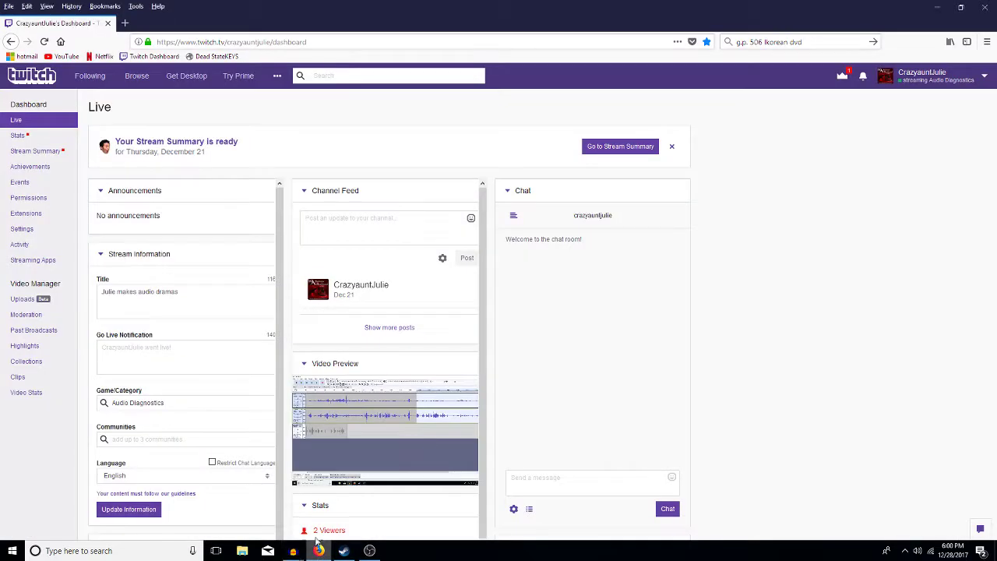
- Switch to the Twitch dashboard in Firefox and pop the stream chat out into its own window
left_click(317, 552)
left_click(514, 511)
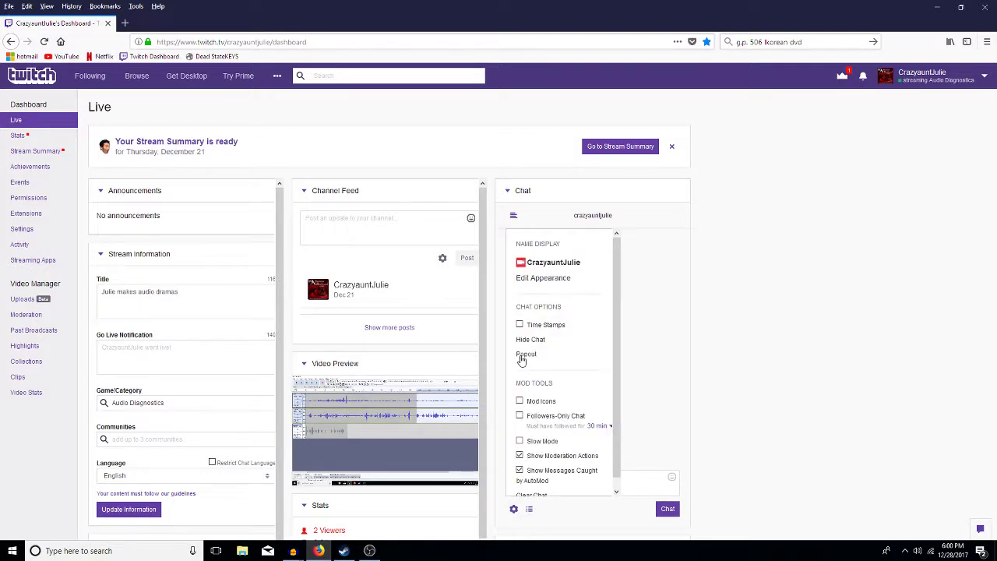
left_click(524, 356)
left_click_drag(215, 37, 0, 70)
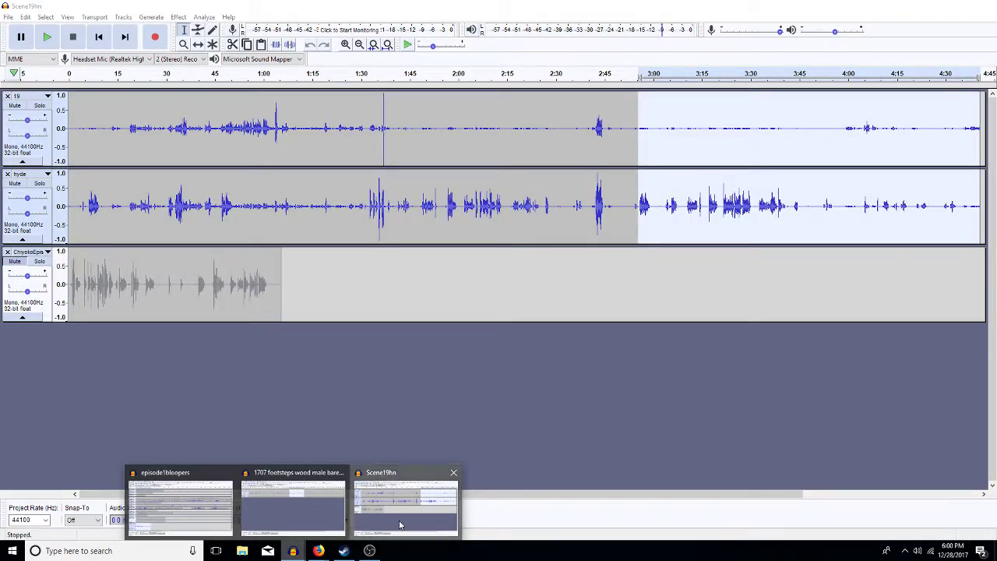
- Return to the Scene19hn project in Audacity and select tracks 19 and hyde from about 2:53.5 to 4:40.6
left_click(402, 528)
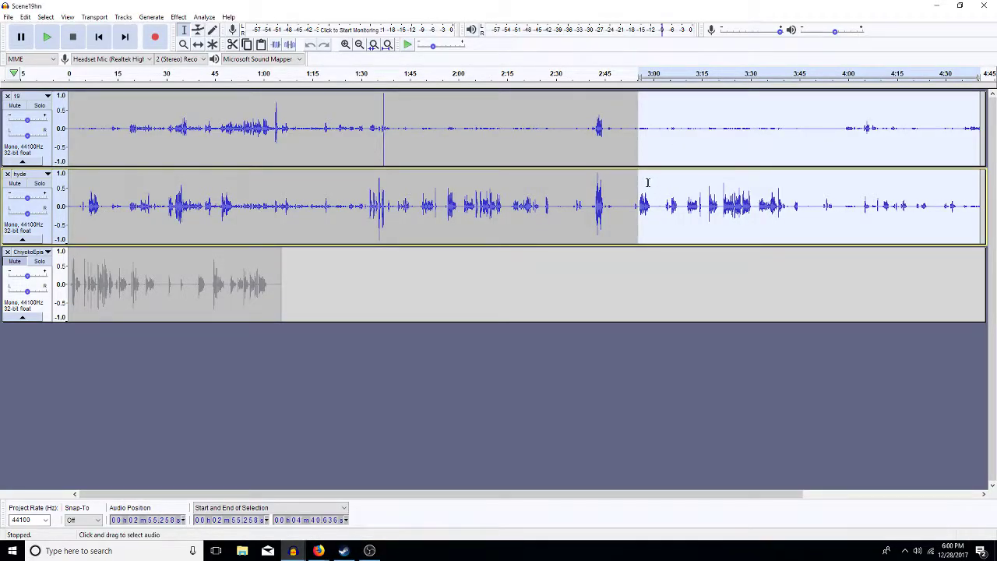
left_click(882, 126)
left_click_drag(632, 129, 974, 204)
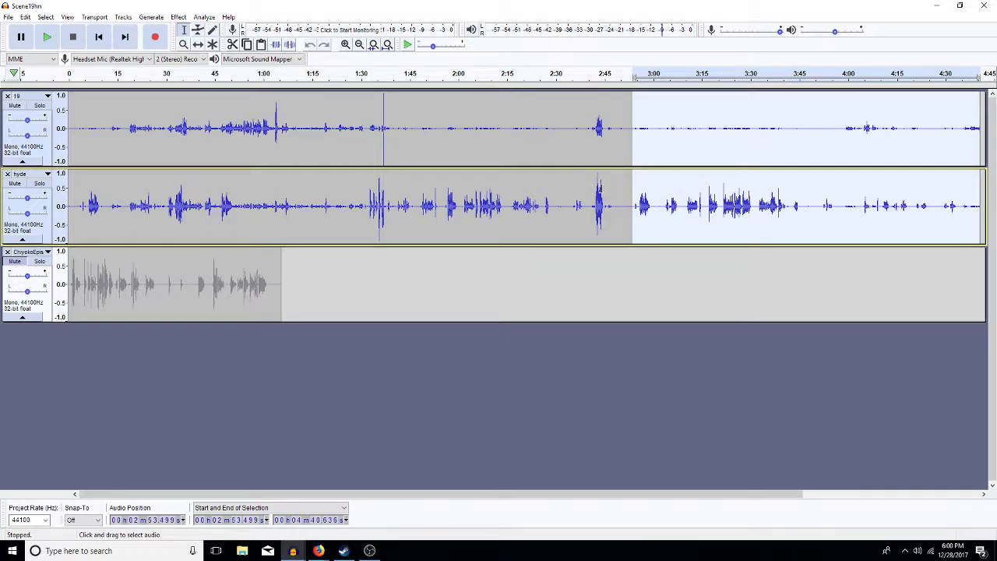
- Listen to the loud burst near 2:41 and silence tracks 19 and hyde from about 2:40.4 to 2:51.4
left_click(592, 191)
key("space")
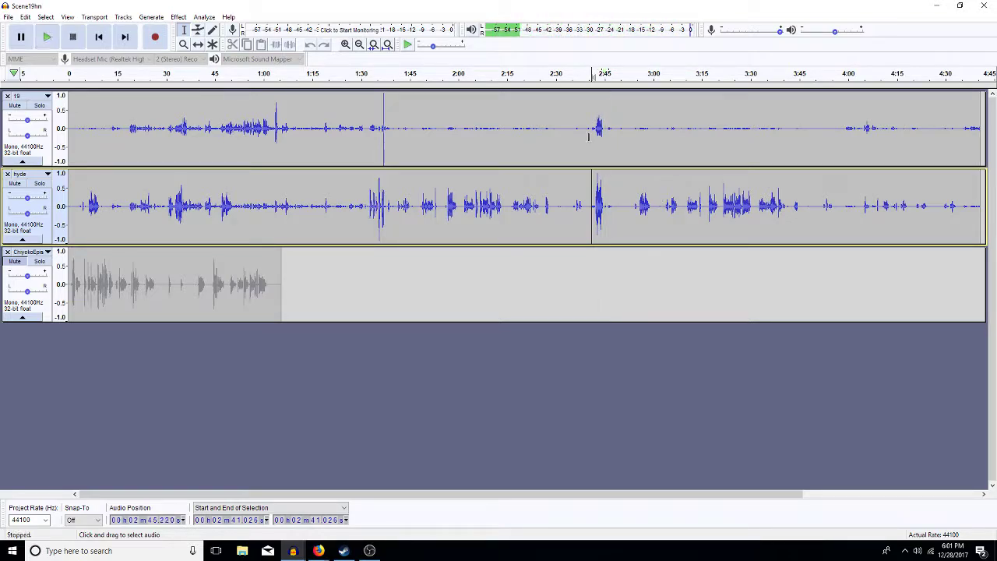
key("space")
left_click_drag(589, 133, 625, 202)
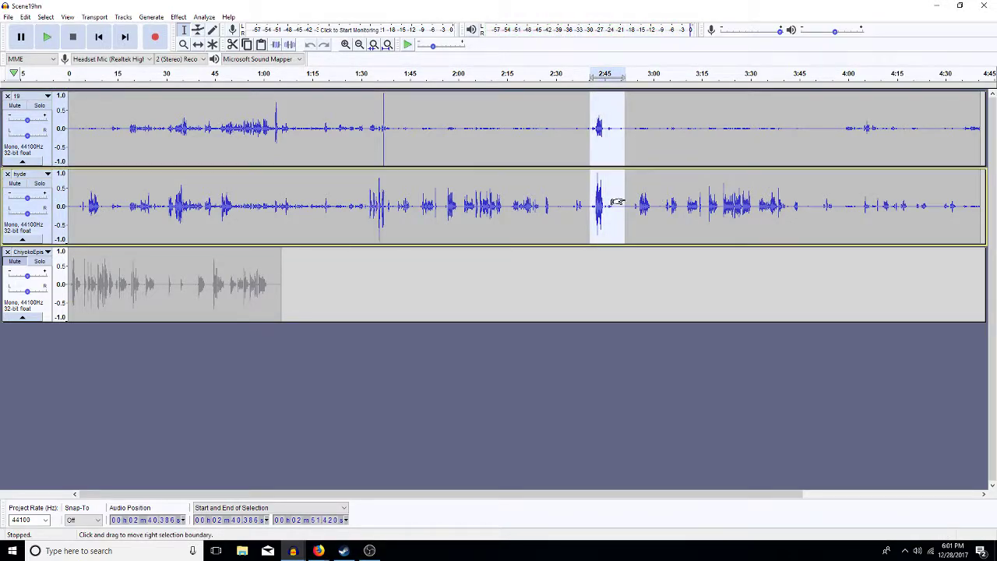
key("ctrl+l")
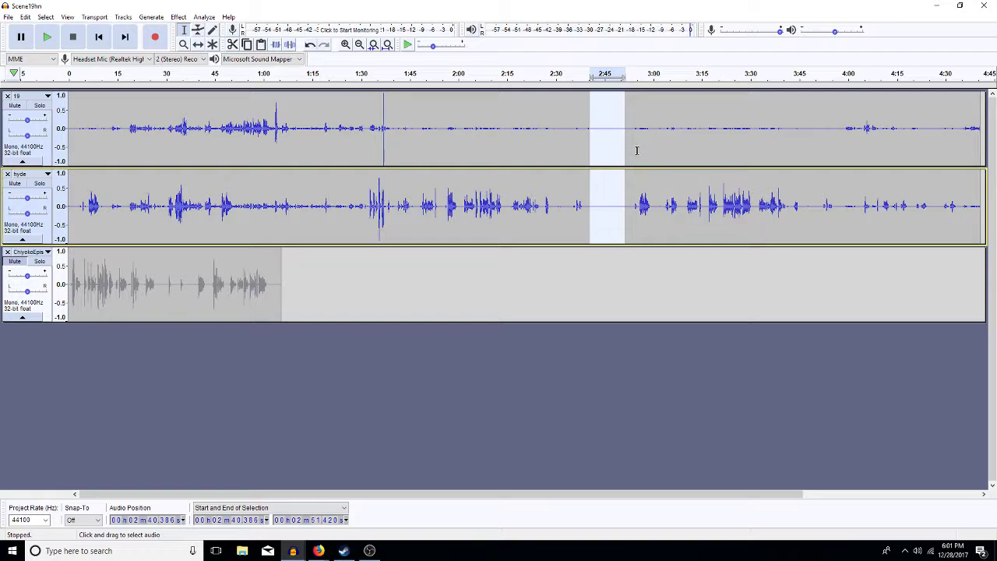
- Listen to the section near 4:00 and delete about 3:58.9 to 4:10 from tracks 19 and hyde
left_click_drag(839, 130, 880, 129)
key("space")
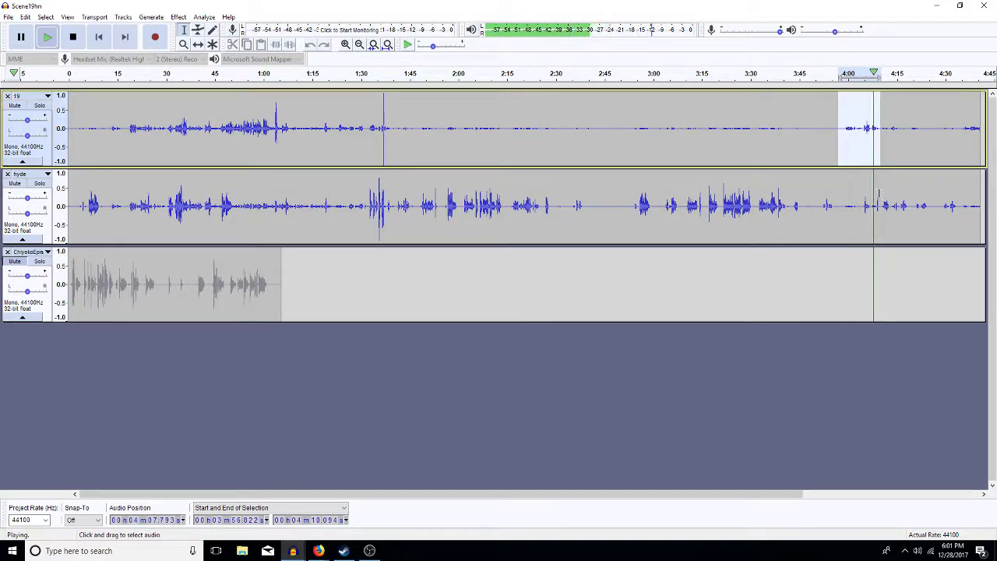
left_click_drag(880, 206, 843, 151)
key("Delete")
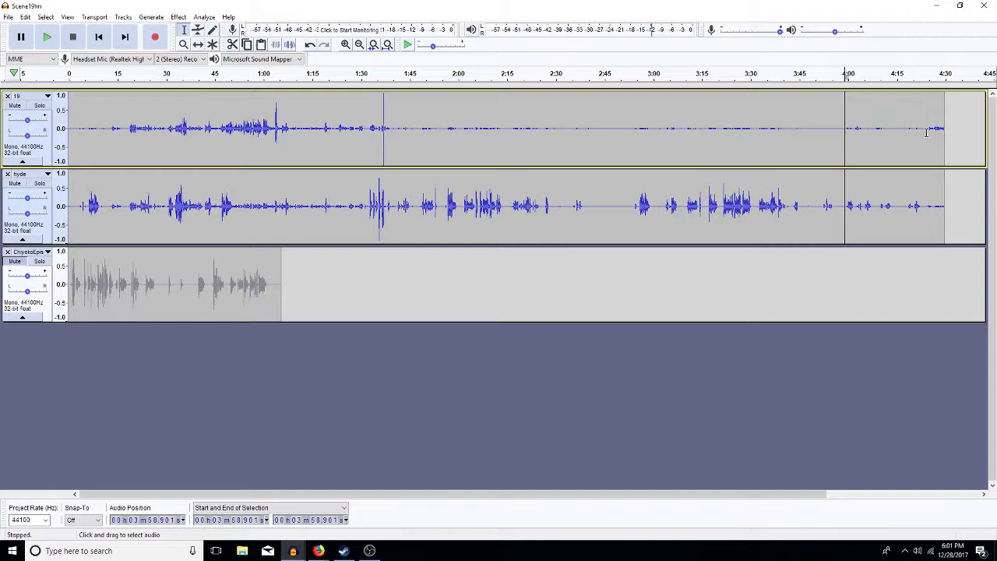
- Listen to the final seconds of tracks 19 and hyde and delete the audio from about 4:24.8 to 4:29.6
left_click(927, 134)
key("space")
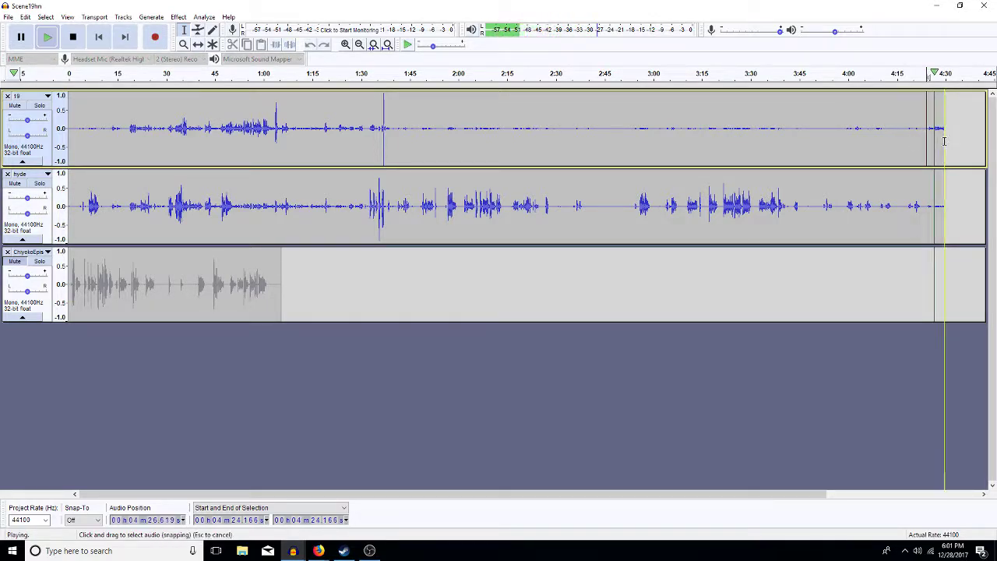
left_click(943, 202)
left_click_drag(943, 203, 928, 219)
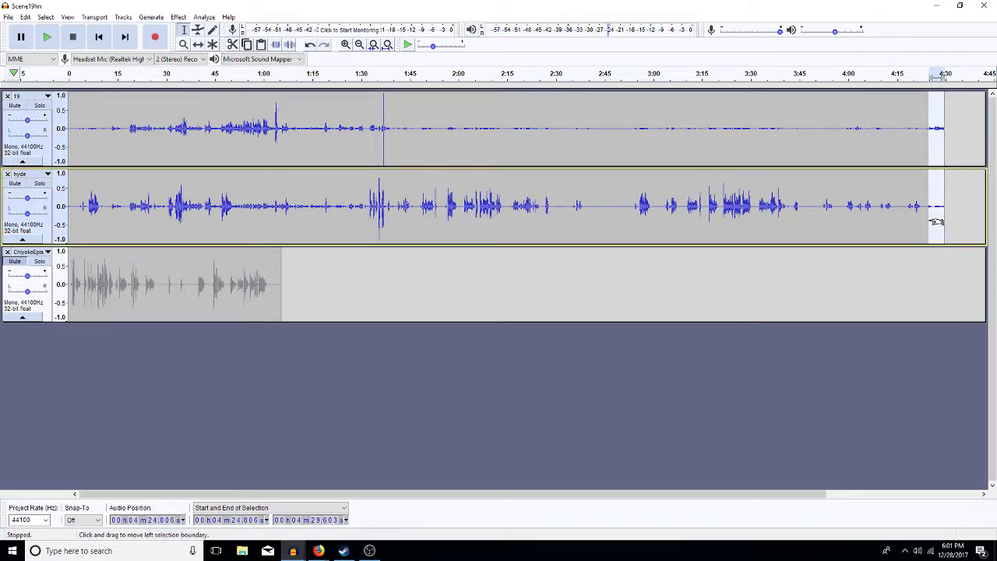
left_click(932, 222)
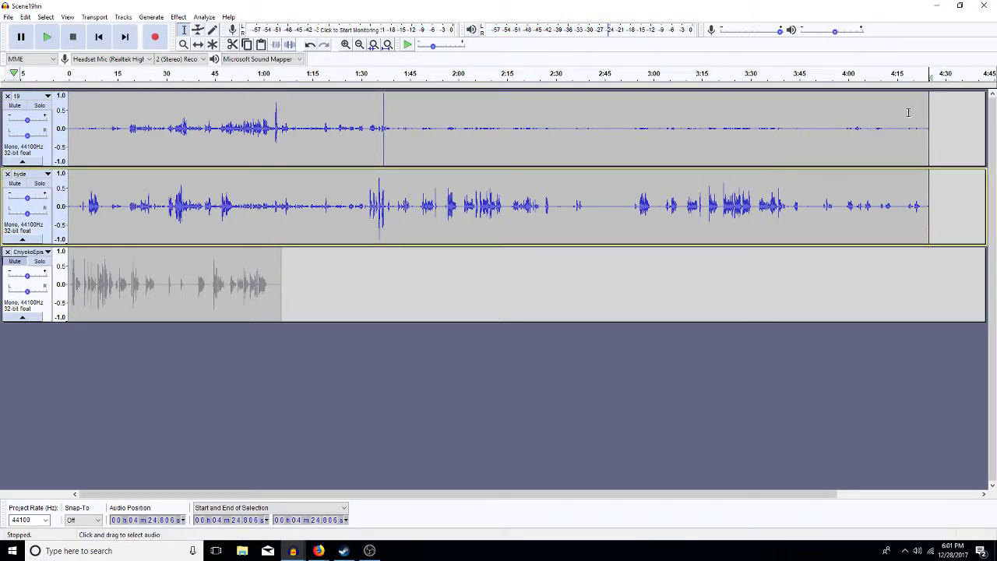
- Move the hyde track's audio from about 2:53.7 to its end onto a new track, and mute that track
left_click_drag(931, 177, 634, 191)
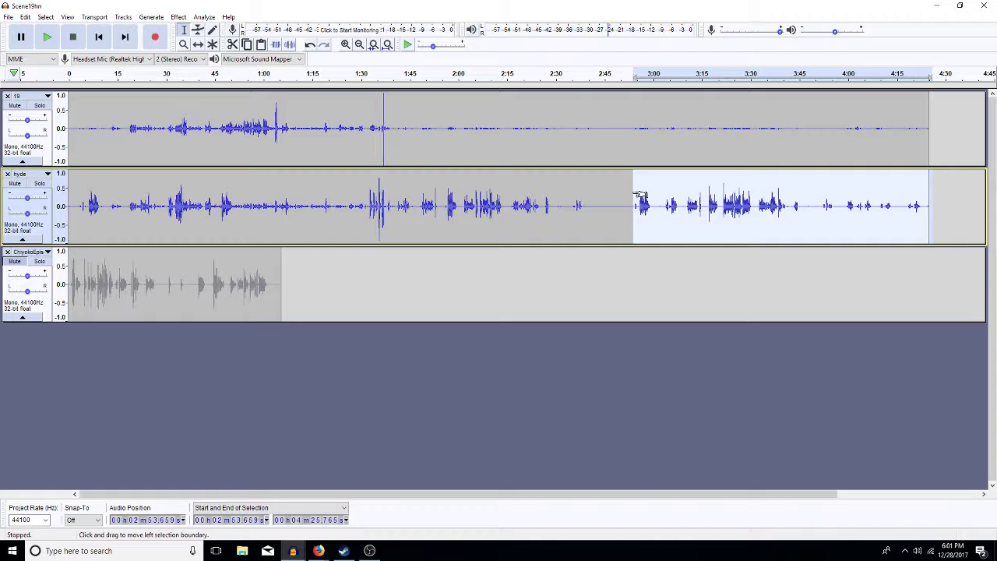
key("space")
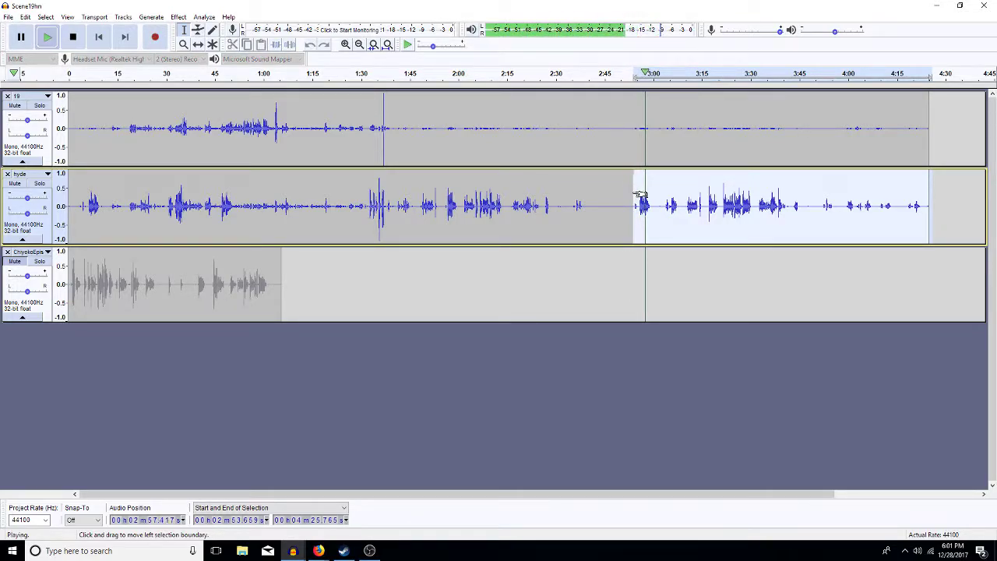
key("space")
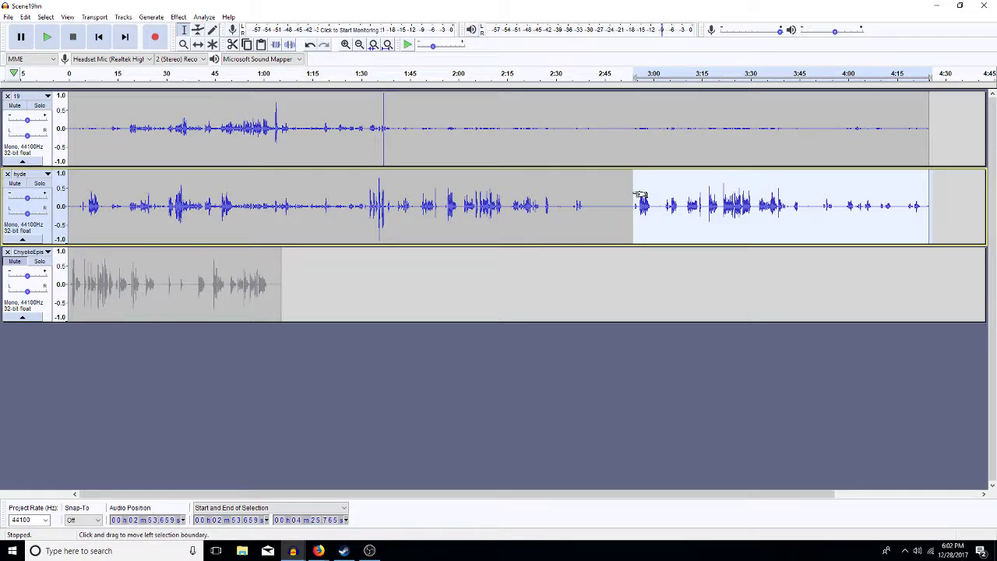
key("Delete")
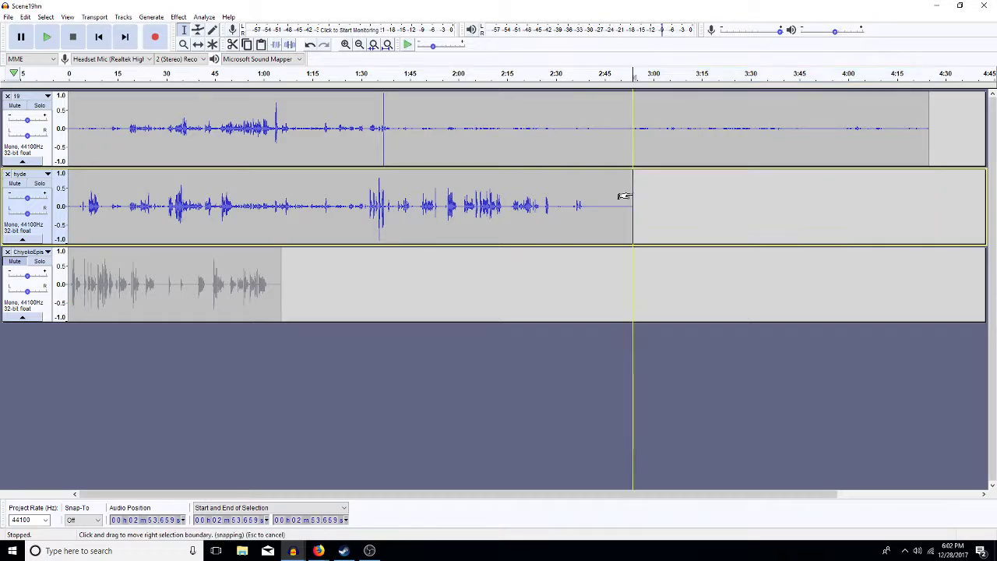
left_click(610, 387)
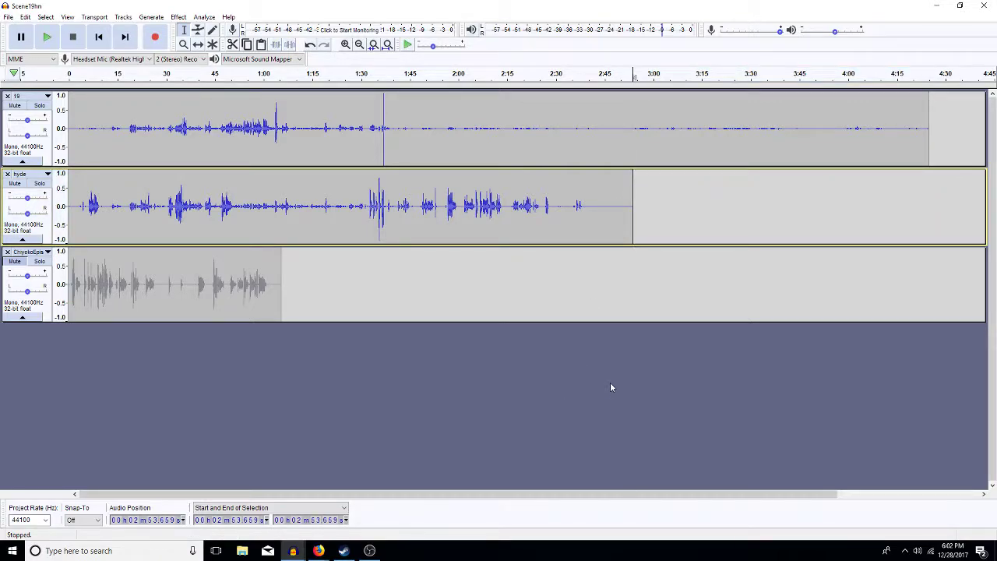
key("ctrl+v")
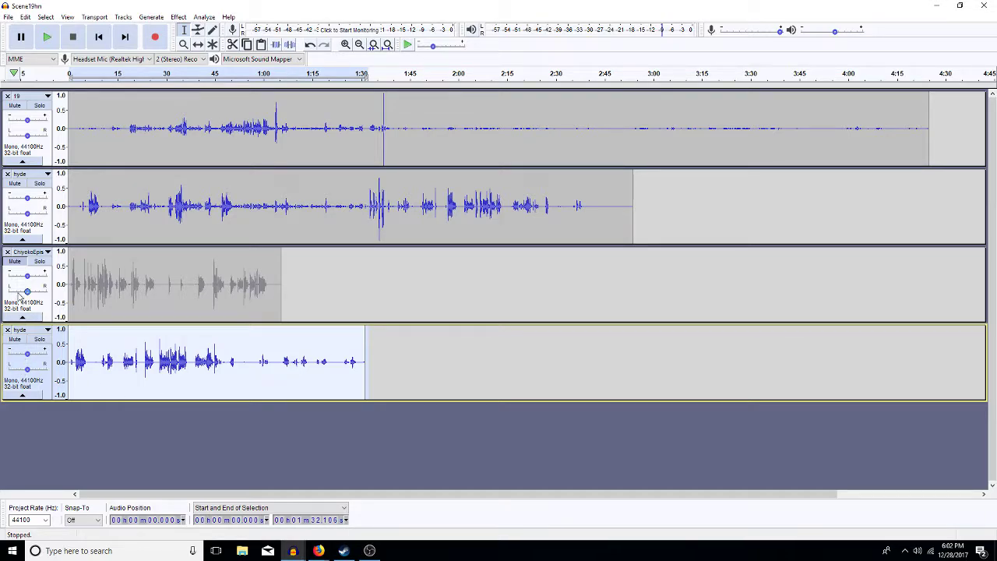
left_click(15, 339)
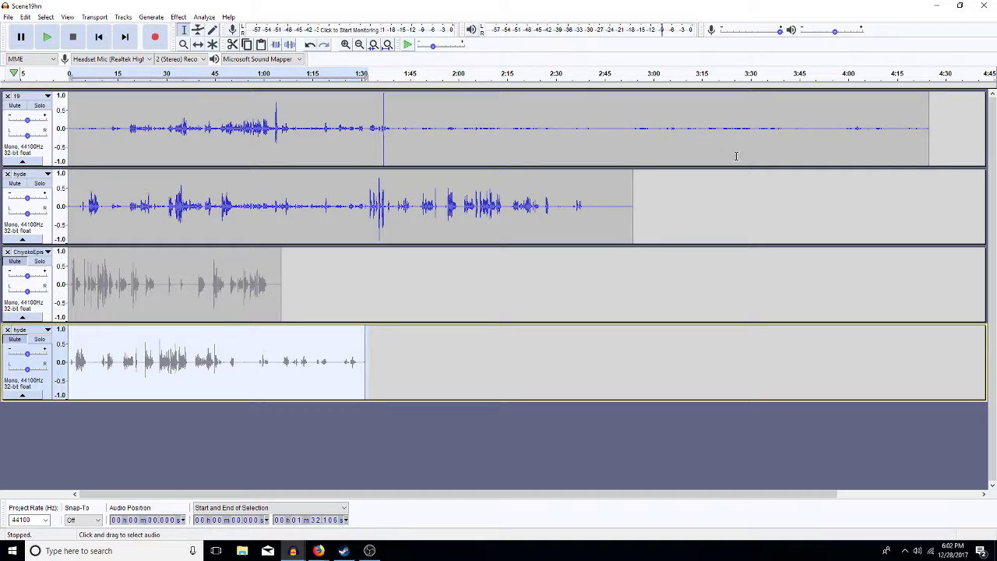
- Delete the remainder of track 19 from about 2:55.7 to its end
left_click_drag(641, 156, 931, 152)
key("Delete")
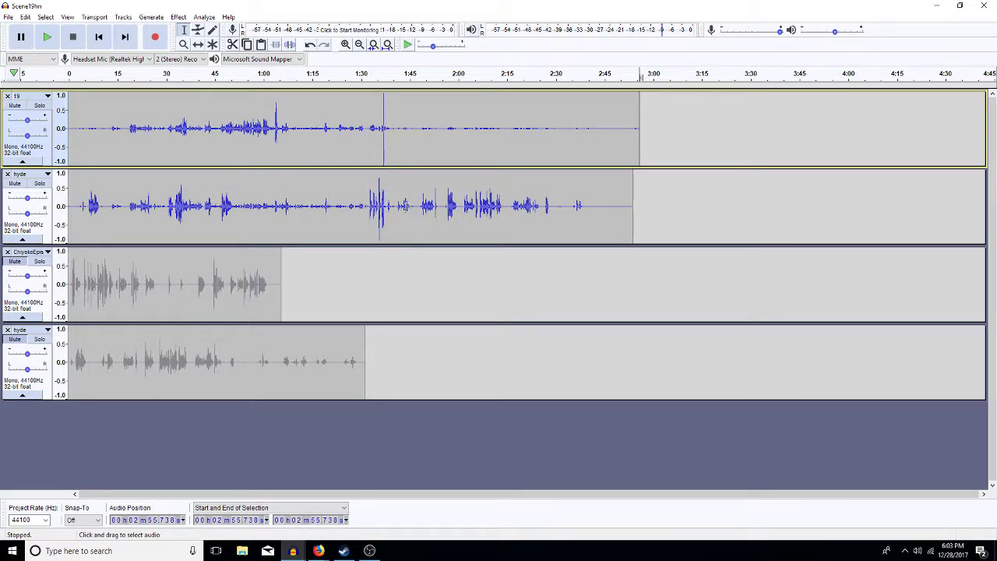
- Move the upper hyde track's audio from about 1:40.9 to its end onto the muted hyde track at about 2:15.4
left_click_drag(393, 209, 396, 230)
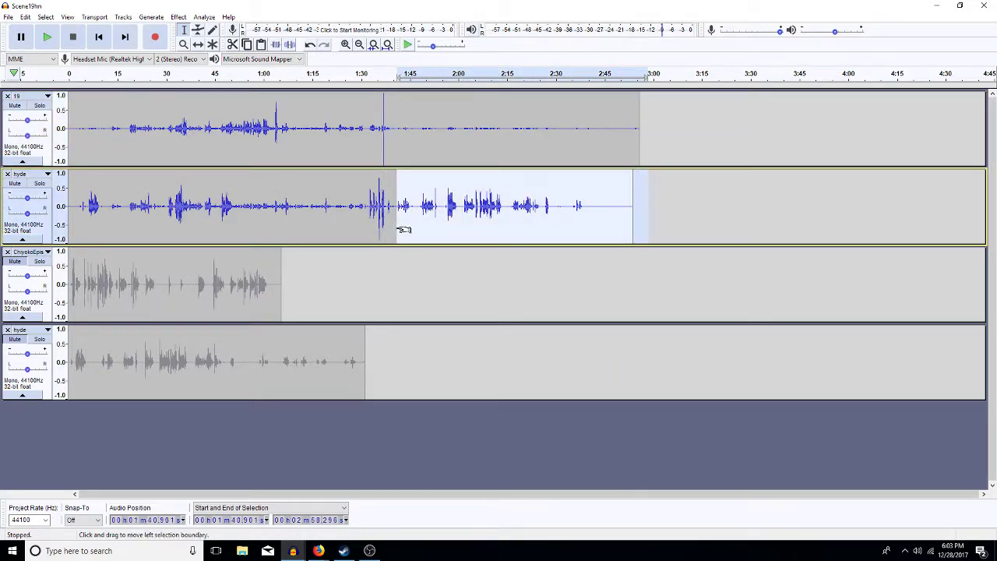
key("Delete")
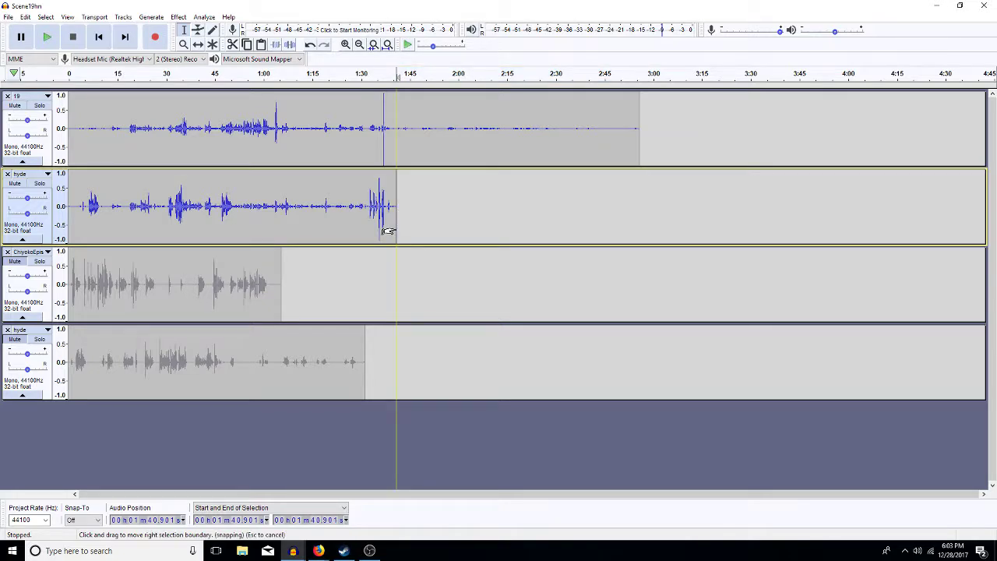
left_click(508, 369)
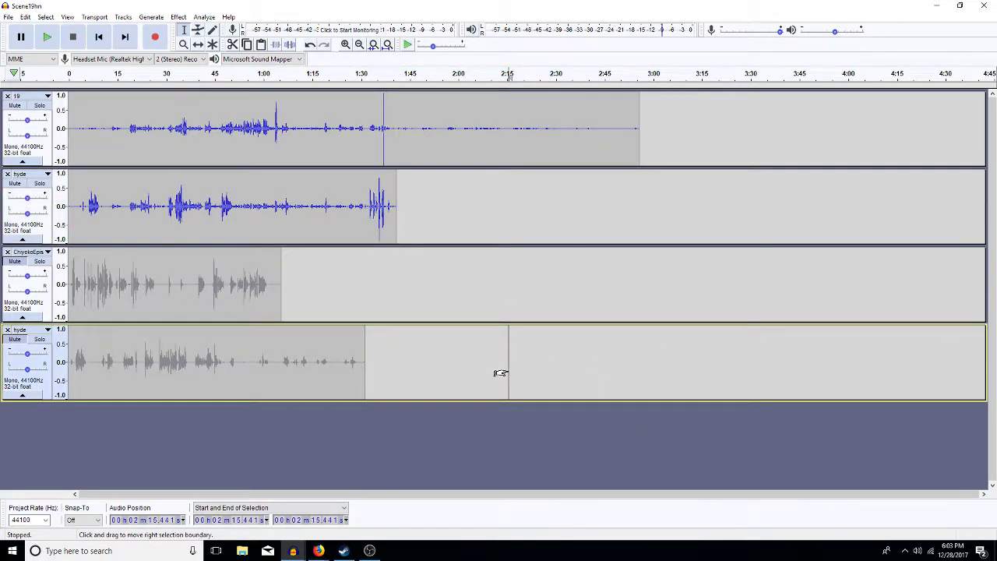
key("ctrl+v")
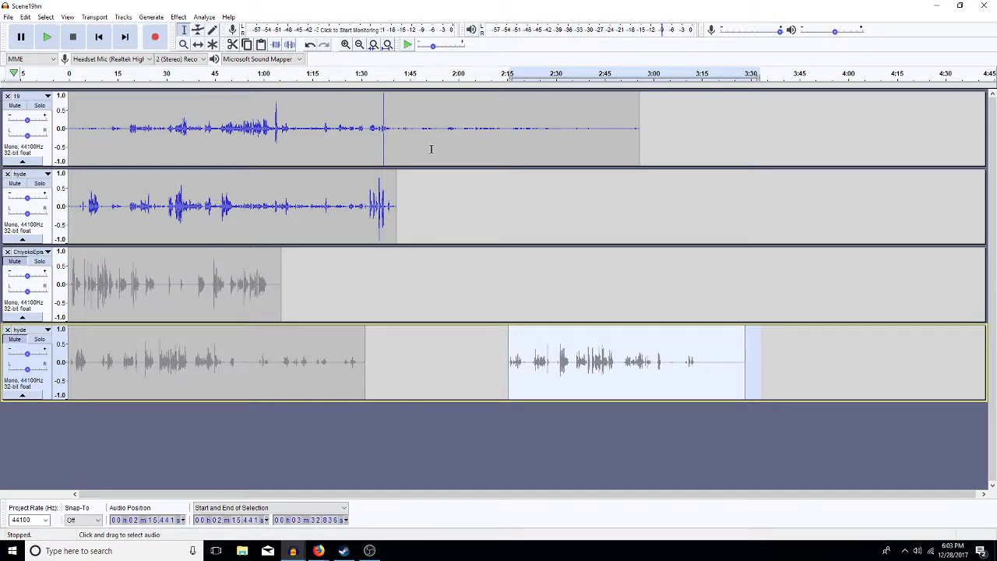
- Delete the audio of track 19 and the upper hyde track from about 1:31.9 to the end
left_click_drag(640, 104, 367, 224)
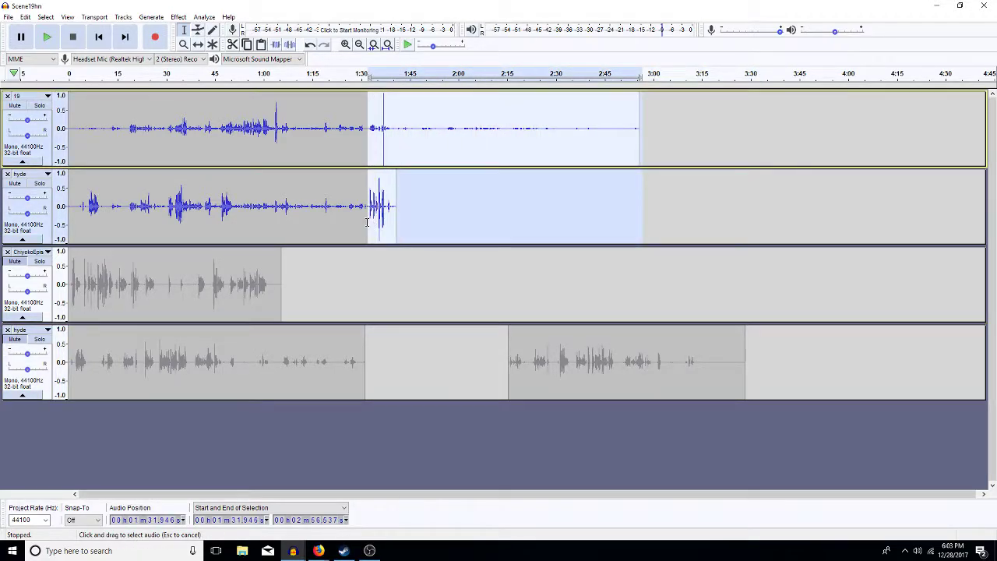
key("Delete")
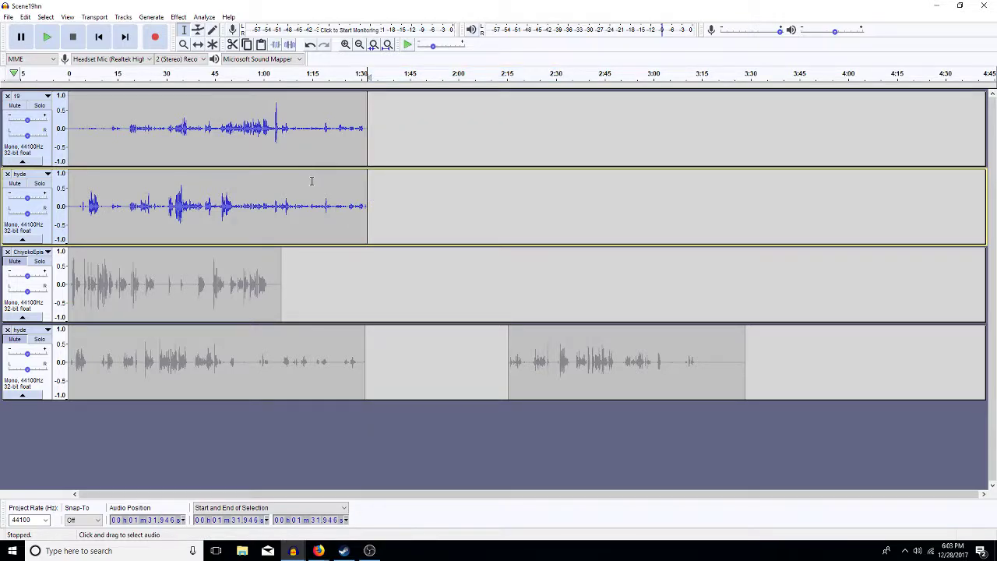
- Listen to track 19 and the upper hyde track from the start, marking the section from about 0:29.9 to the end
double_click(190, 141)
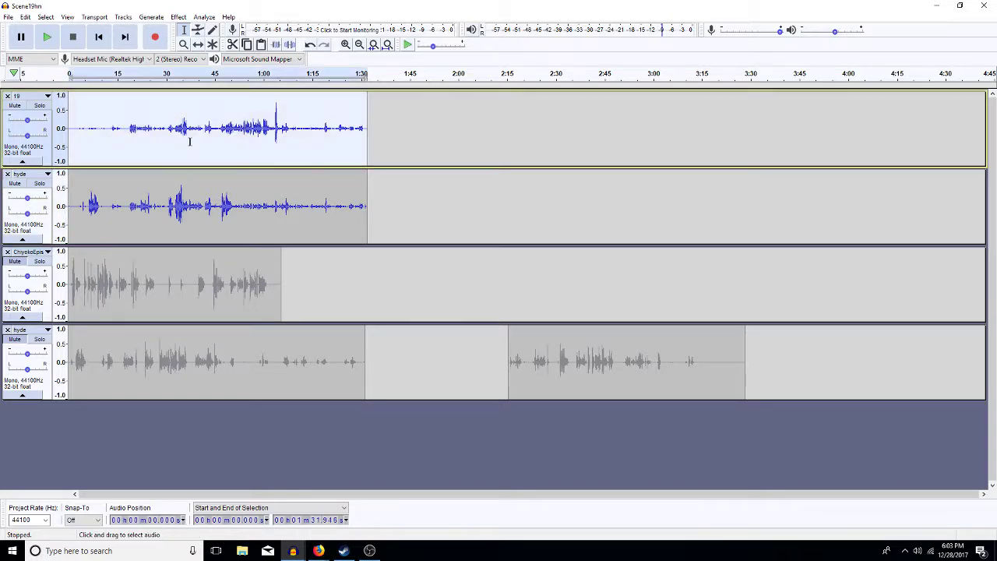
key("space")
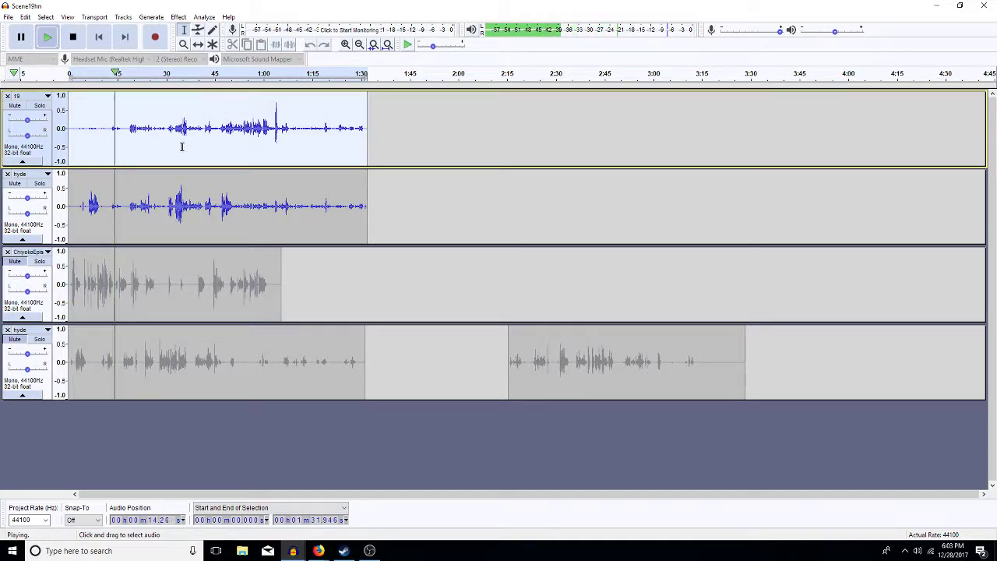
left_click(182, 149)
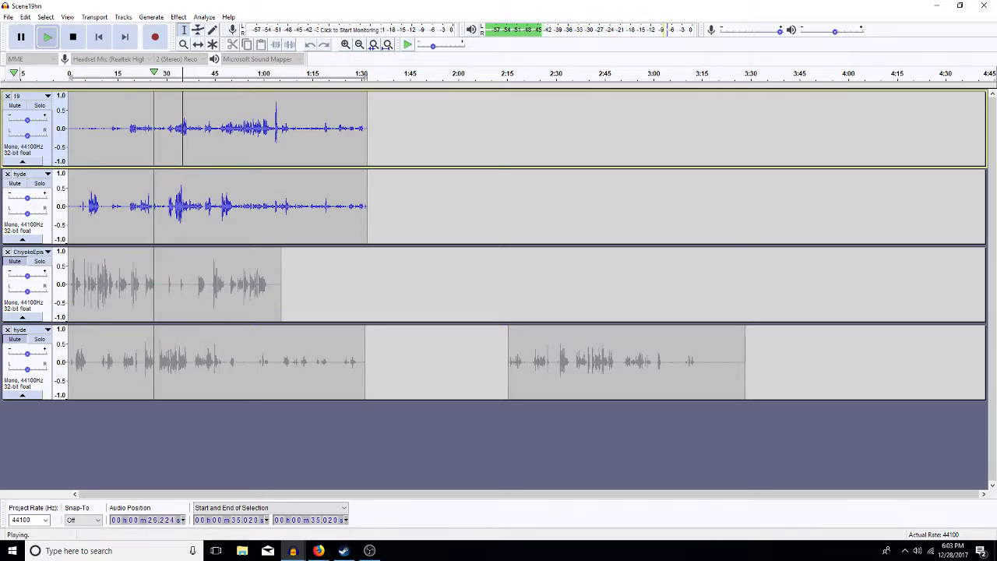
left_click(152, 207)
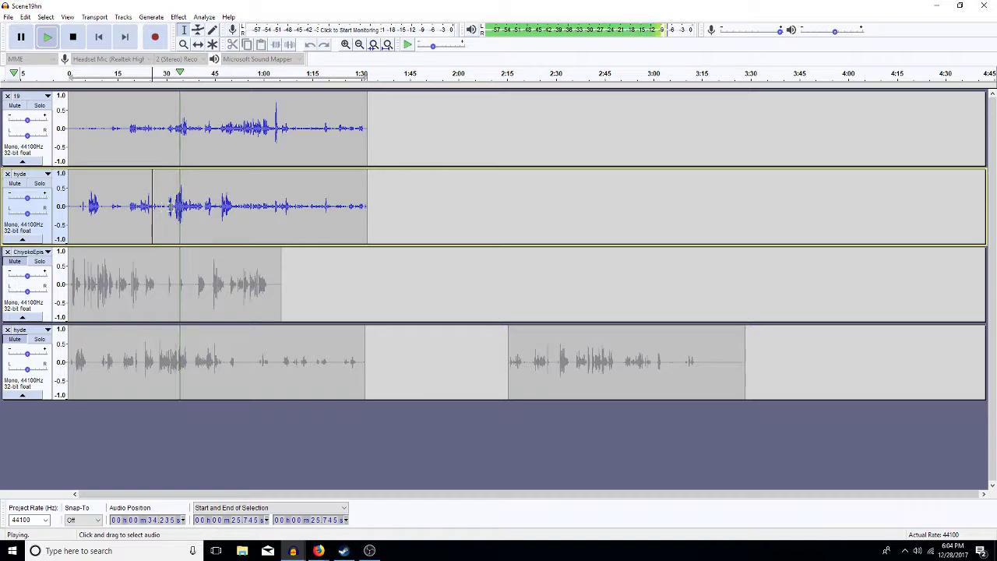
left_click(165, 215)
left_click_drag(165, 215, 240, 229)
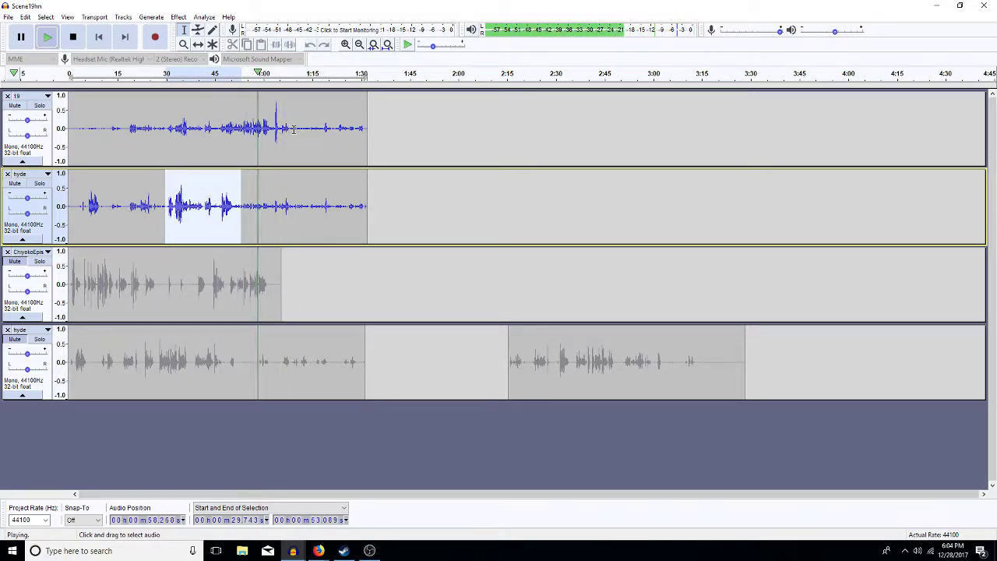
left_click_drag(292, 128, 166, 195)
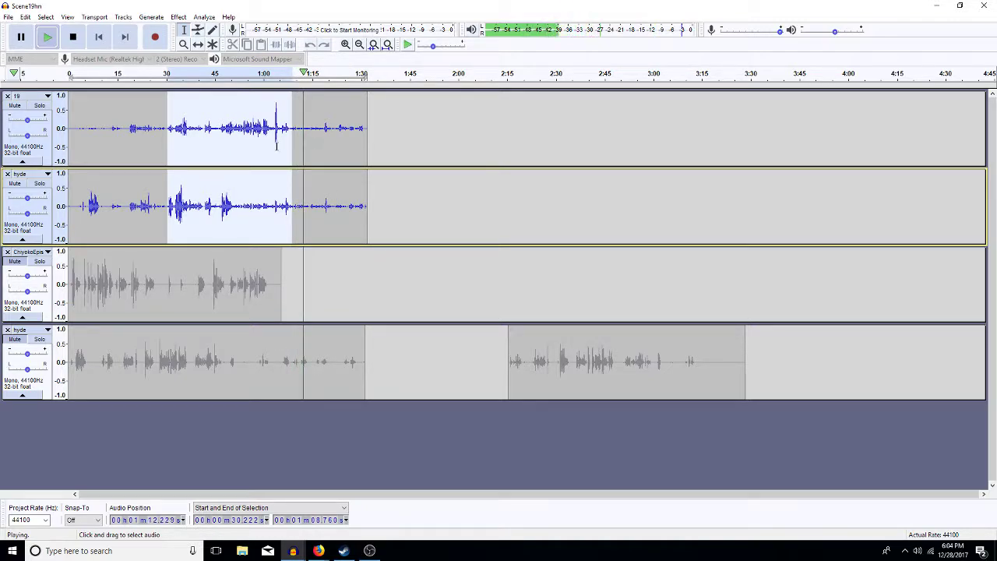
left_click(186, 142)
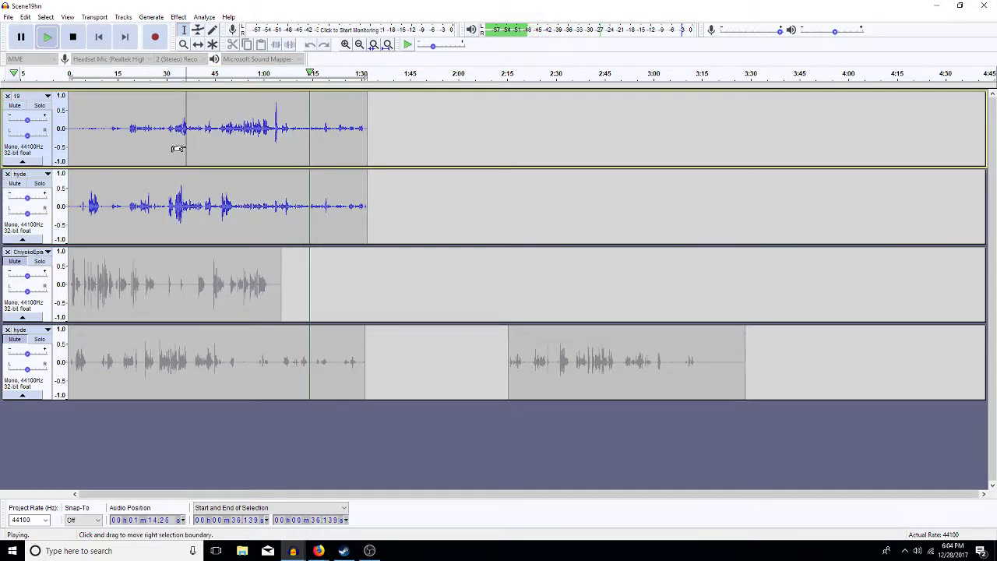
left_click_drag(165, 127, 368, 151)
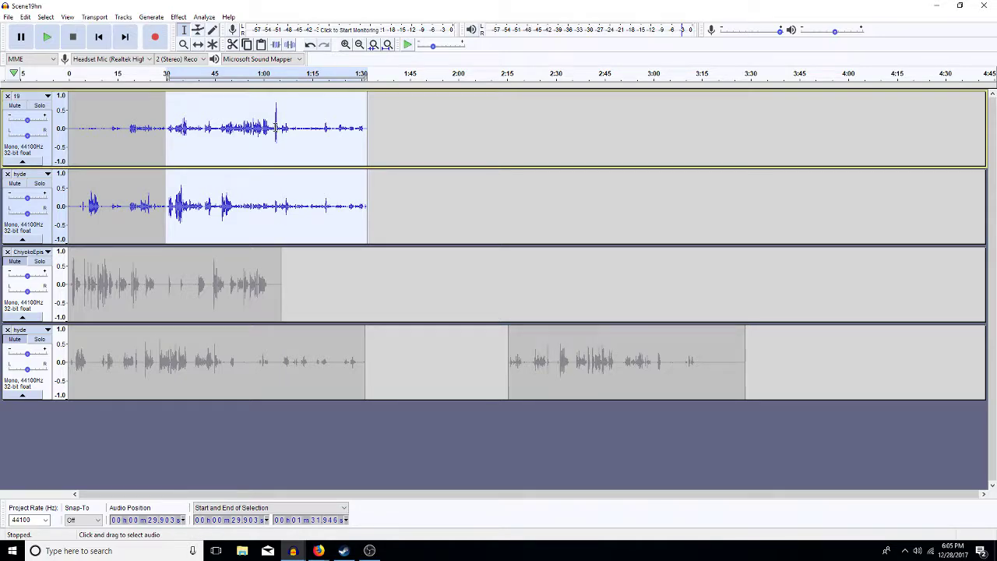
- Cut the section from about 0:30.1 to 1:03.3 out of tracks 19 and upper hyde and paste it onto new tracks
left_click_drag(275, 127, 168, 182)
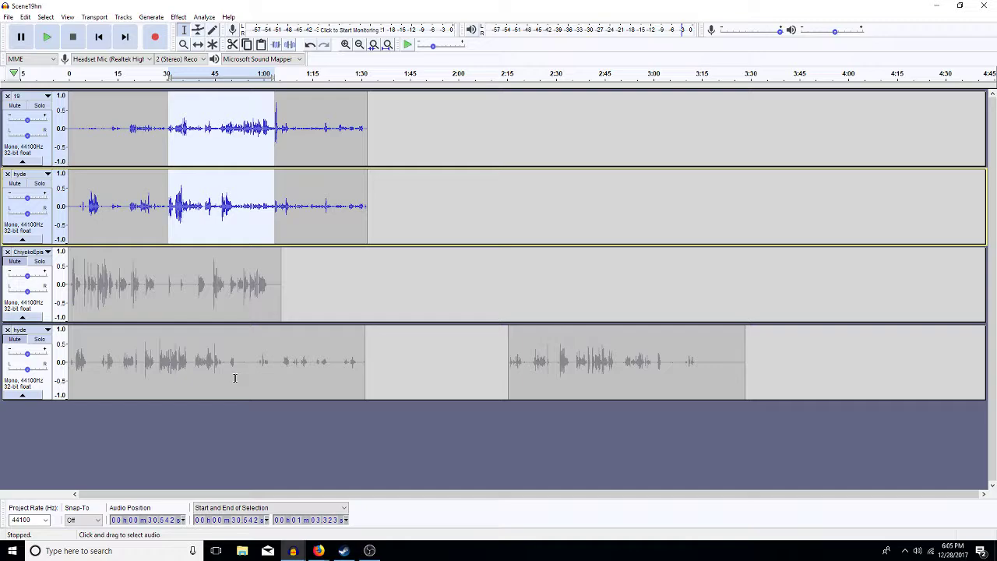
key("space")
key("shift+Left")
key("Delete")
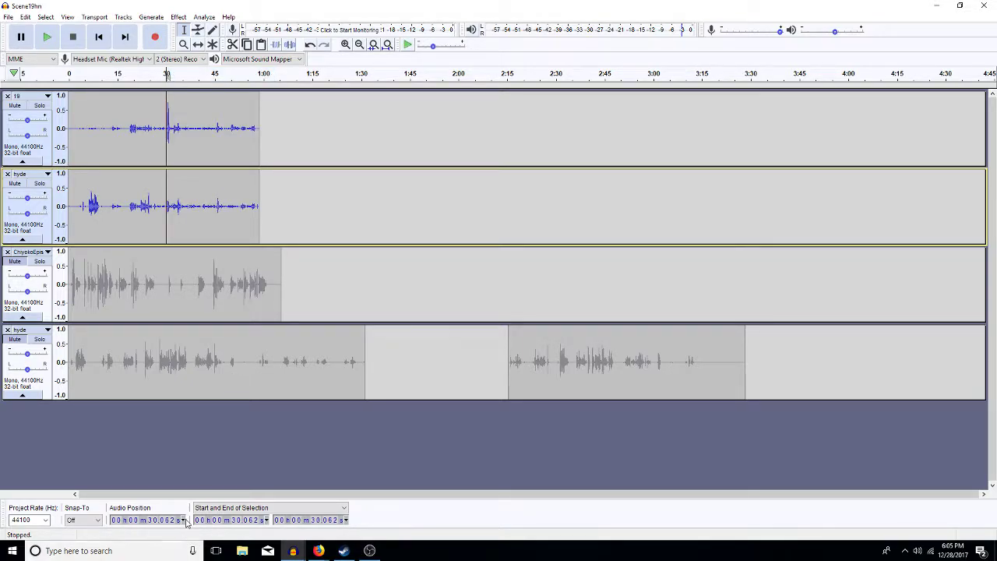
left_click(188, 468)
key("ctrl+v")
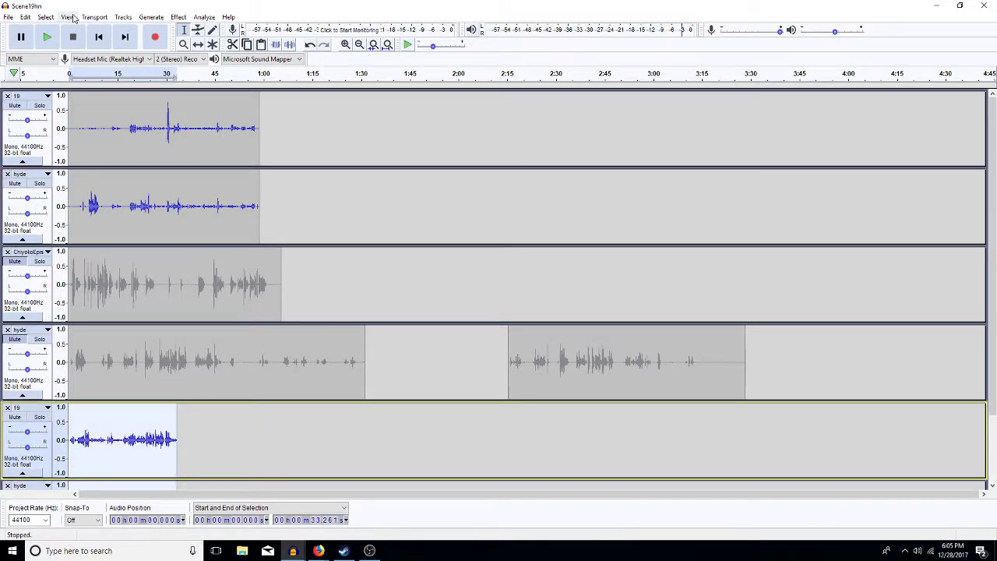
- Combine the pasted 19 and hyde tracks into one stereo track and cut its audio
left_click(123, 16)
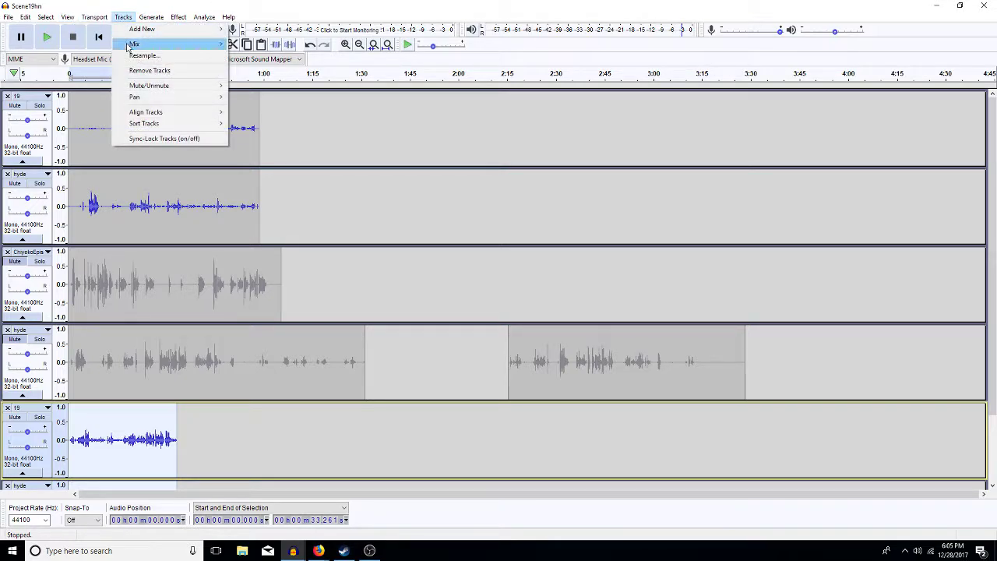
mouse_move(95, 17)
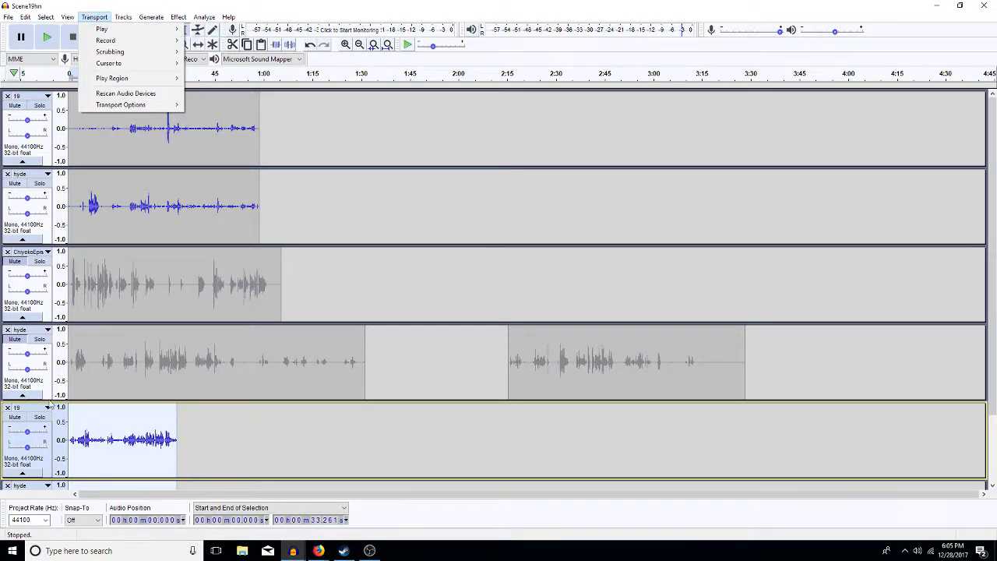
left_click(49, 404)
left_click(48, 404)
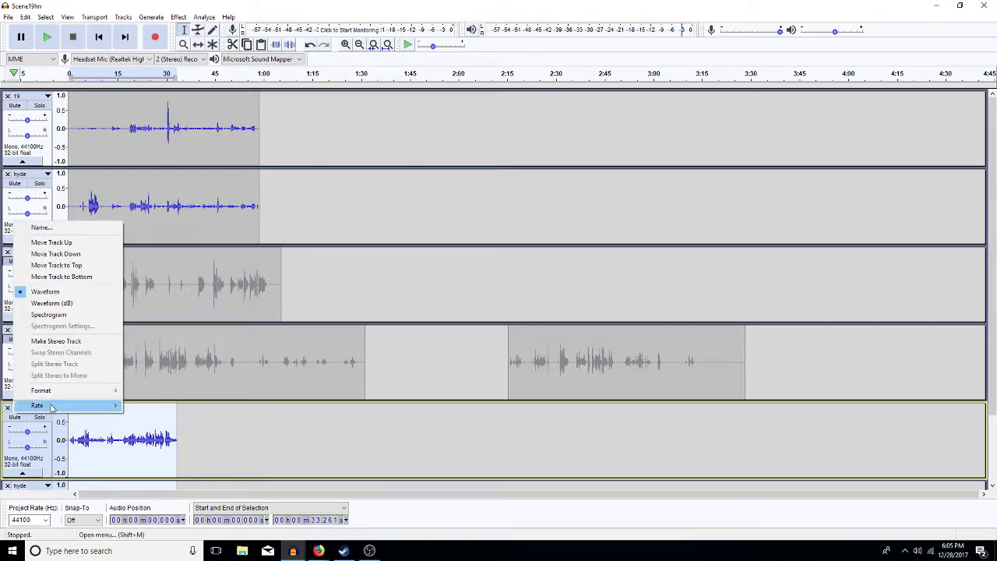
left_click(76, 343)
scroll(137, 432, "down", 1)
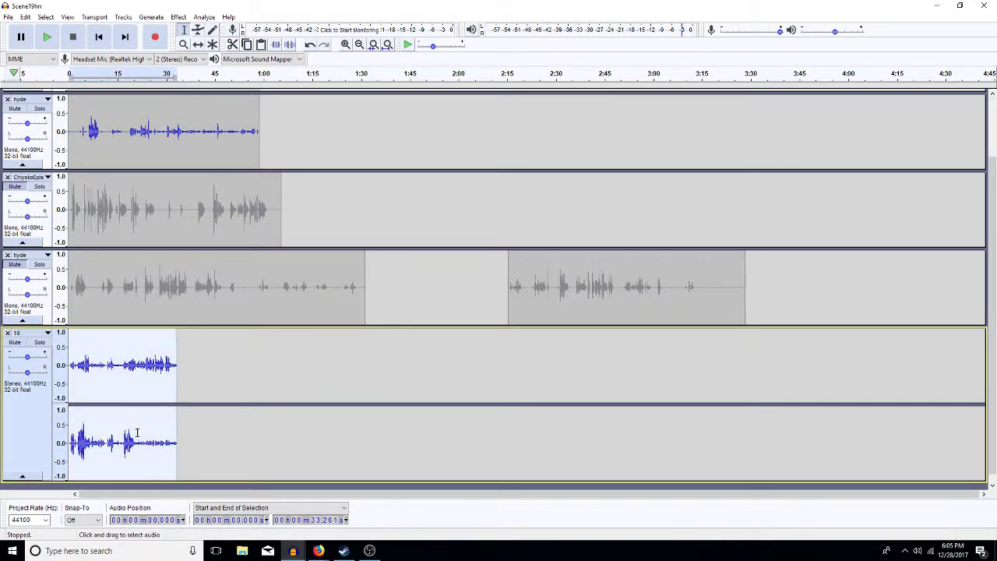
key("Delete")
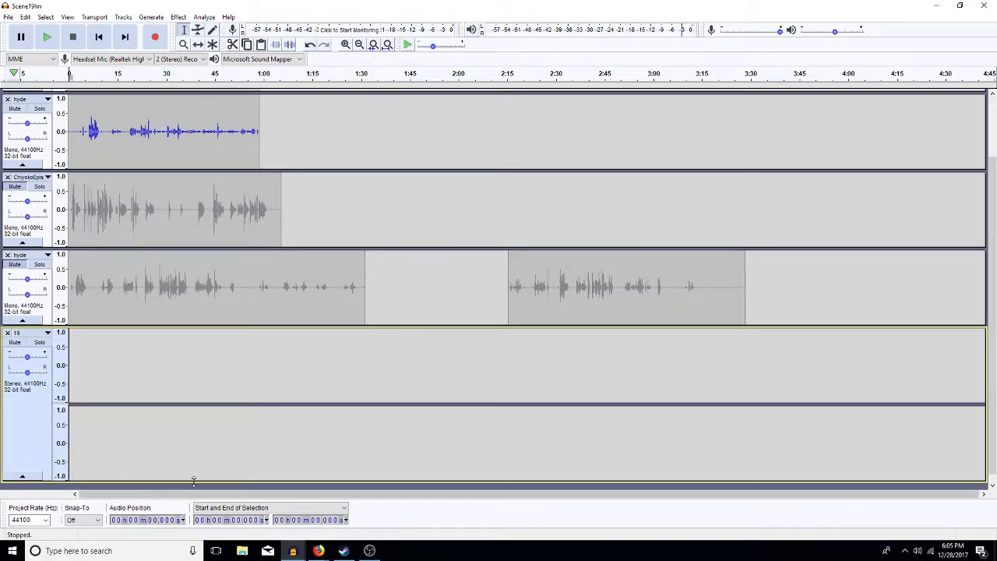
- Switch to the episode1bloopers project, paste the cut stereo audio as a new track below alice, and collapse that track
mouse_move(294, 545)
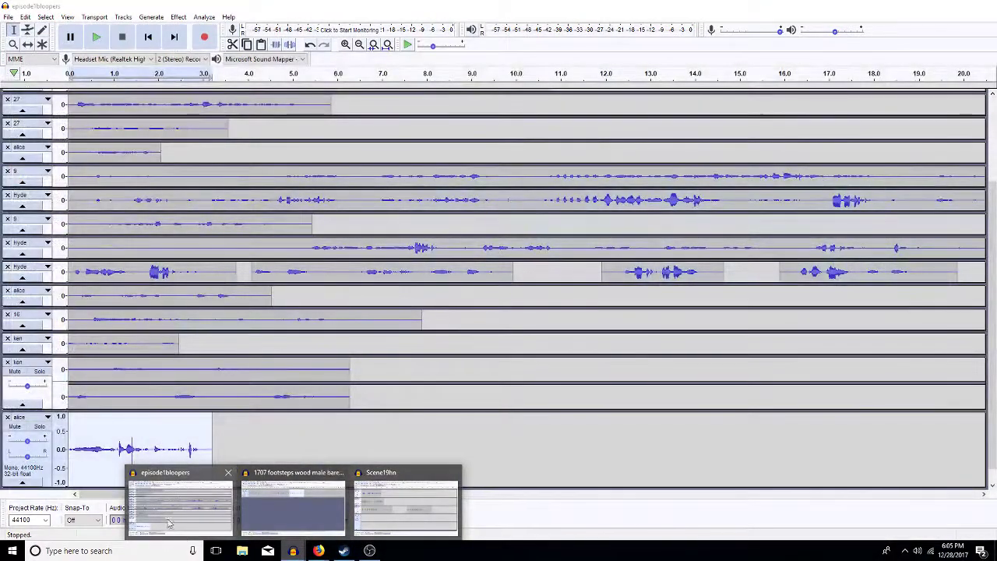
left_click(179, 506)
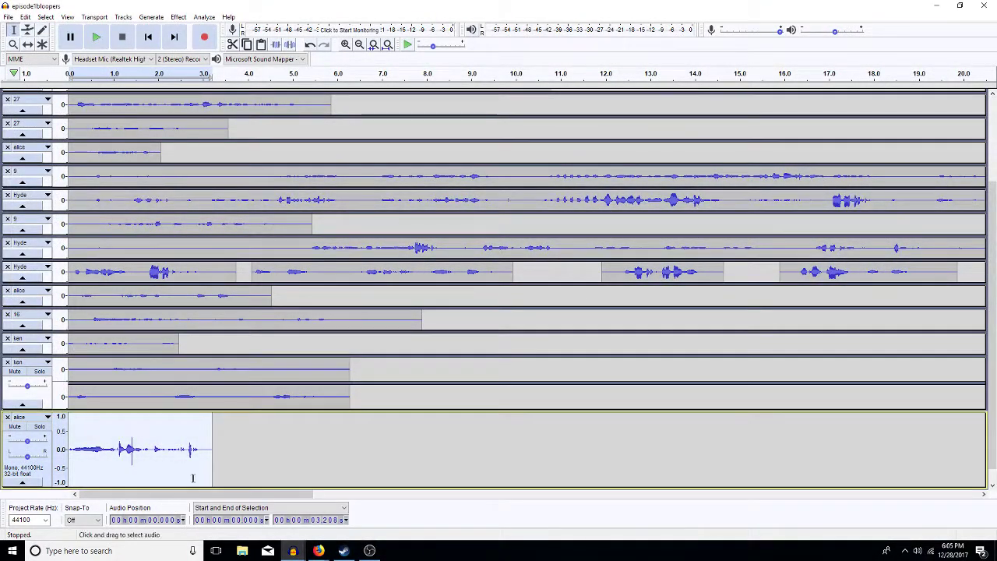
scroll(266, 428, "down", 1)
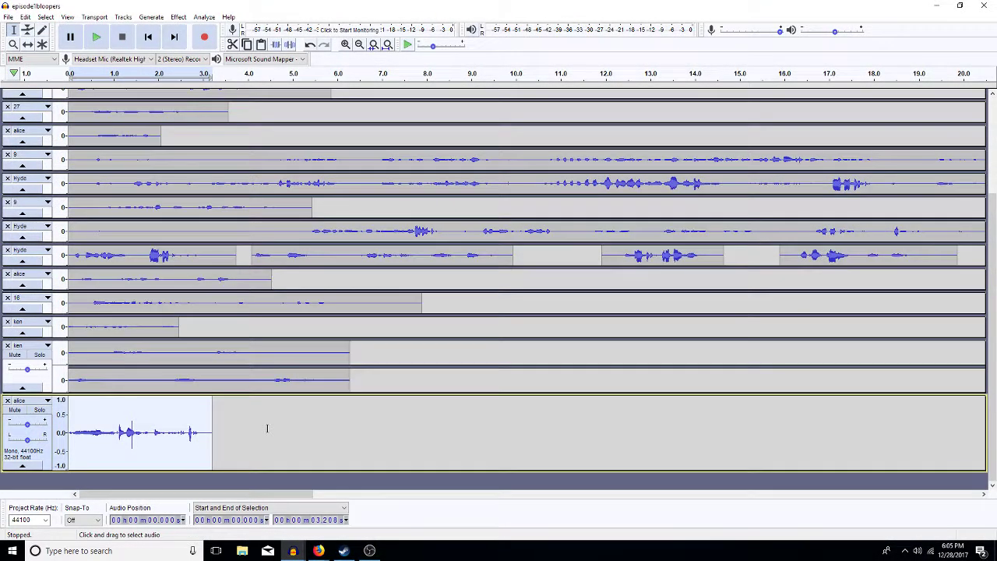
left_click(241, 485)
key("ctrl+v")
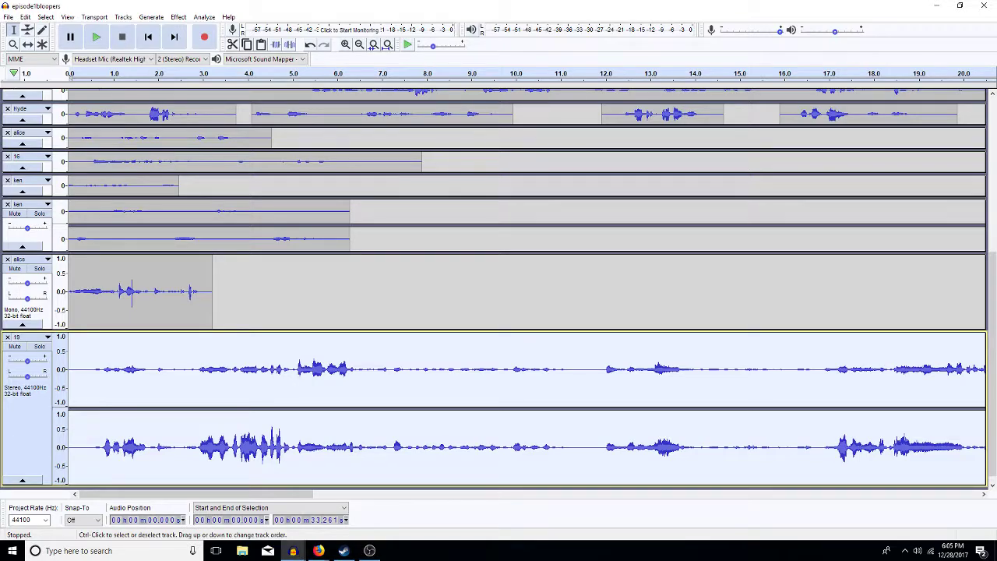
left_click(30, 480)
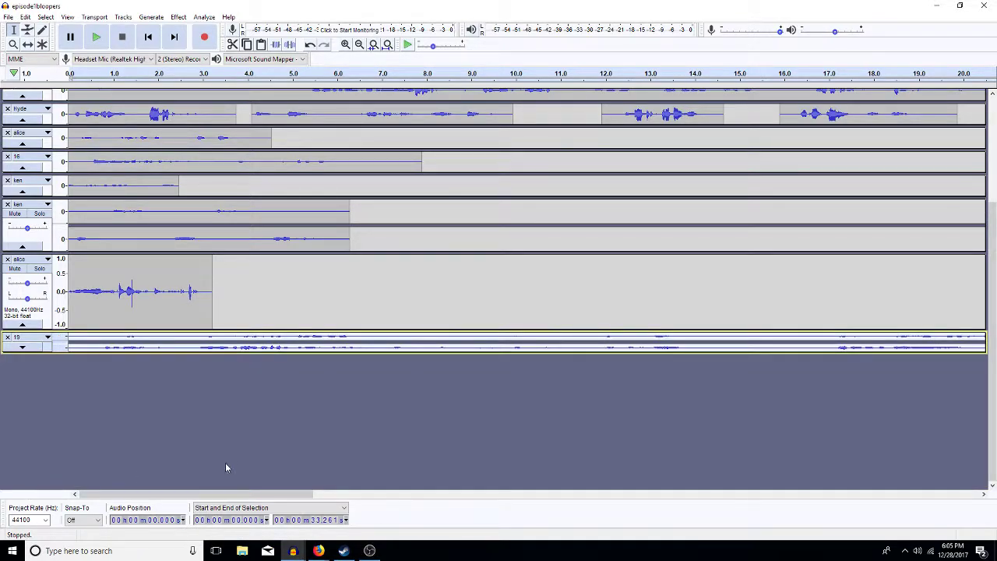
- Return to the Scene19hn project and remove the empty stereo track 19
left_click(293, 551)
left_click(358, 511)
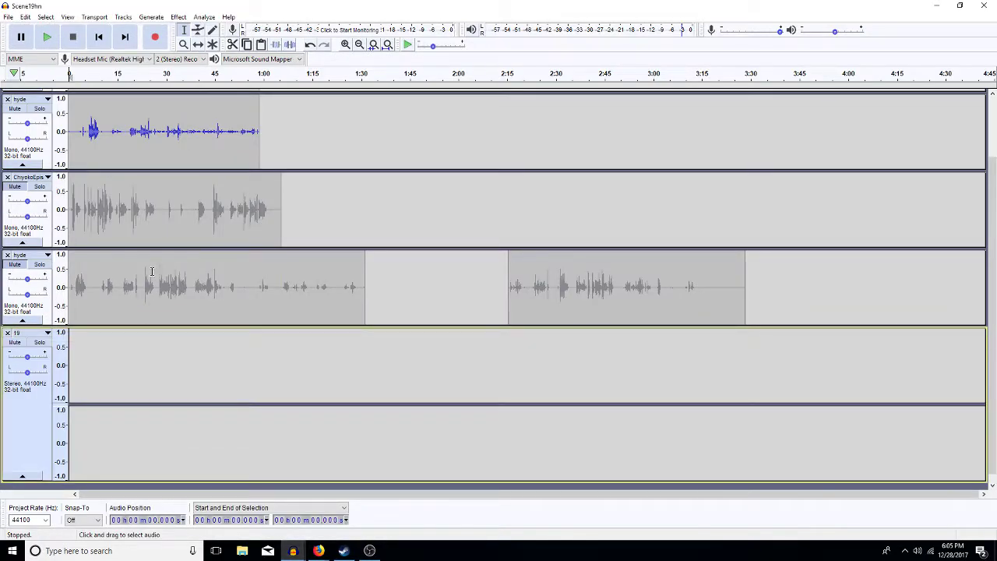
key("Up")
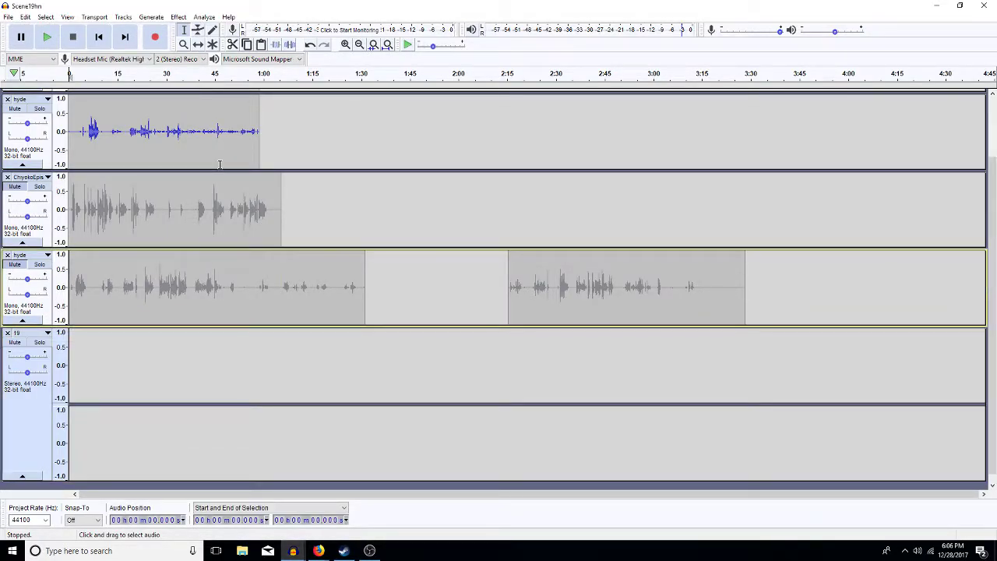
left_click_drag(302, 195, 143, 155)
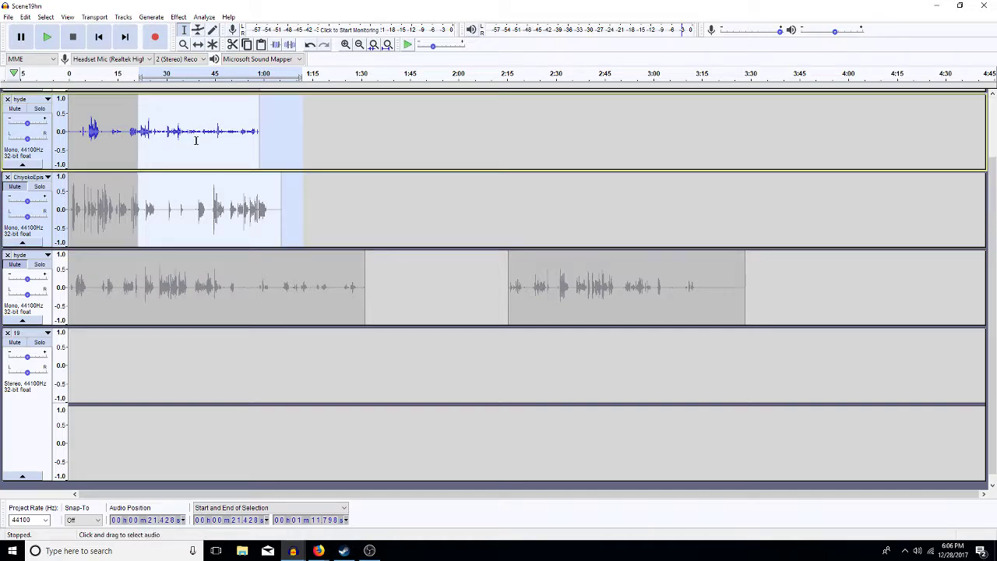
left_click(261, 122)
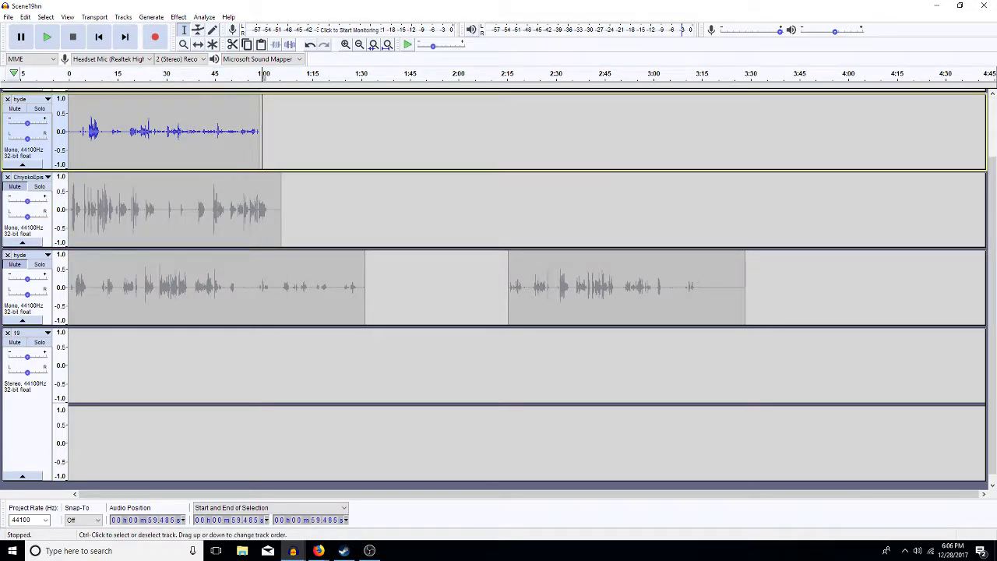
left_click(7, 335)
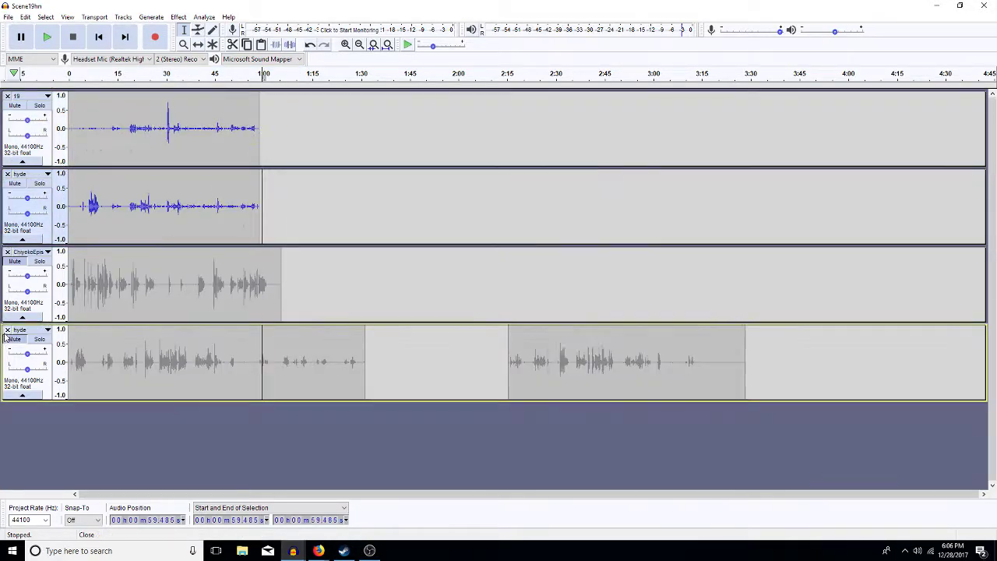
- Remove track 19 and the upper hyde track from the project
left_click_drag(250, 210, 69, 132)
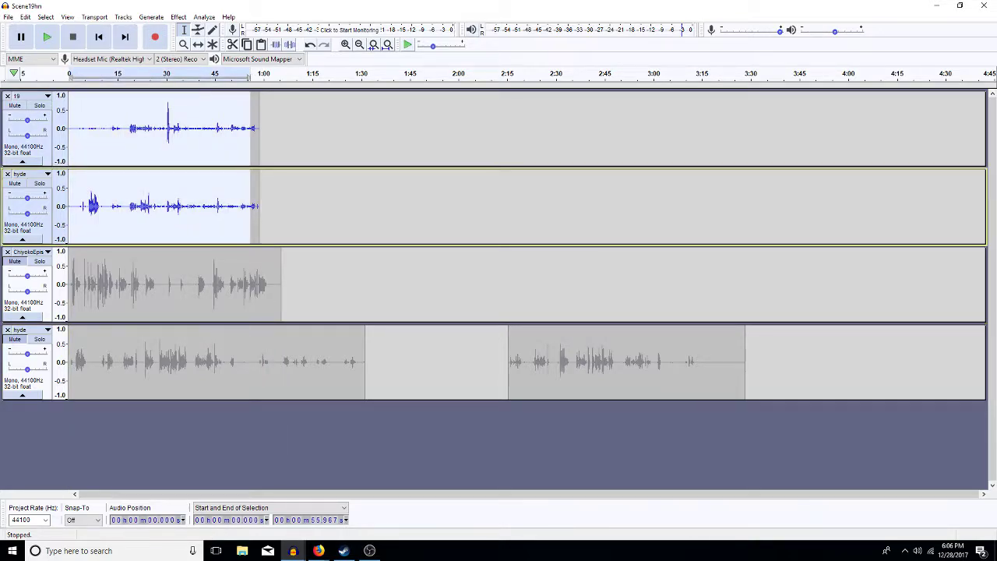
left_click(7, 96)
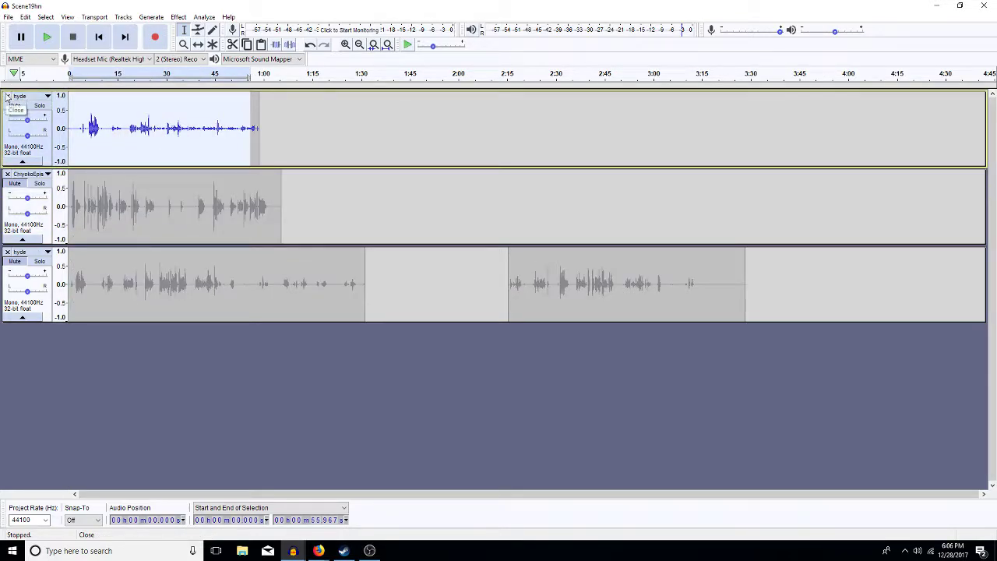
left_click(7, 95)
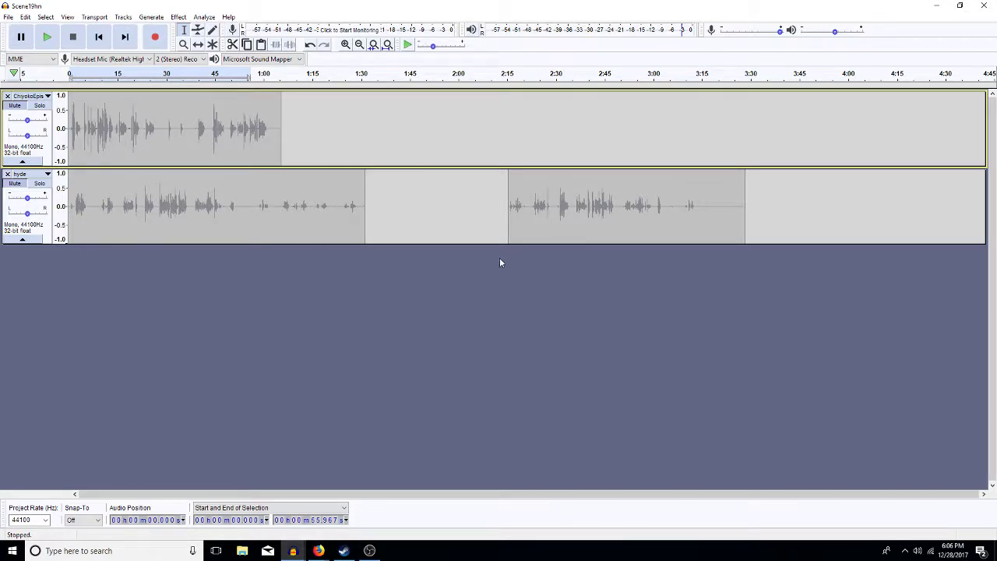
- Zoom the timeline to the first hyde clip and restore the full vertical scale of the ChiyokoEpis track
double_click(264, 205)
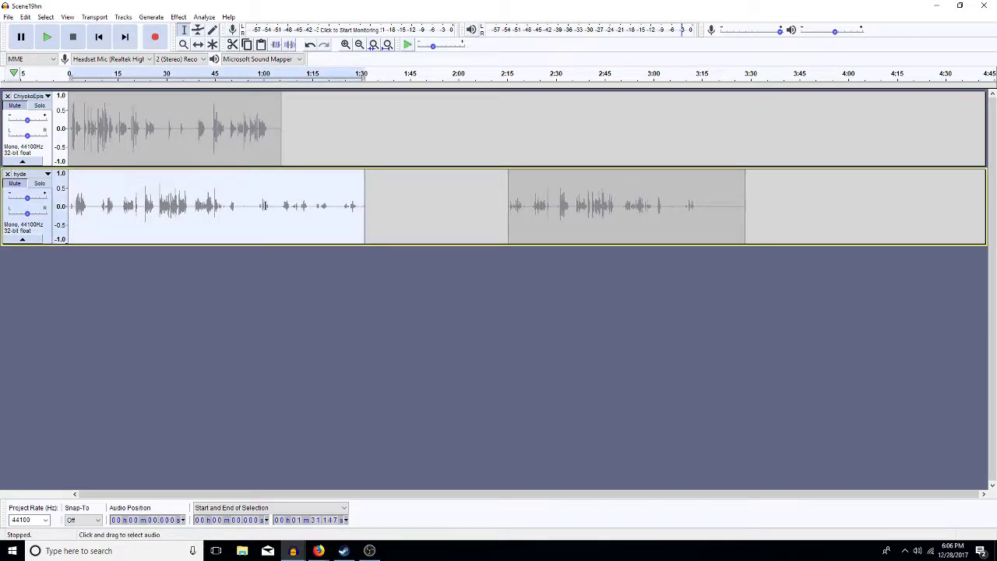
key("ctrl+e")
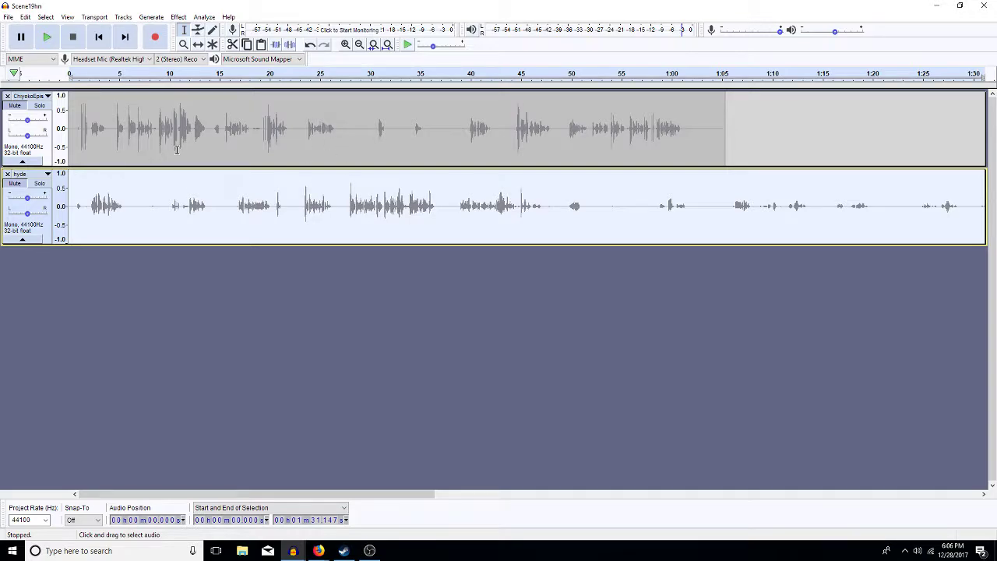
scroll(60, 125, "up", 3)
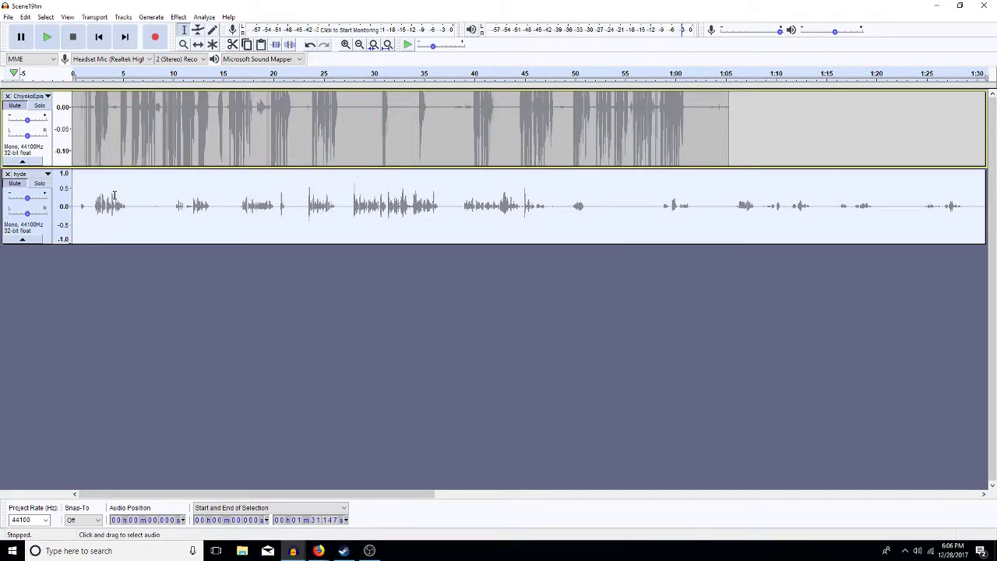
scroll(65, 128, "down", 1)
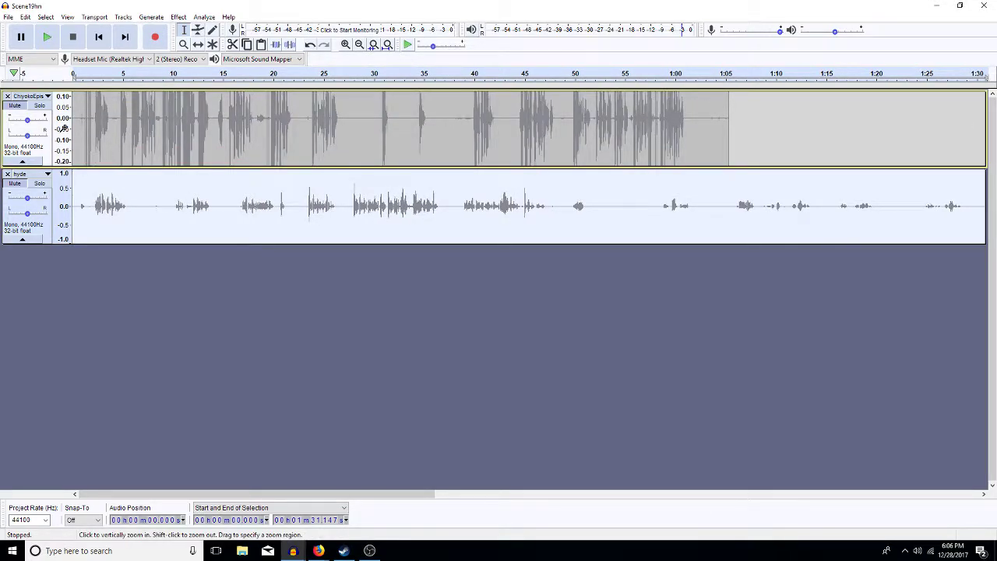
scroll(64, 129, "down", 1)
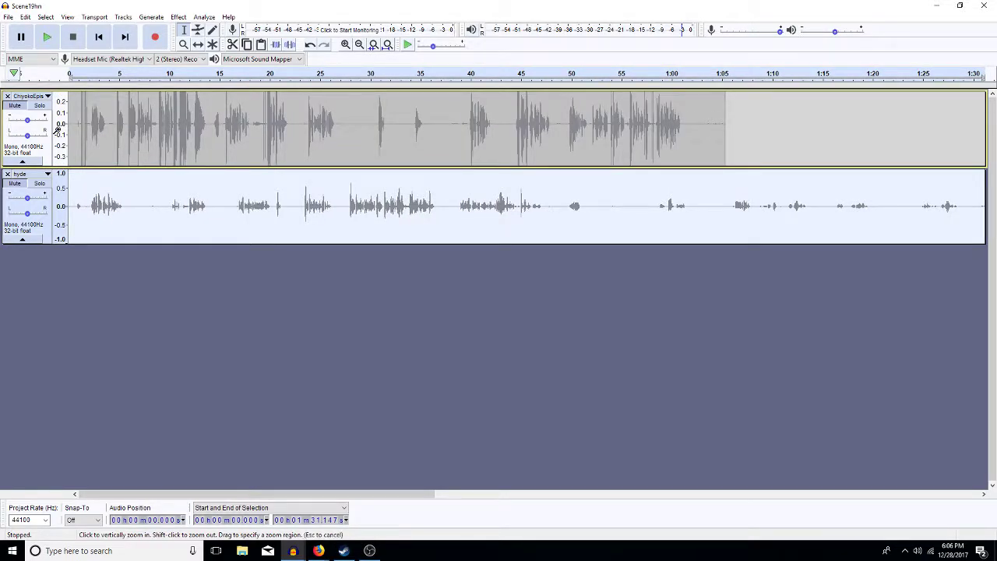
scroll(57, 130, "down", 1)
scroll(56, 130, "down", 1)
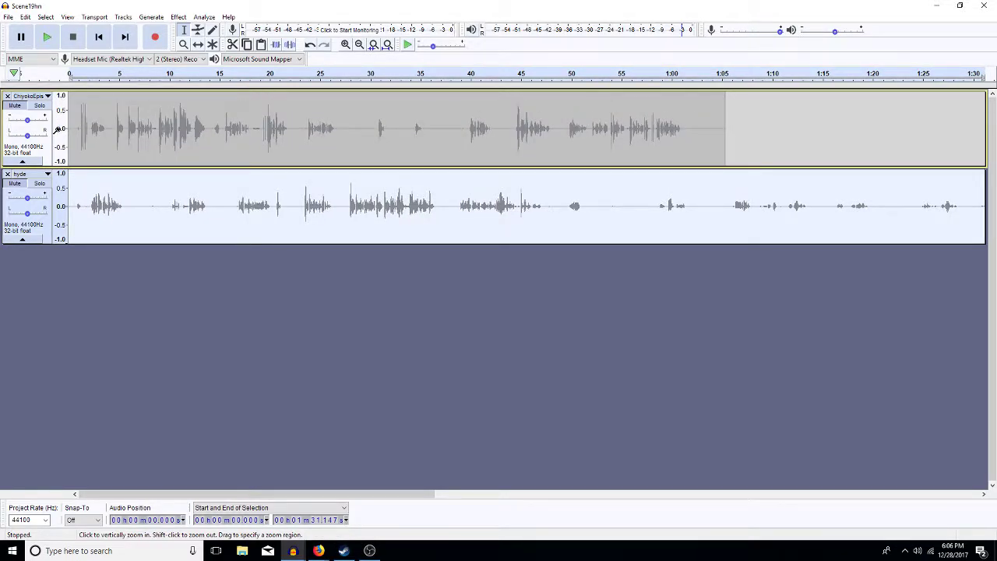
- Unmute both the ChiyokoEpis and hyde tracks
left_click(147, 156)
double_click(173, 145)
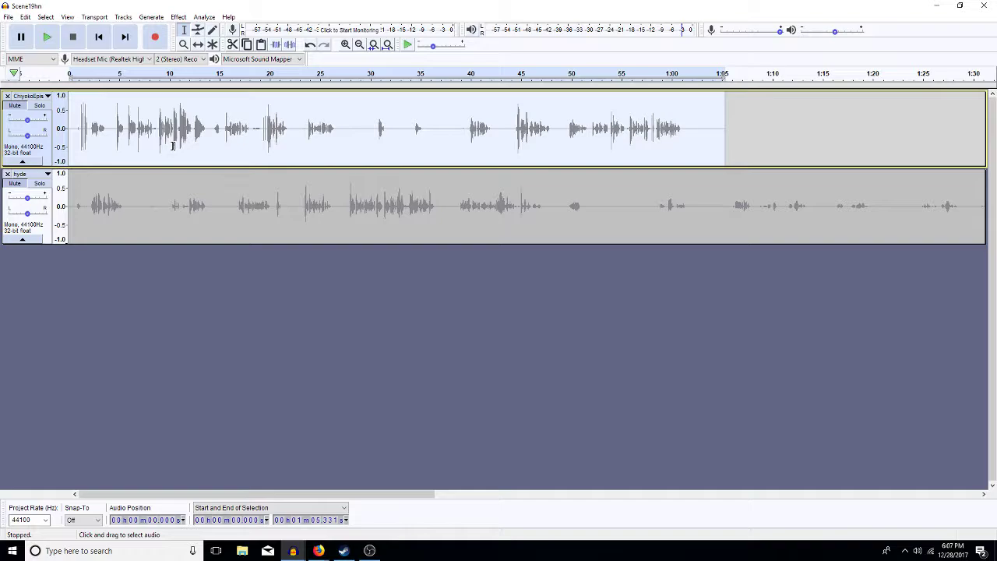
left_click(21, 106)
left_click(14, 184)
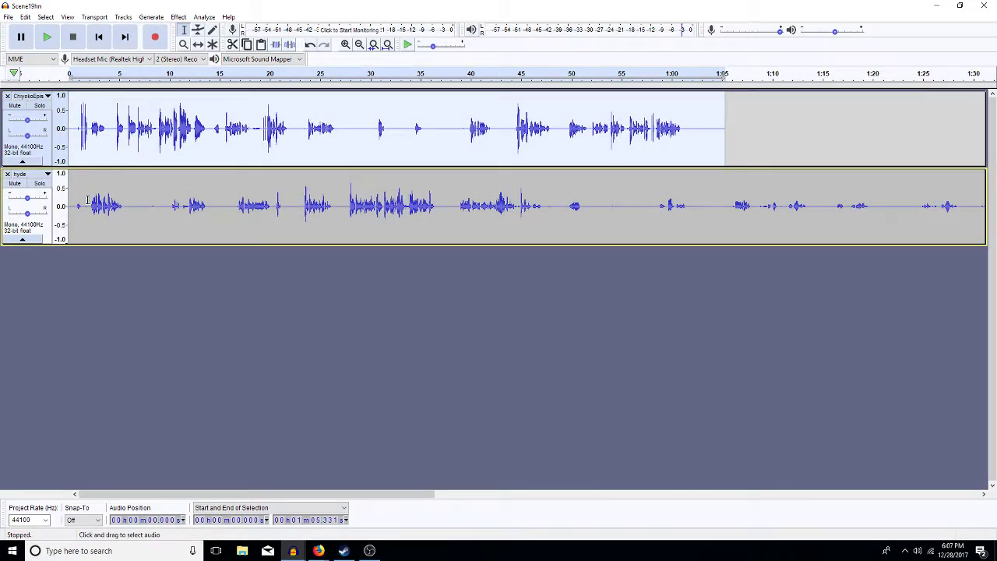
left_click(88, 203)
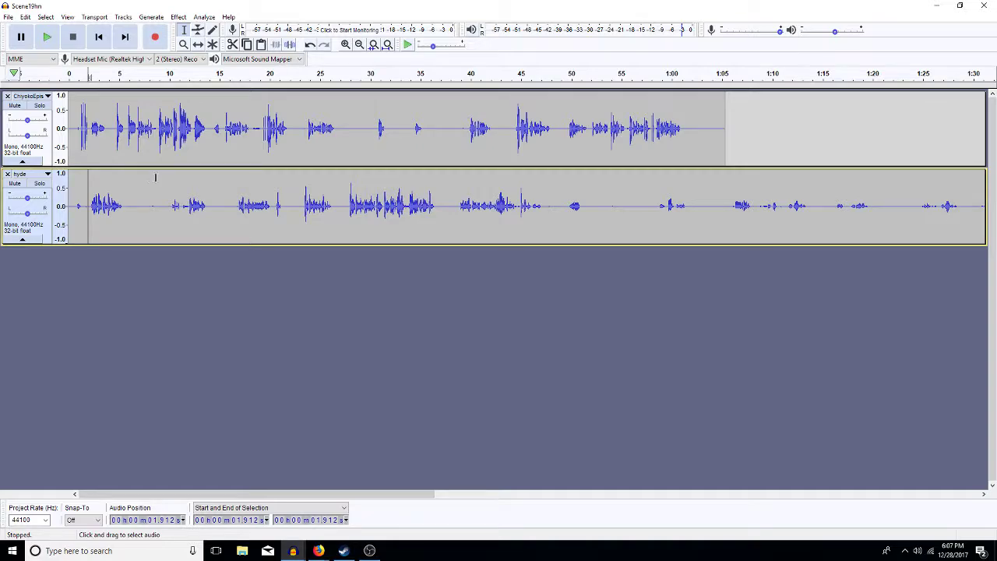
- Apply Pop Mute with a -3 dB threshold to the whole ChiyokoEpis clip, and silence the noise in its first two seconds
double_click(183, 131)
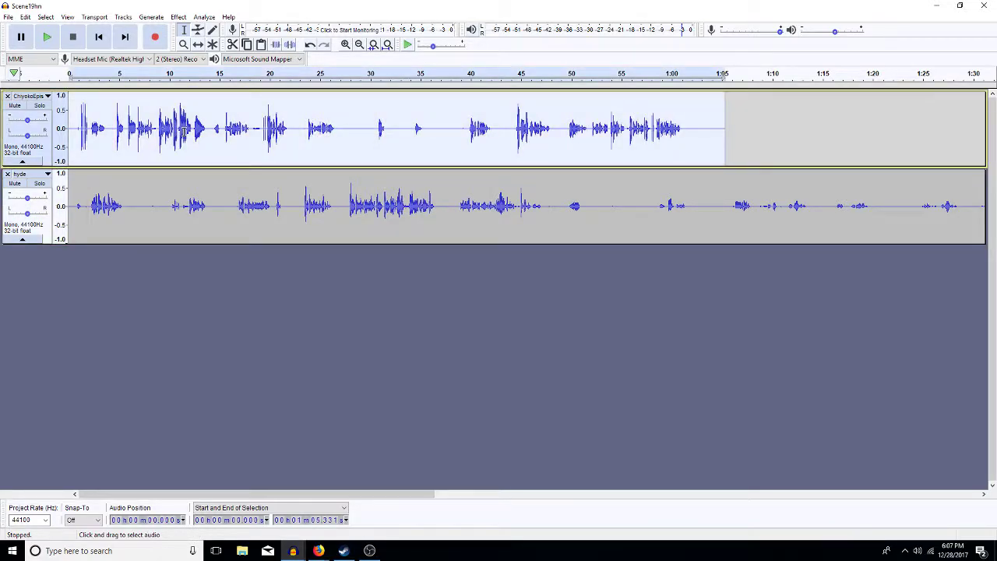
key("ctrl+r")
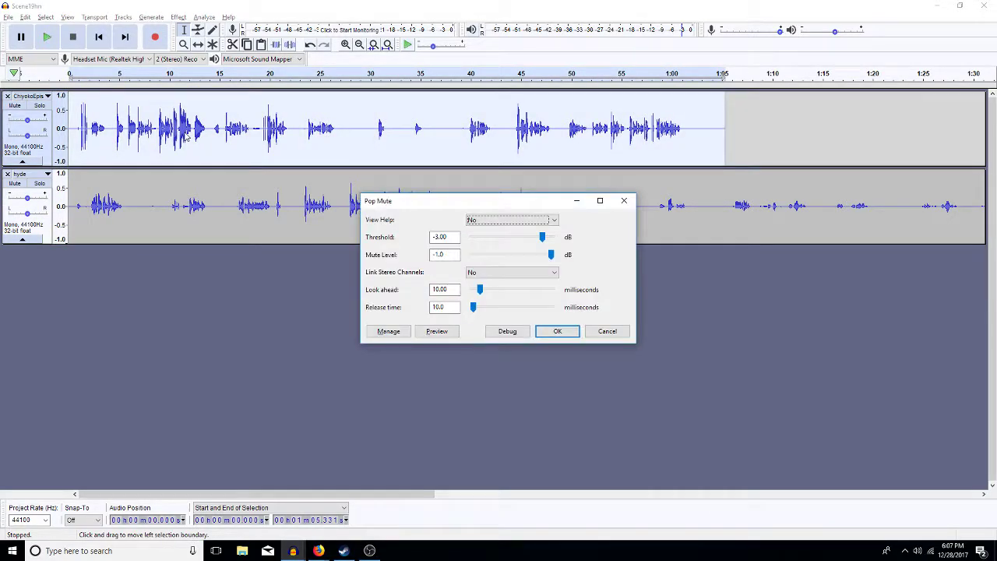
key("Tab")
type("-3")
key("Return")
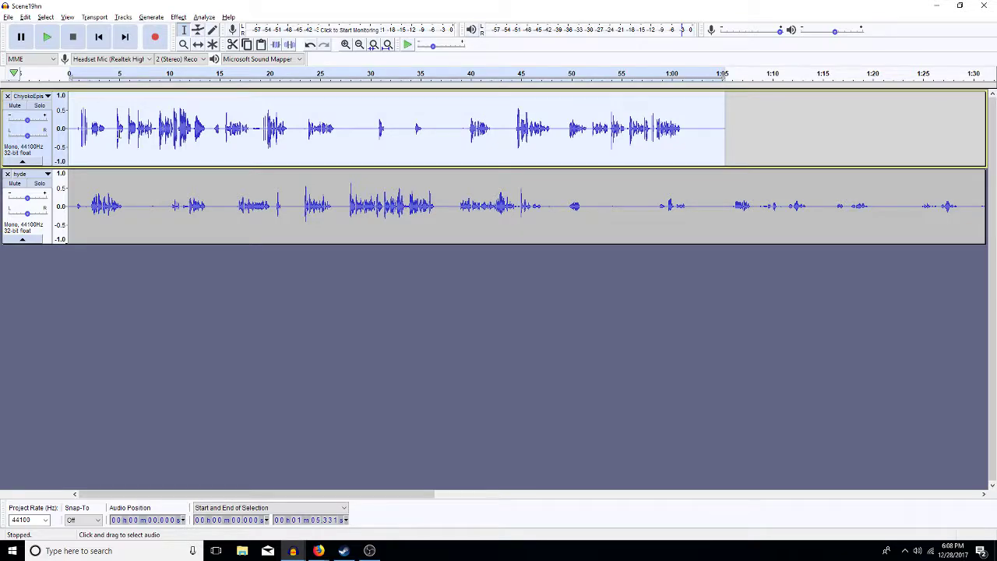
left_click_drag(91, 131, 68, 131)
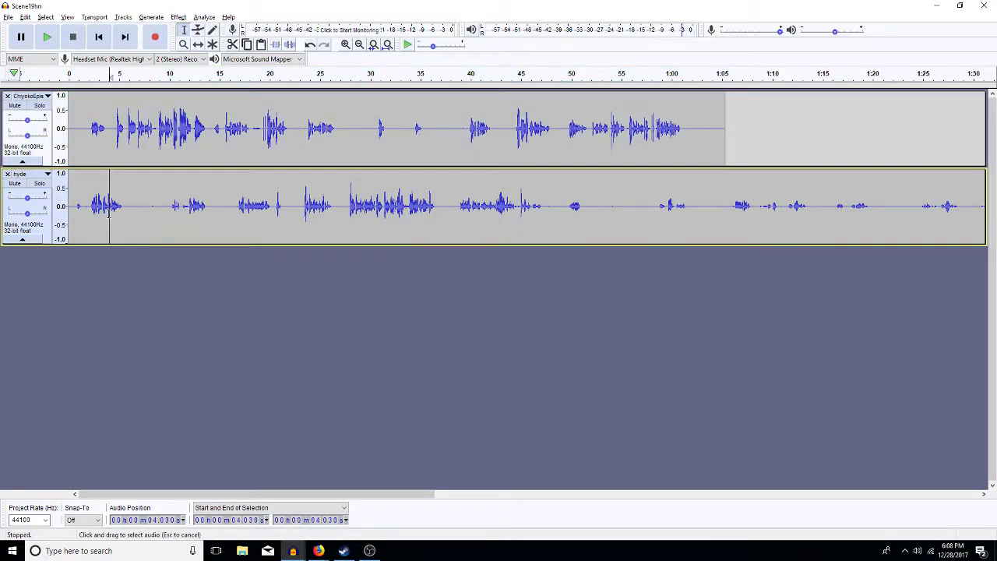
- Raise the level of the first hyde clip and reduce its loud peaks with Pop Mute
double_click(109, 214)
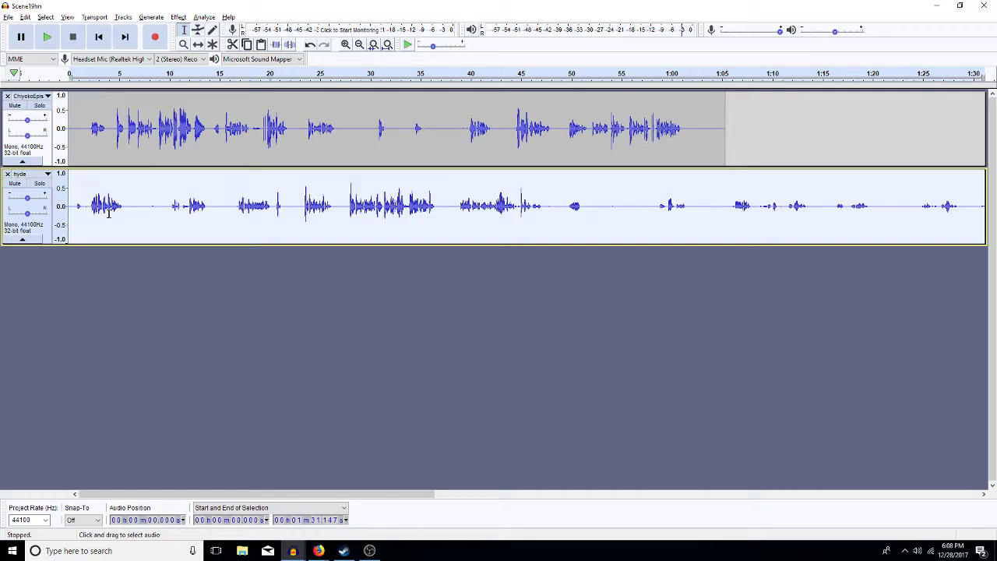
key("ctrl+r")
key("Return")
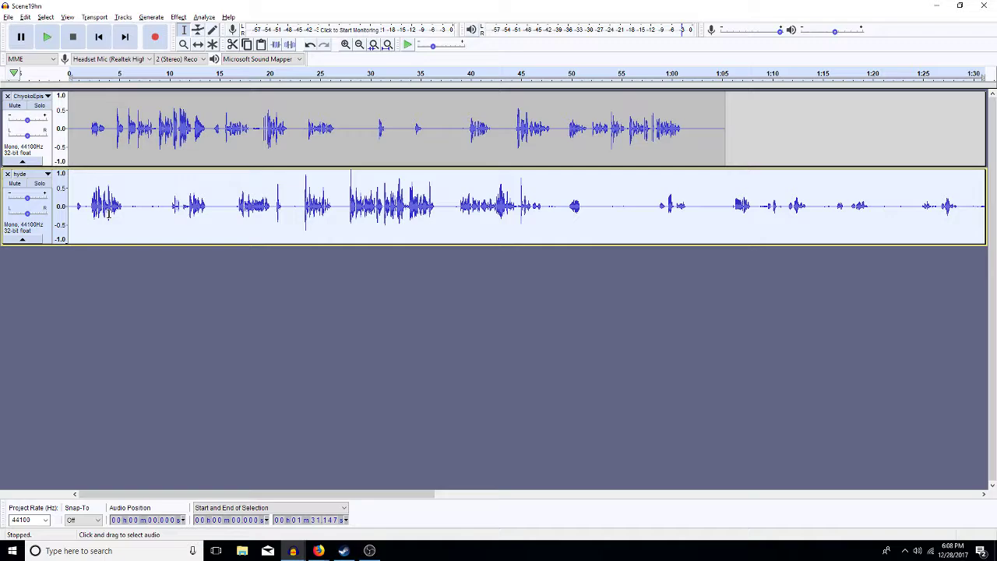
key("ctrl+r")
key("Return")
- Zoom to the first 16 seconds of hyde, solo the track, and play it from about 0.7 seconds
left_click_drag(233, 226, 66, 225)
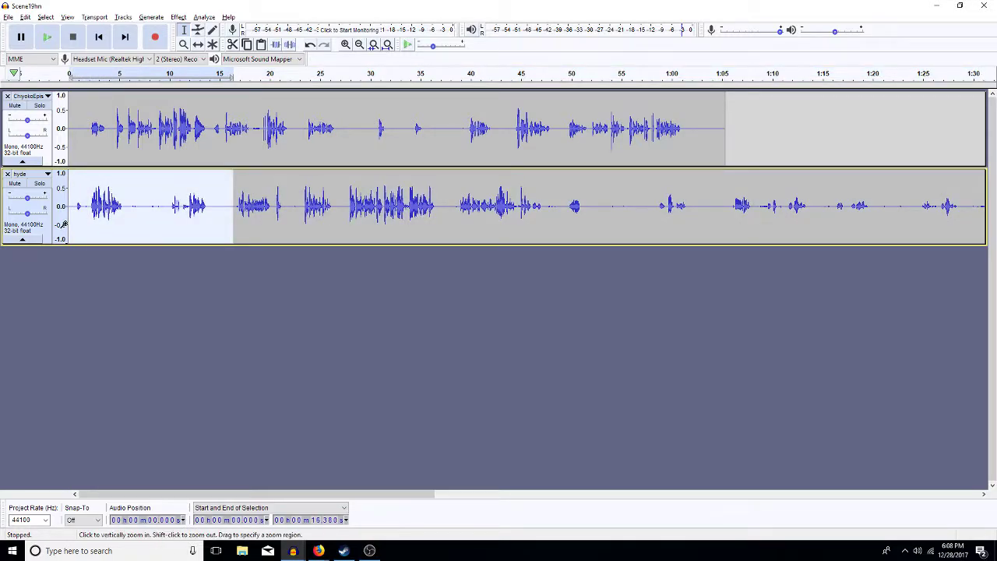
key("ctrl+e")
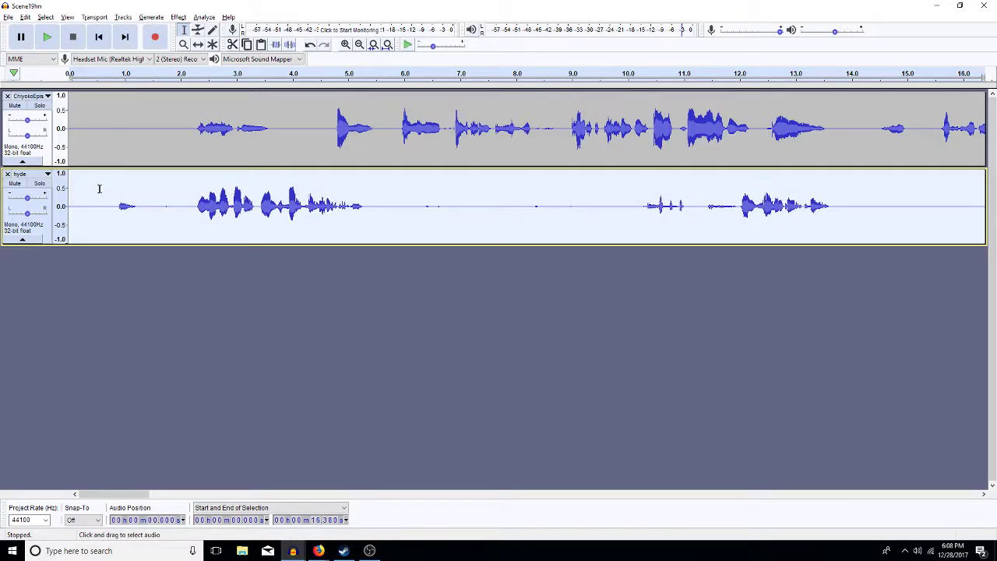
left_click(40, 184)
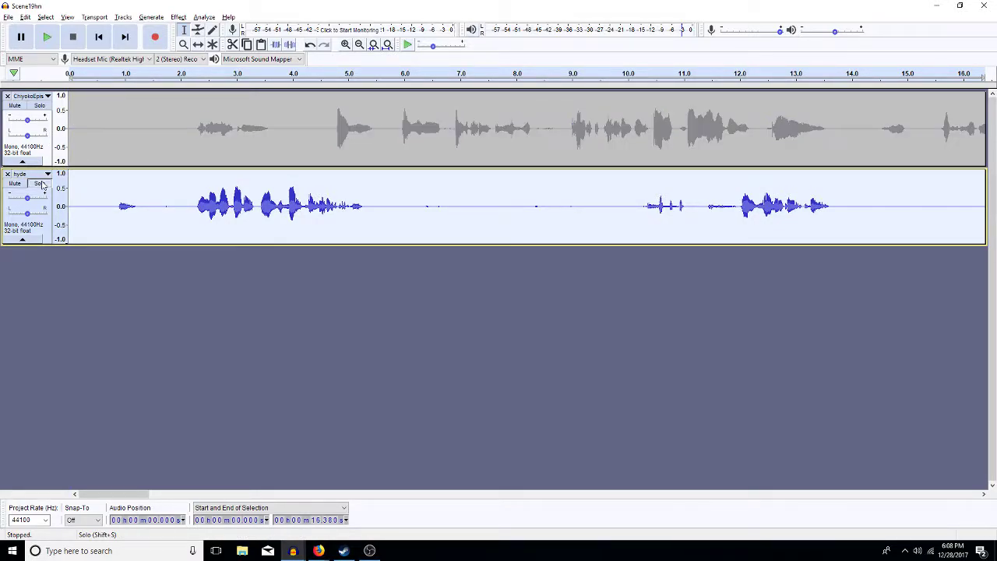
left_click(109, 209)
key("space")
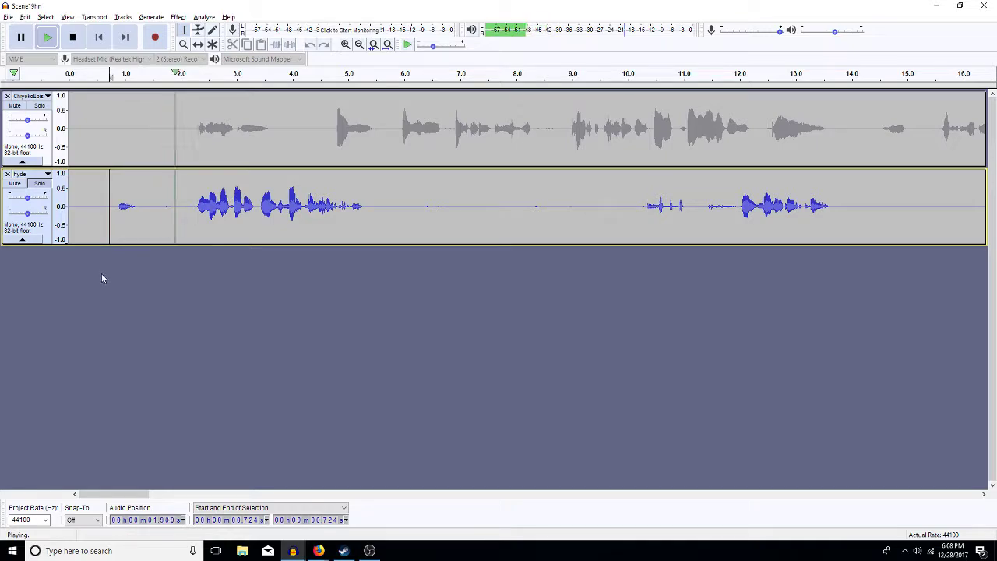
- Silence the hyde noise from 0 to about 2.2 seconds and between about 5.4 and 10.3 seconds, copying the latter stretch
left_click_drag(192, 200, 69, 226)
key("space")
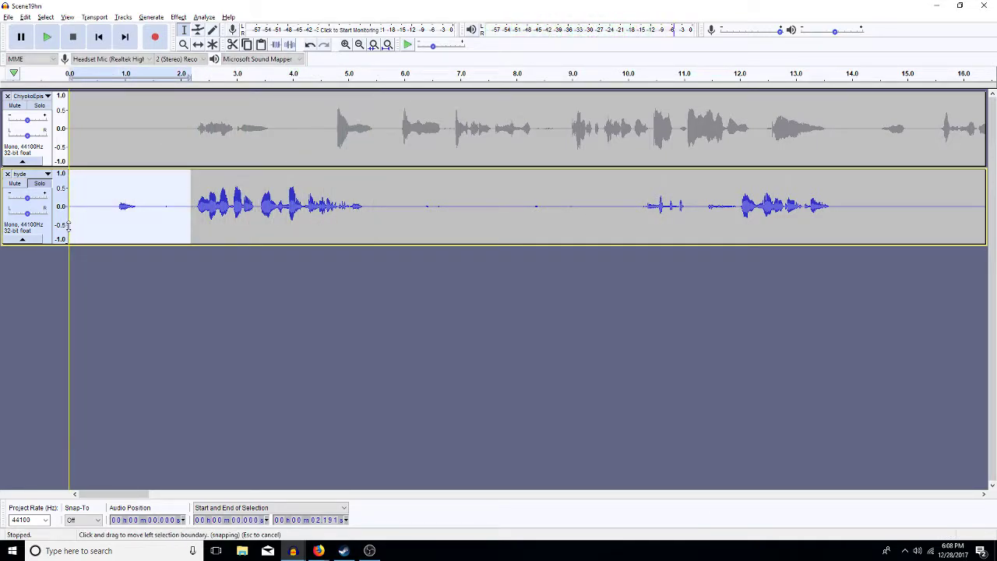
left_click_drag(645, 208, 370, 214)
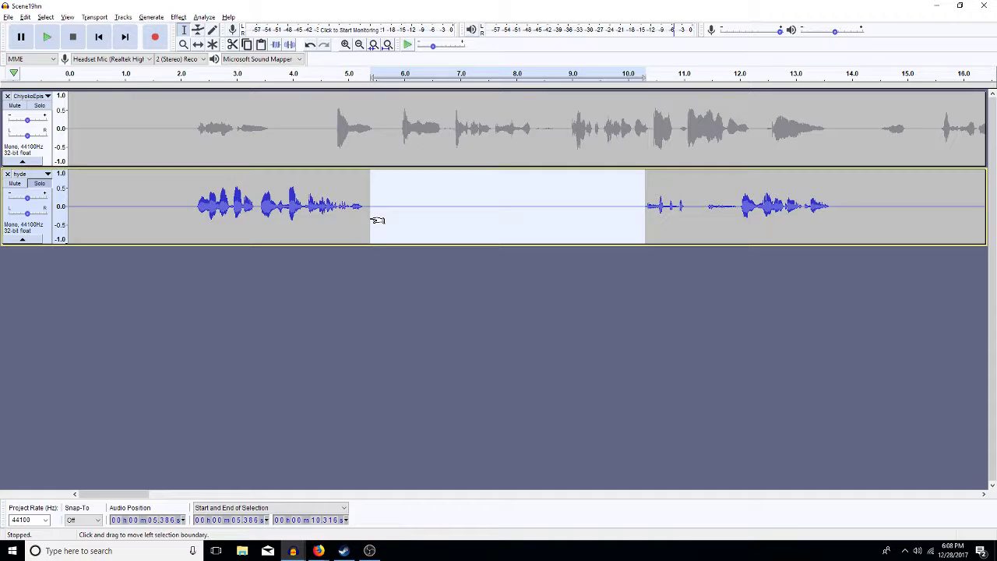
- Replace the first 2.25 seconds or so of the hyde track with the copied silence
left_click(195, 207)
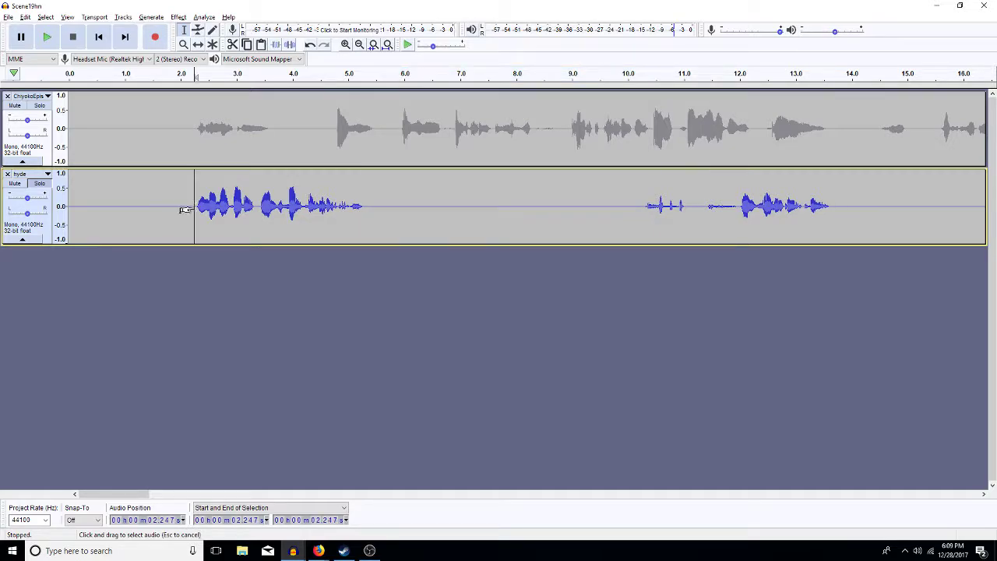
key("shift+Home")
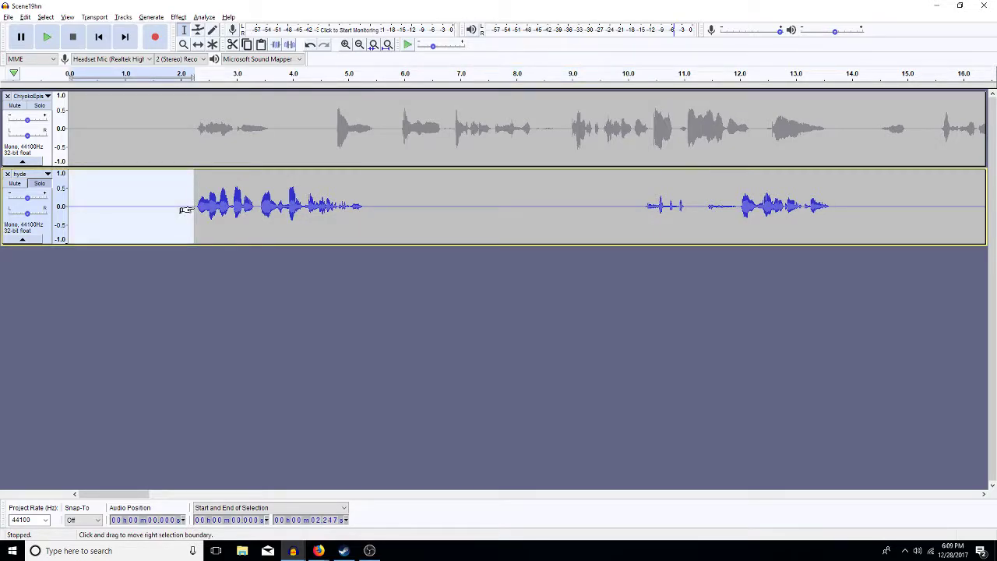
key("ctrl+v")
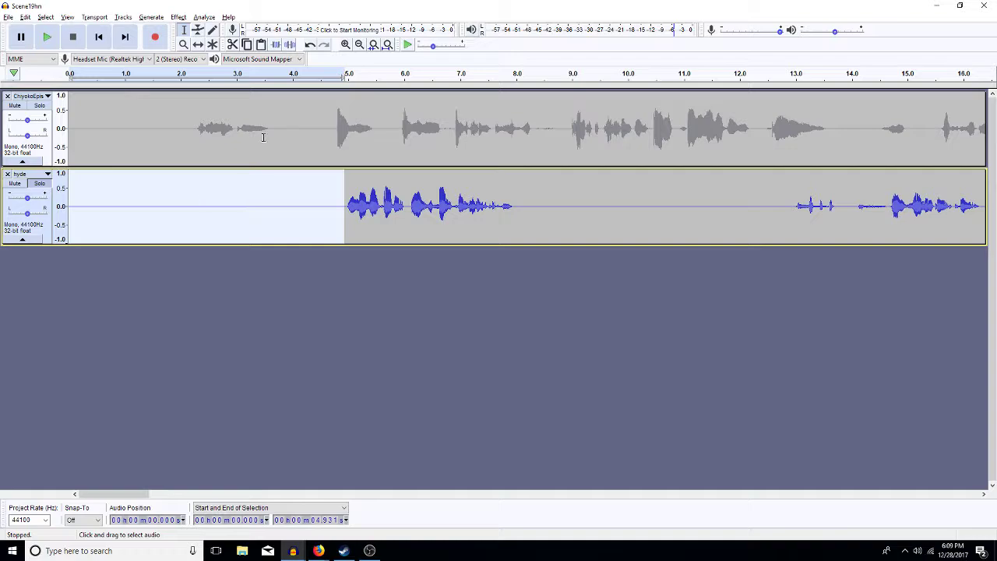
- Replace the silent lead-in of ChiyokoEpis with the copied silence, and insert a second copy at the track's beginning
left_click(191, 130)
left_click_drag(194, 130, 75, 161)
key("ctrl+v")
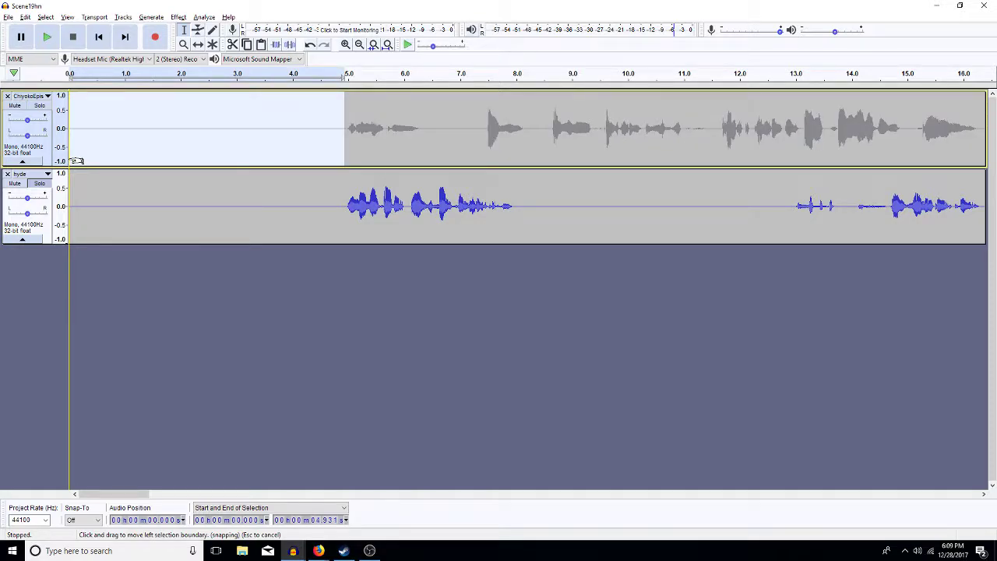
left_click(74, 161)
key("ctrl+v")
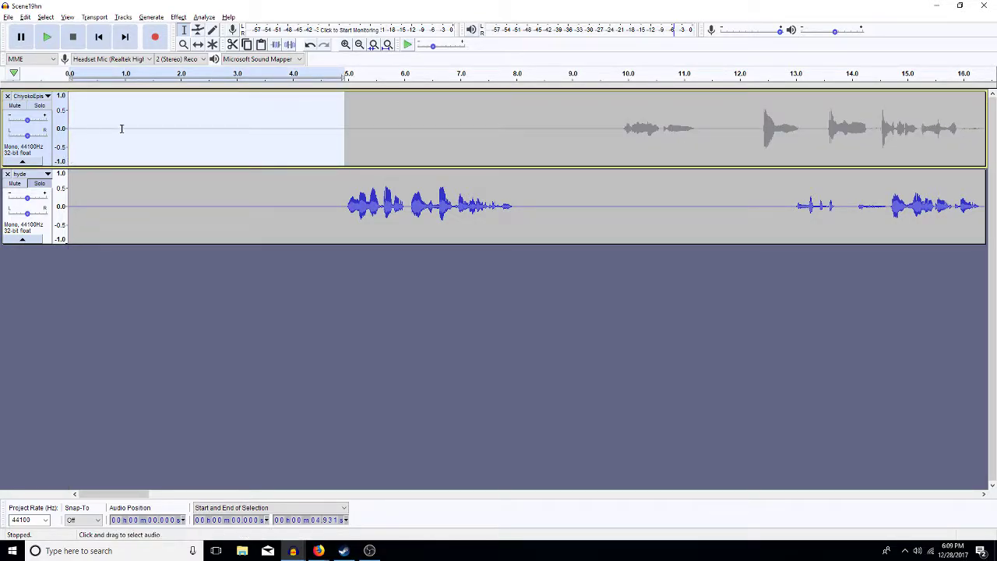
- Insert the copied silence into the hyde track at about 11.6 seconds, after its first spoken line
left_click(360, 44)
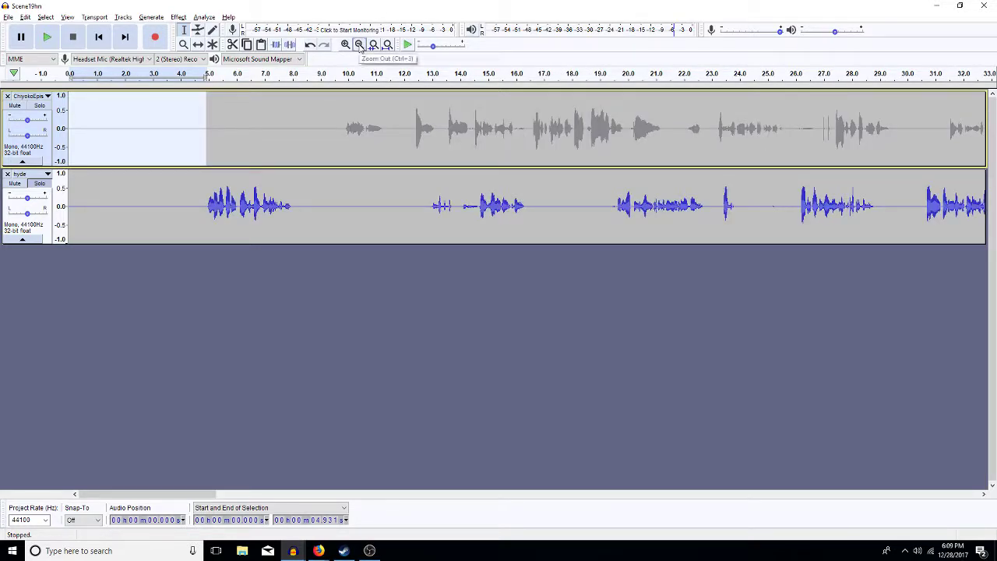
left_click(359, 44)
left_click(231, 205)
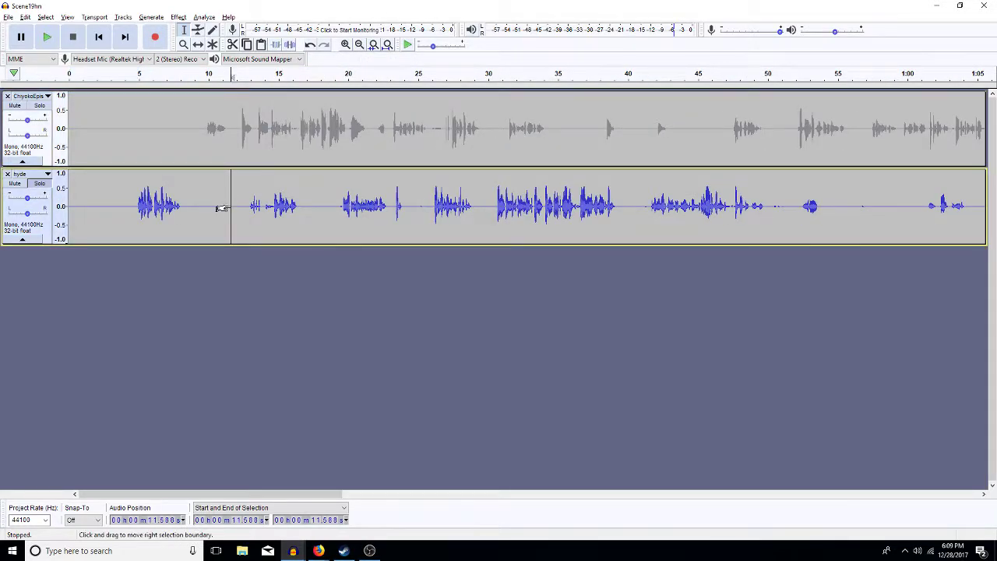
key("ctrl+v")
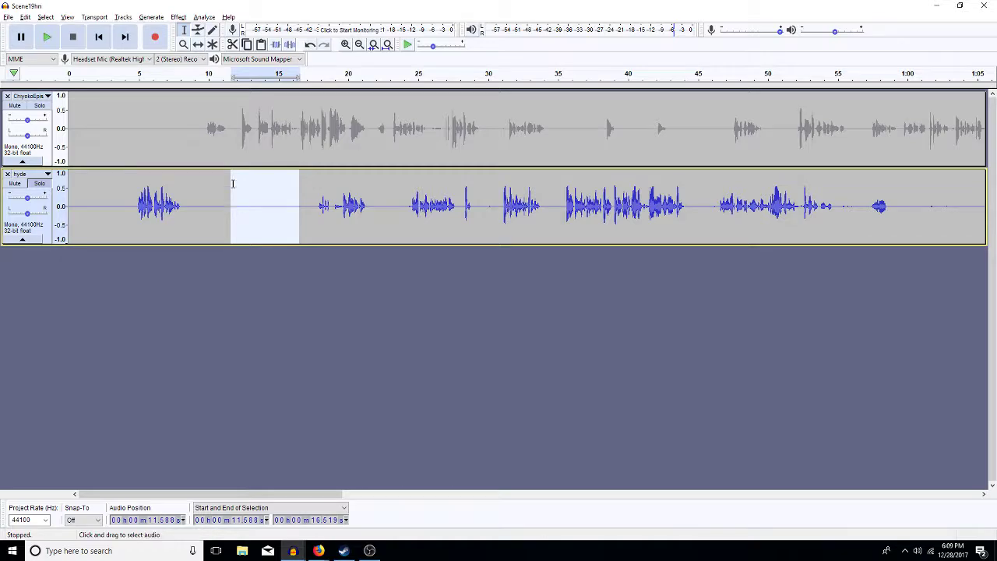
- Insert two more copies of the silence into the hyde track, at about 12.8 seconds and about 11.9 seconds
left_click(173, 203)
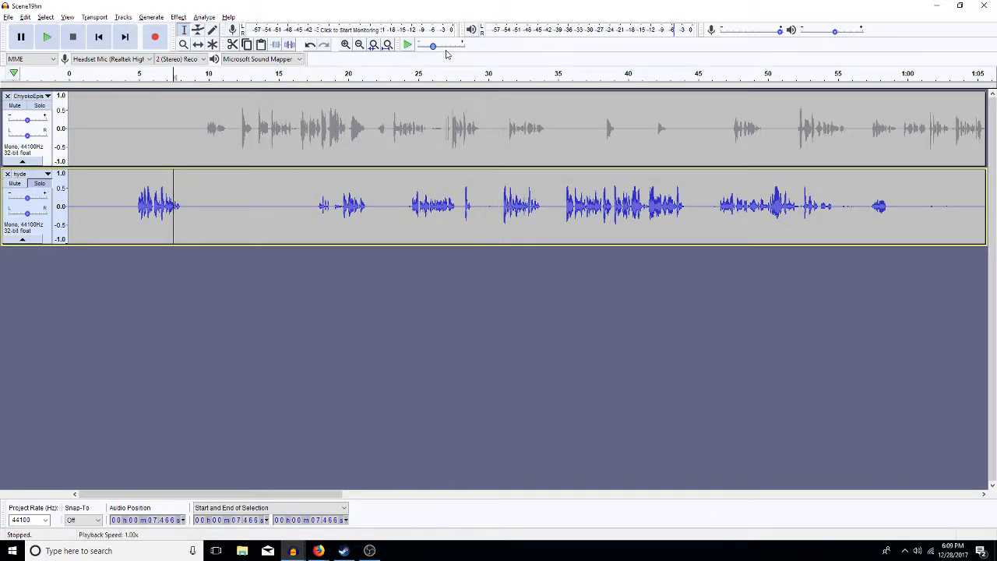
left_click(346, 46)
left_click(346, 45)
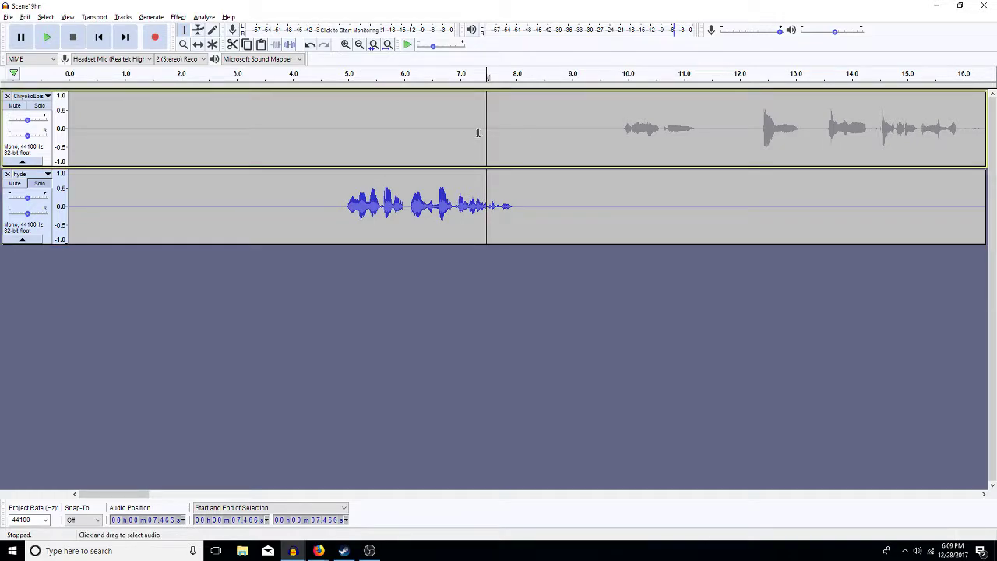
left_click(360, 46)
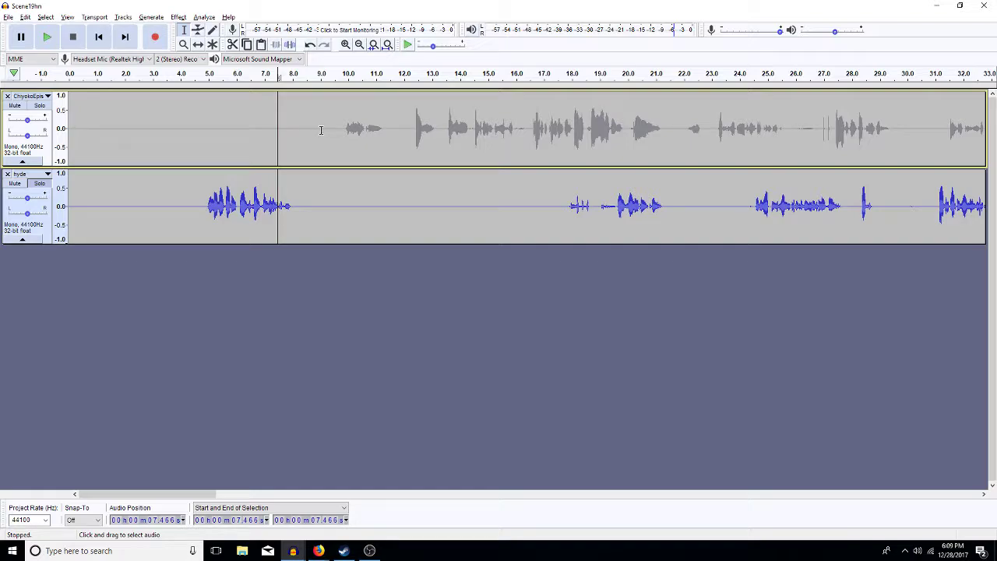
left_click(424, 198)
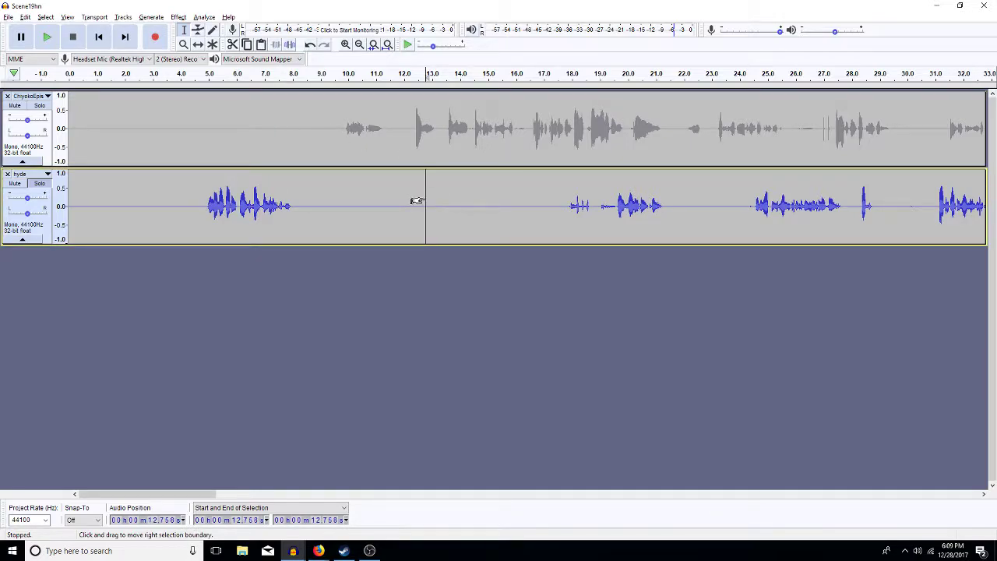
key("ctrl+v")
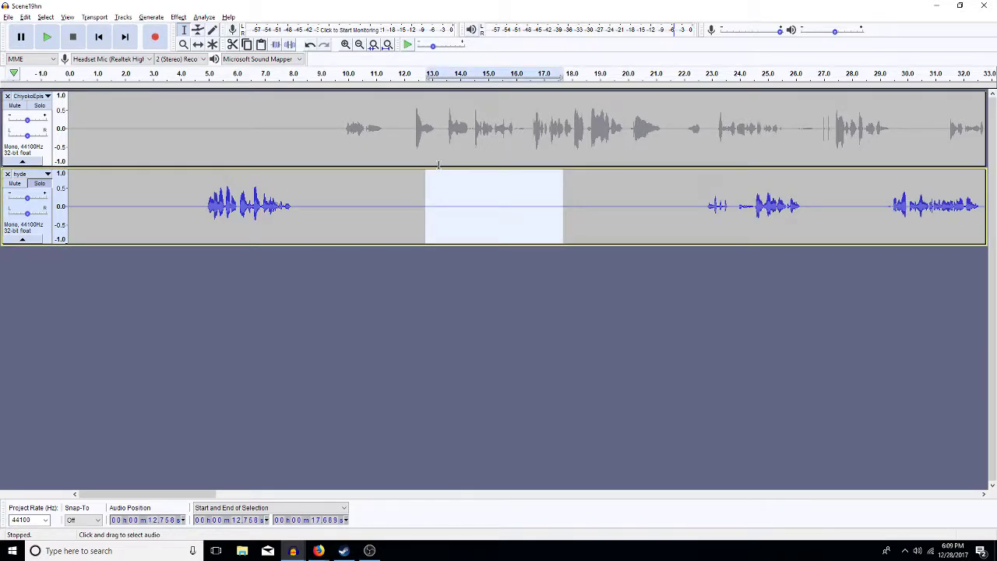
left_click(401, 225)
key("ctrl+v")
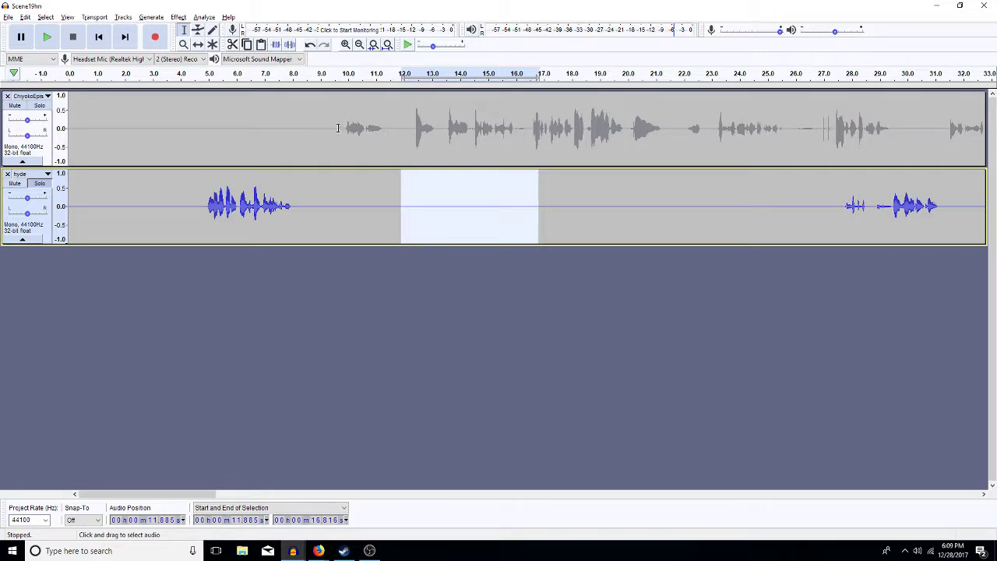
- Delete the silence from about 8.17 to 9.75 seconds in ChiyokoEpis, and turn off solo on the hyde track
left_click_drag(341, 131, 297, 146)
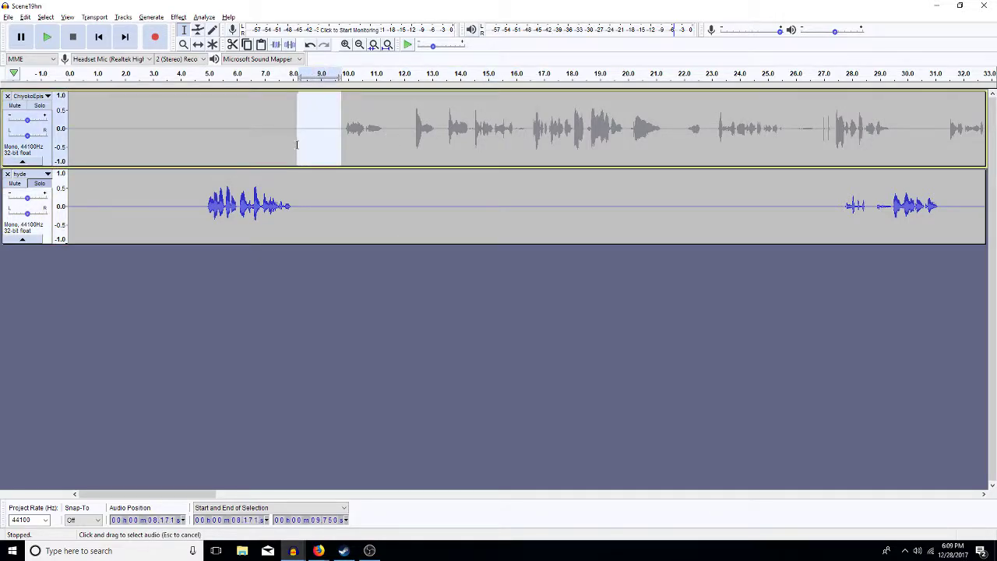
key("Delete")
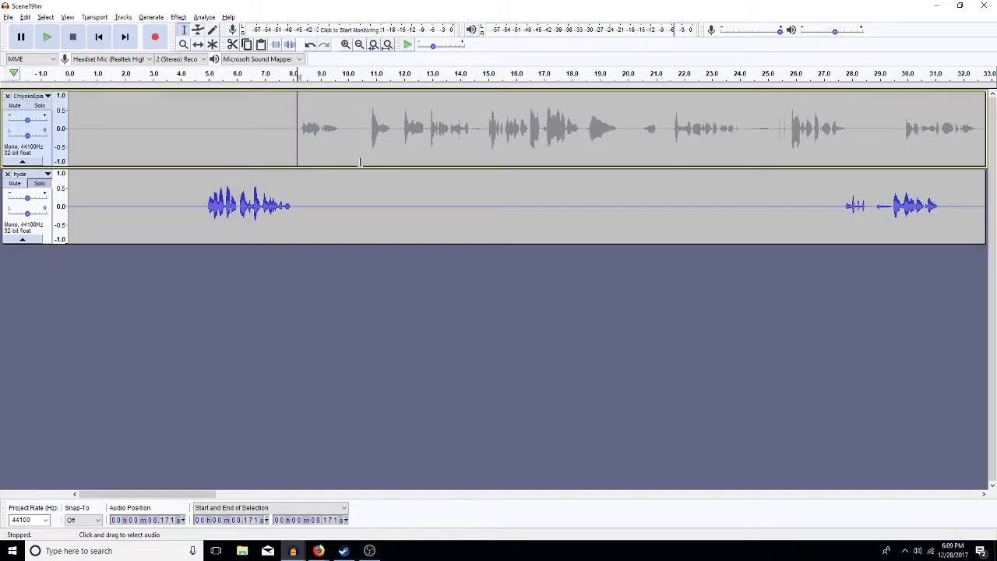
left_click(39, 183)
- Listen to ChiyokoEpis from about 8.17 seconds, and delete its quiet first line from about 8.26 to 10.77 seconds
key("space")
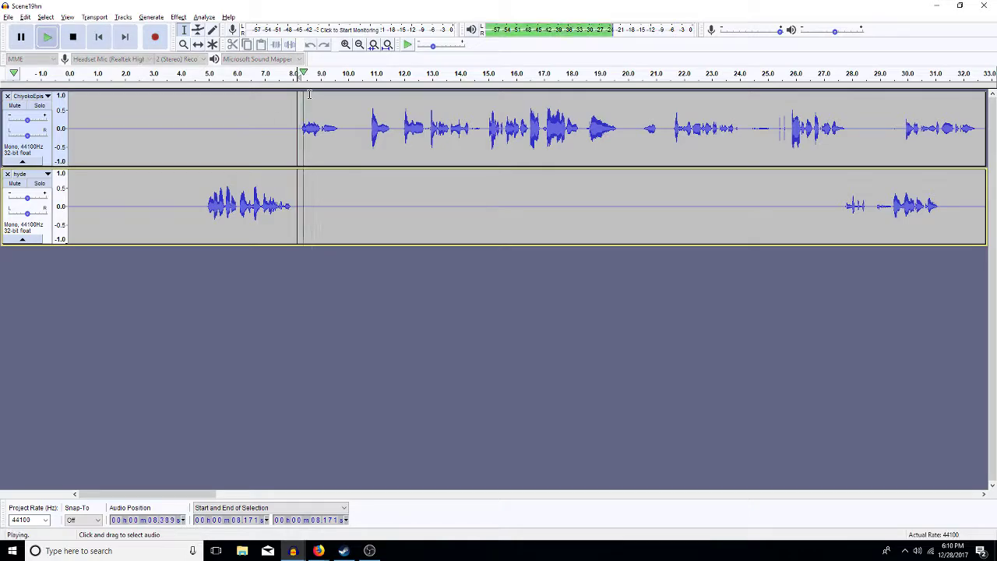
key("space")
left_click_drag(370, 129, 299, 140)
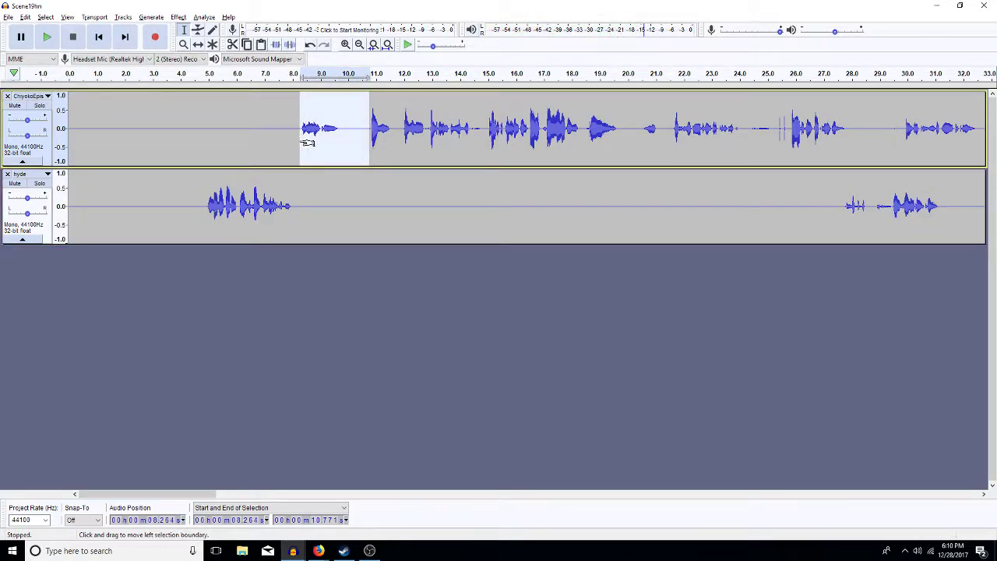
key("Delete")
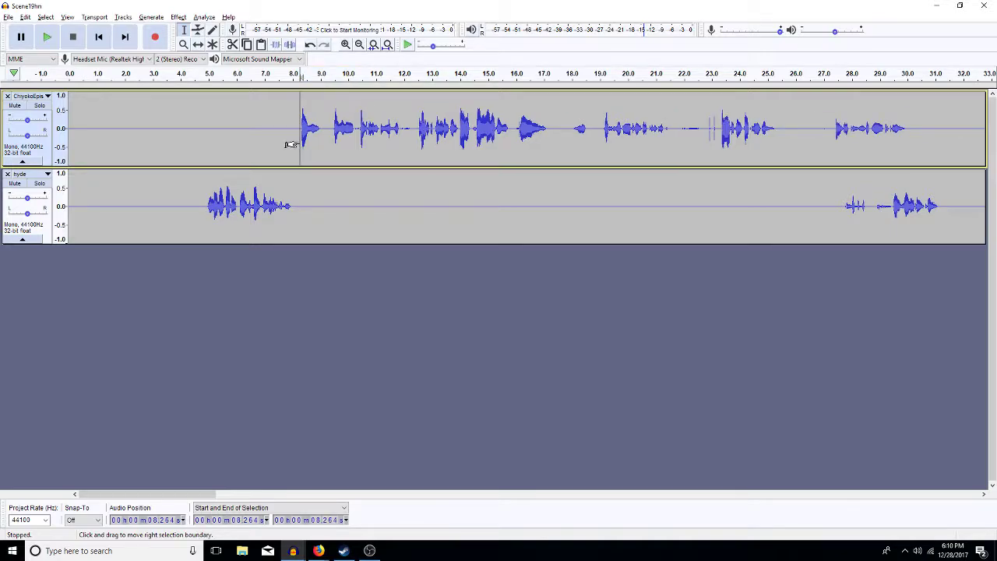
- Play ChiyokoEpis from about 8.26 seconds, and delete its opening word up to about 9.42 seconds
key("space")
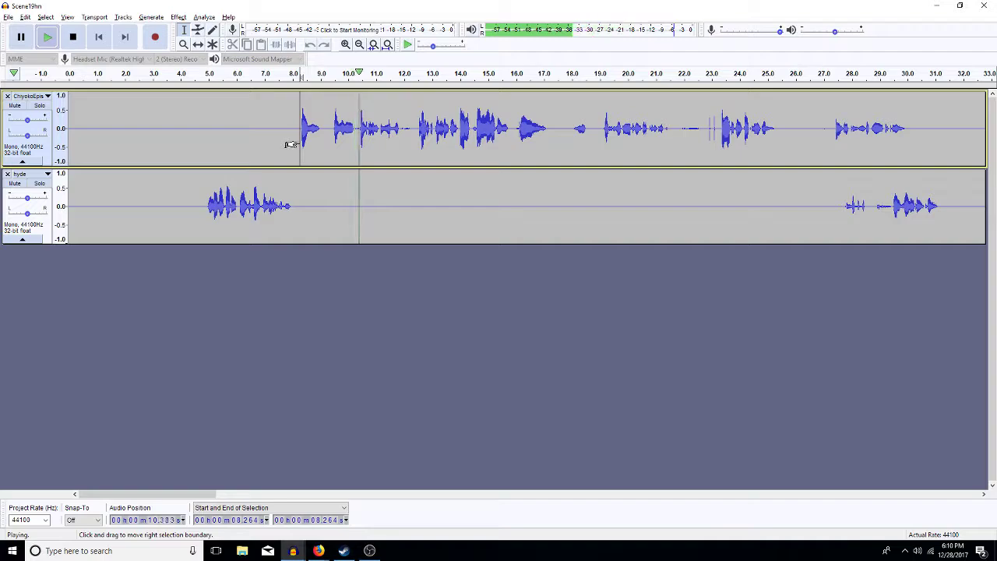
key("space")
left_click_drag(333, 129, 300, 140)
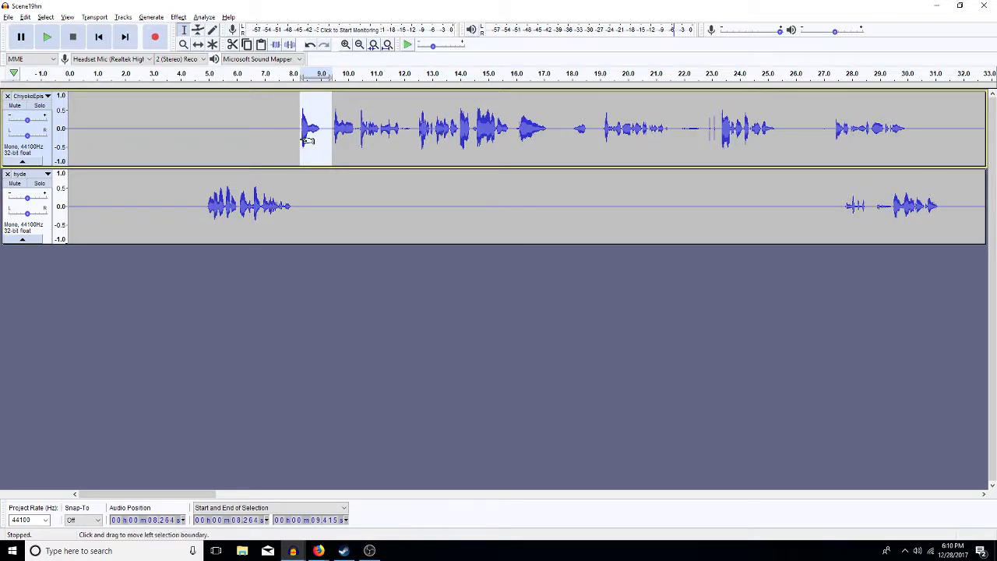
key("Delete")
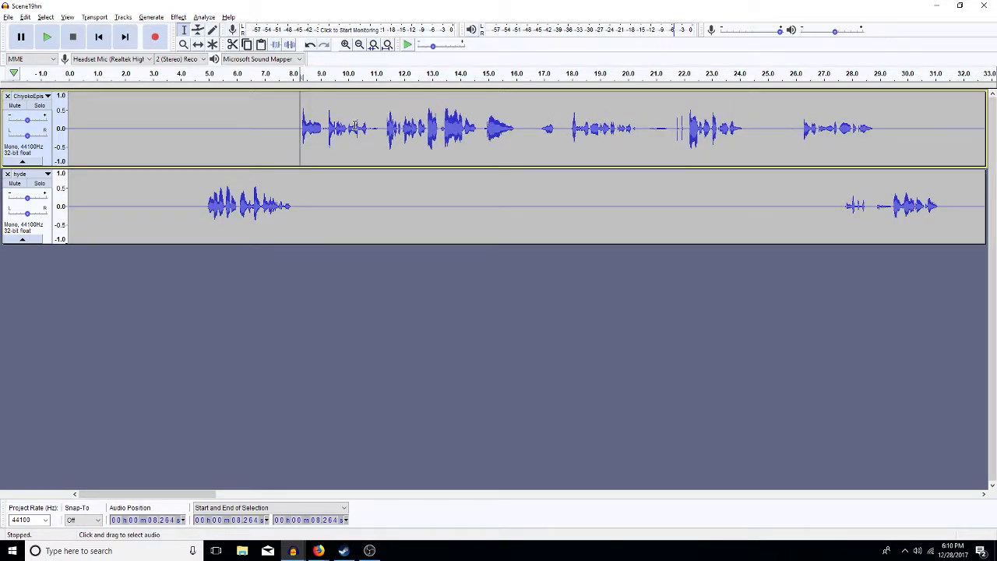
- Audition the short gaps at about 10.7 to 11.2 seconds and near 9.1 seconds in ChiyokoEpis
left_click_drag(382, 134, 369, 137)
key("space")
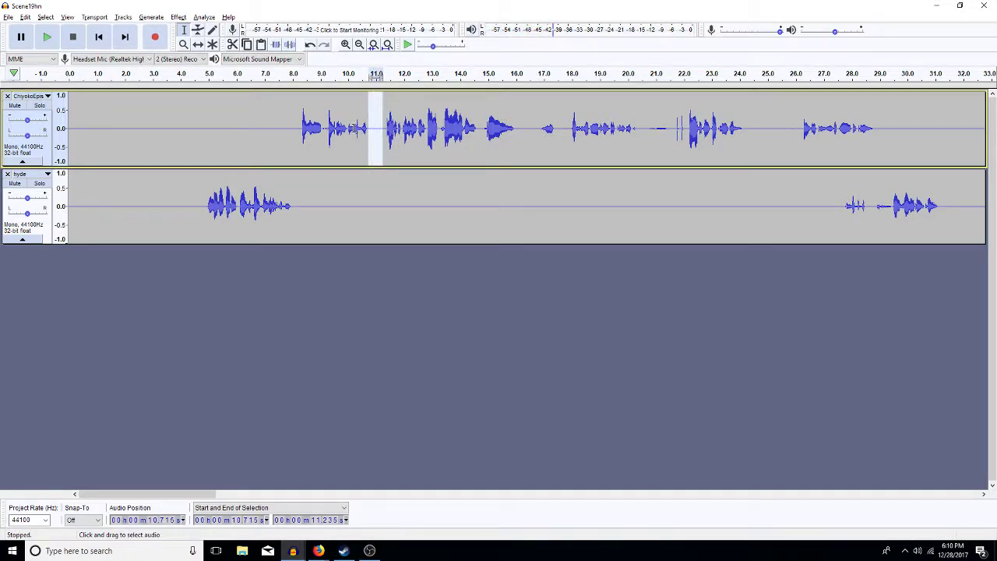
left_click_drag(323, 130, 328, 132)
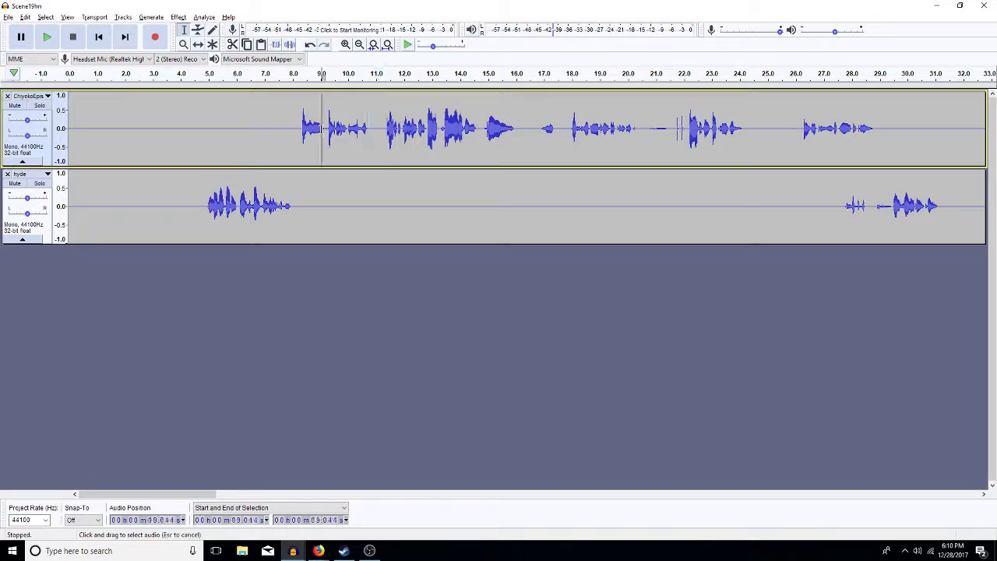
key("space")
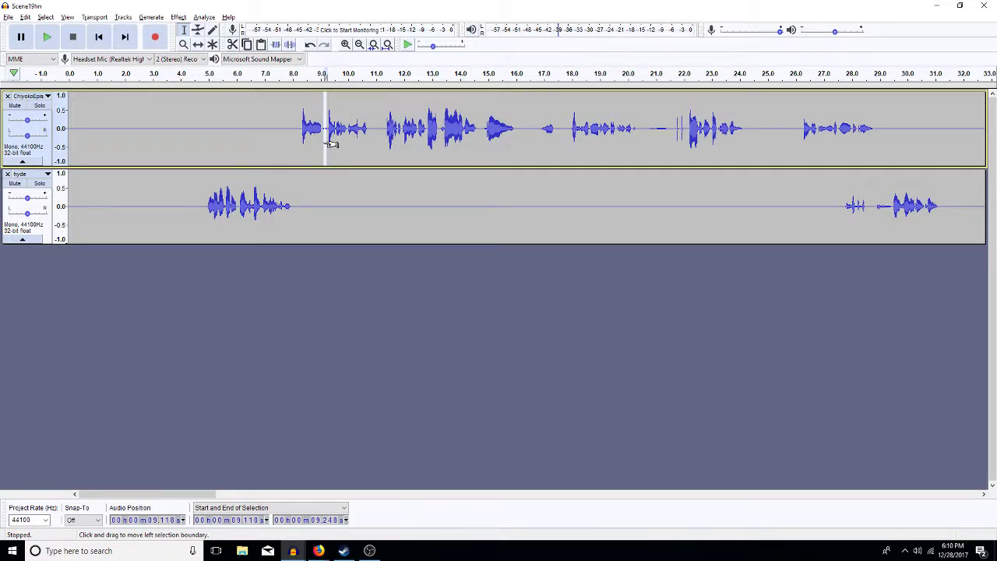
left_click(298, 134)
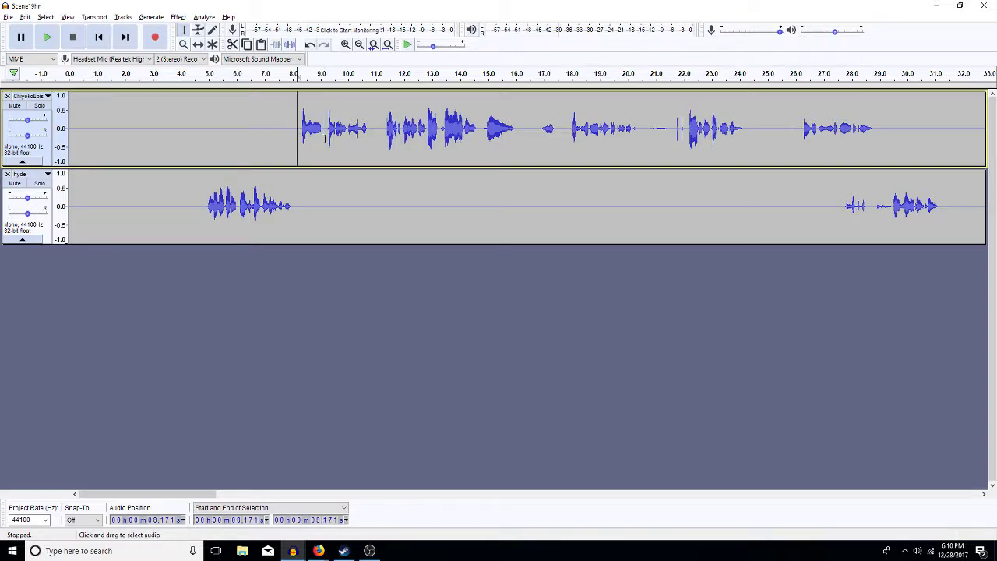
left_click_drag(327, 138, 321, 141)
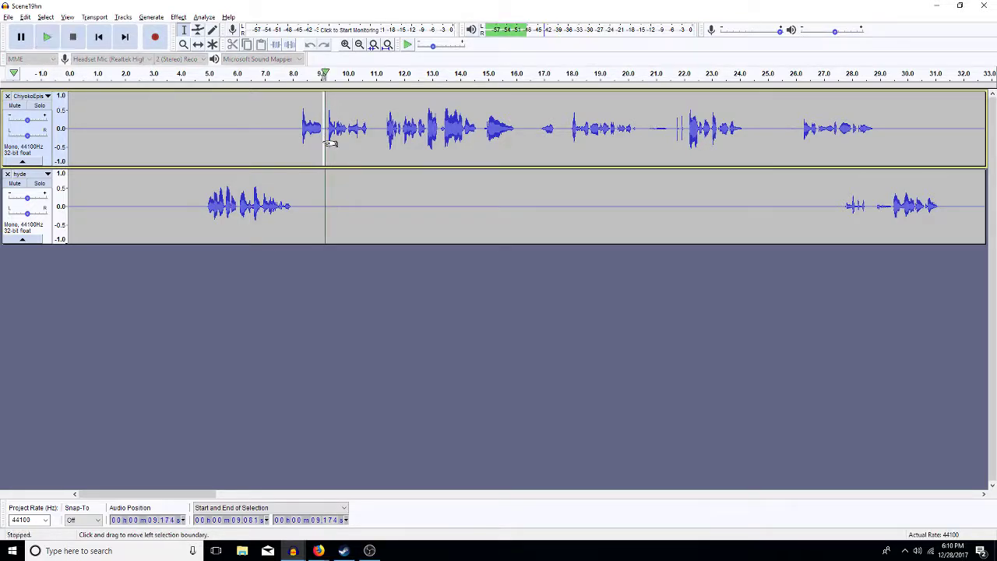
left_click(295, 132)
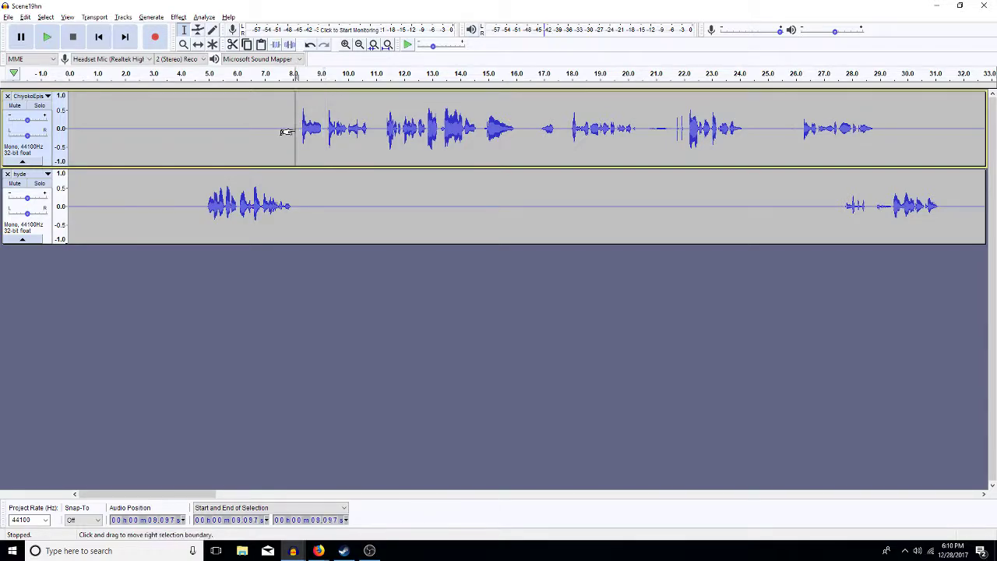
- Listen to the ChiyokoEpis lines from about 8.1 seconds and again from about 22.1 seconds to check for unwanted takes
key("space")
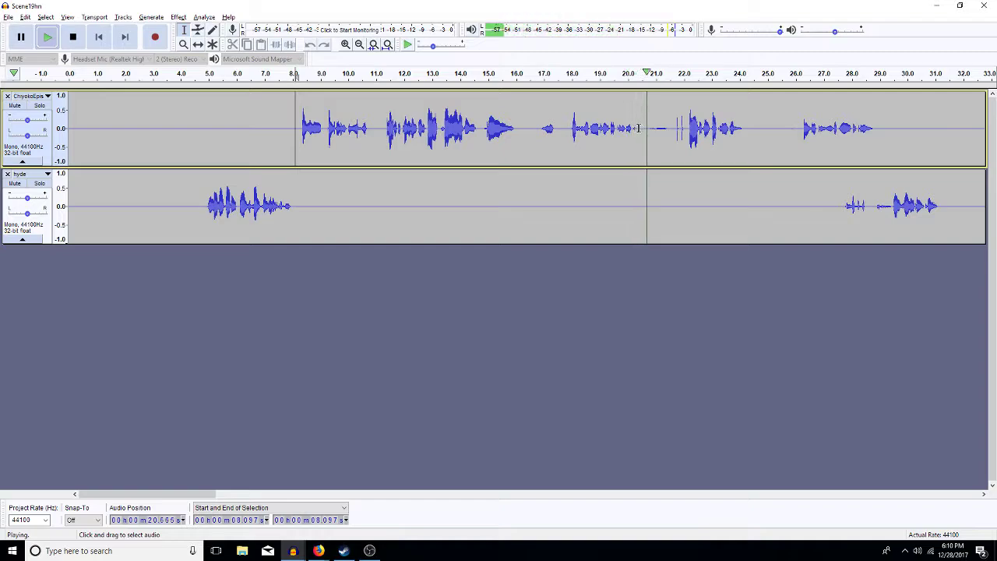
key("space")
left_click(686, 128)
key("space")
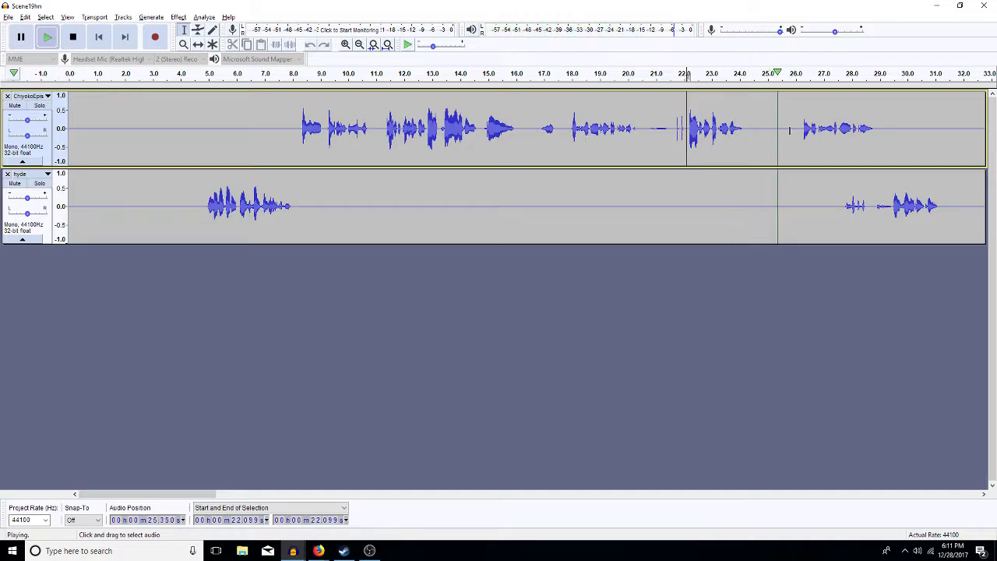
key("space")
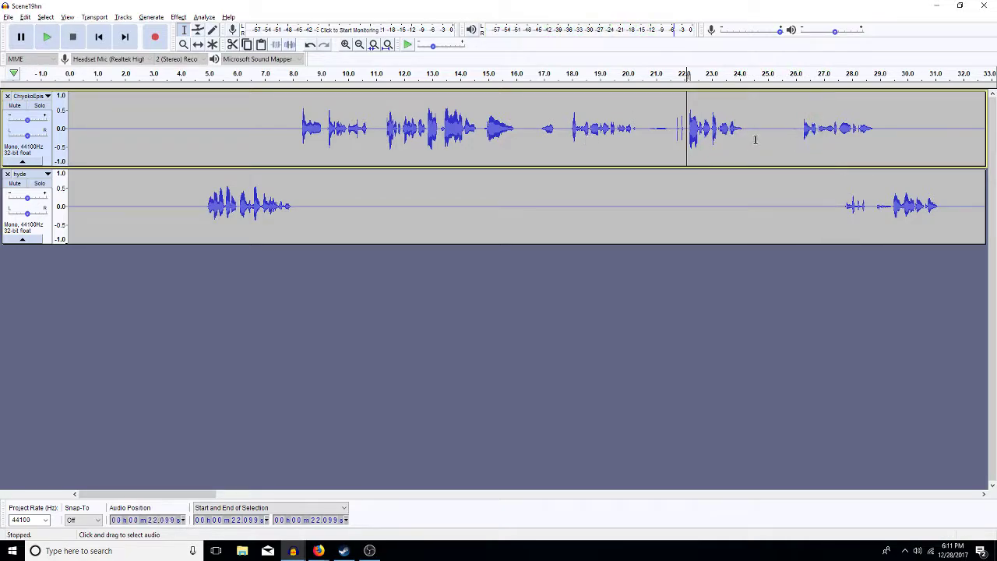
left_click_drag(801, 146, 747, 151)
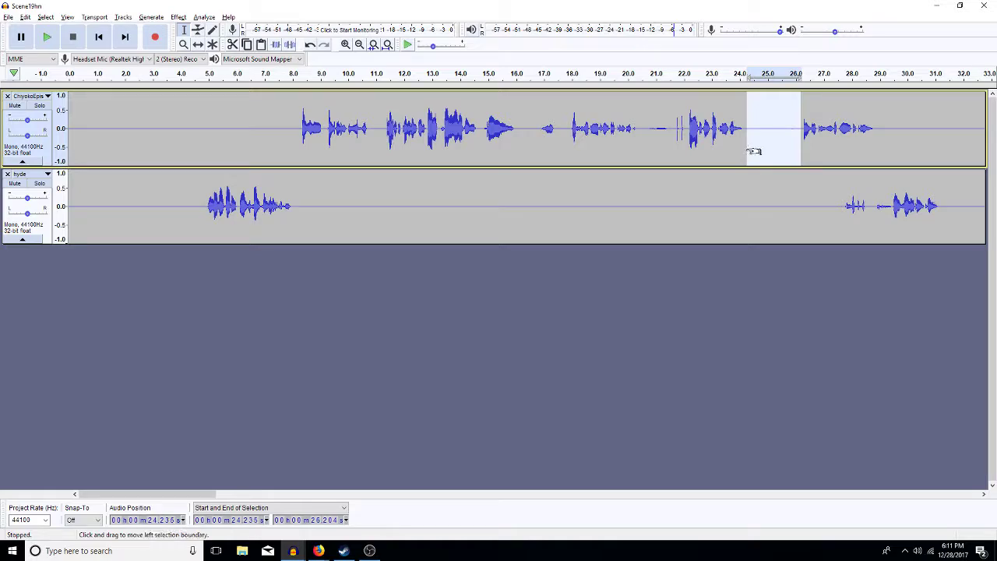
- Delete the ChiyokoEpis section from about 18.66 to 22.17 seconds, including the two short clicks before the louder phrase
left_click_drag(686, 128, 592, 157)
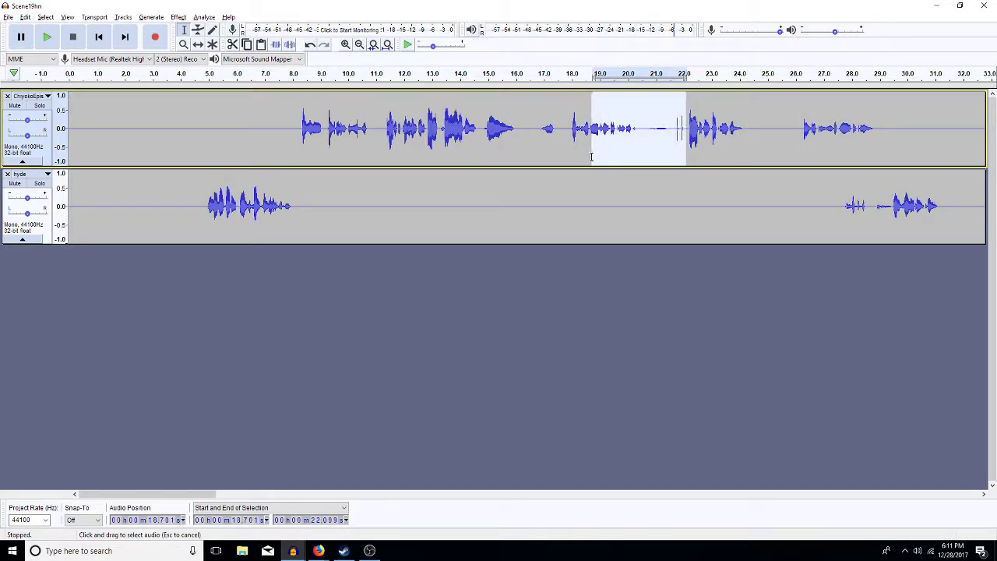
key("space")
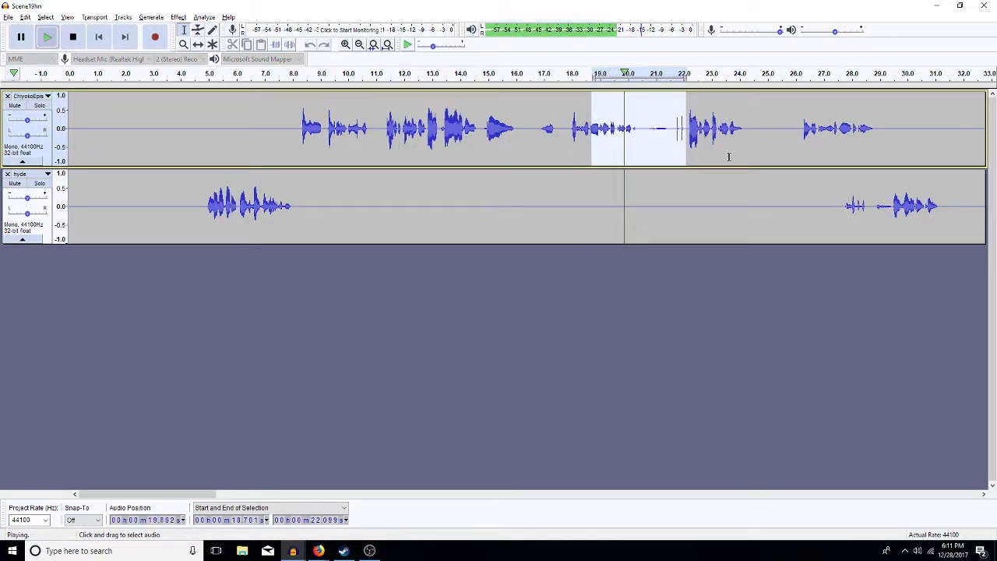
key("space")
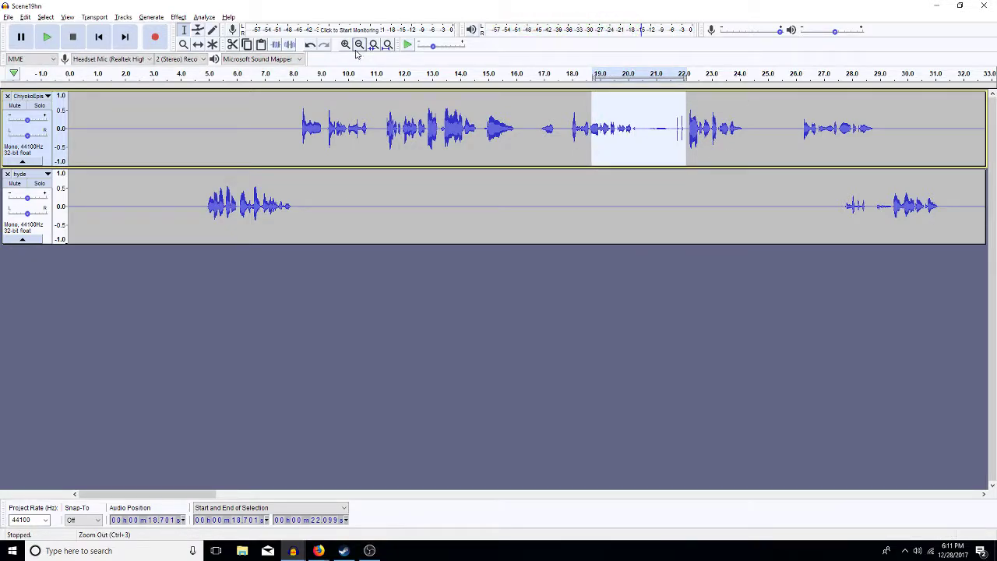
left_click(346, 45)
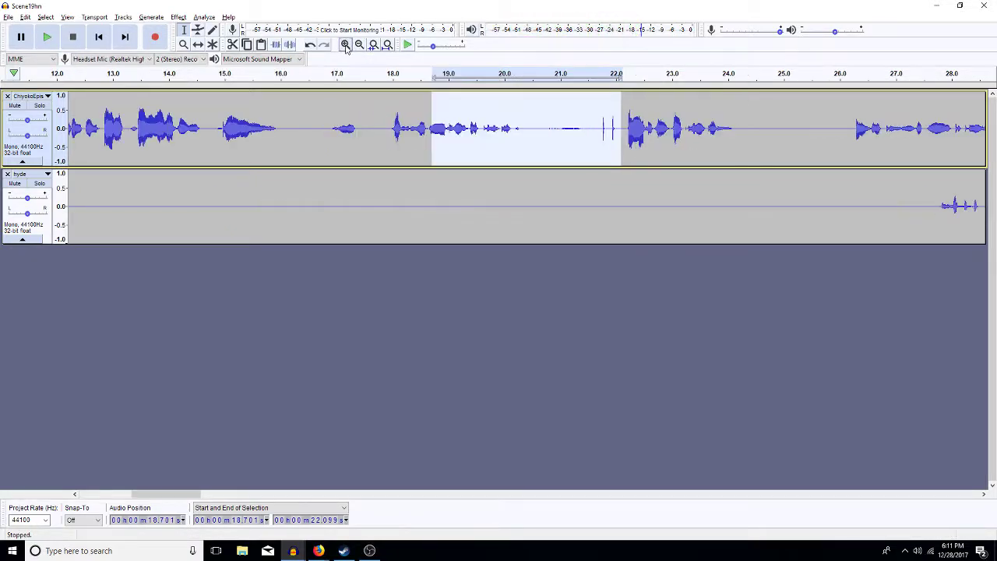
left_click(574, 154)
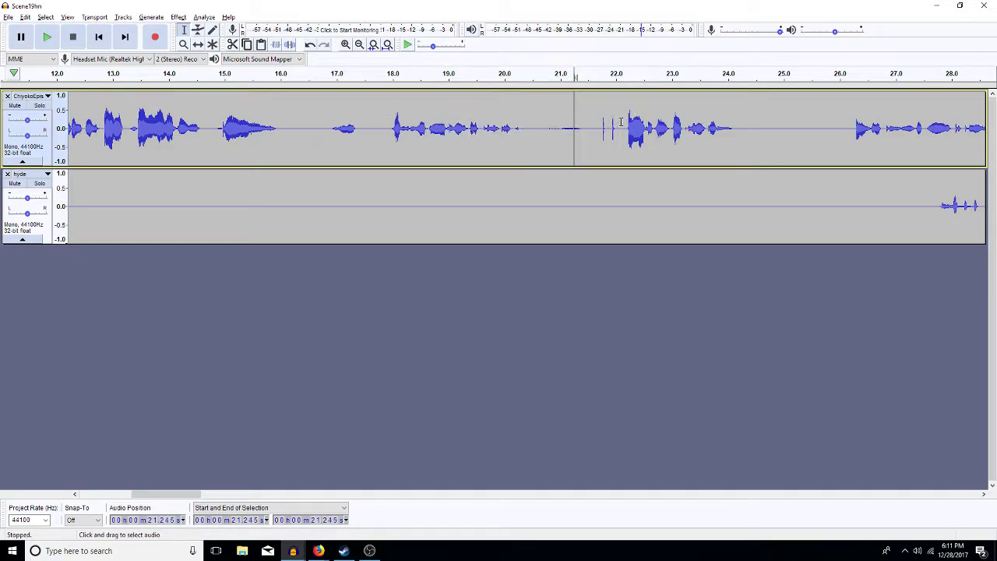
left_click_drag(625, 128, 429, 166)
left_click(515, 131)
left_click_drag(625, 129, 432, 151)
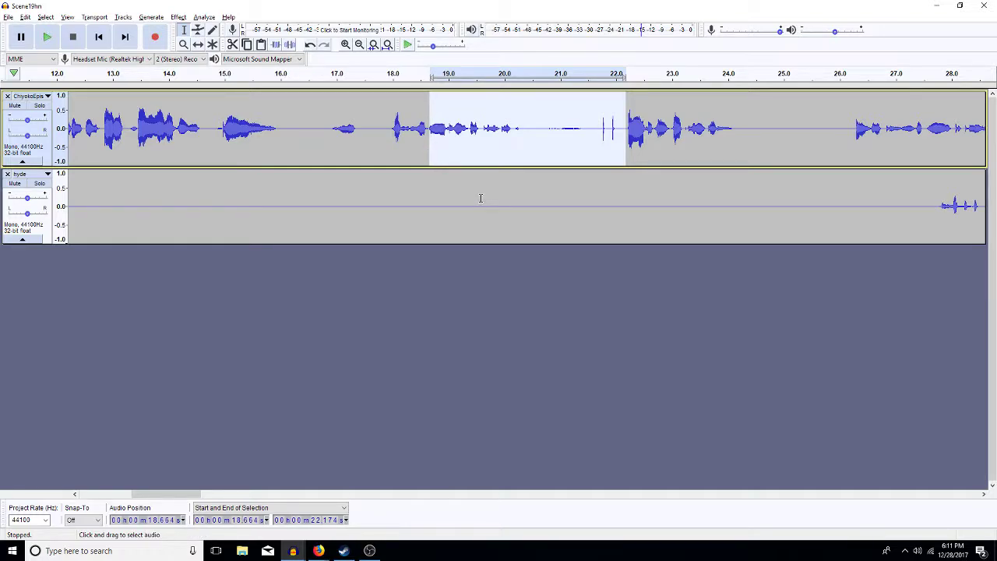
key("Delete")
- Play the joined ChiyokoEpis line from about 17.66 seconds, and amplify its quieter opening from about 17.92 to 18.67 seconds
left_click(373, 121)
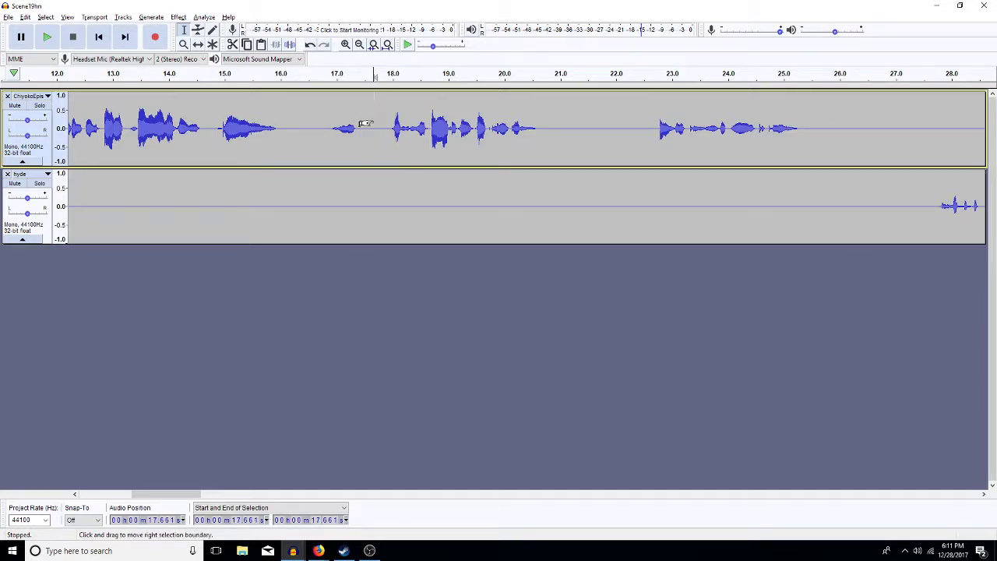
key("space")
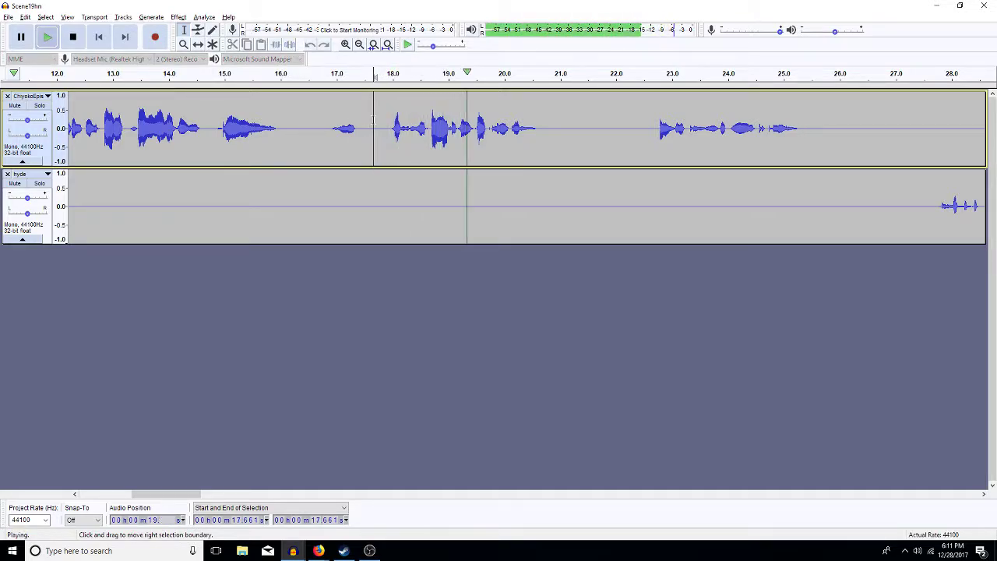
key("space")
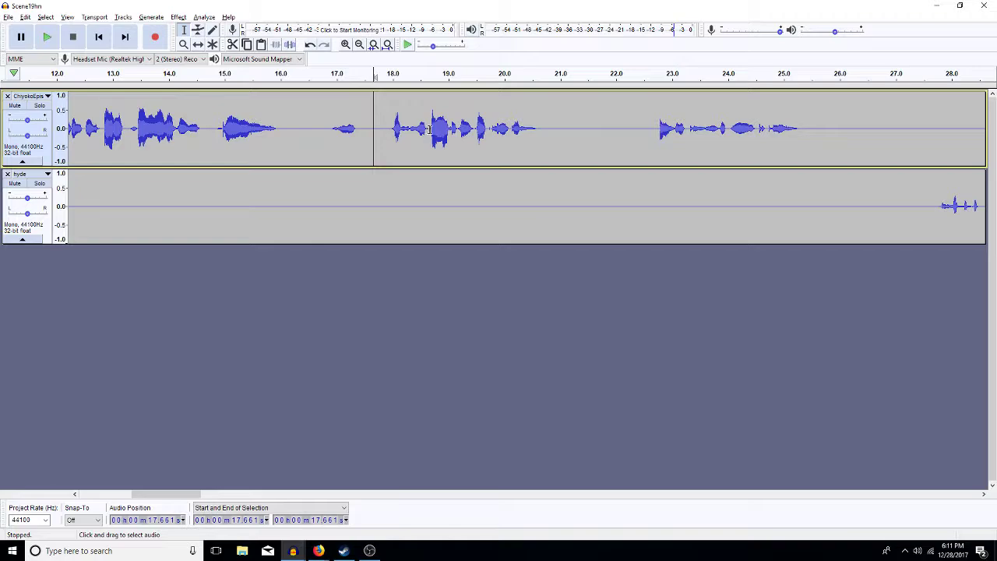
left_click_drag(430, 130, 389, 142)
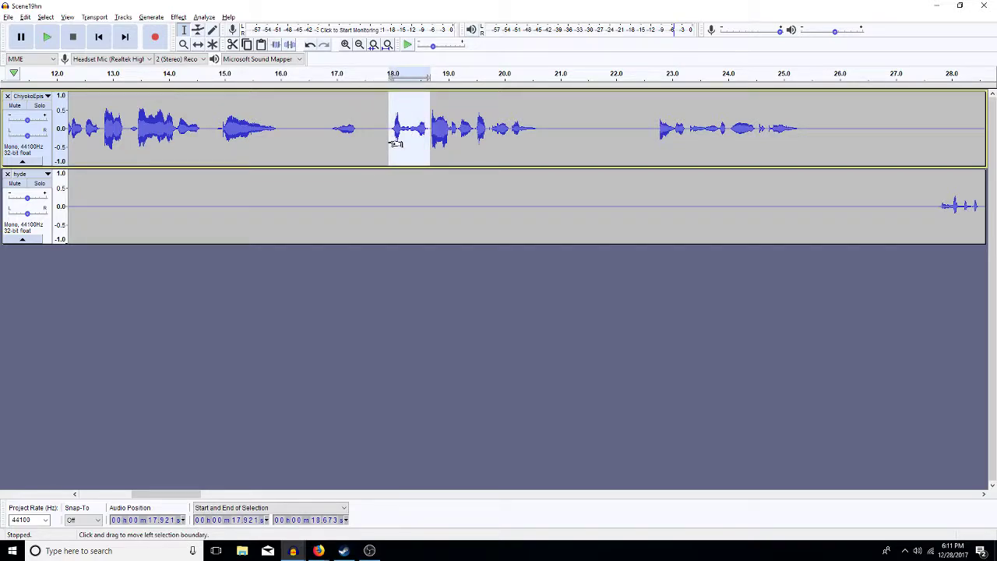
key("ctrl+r")
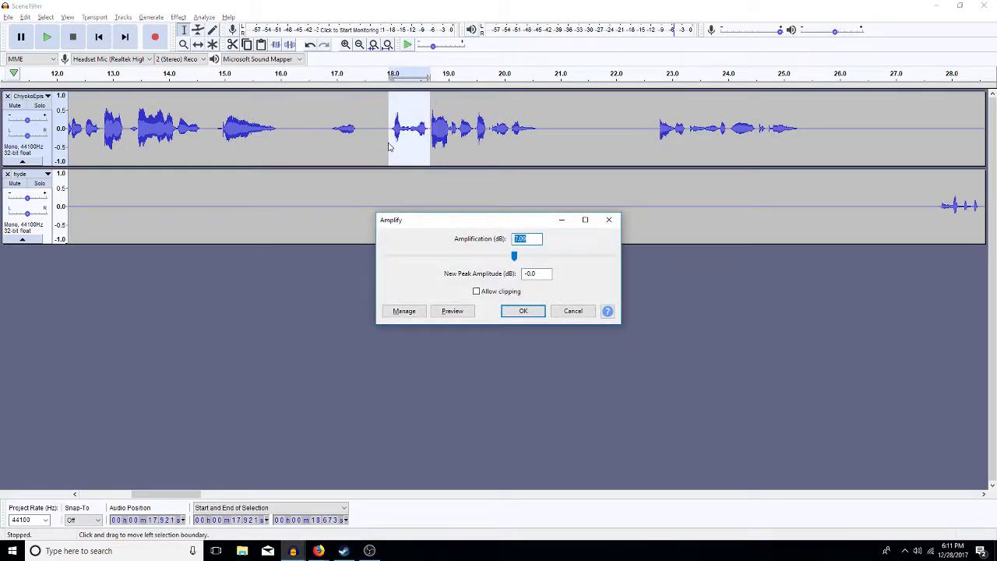
key("Return")
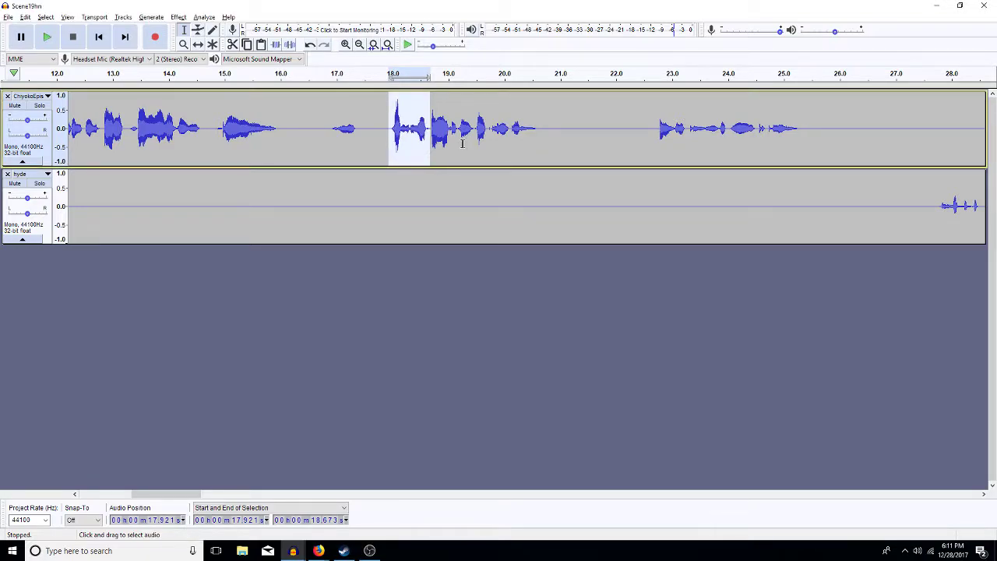
- Reduce the volume of the loud word from about 18.67 to 19.02 seconds in ChiyokoEpis using Amplify
left_click_drag(449, 160, 428, 162)
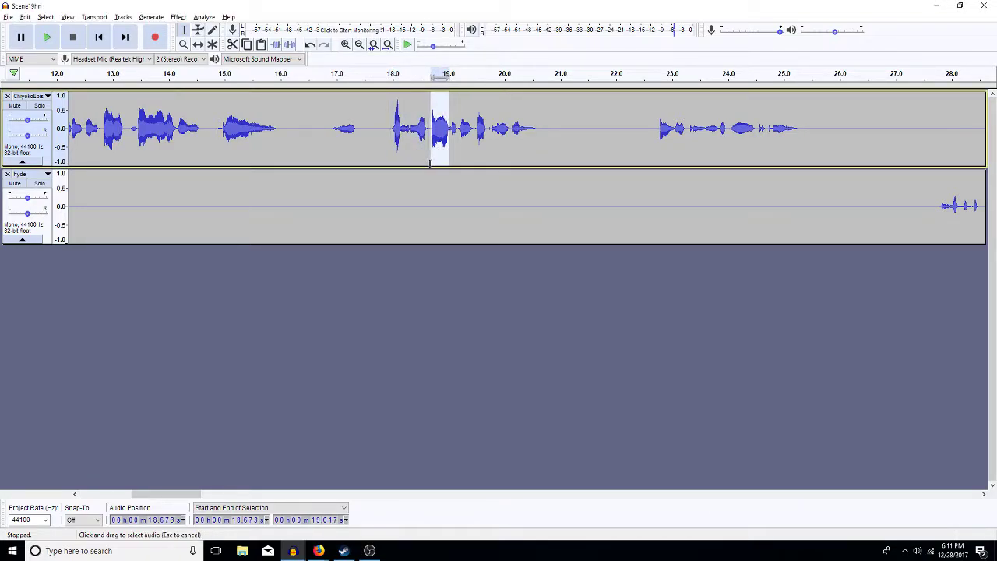
key("ctrl+r")
type("1")
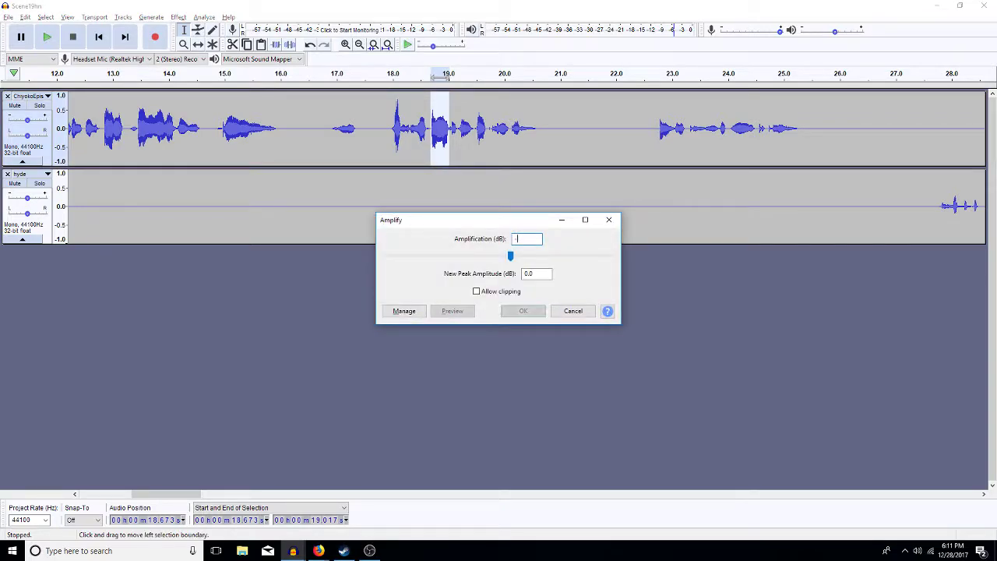
key("Escape")
- Play ChiyokoEpis from about 17.64 seconds, and amplify its line from about 22.56 to 25.55 seconds by 3 dB
left_click(372, 121)
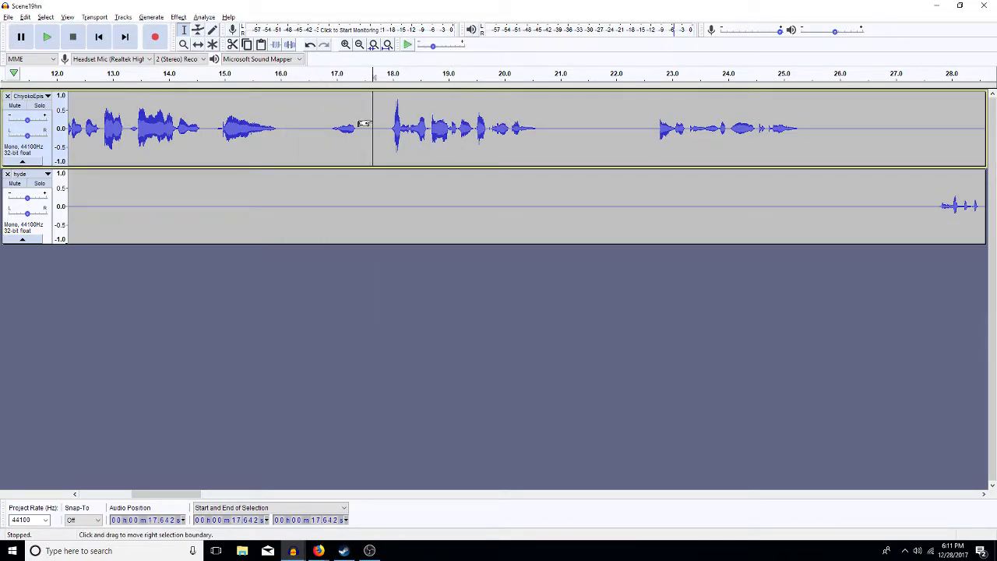
key("space")
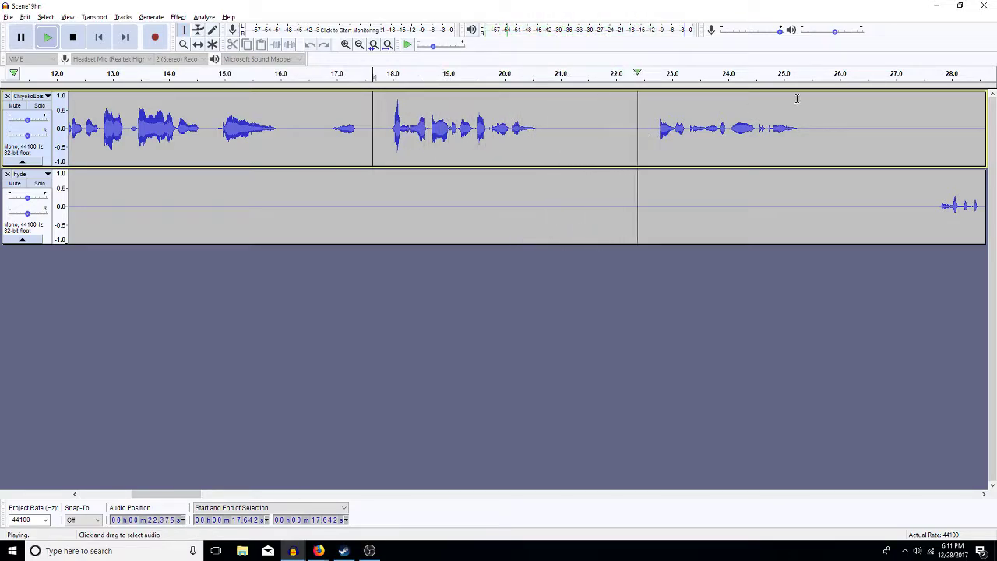
left_click_drag(815, 133, 649, 155)
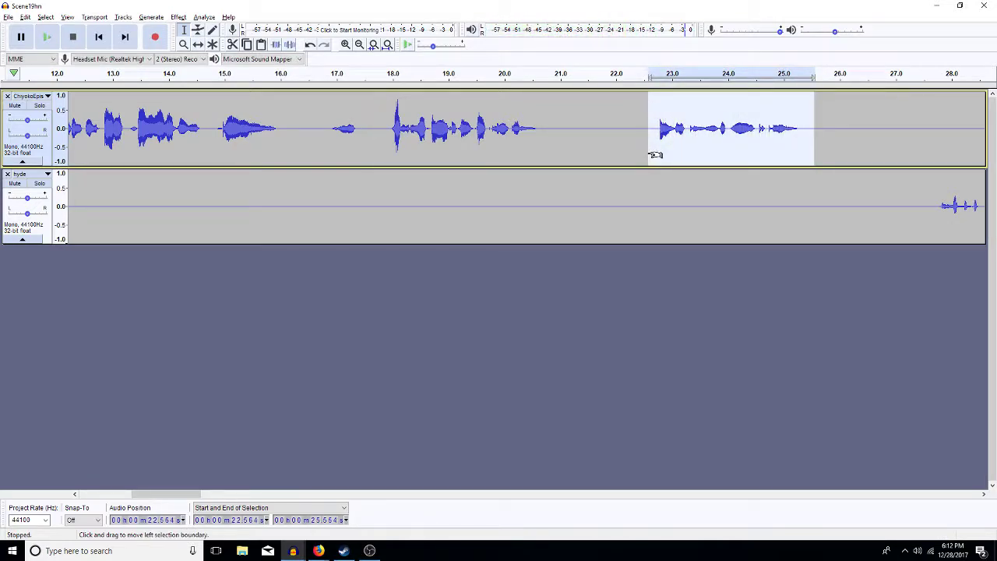
key("ctrl+shift+a")
type("3")
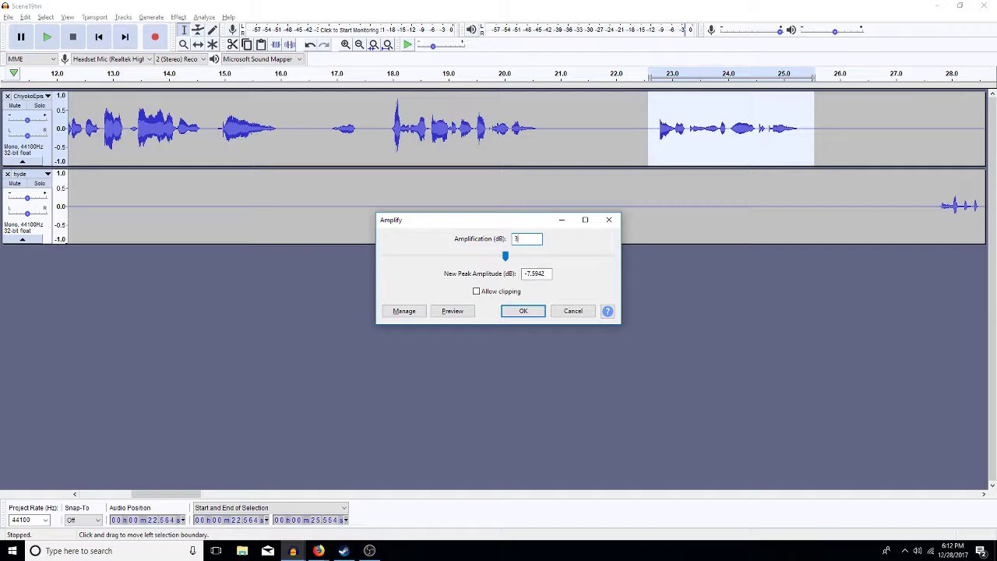
key("Return")
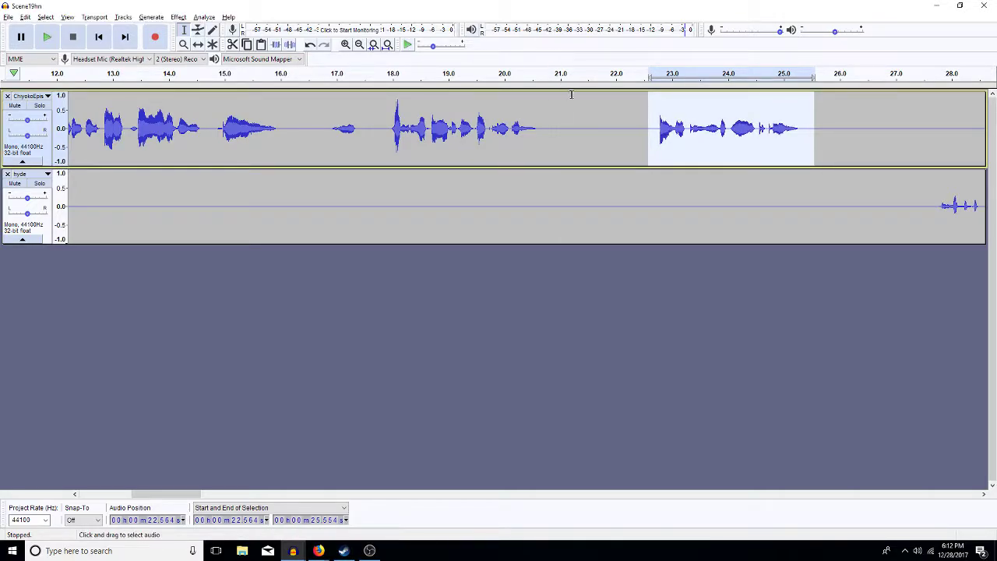
- Delete the silence in hyde from about 20.26 to 27.63 seconds
left_click(650, 212)
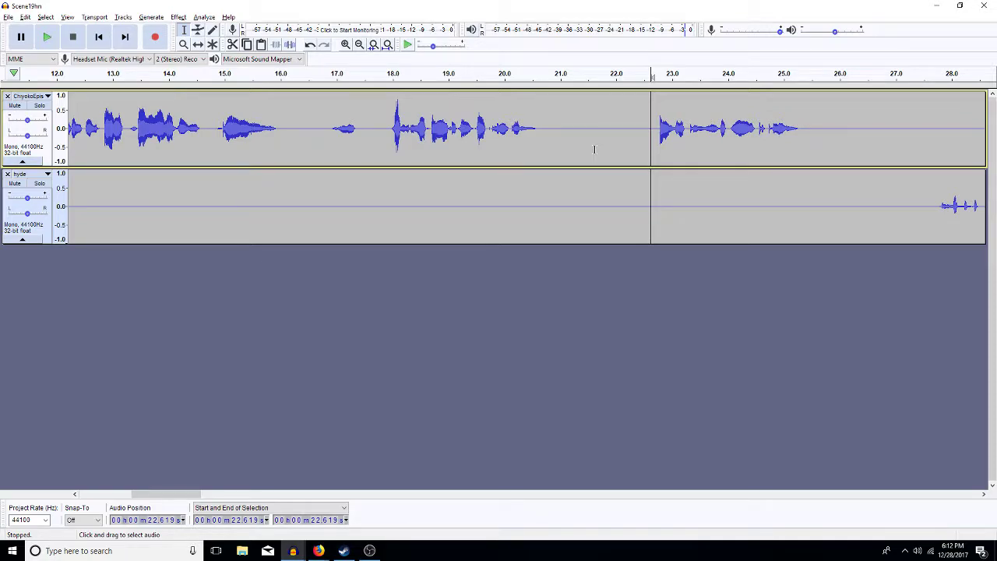
left_click(361, 45)
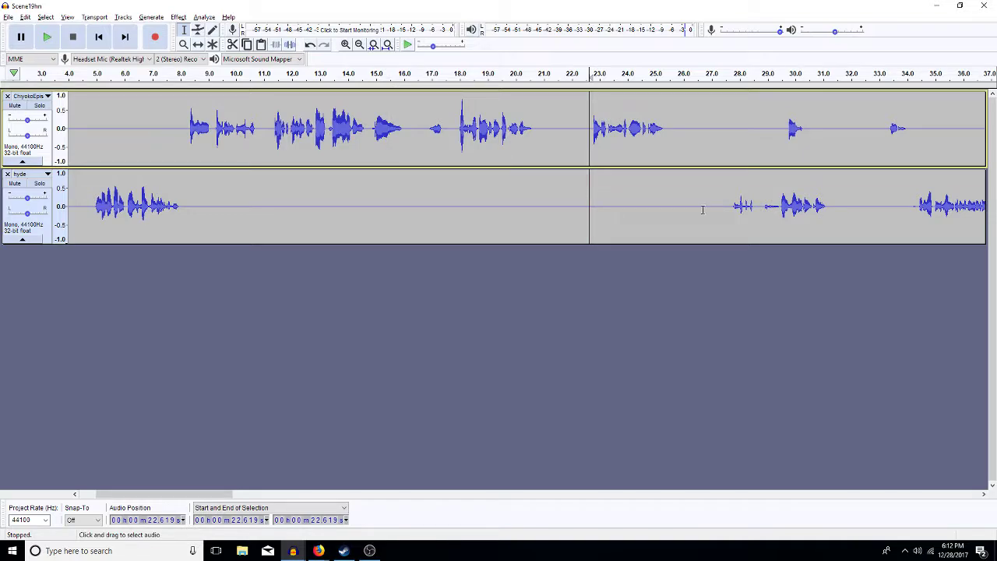
left_click_drag(730, 206, 524, 196)
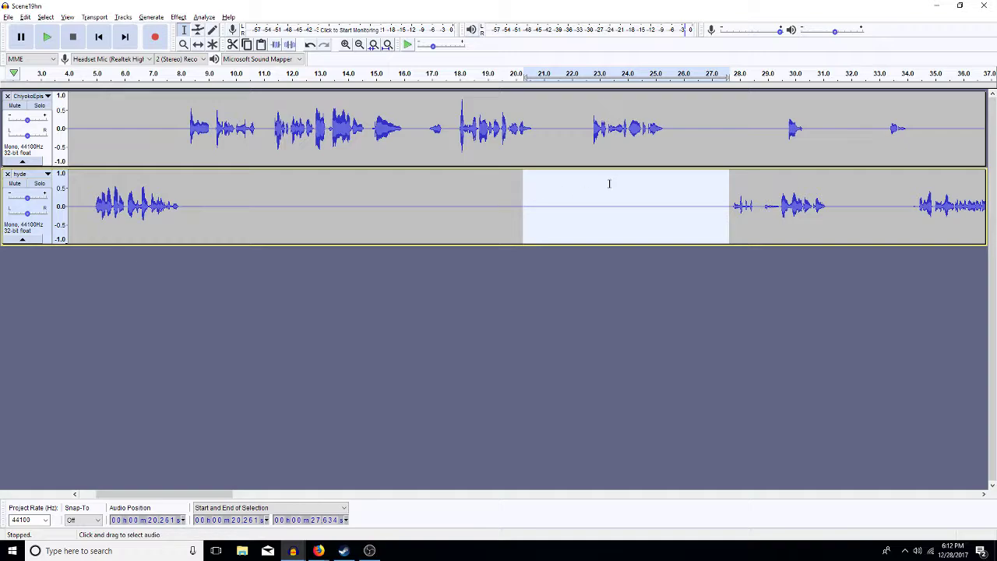
key("Delete")
- Copy the hyde silence from about 15.75 to 18.98 seconds and paste it into ChiyokoEpis at about 22.4 seconds
left_click(556, 130)
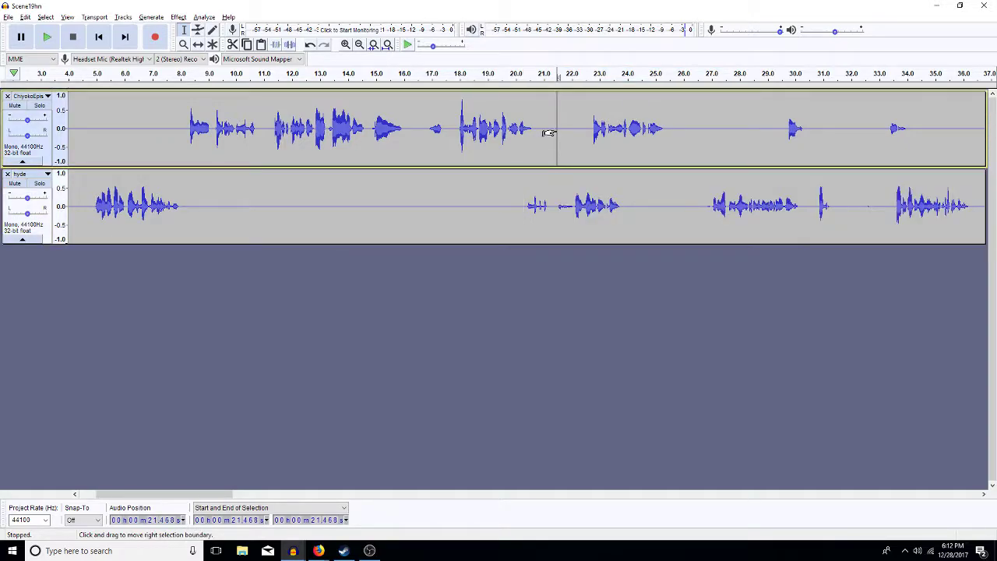
left_click_drag(487, 194, 398, 240)
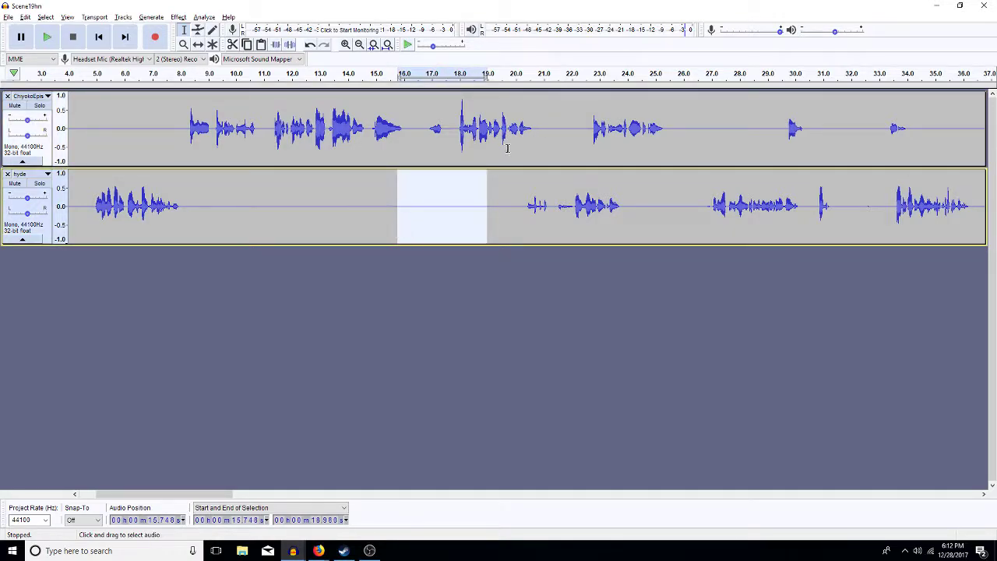
left_click(582, 129)
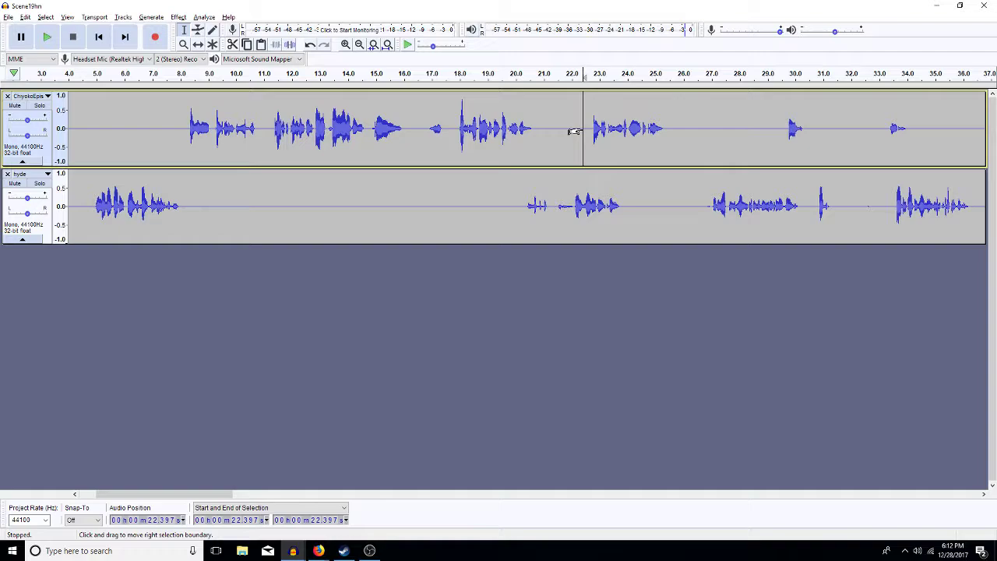
key("ctrl+v")
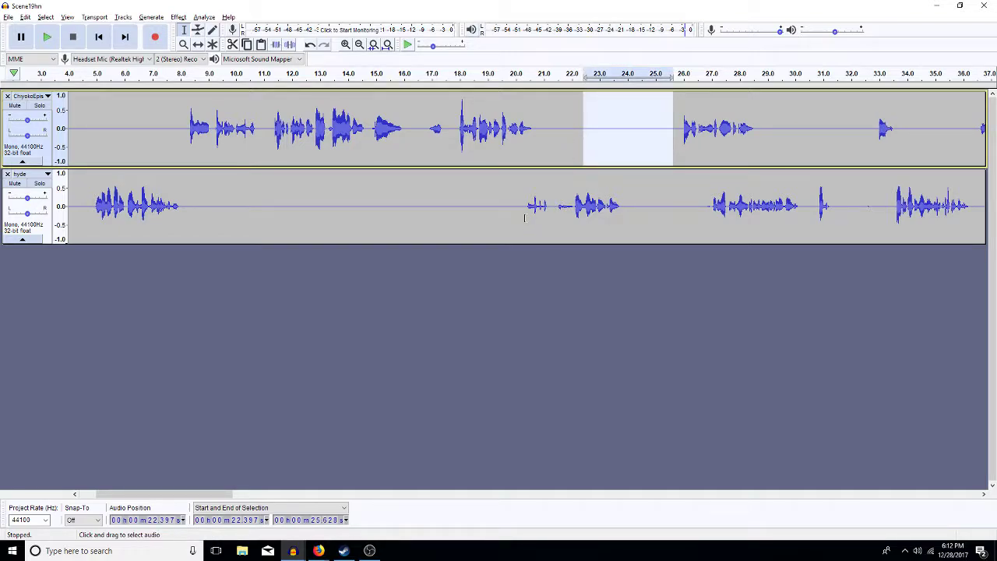
- Play hyde from about 20.32 seconds, and move its short phrase from there to about 15.97 seconds
left_click(525, 218)
key("space")
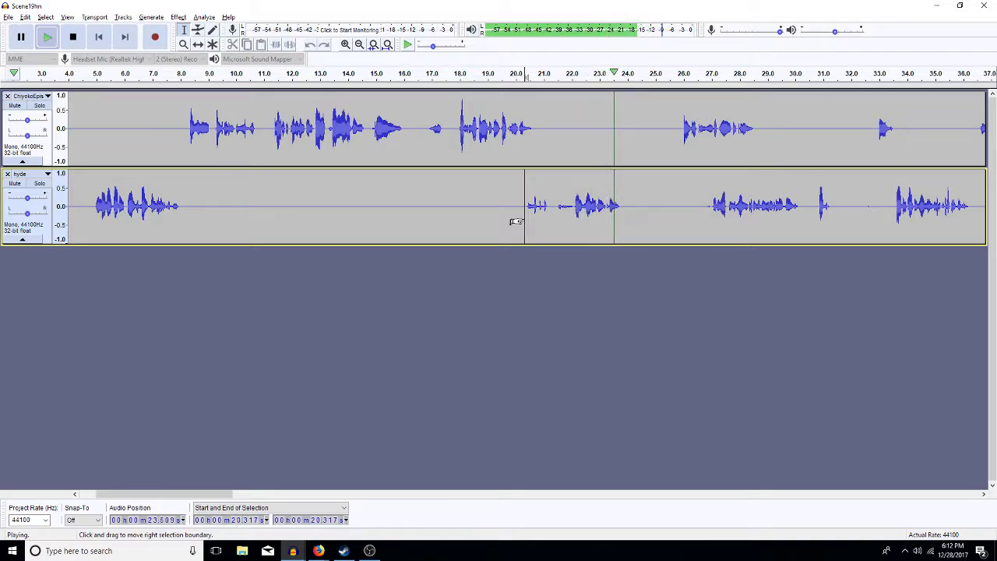
key("space")
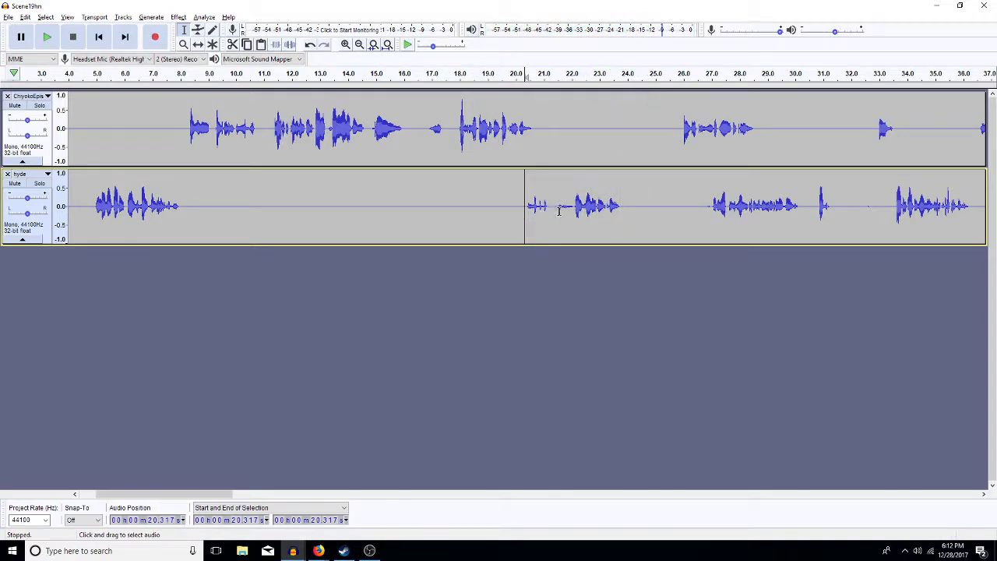
left_click_drag(620, 207, 711, 222)
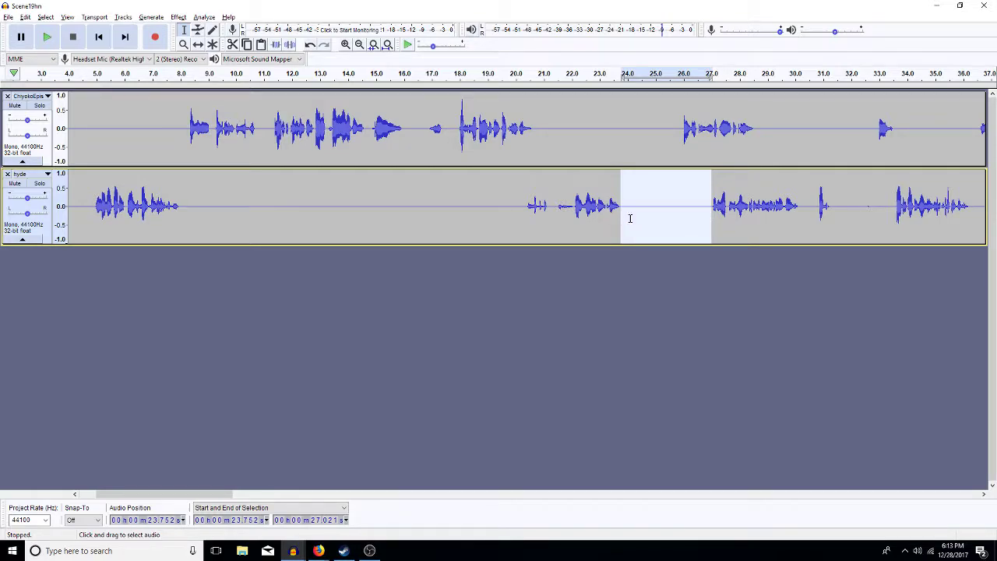
left_click_drag(551, 226, 524, 224)
key("Delete")
left_click(403, 197)
key("ctrl+v")
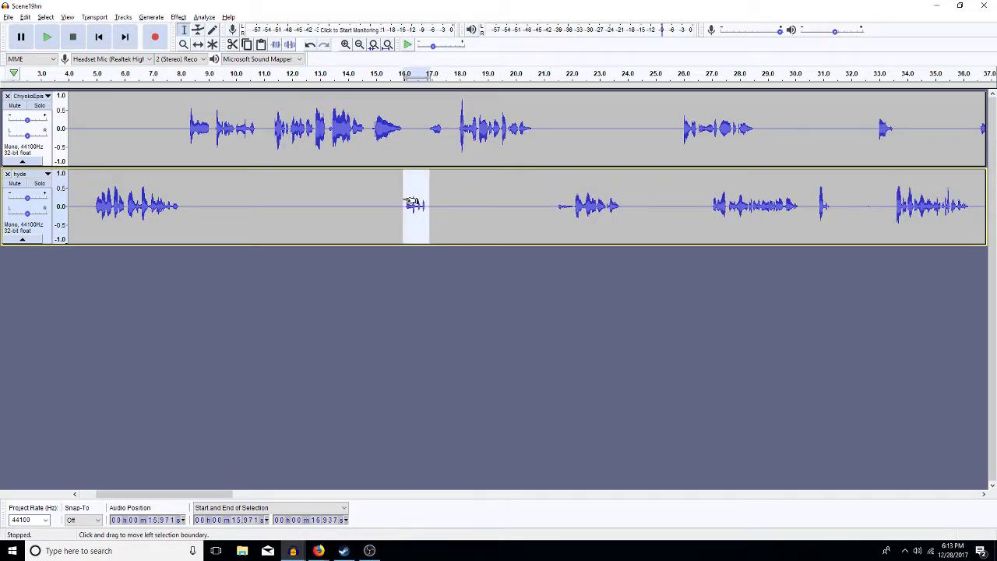
- Delete the roughly one-second gap in hyde starting at about 20.28 seconds, and play the dialogue from about 14.95 seconds
left_click_drag(552, 202, 525, 216)
key("Delete")
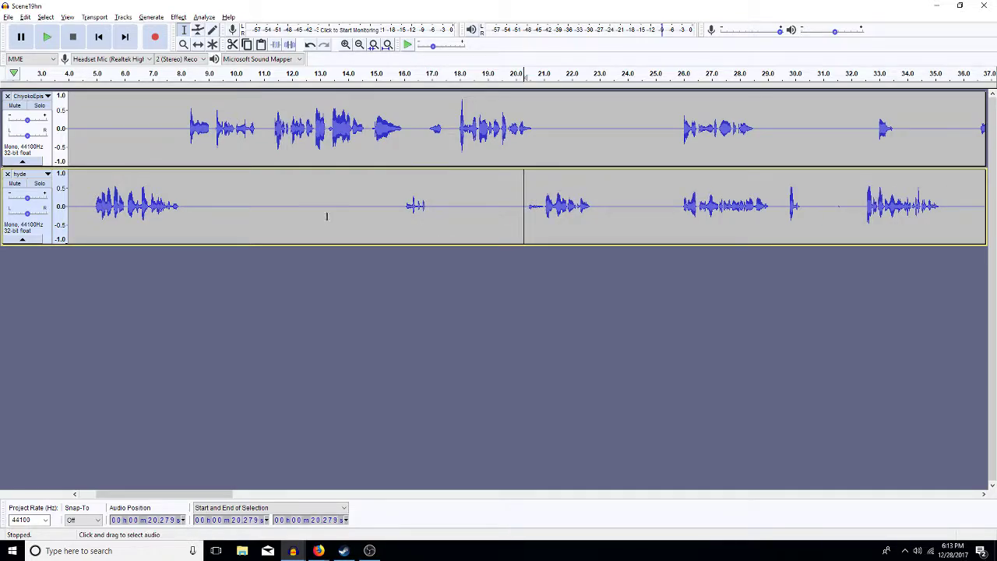
left_click(375, 202)
key("space")
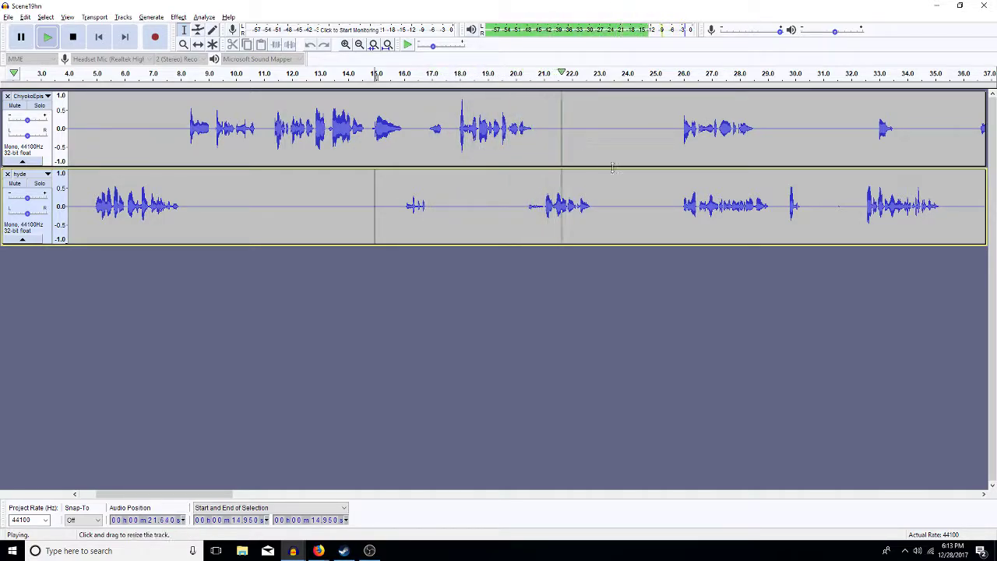
key("space")
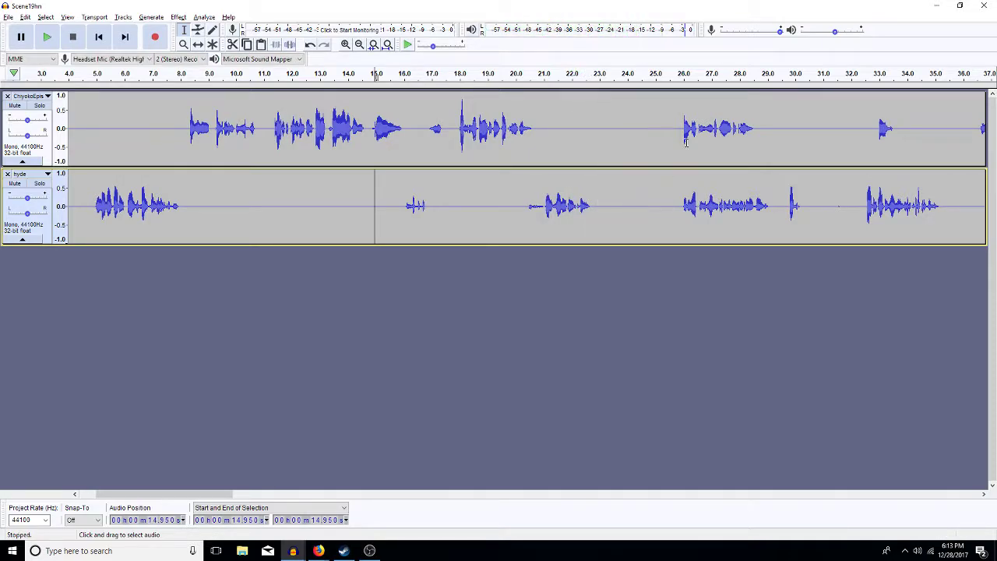
- Delete the ChiyokoEpis silence from about 22.73 to 25.8 seconds, and play the dialogue from that point
left_click_drag(679, 131, 592, 153)
key("Delete")
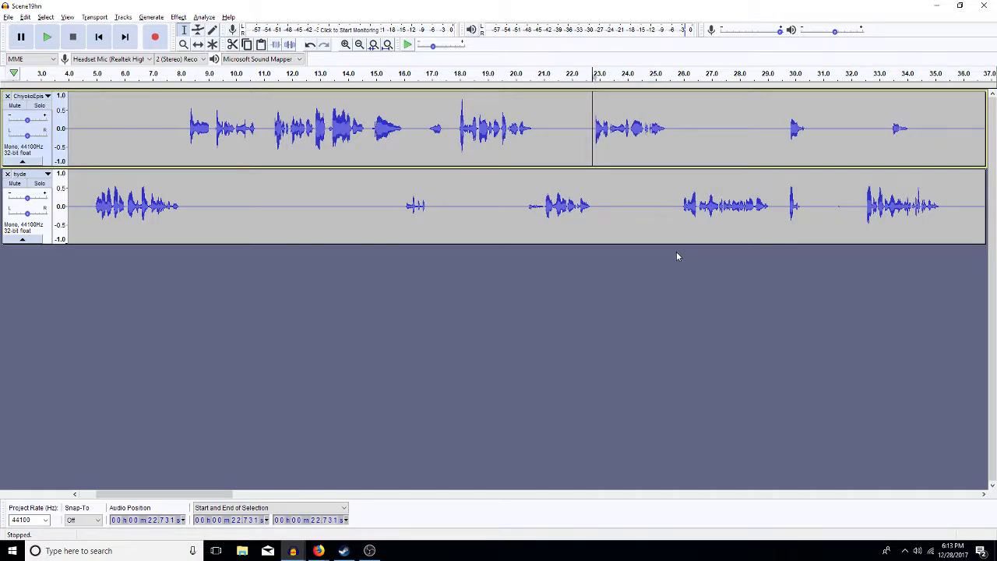
key("space")
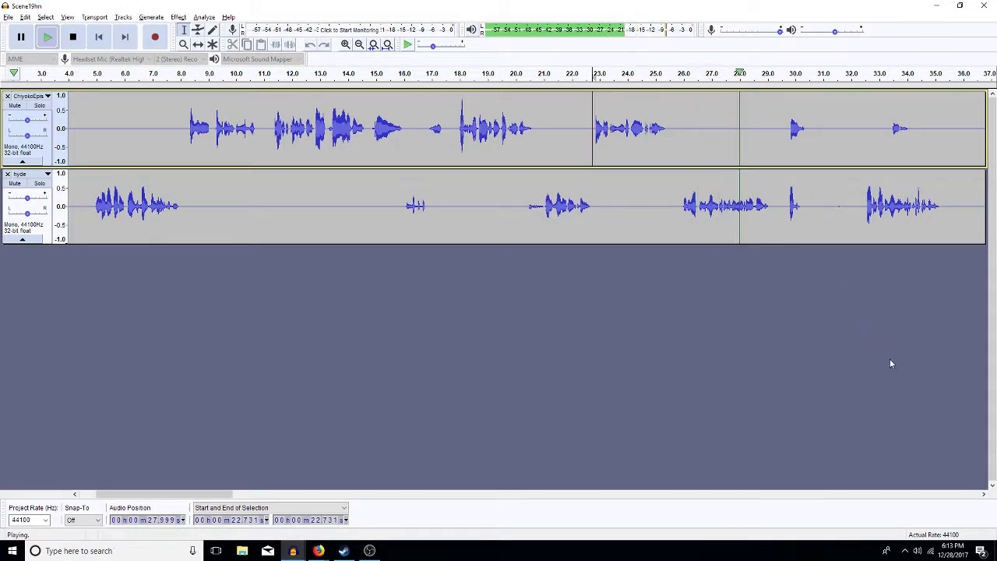
- Paste about one second of silence into ChiyokoEpis at about 29.05 seconds to delay the short line after it
left_click(984, 494)
left_click(983, 494)
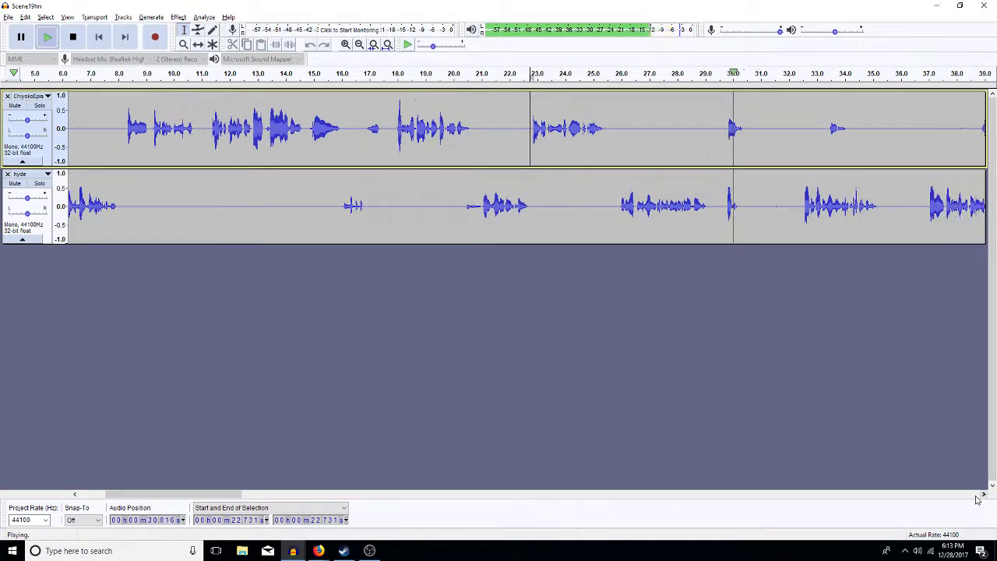
left_click(706, 142)
key("space")
key("space")
key("space")
key("ctrl+v")
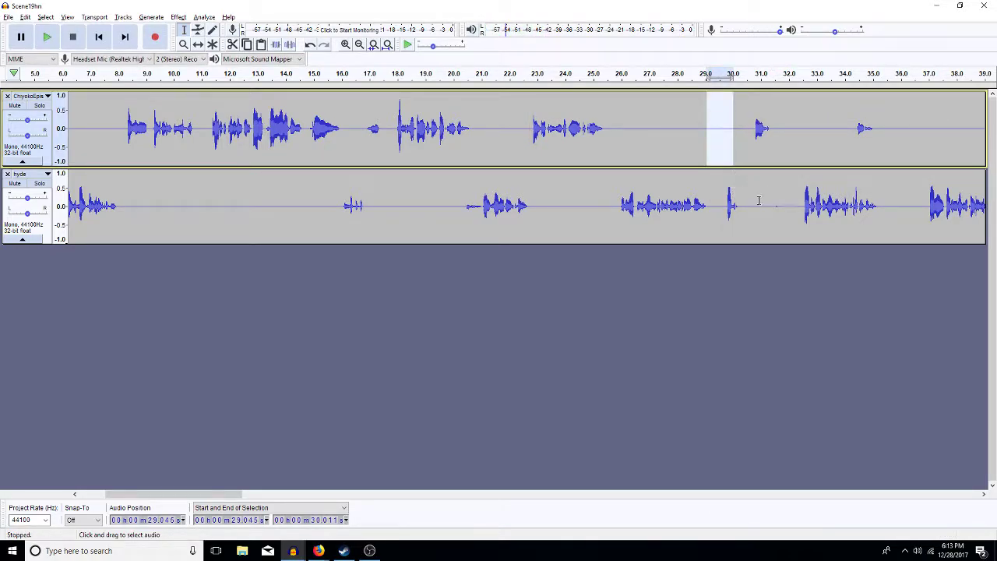
- Amplify hyde from about 15.88 to 30.79 seconds by 5 dB, and play the dialogue from about 25.85 seconds
left_click_drag(802, 205, 739, 216)
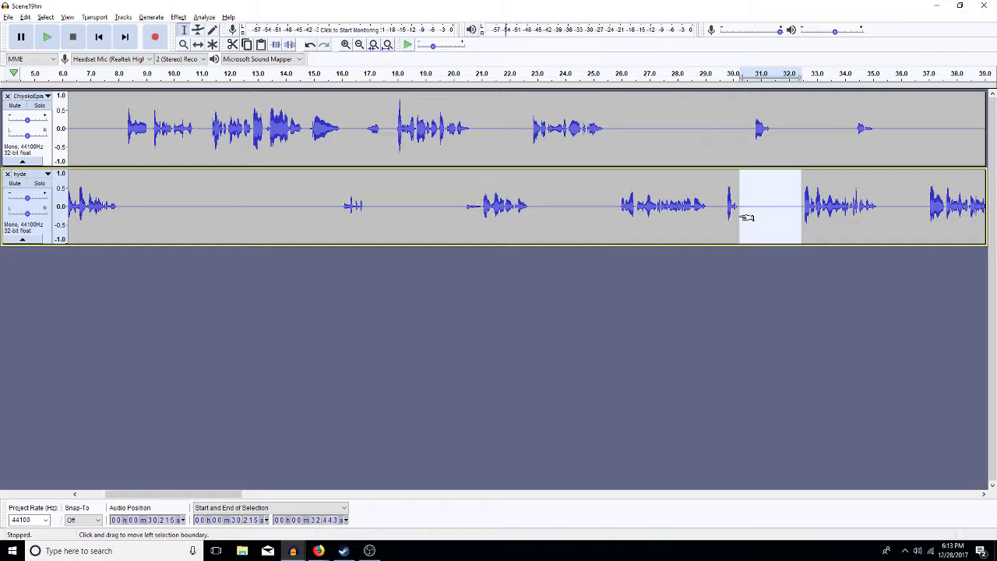
left_click_drag(615, 205, 629, 206)
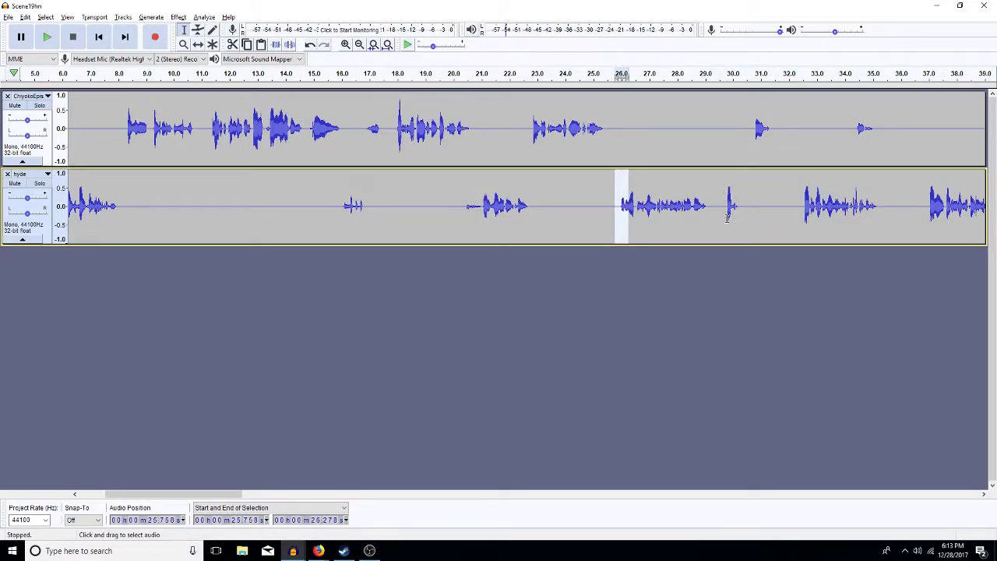
left_click_drag(754, 210, 338, 238)
key("alt+c")
type("a")
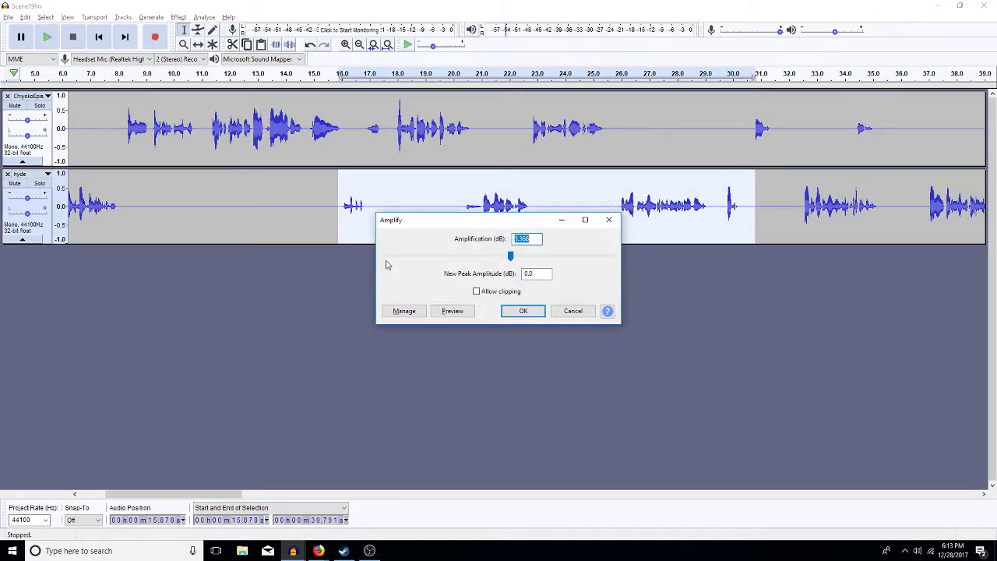
type("5")
key("Return")
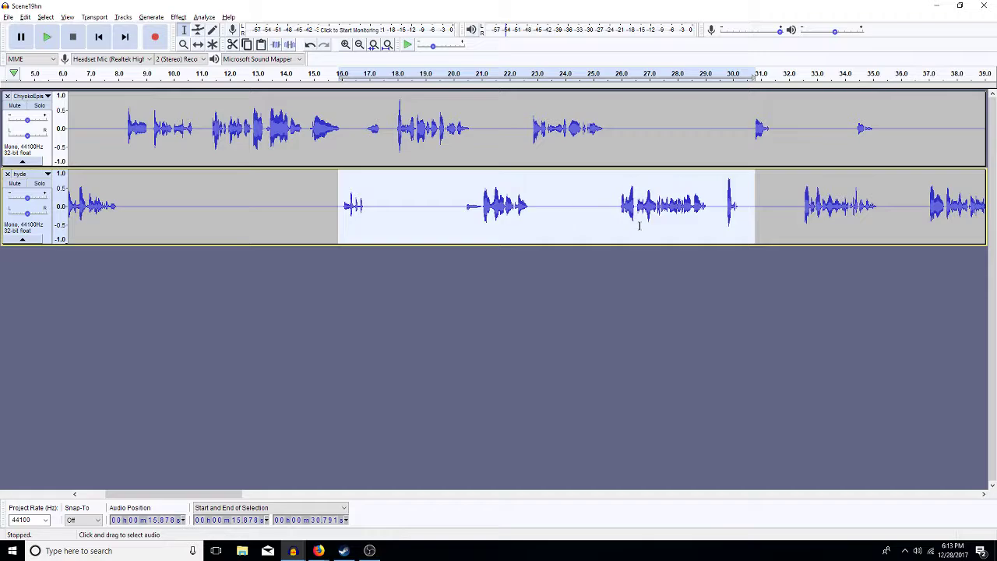
left_click(616, 219)
key("space")
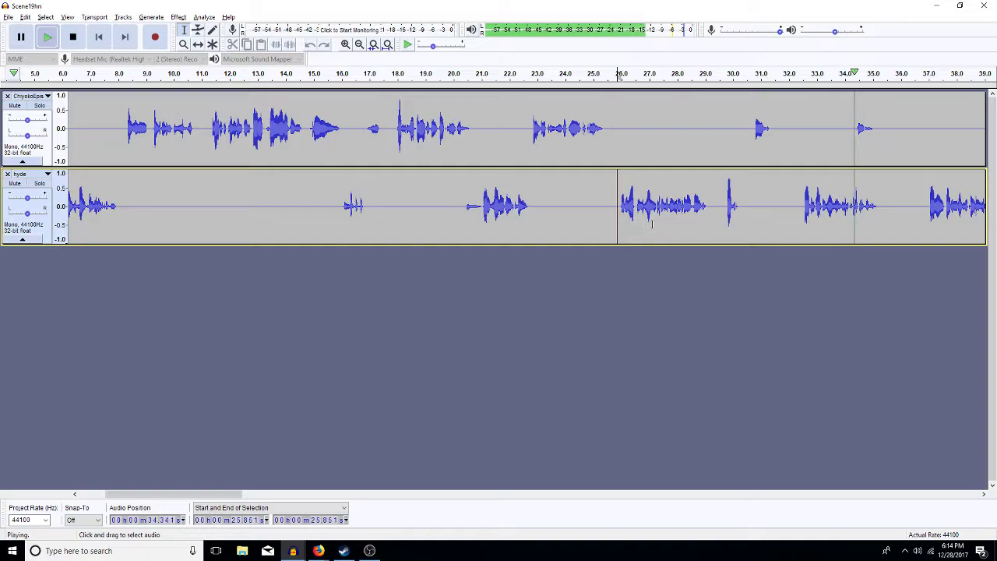
key("space")
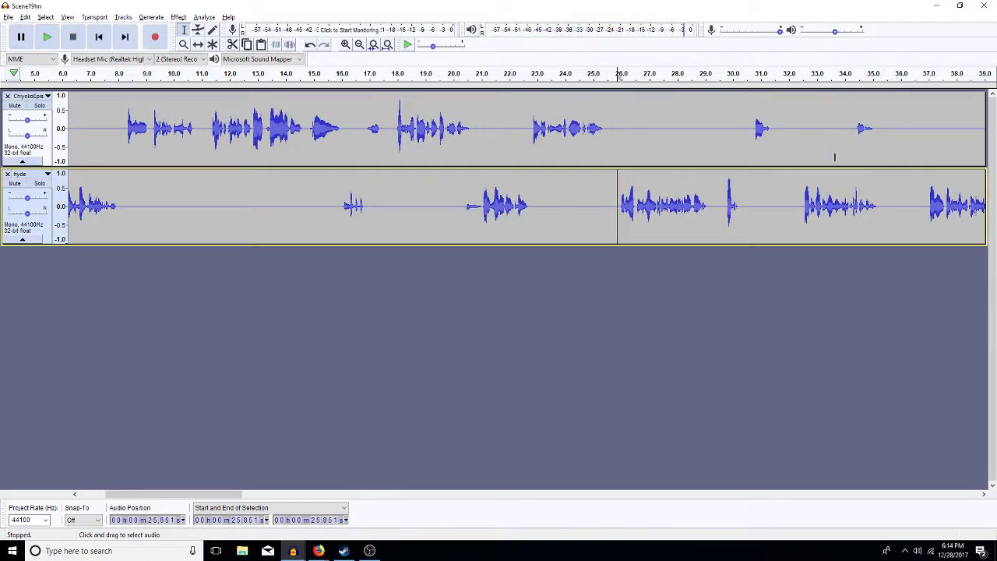
- Delay the last short ChiyokoEpis line by about 0.8 seconds, and amplify that track from about 22.47 to 36.73 seconds
left_click(834, 159)
left_click_drag(826, 161, 522, 143)
left_click(878, 149)
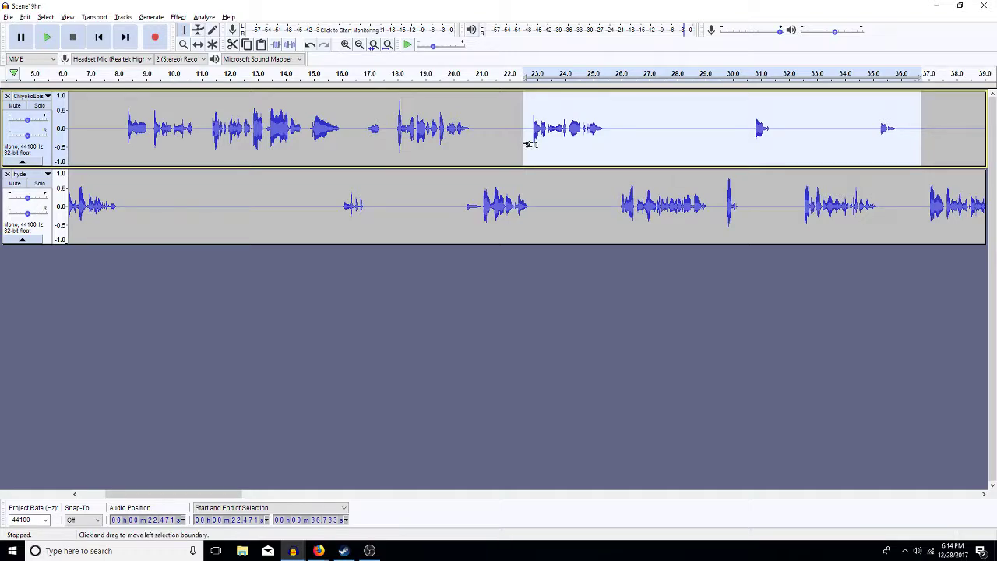
key("ctrl+shift+a")
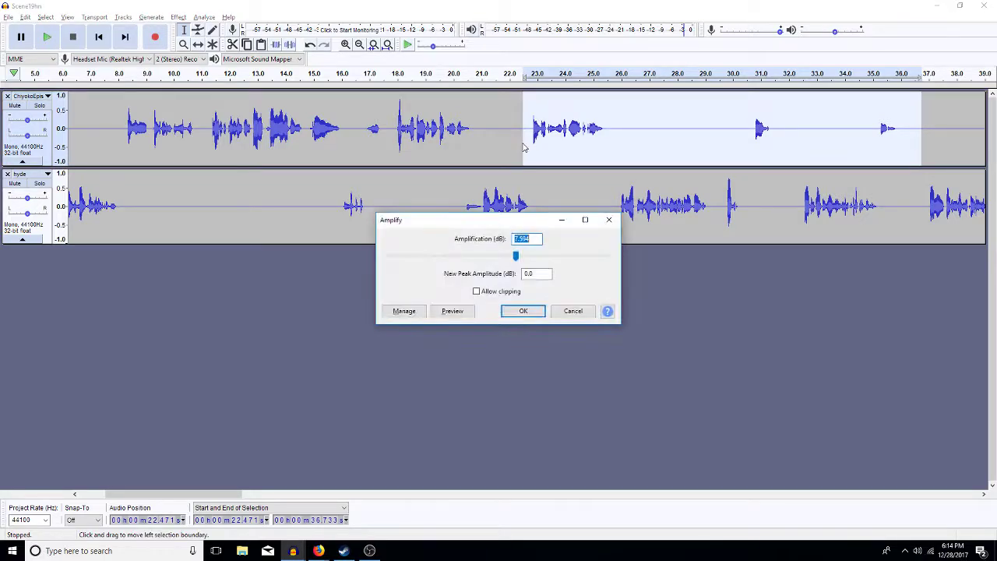
key("Escape")
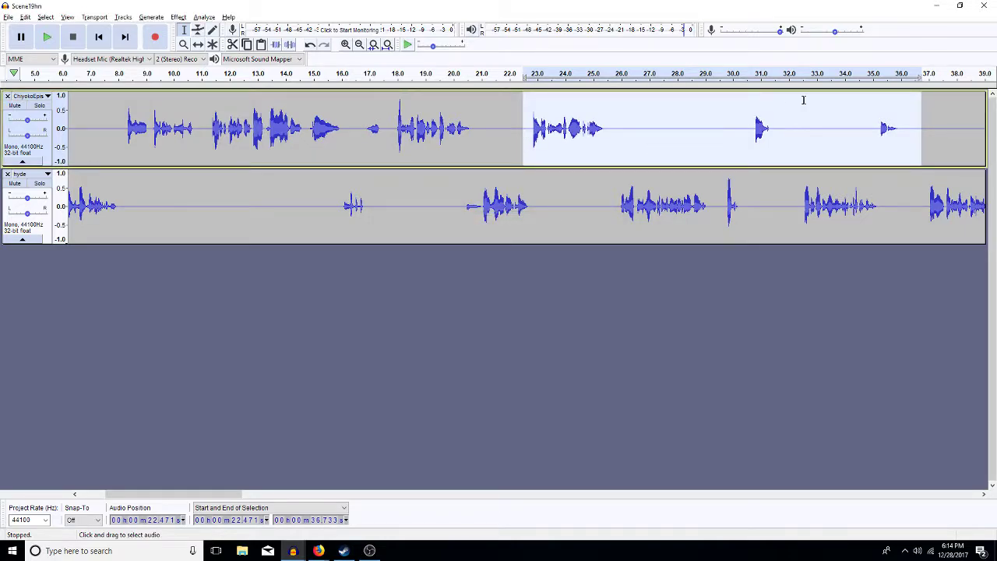
- Play the dialogue from about 32.43 seconds and check the hyde pause between about 35.14 and 36.99 seconds
left_click(801, 176)
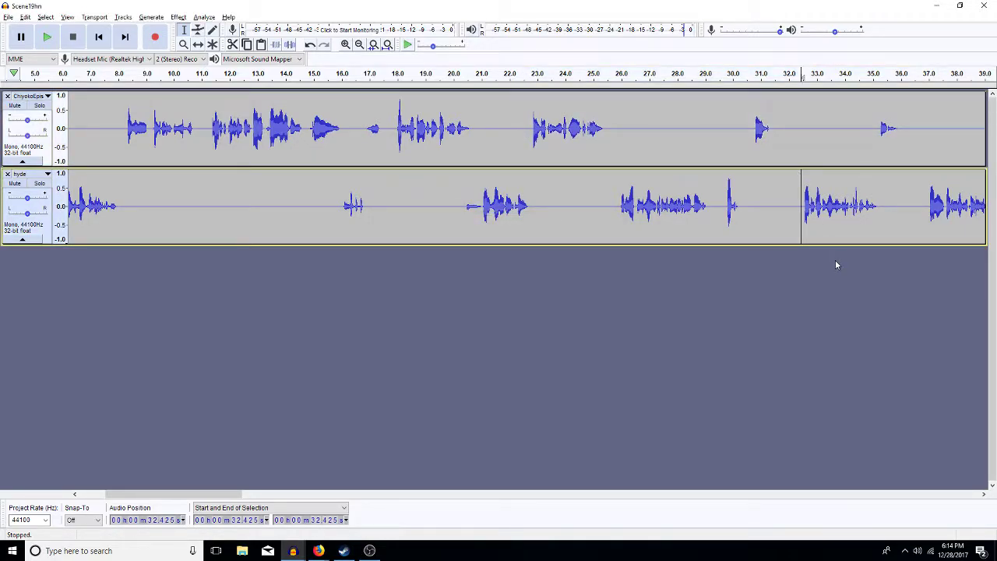
key("space")
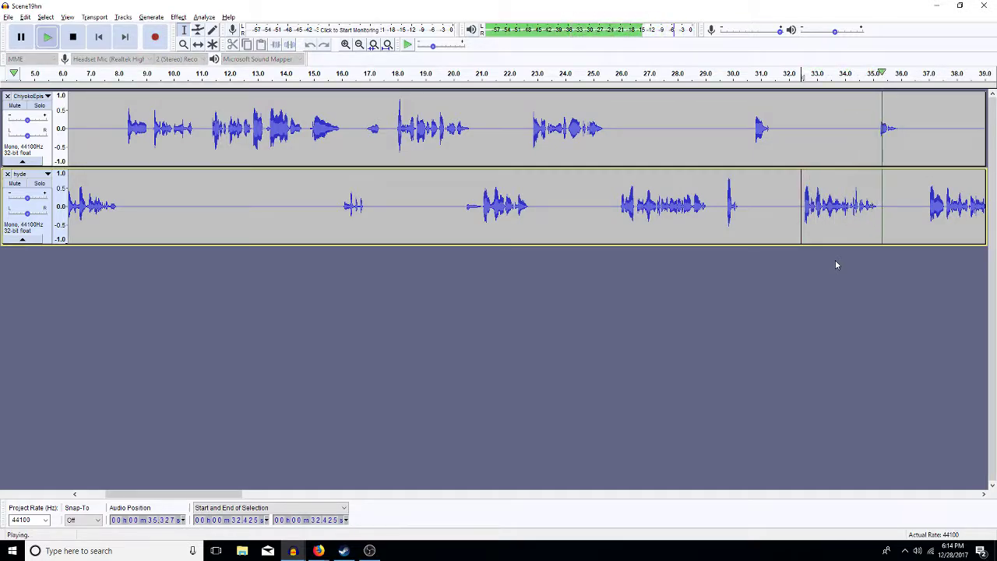
left_click(928, 207)
key("space")
left_click_drag(928, 208, 868, 225)
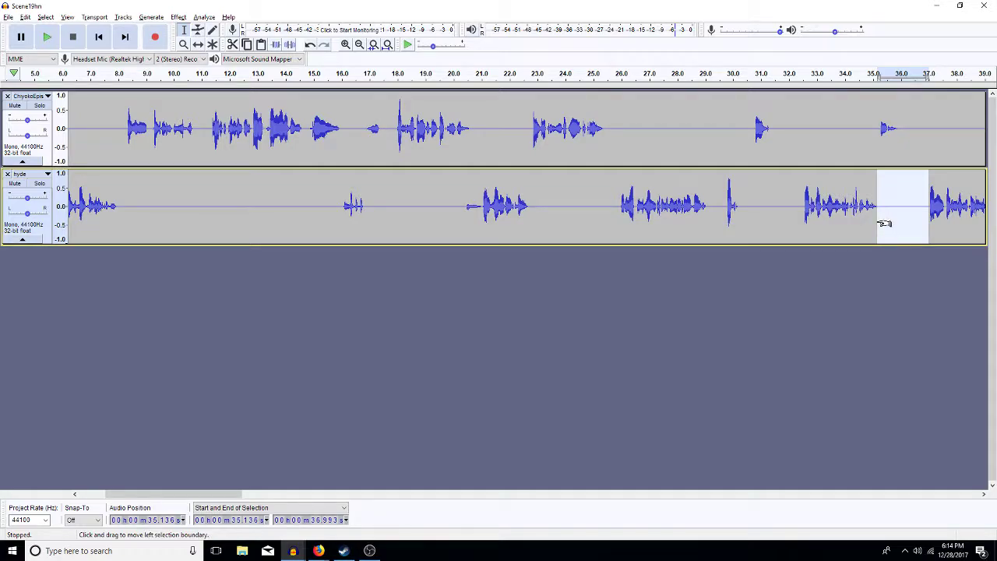
left_click(933, 224)
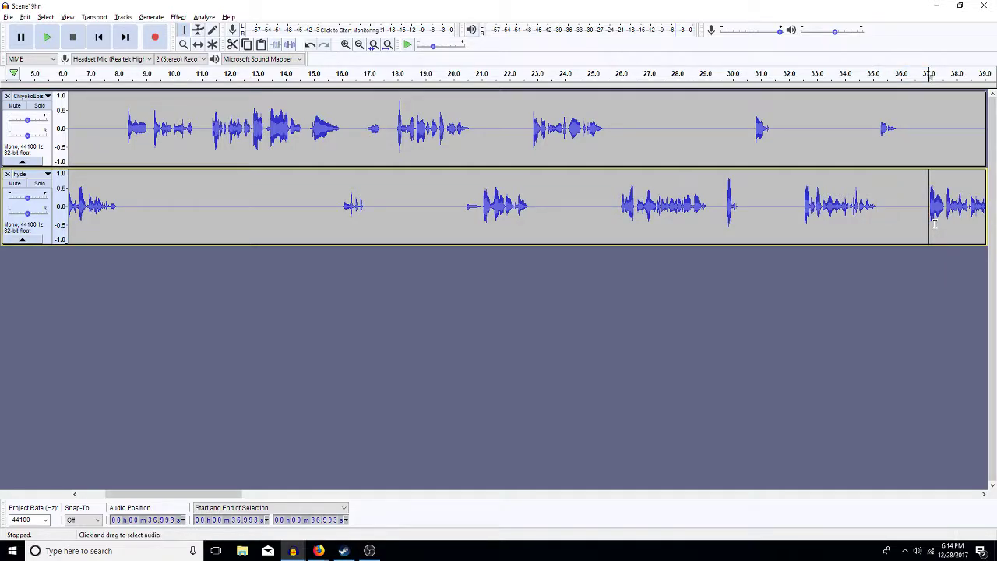
- Copy the ChiyokoEpis silence from about 35.9 to 40.54 seconds and paste it at 40.54 seconds to delay the following lines
left_click(984, 495)
left_click_drag(984, 495, 984, 495)
left_click(407, 128)
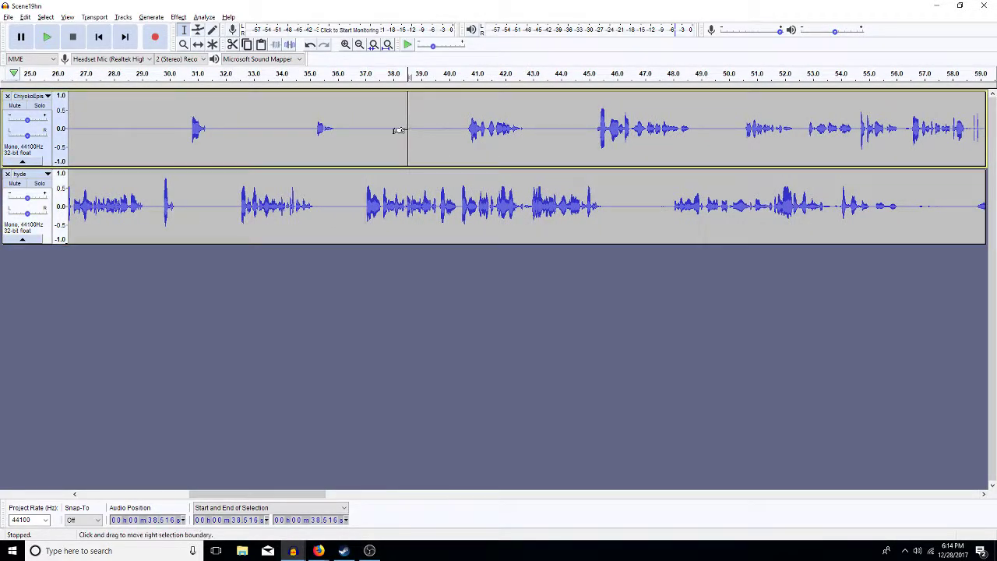
left_click_drag(464, 131, 335, 137)
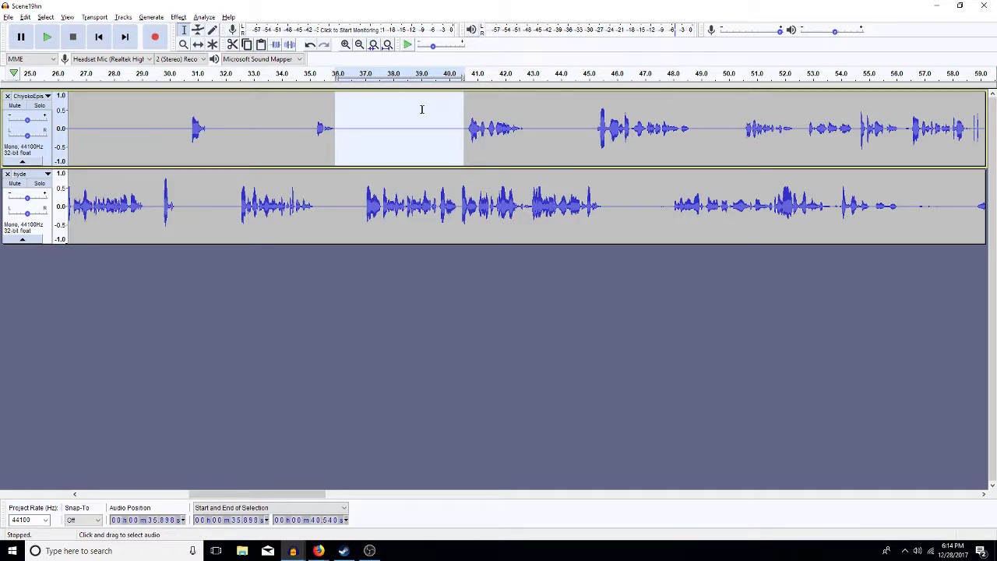
key("Right")
key("ctrl+v")
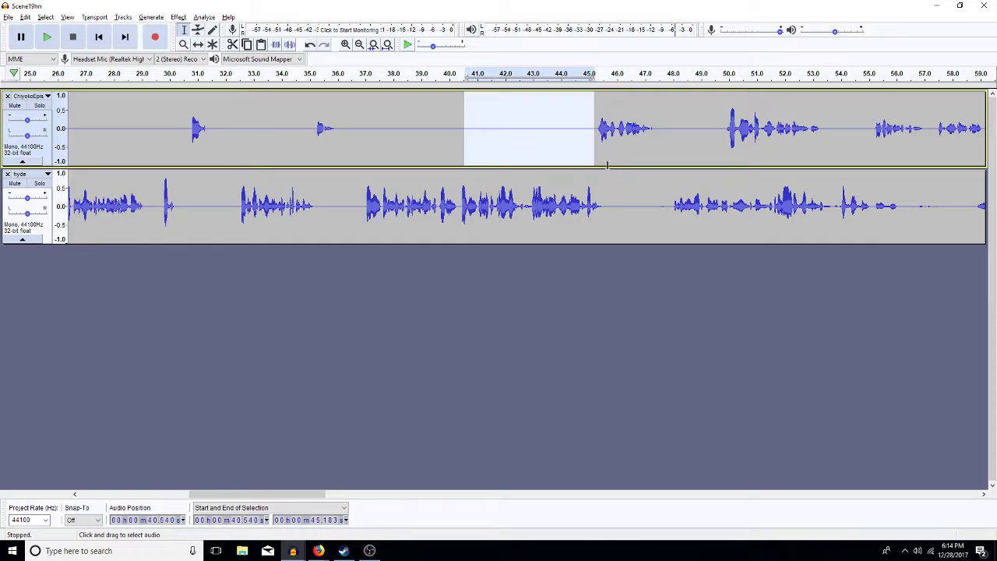
- Replace the ChiyokoEpis silence from about 47.36 to 49.84 seconds with the copied 4.64-second silence, and paste it again at about 49.97 seconds
left_click_drag(671, 206, 600, 226)
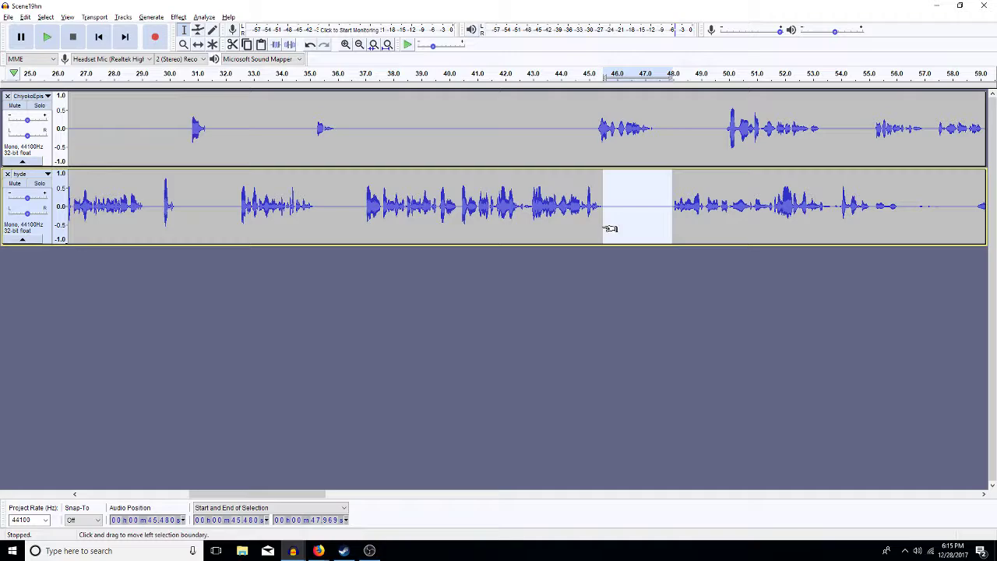
left_click_drag(655, 130, 724, 144)
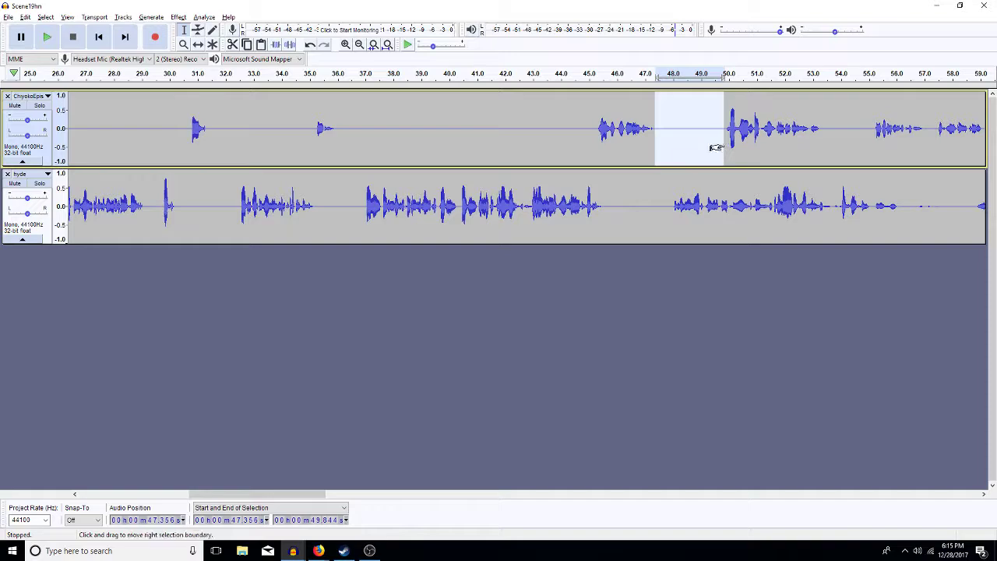
key("ctrl+v")
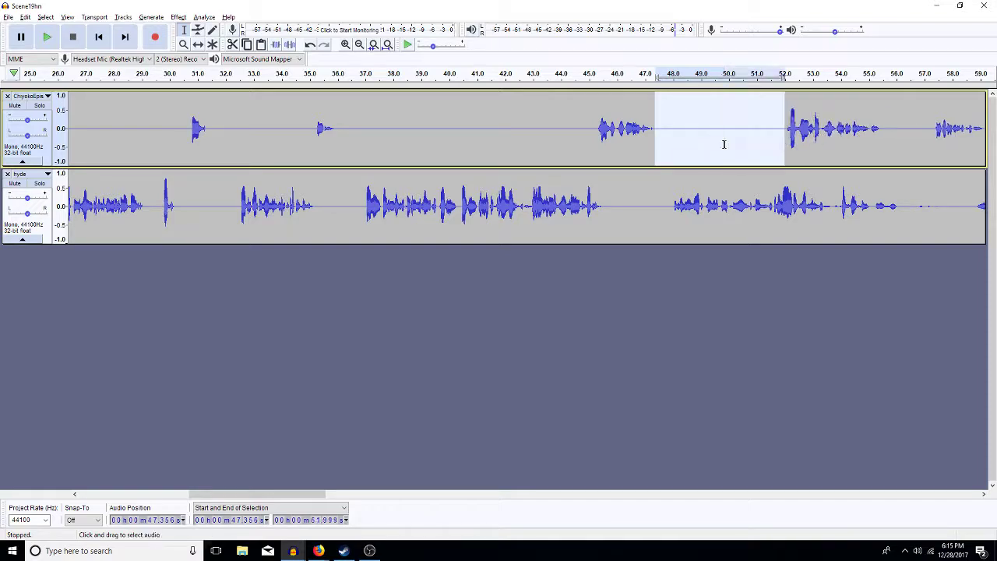
left_click(729, 140)
key("ctrl+v")
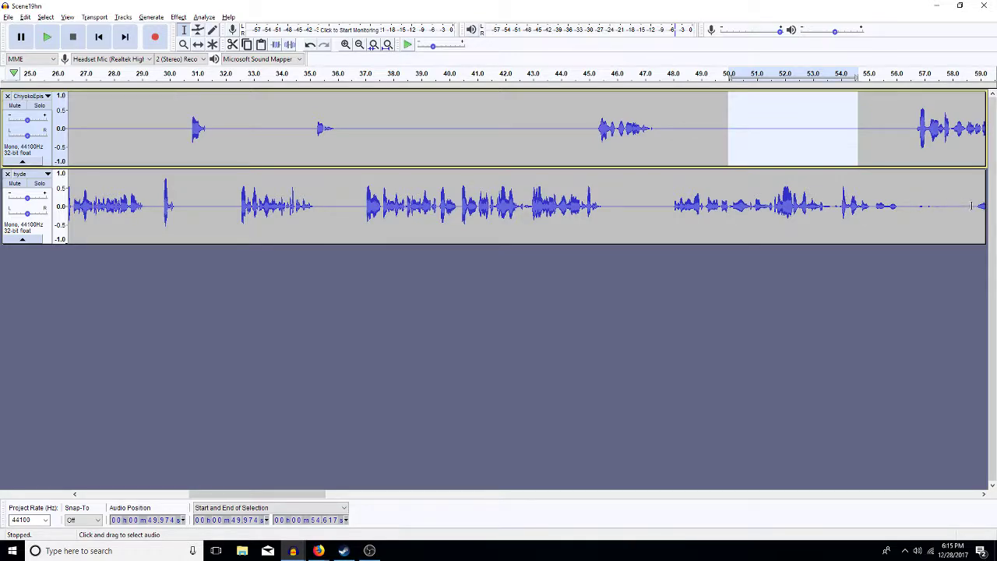
- Replace the hyde section from about 56.07 to 58.85 seconds with the copied 4.64-second silence
left_click_drag(977, 208, 898, 221)
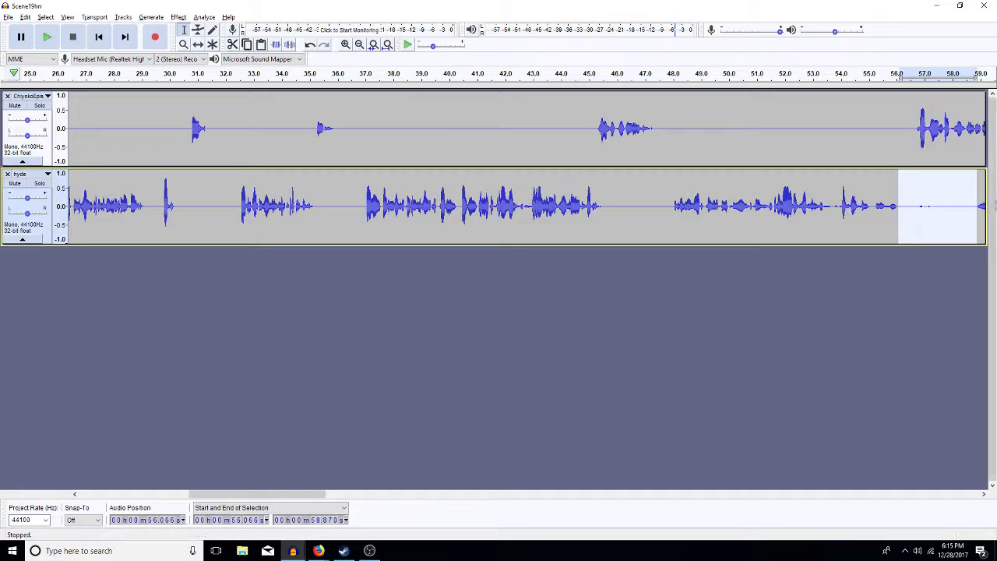
left_click(976, 227)
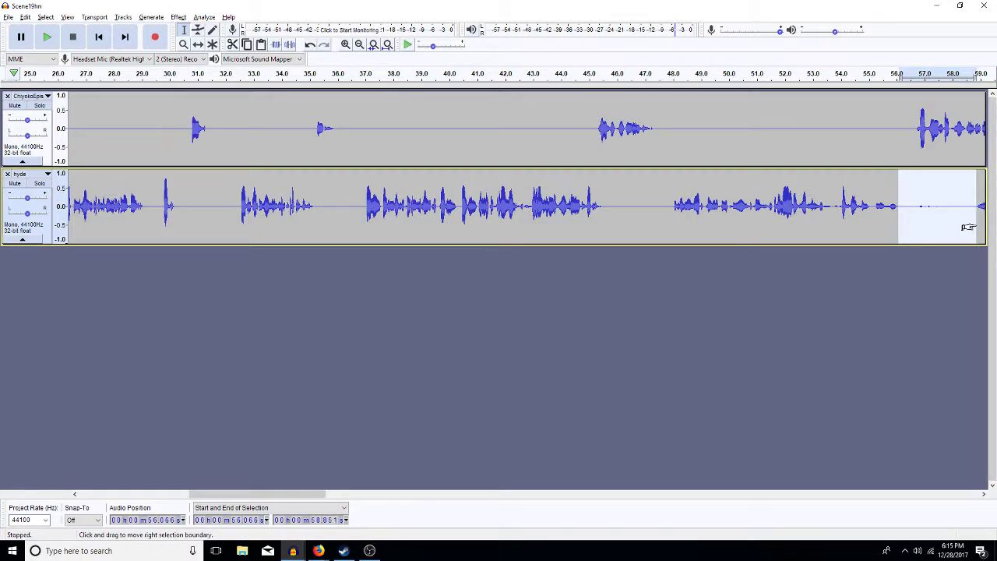
left_click_drag(968, 227, 976, 224)
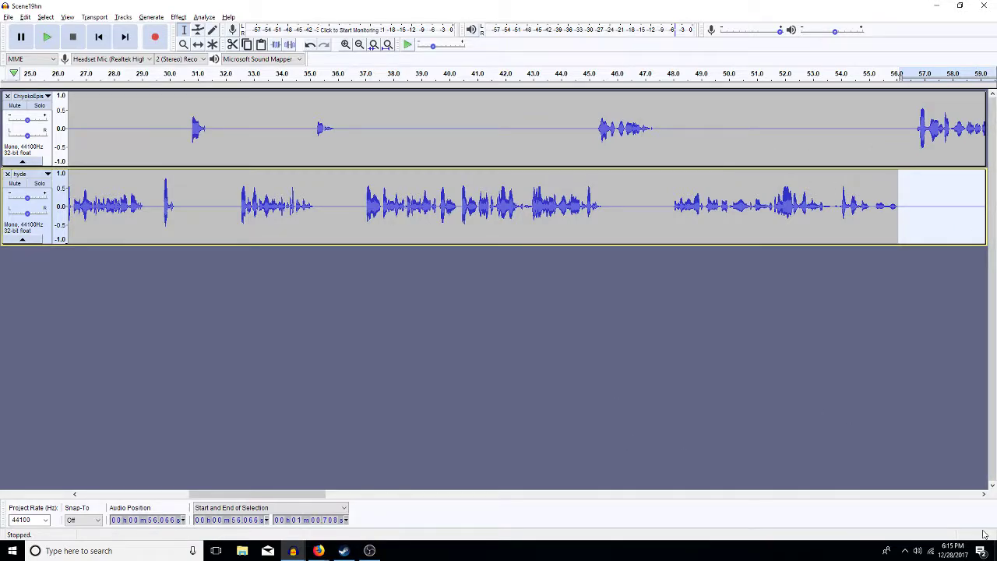
- Replace the hyde section from about 1:01.86 to 1:09.75 with three pastes of the copied 4.64-second silence
left_click(983, 494)
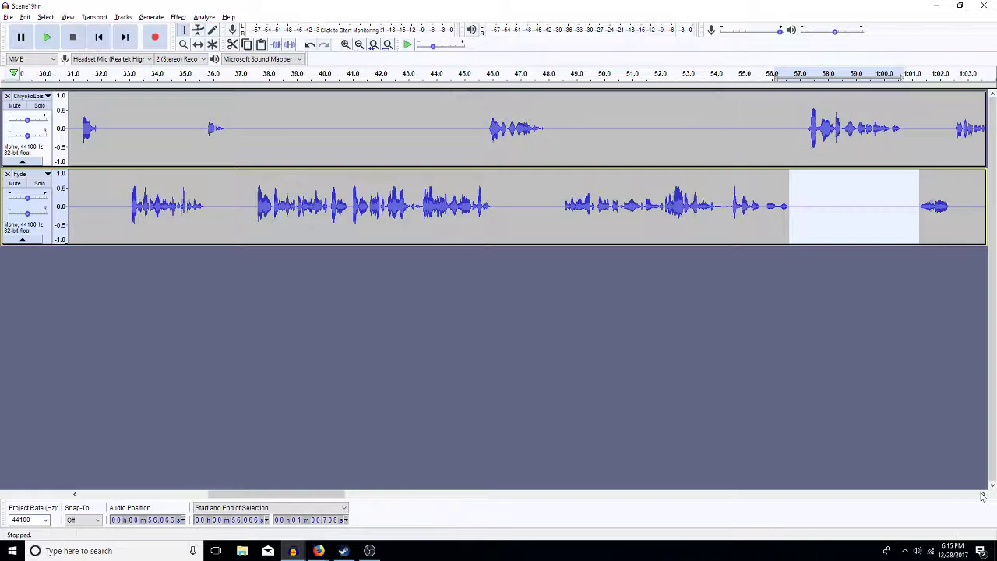
left_click(982, 496)
left_click(982, 496)
left_click(983, 495)
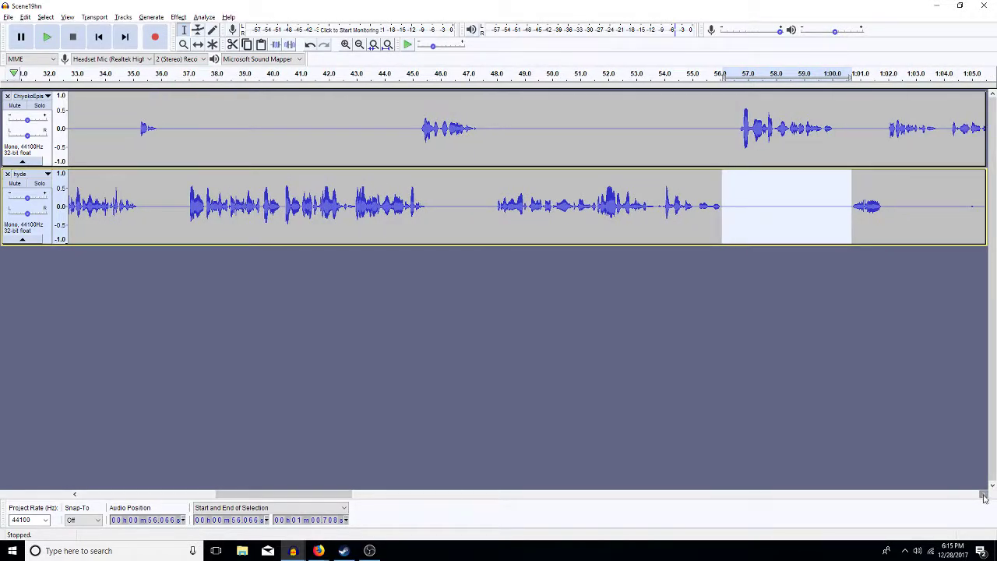
left_click(983, 495)
left_click(983, 495)
left_click(983, 495)
left_click(984, 495)
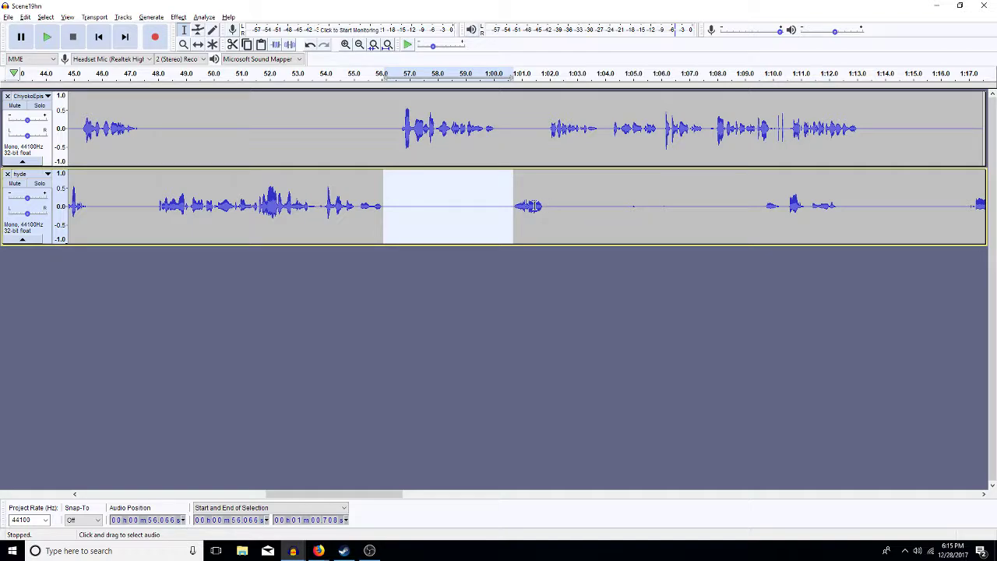
left_click_drag(545, 207, 766, 220)
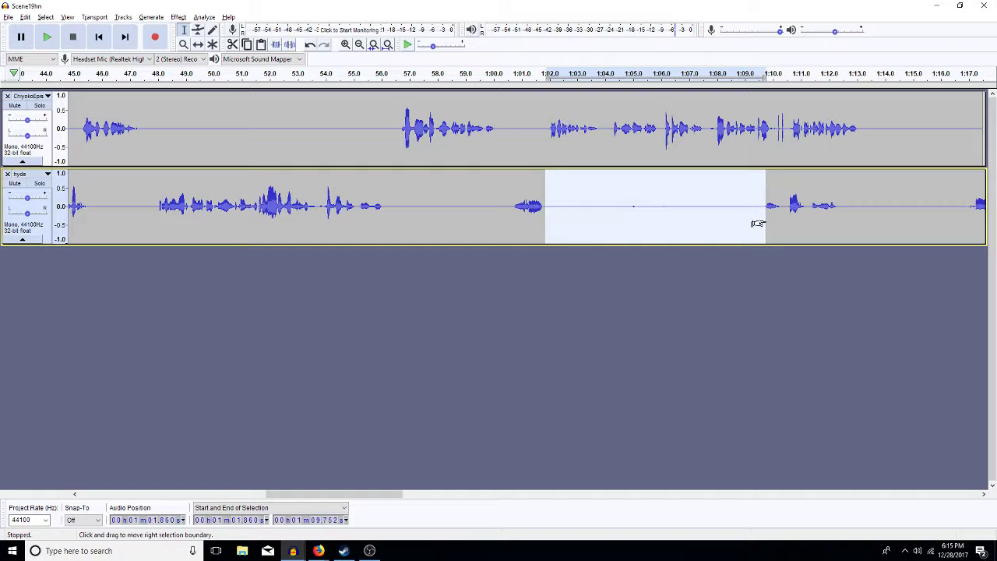
key("ctrl+r")
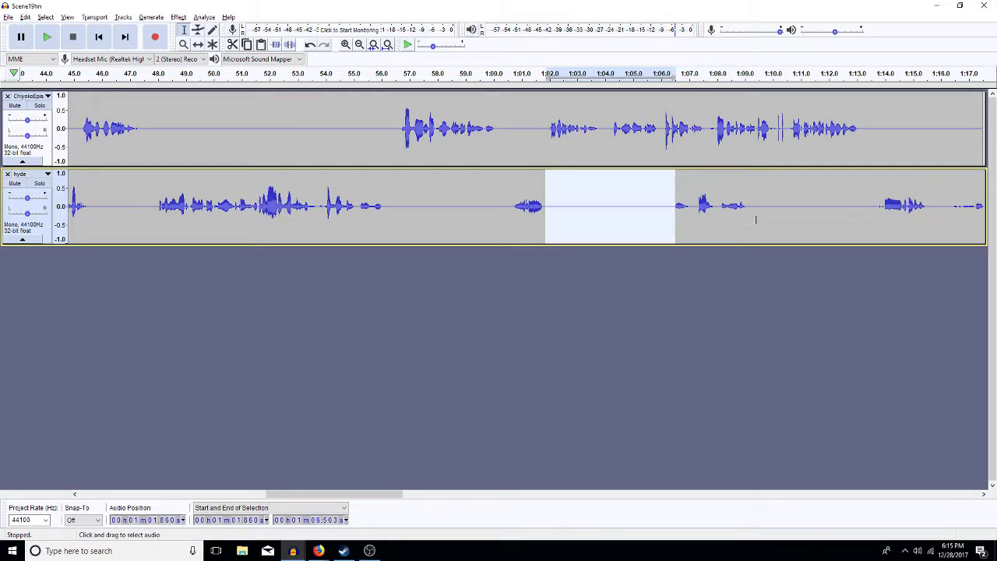
key("Left")
key("ctrl+z")
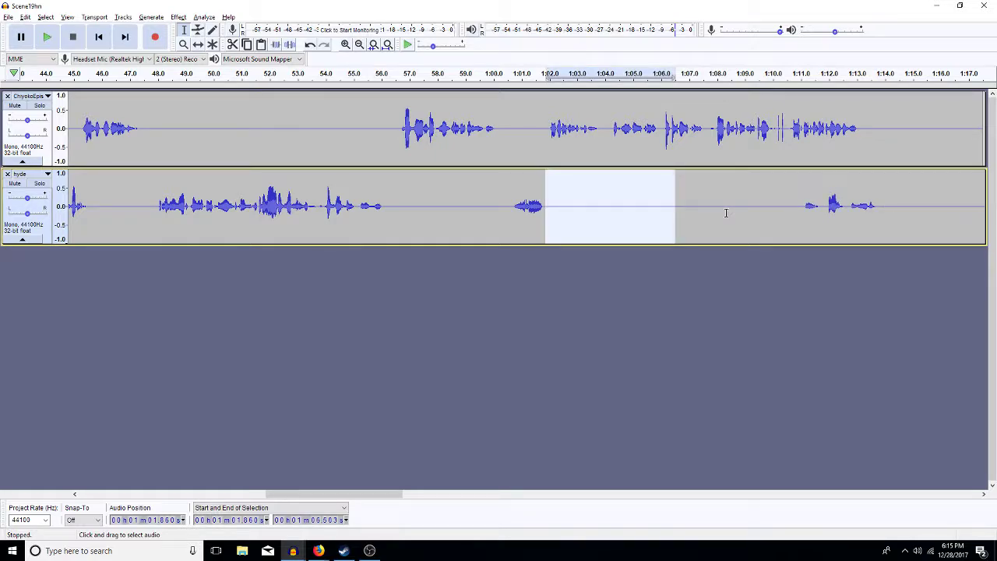
left_click(797, 207)
left_click_drag(789, 211, 924, 210)
- Examine the remaining hyde lines around 1:18 and the overall layout of both tracks
key("Right")
key("Right")
key("Right")
key("Right")
key("Right")
key("Right")
key("Right")
key("Right")
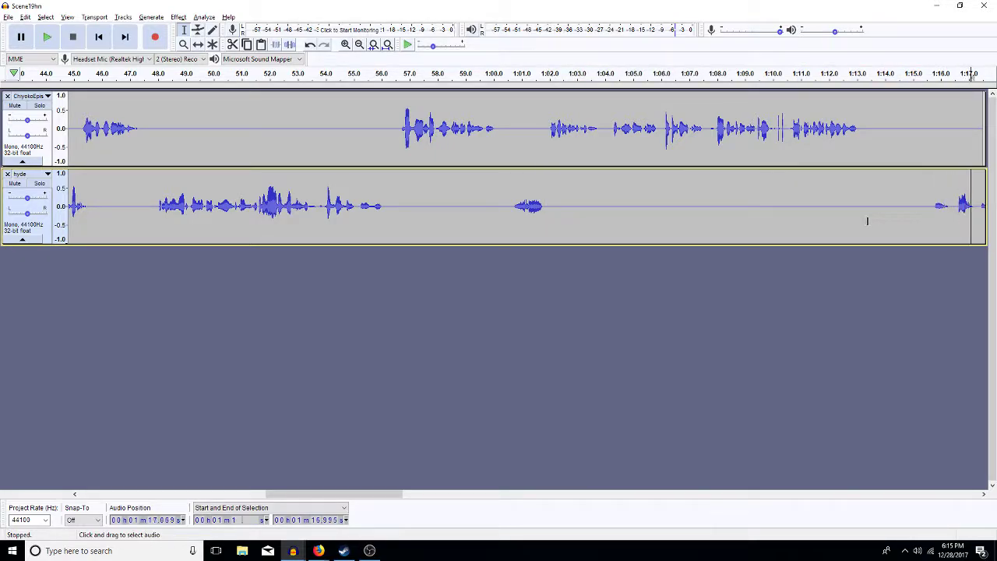
key("Right")
key("Right")
key("Right")
key("Right")
key("Right")
key("Right")
key("Right")
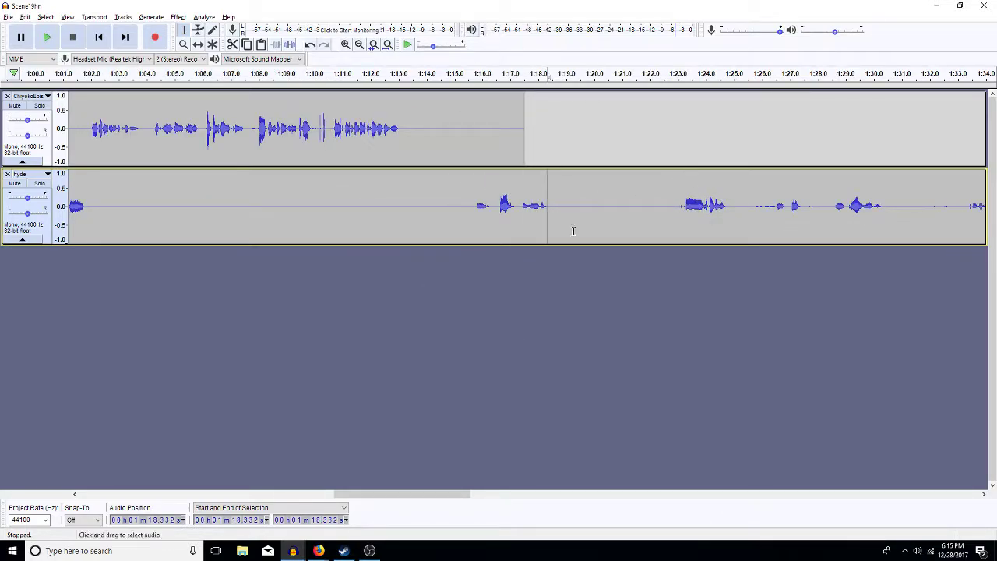
double_click(360, 44)
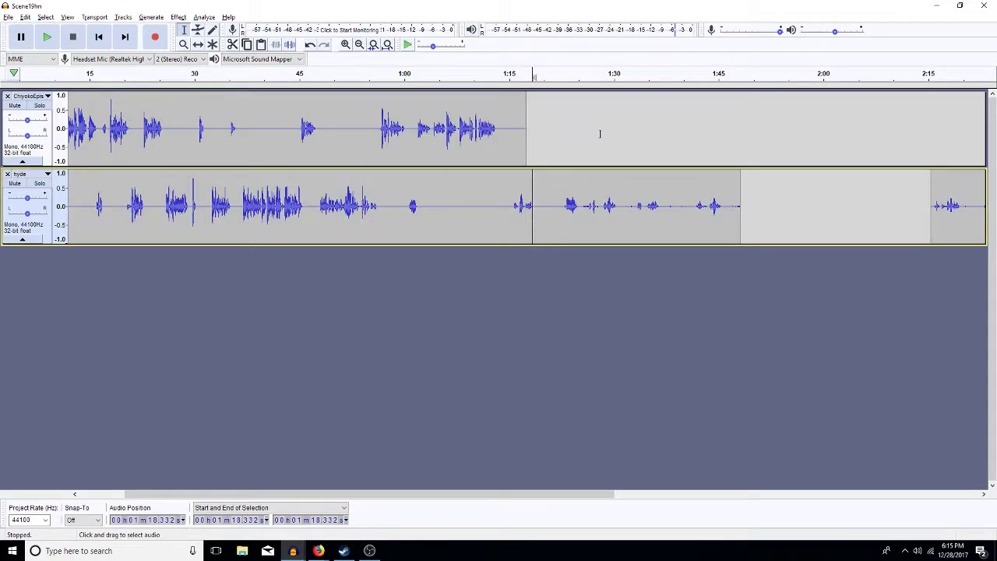
- Play the dialogue from about 32.61 seconds and follow the spacing of the lines up close
left_click(214, 205)
key("space")
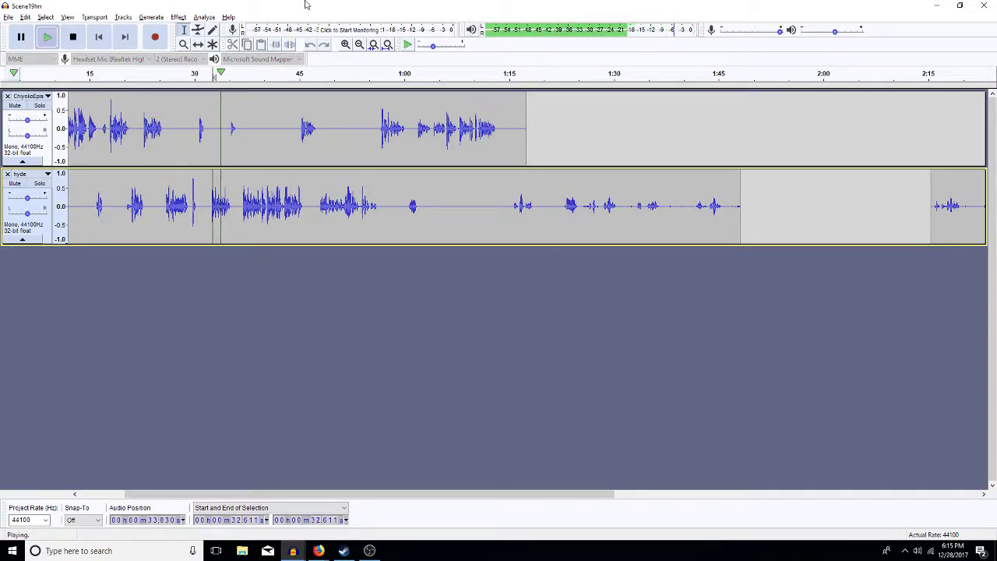
left_click(344, 45)
left_click(344, 45)
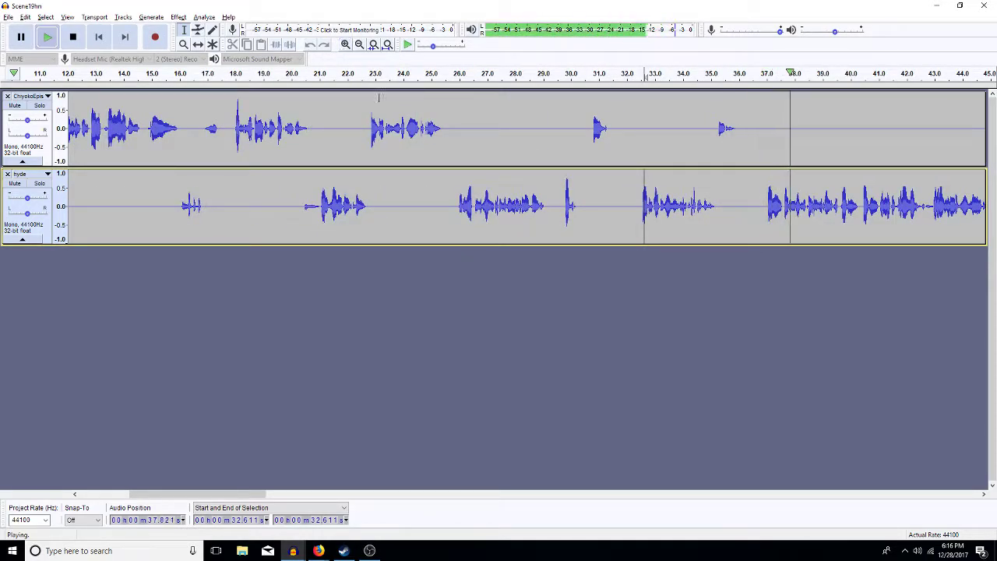
left_click(961, 494)
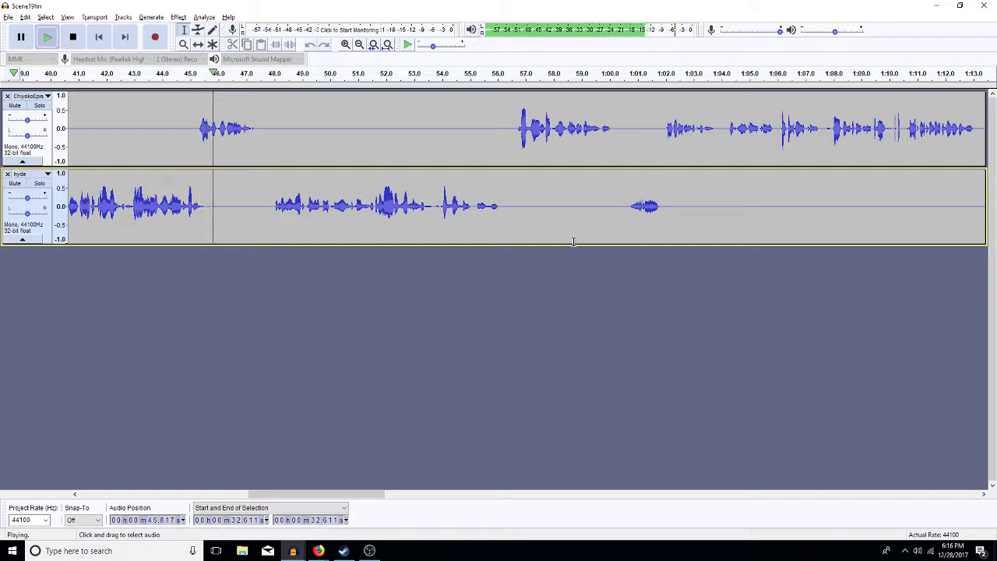
- Paste silence into ChiyokoEpis at about 44.53 seconds, trim it to about 0.7 seconds, and play the dialogue from there
left_click(177, 148)
key("space")
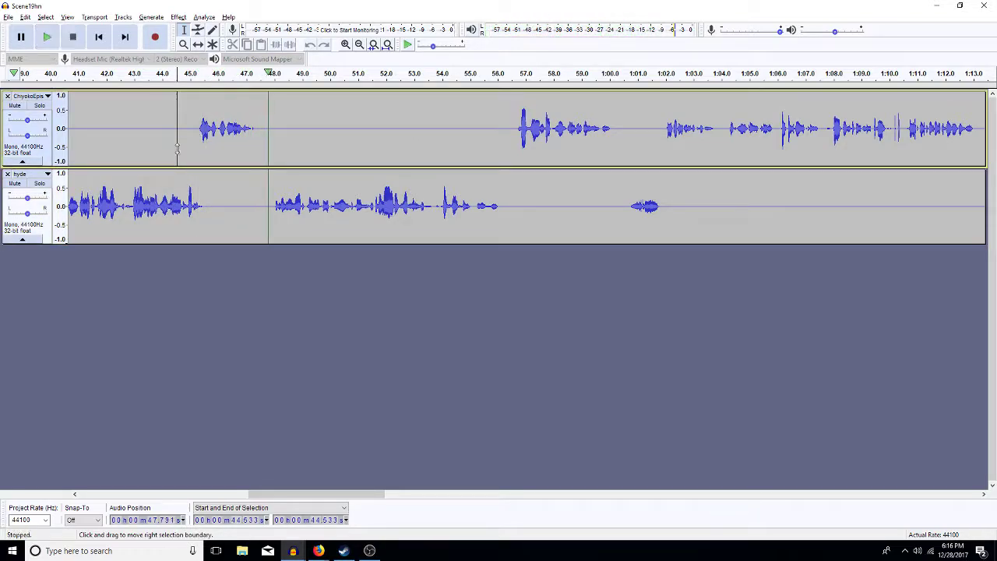
key("ctrl+v")
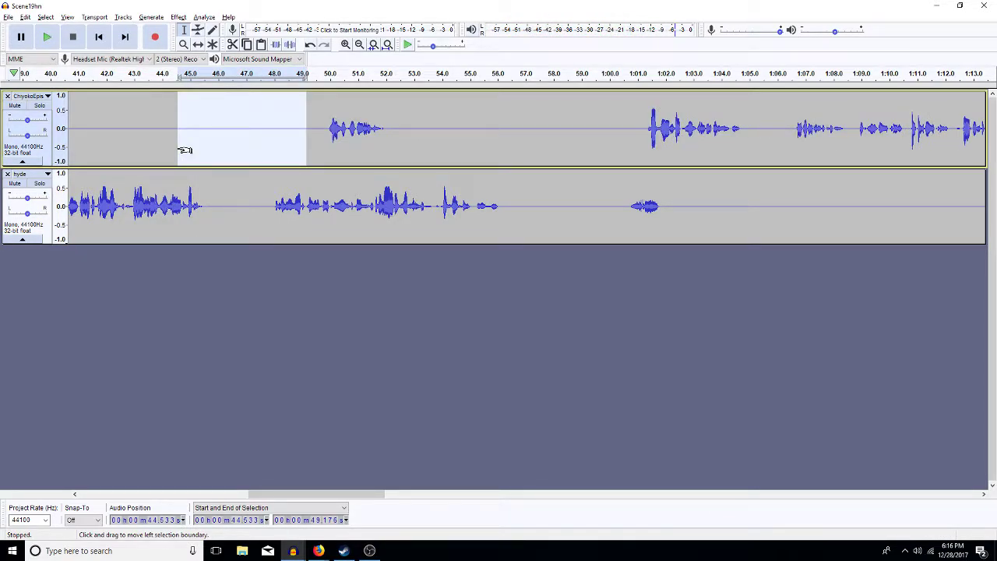
left_click_drag(185, 151, 196, 150)
key("Delete")
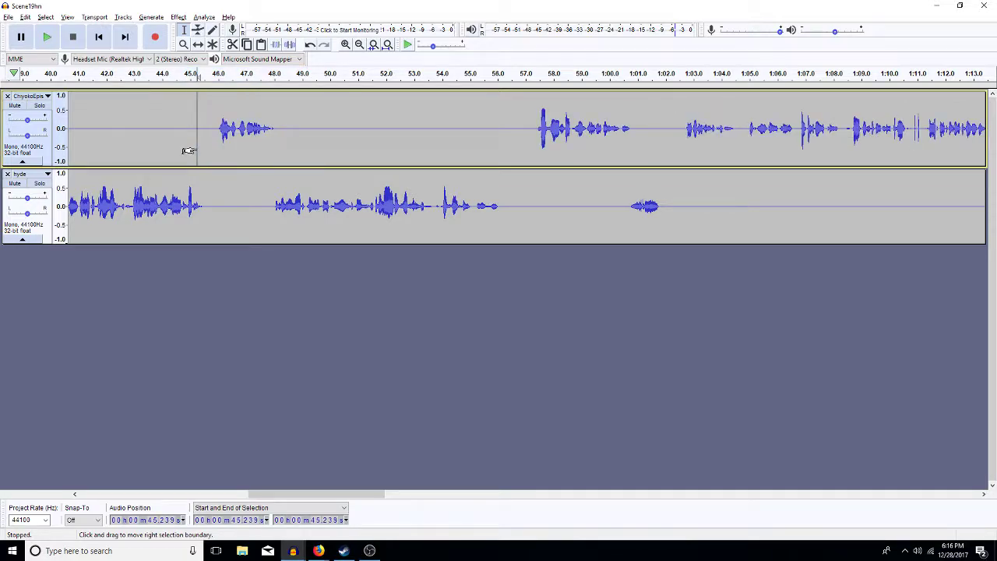
key("space")
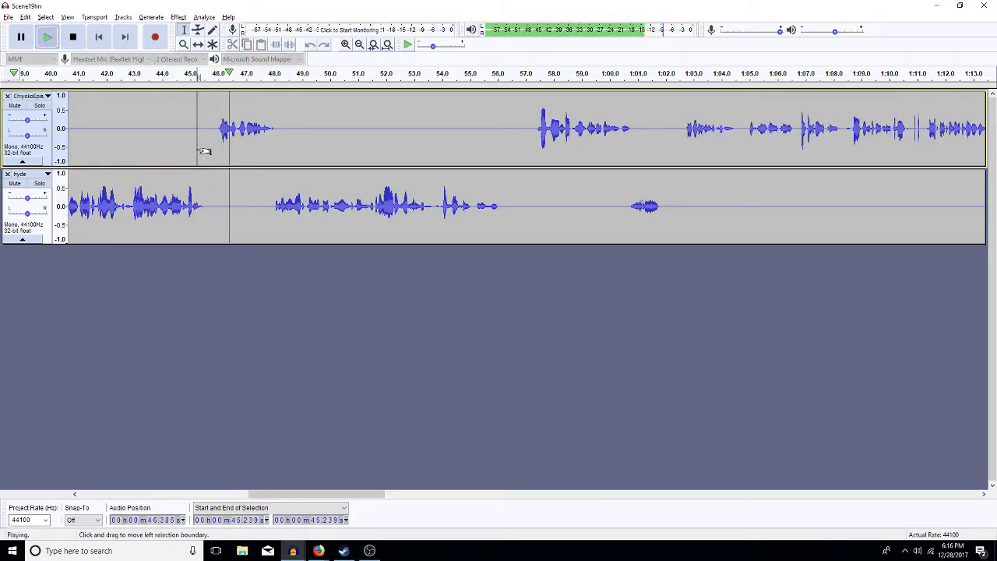
- Paste silence into hyde at about 47.47 seconds, trim it to a short delay before the next line, and play from about 48.1 seconds
left_click(258, 204)
key("space")
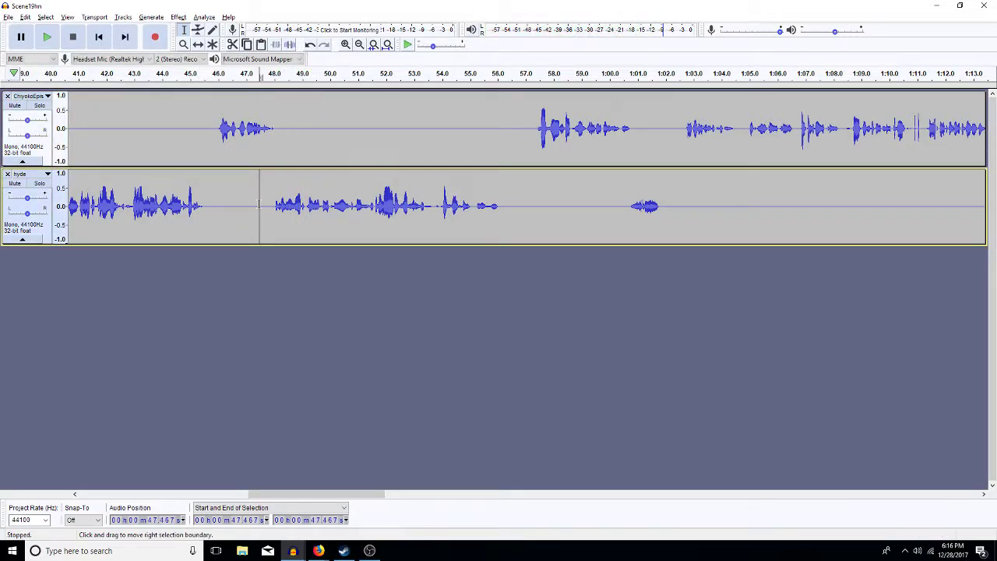
key("ctrl+v")
left_click_drag(268, 206, 277, 205)
key("Delete")
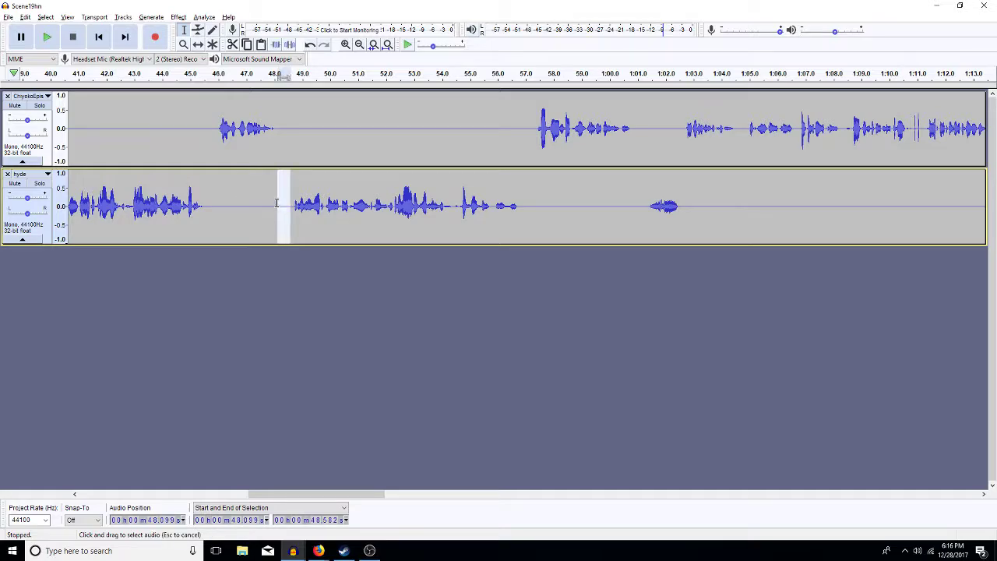
key("Delete")
key("space")
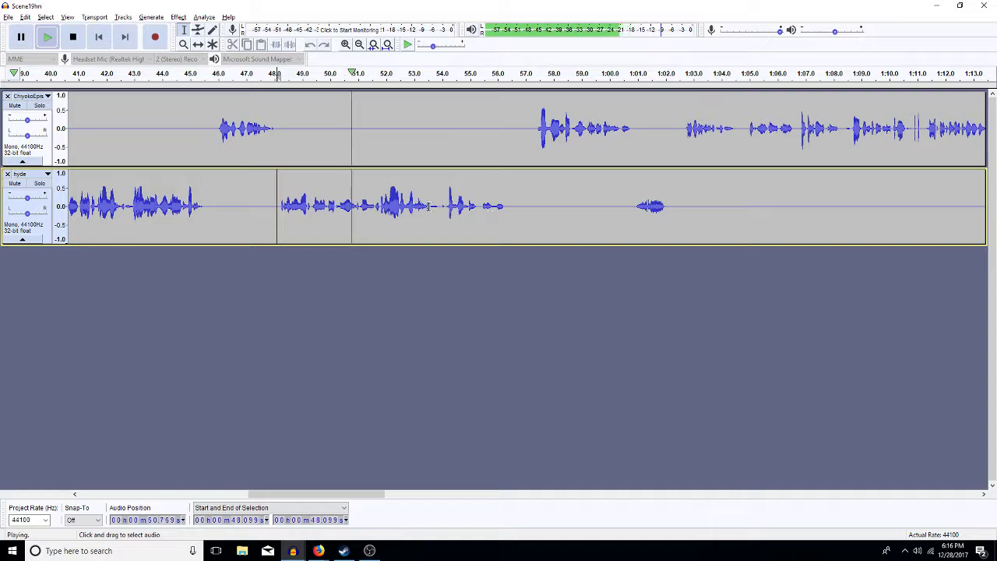
- Stop playback and amplify the quieter hyde passage from about 47.73 to 51.79 seconds
left_click_drag(268, 211, 380, 216)
key("space")
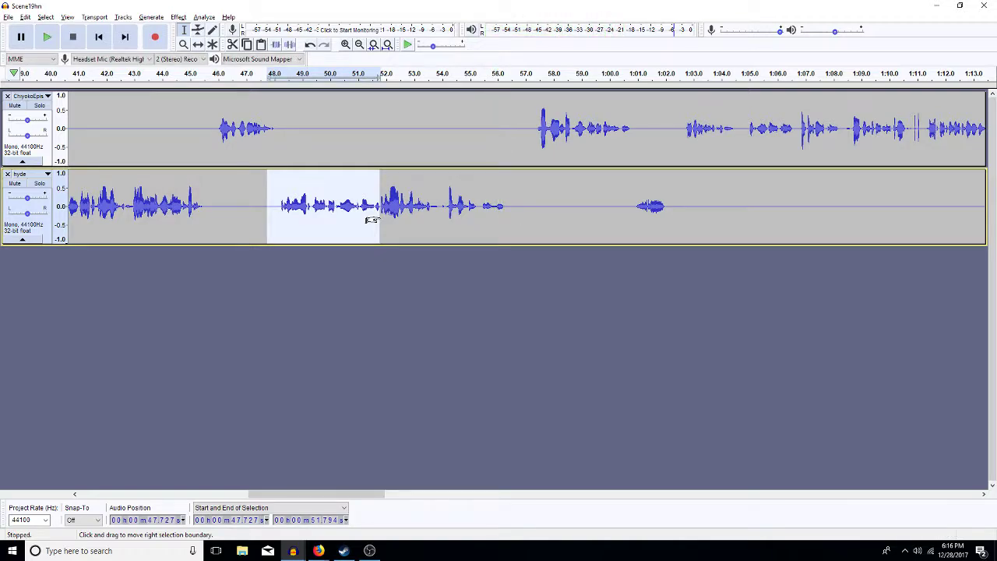
key("ctrl+shift+a")
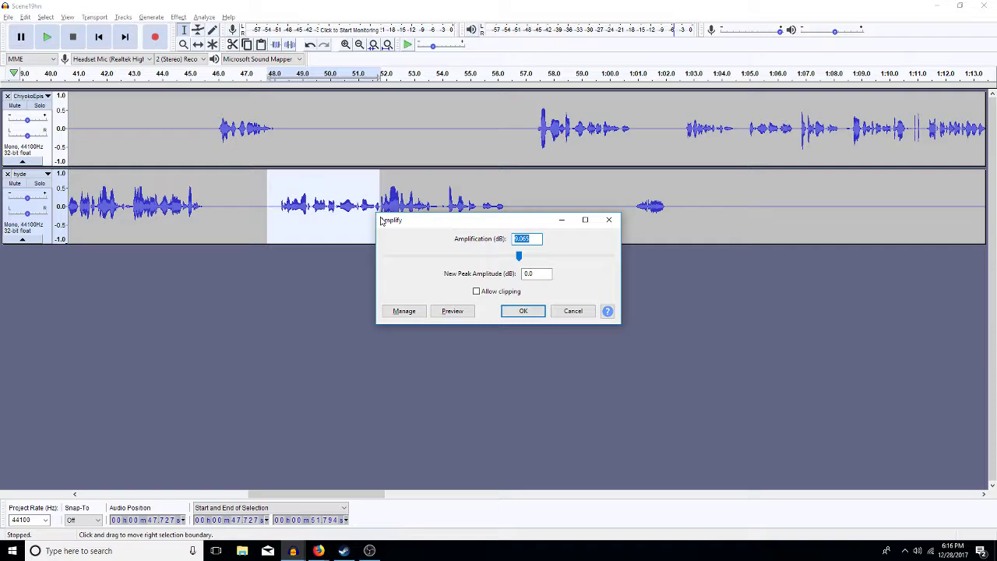
type("0")
key("Return")
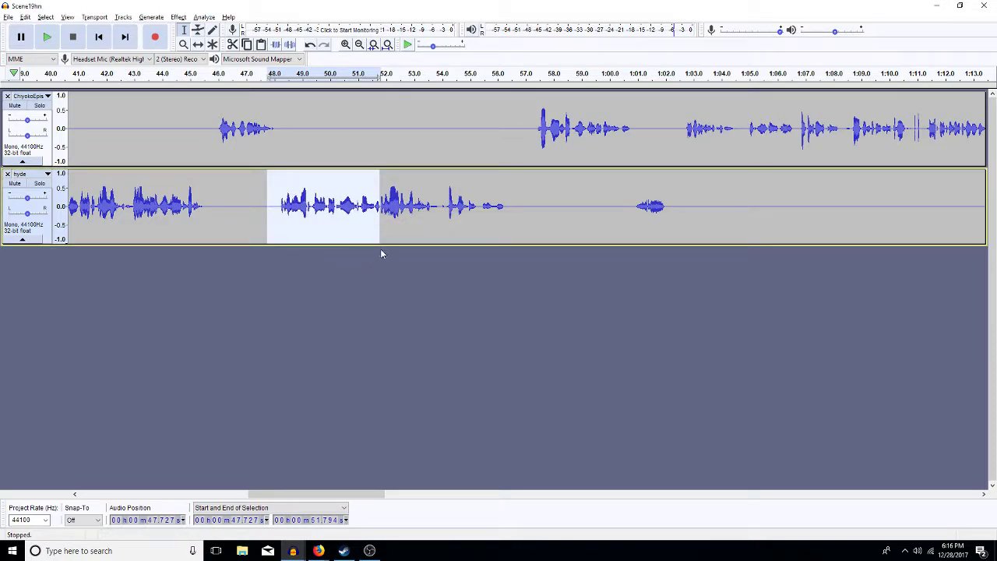
- Amplify the hyde line from about 54.19 to 56.46 seconds, undoing the accidental paste over it
left_click(508, 222)
left_click_drag(491, 225, 447, 239)
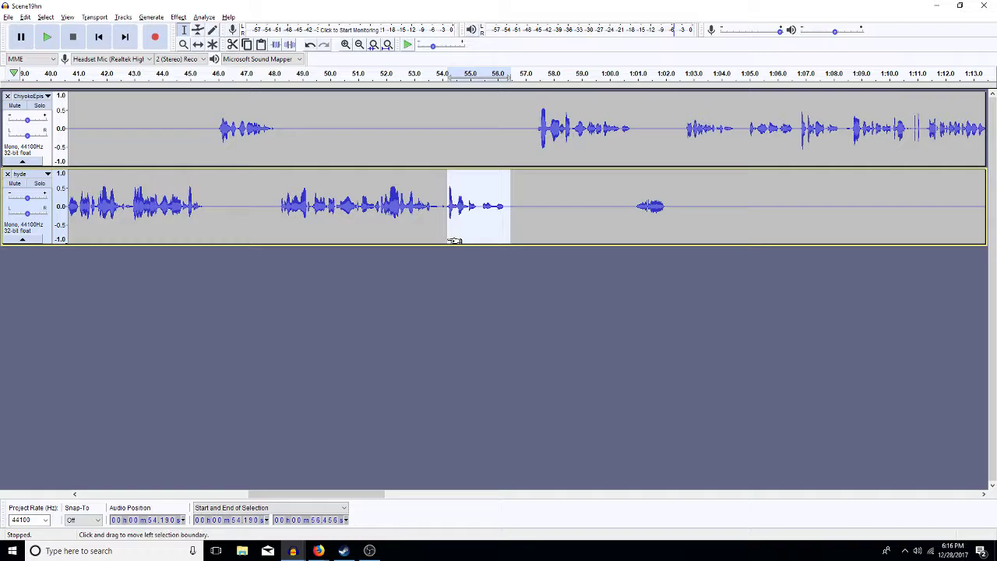
key("ctrl+v")
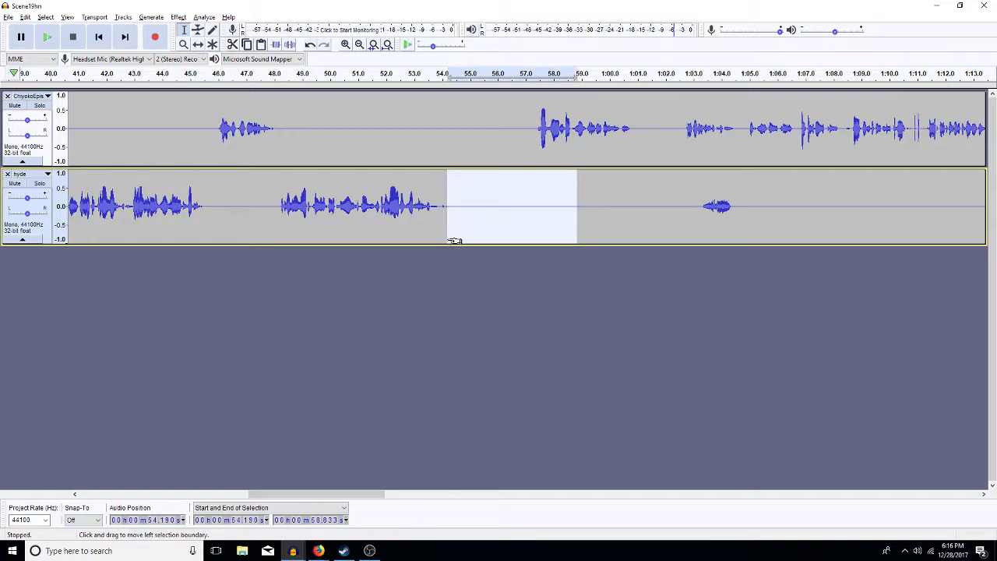
key("ctrl+z")
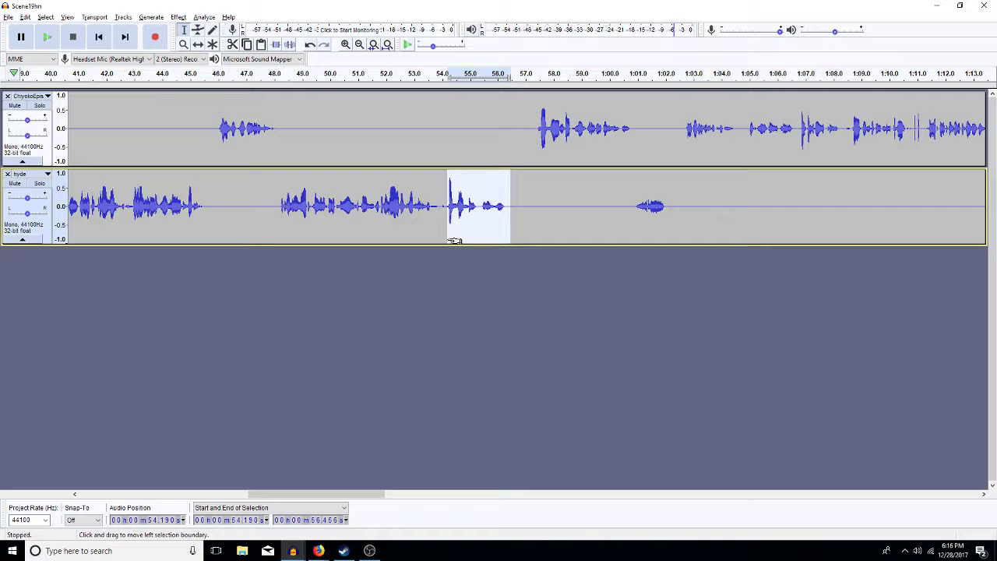
key("ctrl+r")
key("Return")
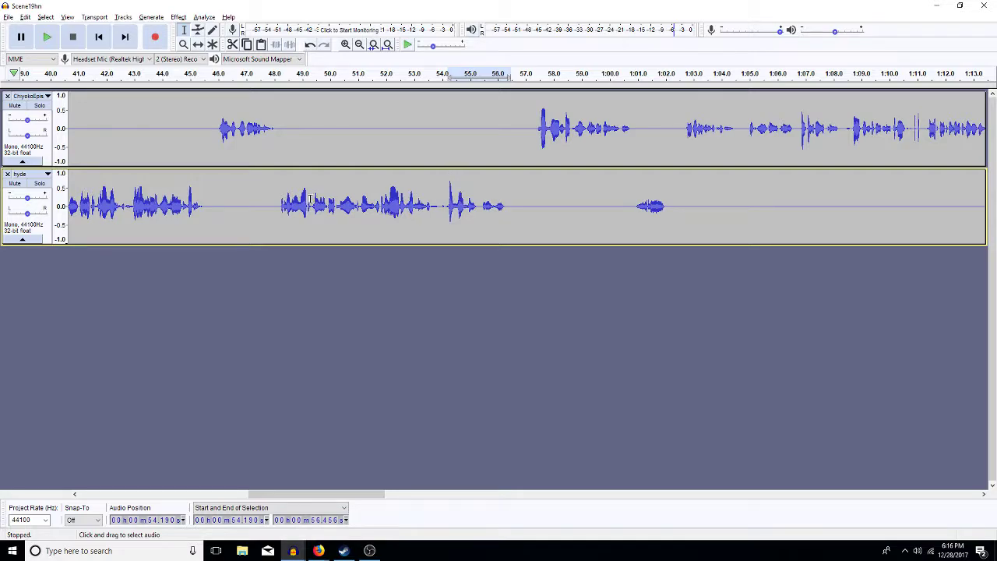
- Play the hyde passage from about 49.96 seconds to the end of the line near 56.3 seconds
left_click(356, 198)
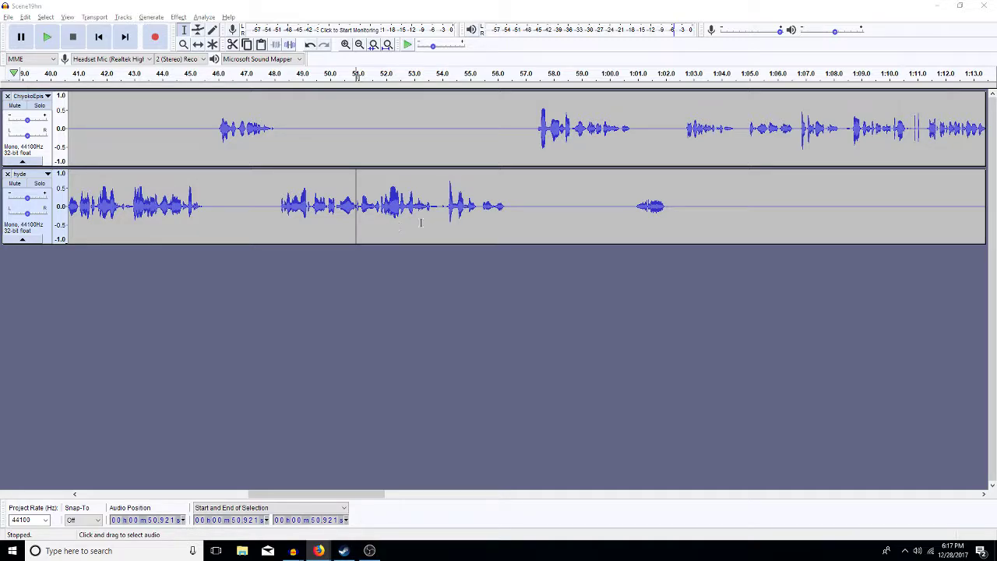
left_click(330, 204)
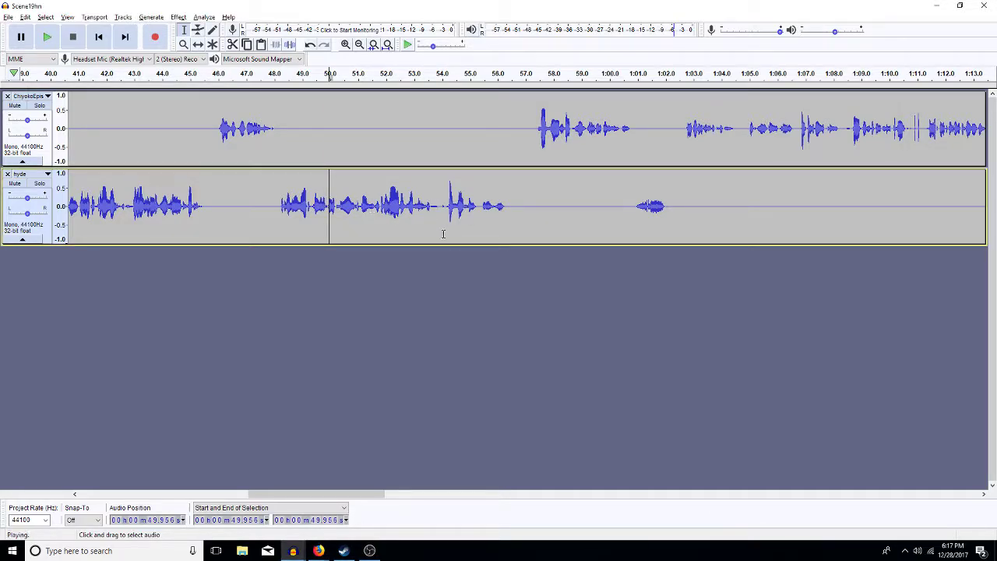
key("space")
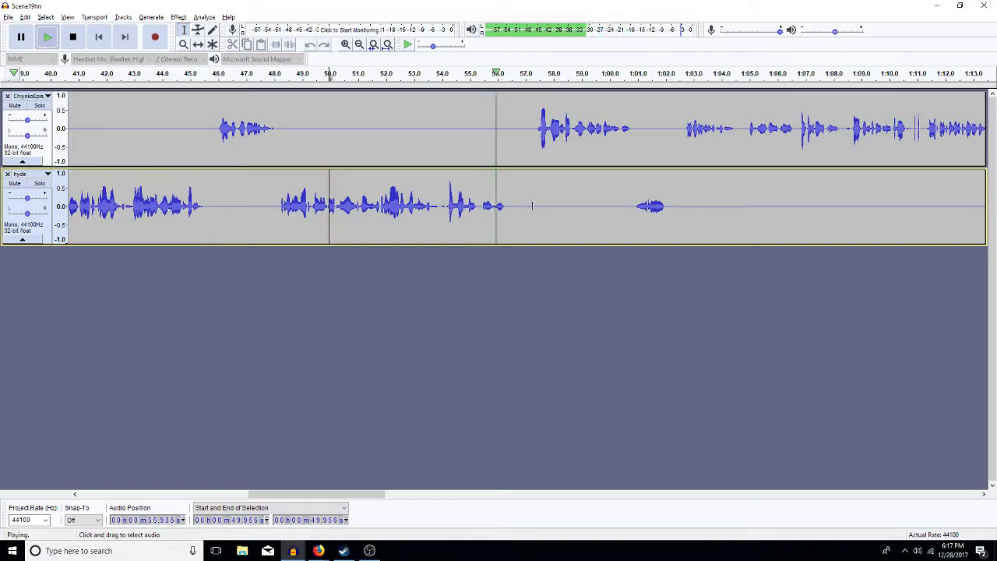
left_click(507, 207)
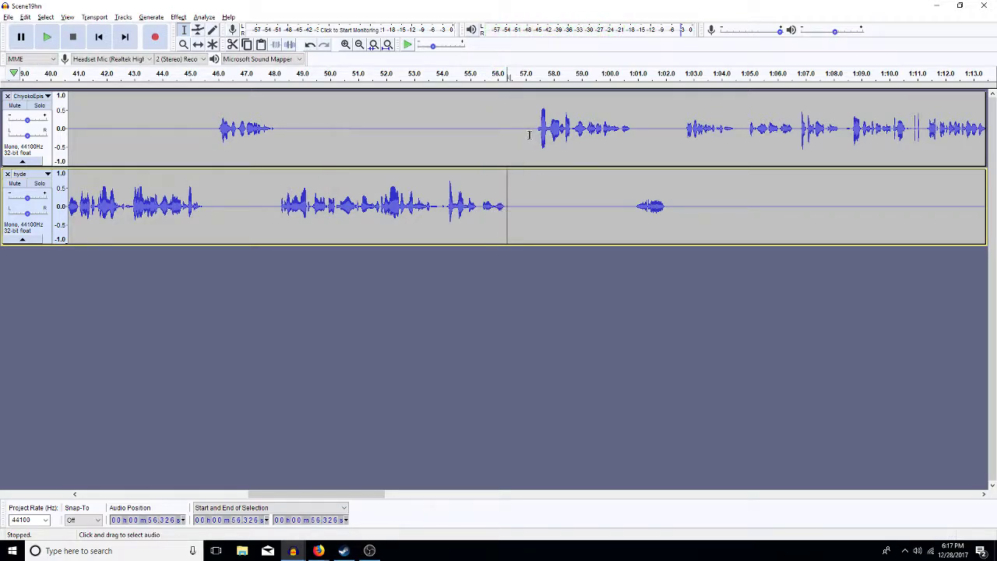
- Shorten the pause on both tracks by deleting silence from about 56.55 seconds, and play from about 56.73 seconds
left_click_drag(533, 132, 513, 205)
key("Delete")
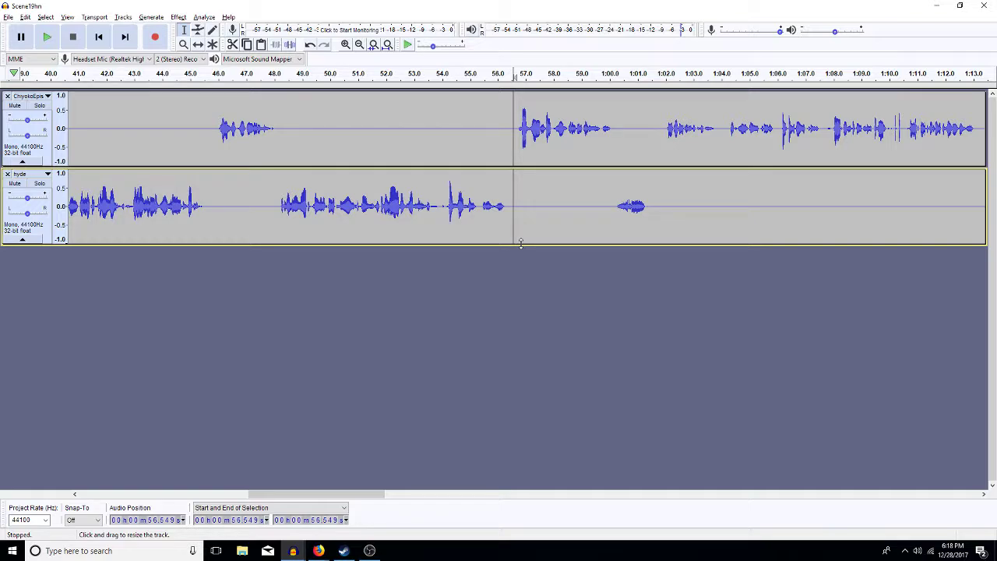
left_click(518, 237)
key("space")
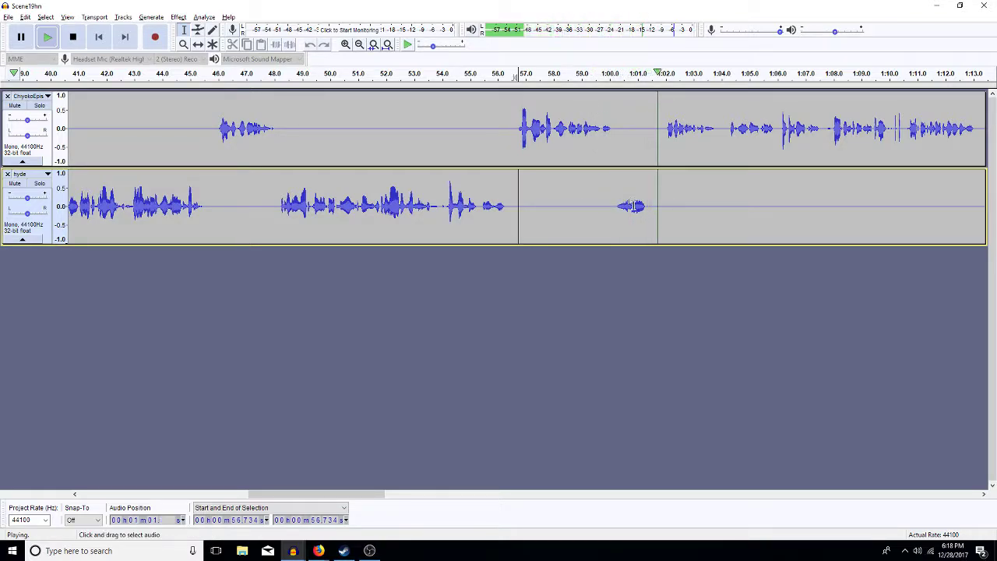
- Play the ChiyokoEpis lines from about 1:01.66 and mark where the next take starts near 1:10.72
left_click(656, 151)
key("space")
key("space")
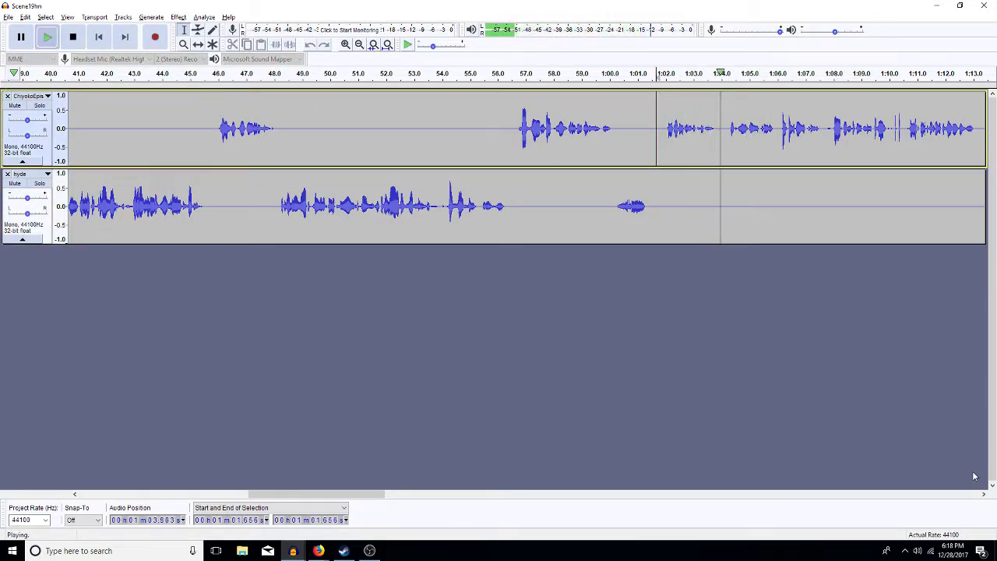
left_click_drag(983, 496, 984, 491)
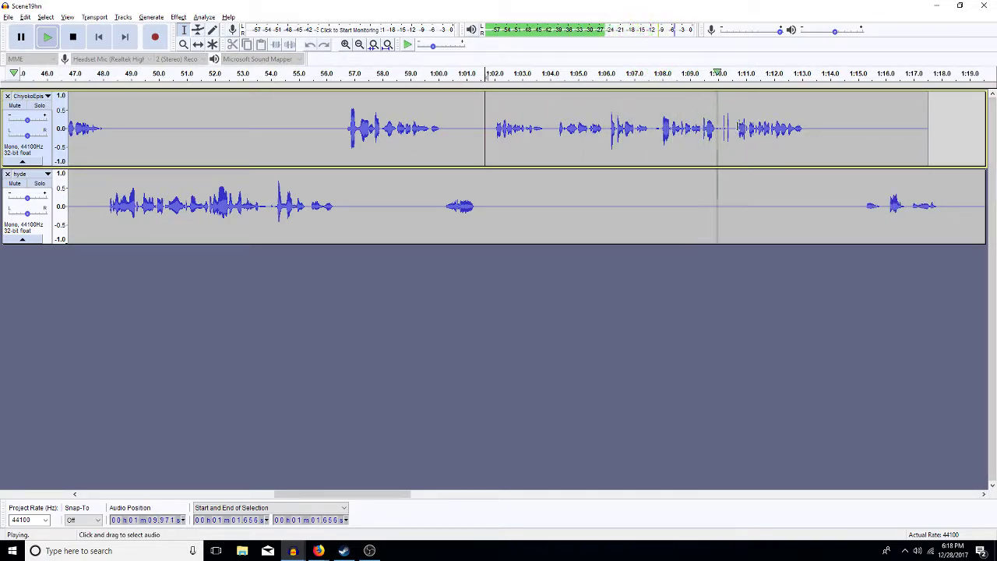
left_click(738, 129)
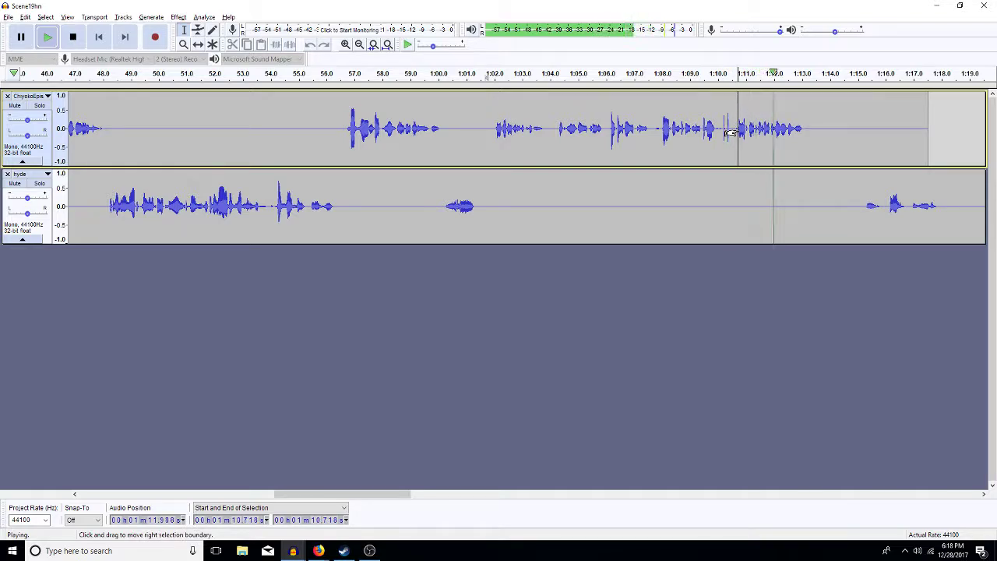
key("space")
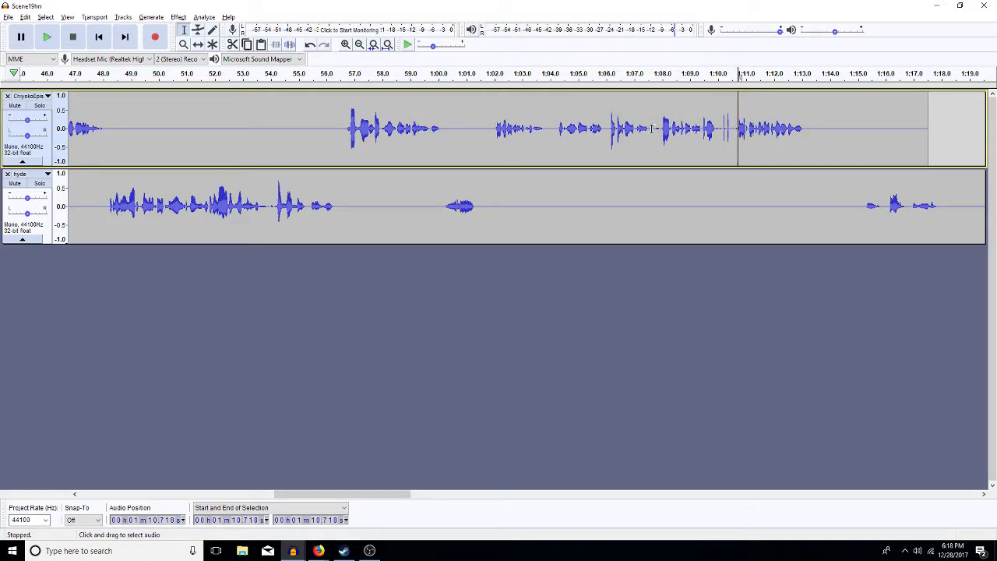
- Silence the ChiyokoEpis take from about 1:07.56 to 1:10.70 and delete most of the resulting gap
left_click_drag(649, 128, 737, 134)
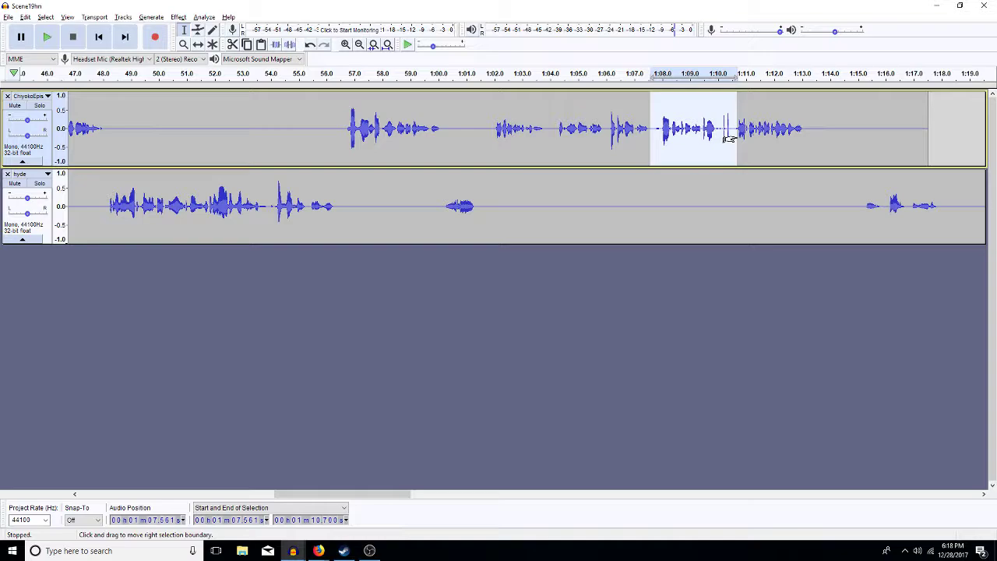
key("ctrl+l")
left_click_drag(729, 139, 701, 154)
key("Delete")
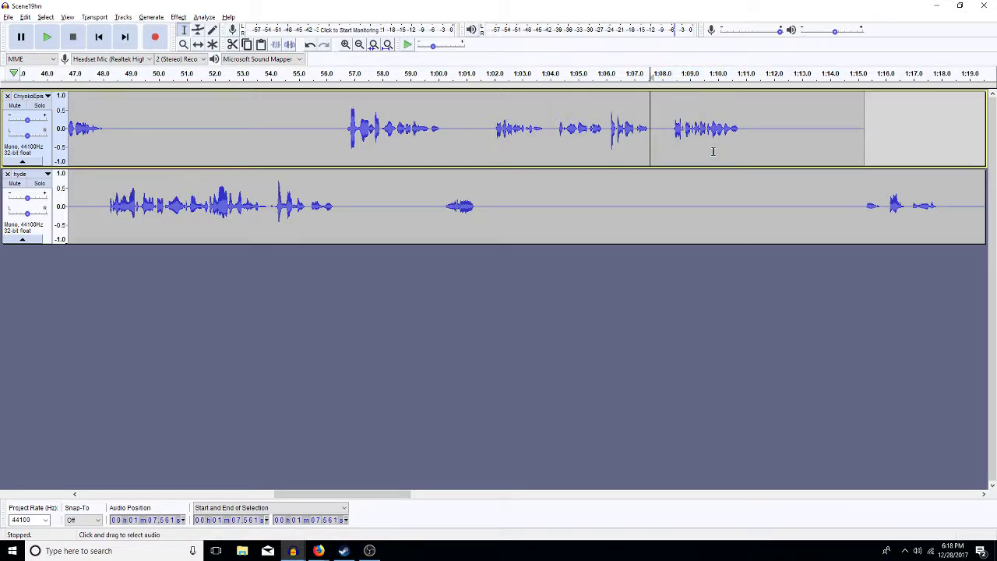
- Delete the long silence in hyde before its next line, leaving it to start just after 1:11, and play it
left_click_drag(864, 209, 740, 232)
key("Delete")
key("space")
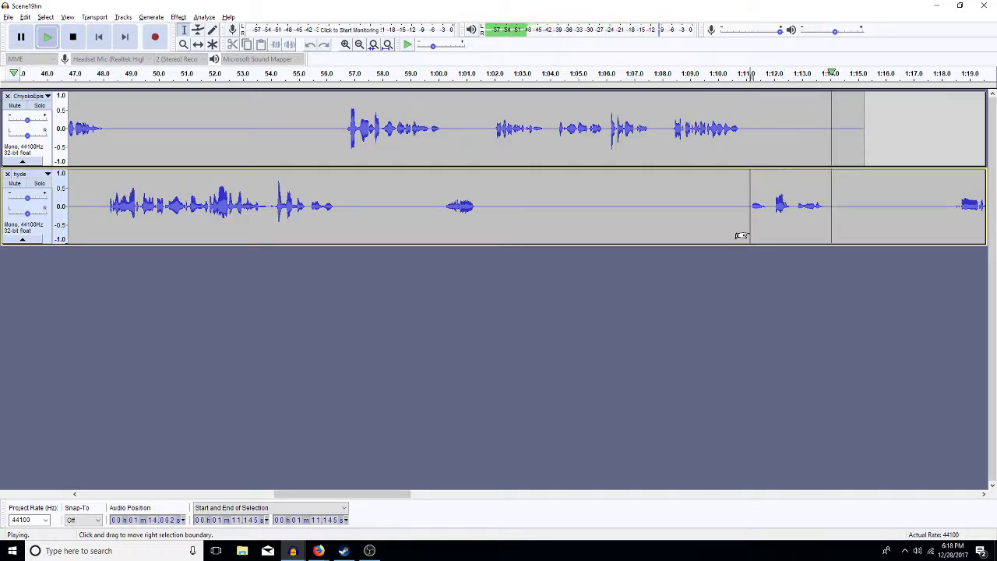
left_click(824, 208)
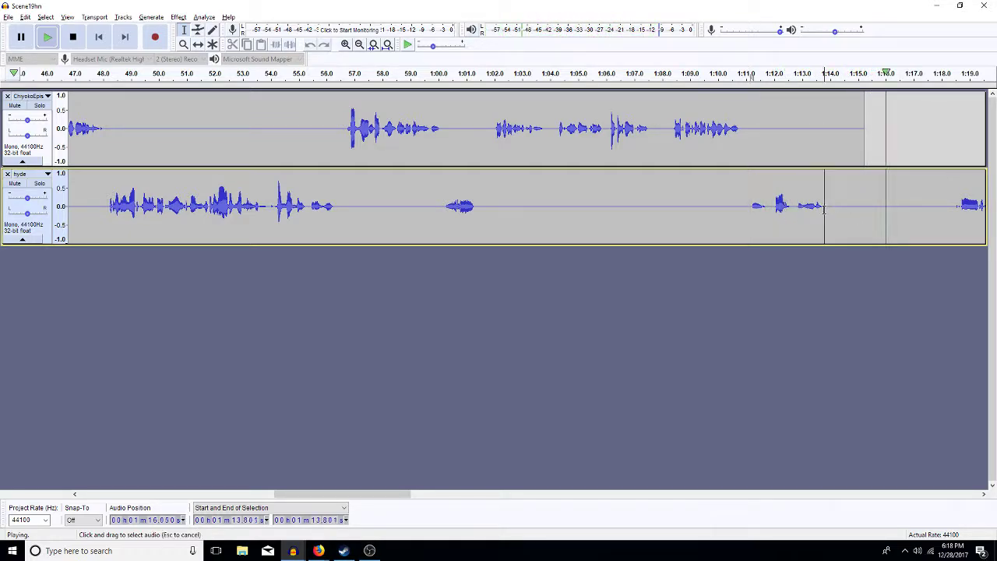
key("space")
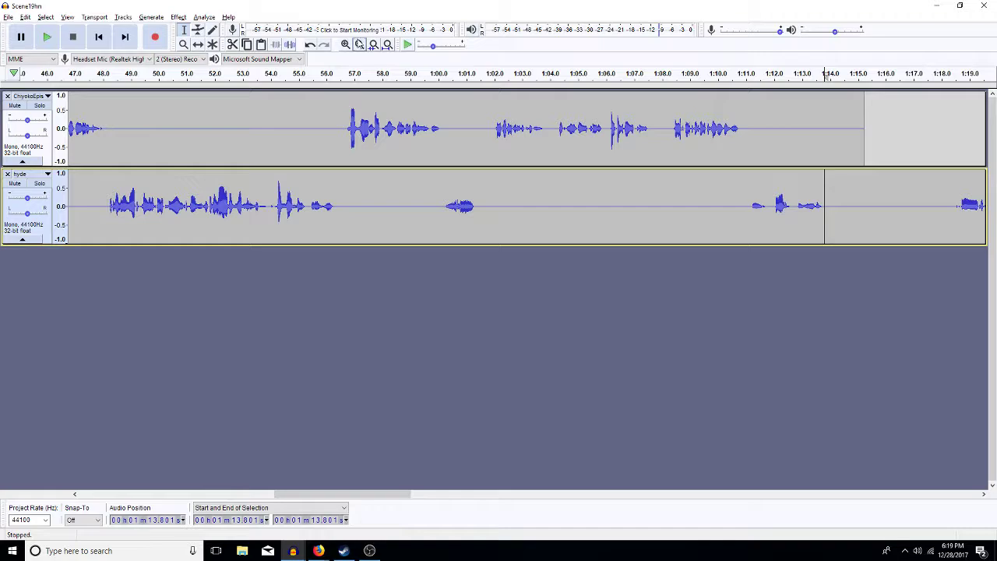
- Play the remaining hyde takes from about 1:18.22, and compare them with the line from about 1:10.94
left_click(359, 44)
left_click(359, 45)
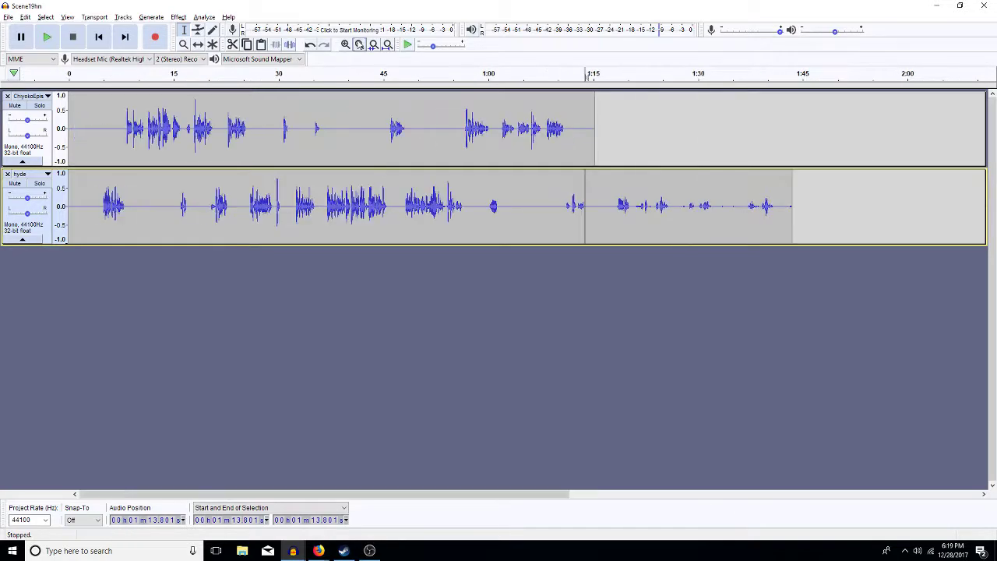
left_click(617, 207)
key("space")
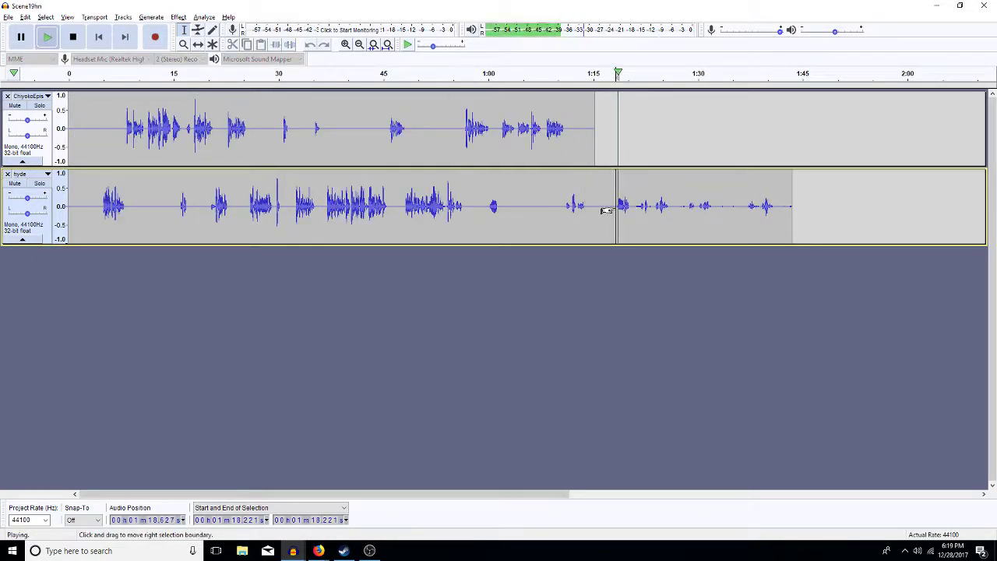
left_click(656, 207)
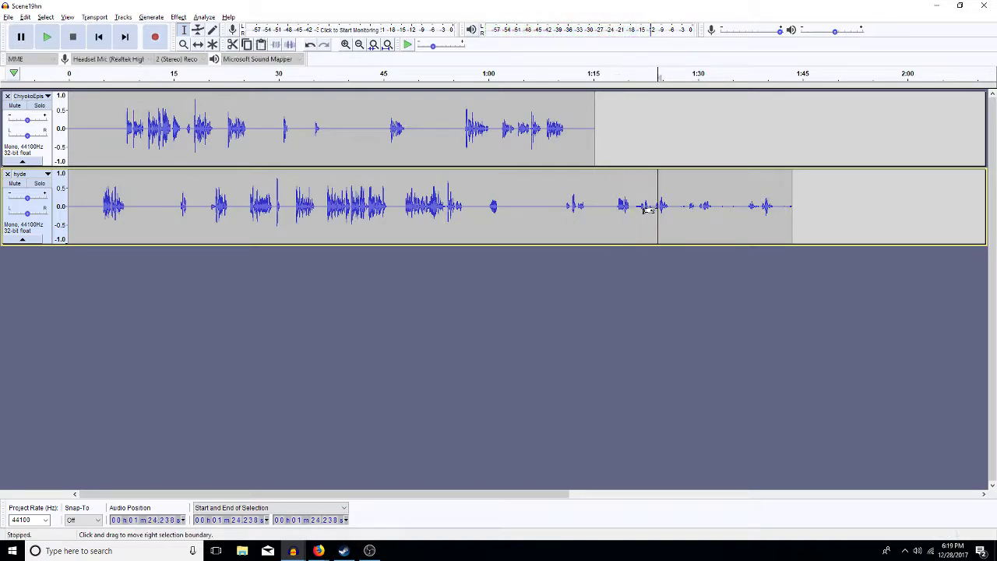
left_click(566, 204)
key("space")
key("space")
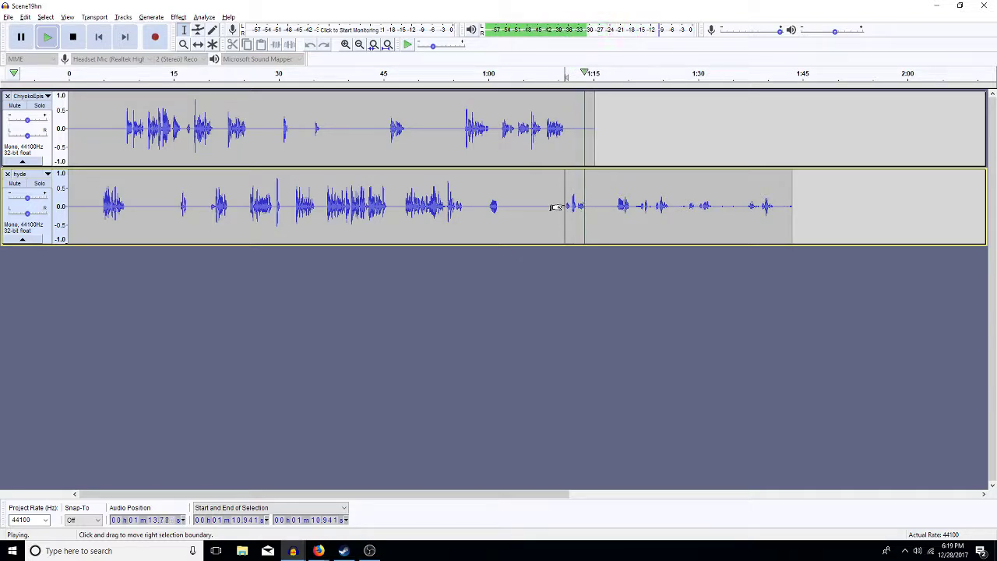
key("space")
- Silence the leftover hyde takes from about 1:16.2 onward and trim the track's end to about 1:18.37
left_click(789, 207)
double_click(687, 238)
left_click_drag(604, 207, 800, 209)
key("ctrl+l")
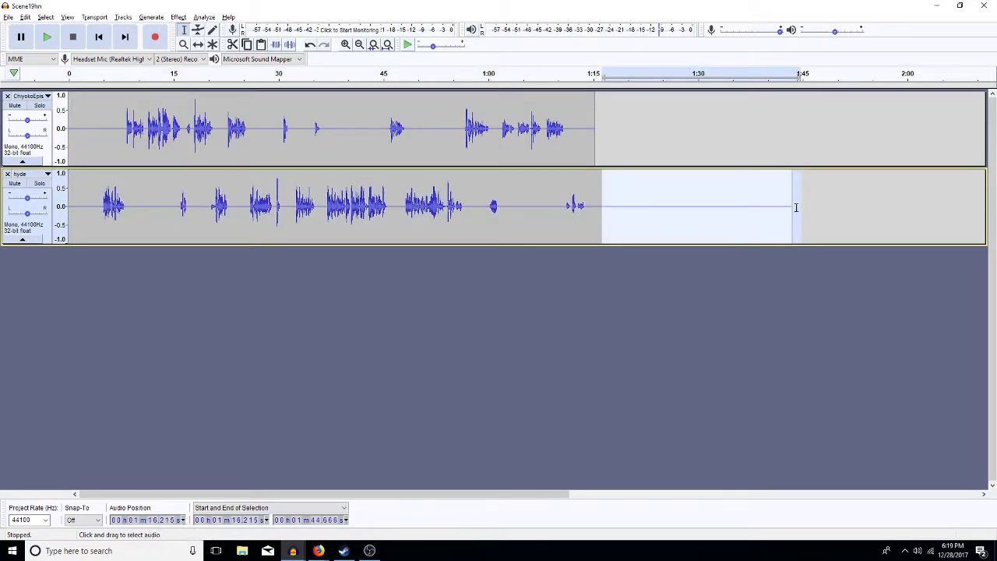
left_click_drag(843, 207, 618, 265)
key("Delete")
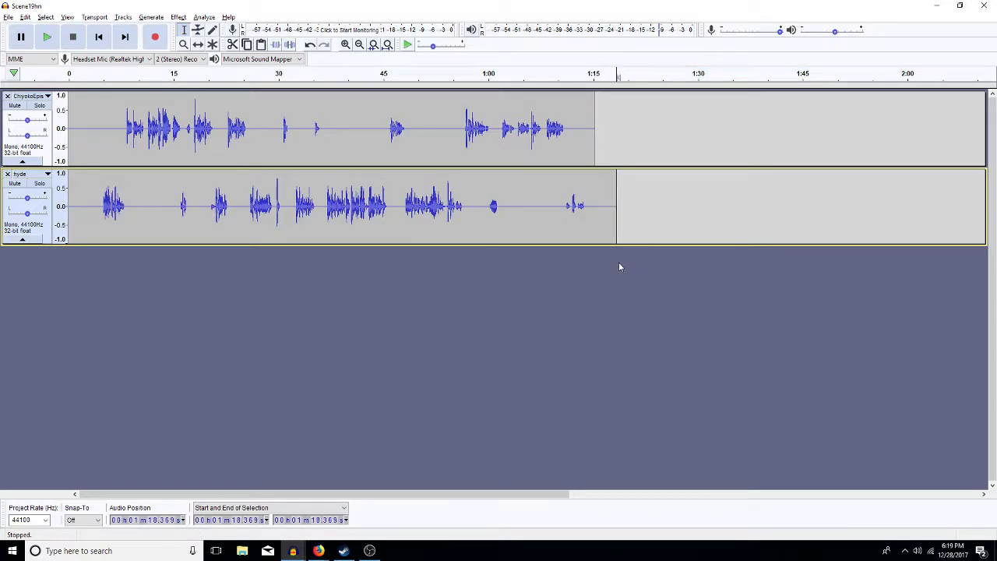
left_click(622, 211)
left_click_drag(622, 211, 585, 223)
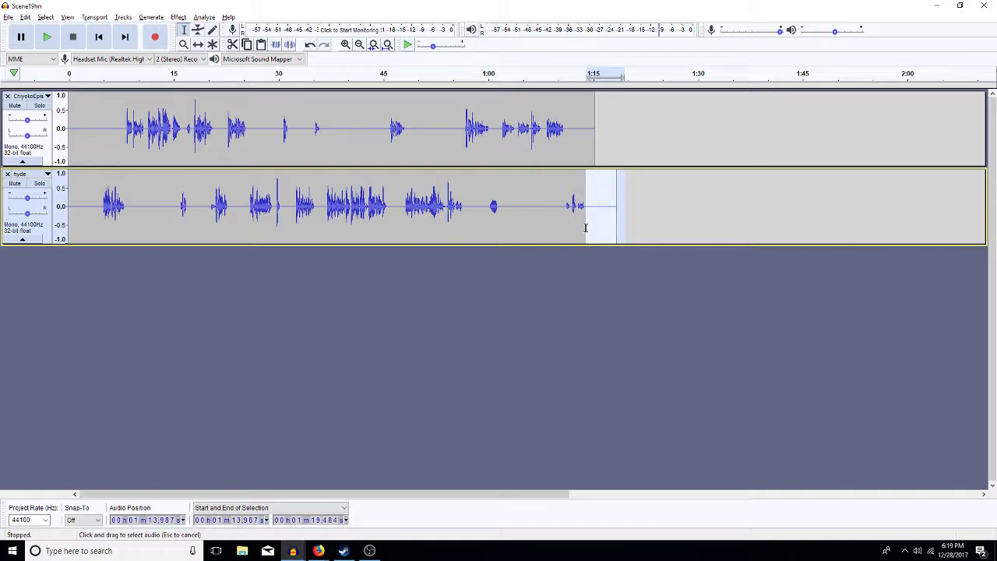
left_click(590, 160)
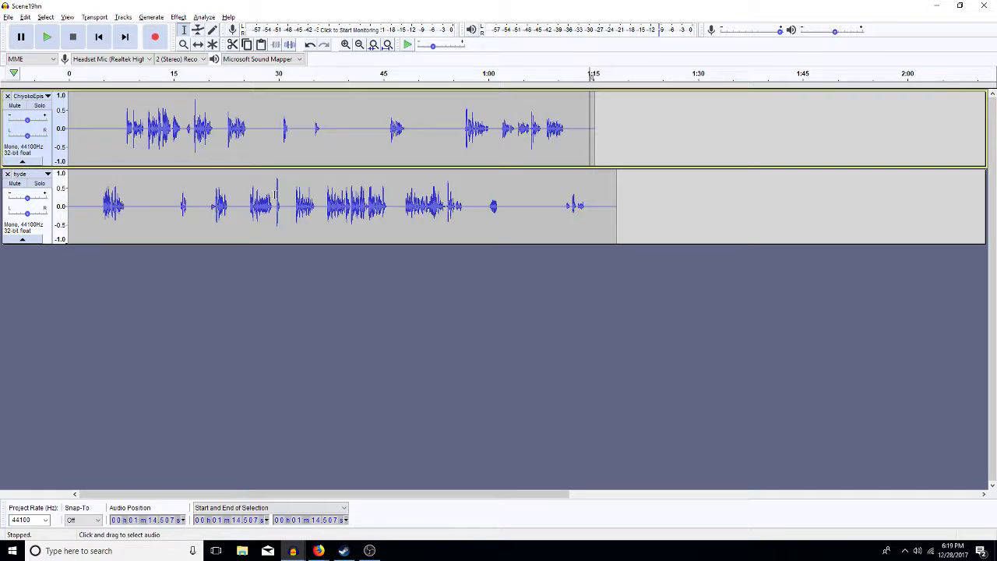
- Amplify the last quiet hyde lines from about 59.62 seconds to 1:15.24
double_click(265, 212)
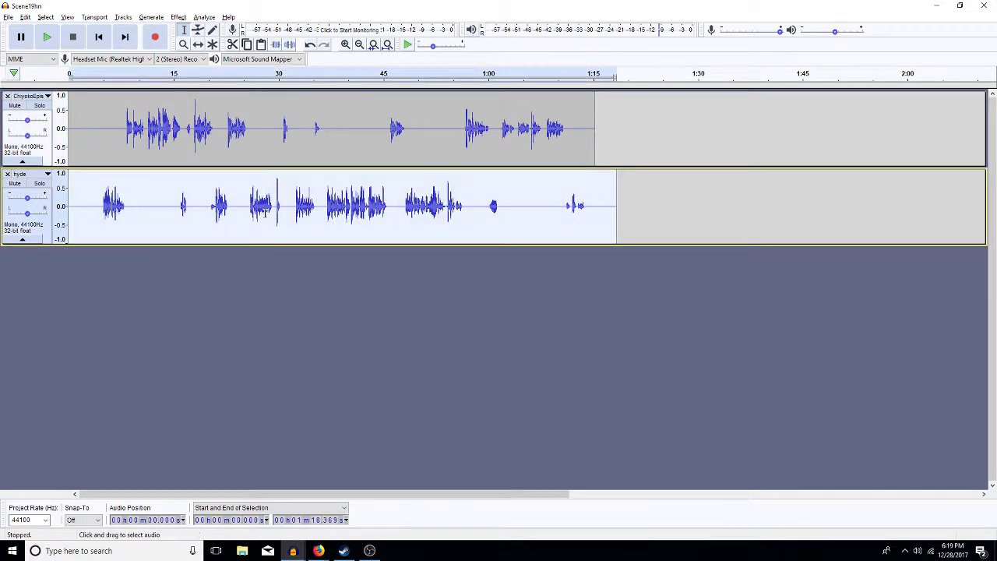
key("ctrl+e")
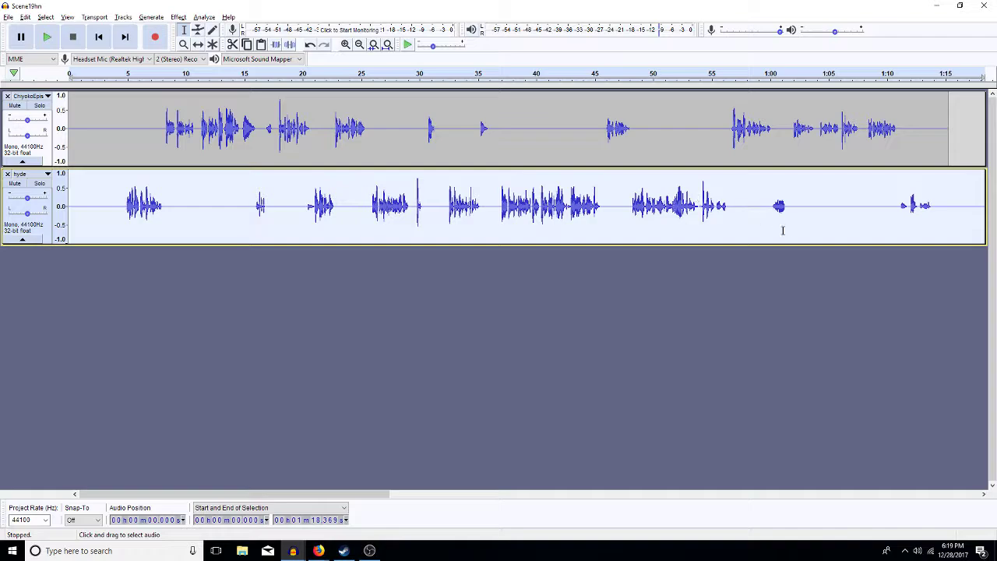
left_click_drag(765, 225, 943, 231)
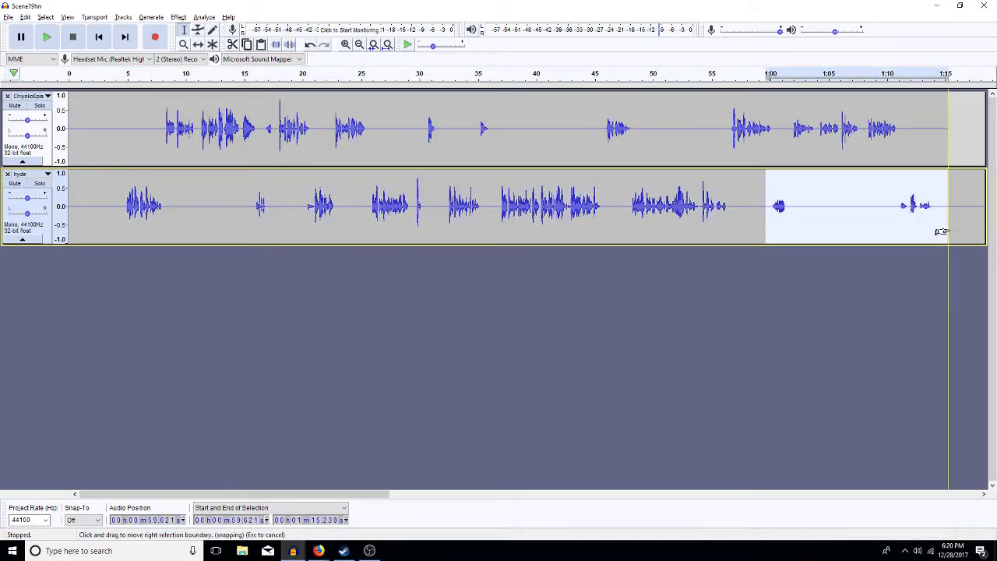
key("ctrl+r")
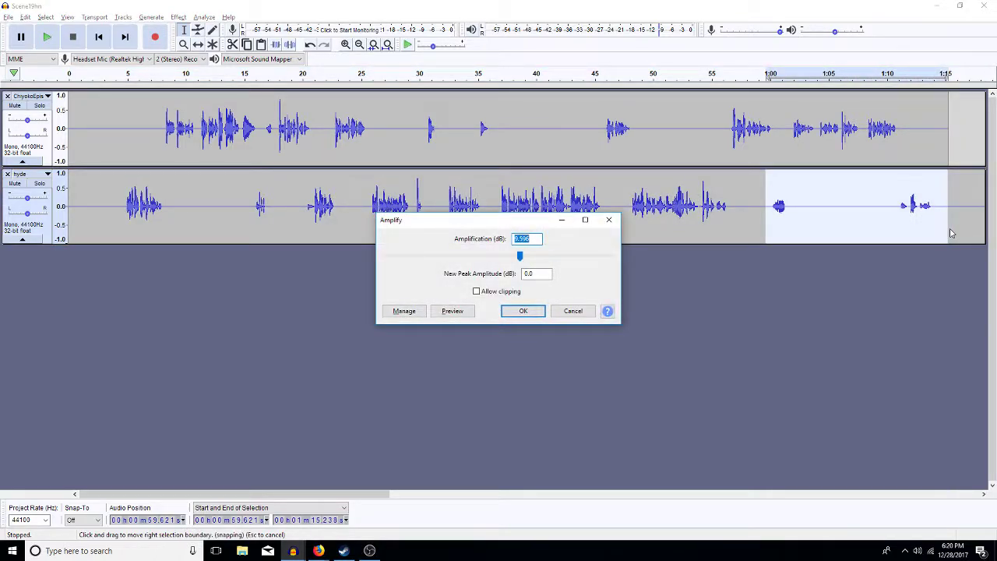
type("8")
key("Return")
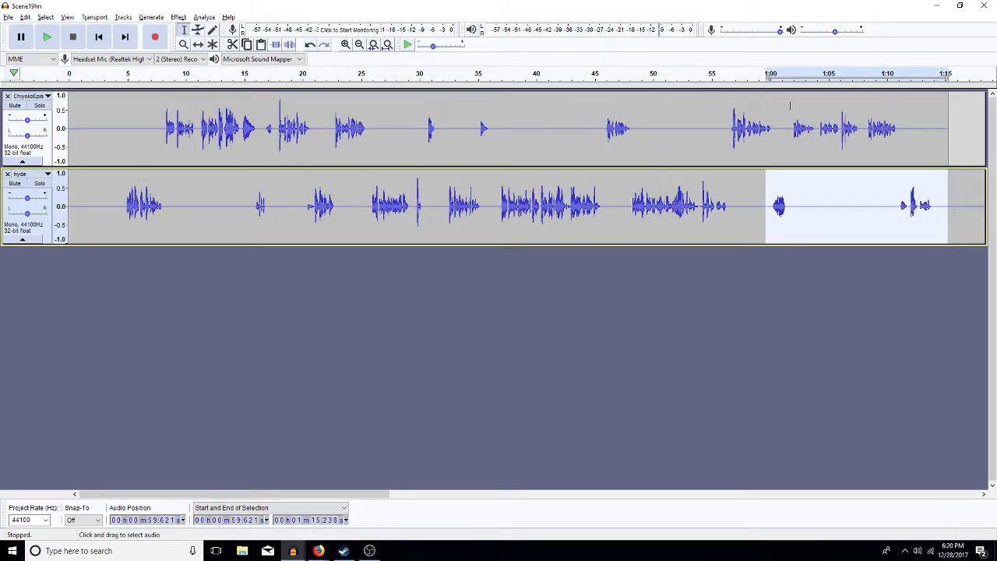
- Amplify the last ChiyokoEpis lines from about 1:01.49 to 1:11.53
left_click_drag(906, 126, 788, 146)
key("alt+c")
key("a")
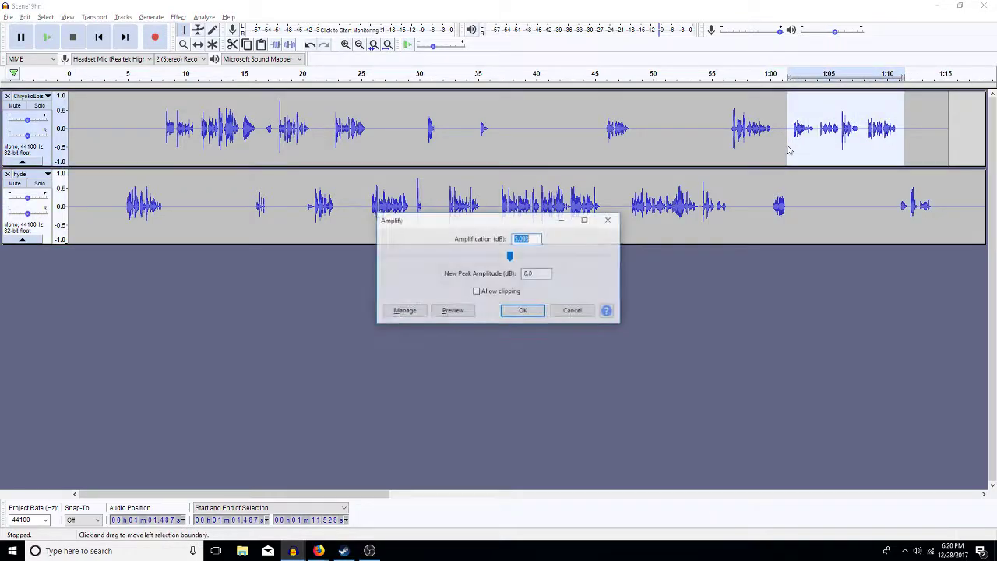
key("Escape")
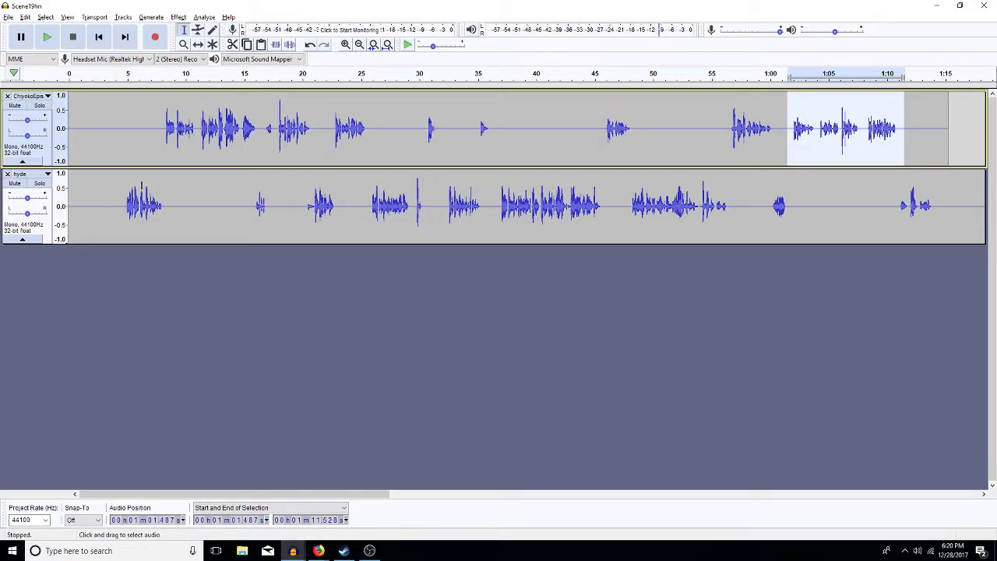
- Play both tracks from about 4.2 seconds, and pan hyde to the left and ChiyokoEpis slightly less to the left
left_click(118, 154)
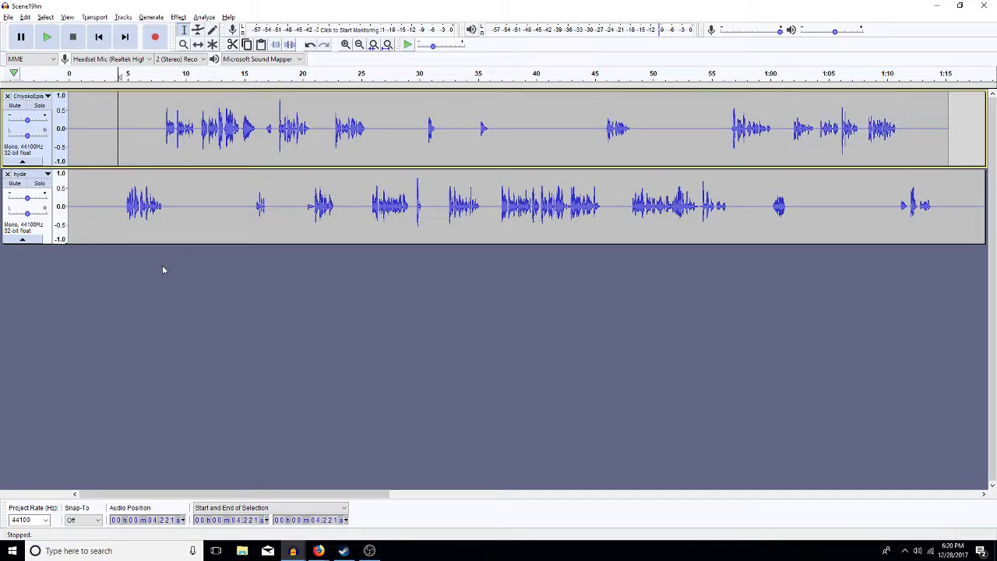
key("space")
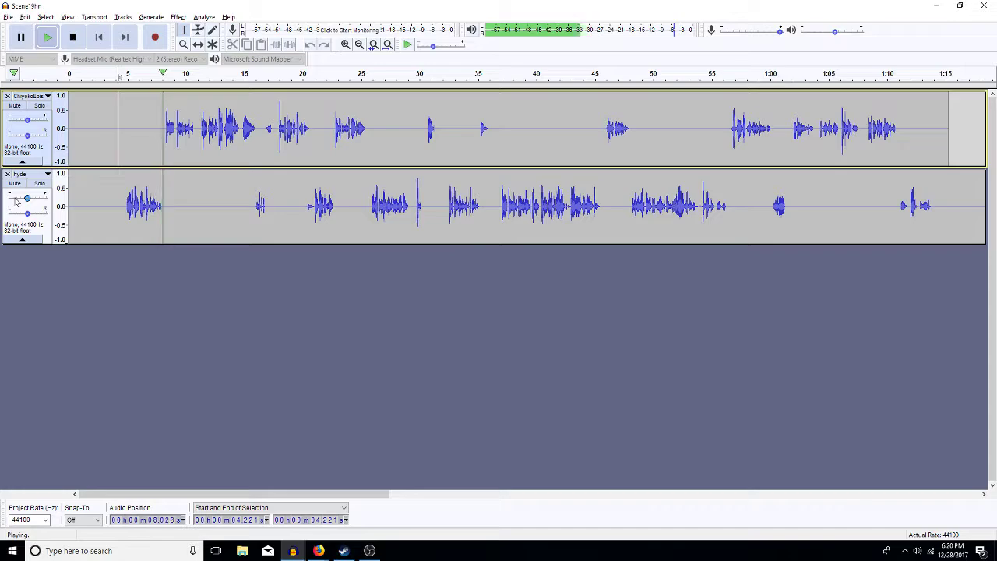
left_click_drag(26, 215, 18, 212)
left_click_drag(27, 138, 22, 137)
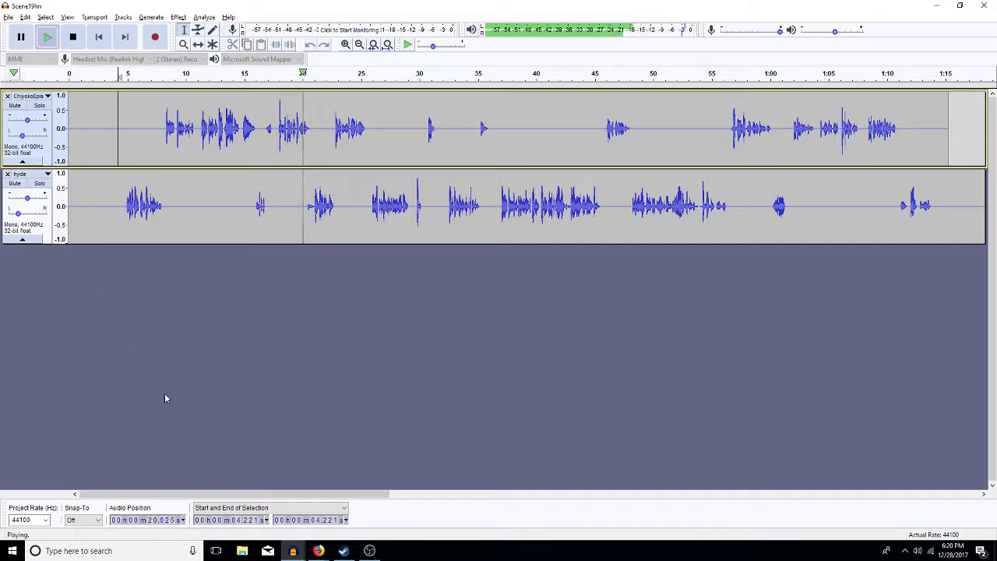
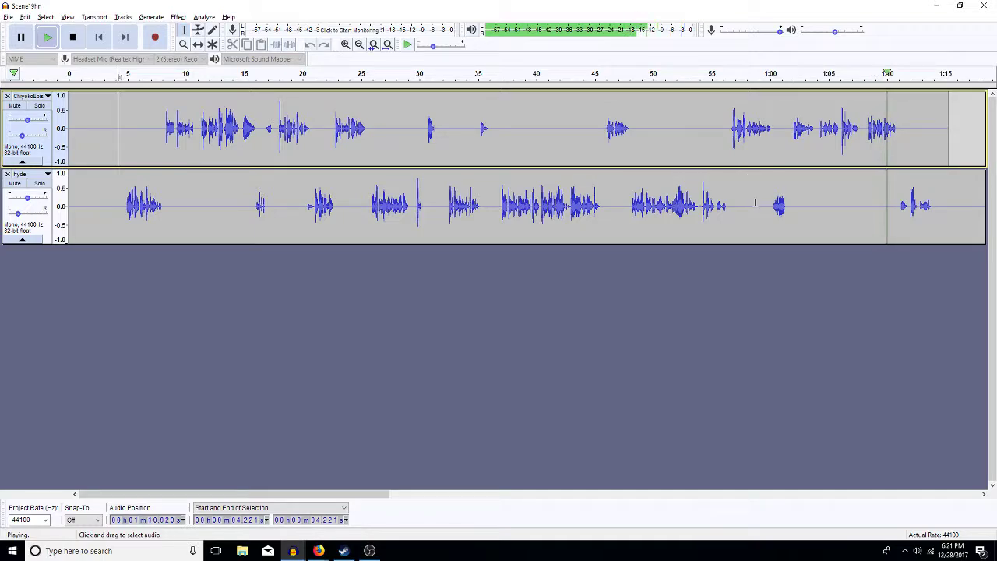
- Delete the short pause before ChiyokoEpis's last line, just before about 1:08.06, from both tracks
left_click(864, 158)
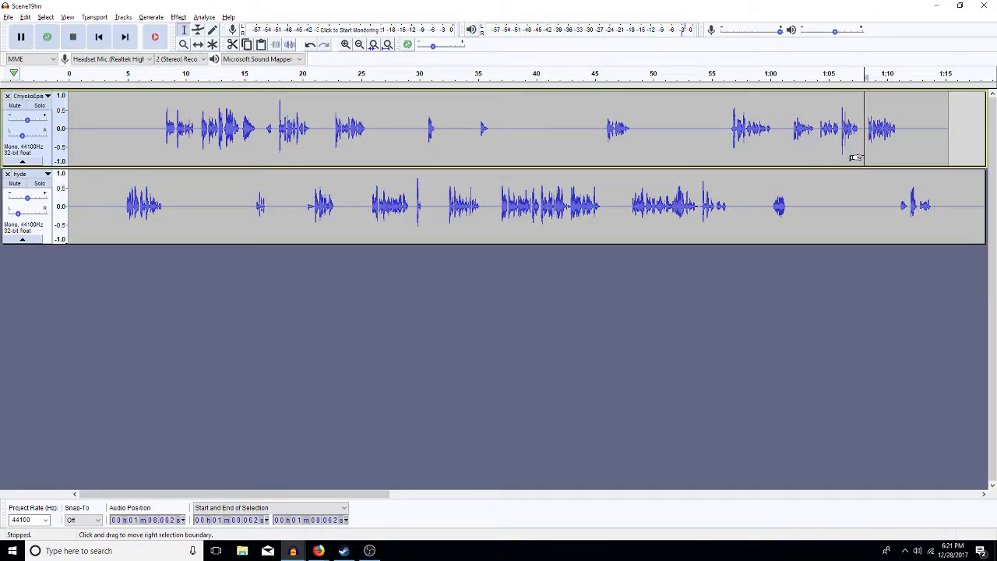
key("shift+Down")
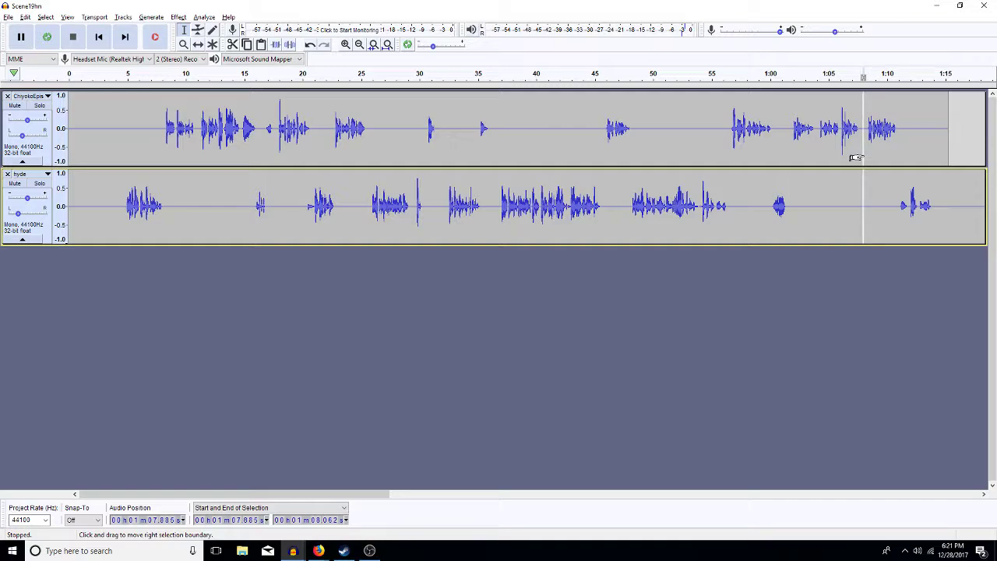
key("Delete")
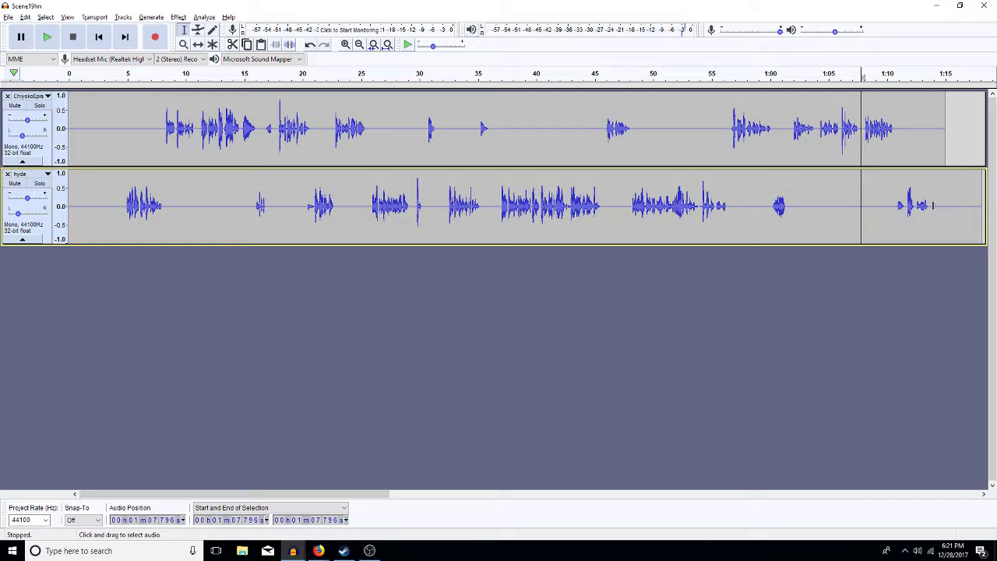
left_click_drag(930, 205, 992, 219)
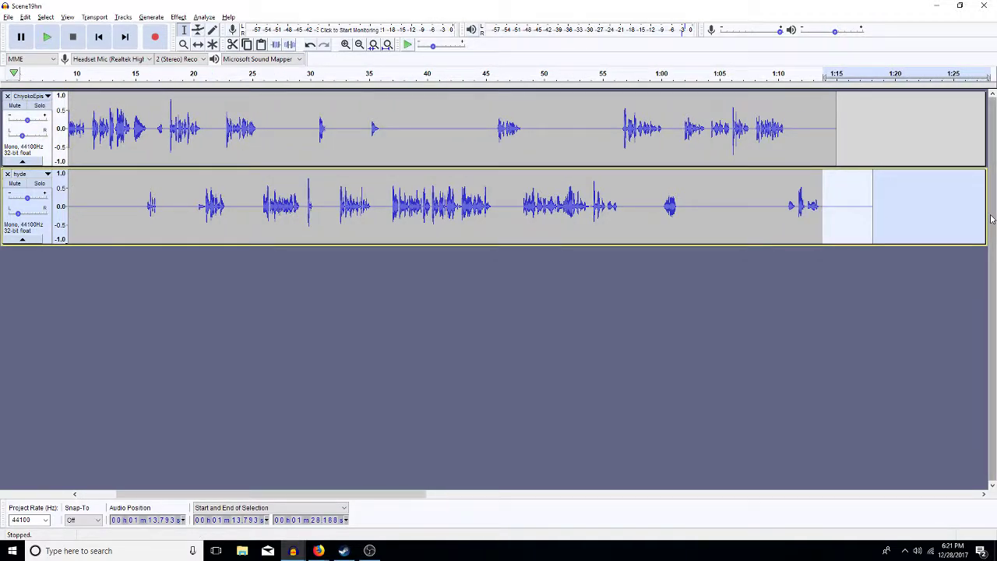
left_click_drag(652, 182, 663, 183)
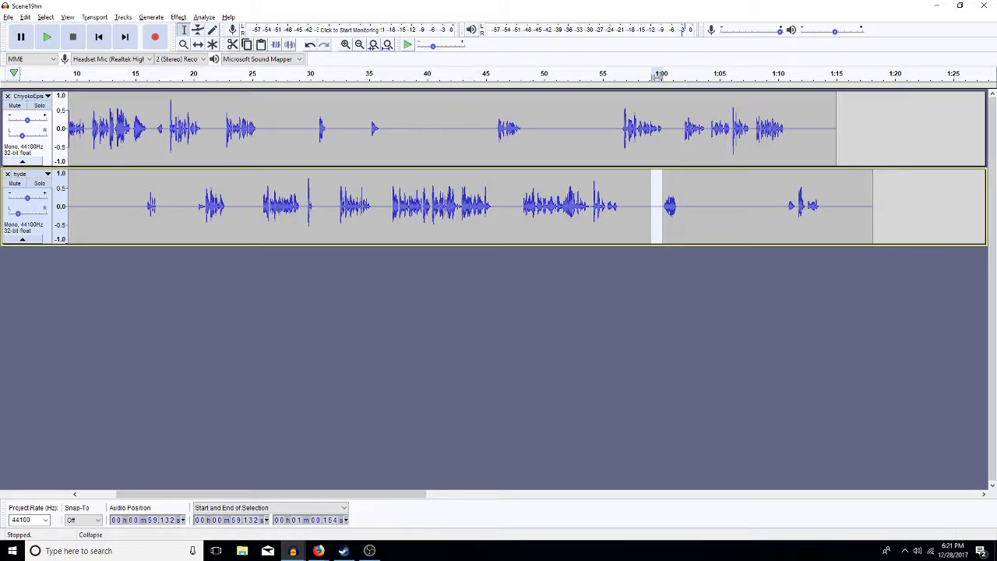
- Save the project under the new name Scene19hnedited in the Scene19 folder
left_click(7, 17)
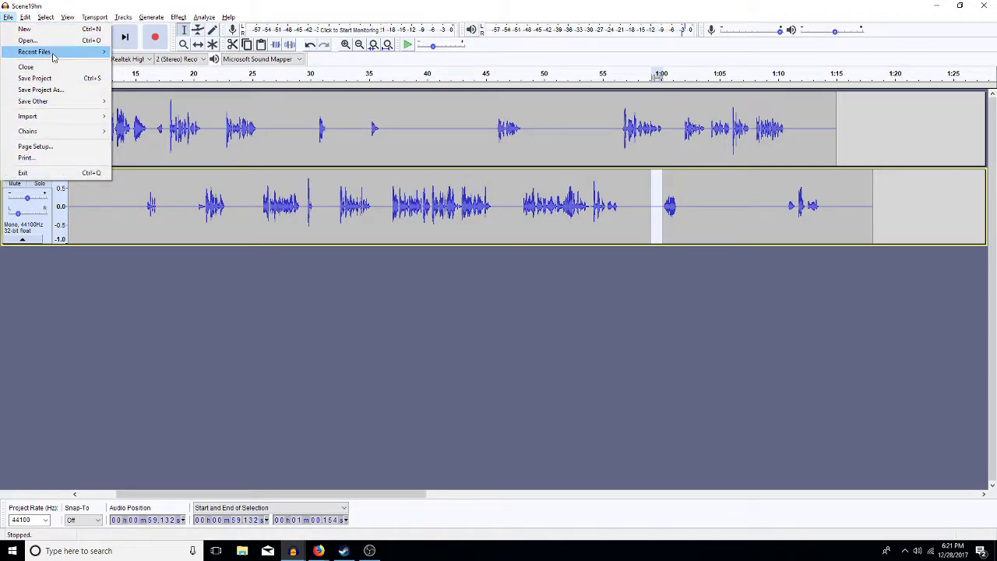
left_click(46, 89)
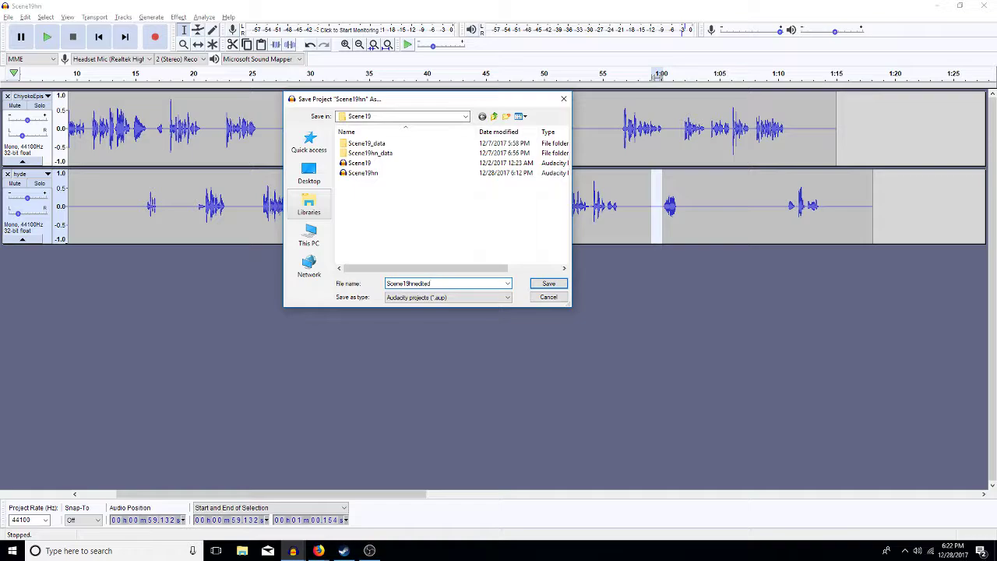
key("Return")
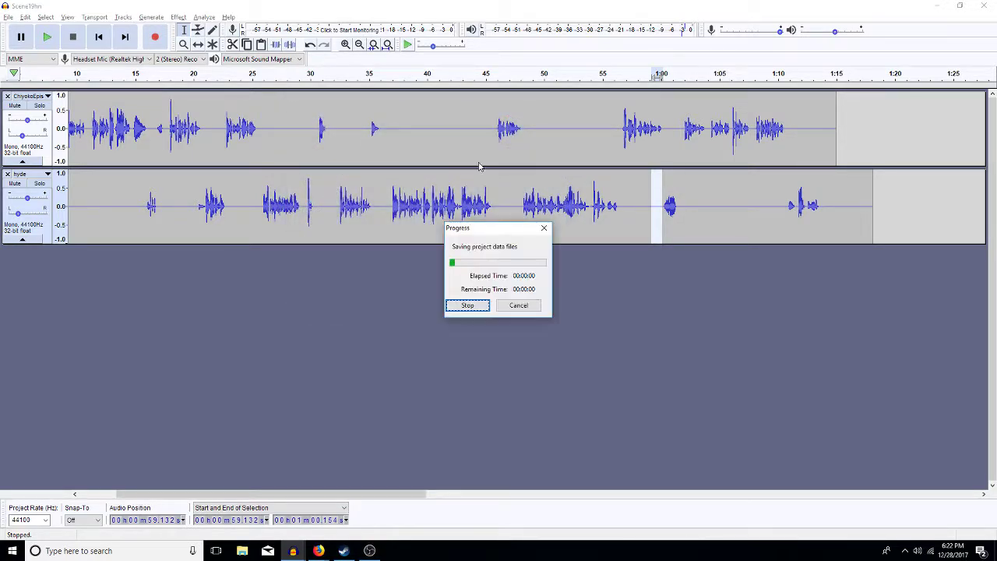
left_click(387, 45)
left_click(661, 203)
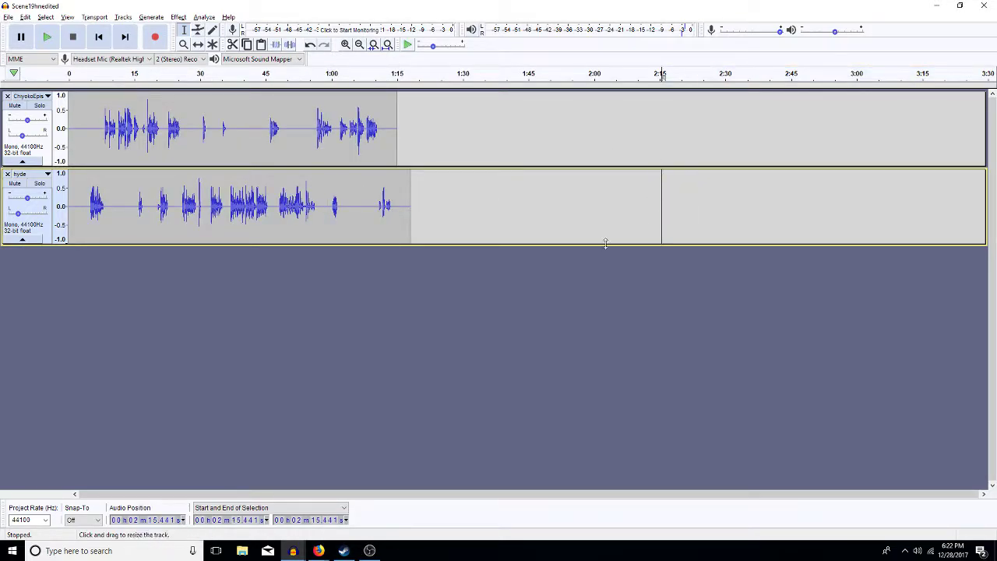
- Open the recent project Scene17hnedited and check the pan settings of its hyde and ChiyokoEpis tracks
left_click(8, 17)
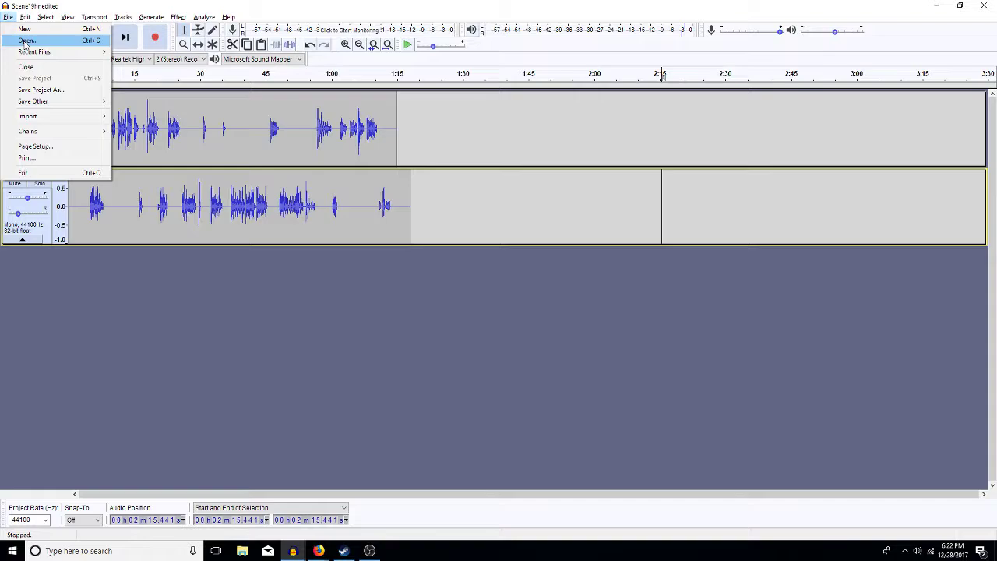
mouse_move(31, 52)
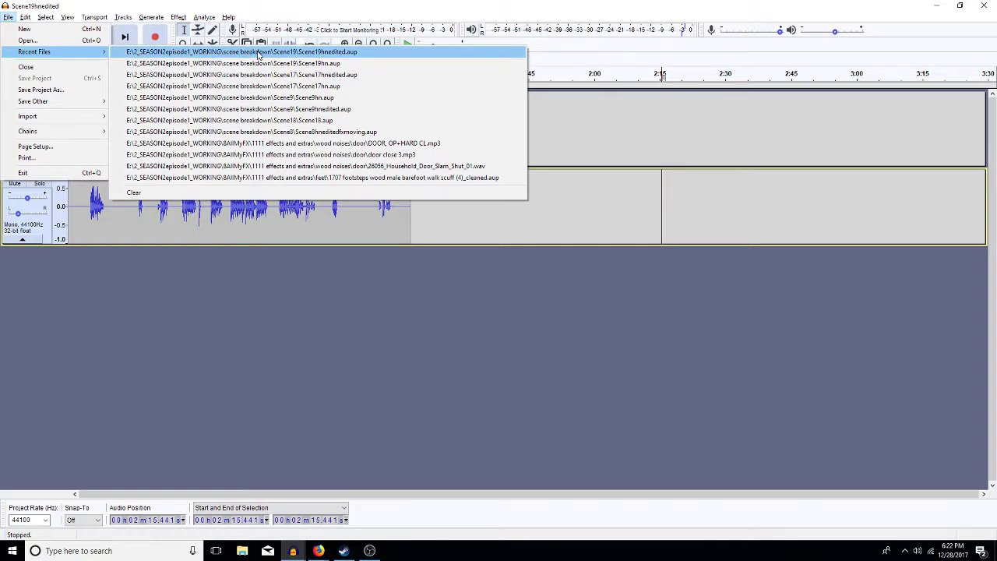
left_click(293, 75)
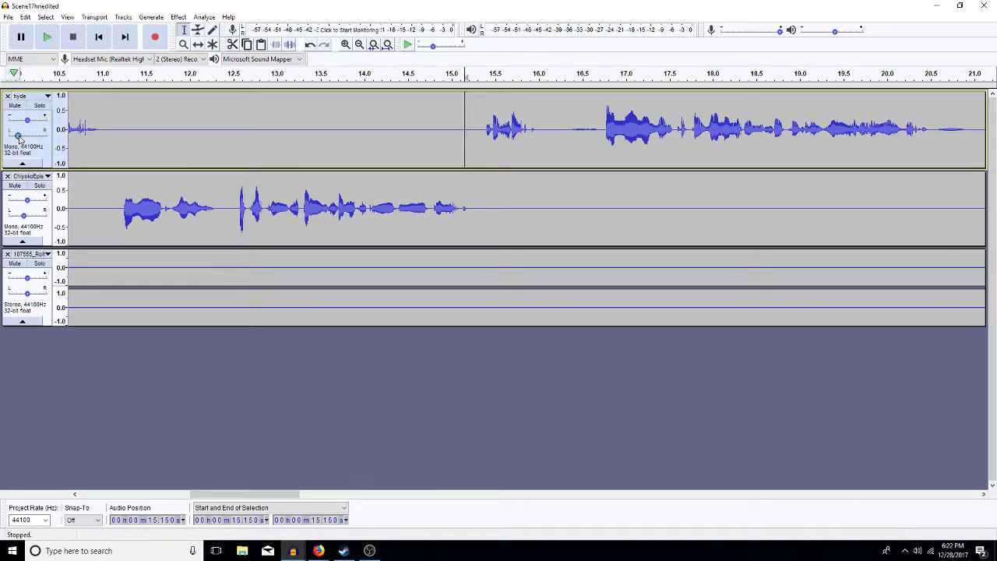
left_click(24, 217)
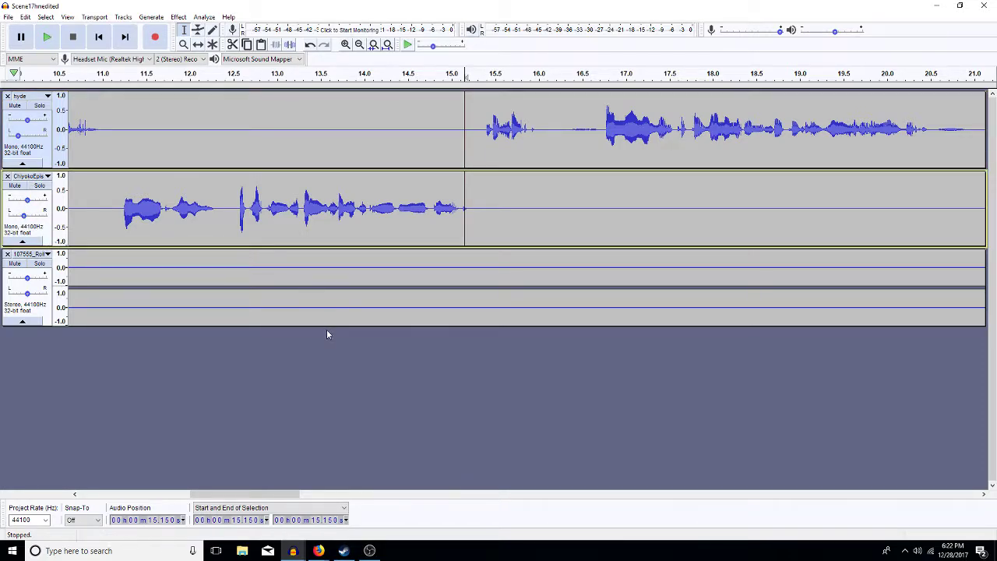
- Copy the whole 107555_Roll background track from Scene17hnedited into Scene19hnedited, and close Scene17hnedited without saving
double_click(342, 281)
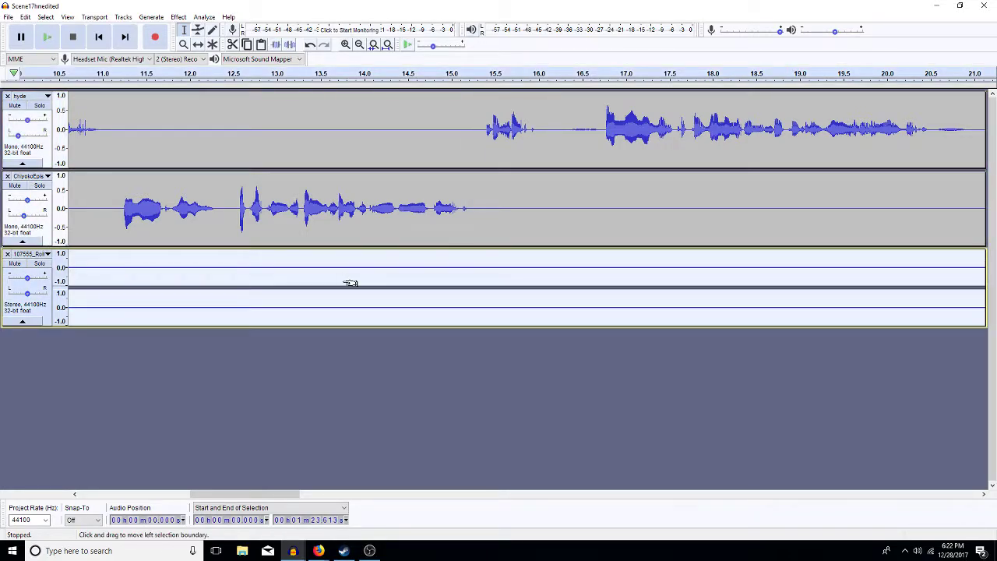
left_click(986, 5)
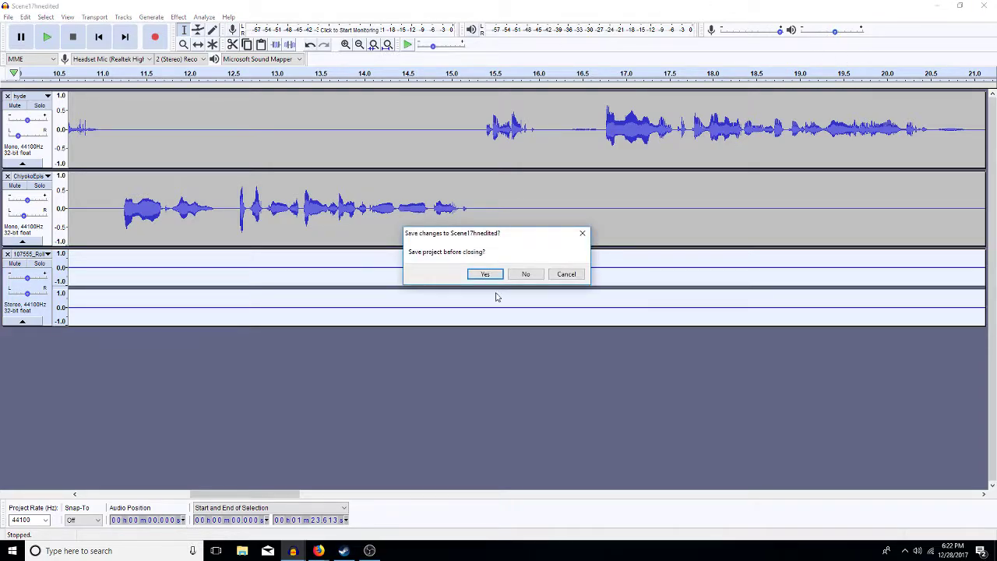
left_click(526, 274)
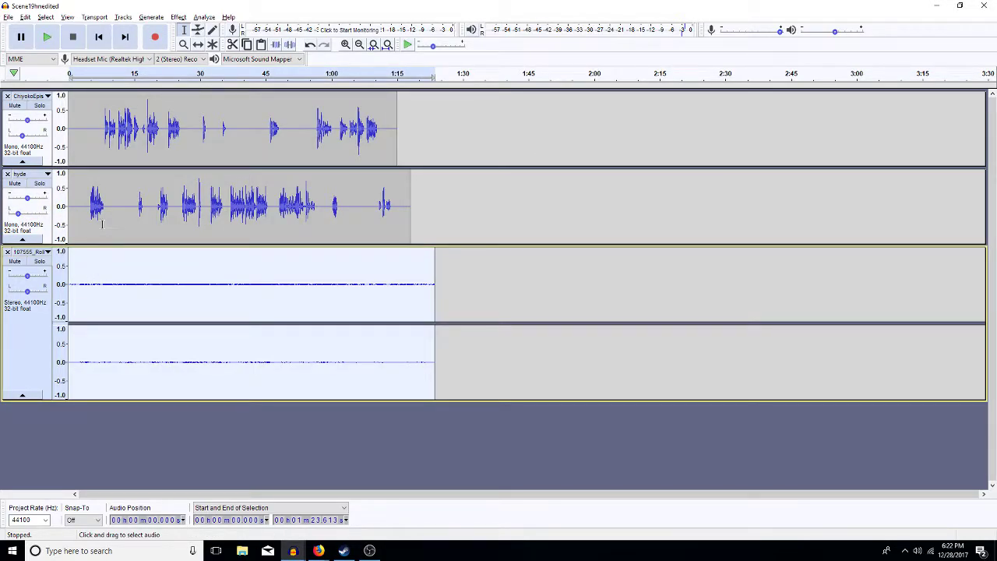
- Reduce ChiyokoEpis's left pan to match Scene17hnedited, and play the mix from about 4.4 seconds
left_click(18, 213)
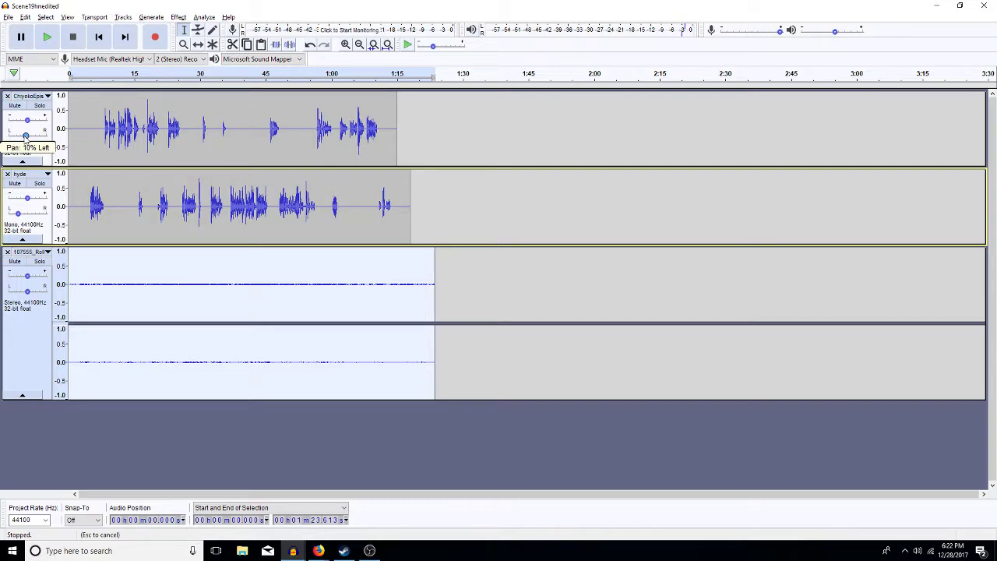
left_click(24, 138)
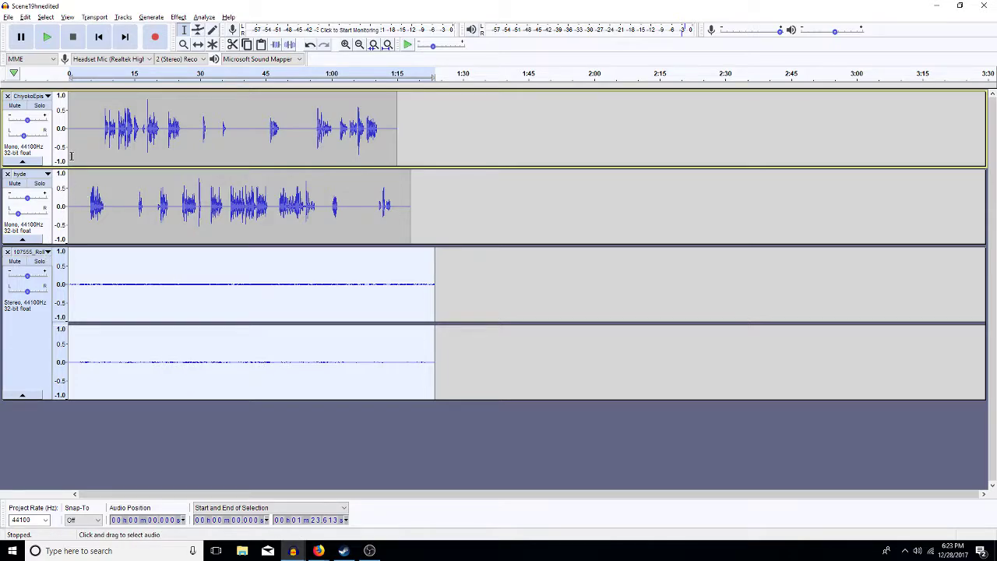
left_click(88, 215)
key("space")
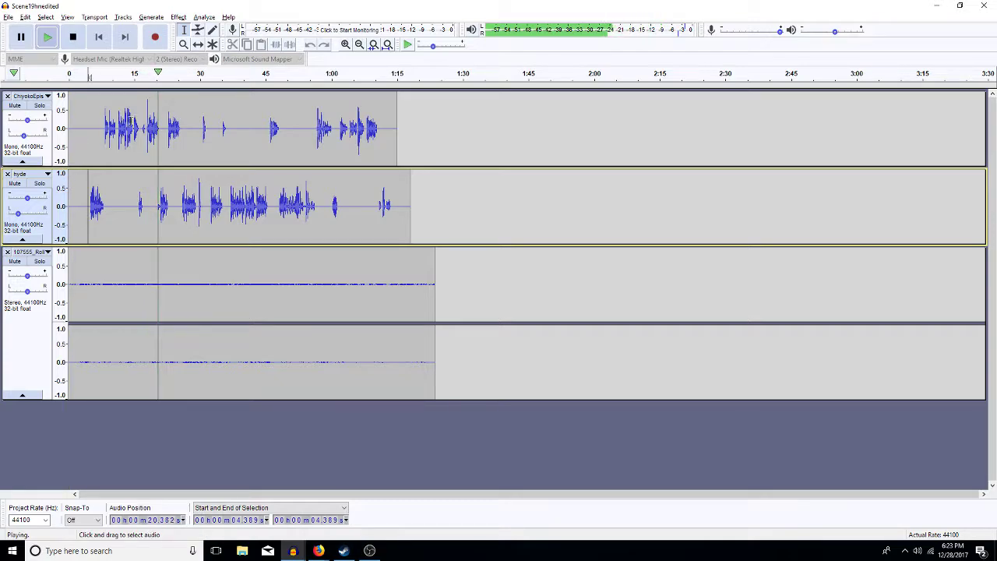
left_click(152, 143)
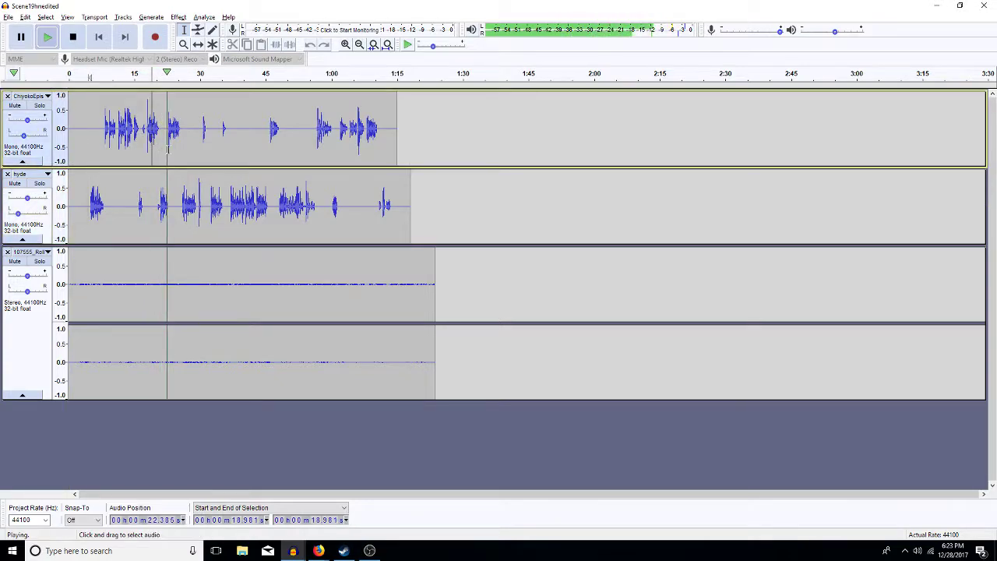
- Replay the hyde line from about 26.99 seconds and isolate the stretch from about 27.54 to 27.76 seconds
left_click(350, 45)
left_click(350, 45)
left_click(349, 45)
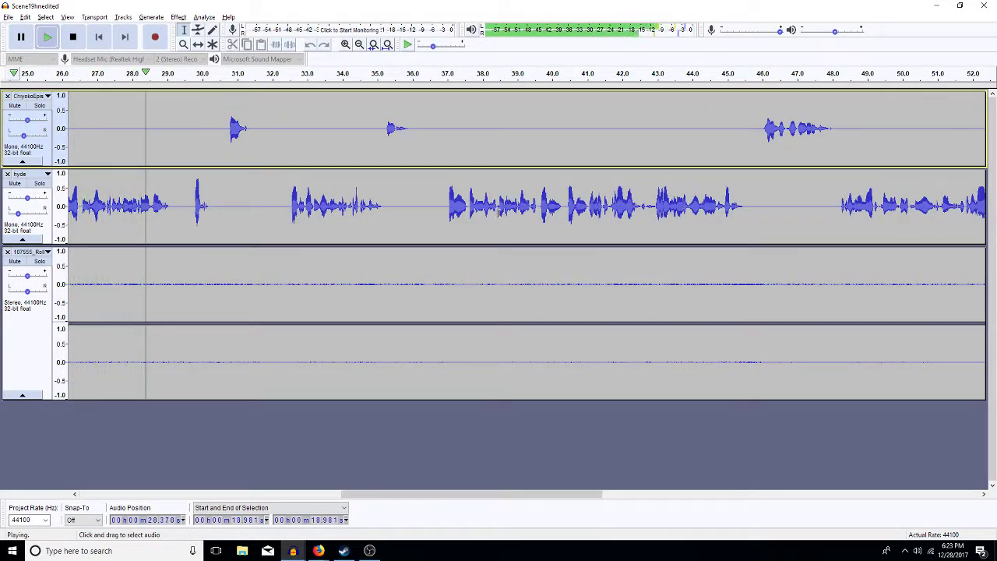
left_click(96, 219)
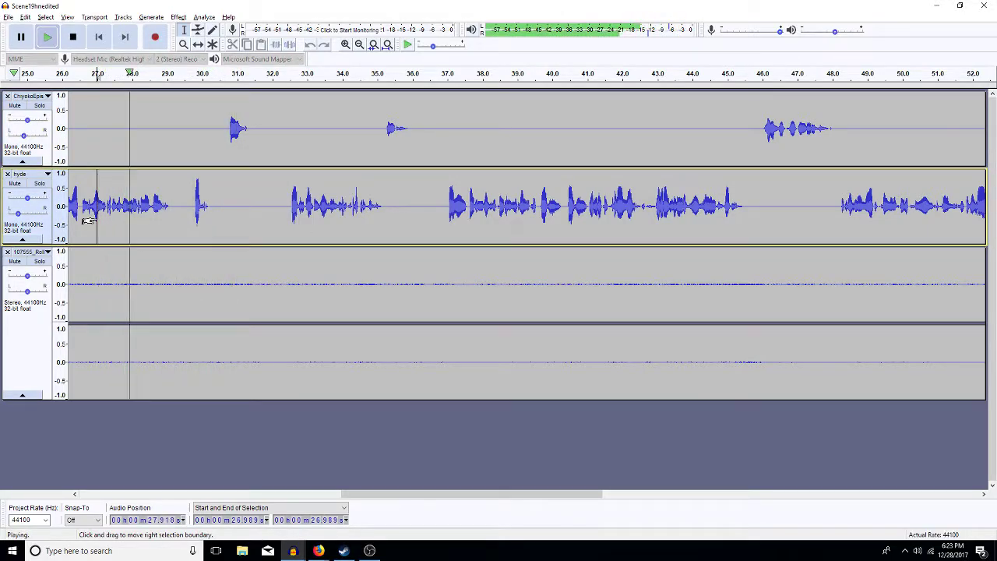
key("space")
left_click_drag(116, 222, 124, 223)
key("space")
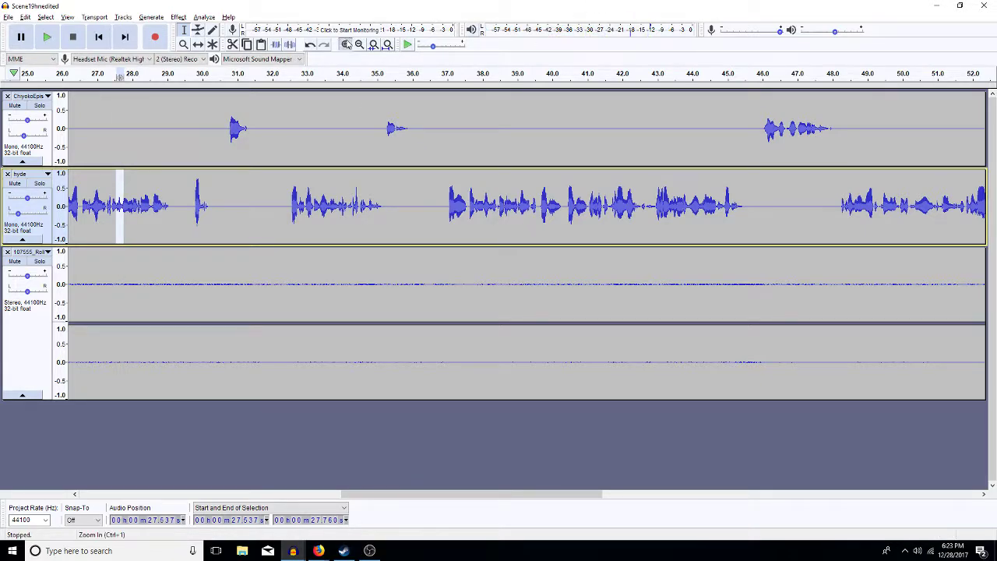
- Listen closely to hyde from about 27.40 to 27.91 seconds, and to the short sound from 27.60 to 27.66 seconds
left_click(346, 45)
left_click(346, 44)
left_click(348, 45)
key("space")
left_click(674, 185)
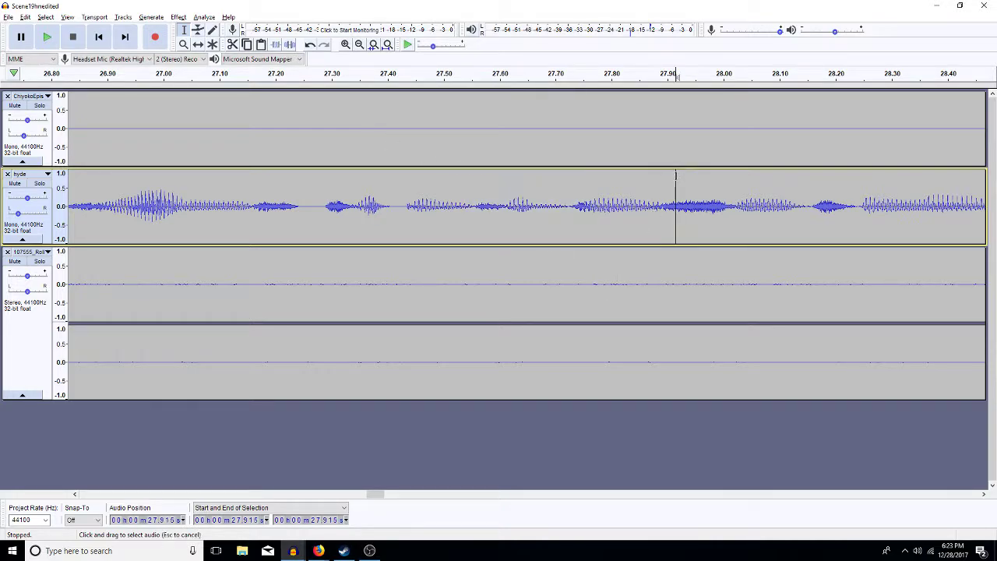
left_click_drag(674, 184, 391, 230)
key("space")
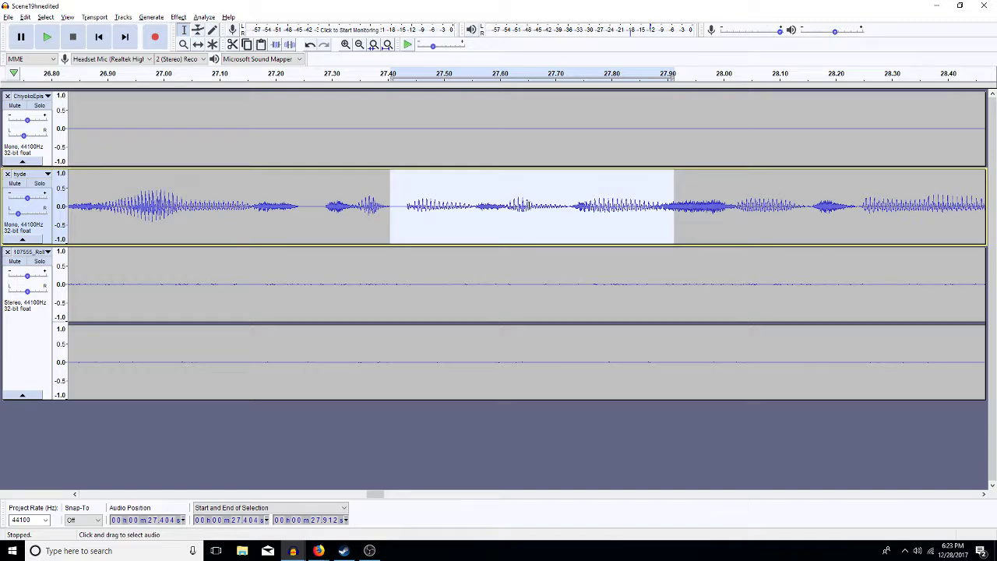
left_click_drag(532, 205, 501, 207)
key("space")
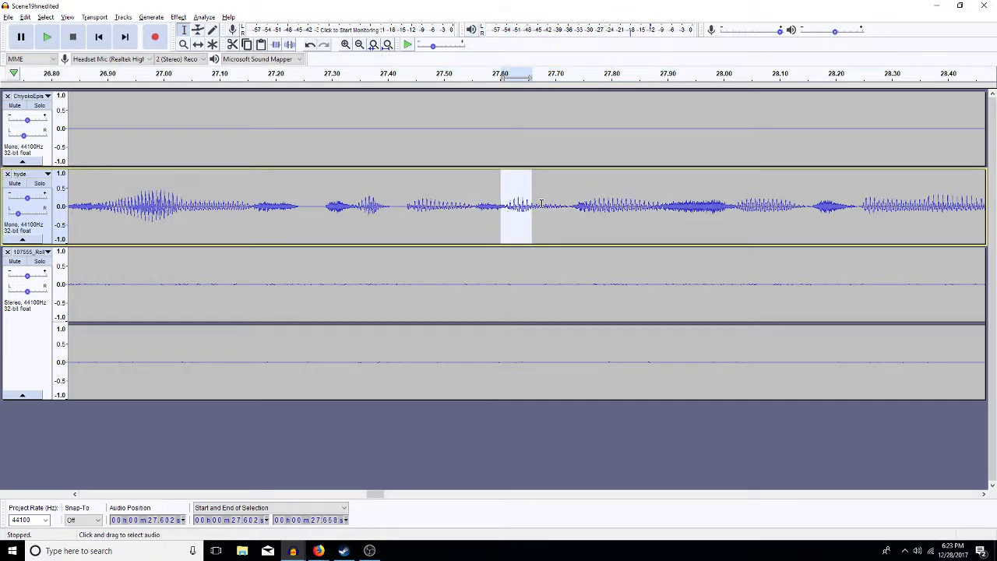
- Apply a 300 Hz High Pass Filter with 6 dB rolloff to hyde from about 27.56 to 27.73 seconds
left_click_drag(570, 204, 476, 225)
key("space")
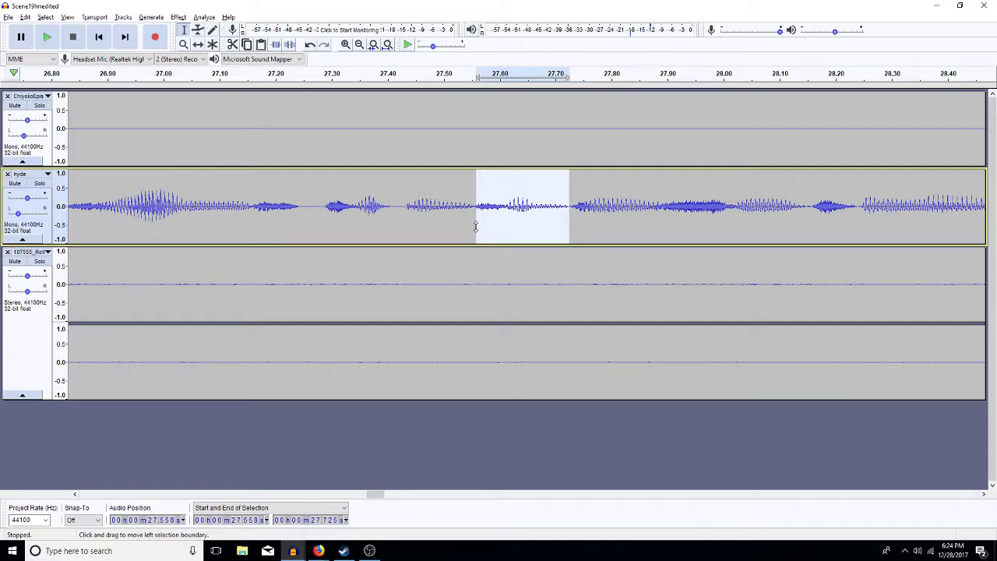
key("ctrl+r")
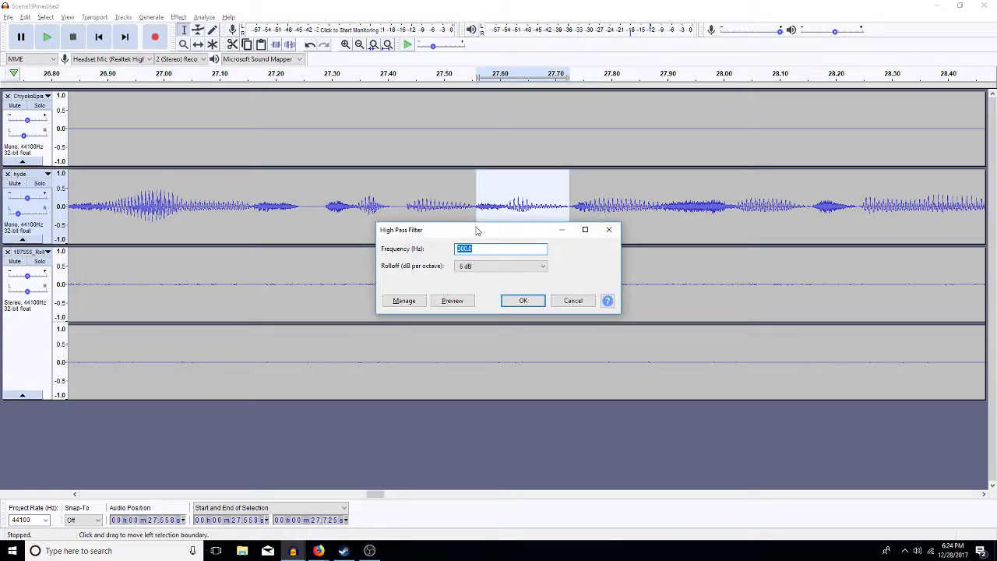
key("Return")
left_click(193, 199)
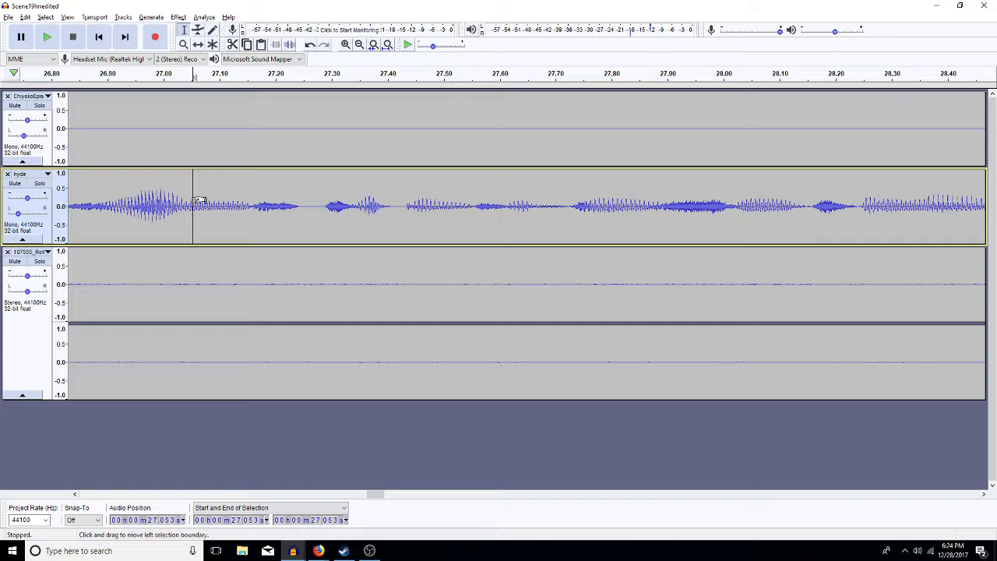
- Play the mix from about 27.05 seconds past the last hyde line, and briefly from about 4.86 seconds
key("space")
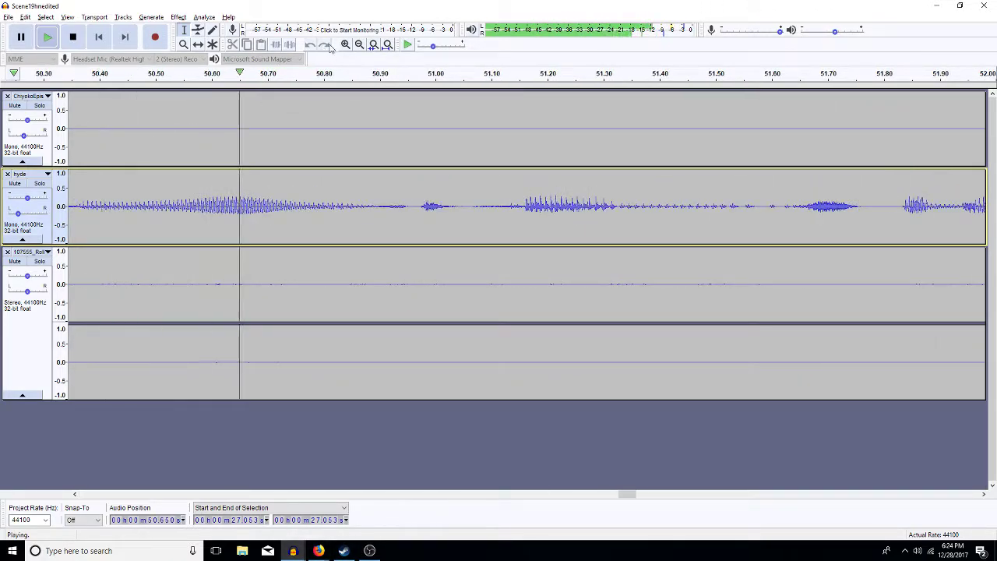
left_click(358, 45)
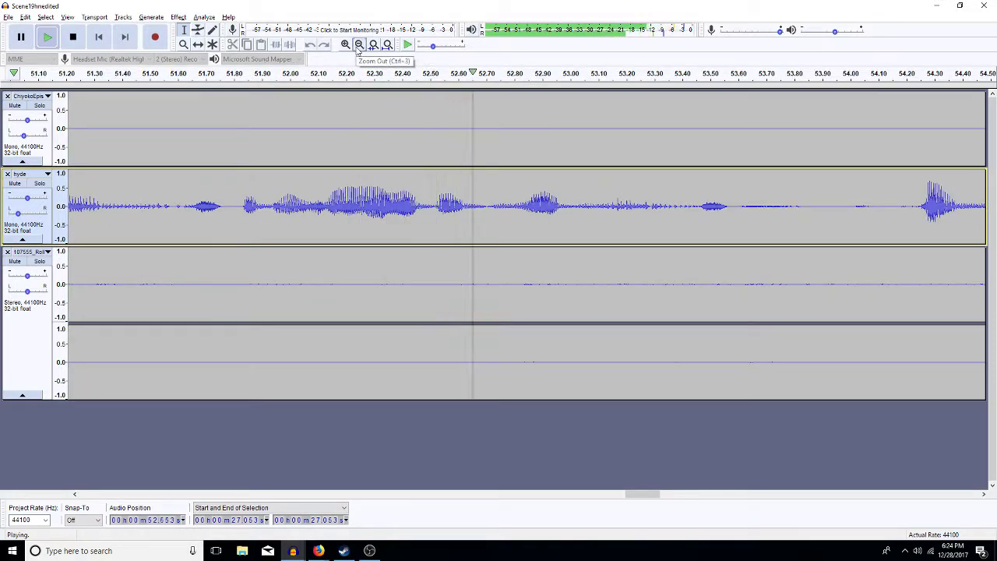
left_click(359, 45)
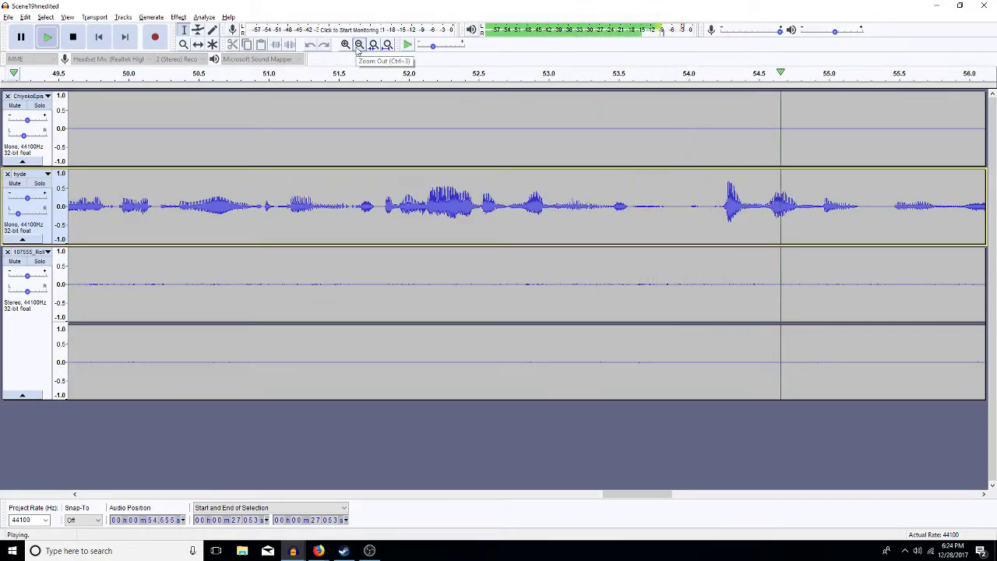
left_click(358, 45)
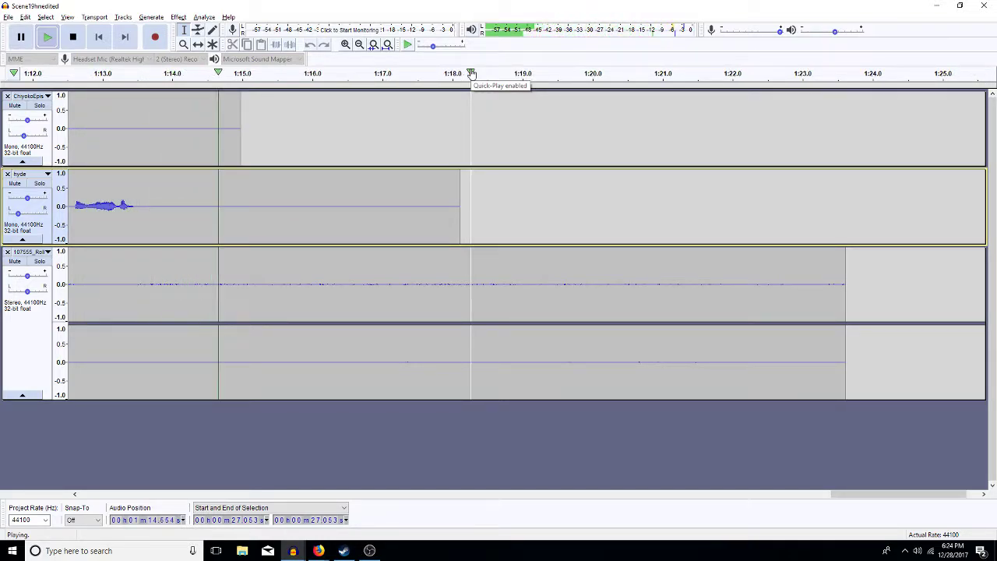
key("space")
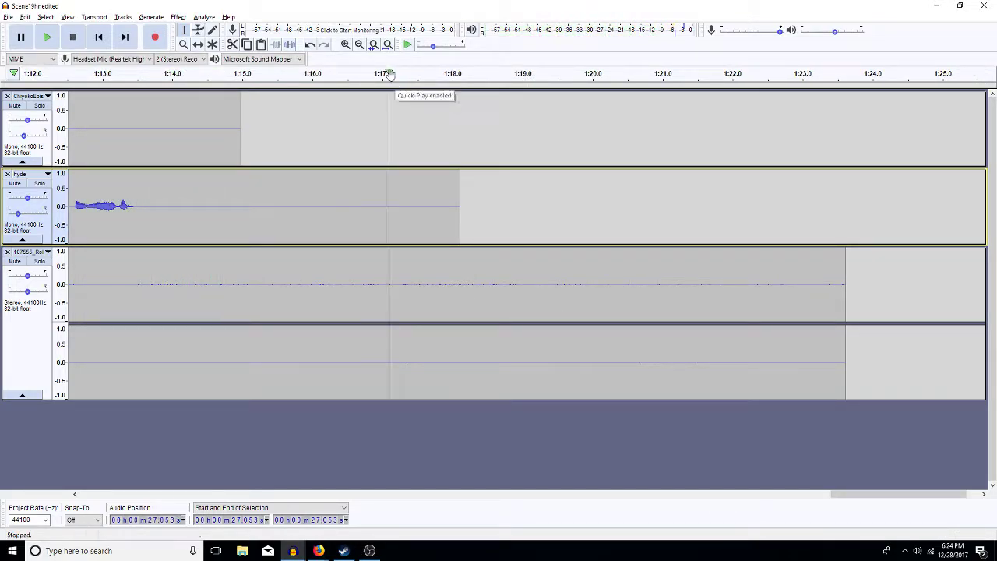
left_click(387, 44)
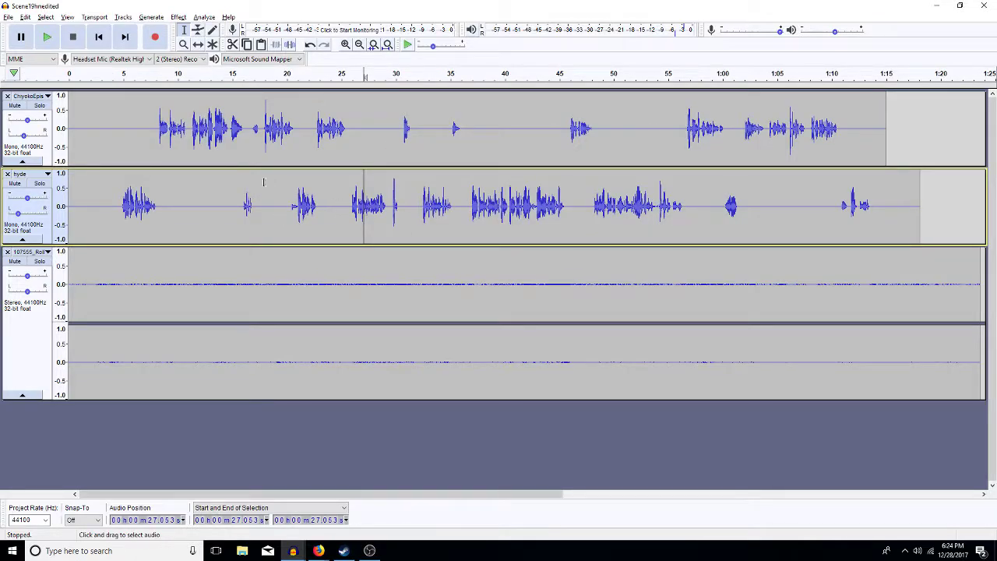
left_click(122, 204)
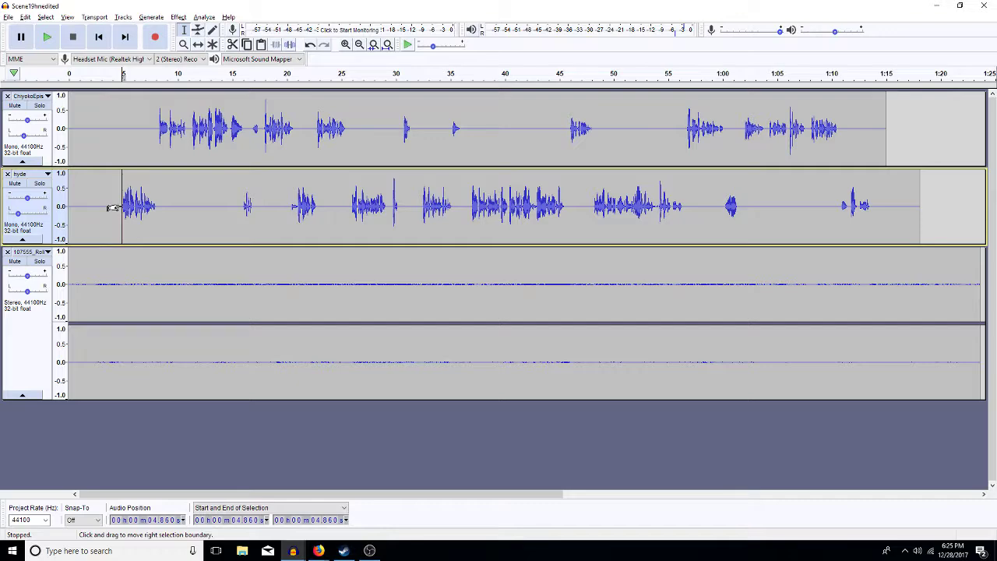
key("space")
key("space")
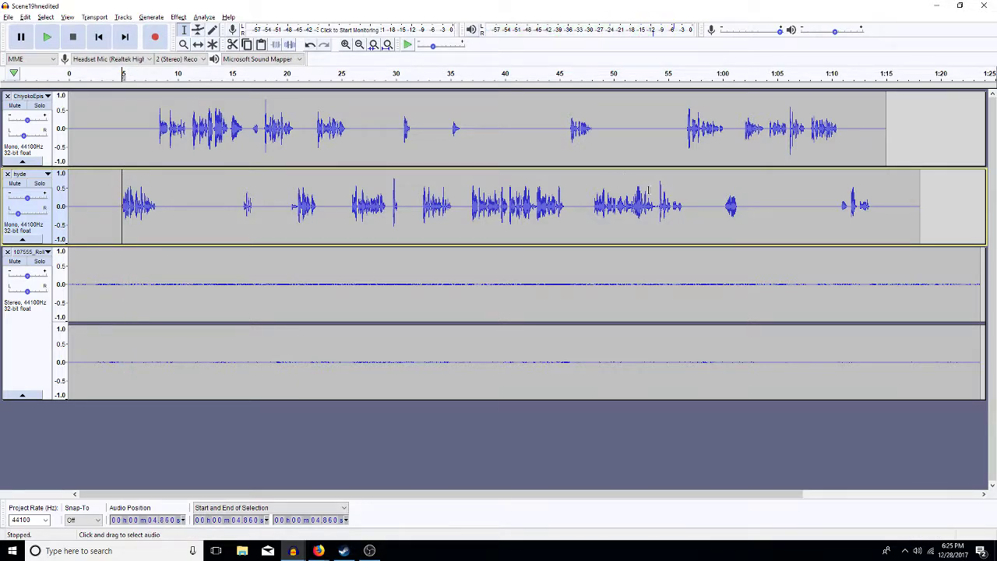
left_click_drag(688, 217, 514, 195)
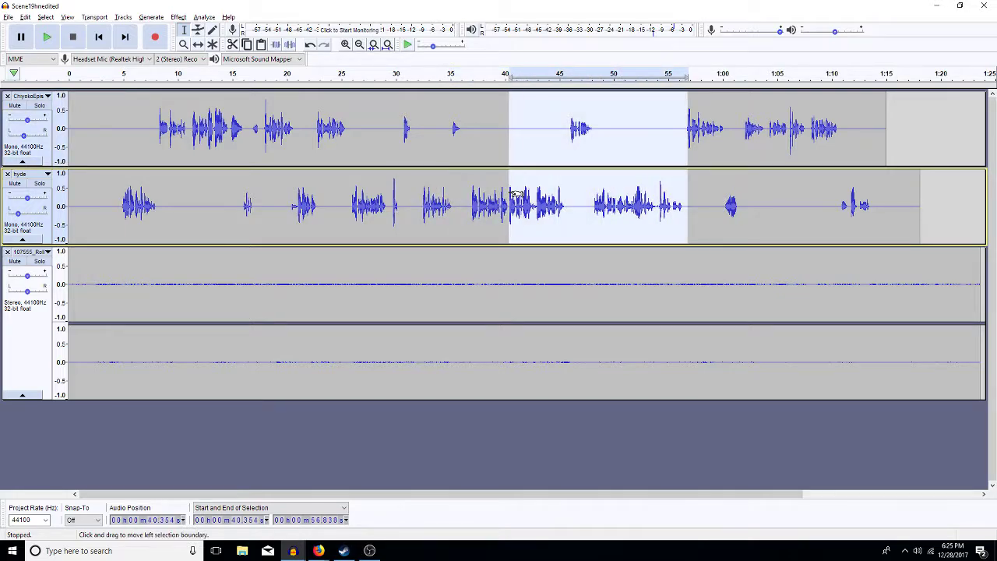
left_click(513, 195)
left_click_drag(684, 207, 347, 289)
left_click(486, 184)
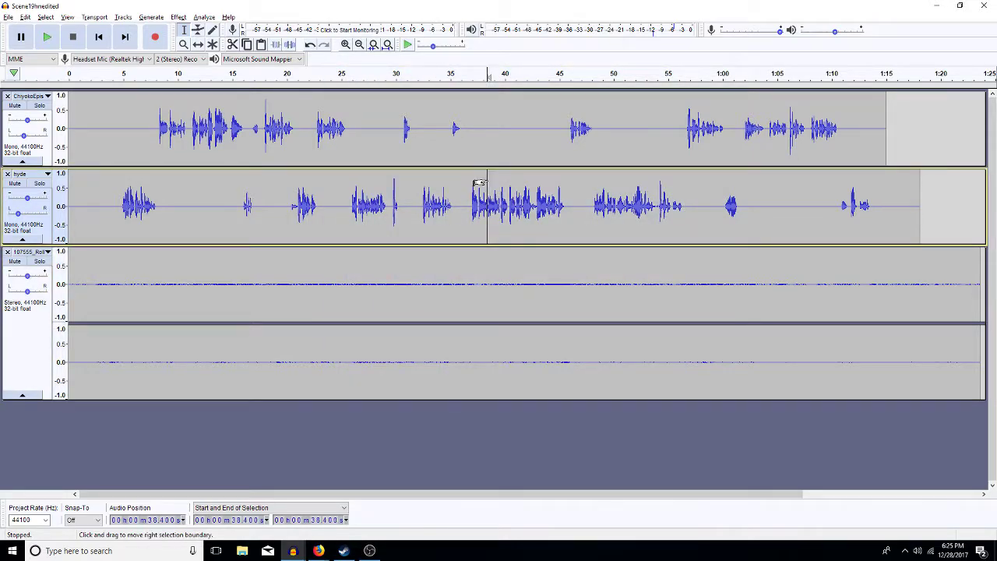
- Apply Change Pitch of -0.5 semitones to hyde from the beginning to about 56.84 seconds
left_click(688, 206)
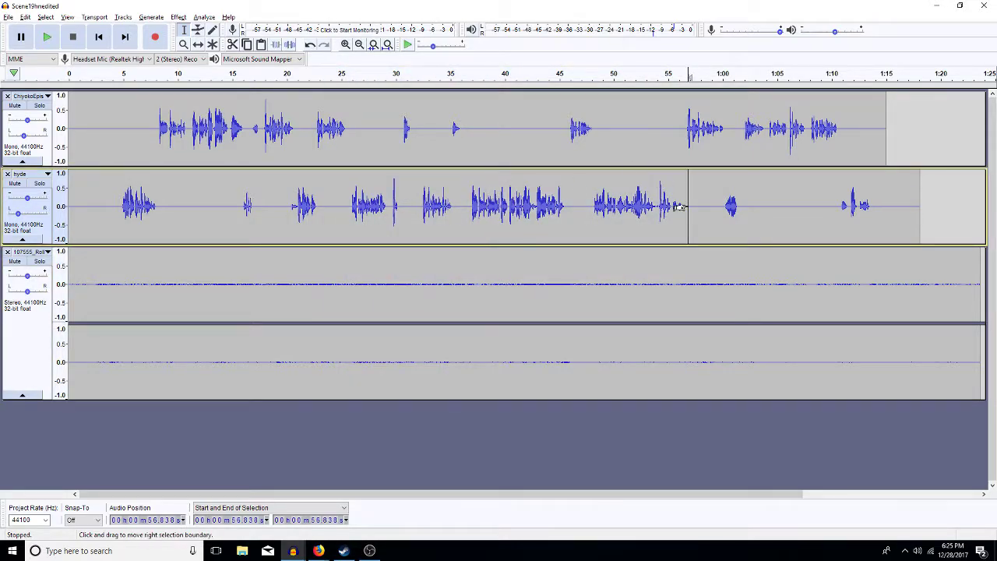
key("shift")
key("shift+Home")
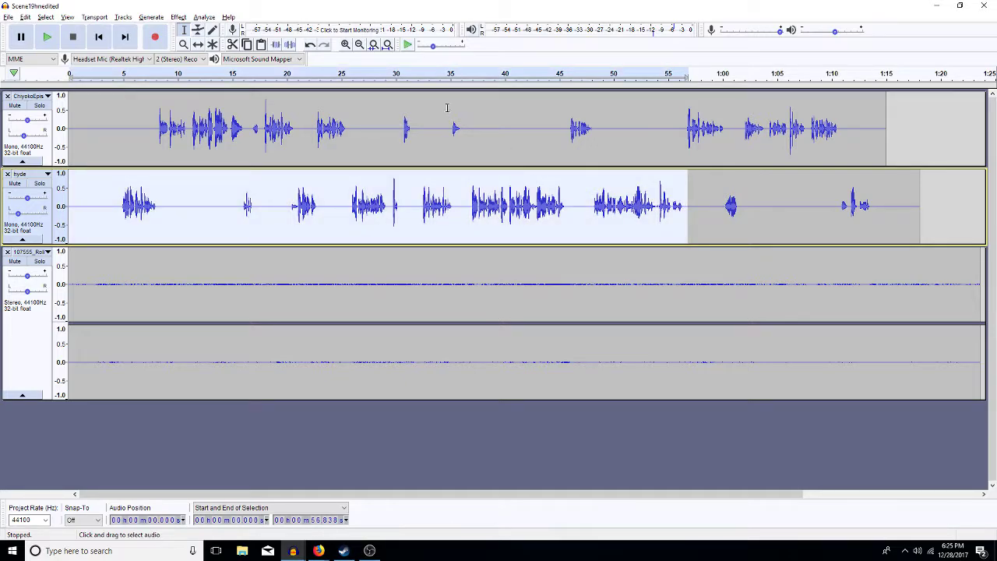
left_click(177, 17)
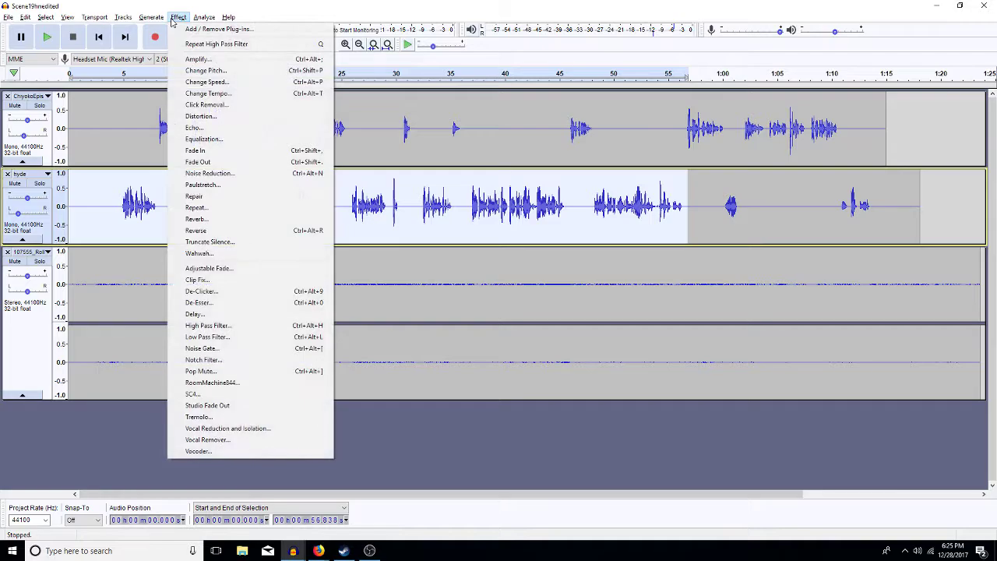
left_click(219, 74)
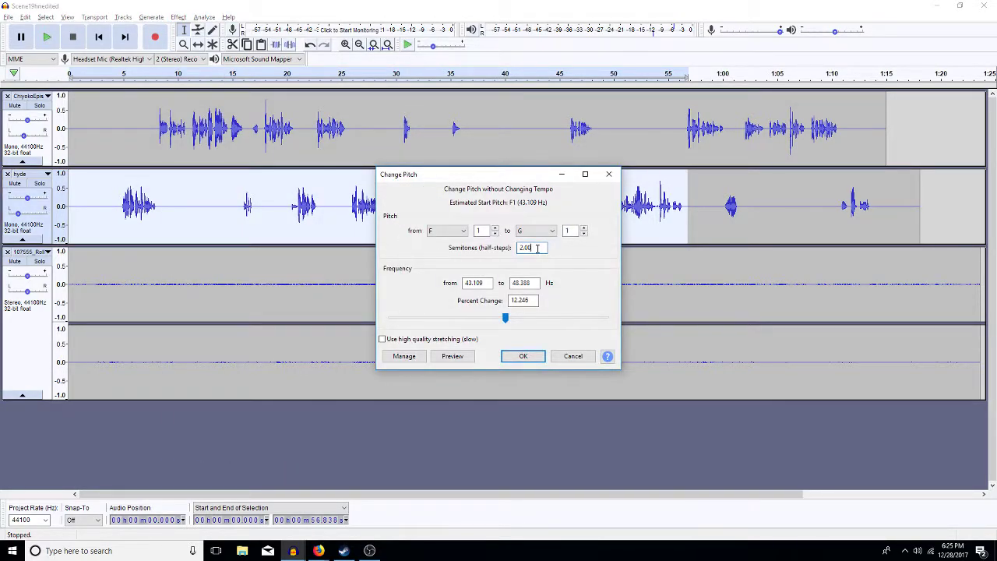
key("BackSpace")
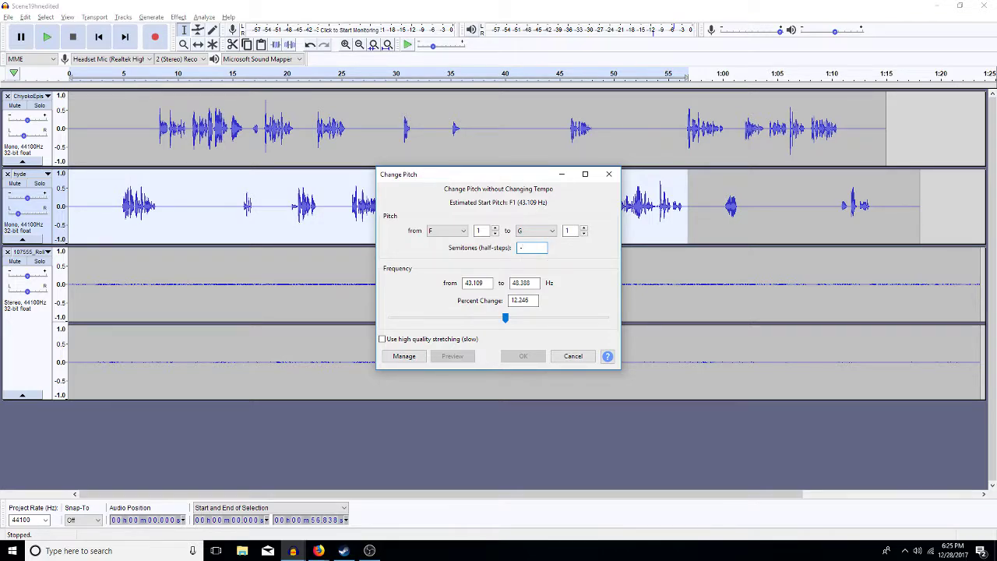
type("5")
key("BackSpace")
type(".5")
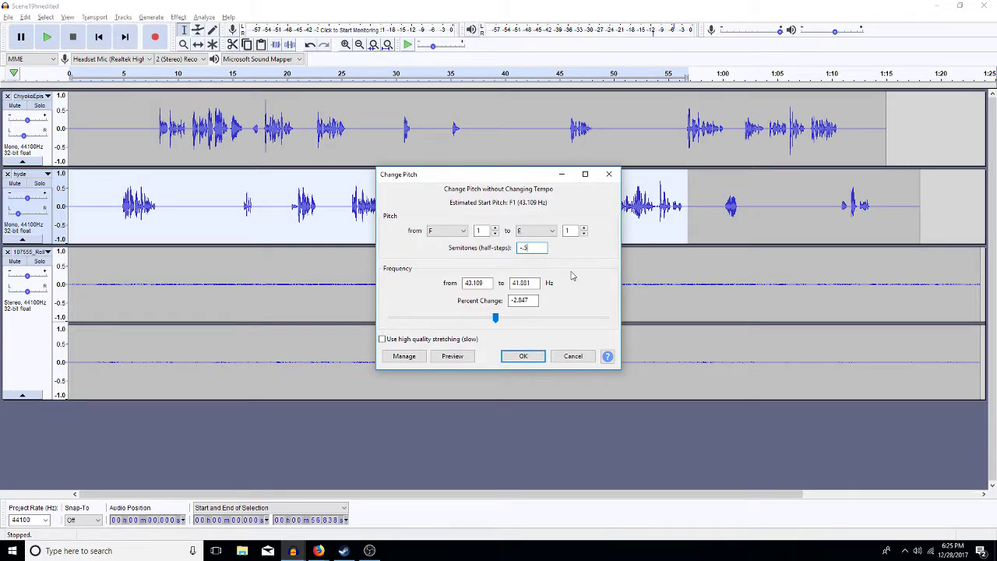
left_click(523, 356)
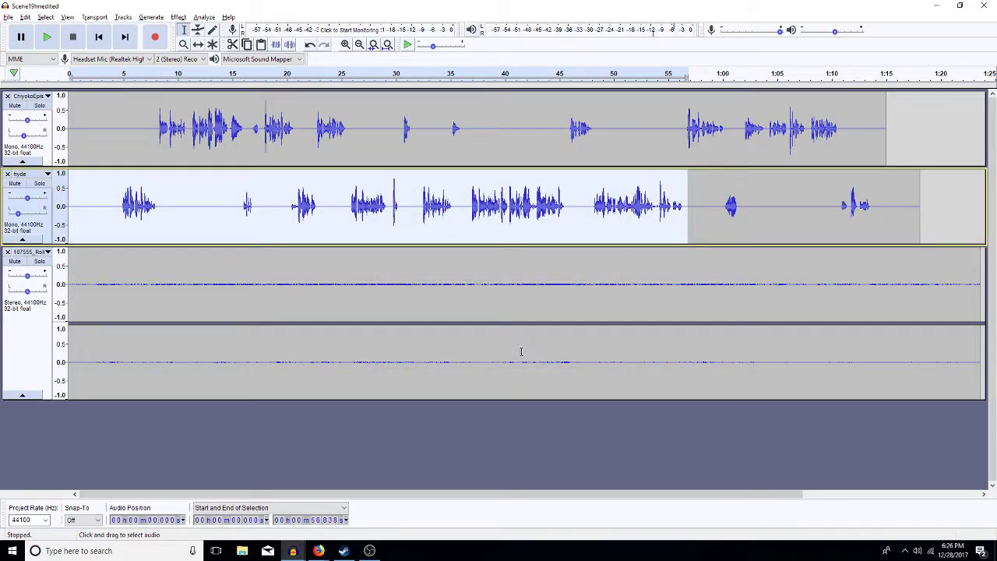
- Play the mix from about 36.83 seconds to the end of that hyde line
left_click(470, 221)
key("space")
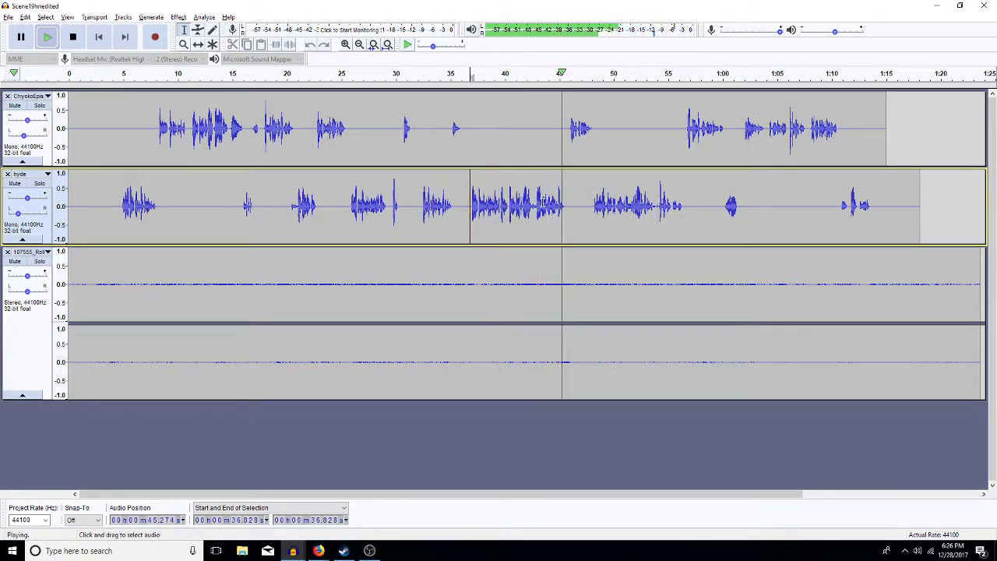
key("space")
- Try Change Speed at -3 percent on hyde from about 36.88 to 45.83 seconds, listen to it, and undo the change
left_click_drag(569, 203, 471, 215)
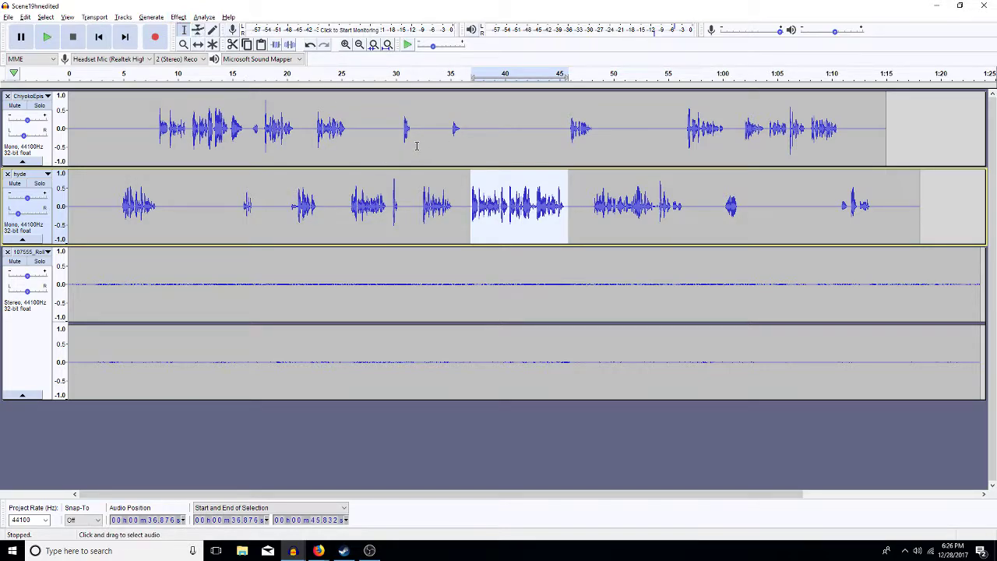
left_click(178, 17)
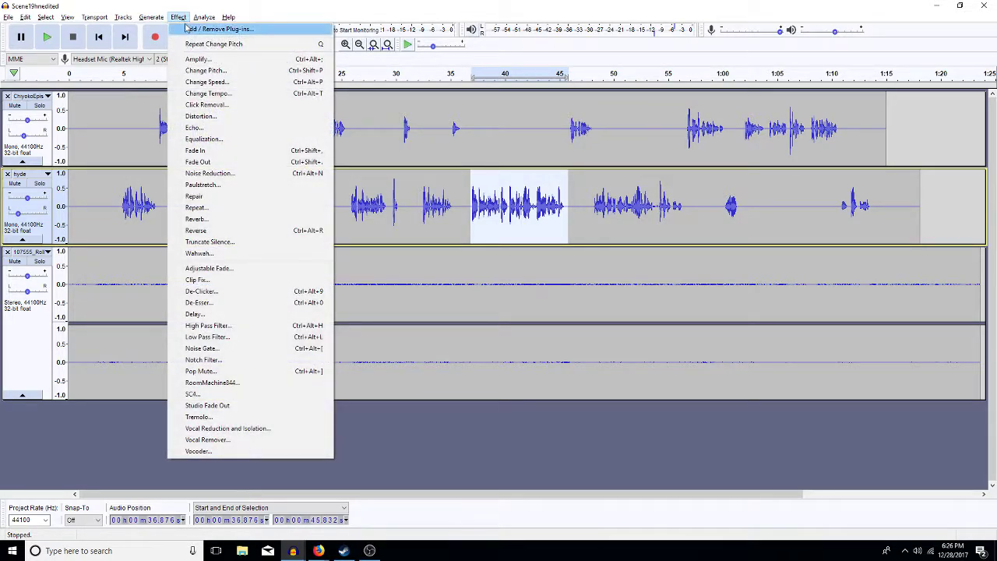
left_click(220, 84)
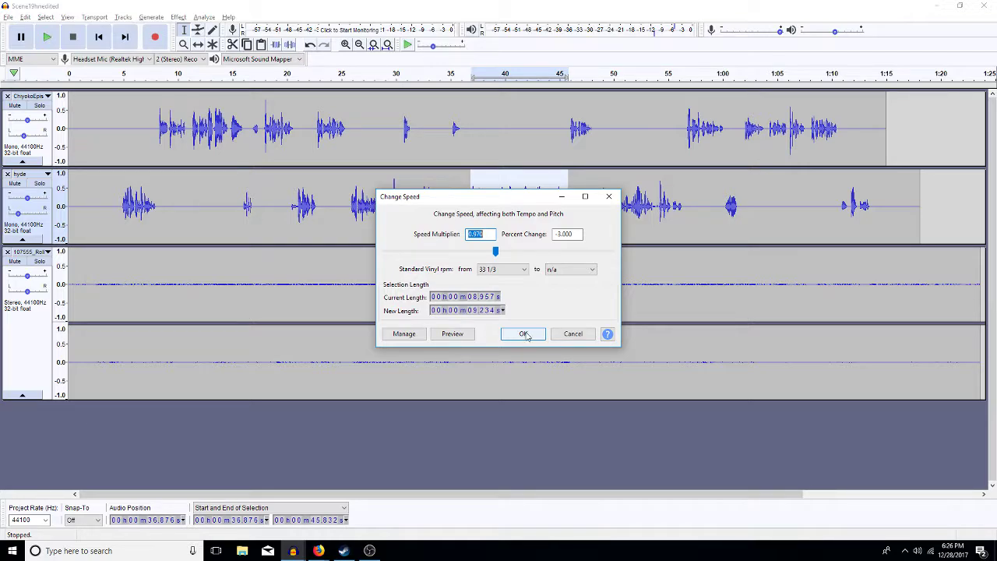
left_click(523, 333)
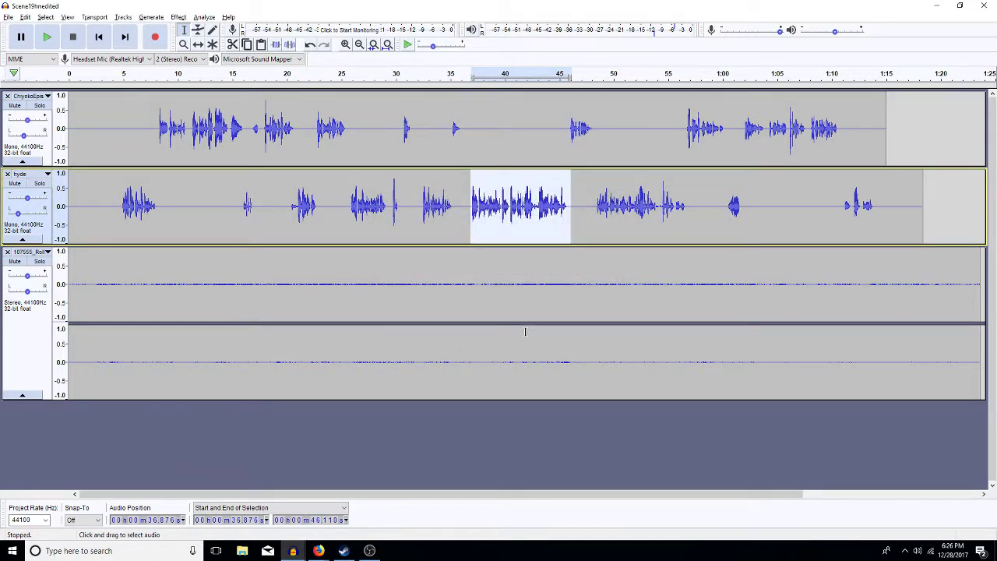
key("Left")
key("space")
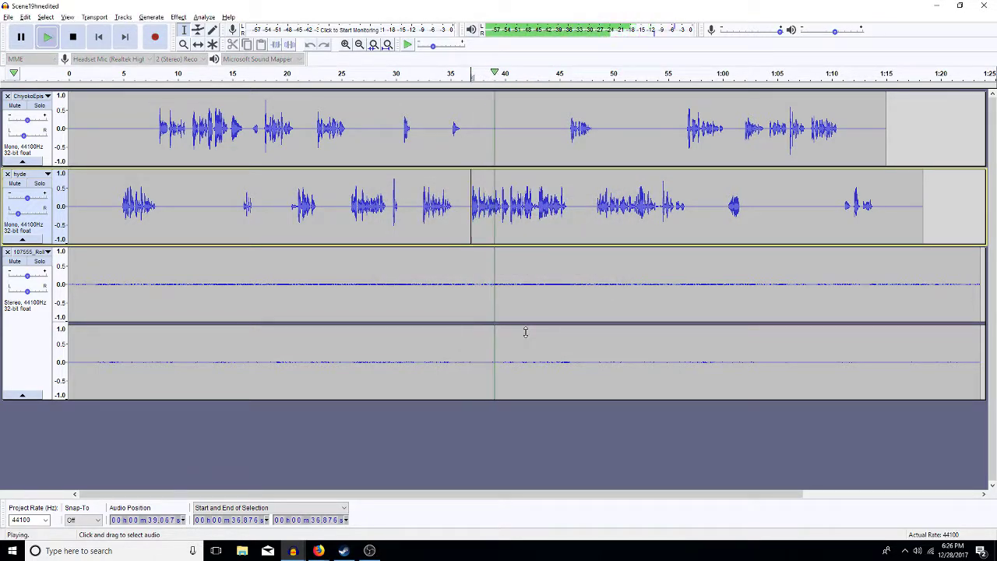
key("space")
double_click(526, 221)
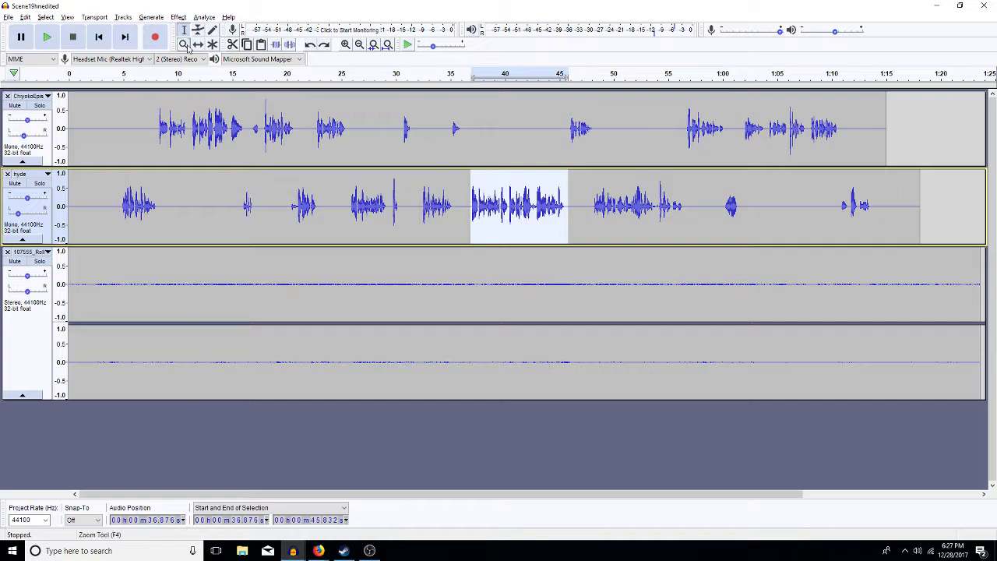
- Apply Change Tempo of -3 percent to hyde from about 36.88 to 45.83 seconds, and play from about 36.16 seconds
left_click(179, 18)
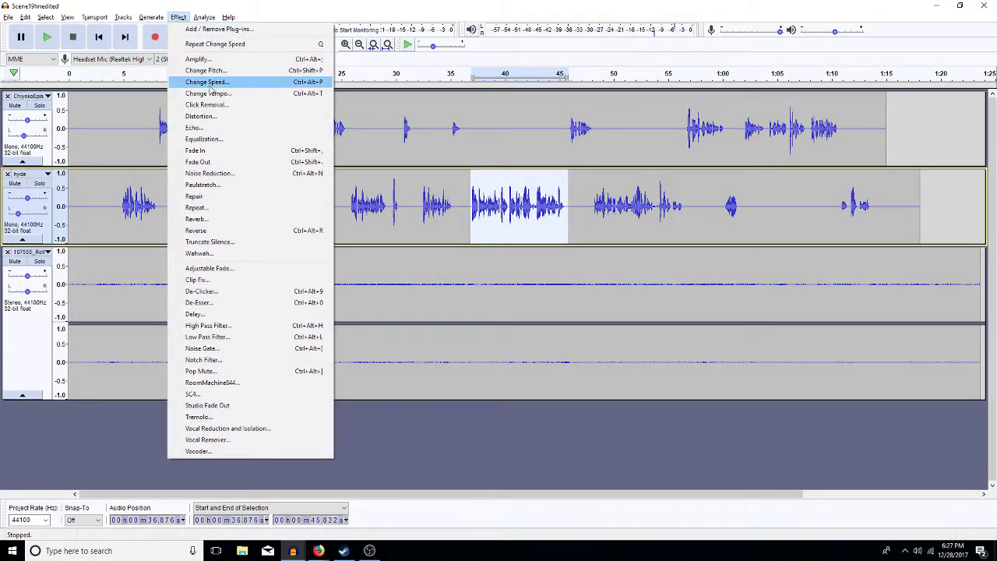
left_click(212, 93)
type("-3")
key("Return")
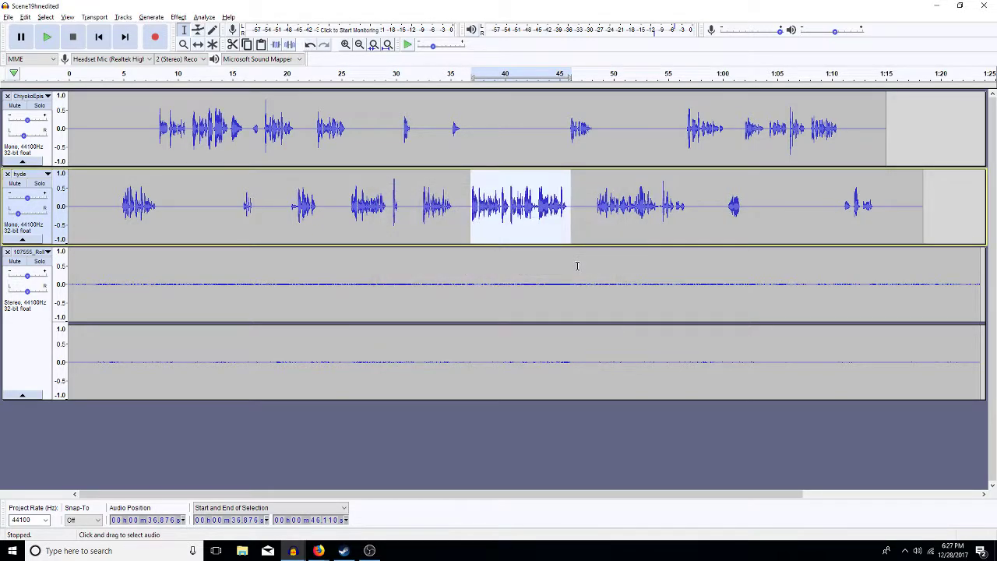
left_click(463, 204)
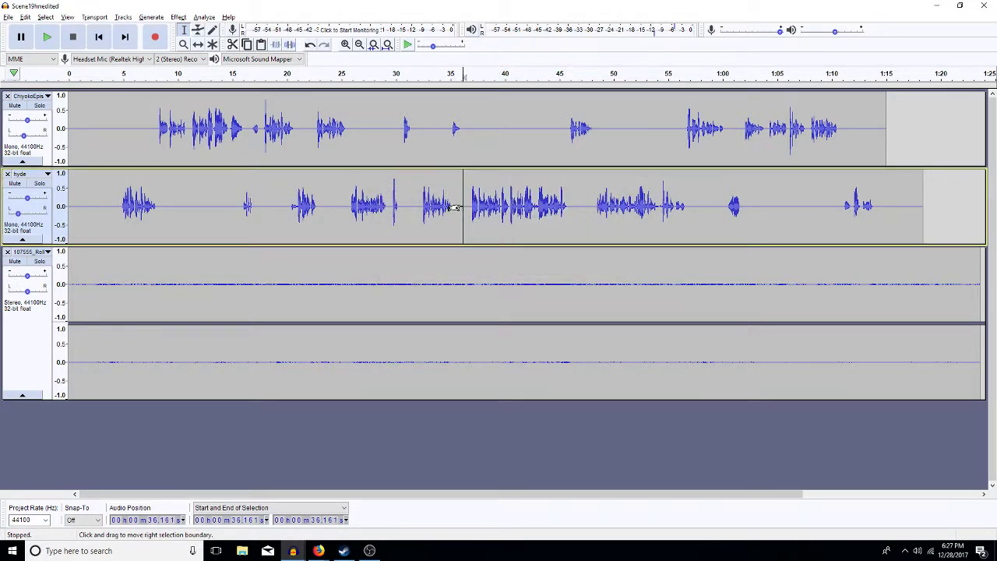
key("space")
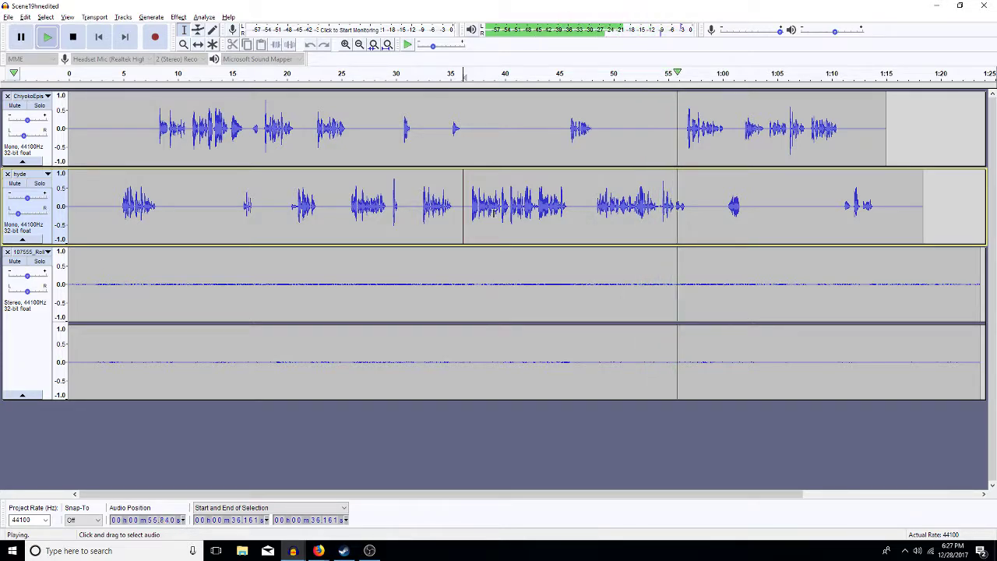
- Play from about 32.21 seconds, and repeat the Change Tempo effect on hyde from about 31.92 to 35.54 seconds
left_click(421, 207)
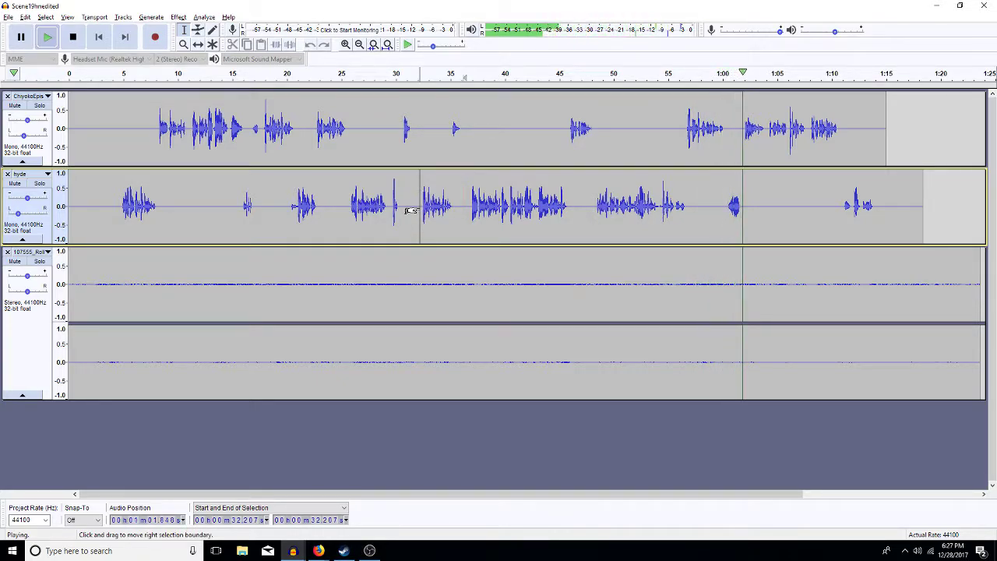
key("space")
key("space")
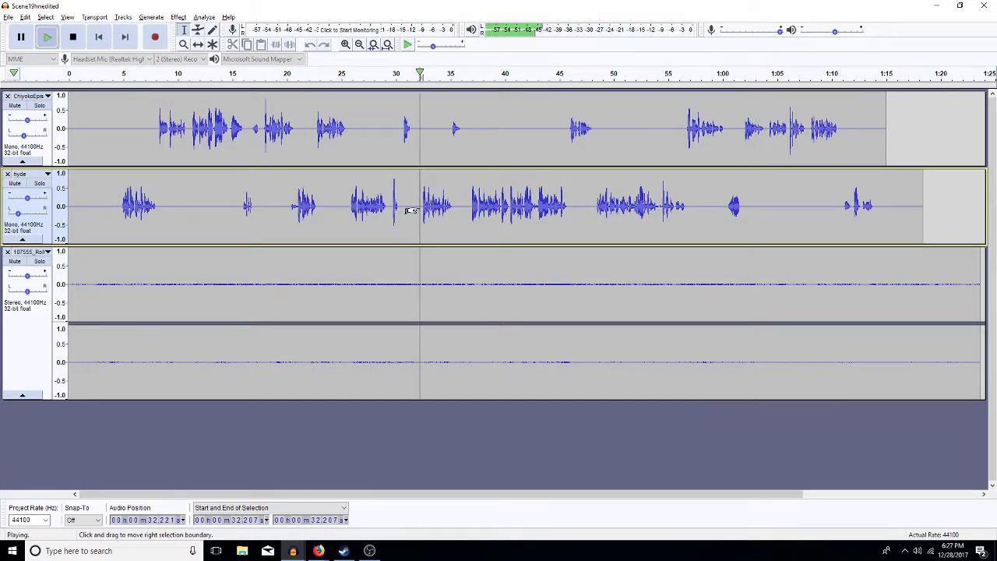
left_click_drag(450, 211, 423, 219)
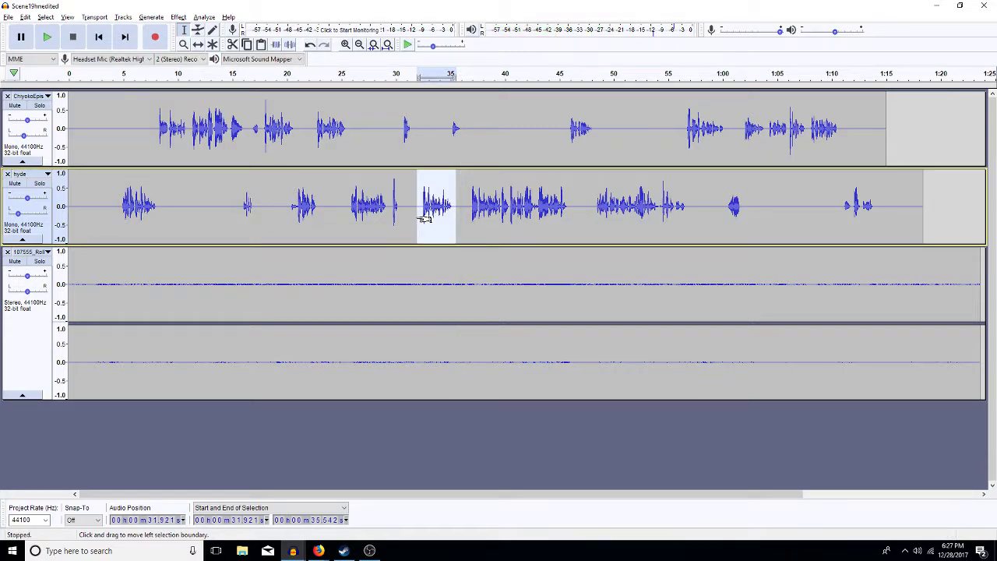
key("ctrl+r")
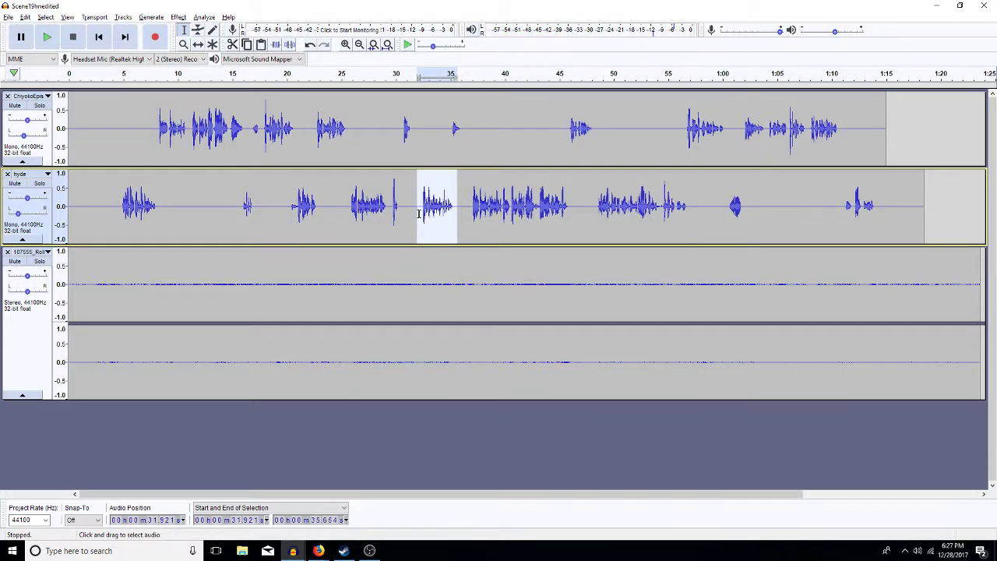
- Insert silence into ChiyokoEpis from about 34.45 to 34.97 seconds, shifting its following lines
left_click(433, 137)
left_click_drag(444, 147, 440, 149)
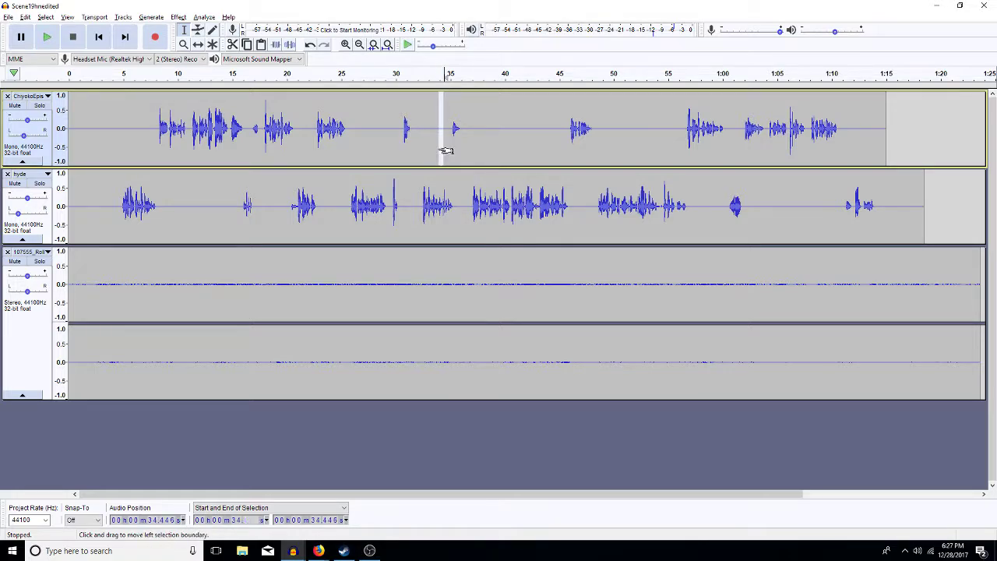
key("ctrl+r")
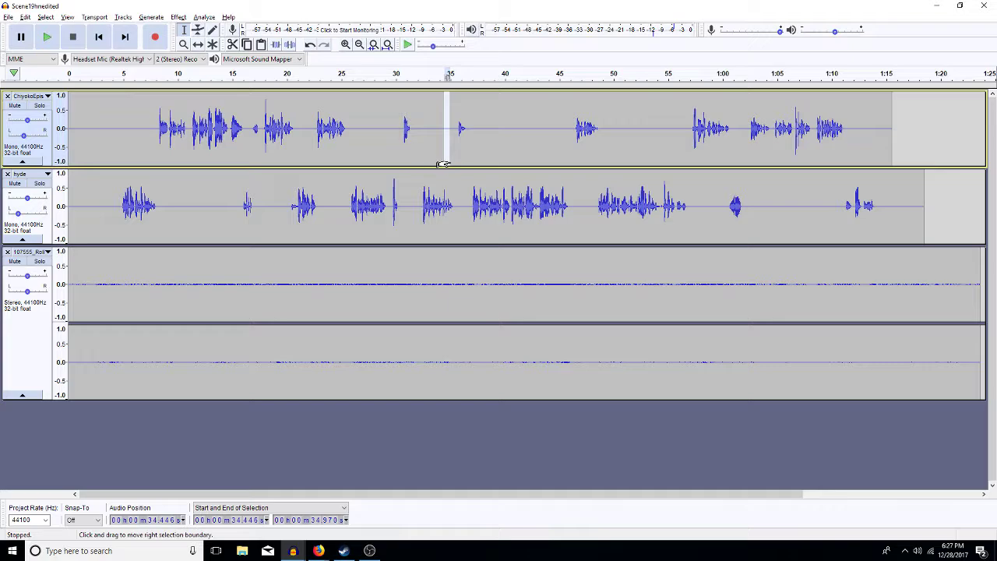
left_click(453, 203)
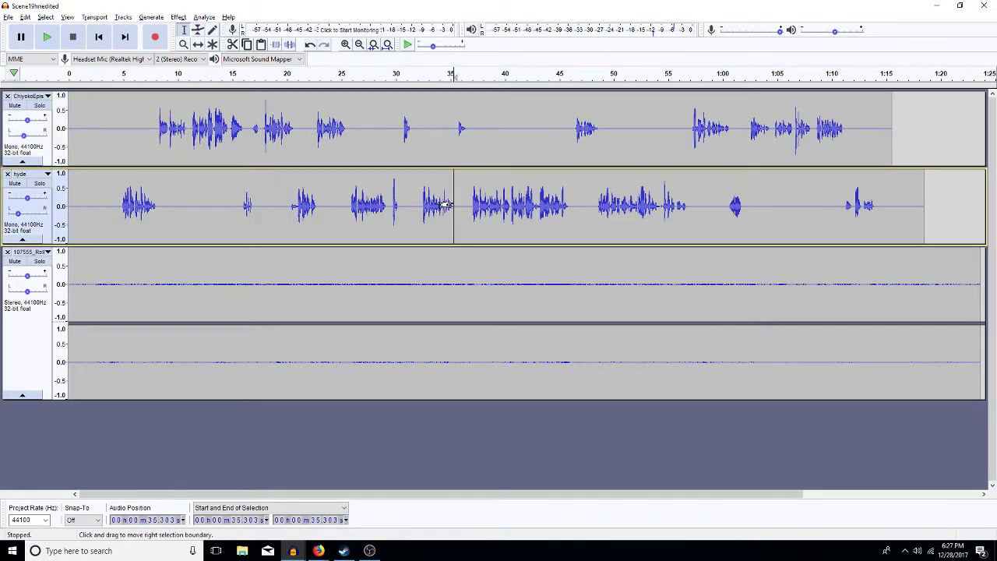
- Delete the stretch of silence in ChiyokoEpis from about 35.35 to 35.64 seconds, pulling its following lines earlier
left_click(345, 44)
left_click(345, 45)
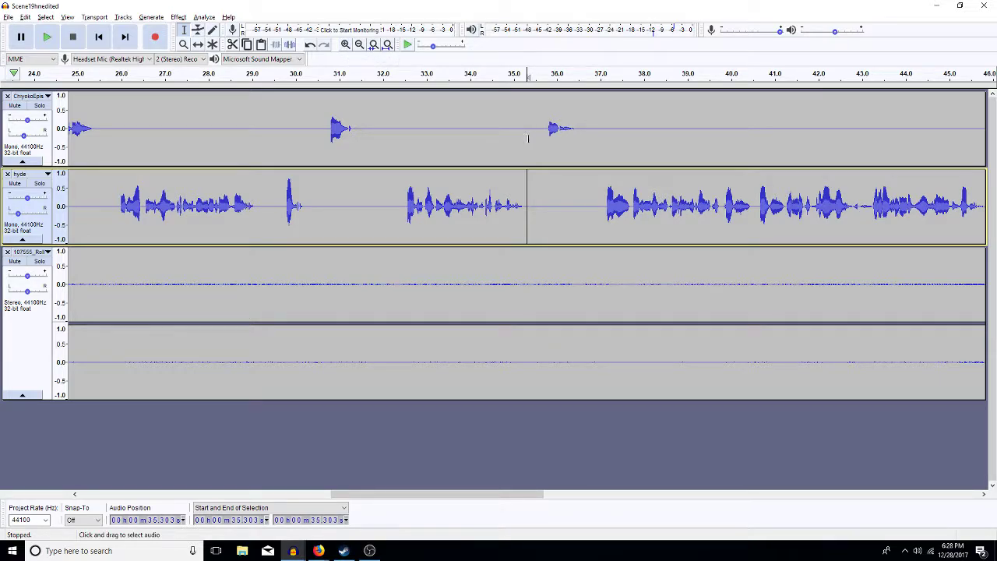
left_click_drag(541, 137, 529, 137)
key("Delete")
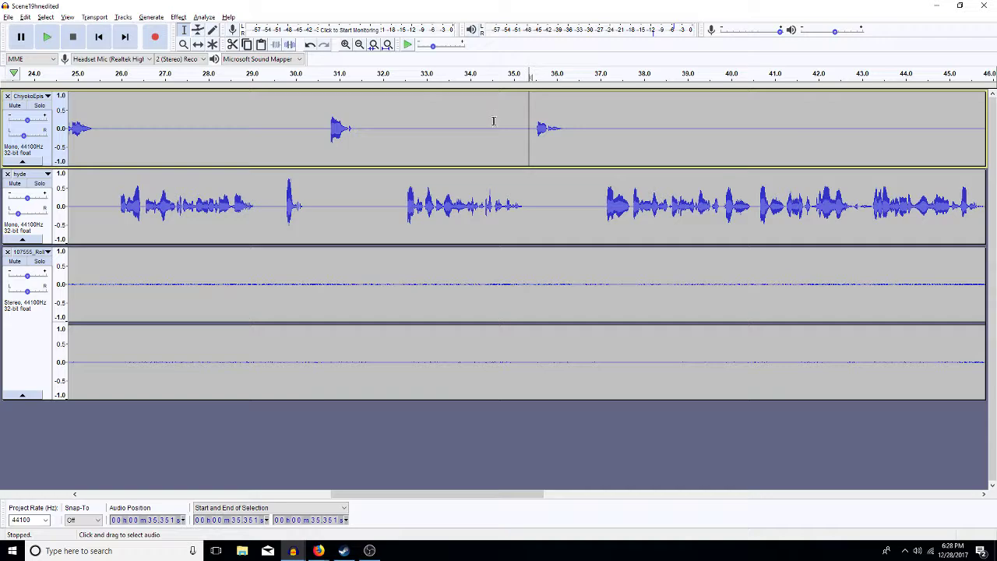
- Listen to the mix from about 34.54 to 57.4 seconds to check the spacing of the dialogue, and fit the whole project in view
left_click(493, 134)
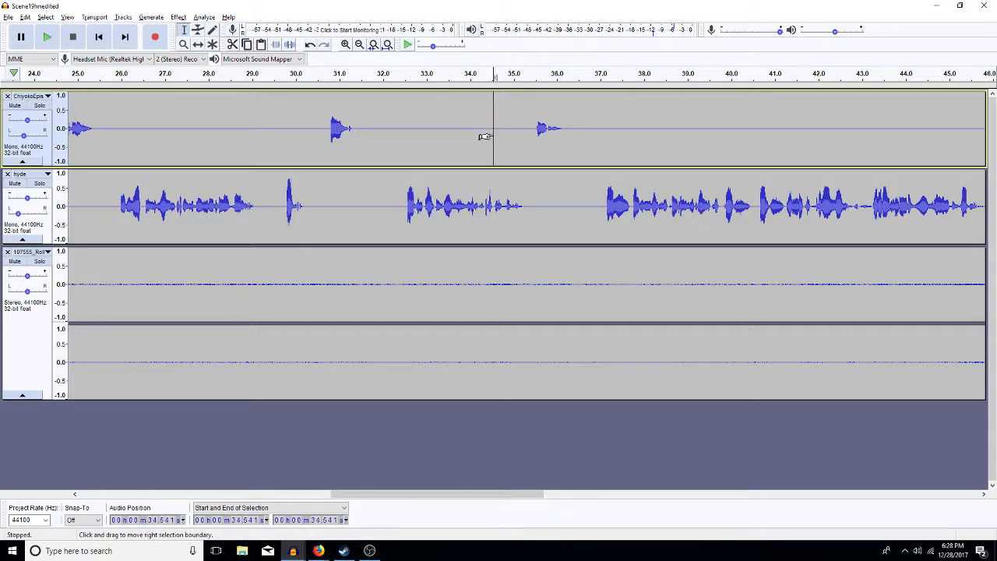
key("space")
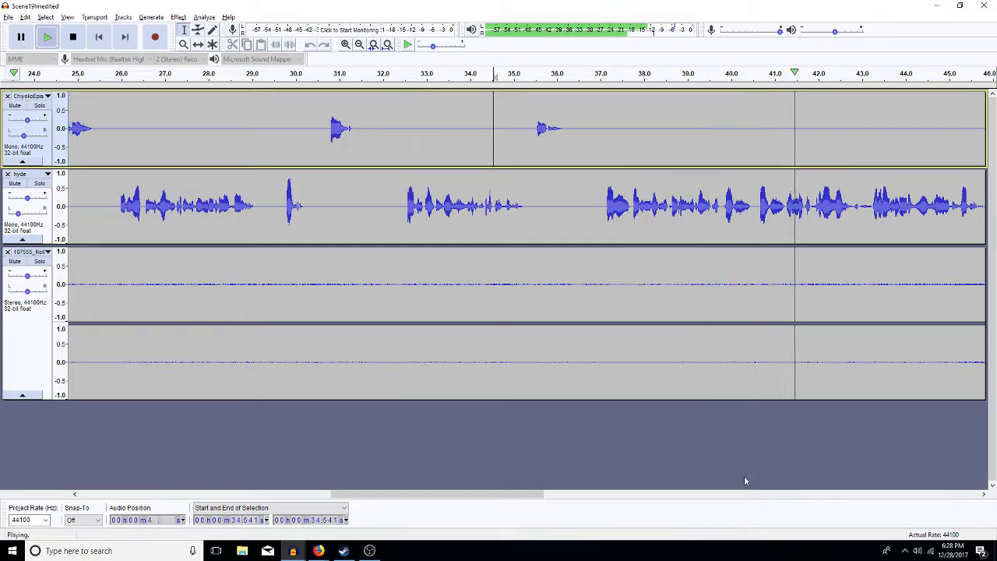
left_click(744, 497)
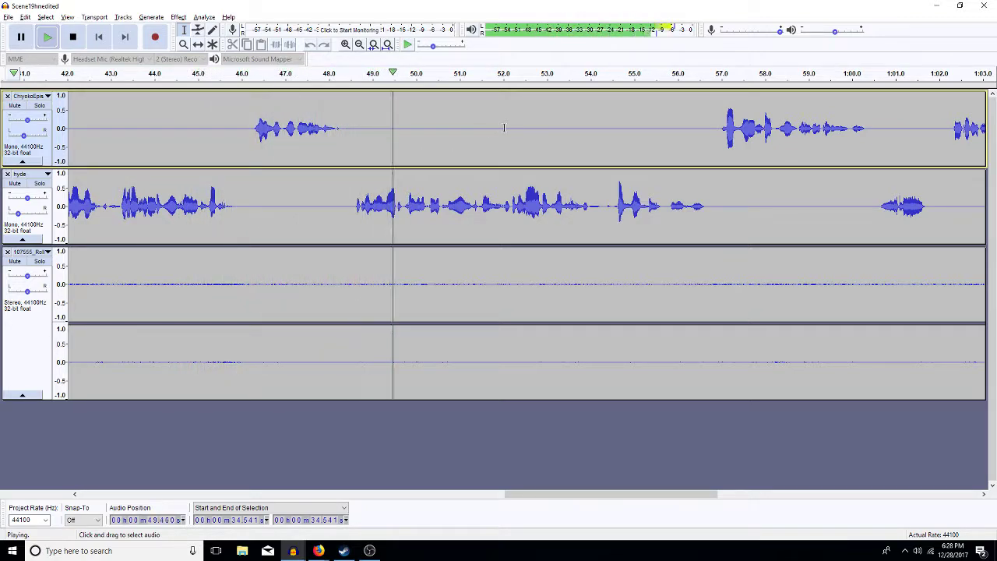
left_click(360, 45)
left_click(359, 44)
left_click(359, 44)
left_click(359, 45)
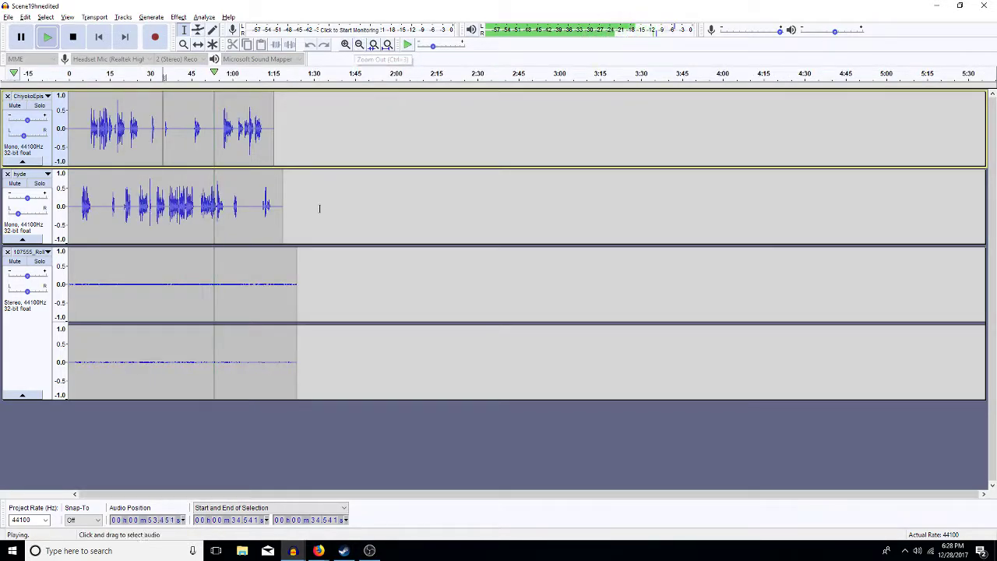
double_click(250, 198)
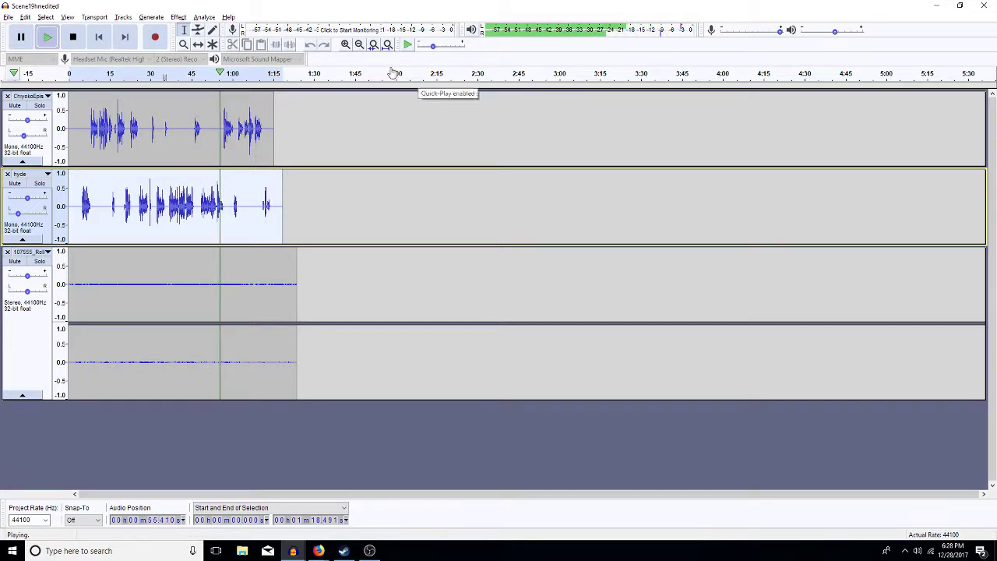
left_click(345, 44)
left_click(345, 44)
left_click(345, 44)
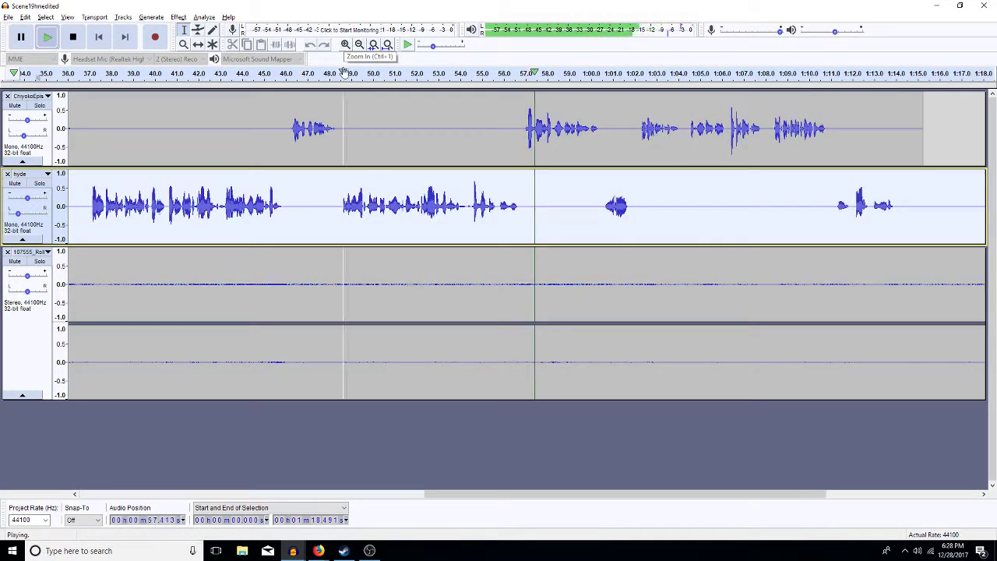
key("space")
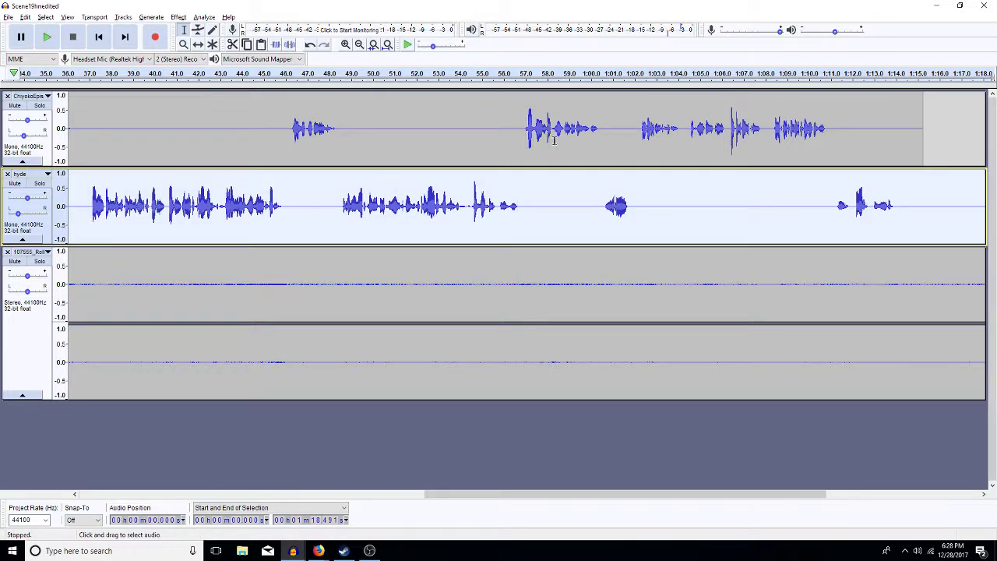
left_click(387, 44)
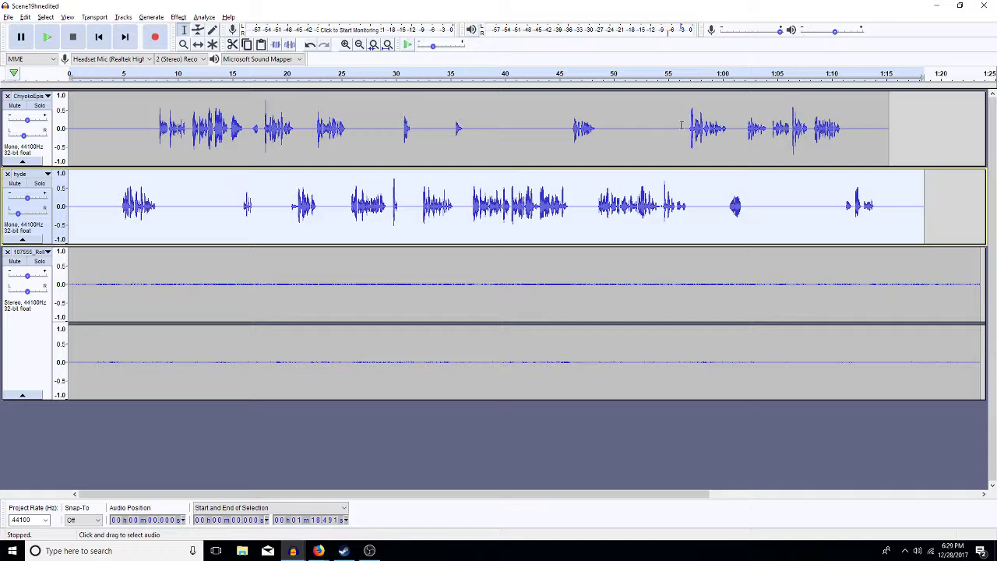
- Close the Scene19hnedited project
left_click_drag(506, 5, 512, 9)
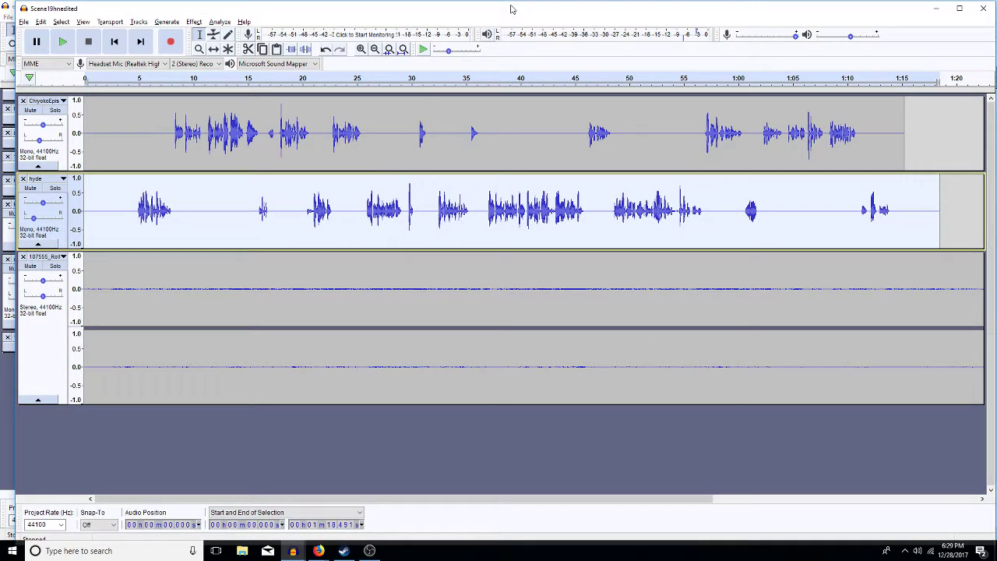
double_click(512, 9)
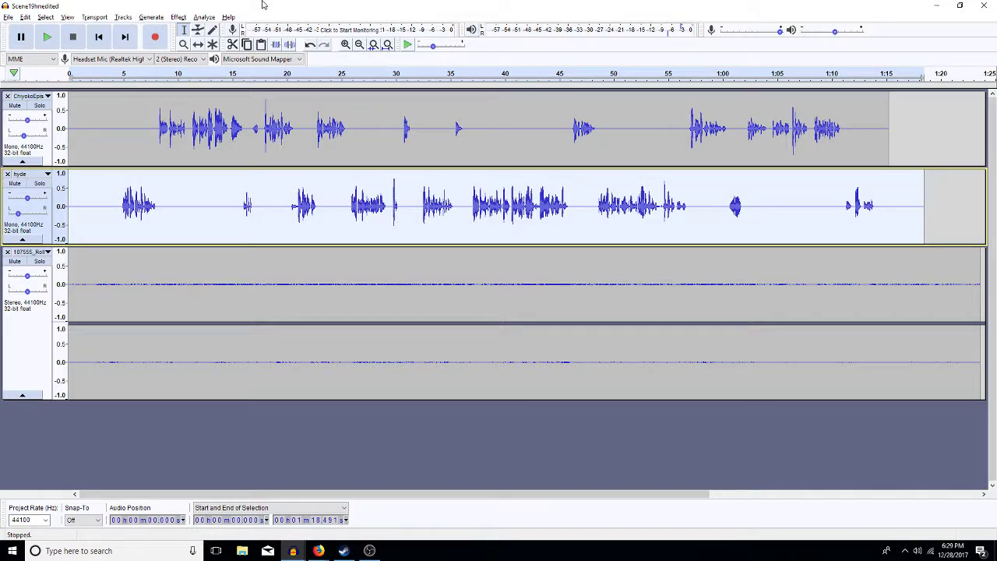
left_click(9, 17)
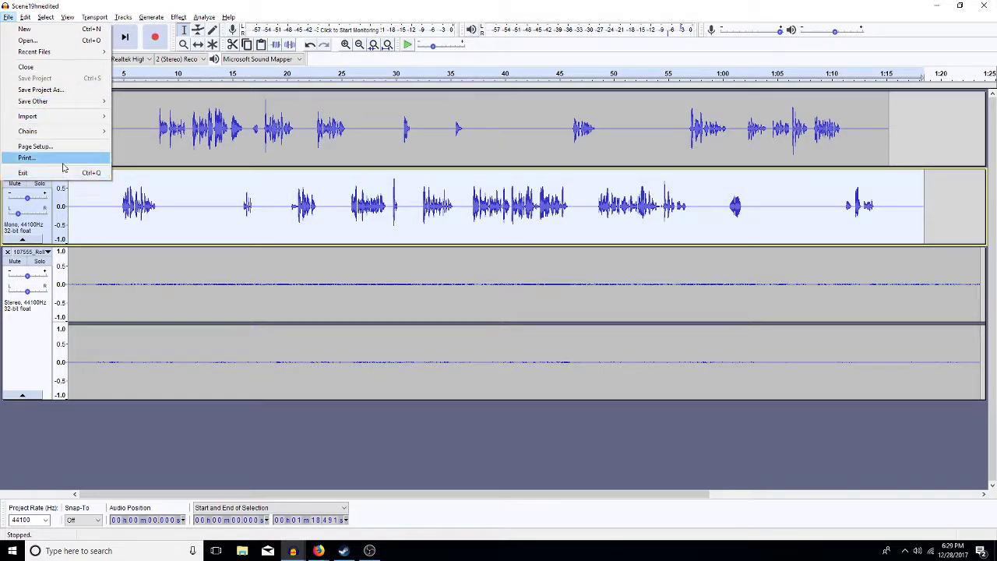
left_click(26, 67)
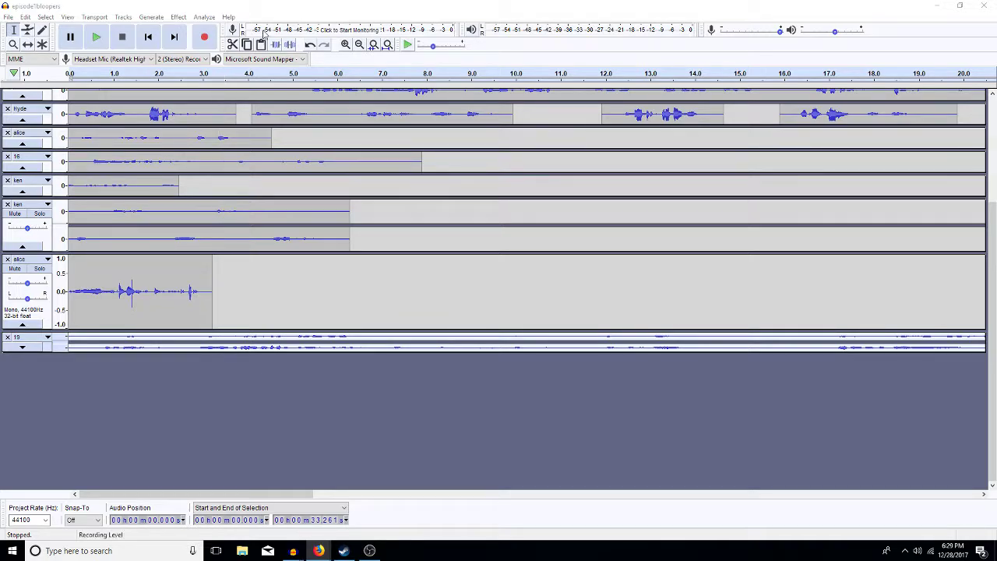
- Open the Scene21hn project from the Scene21 folder in scene breakdown
left_click(8, 18)
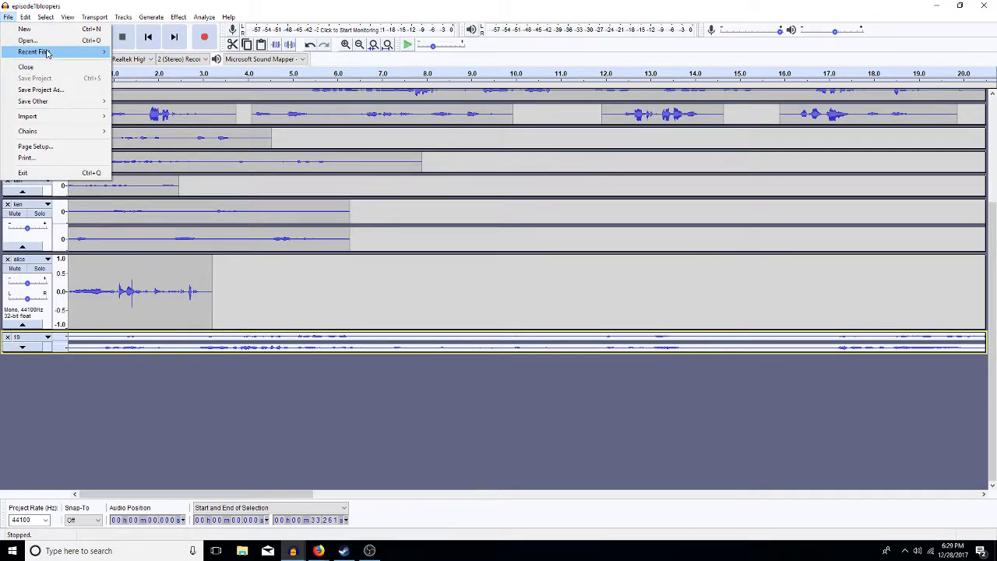
left_click(31, 41)
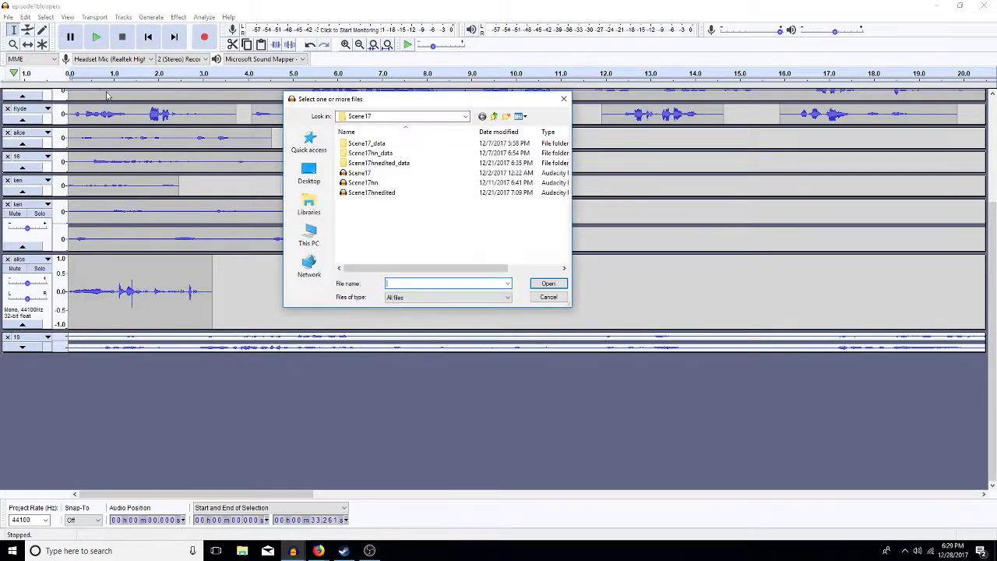
left_click(496, 117)
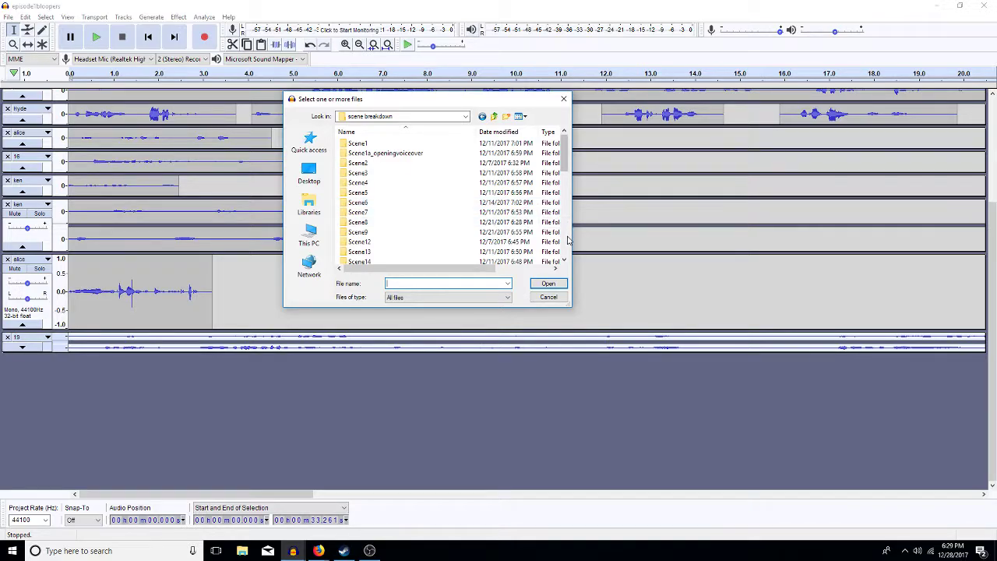
scroll(568, 240, "down", 4)
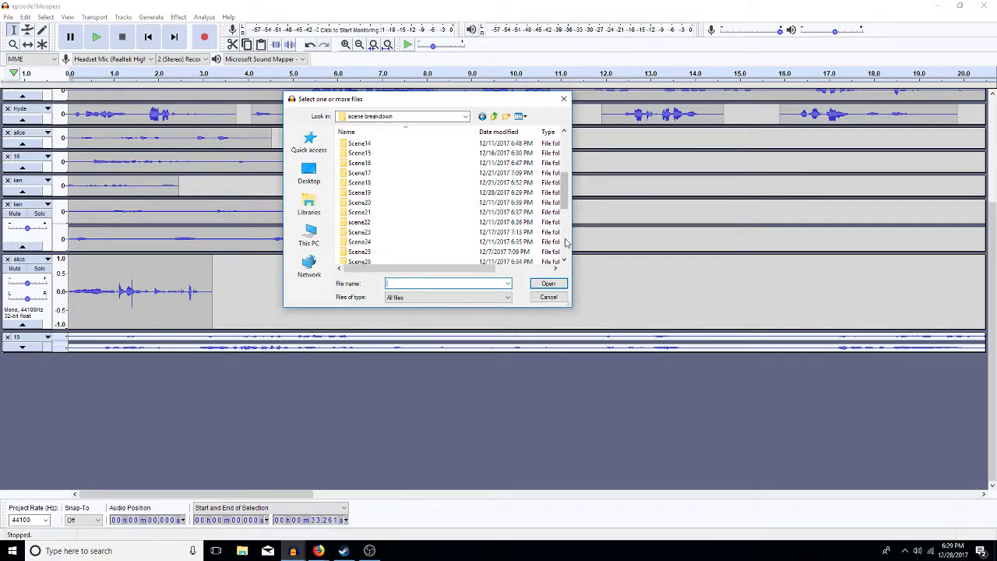
double_click(403, 213)
double_click(351, 174)
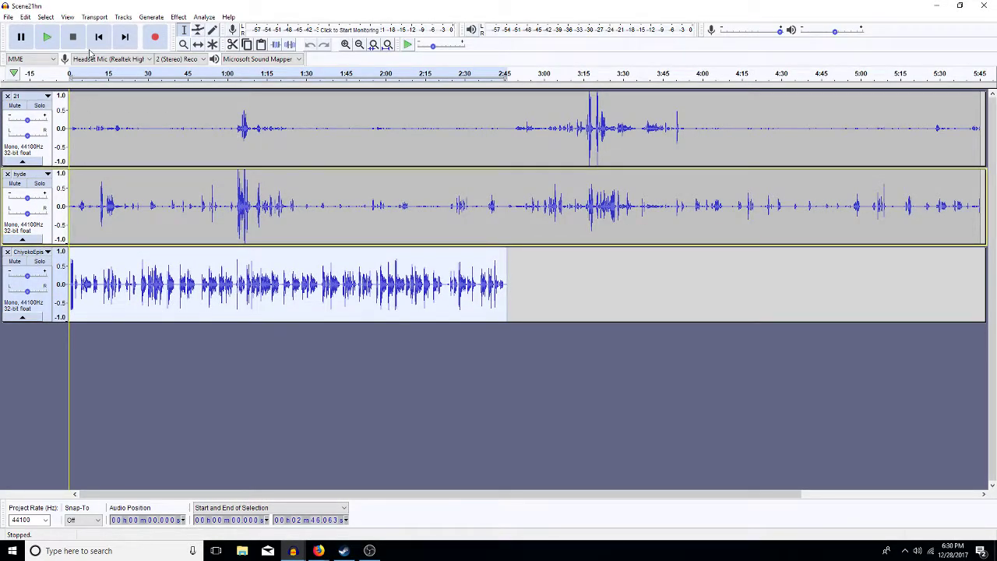
- Save the project under the new name Scene21hnedited in the Scene21 folder
left_click(8, 17)
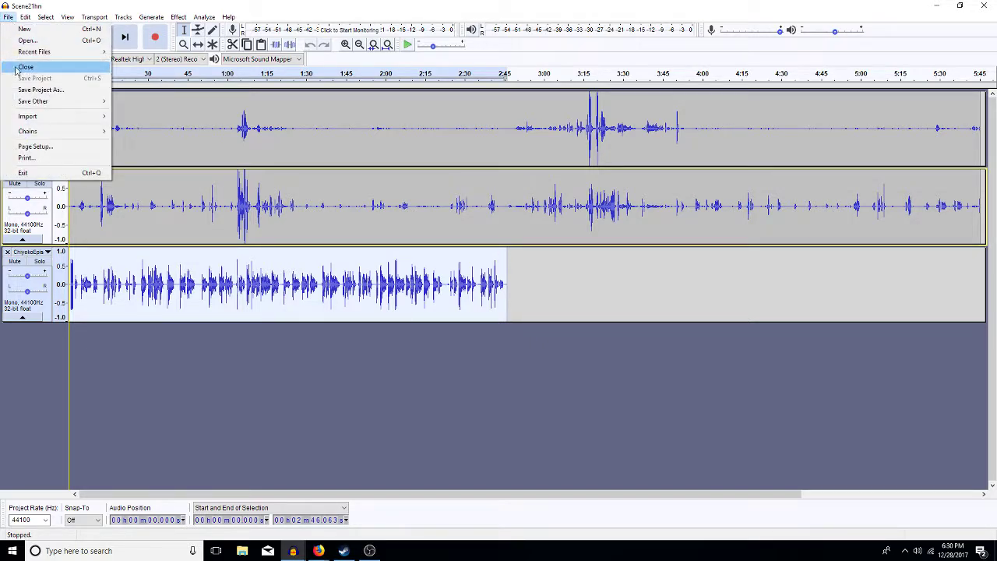
left_click(27, 89)
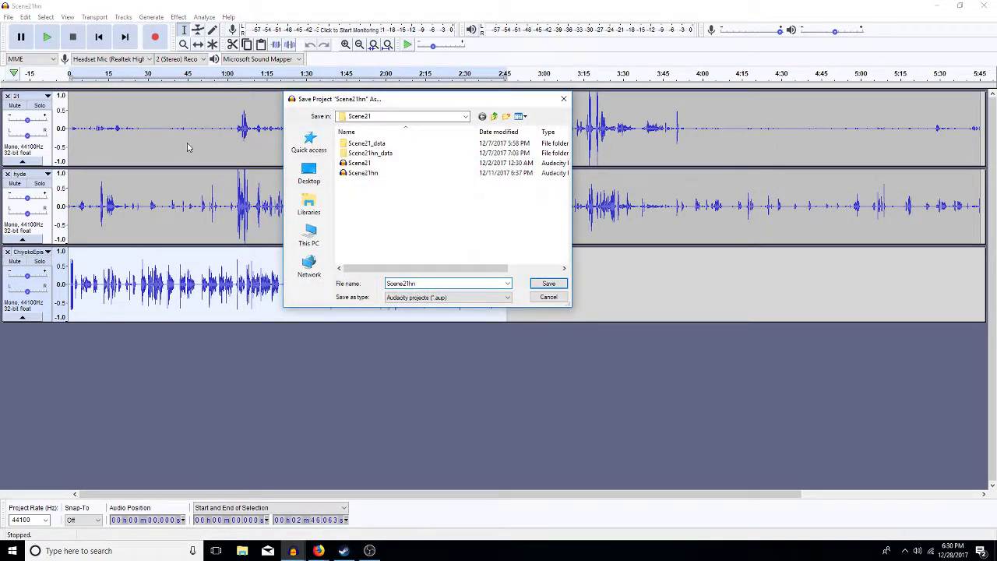
key("Return")
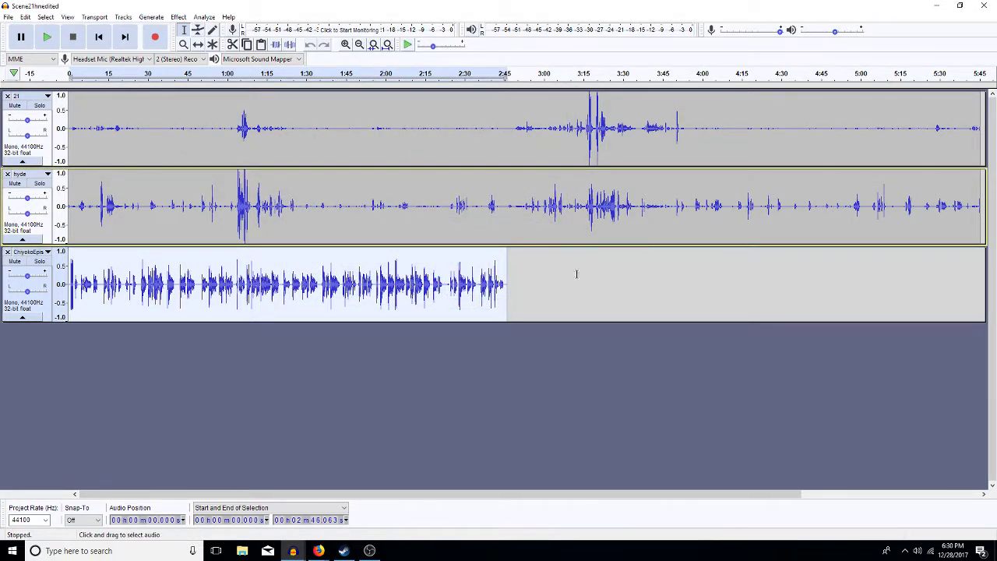
- Listen to tracks 21 and hyde from about 2:48.2, checking the stretch up to about 3:52.2 for bloopers
left_click_drag(514, 127, 681, 206)
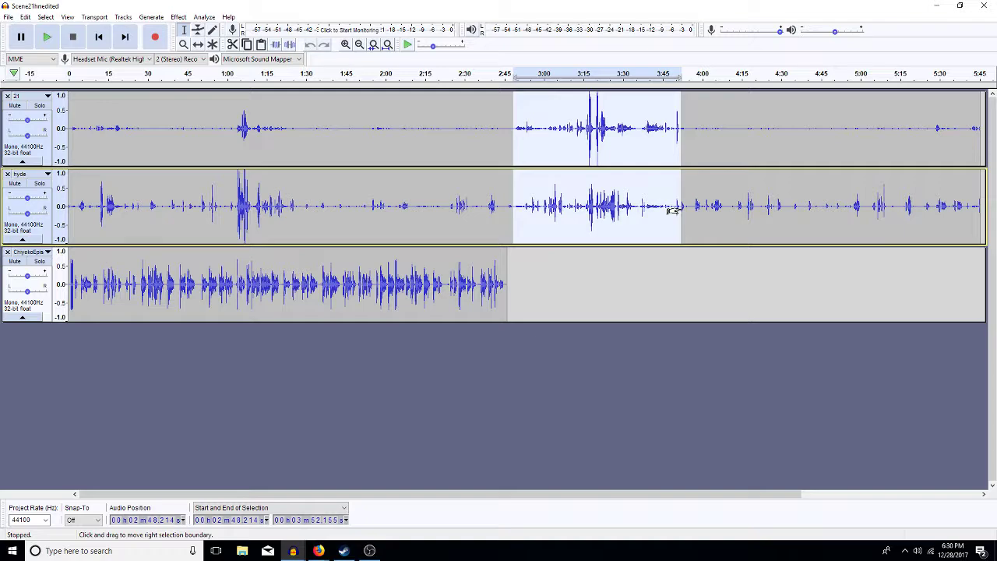
key("space")
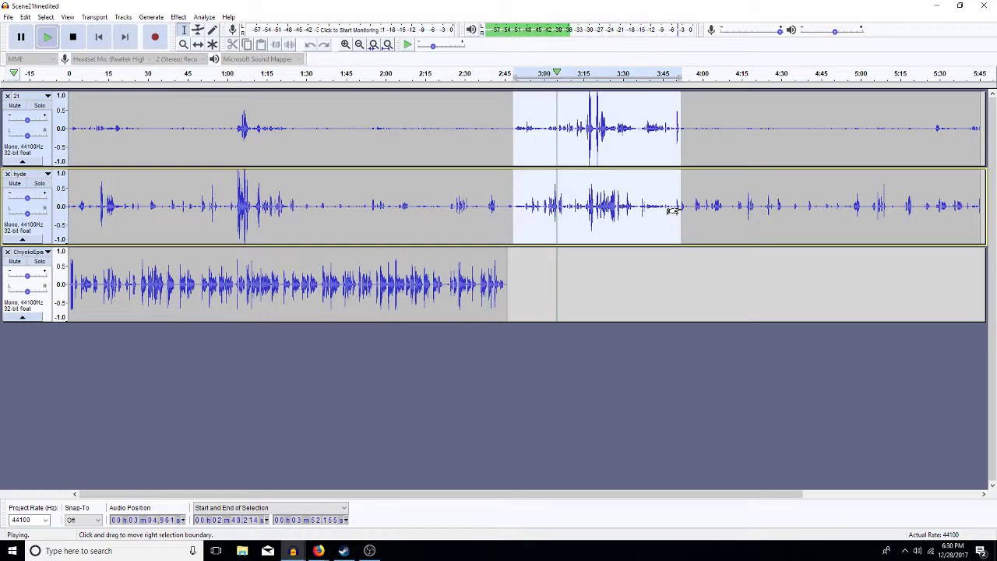
left_click(565, 207)
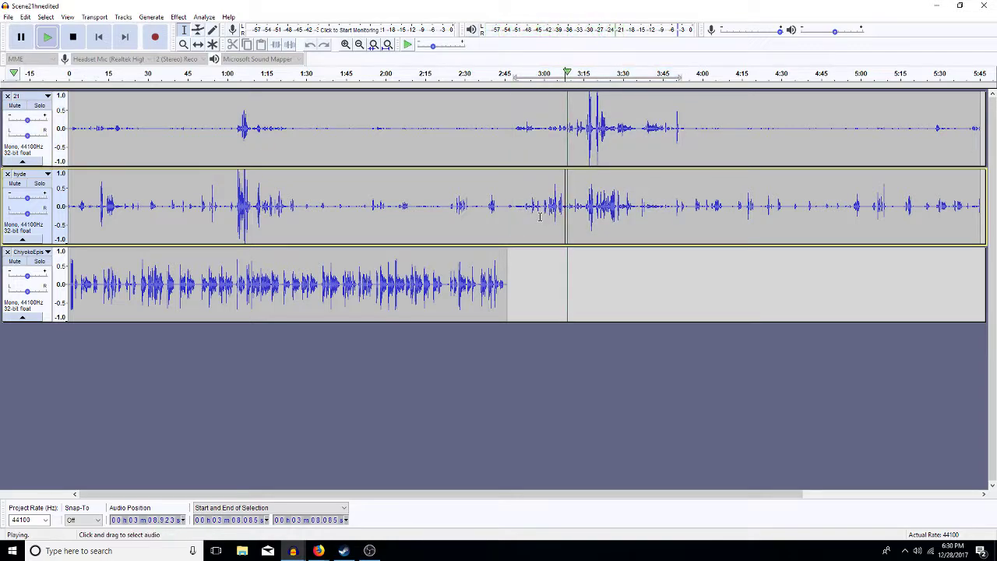
- Copy hyde's excerpt from about 2:59.03 to 3:08.87 and paste it as a new track in the episode1bloopers project
left_click_drag(540, 216, 567, 220)
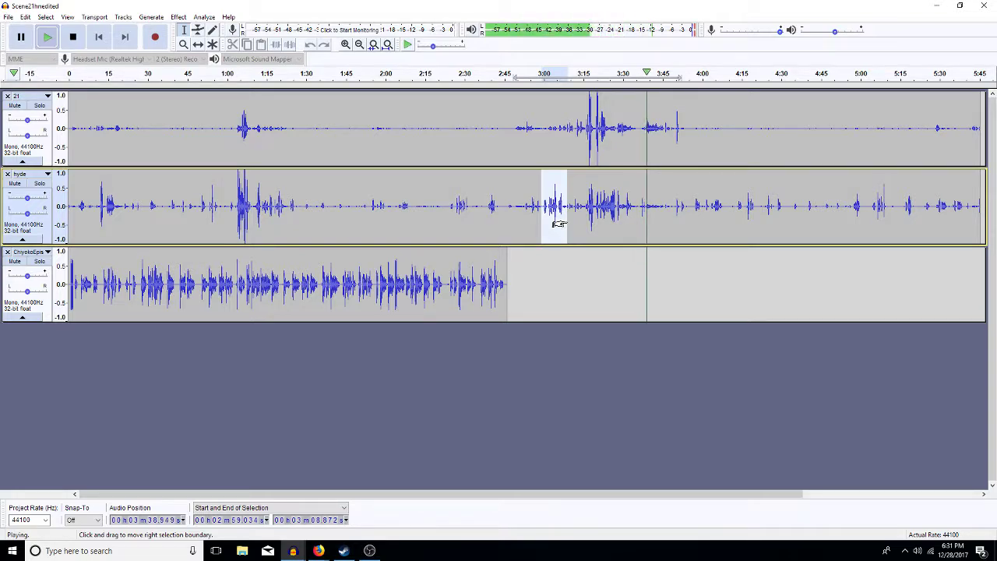
key("space")
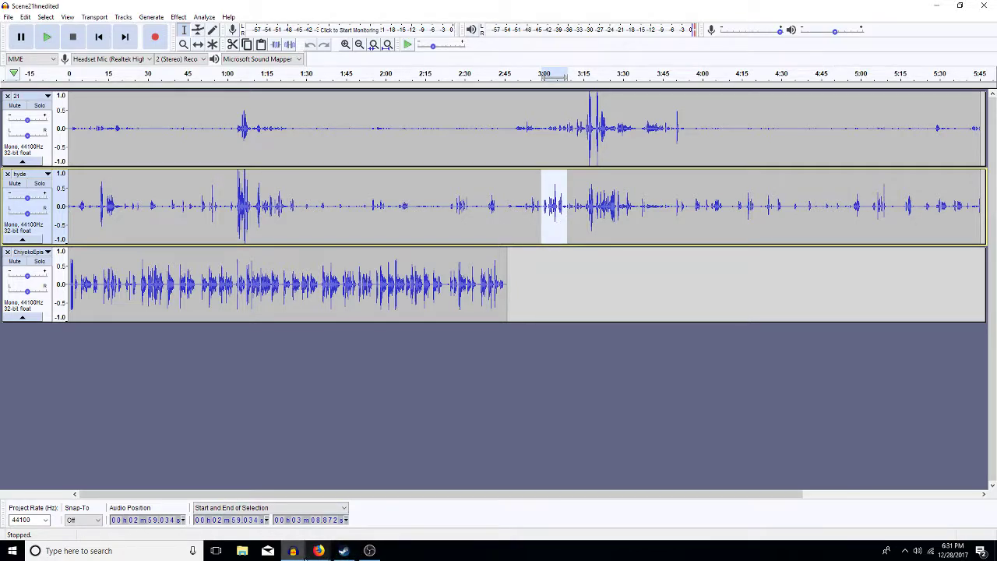
mouse_move(293, 551)
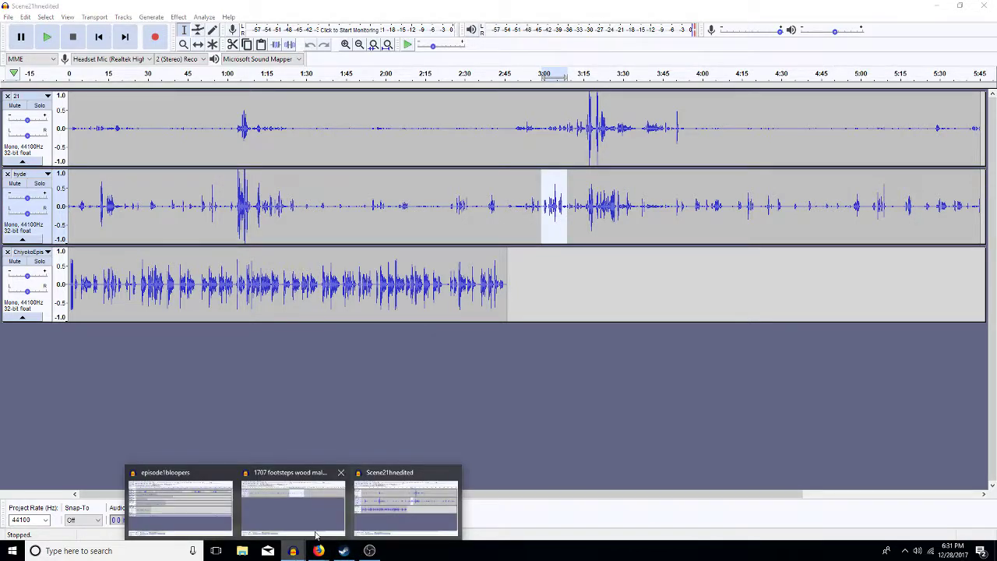
left_click(210, 508)
key("ctrl+v")
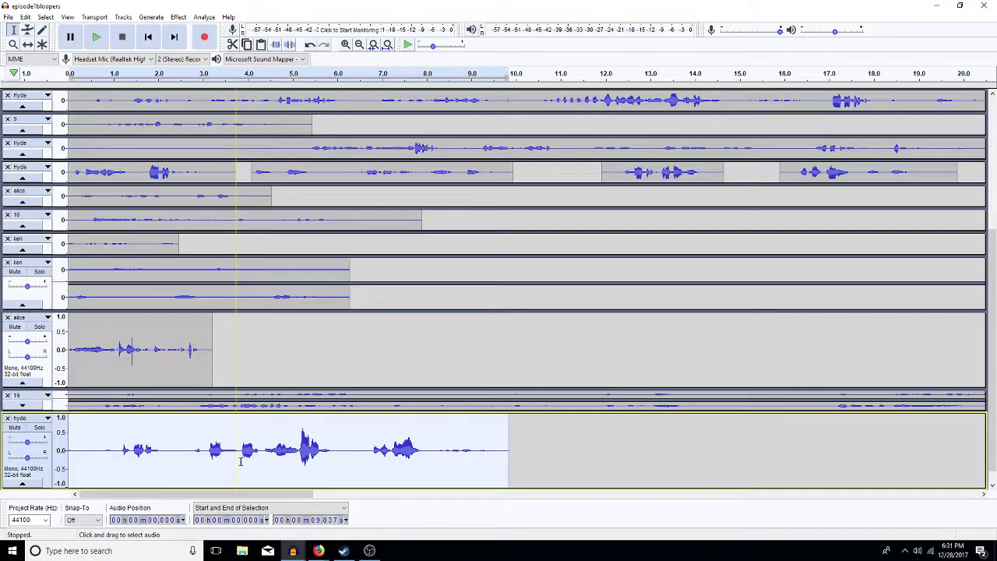
- Switch back to Scene21hnedited and silence tracks 21 and hyde from about 2:47.03 to 3:54.71
left_click(293, 551)
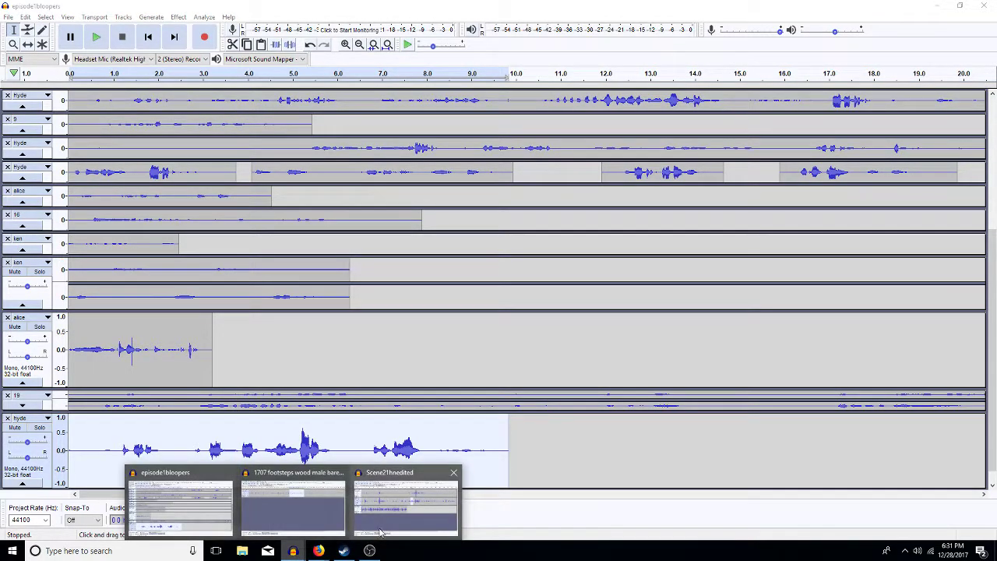
left_click(392, 523)
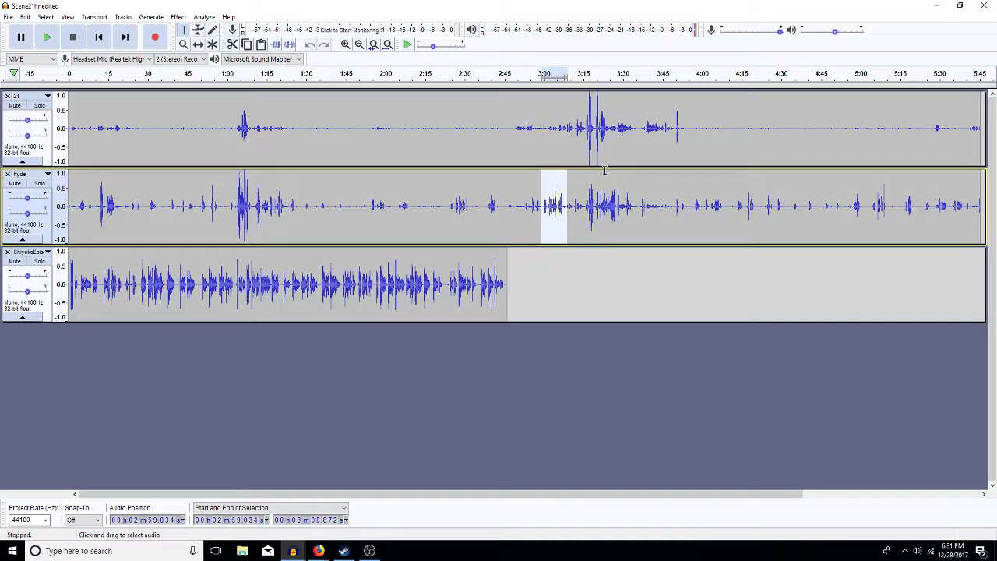
left_click(509, 133)
left_click_drag(509, 132, 686, 171)
key("ctrl+l")
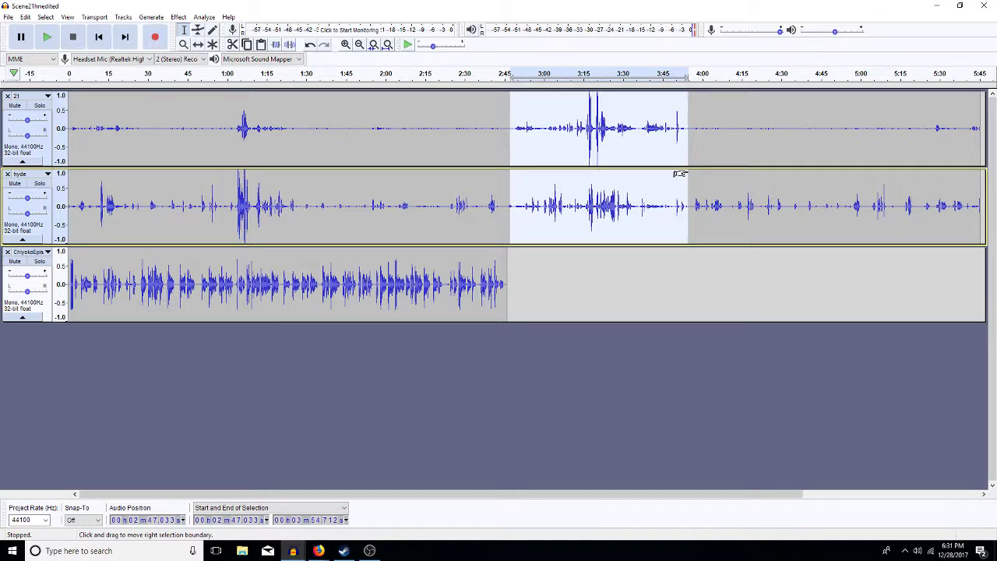
- Select tracks 21 and hyde from about 0:57.65 to 1:27.94
left_click_drag(300, 207, 222, 129)
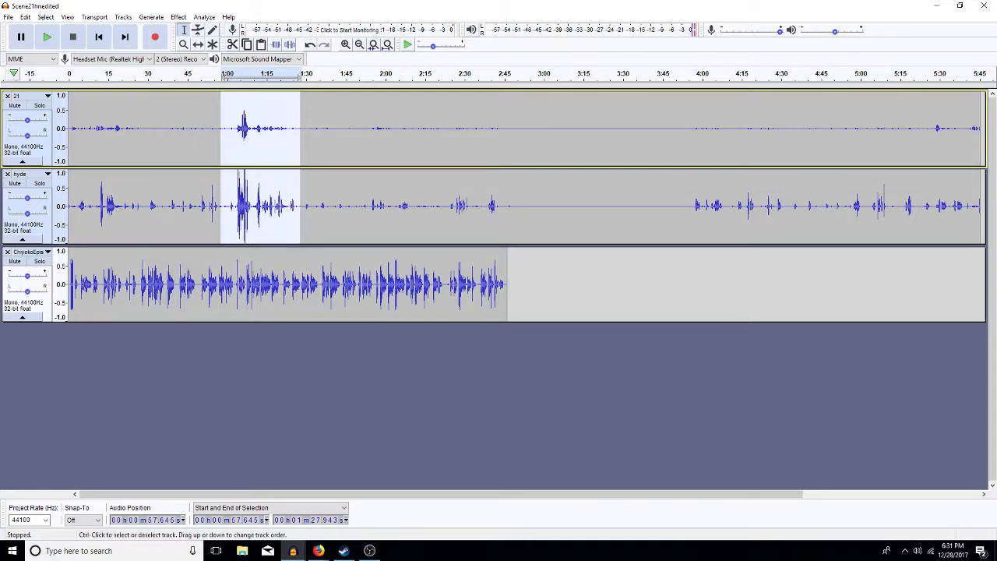
- Mute the ChiyokoEpis track, place the cursor at about 0:57.6, and switch to Firefox
left_click(15, 263)
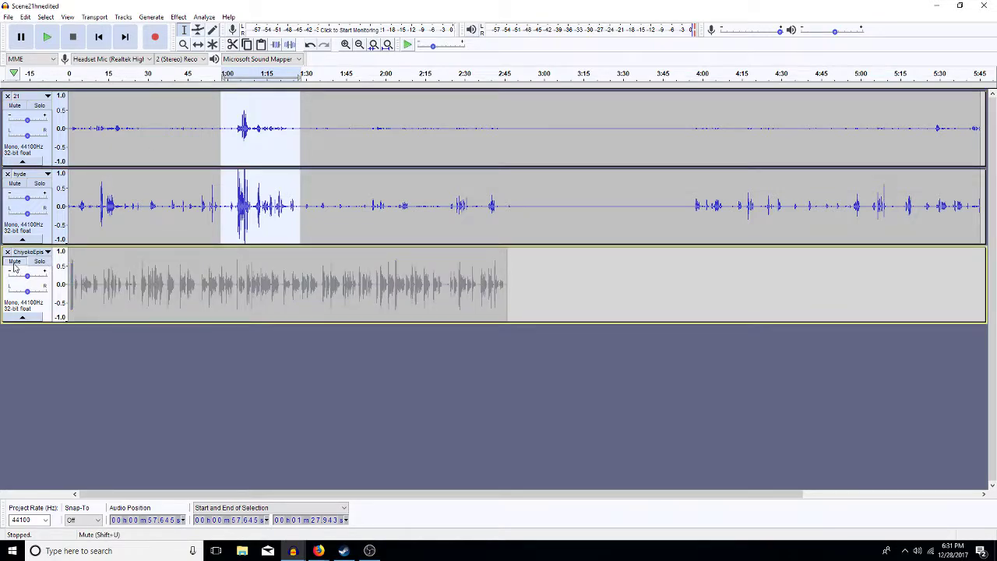
left_click(222, 284)
left_click(319, 550)
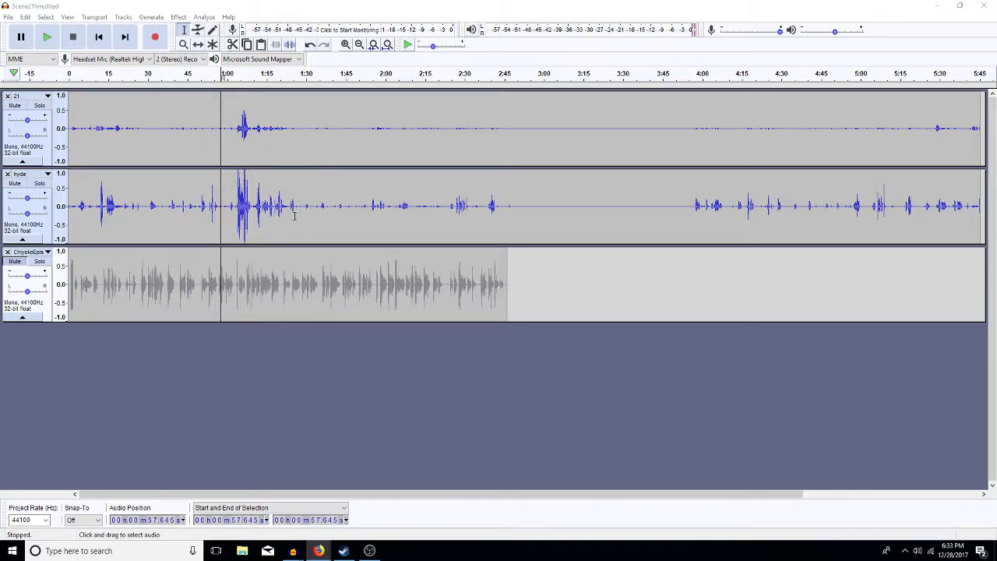
- Silence the section from about 1:02.8 to 1:23.0 in both the 21 and hyde tracks after listening to it
left_click_drag(299, 195, 231, 142)
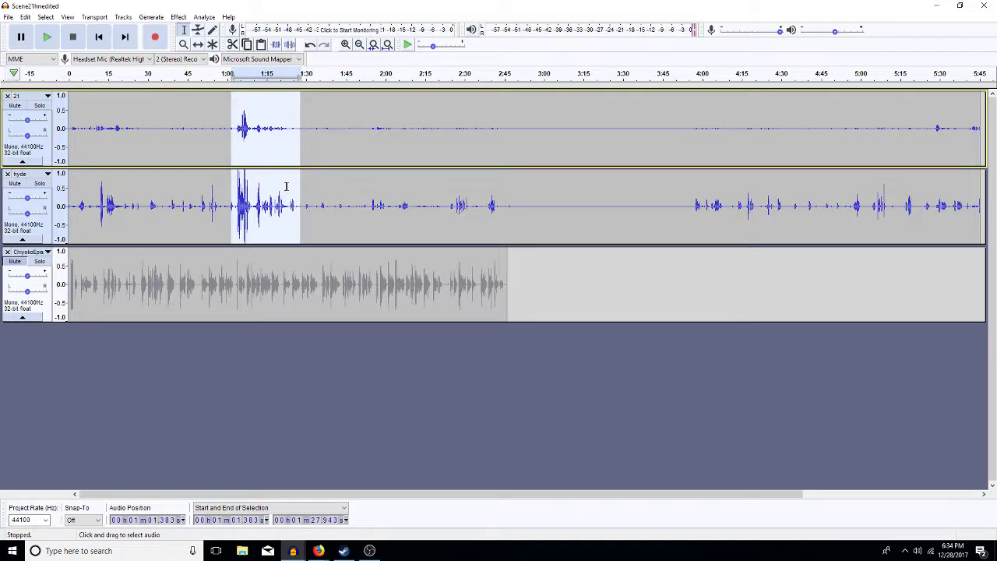
key("space")
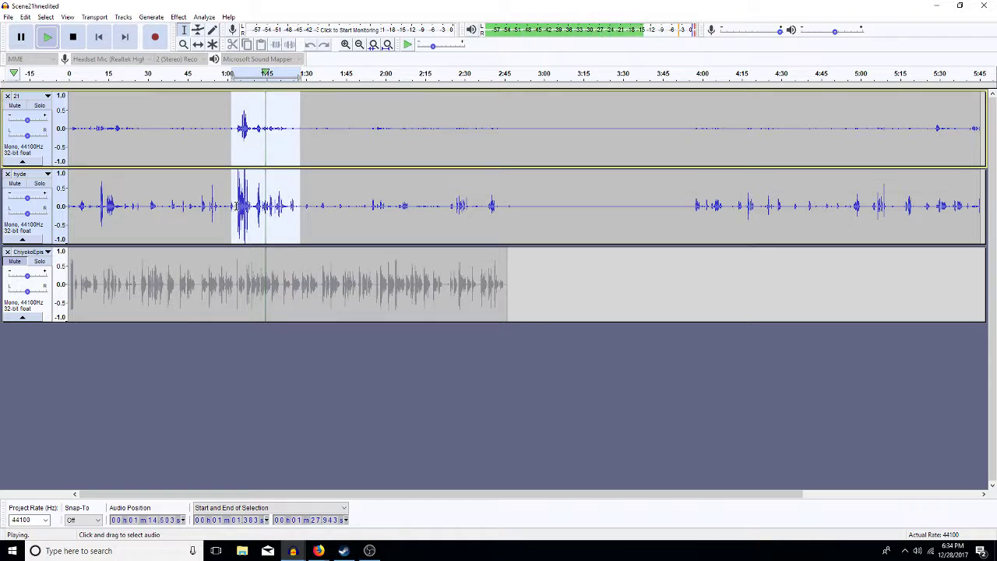
left_click_drag(236, 207, 287, 152)
key("space")
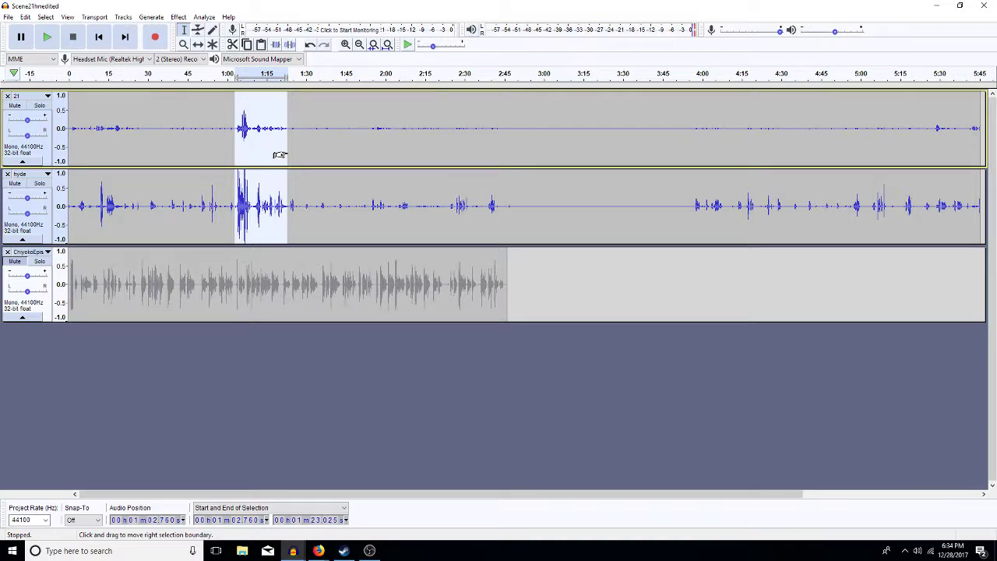
key("ctrl+l")
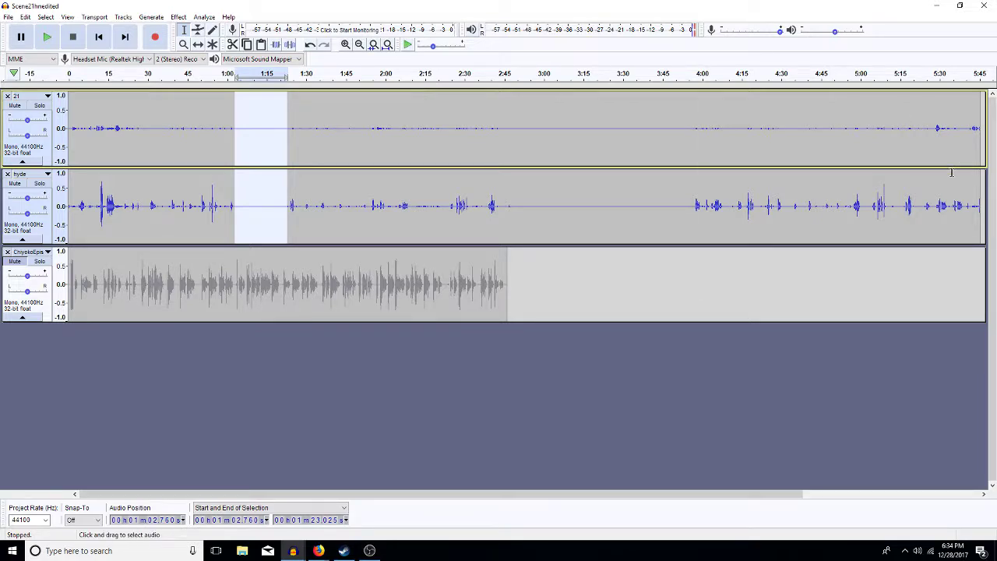
- Listen to the audio near 5:28 and 5:42 and from about 0:10 to 0:22, placing the playback positions in track 21
left_click(934, 137)
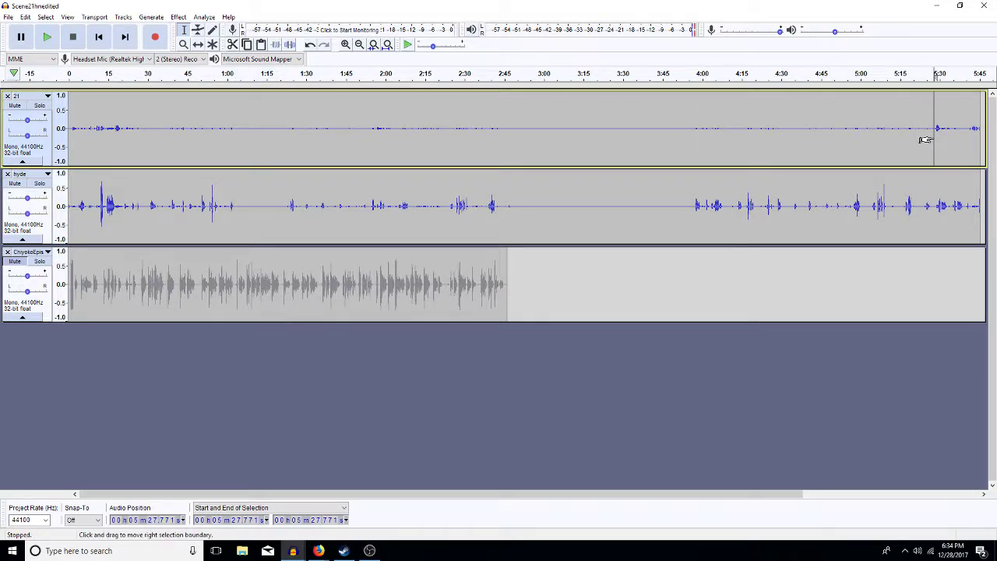
key("space")
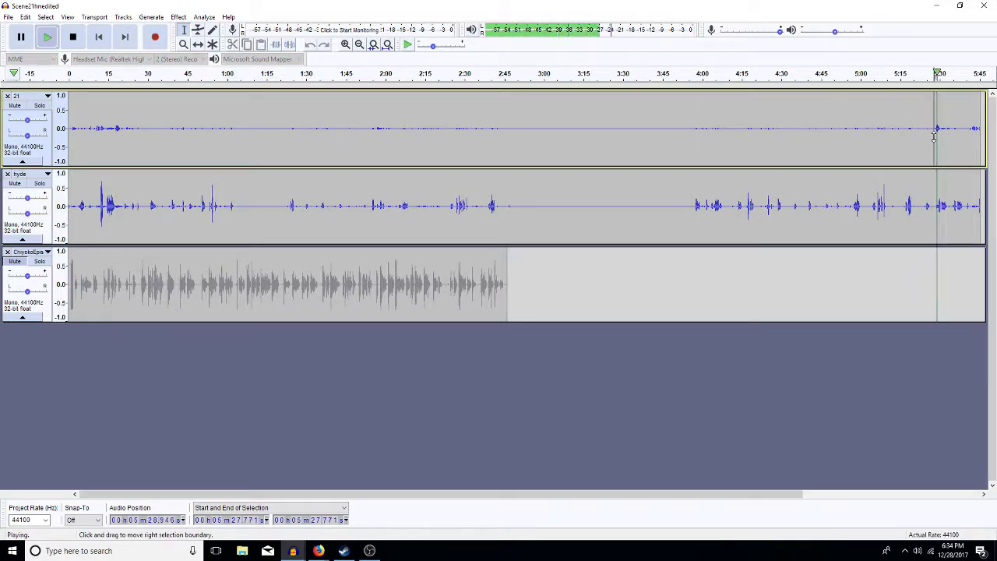
left_click(973, 134)
key("space")
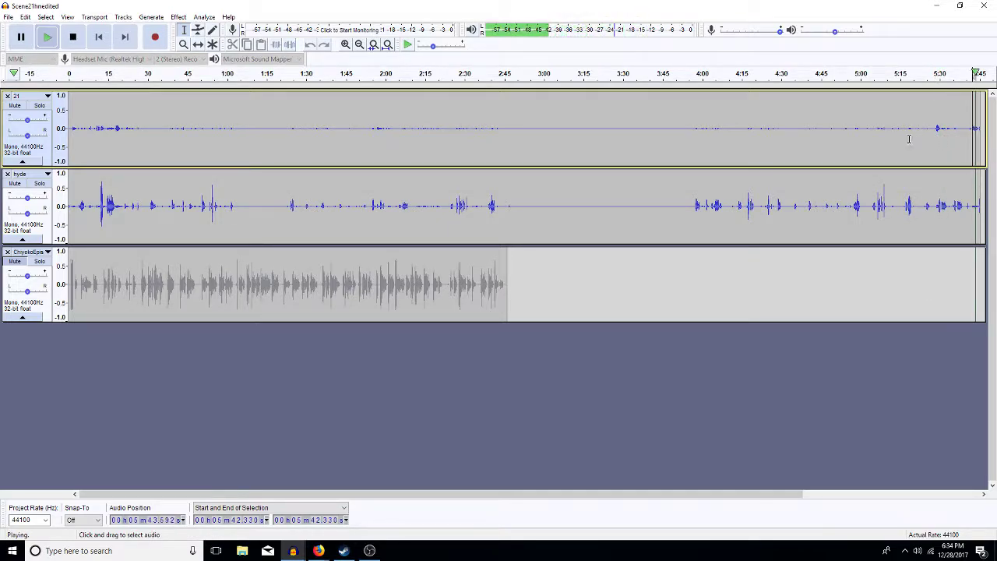
left_click_drag(127, 133, 96, 136)
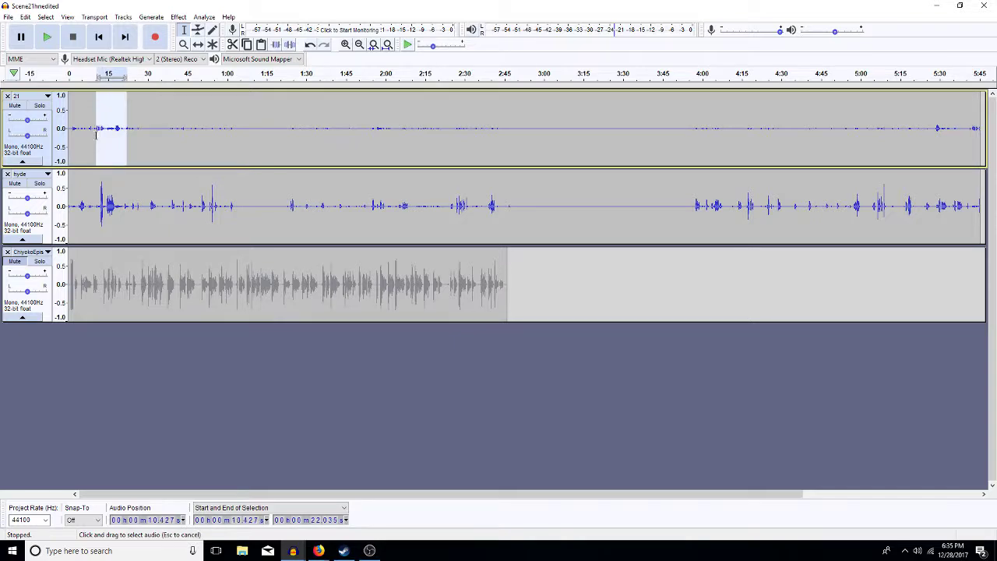
key("space")
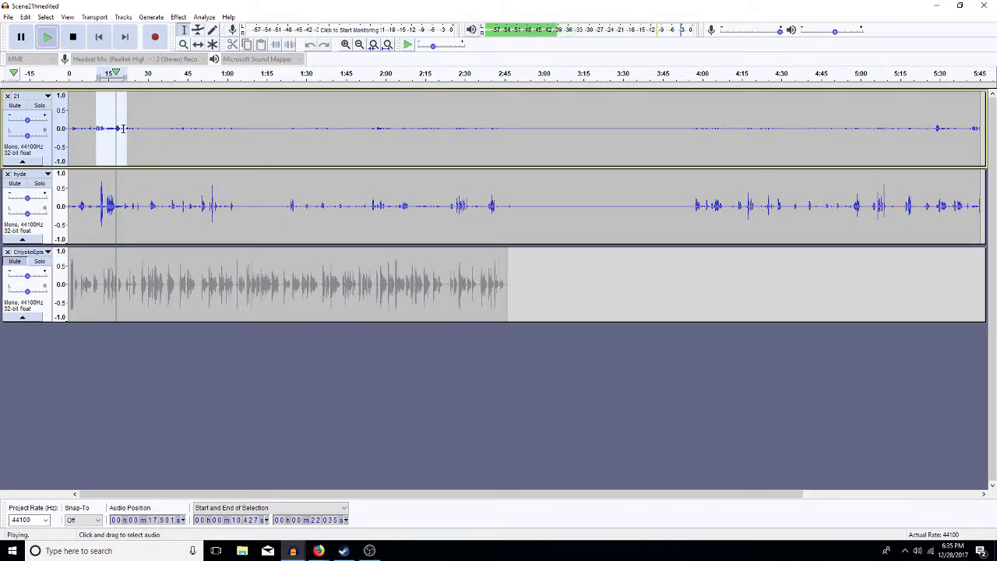
- Delete the first 20.9 seconds or so from both the 21 and hyde tracks
left_click_drag(122, 128, 75, 198)
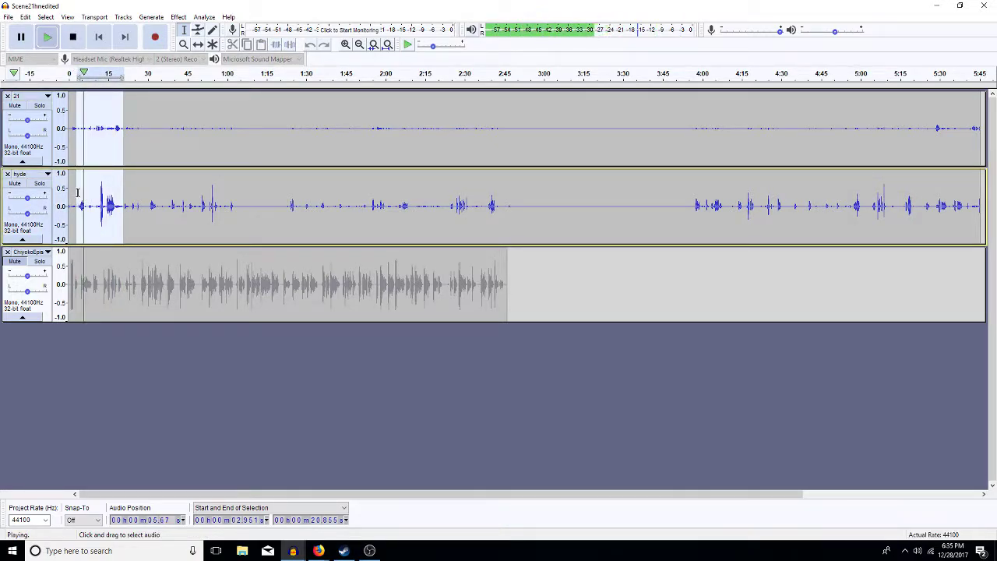
key("space")
left_click_drag(84, 191, 61, 185)
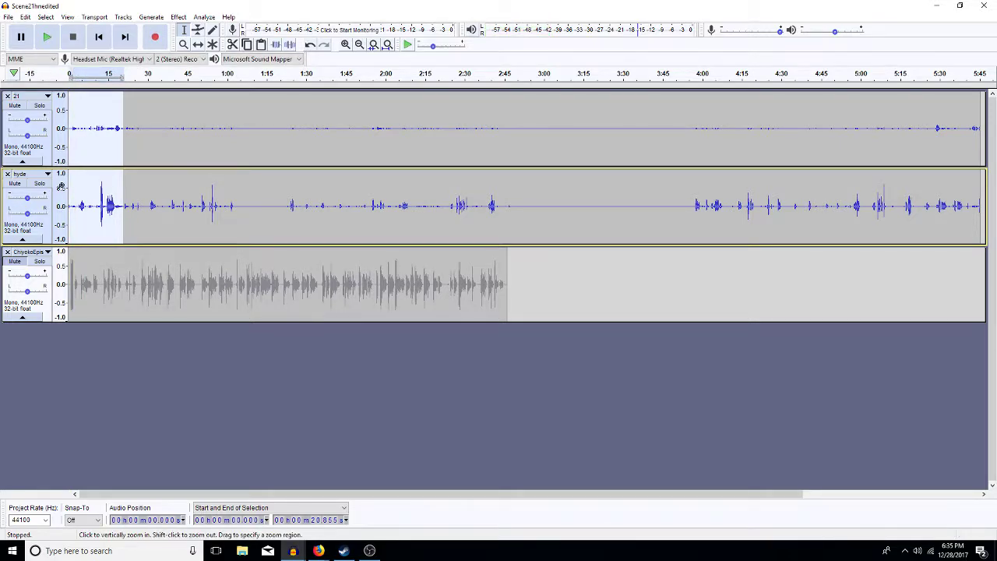
key("Delete")
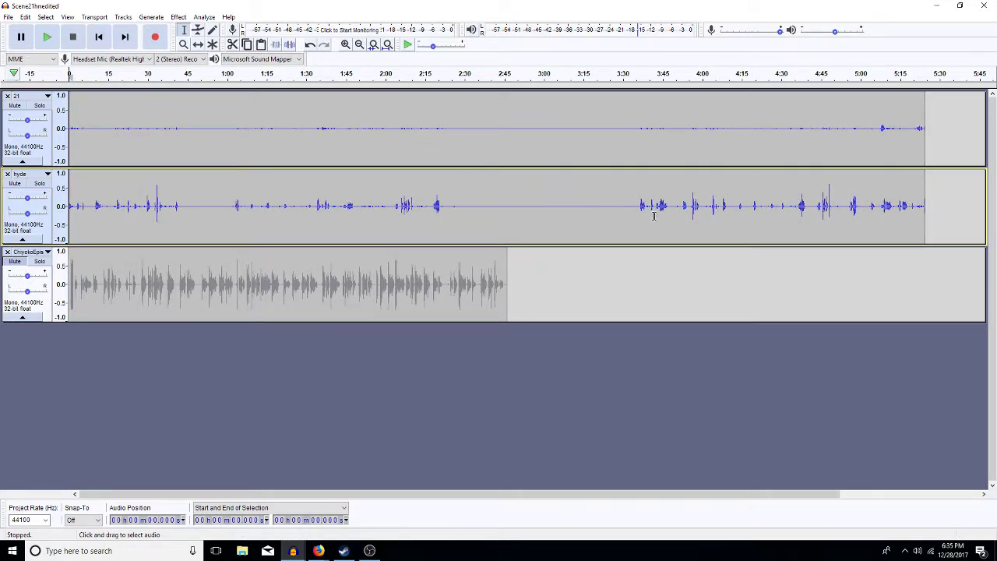
- Amplify the whole hyde track to a new peak amplitude of 0.0 dB and remove track 21 from the project
double_click(620, 227)
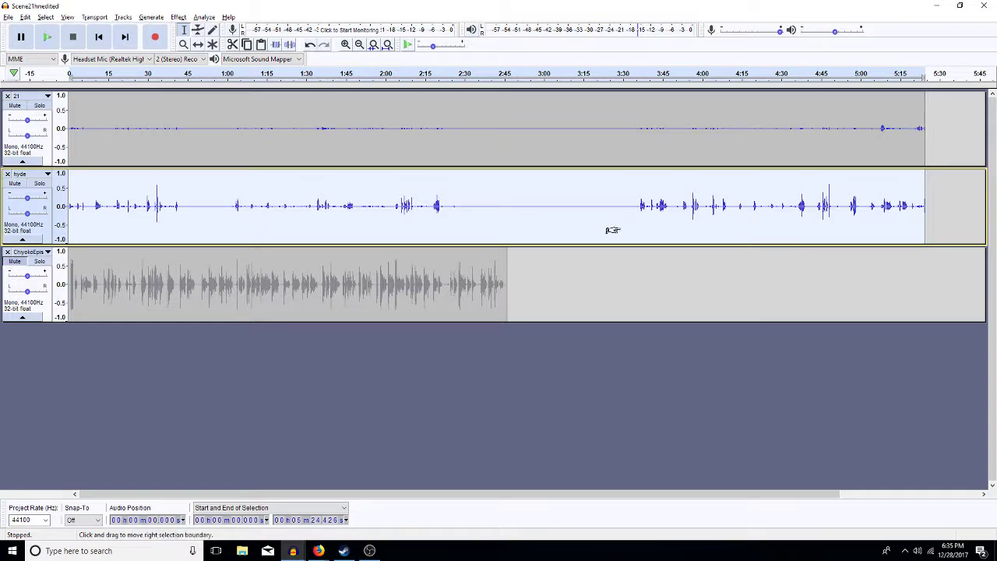
key("ctrl+shift+a")
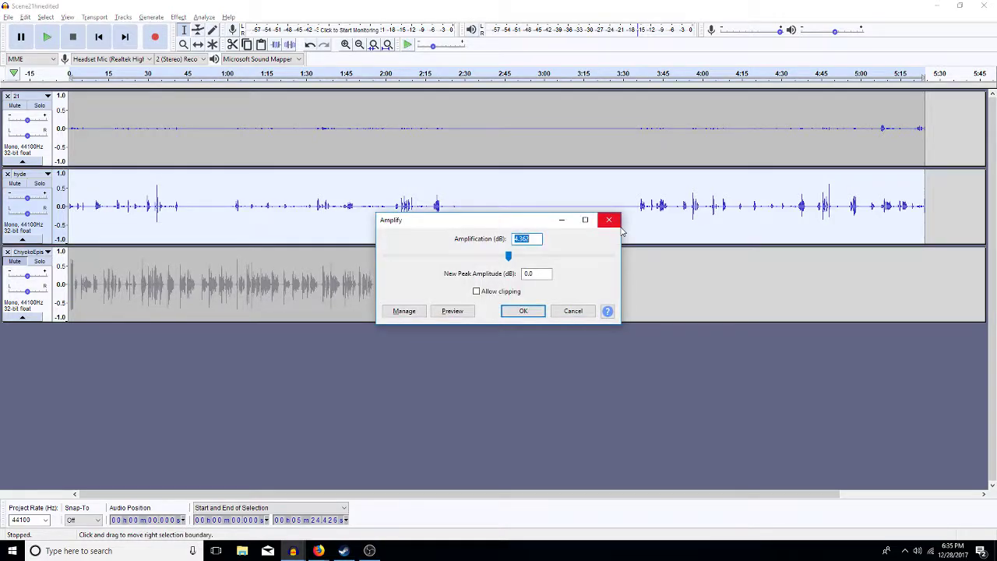
key("Return")
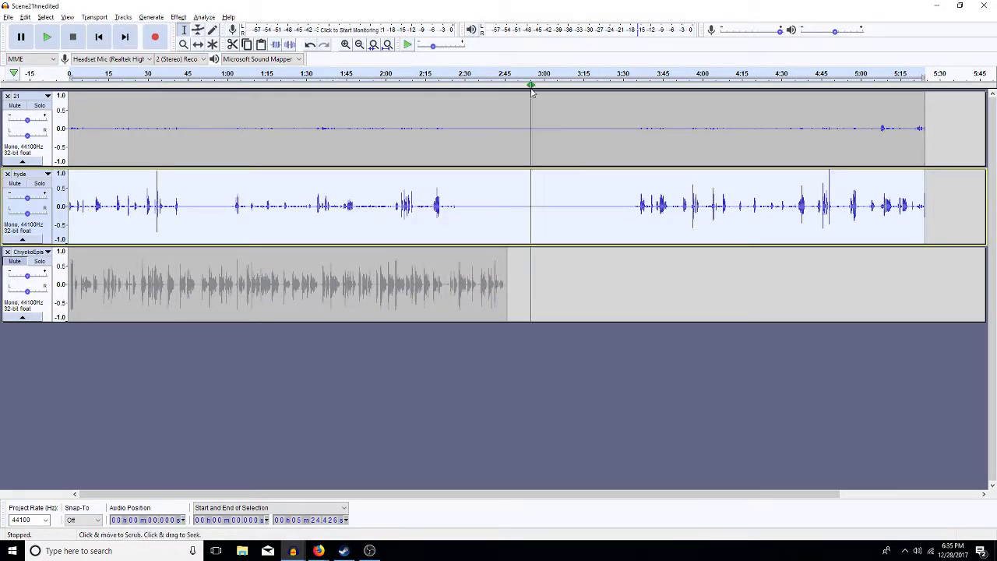
left_click(7, 96)
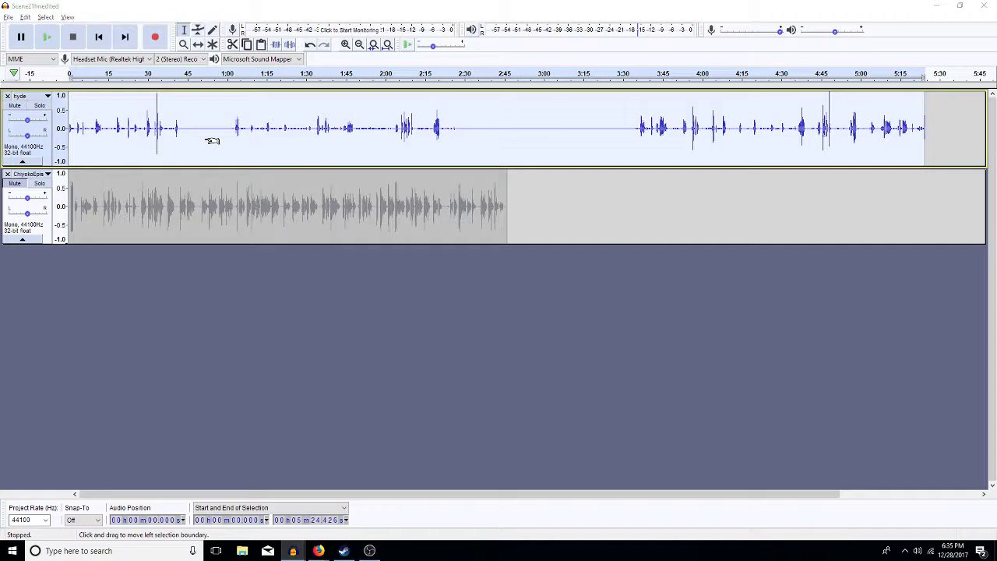
- Apply Pop Mute to the hyde track with a -5.00 dB threshold and -1.0 dB mute level, and repeat the effect twice
key("ctrl+p")
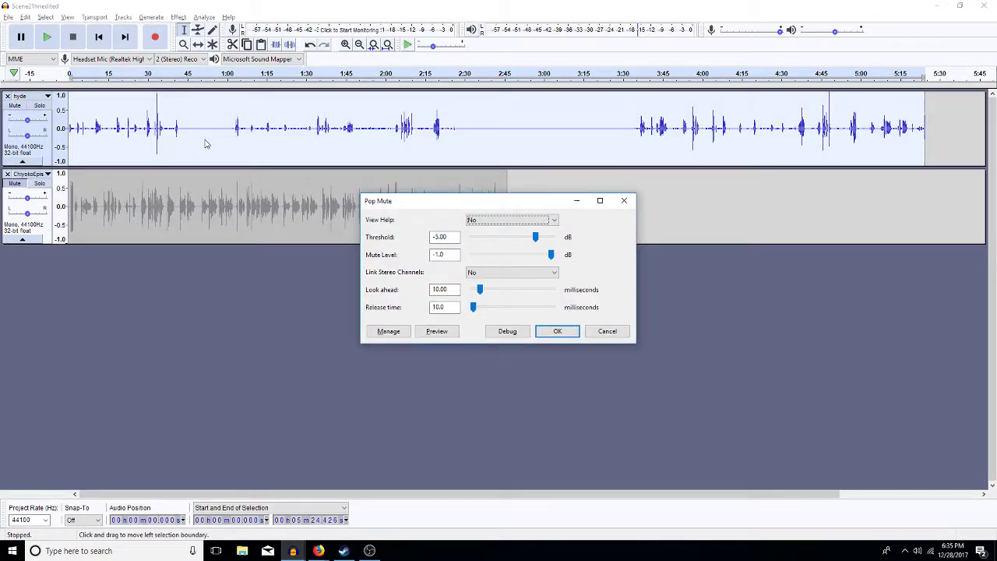
key("Return")
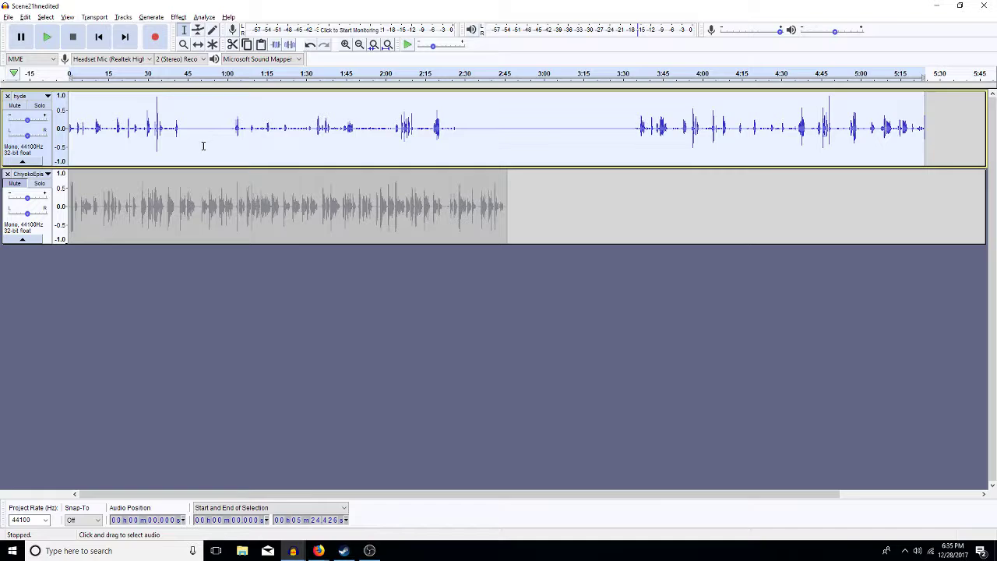
key("ctrl+r")
key("ctrl+r")
- Amplify the hyde track by 5.0 dB to a new peak amplitude of 0.0 dB and readjust its level
key("shift+a")
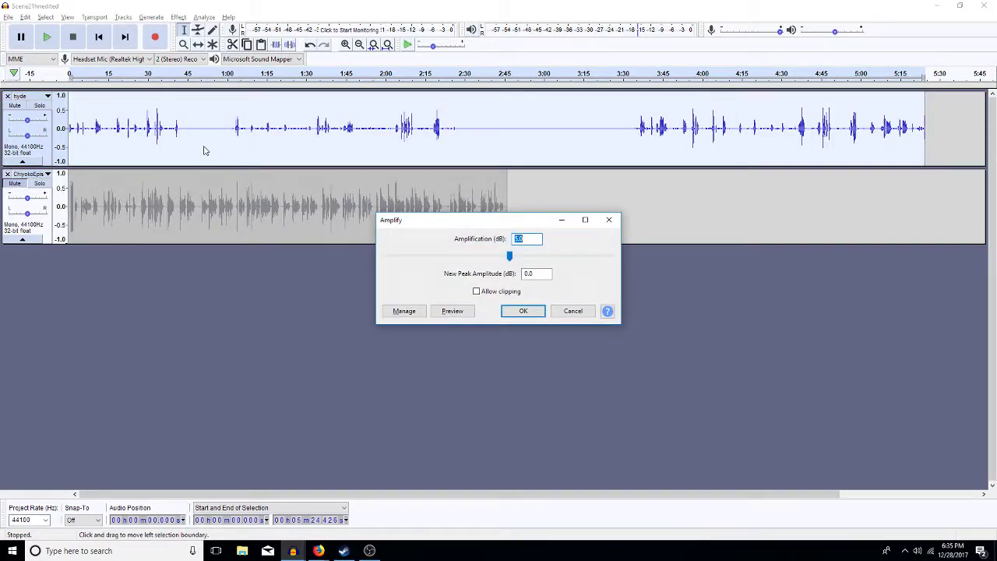
key("Return")
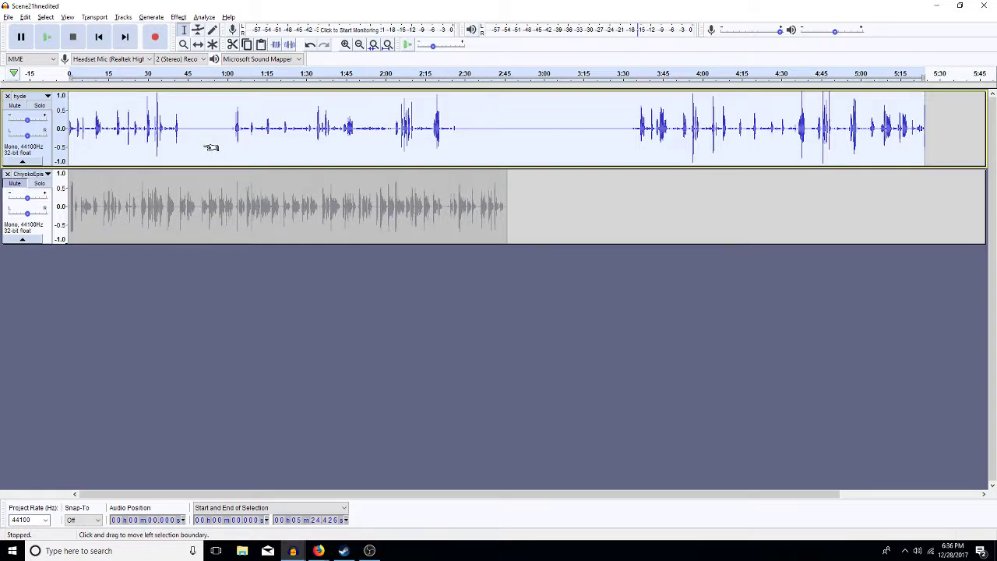
key("shift+a")
type("1")
key("Escape")
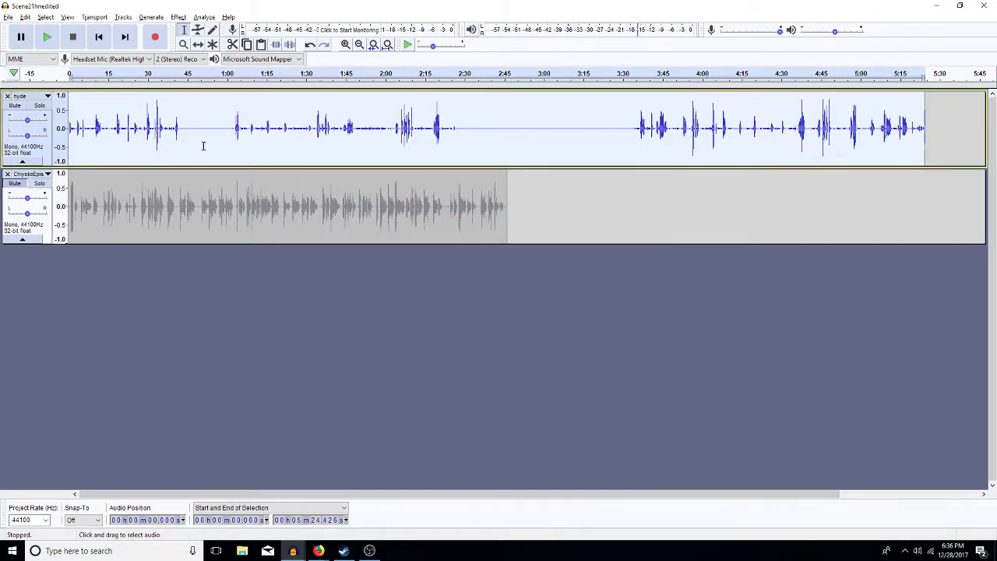
- Reapply Pop Mute to the whole hyde track and clear the selection
key("shift+p")
key("Return")
left_click(288, 139)
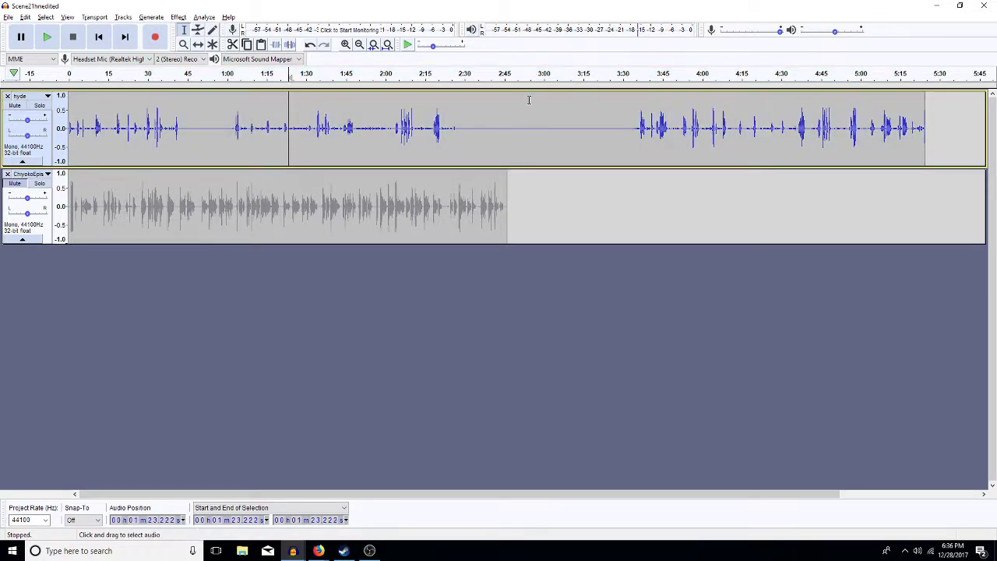
- Move the hyde track's opening section, up to about 2:31.9, behind the remaining audio so that it starts at about 3:37
left_click(624, 133)
left_click(470, 137)
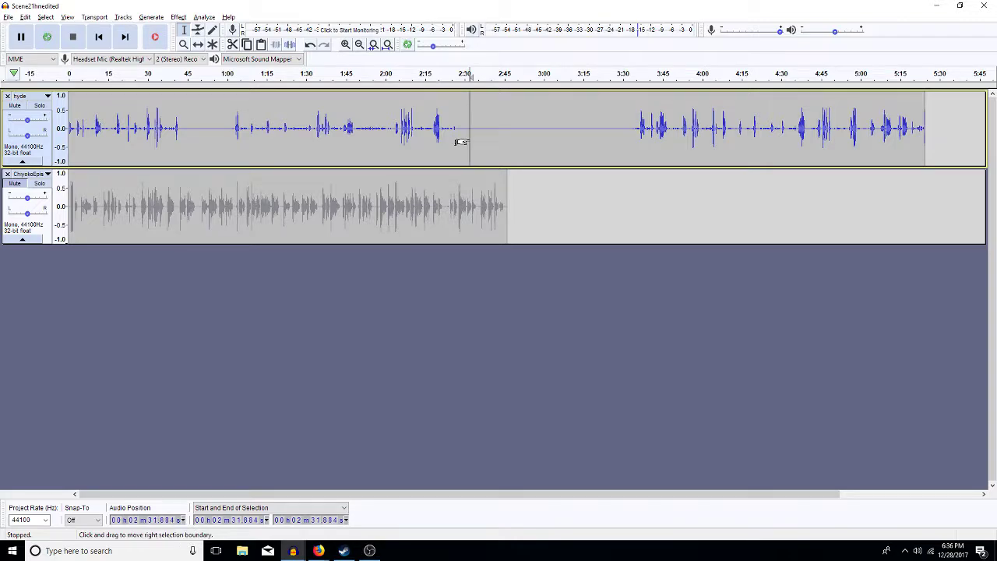
key("shift+Home")
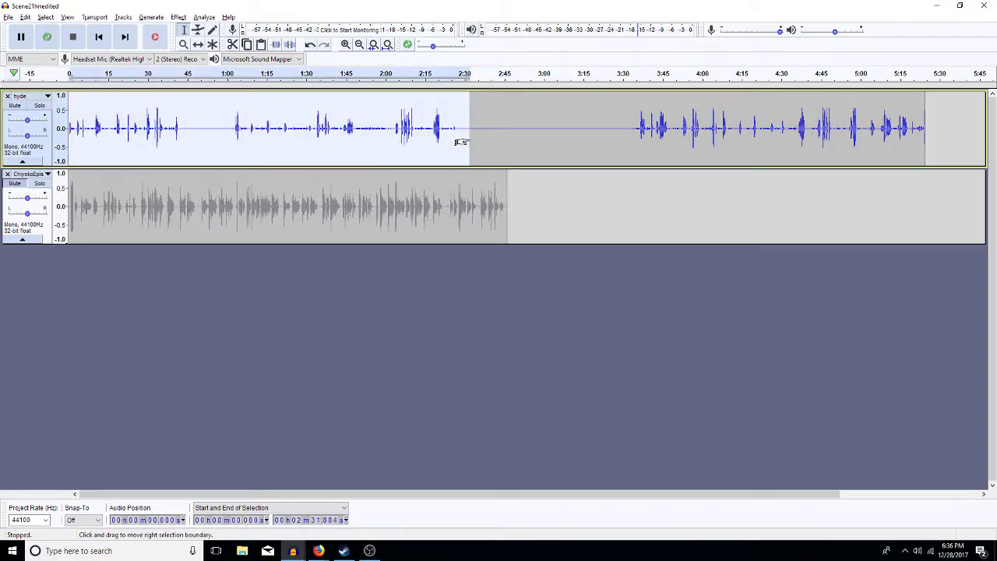
key("Delete")
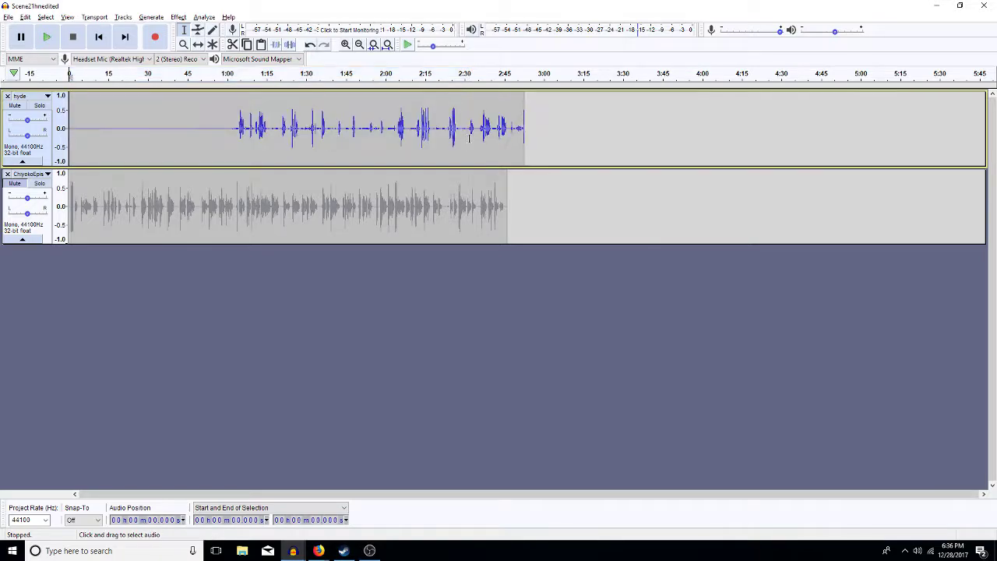
left_click(580, 130)
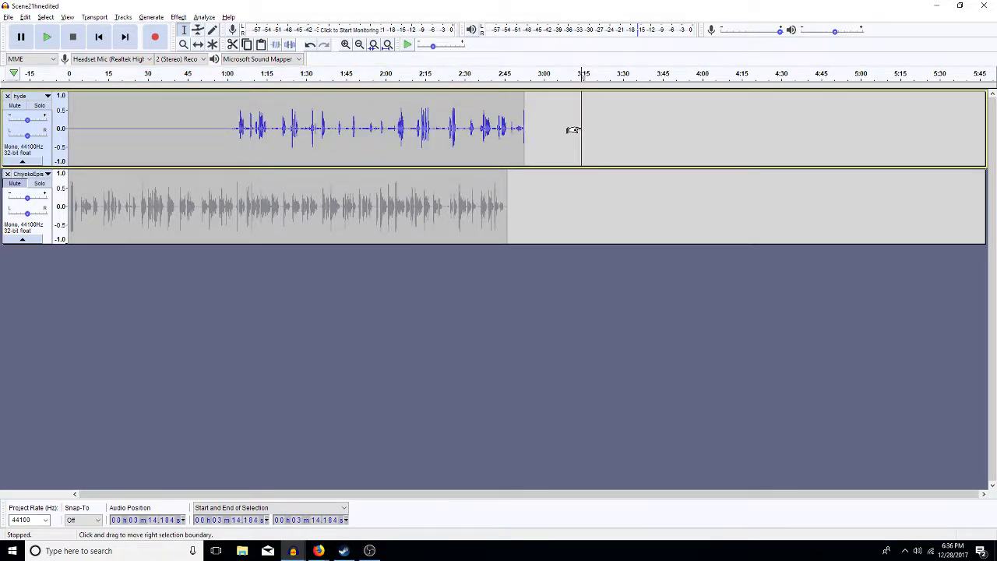
left_click(641, 129)
key("ctrl+v")
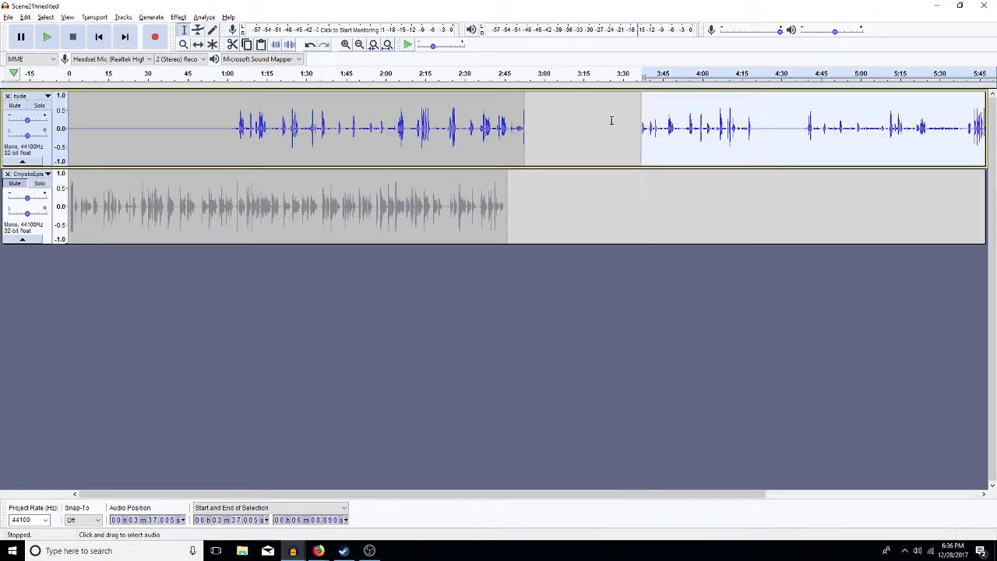
- Play the hyde track from about 0:59 and delete everything before that point, from the track's start
left_click(224, 127)
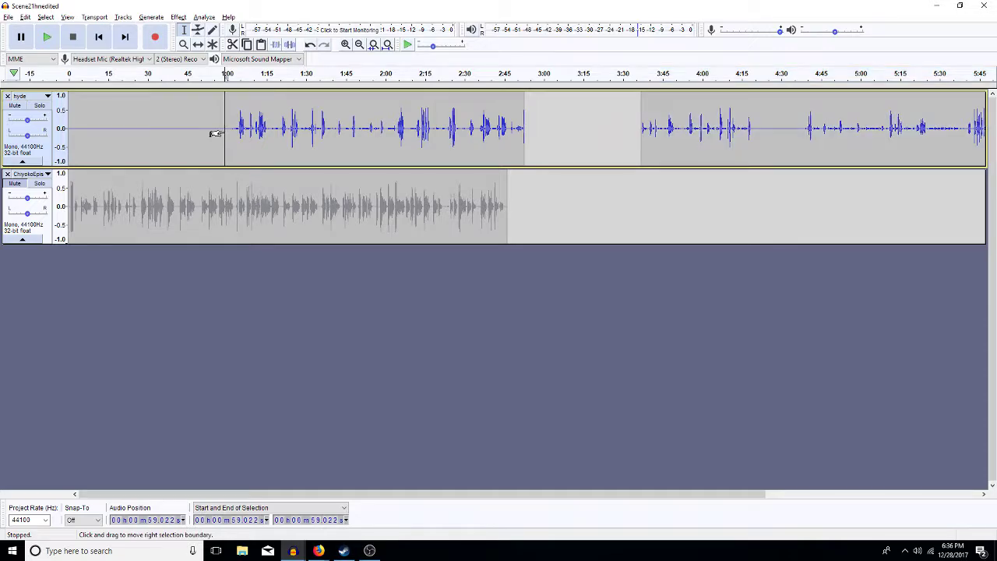
key("space")
key("shift+Home")
key("space")
key("Delete")
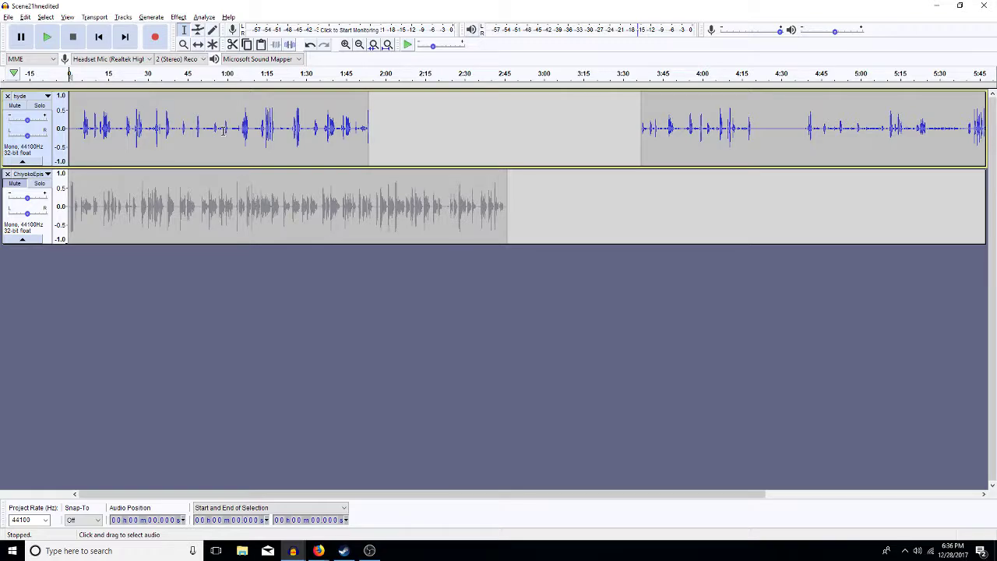
- Silence the opening spikes in the ChiyokoEpis track, from its start to about 2.3 seconds
left_click(103, 142)
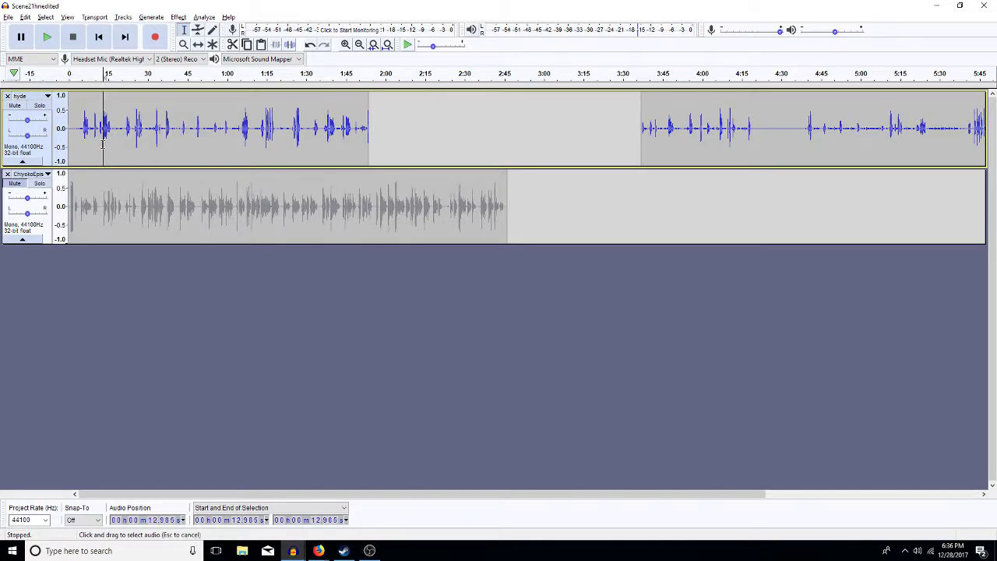
left_click_drag(103, 144, 41, 160)
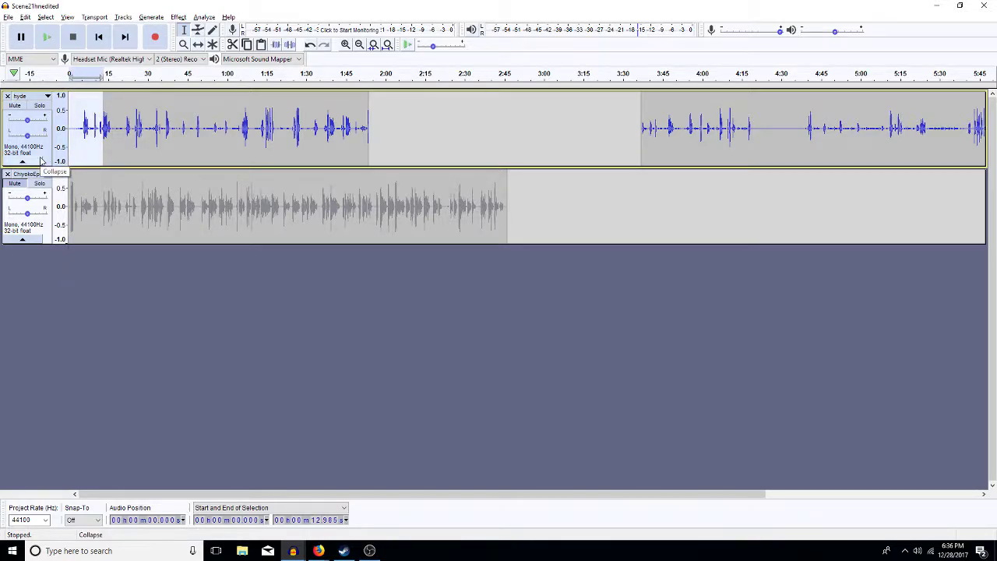
key("ctrl+e")
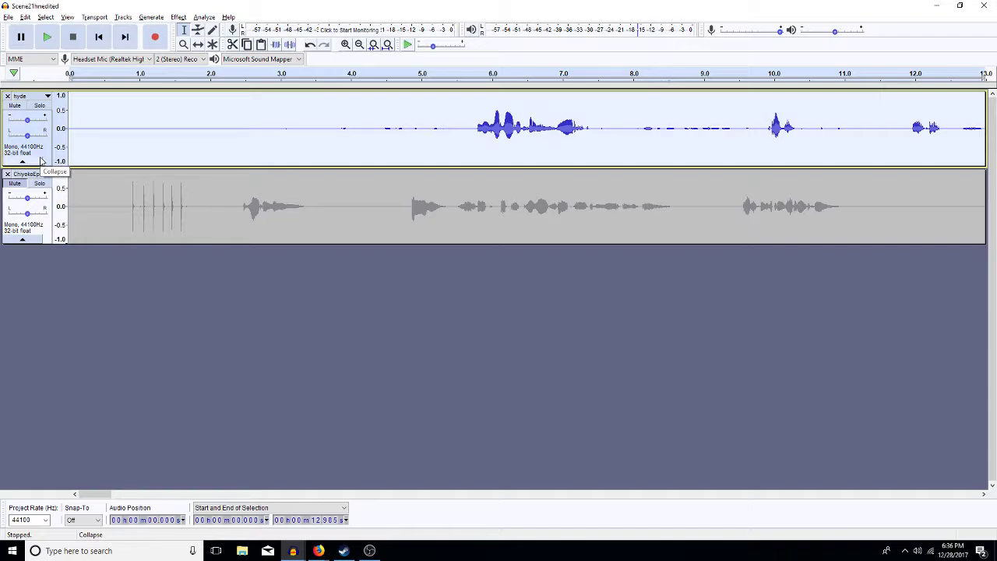
left_click_drag(235, 207, 59, 238)
key("ctrl+l")
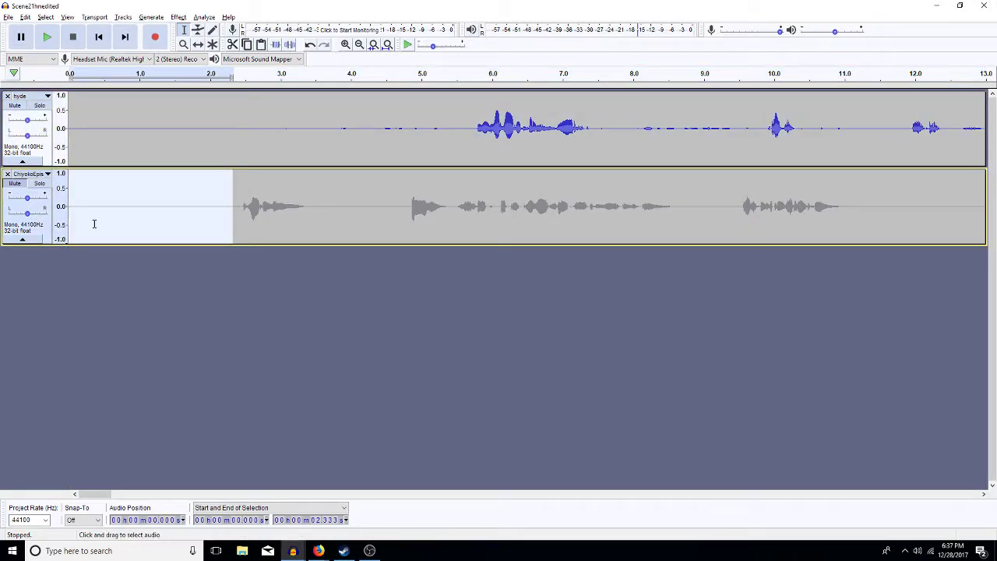
- Silence the low-level noise in the hyde track from its start to about 5.7 seconds, just before the first line
left_click_drag(467, 127, 240, 148)
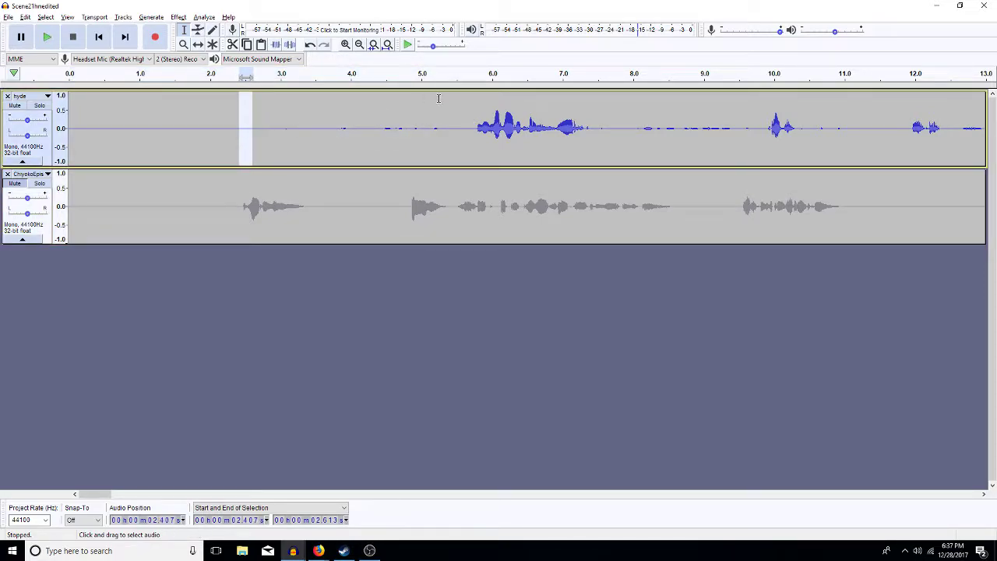
left_click(473, 129)
key("shift+Home")
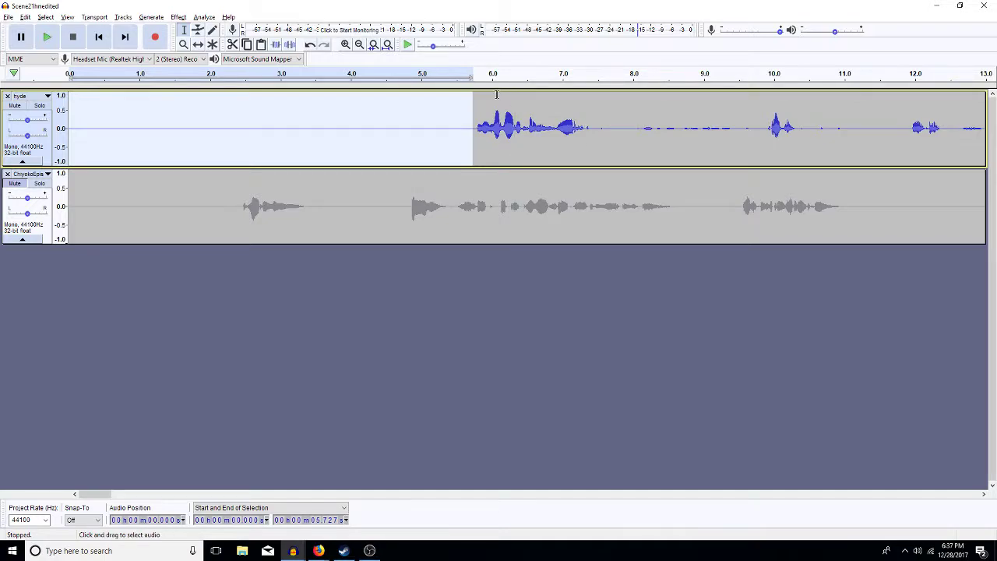
- Silence the hyde track's gaps at about 7.4–9.8, 10.4–11.9, 15.8–22.1 and 23.2–25.3 seconds
left_click(360, 44)
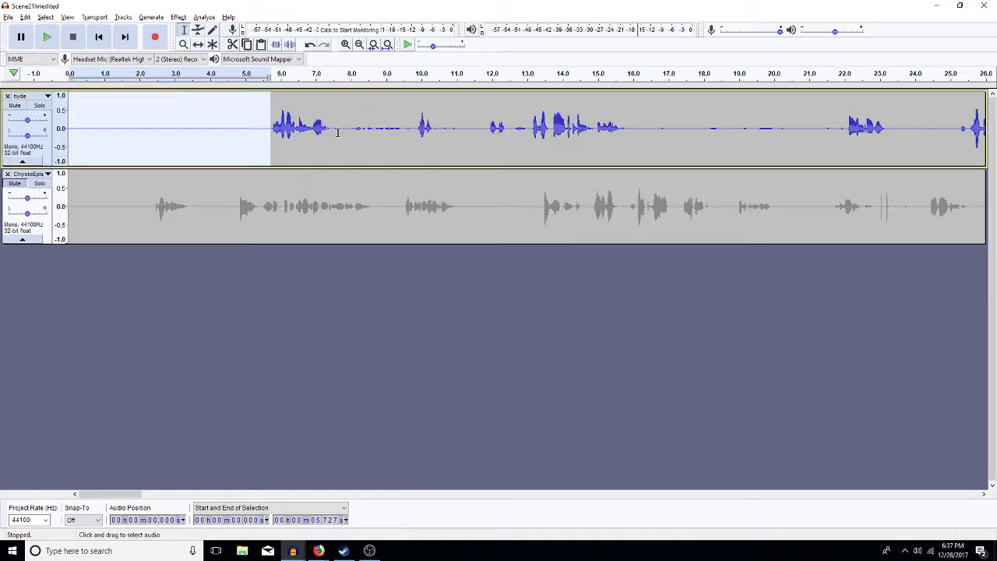
left_click_drag(330, 127, 415, 141)
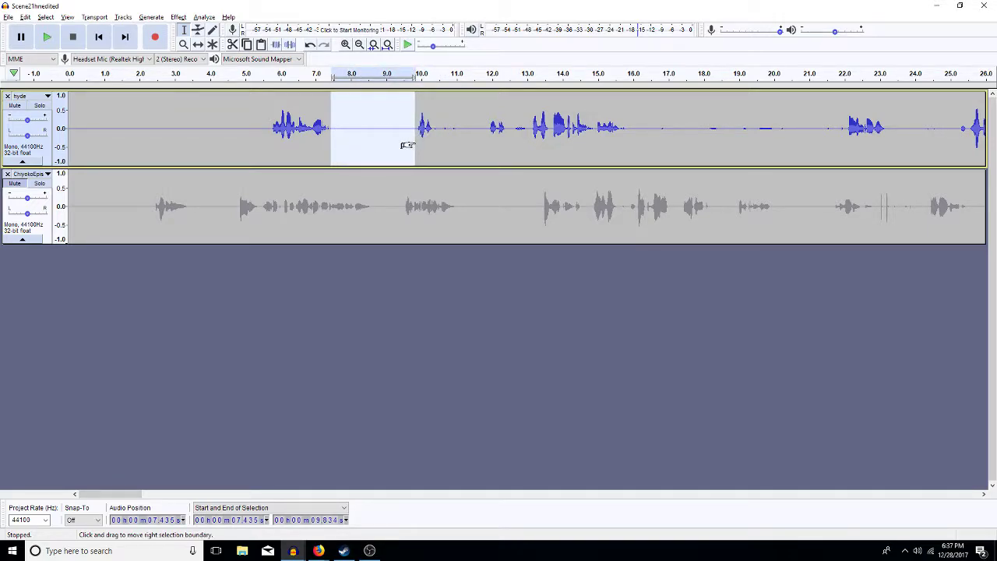
left_click_drag(434, 125, 489, 145)
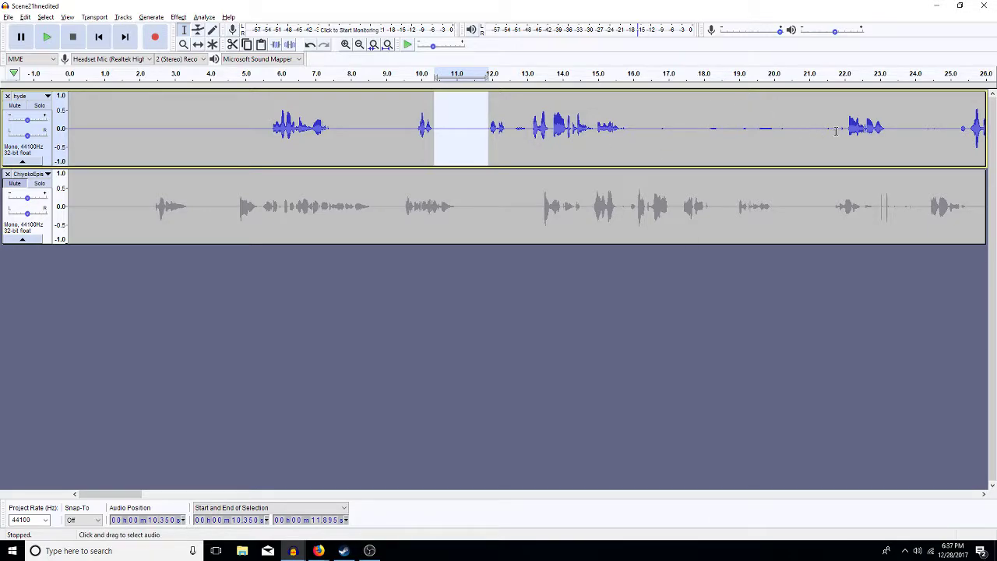
left_click_drag(847, 127, 626, 157)
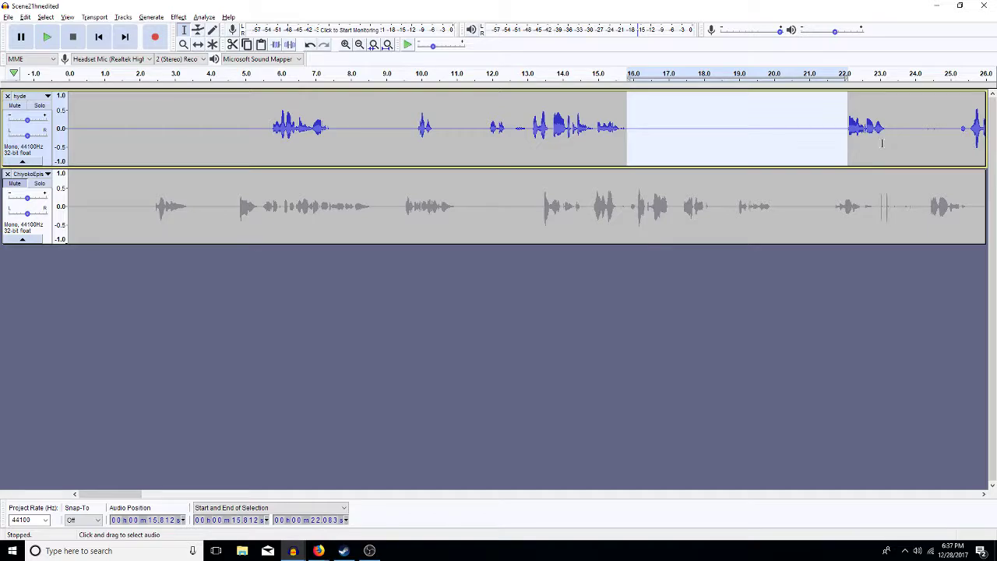
left_click_drag(886, 127, 960, 145)
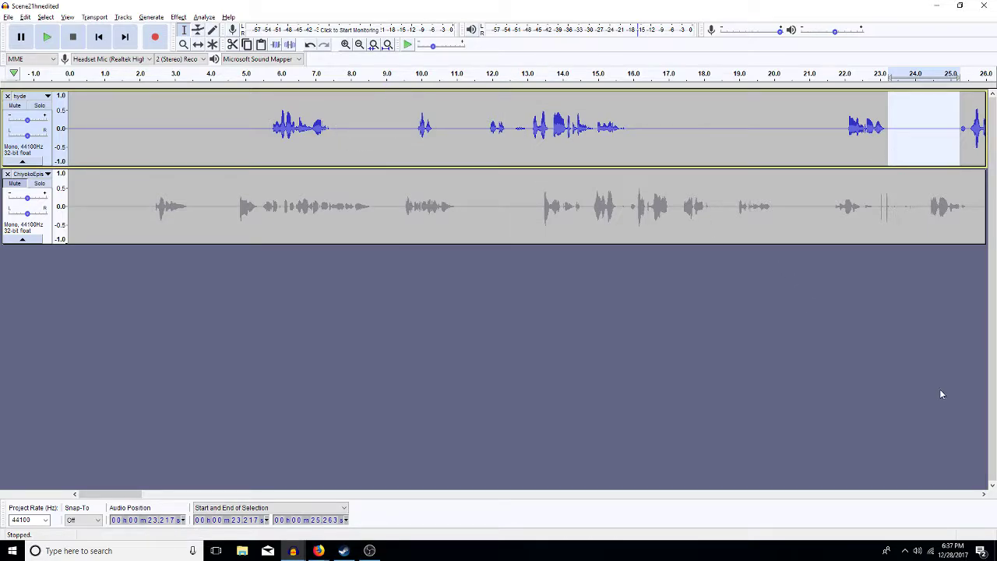
- Silence the hyde track's gaps at about 27.8–32.9 and 34.7–37.0 seconds, listening from 34.3 seconds to judge the small sound there
left_click(983, 494)
left_click_drag(984, 494, 984, 496)
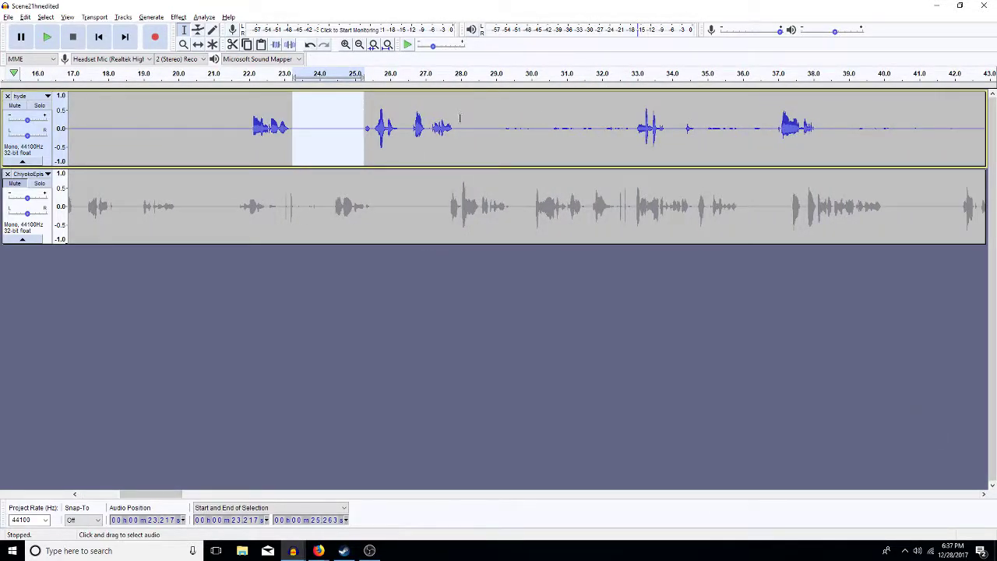
left_click_drag(454, 133, 635, 140)
left_click(684, 131)
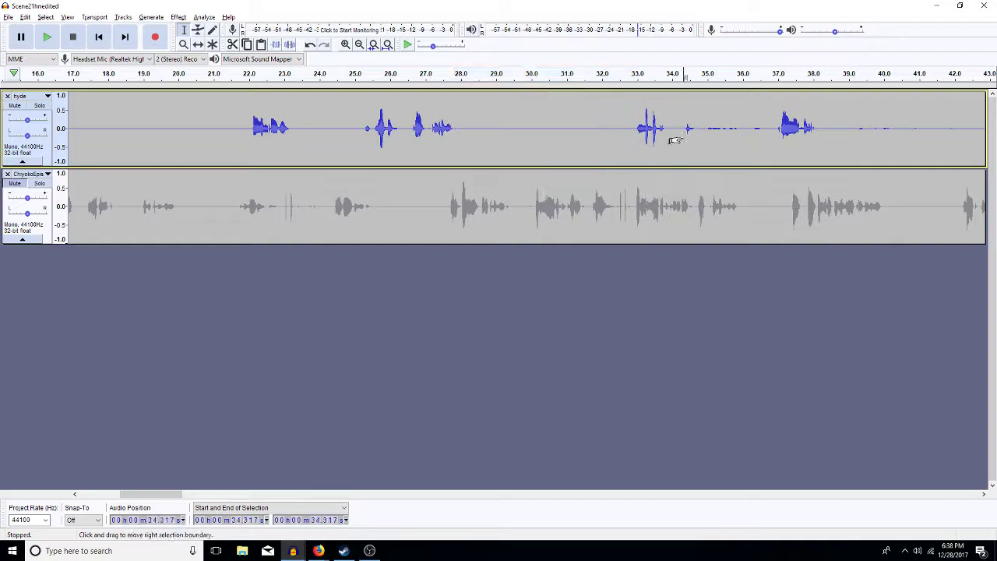
key("space")
key("space")
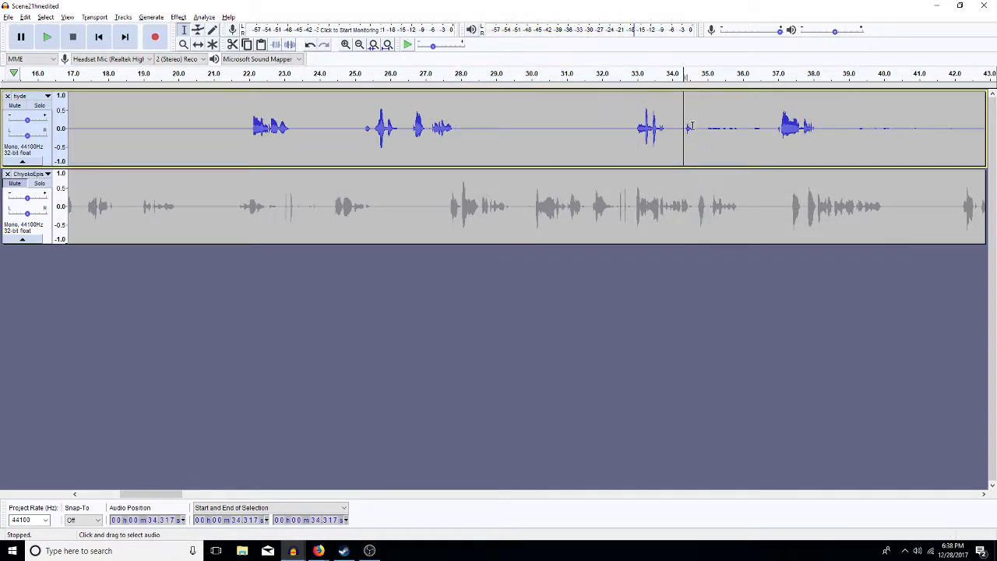
left_click_drag(696, 140, 778, 140)
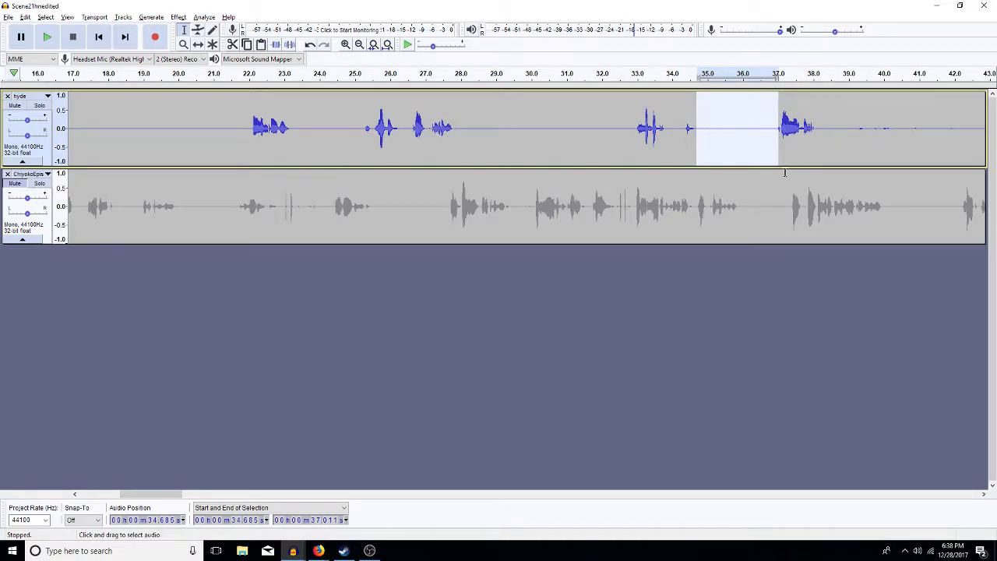
- Play the hyde track from about 36.7 seconds and silence its gaps at about 36.7–37.1 and 38.1–43.3 seconds
key("Left")
left_click(769, 148)
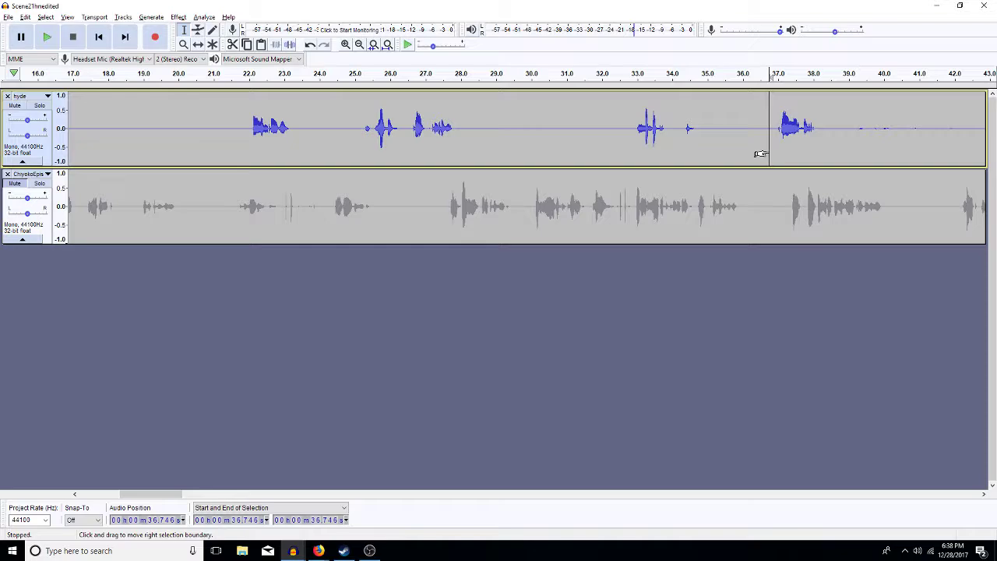
key("space")
key("space")
left_click_drag(768, 144, 780, 144)
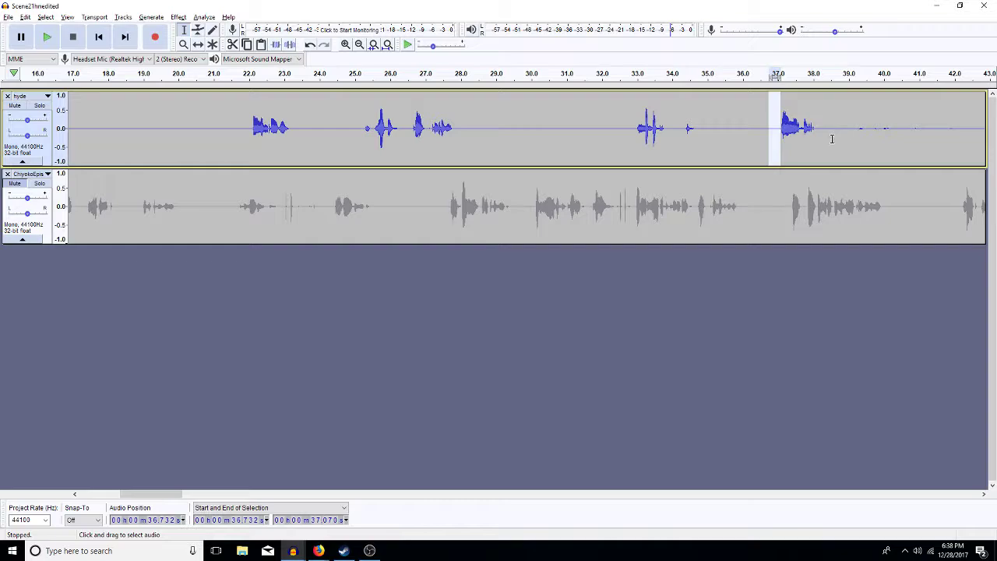
left_click_drag(816, 125, 876, 148)
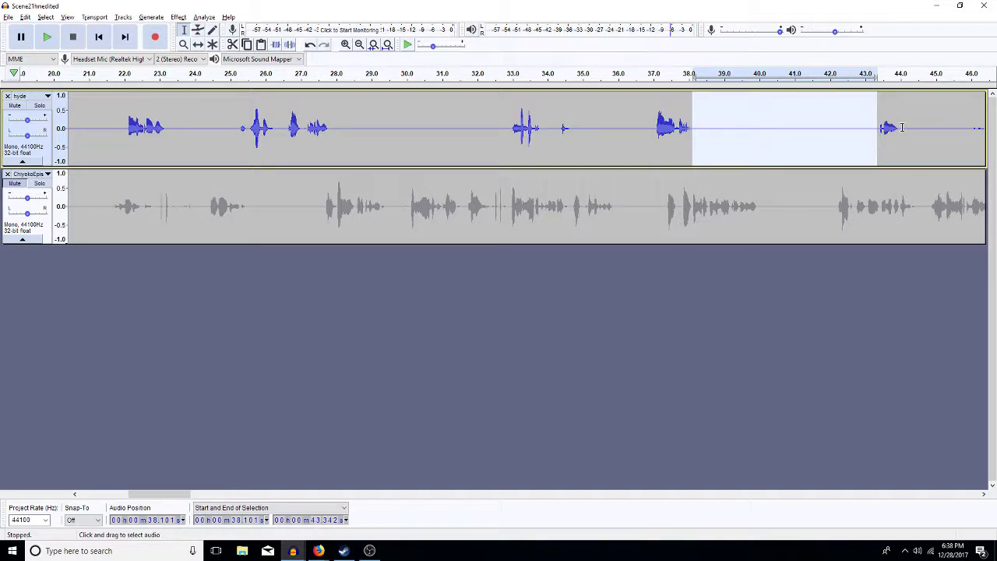
- Silence the remaining gaps between the hyde track's lines from about 44 seconds to 1:05.6, including 49.6–55.2, 56.2–59.3 and 1:00.1–1:05.6
left_click_drag(900, 126, 553, 143)
left_click(745, 153)
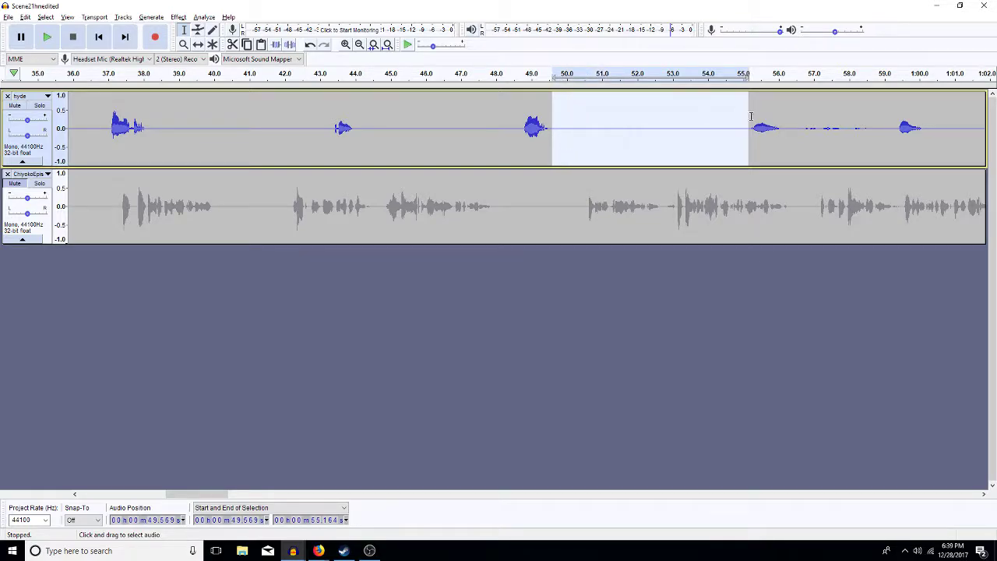
left_click_drag(784, 130, 893, 138)
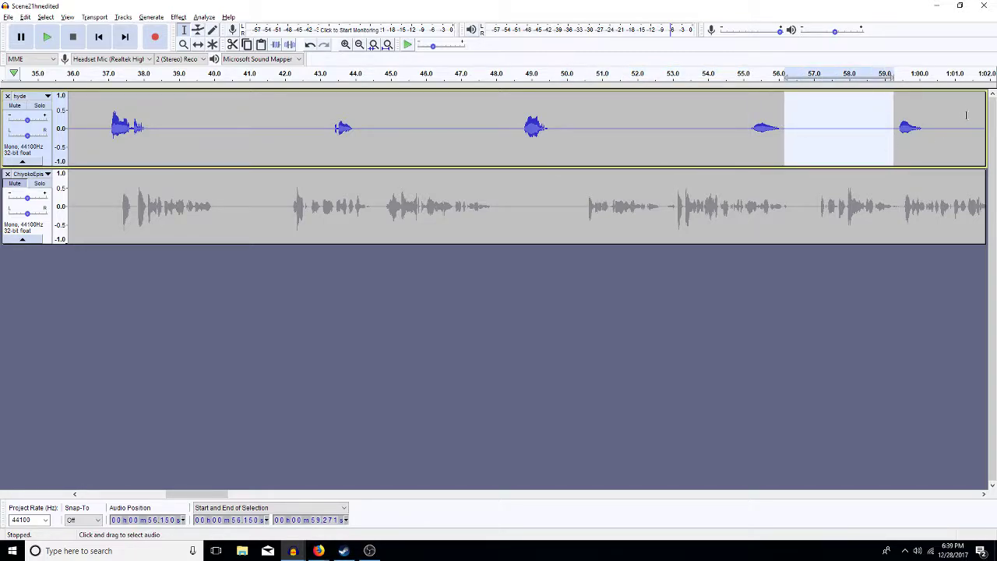
left_click_drag(924, 126, 836, 143)
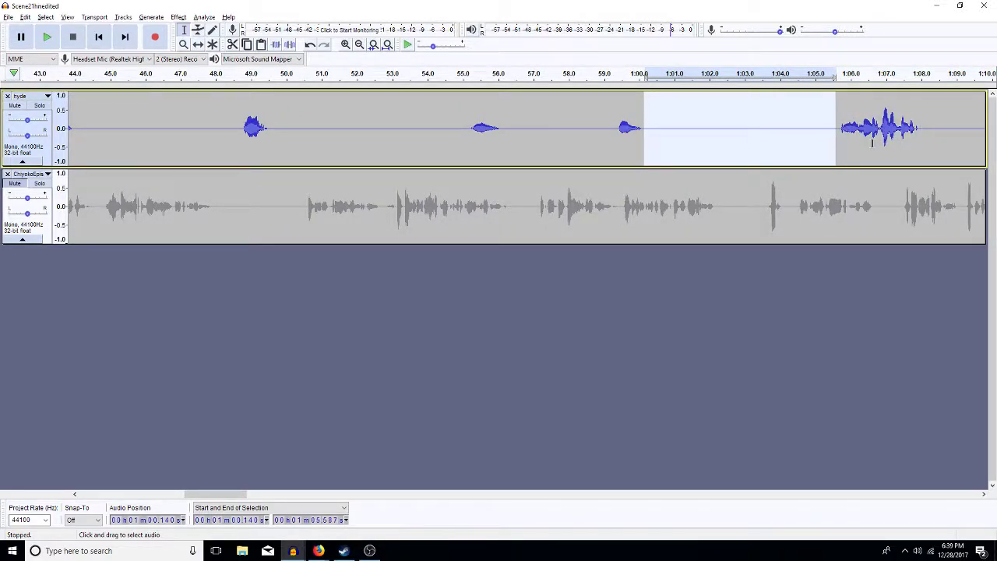
- Silence the hyde track's gap from about 1:08.0 to 1:13.0 and dismiss the paste error message
left_click_drag(920, 133, 689, 195)
left_click(689, 155)
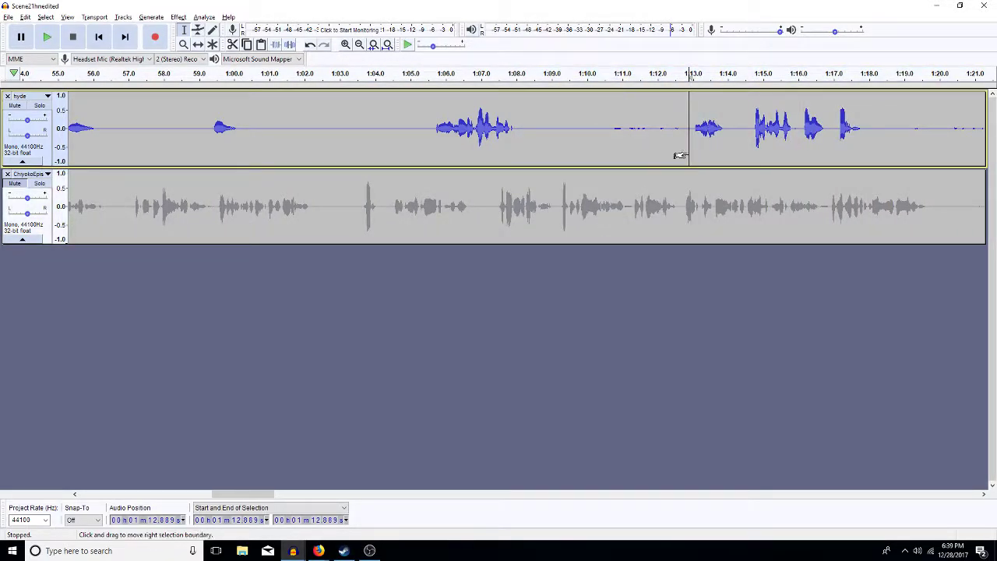
left_click_drag(694, 138, 622, 139)
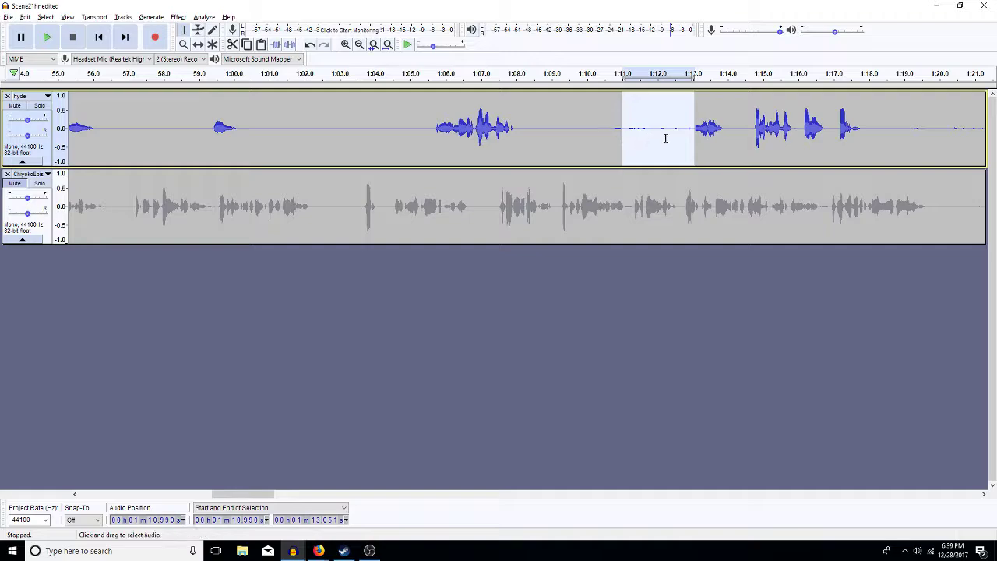
left_click_drag(690, 146, 693, 145)
left_click_drag(622, 150, 522, 156)
key("ctrl+v")
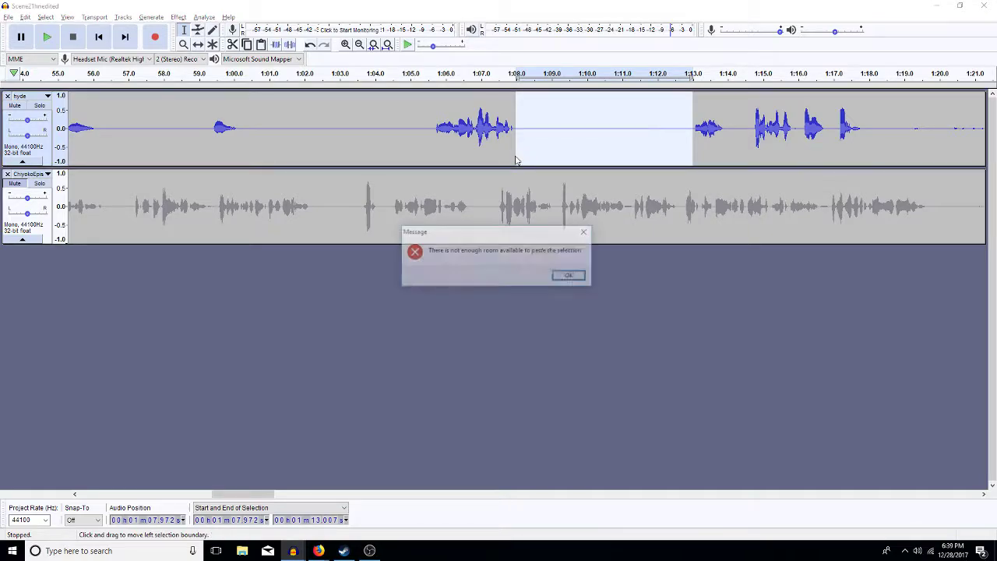
left_click(572, 276)
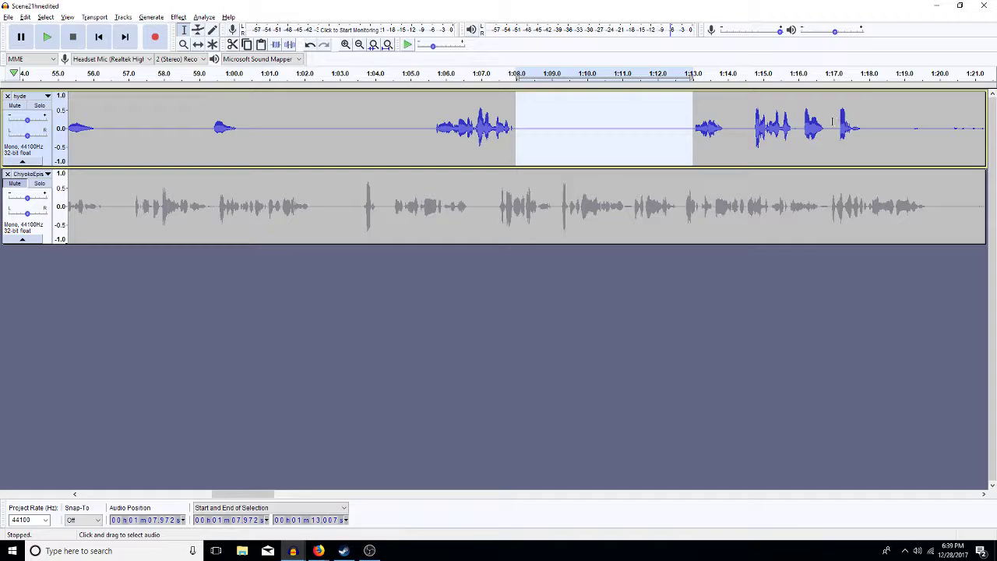
- Silence the gaps between the hyde track's lines from 1:18.0 to 1:43.3, including 1:18.0–1:25.4, 1:34.6–1:36.6 and 1:40.9–1:43.3
left_click_drag(868, 134, 771, 134)
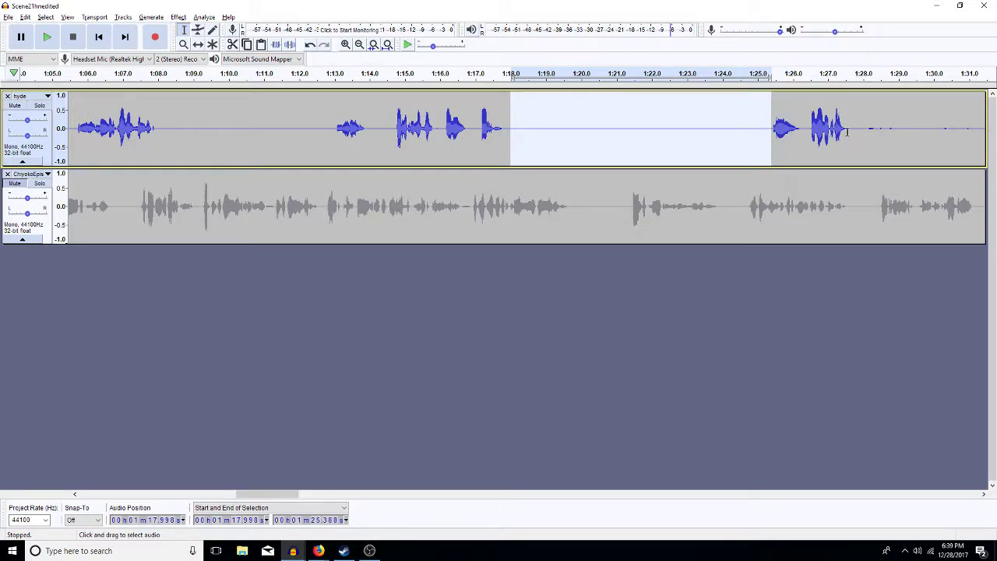
left_click_drag(849, 128, 699, 140)
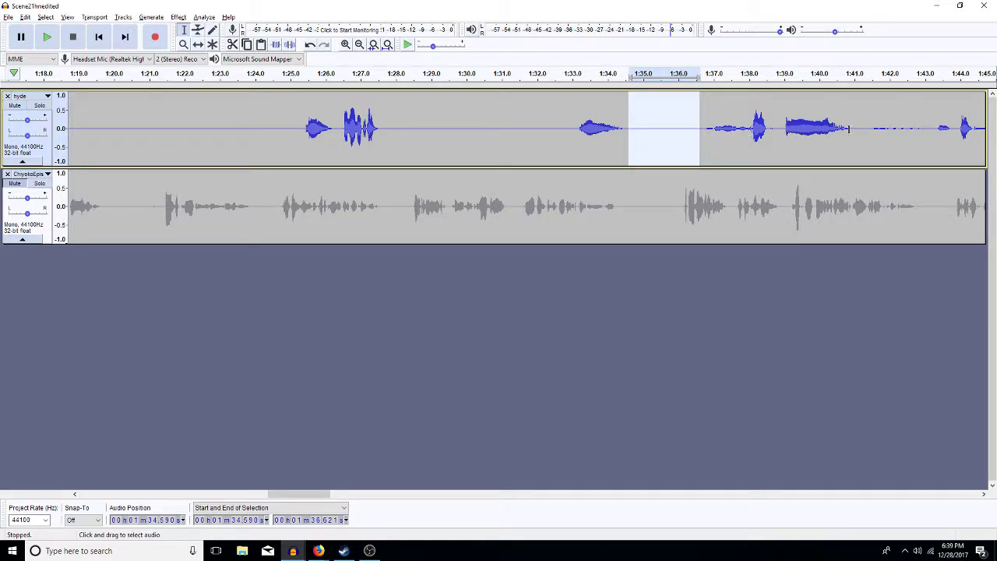
left_click_drag(852, 126, 935, 148)
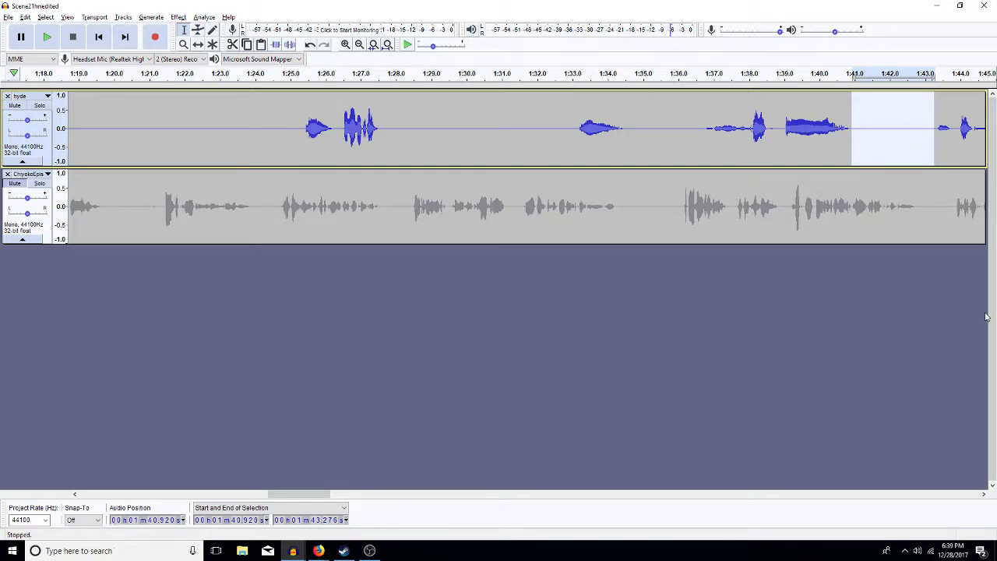
- Listen to the hyde track's ending and silence everything from about 1:47.1 to the track's end at about 1:53.5
left_click(938, 496)
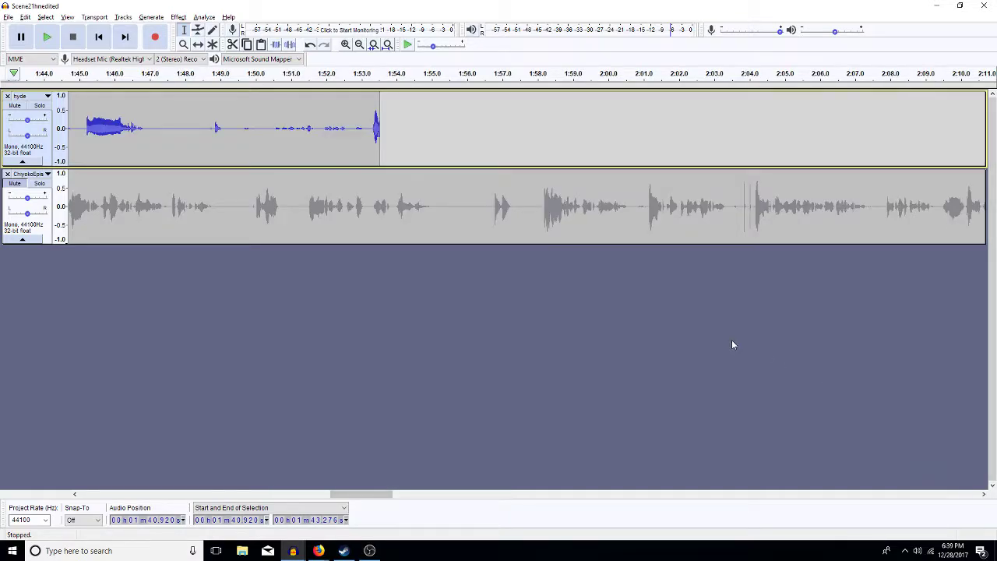
left_click(371, 128)
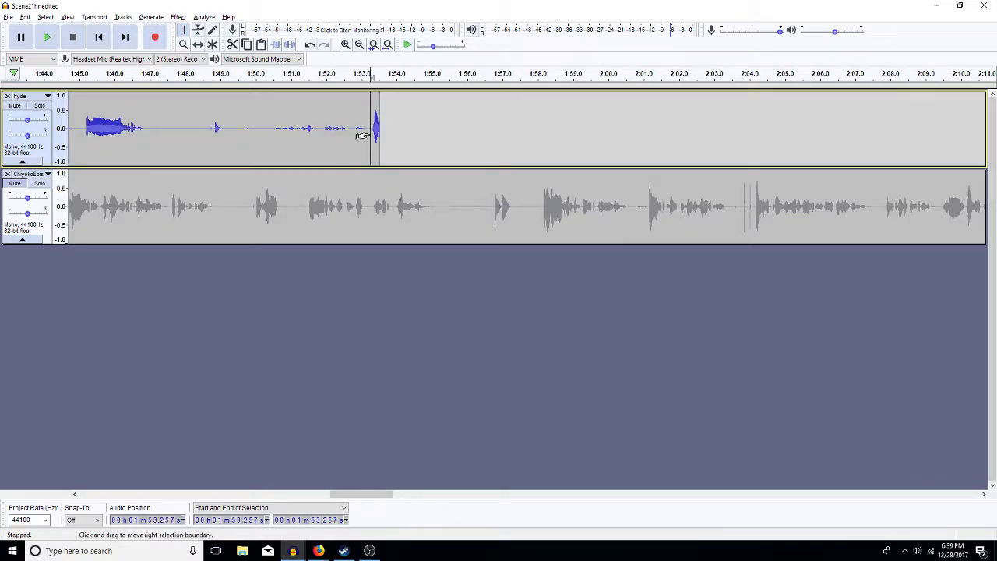
key("space")
left_click(190, 126)
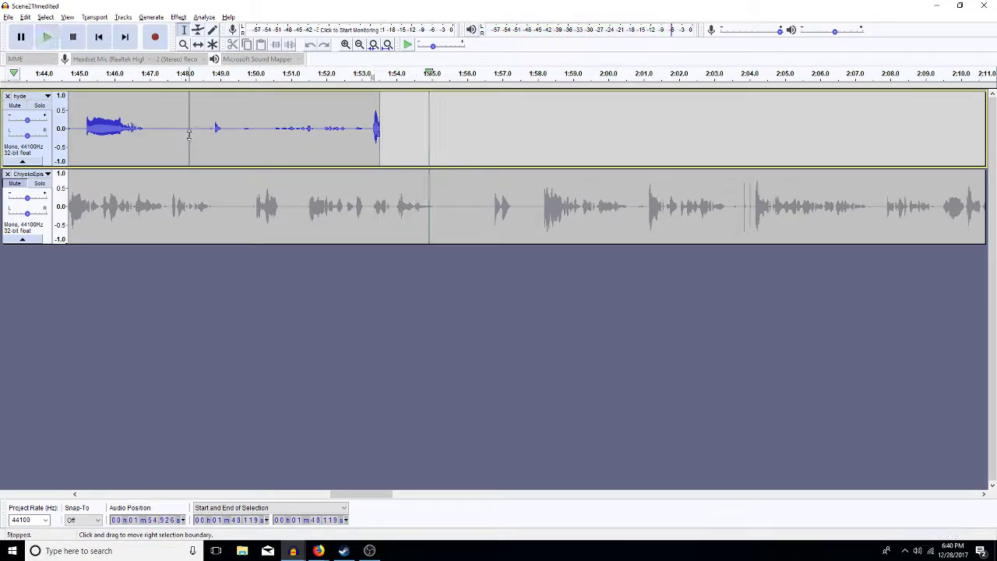
left_click(85, 127)
key("space")
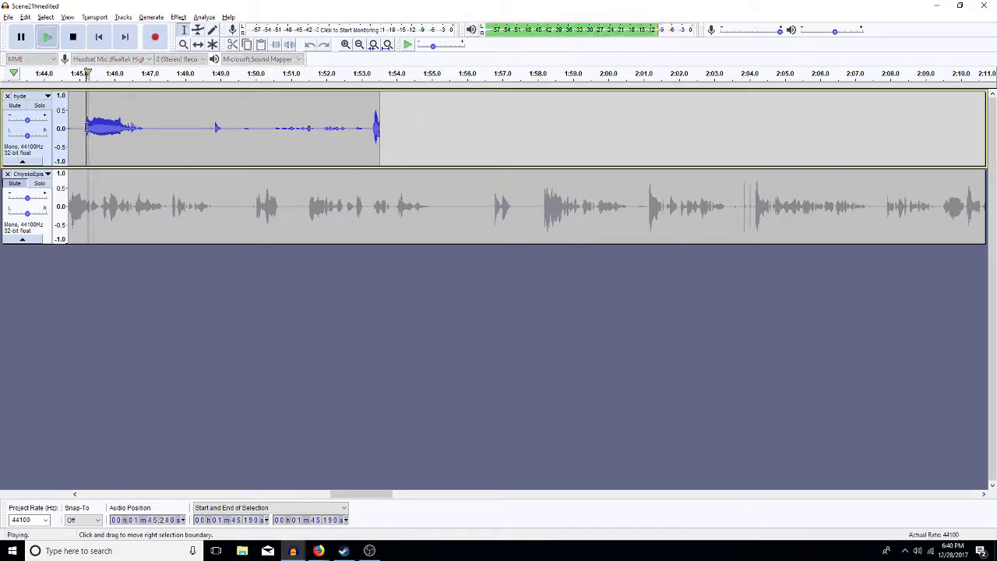
left_click_drag(144, 126, 380, 128)
key("space")
key("space")
key("space")
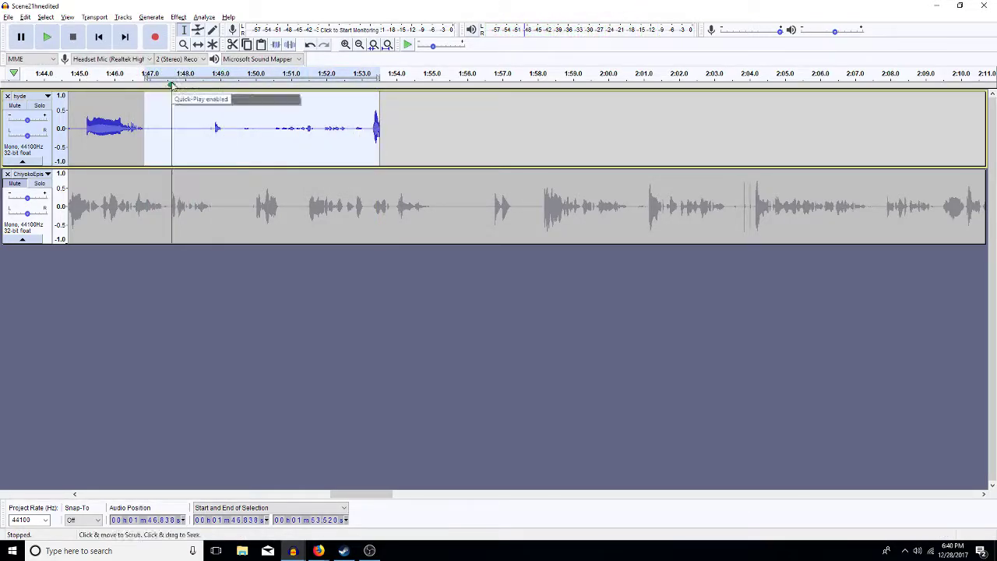
left_click_drag(151, 117, 161, 119)
key("ctrl+l")
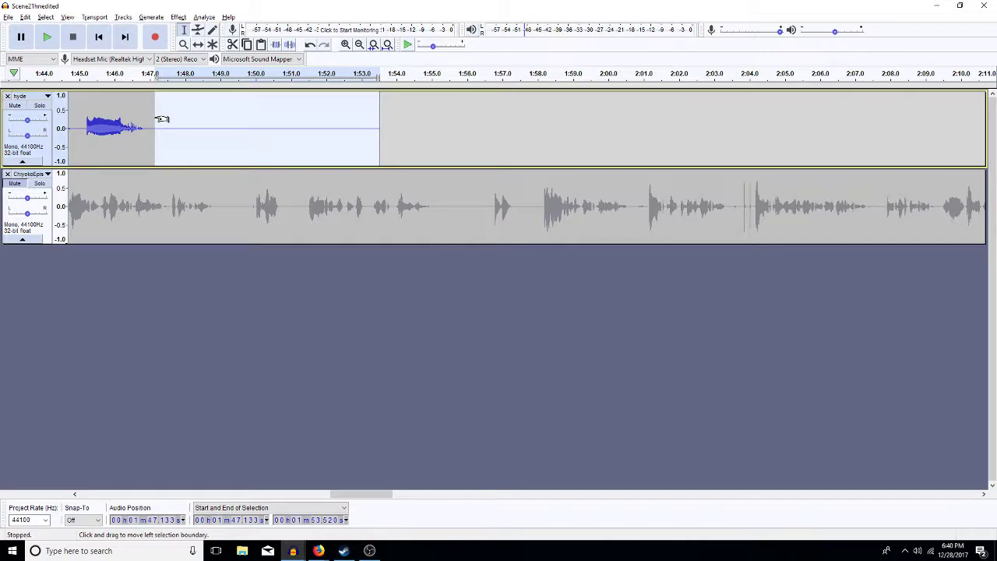
- Fit the full length of both tracks in view and place the cursor in the hyde track at about 5.3 seconds
key("Home")
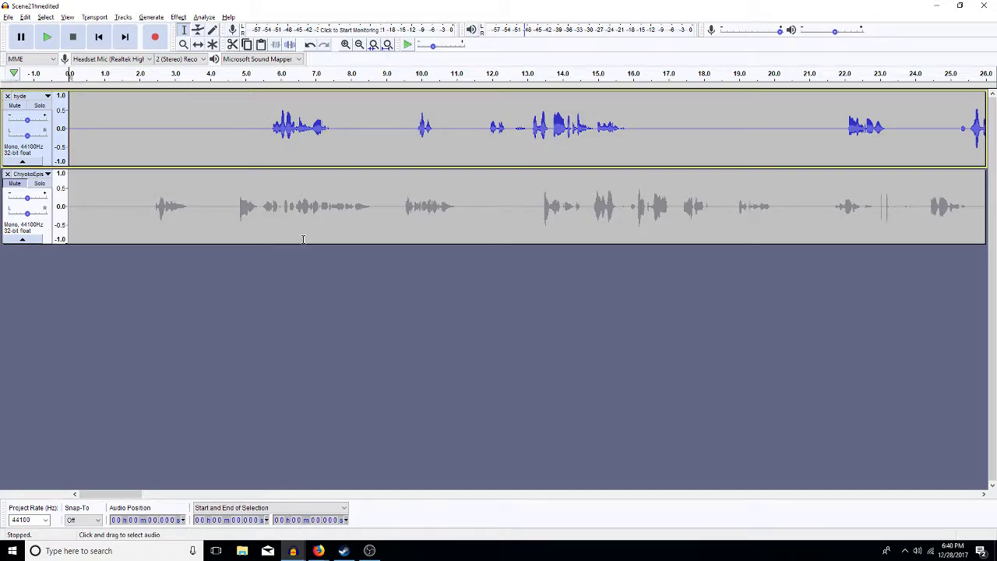
double_click(391, 214)
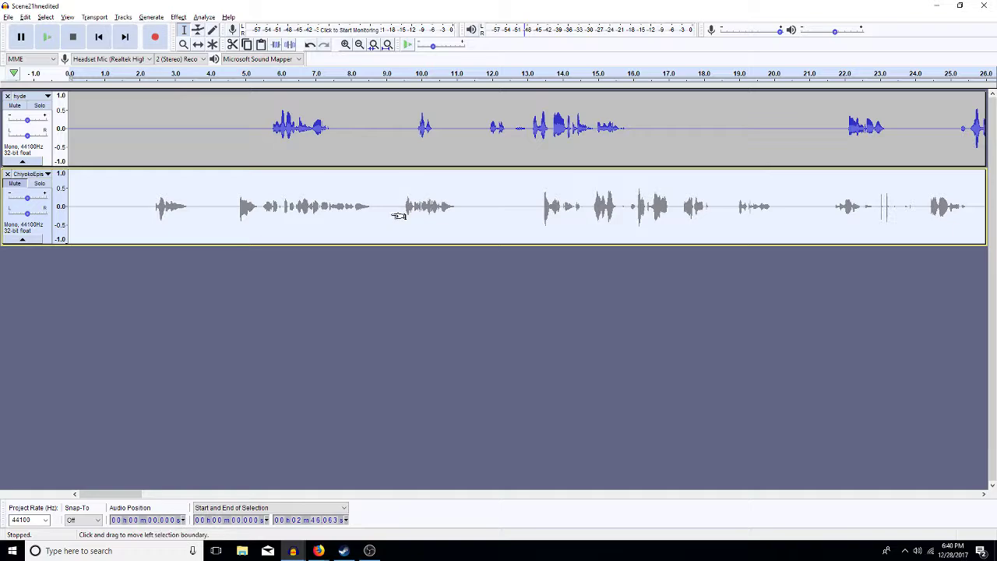
key("ctrl+f")
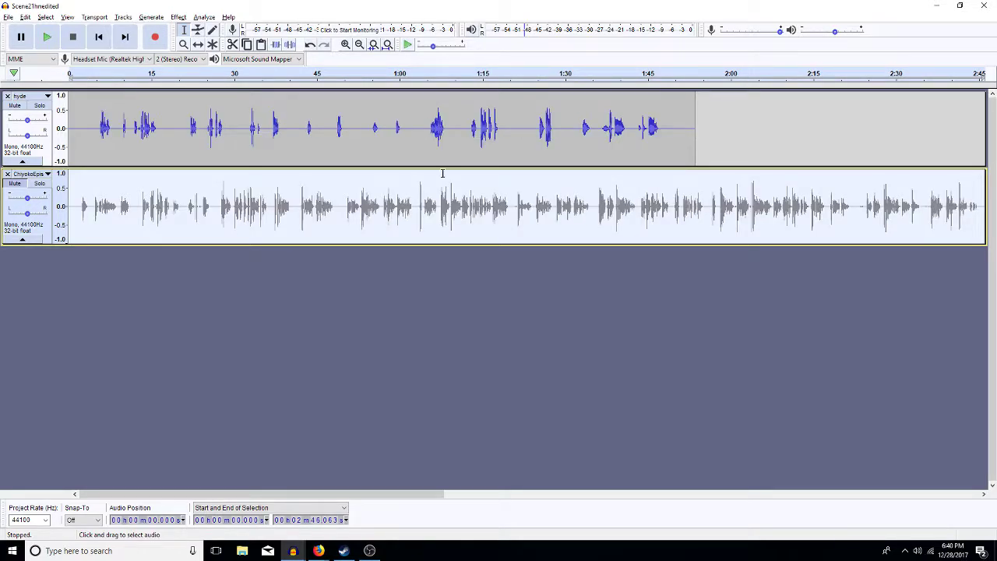
left_click(452, 196)
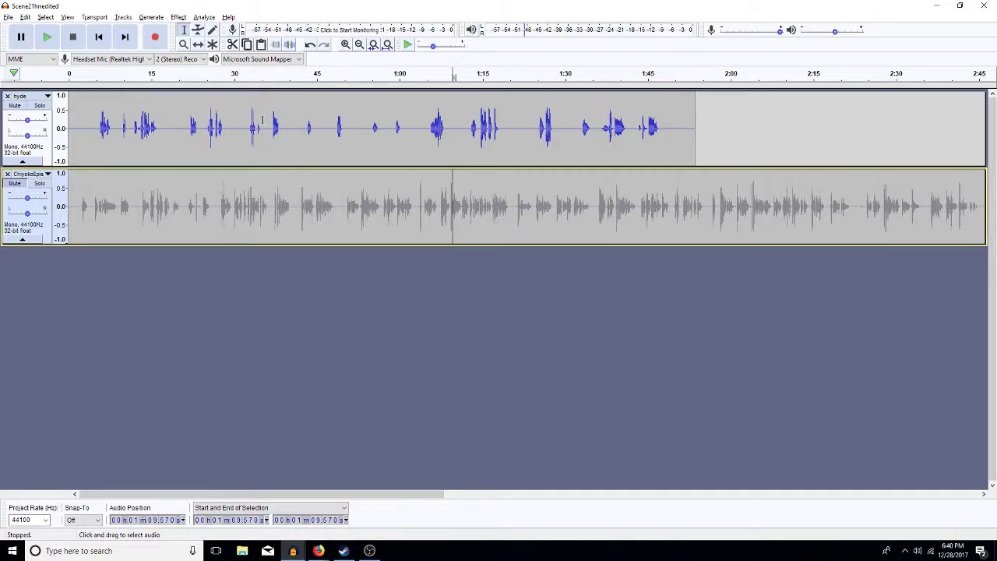
left_click(98, 147)
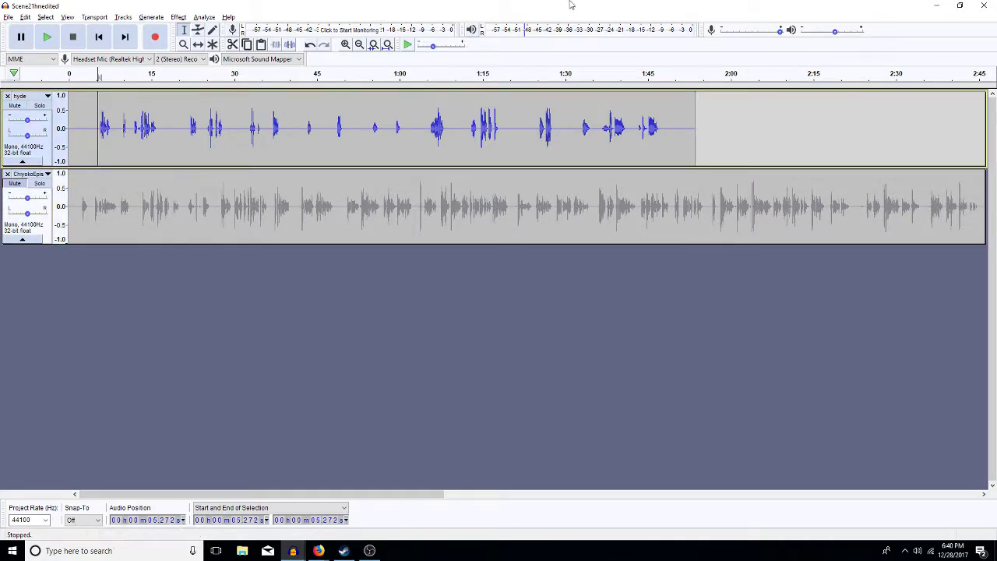
- Delete the silence from about 4.96 to 5.74 seconds in the hyde track, just ahead of its first line
left_click(346, 46)
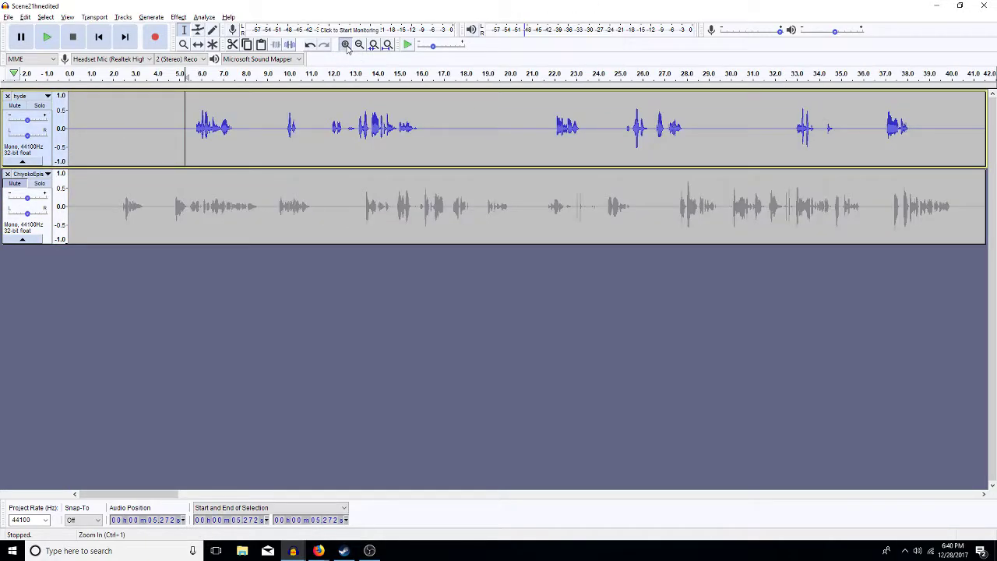
left_click(347, 45)
left_click(347, 45)
left_click(346, 45)
left_click(463, 113)
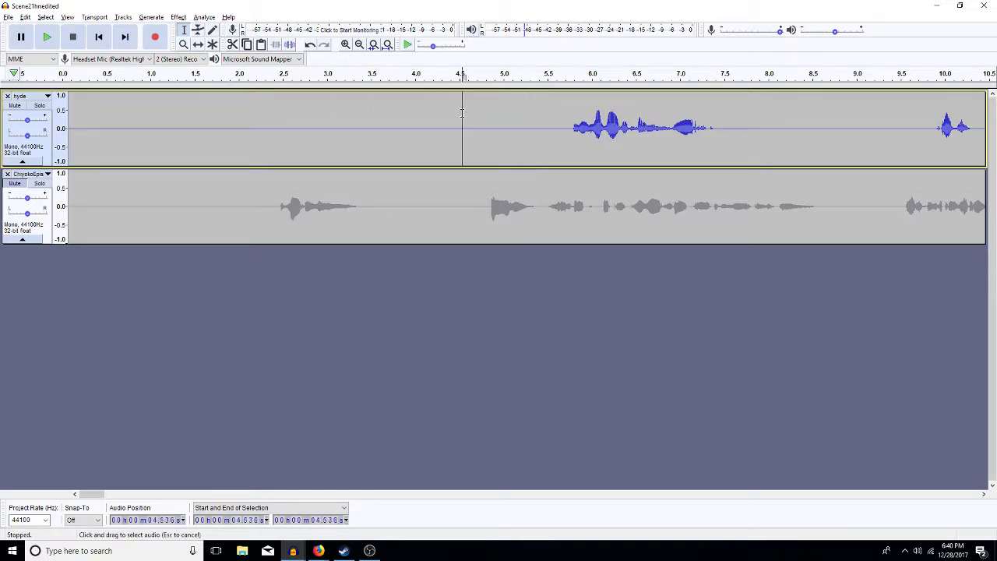
left_click_drag(570, 127, 500, 148)
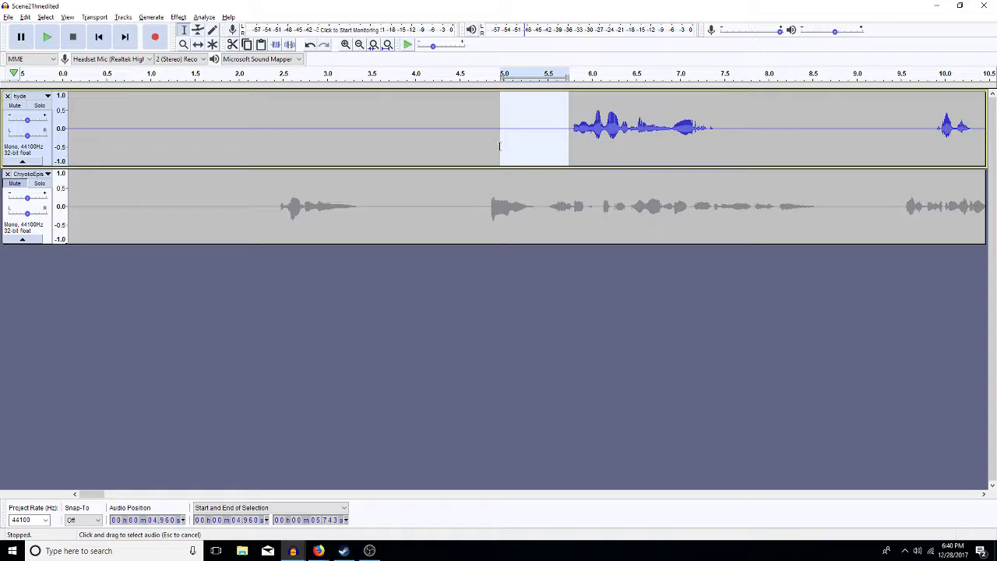
key("Delete")
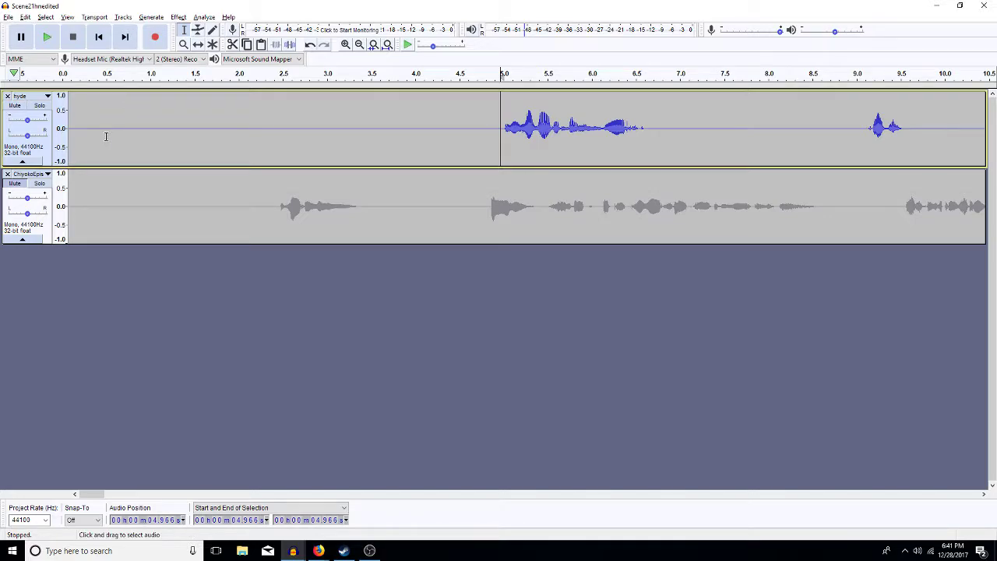
- Copy the hyde track's silence from about 1.5 to 3.5 seconds and paste it into the ChiyokoEpis track at about 1.3 and 6.5 seconds
left_click_drag(375, 152, 197, 148)
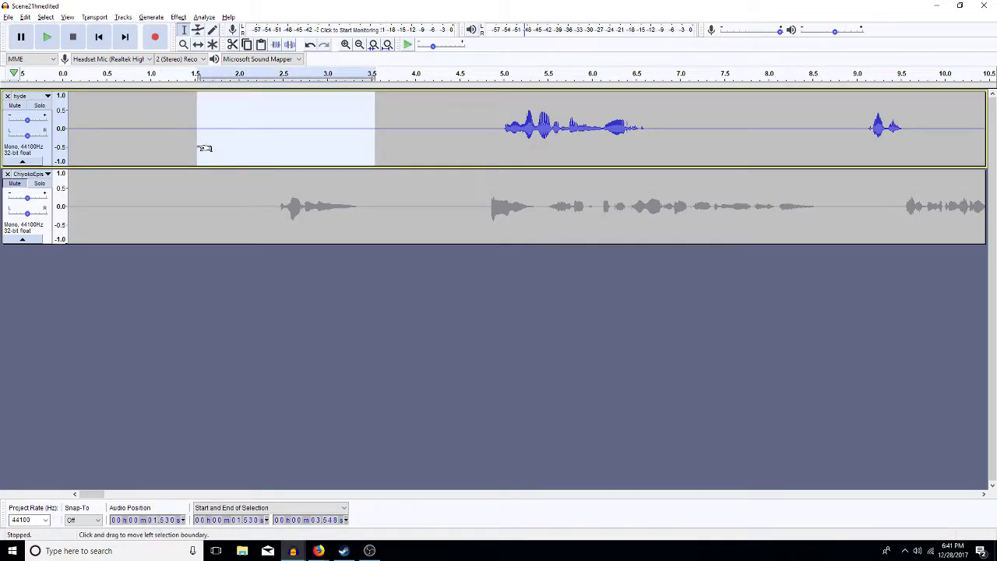
left_click(179, 226)
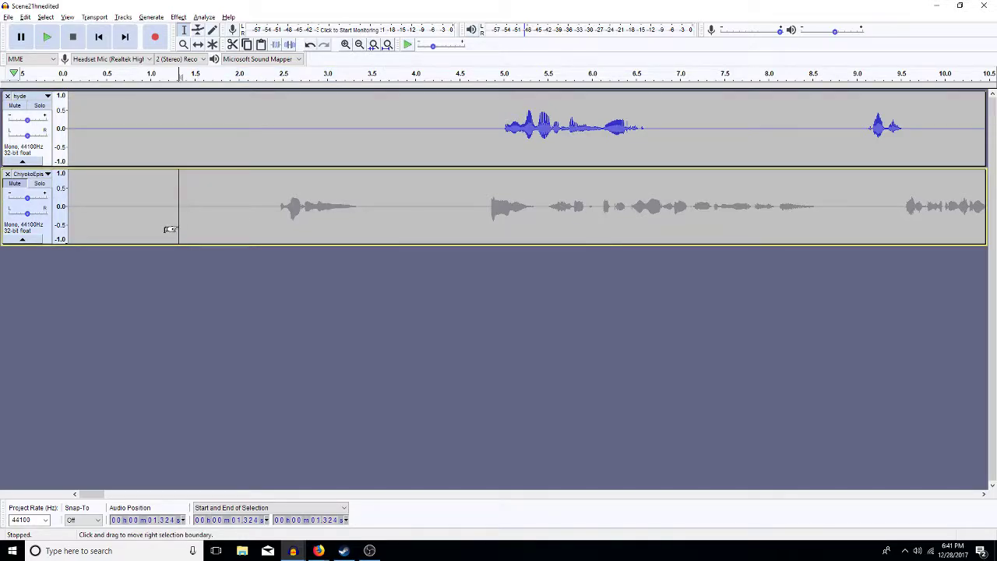
key("ctrl+v")
left_click_drag(635, 240, 638, 189)
key("ctrl+v")
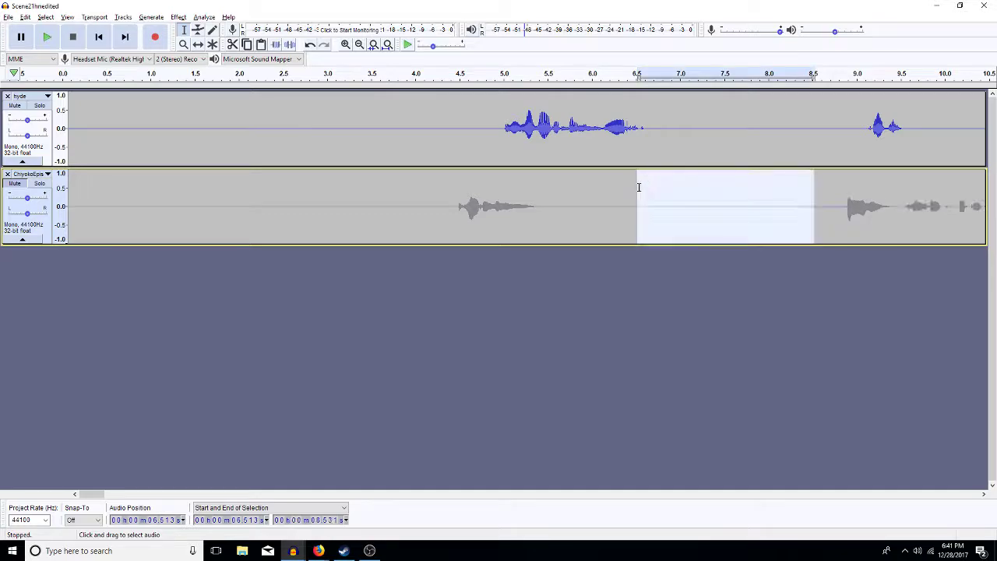
- Paste the copied silence into the hyde track at about 7.3 seconds and again at about 4.8 seconds
left_click(706, 131)
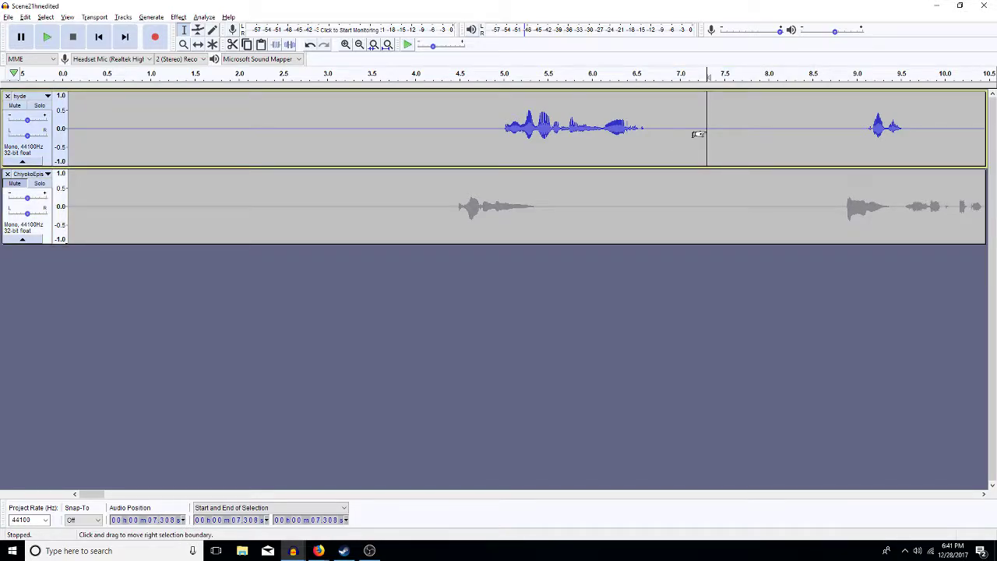
key("ctrl+v")
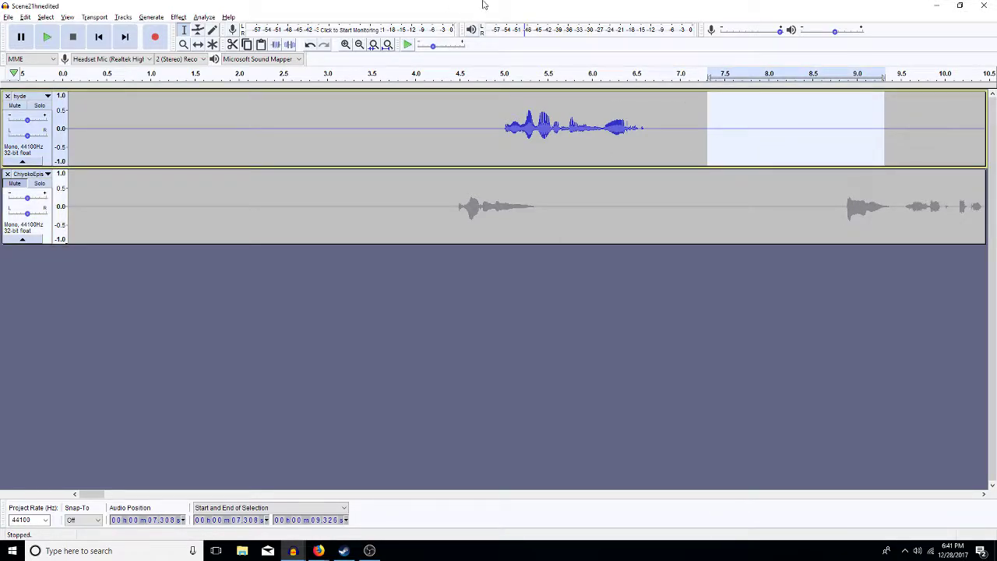
left_click(359, 45)
left_click_drag(311, 207, 318, 207)
left_click(242, 205)
left_click(282, 137)
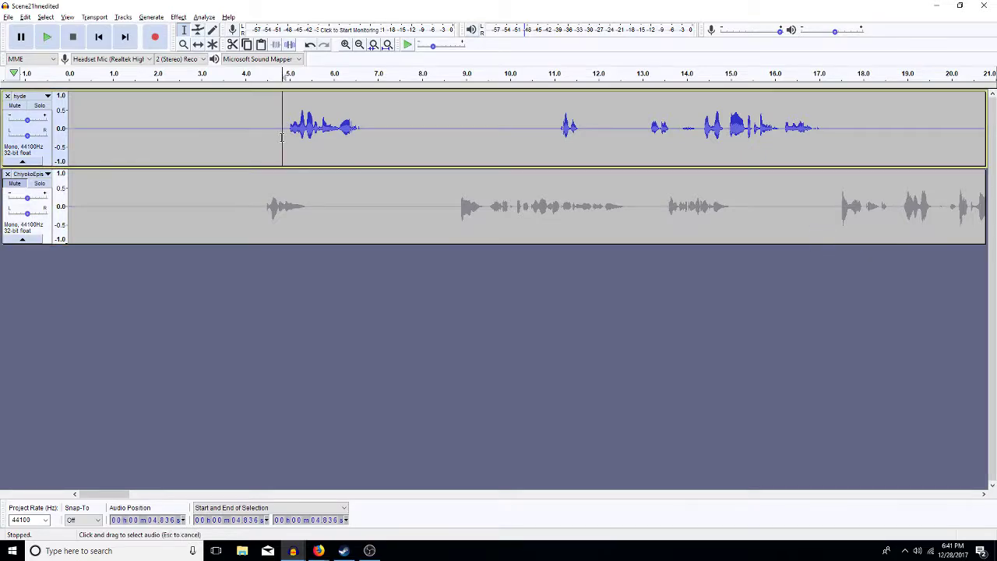
key("ctrl+v")
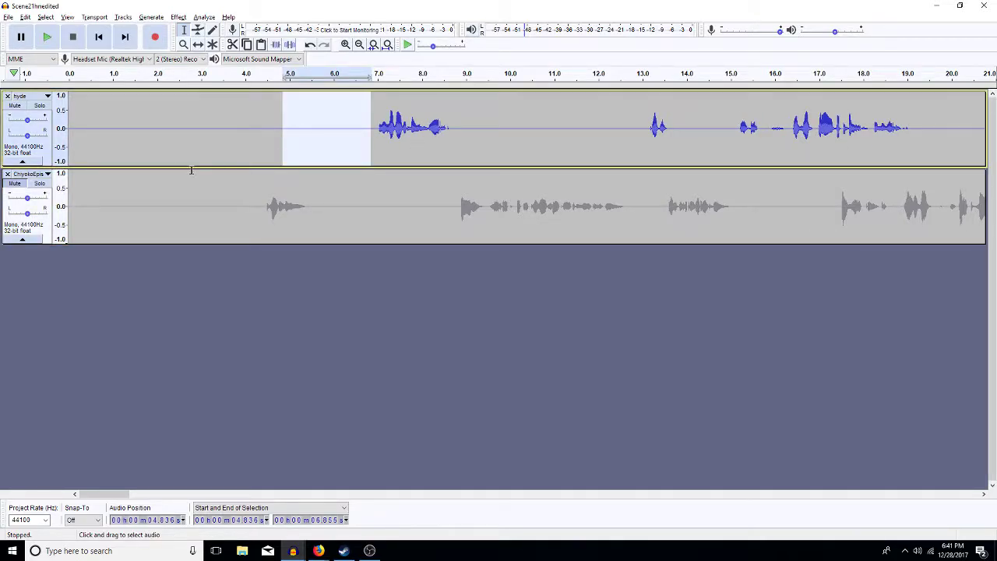
- Unmute the ChiyokoEpis track and delete the hyde track's silence from about 5.5 to 6.96 seconds
left_click(15, 184)
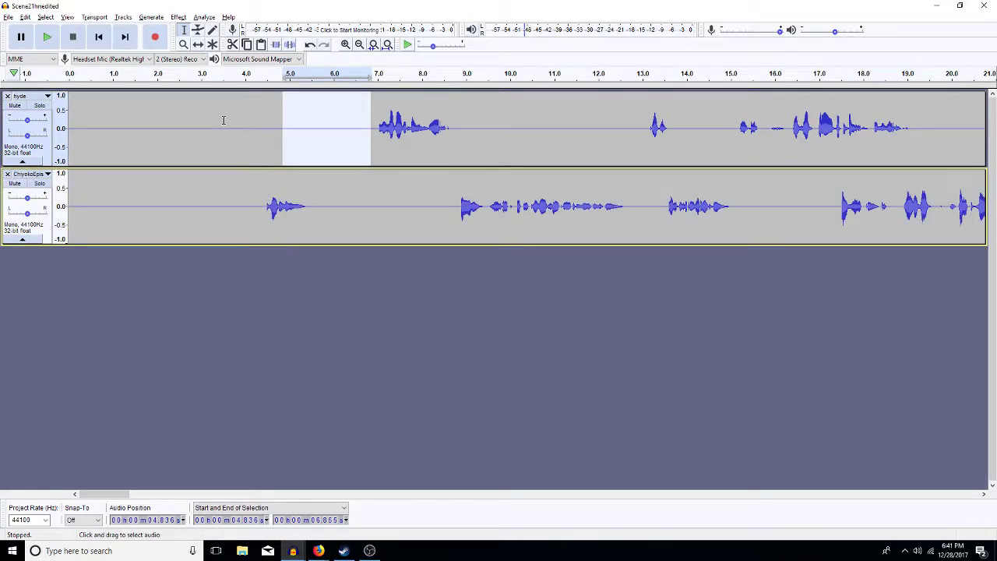
left_click(360, 108)
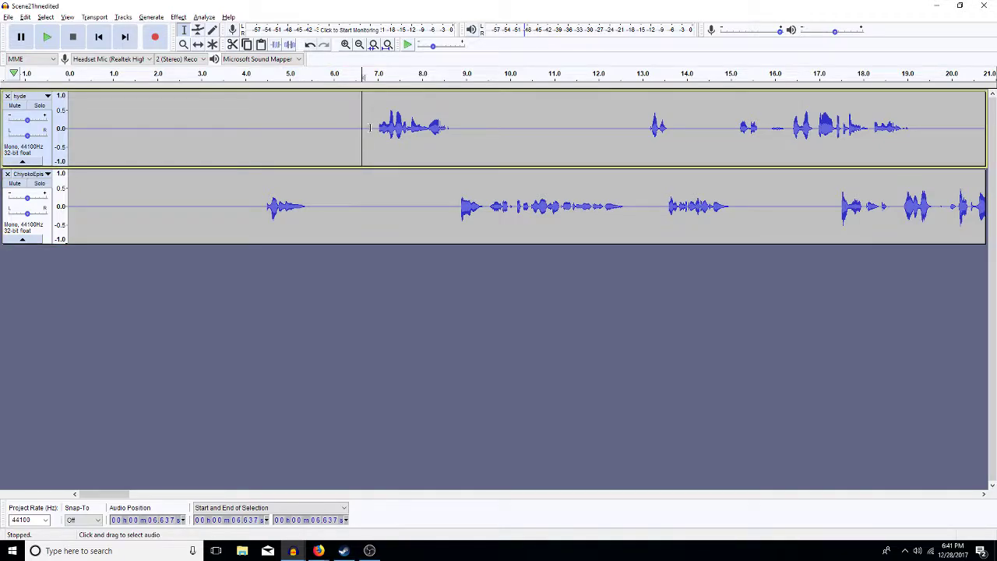
left_click_drag(376, 127, 311, 143)
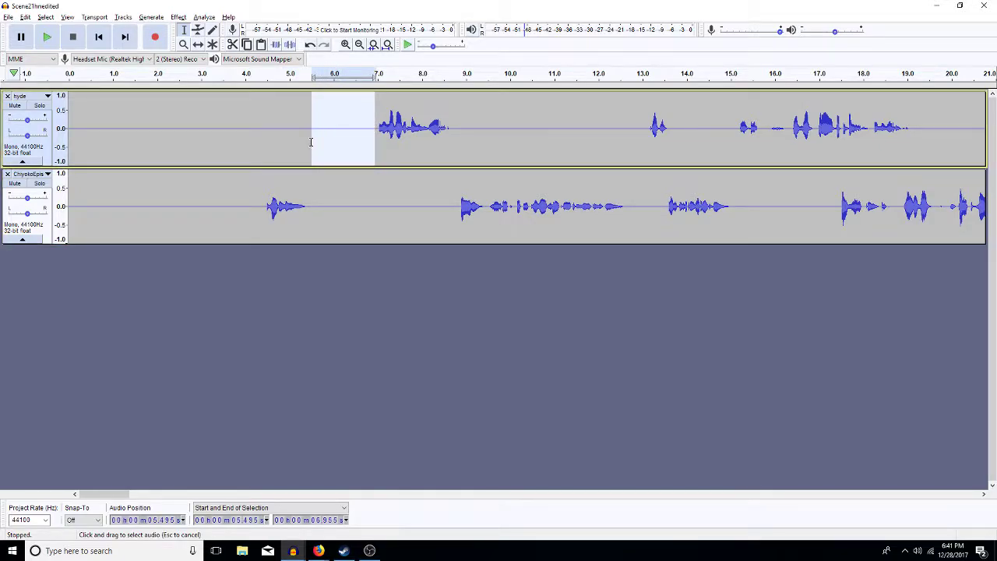
key("Delete")
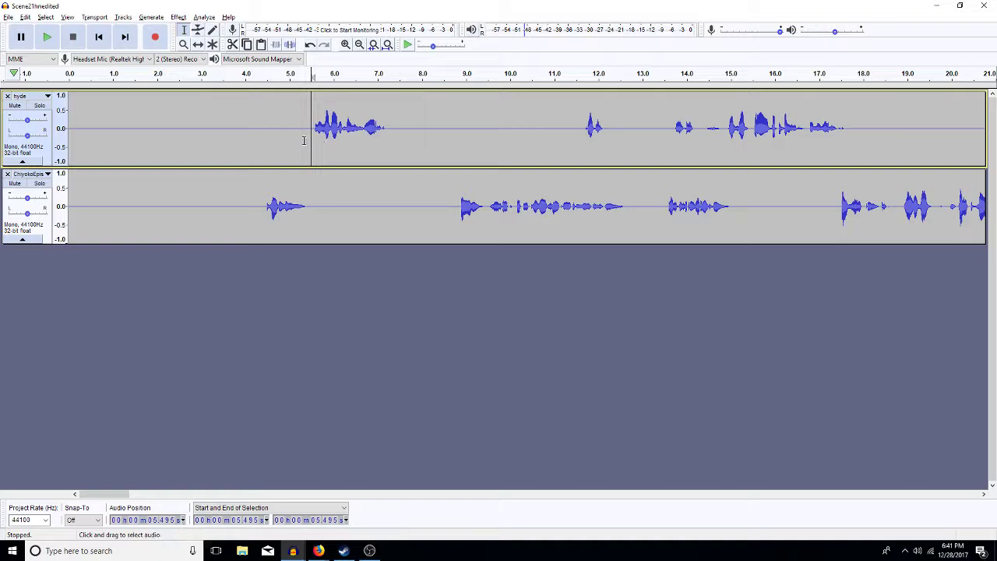
- Paste the copied silence into the hyde track at about 8.9 seconds and delete the ChiyokoEpis track's sliver from about 4.30 to 4.35 seconds
left_click(464, 122)
key("ctrl+v")
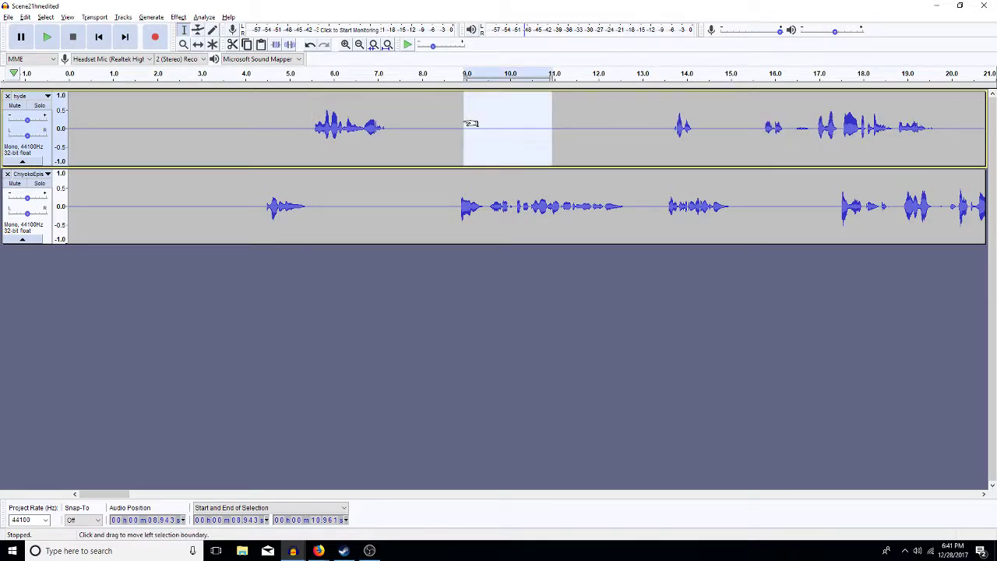
left_click(255, 141)
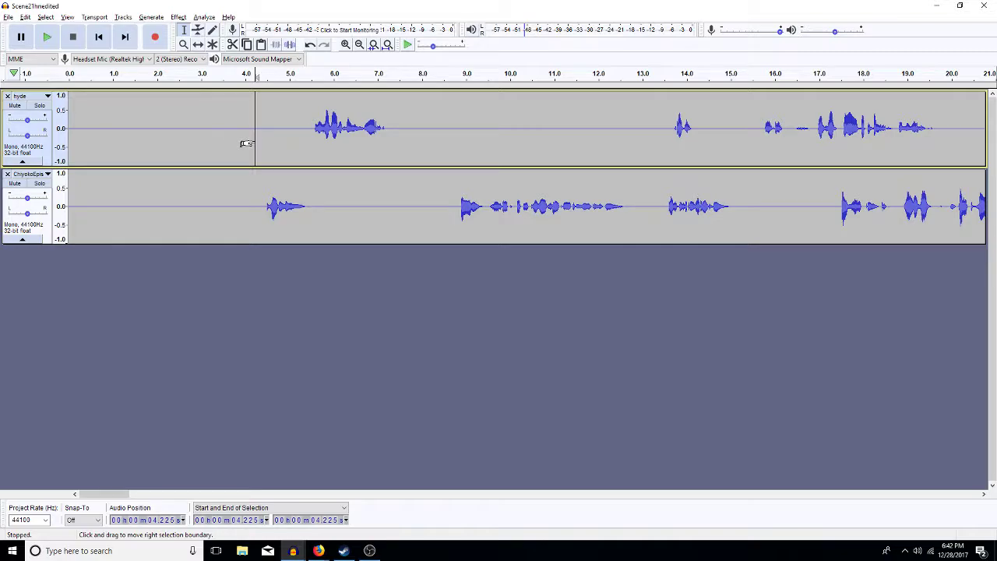
left_click(261, 213)
left_click_drag(261, 213, 259, 216)
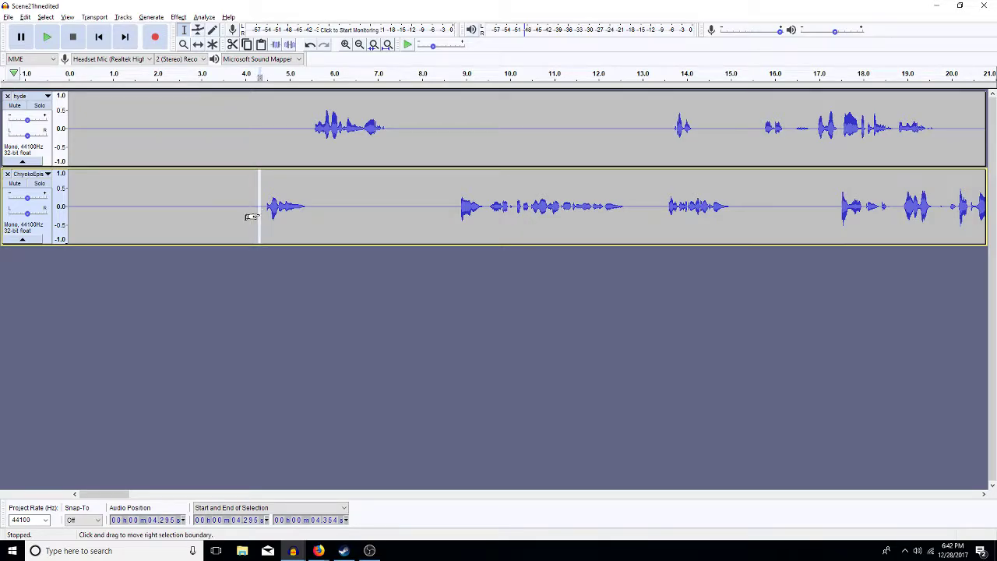
key("Delete")
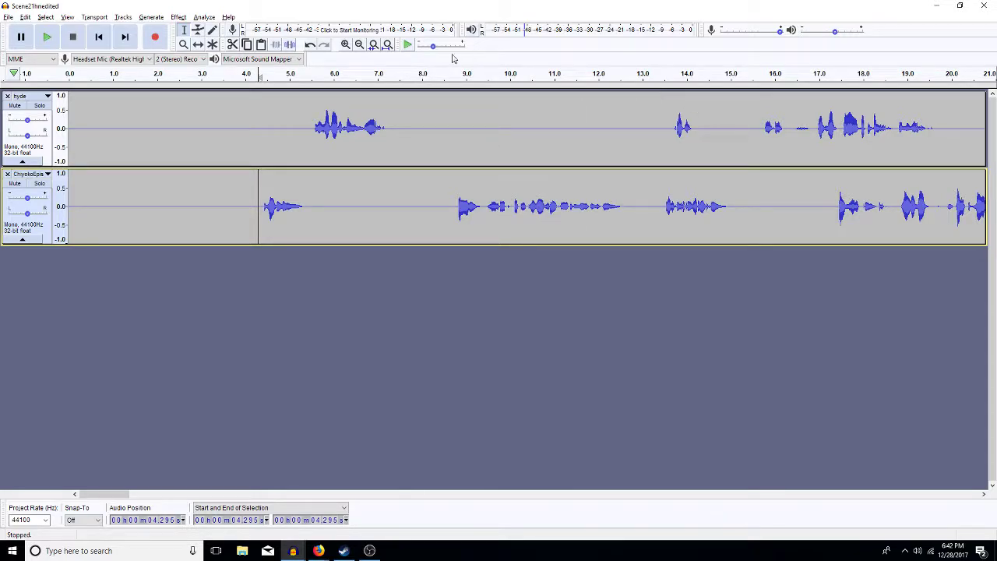
- Apply Pop Mute to the whole ChiyokoEpis track with a -5 dB threshold and -1 dB mute level, and then Amplify it
double_click(494, 138)
scroll(495, 138, "down", 3)
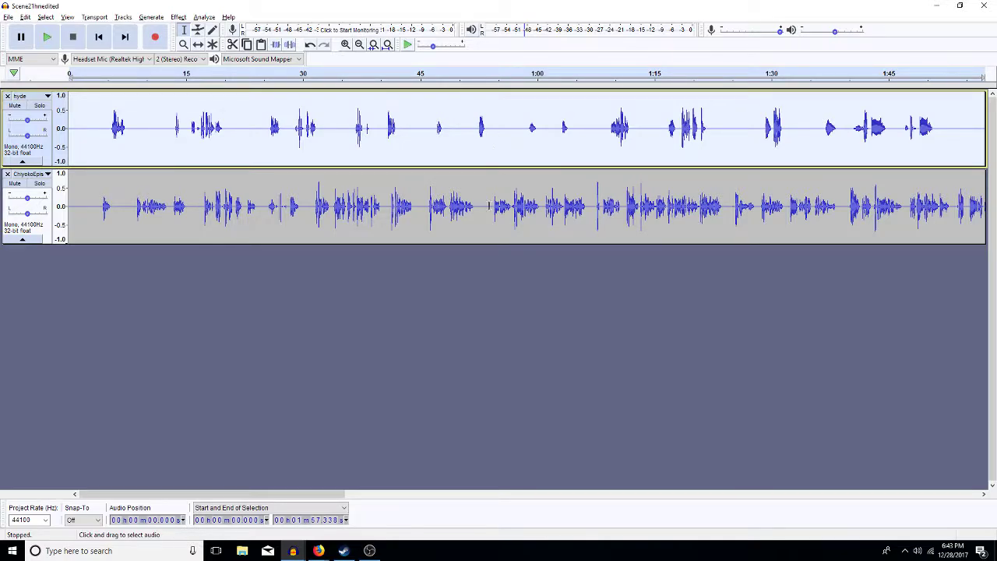
double_click(490, 206)
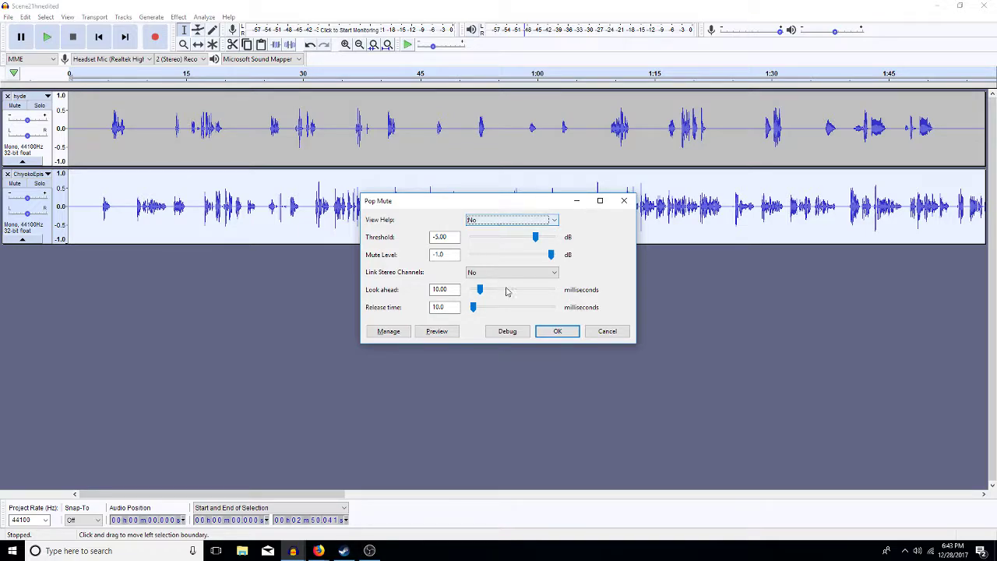
left_click(557, 333)
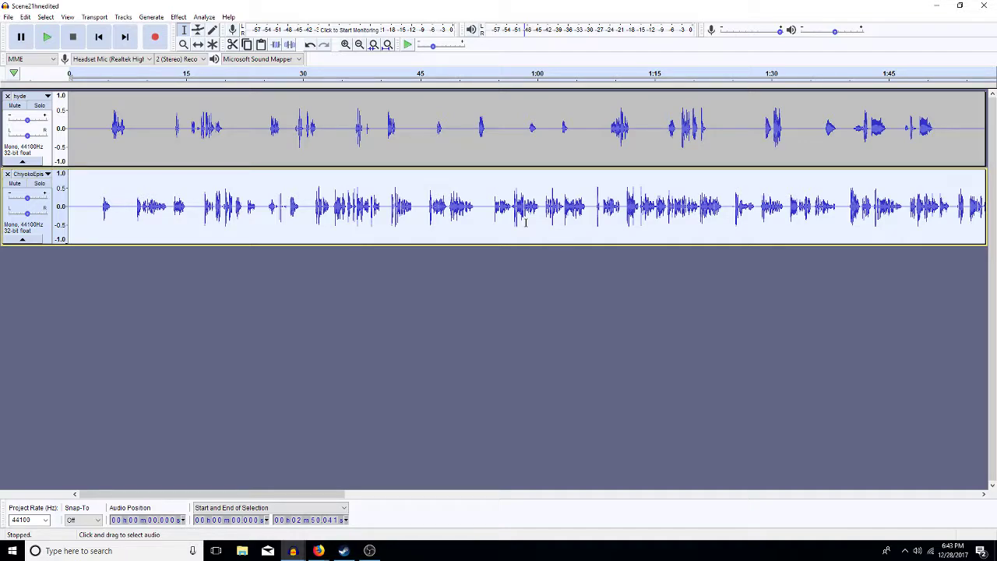
key("ctrl+r")
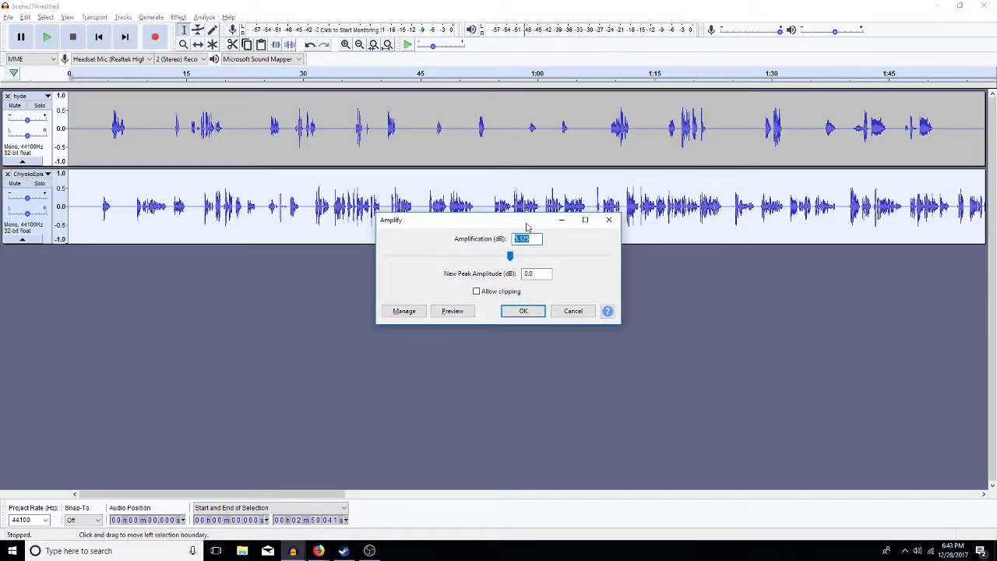
key("Return")
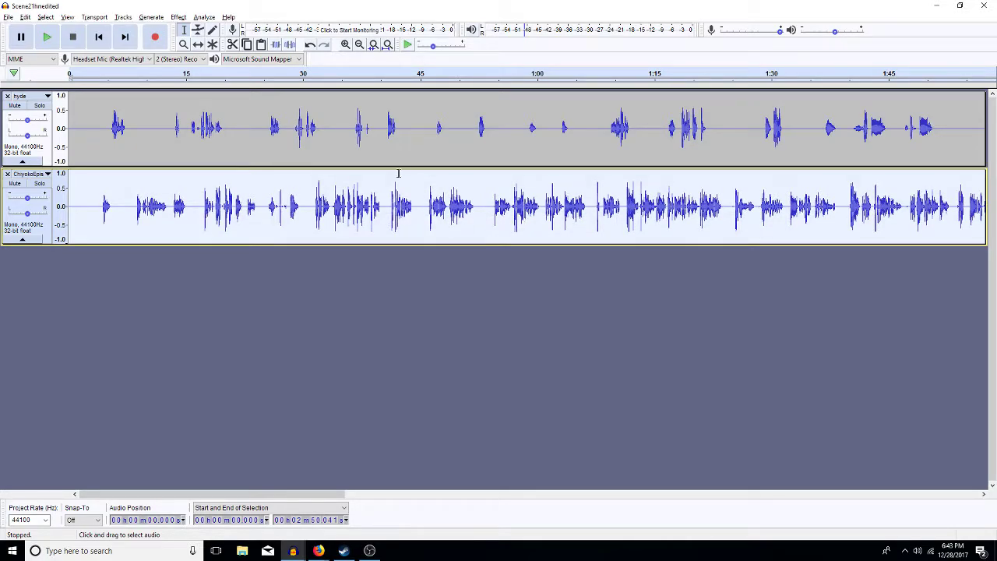
- Listen to the ChiyokoEpis track from about 4.3 seconds and delete its first line, from about 4.34 to 8.42 seconds
left_click(137, 199)
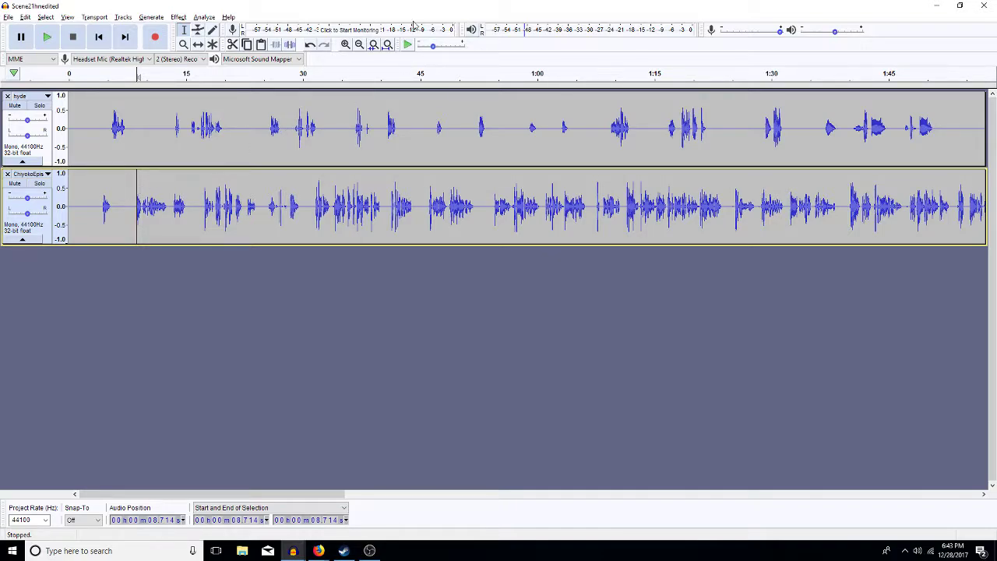
left_click(345, 44)
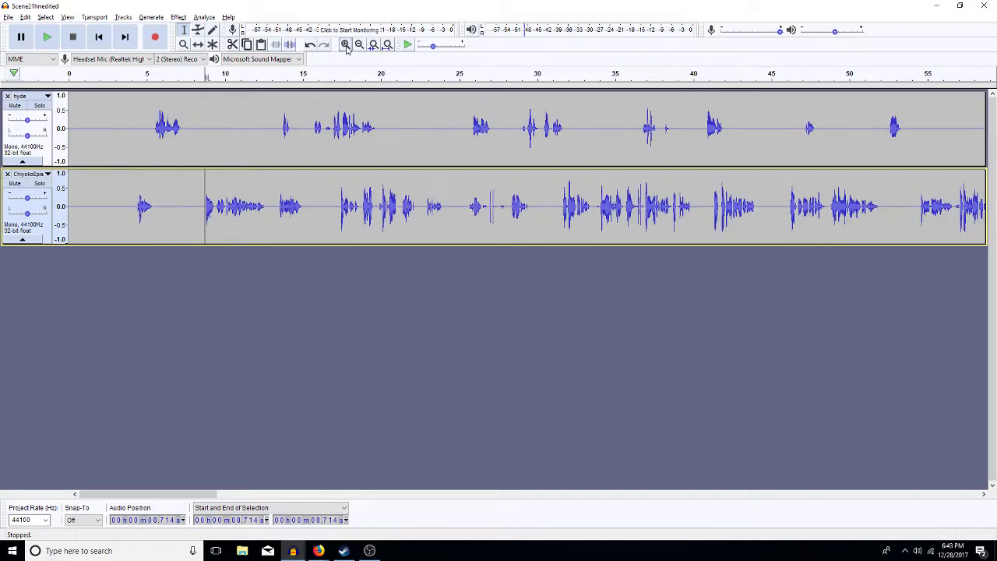
left_click(345, 44)
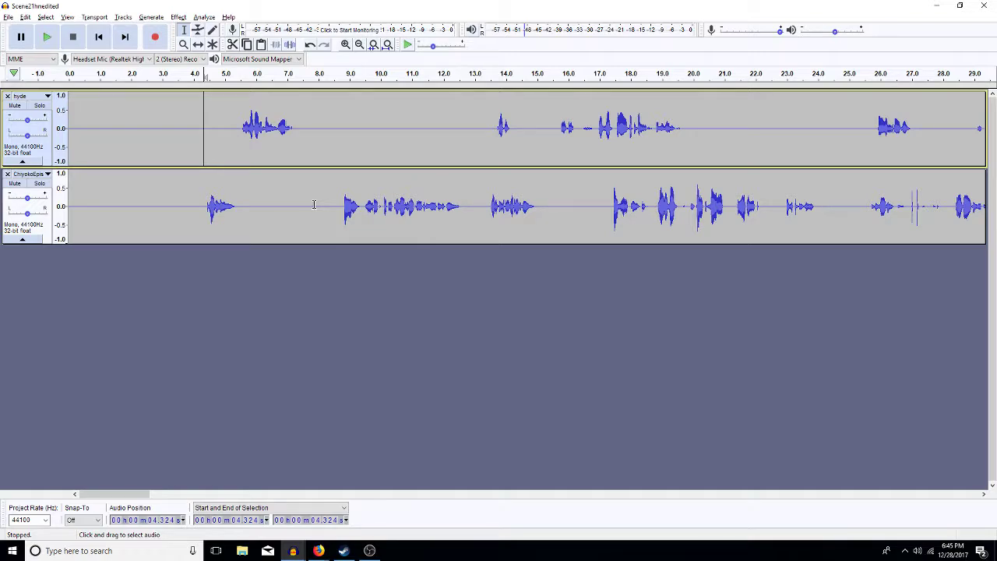
key("shift+Down")
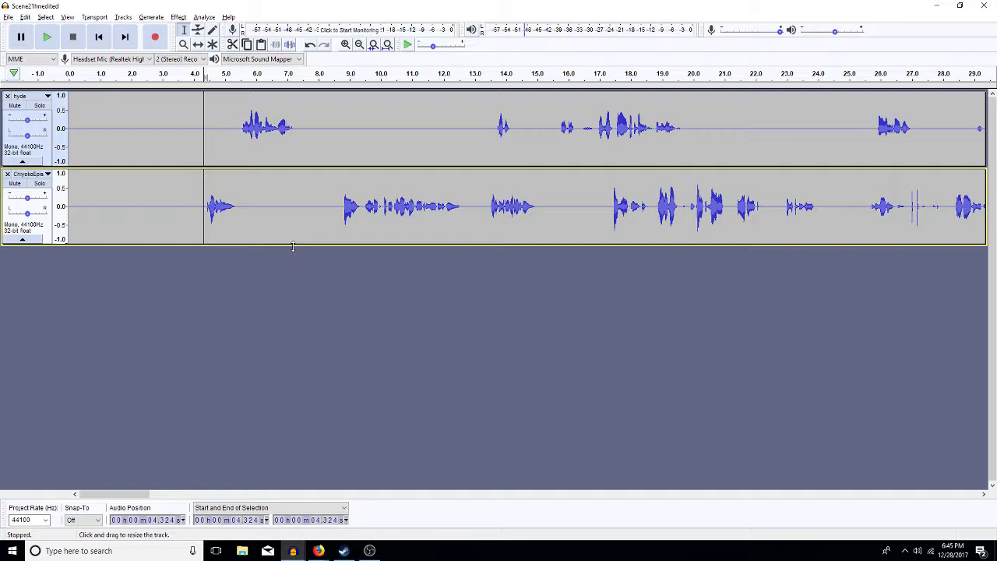
key("space")
key("space")
left_click_drag(332, 207, 204, 226)
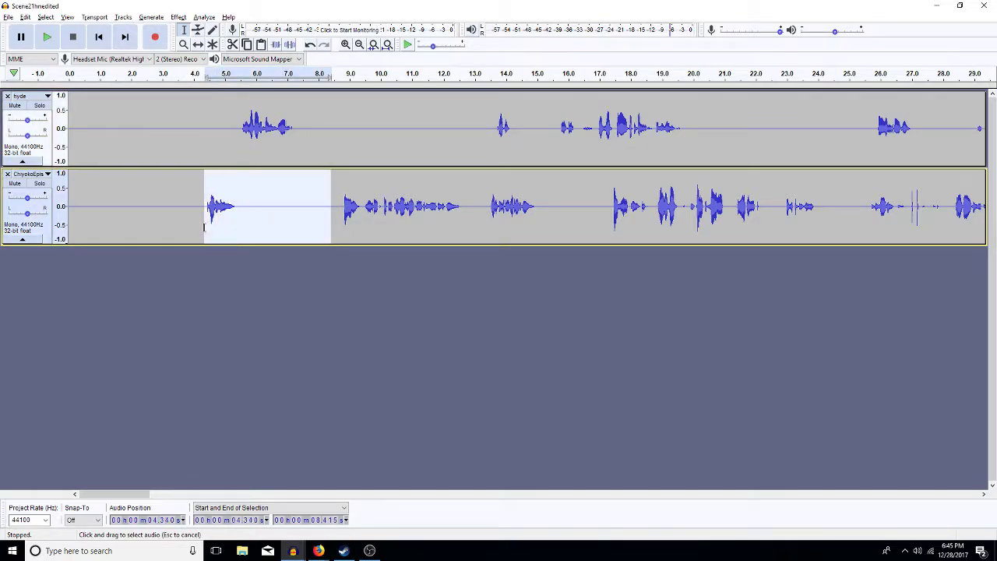
key("Delete")
- Paste the copied silence into the hyde track at about 5.0, 5.1 and 5.7 seconds, and trim the gap before its first line from about 10.9 seconds
left_click(225, 146)
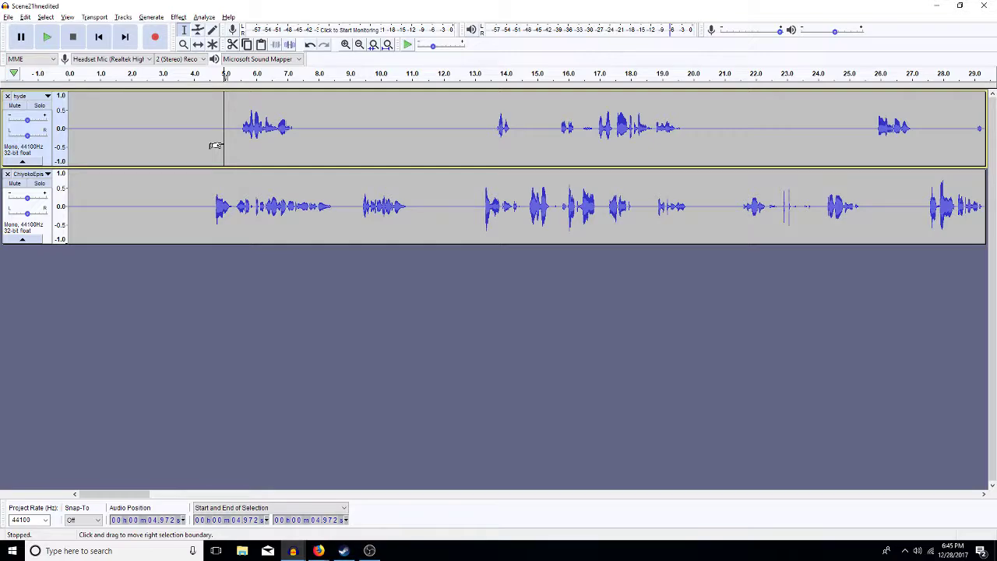
key("ctrl+v")
left_click(229, 139)
key("ctrl+v")
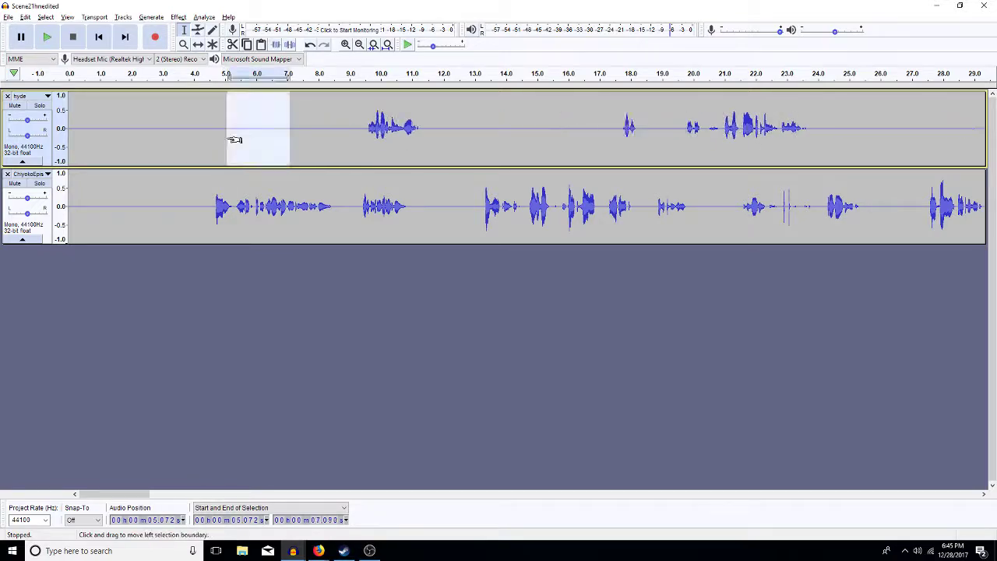
left_click(248, 129)
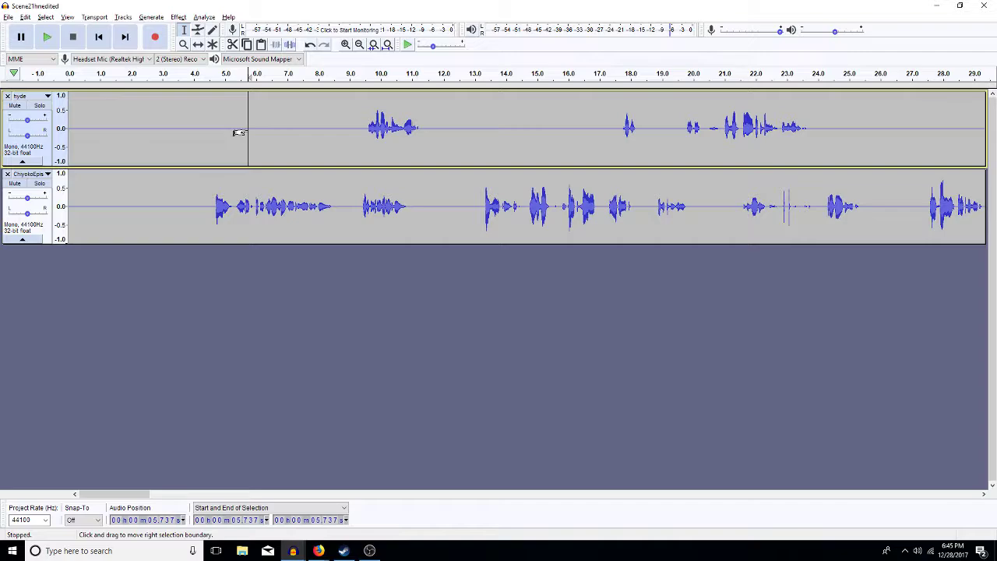
key("ctrl+v")
left_click_drag(426, 132, 409, 137)
key("Delete")
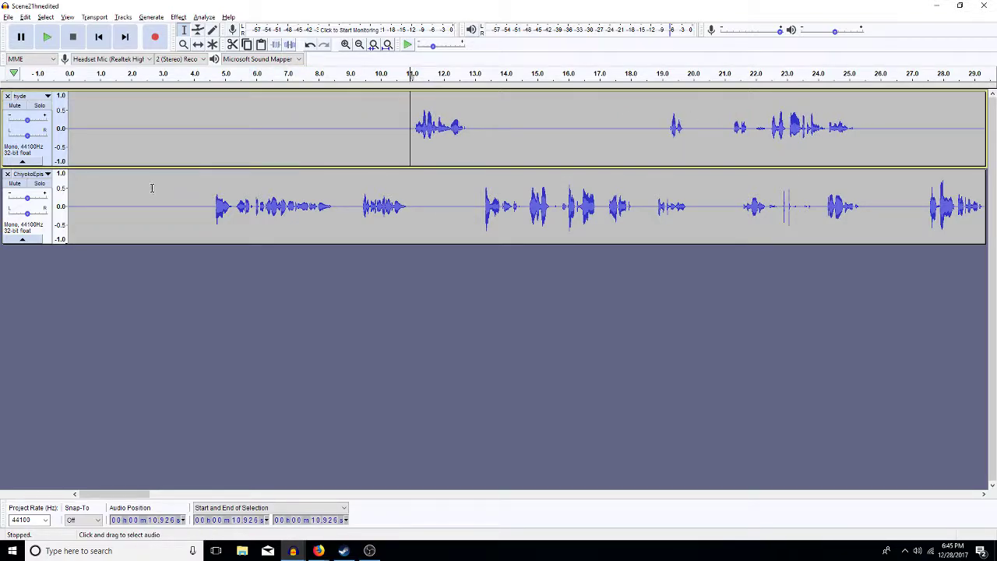
- Play both tracks from about 4.5 seconds to check the timing between their first lines
left_click(211, 121)
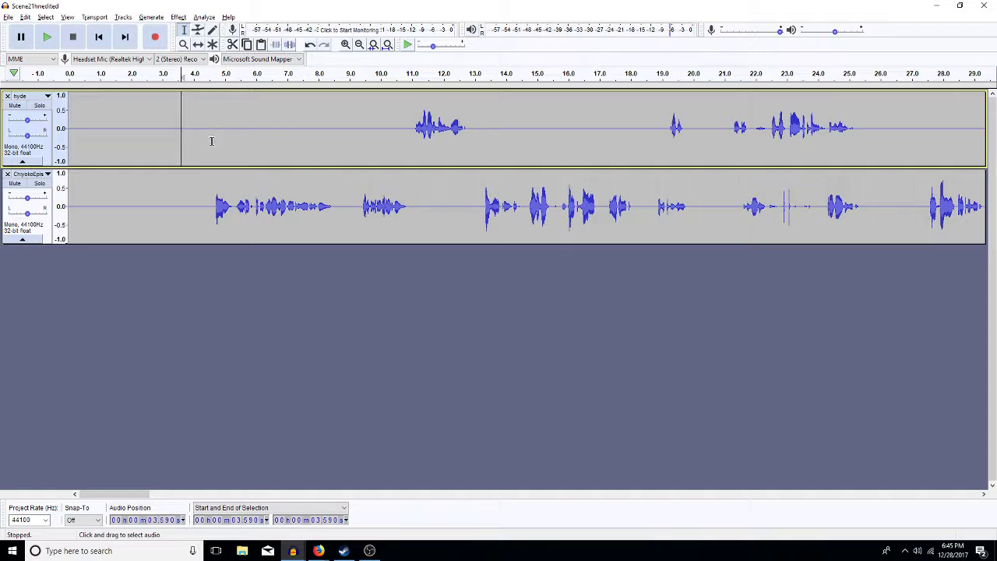
left_click(211, 121)
key("space")
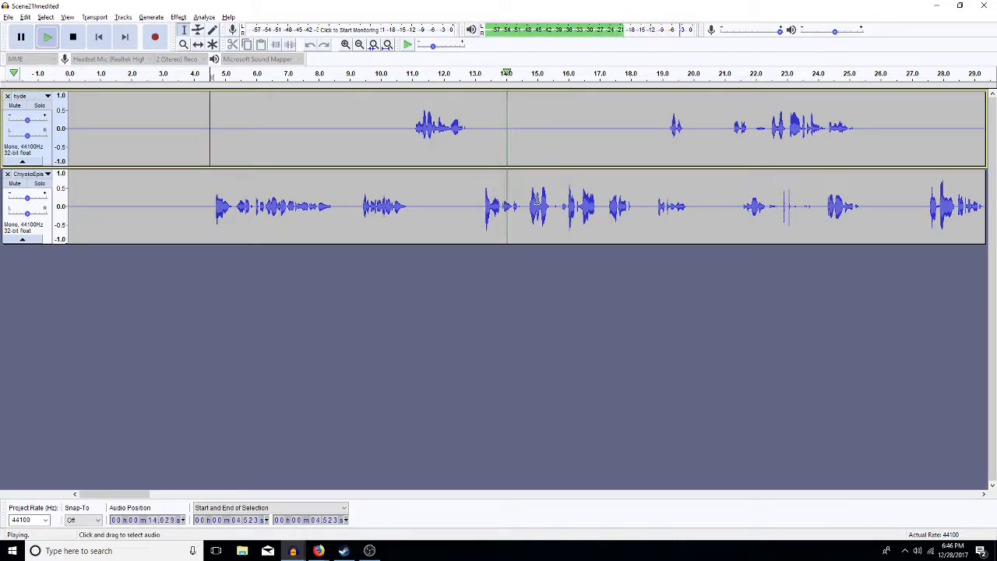
- Listen to the hyde track from about 17.0 and 22.4 seconds, and delete its audio from about 11.03 to 22.42 seconds
left_click(599, 135)
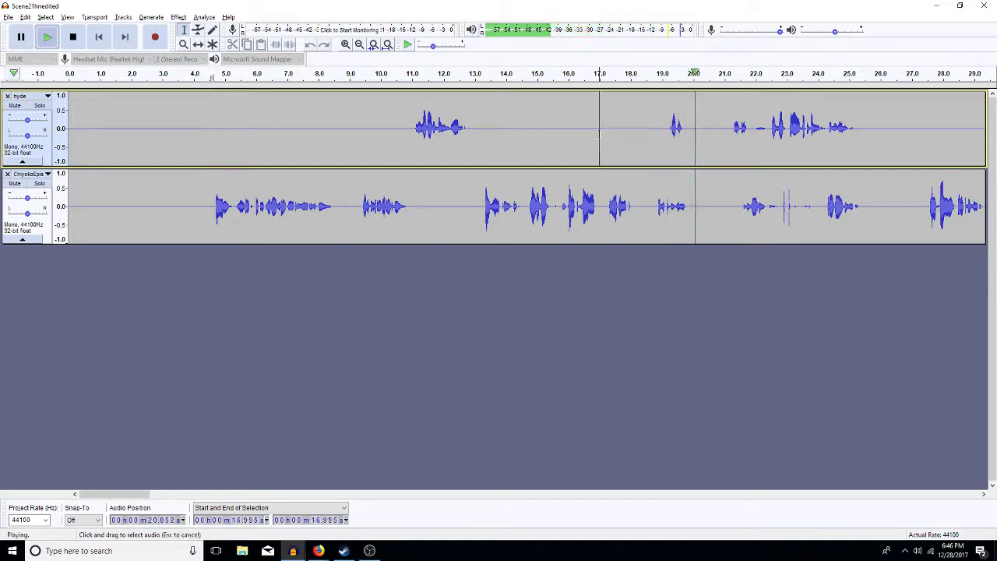
key("space")
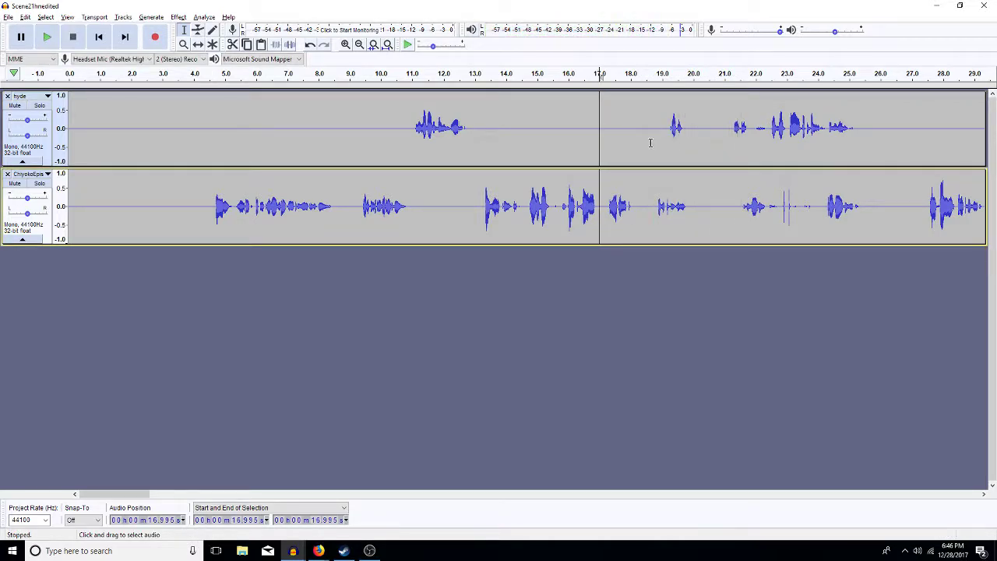
left_click(769, 127)
key("space")
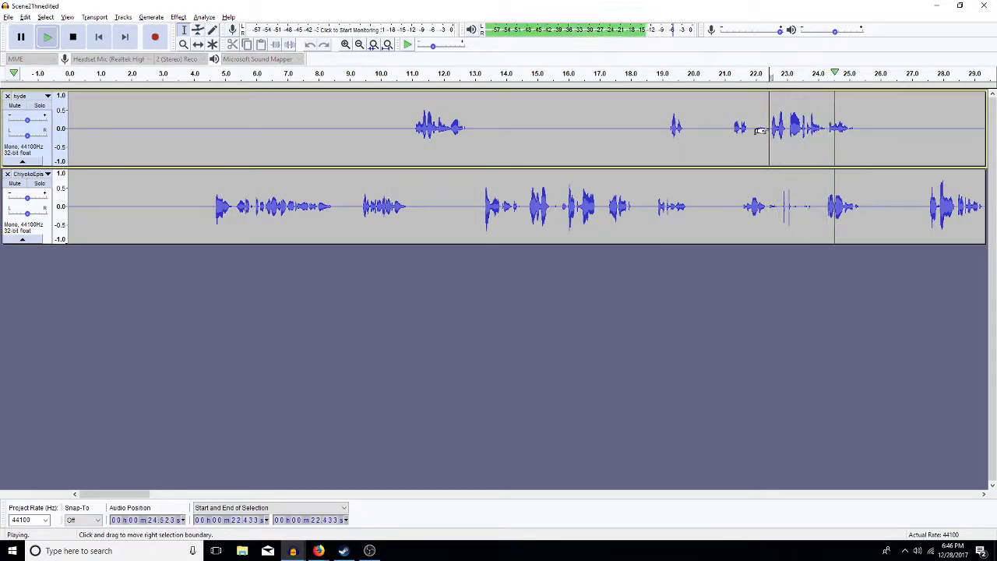
key("space")
left_click_drag(769, 129, 671, 81)
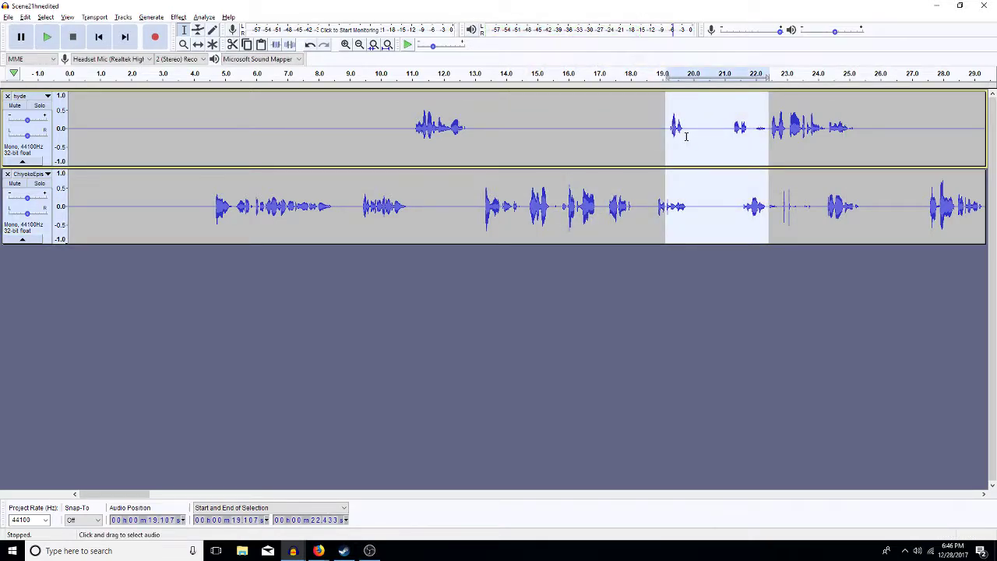
double_click(770, 128)
left_click_drag(769, 129, 413, 159)
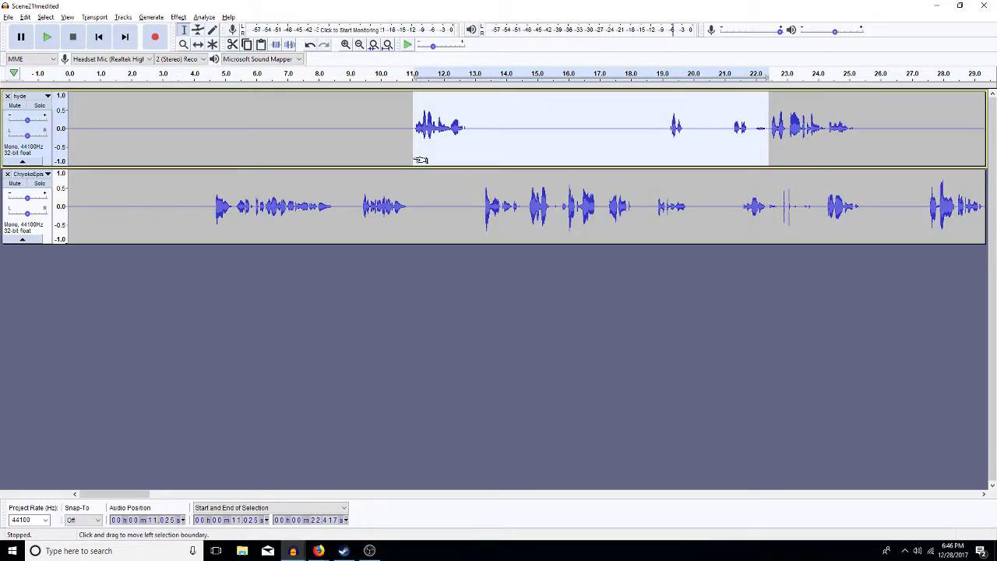
key("Delete")
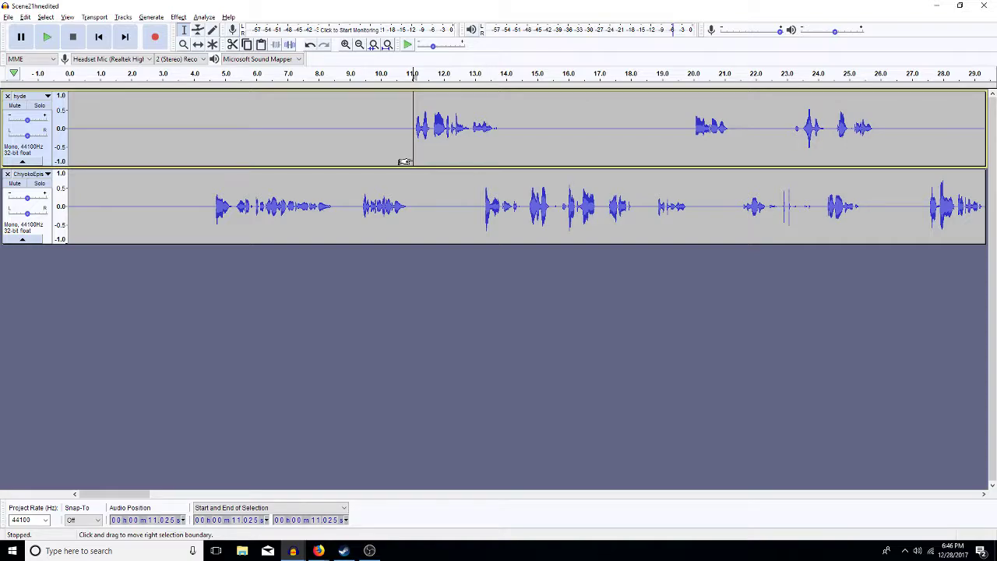
- Paste the copied silence into the ChiyokoEpis track at about 11.44 seconds and trim the gap before its next line from about 14.02 seconds
left_click(426, 192)
key("ctrl+v")
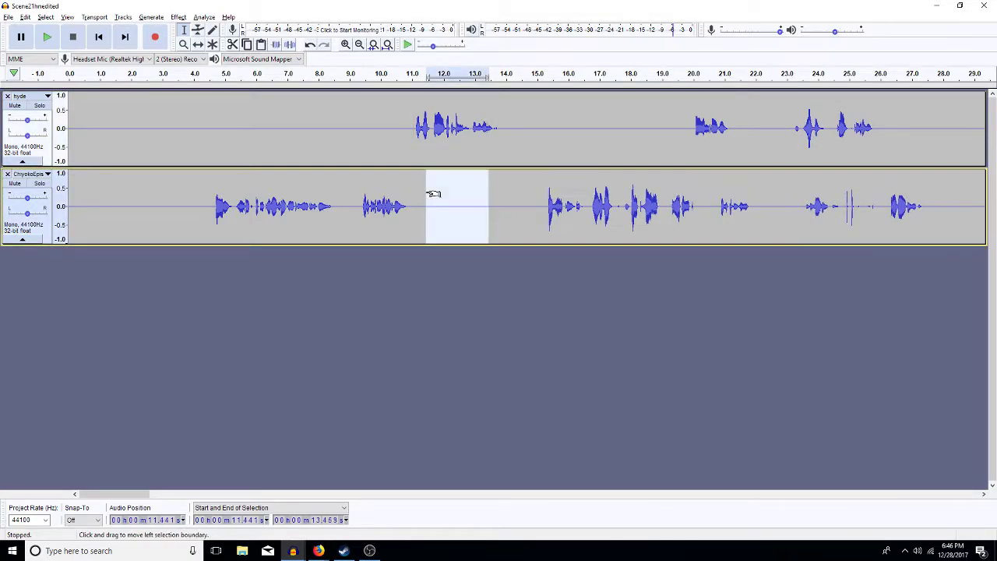
left_click(383, 130)
key("space")
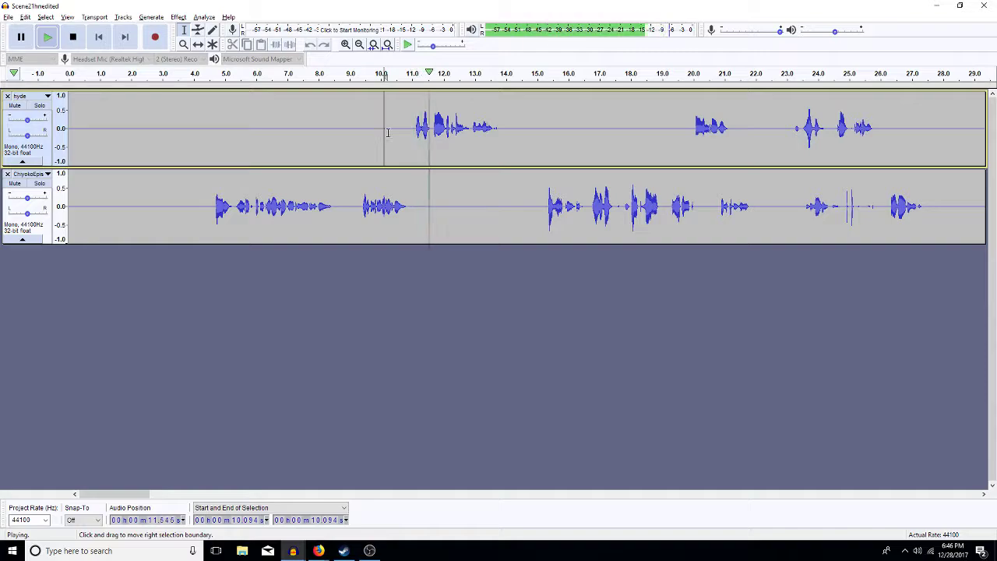
left_click_drag(546, 205, 506, 207)
key("space")
key("Delete")
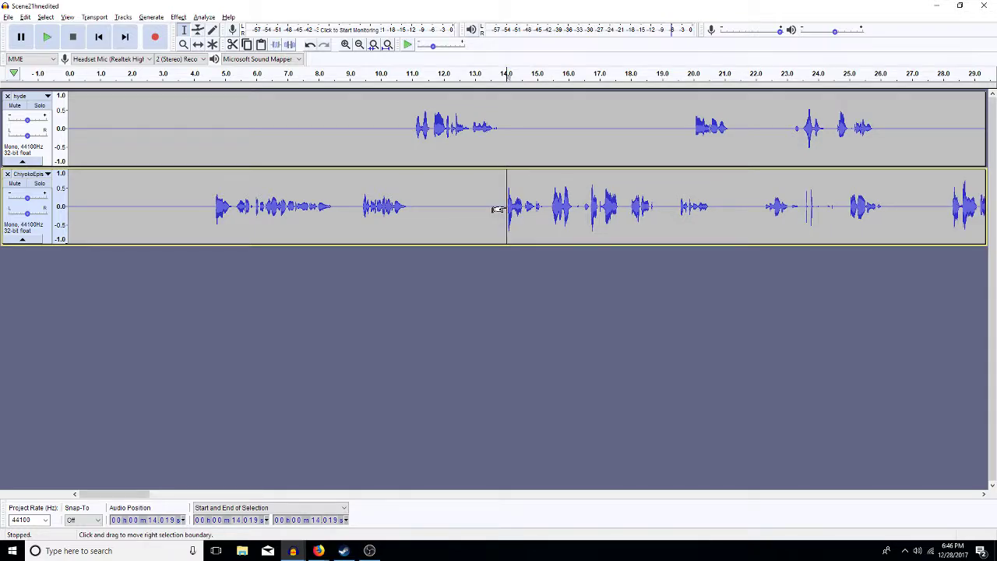
- Play both tracks from about 14.02 seconds and silence the faint ChiyokoEpis noise from about 16.21 to 16.38 seconds
key("space")
left_click(653, 156)
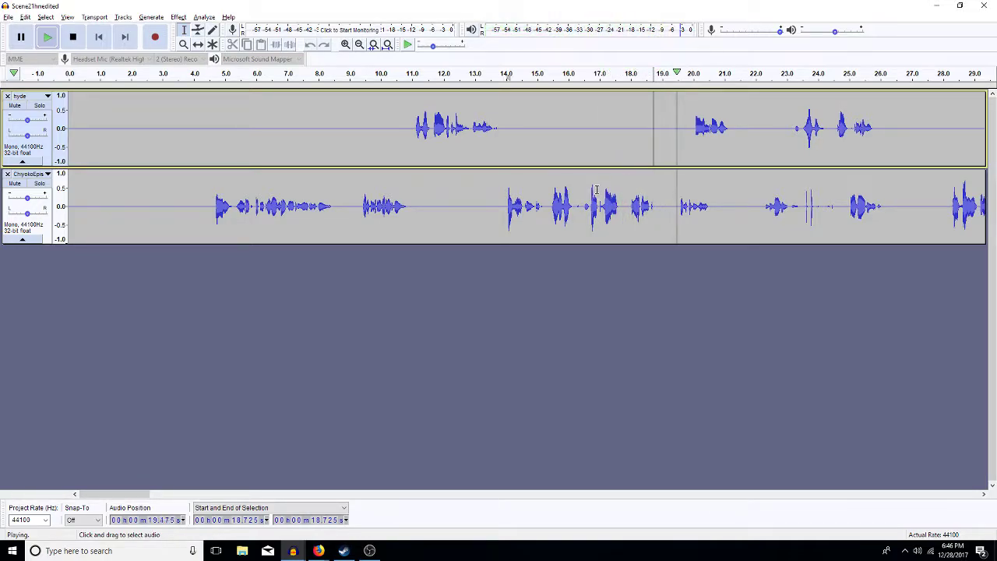
key("space")
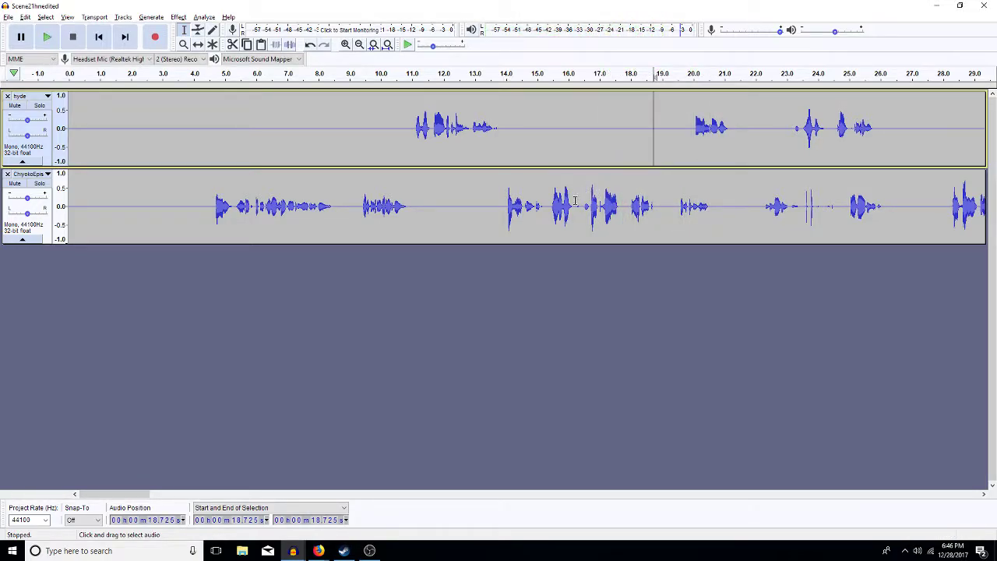
left_click_drag(575, 206, 580, 207)
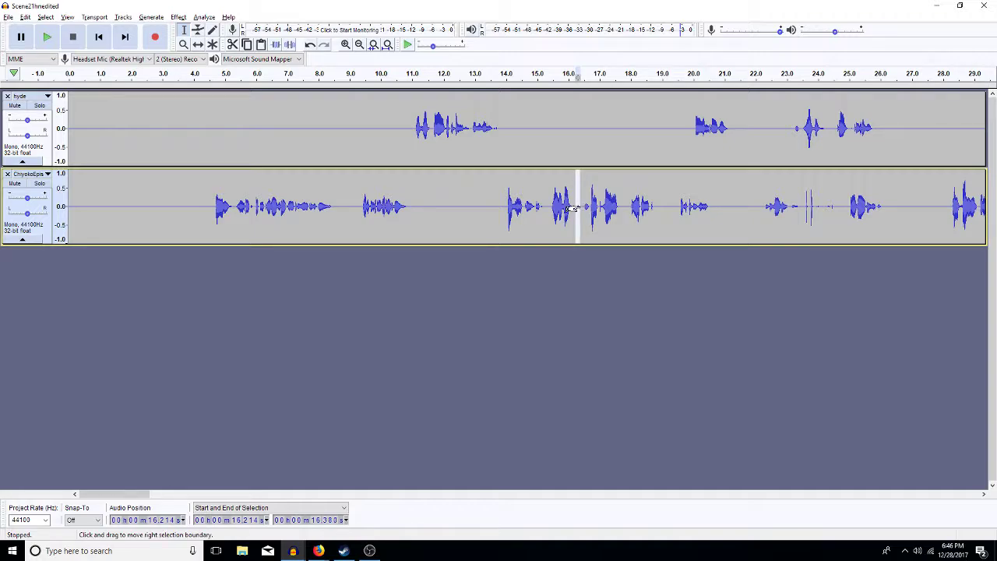
- Paste the copied silence into the hyde track at about 19.21 seconds and trim the gap before its next line from about 20.64 seconds
left_click(669, 148)
key("ctrl+v")
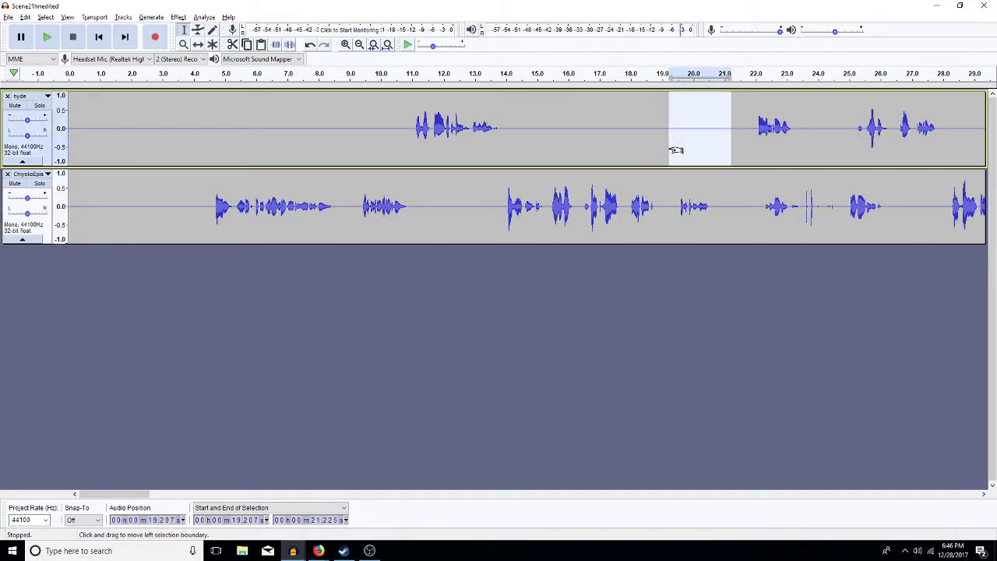
left_click(750, 134)
left_click_drag(752, 152, 714, 160)
key("Delete")
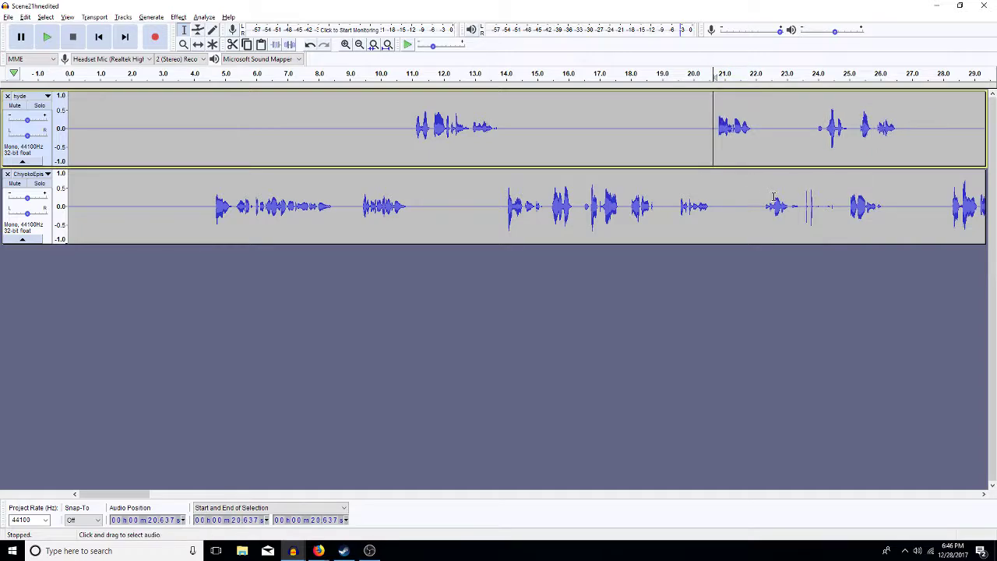
- Delete the unwanted ChiyokoEpis audio between about 22 and 25 seconds, and Amplify its line from about 19.47 to 20.74 seconds
left_click_drag(846, 208, 678, 211)
key("Delete")
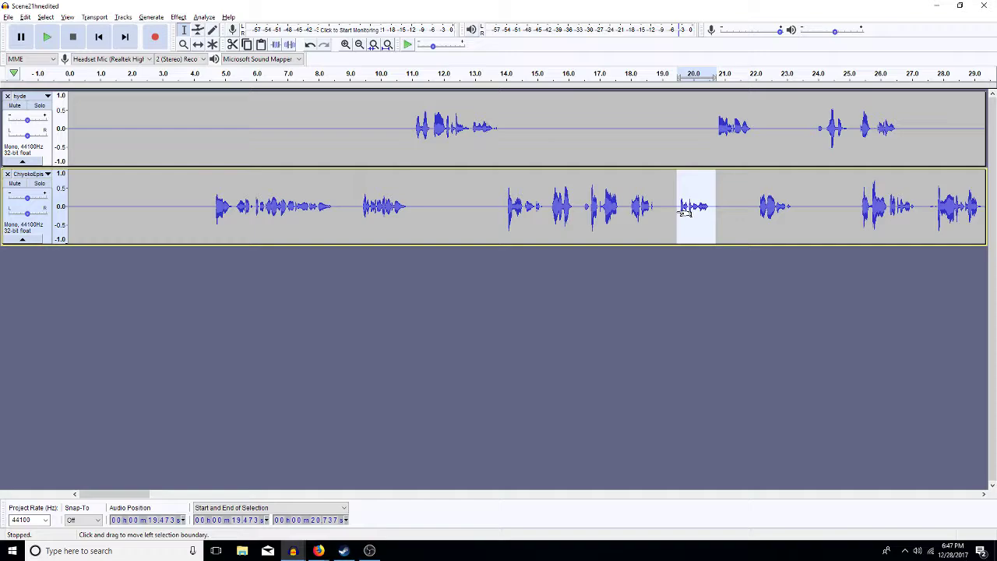
key("ctrl+shift+a")
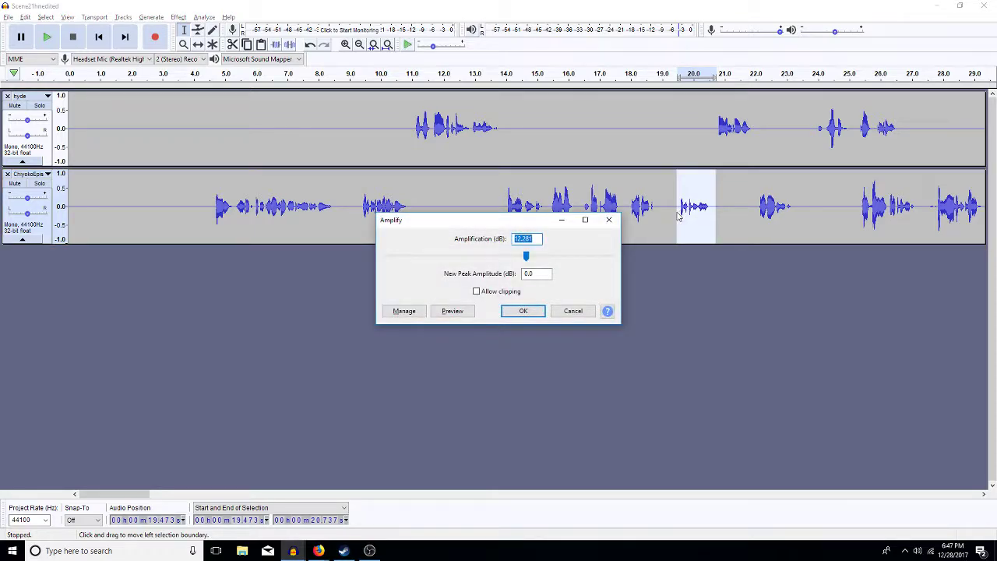
key("Return")
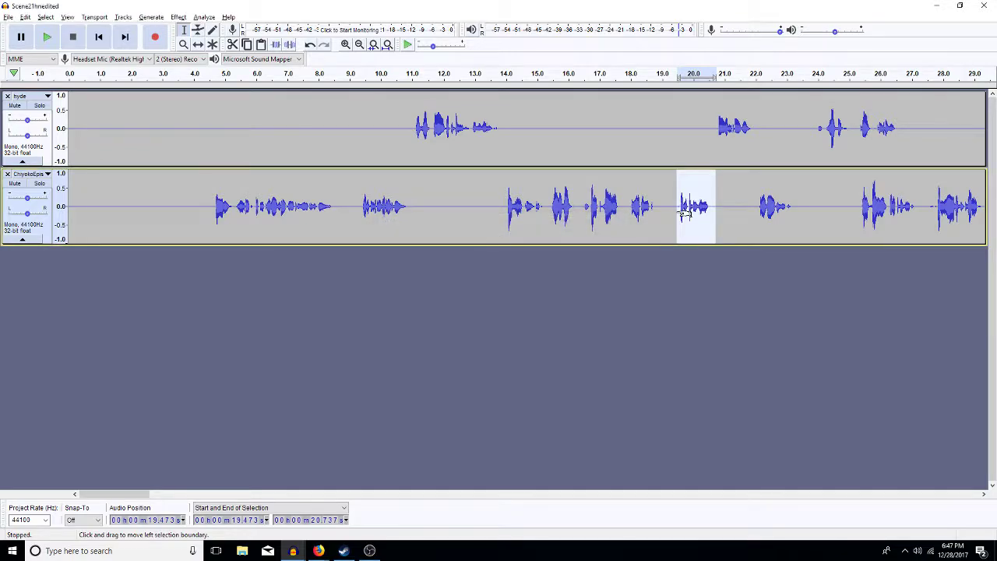
left_click_drag(685, 226, 675, 221)
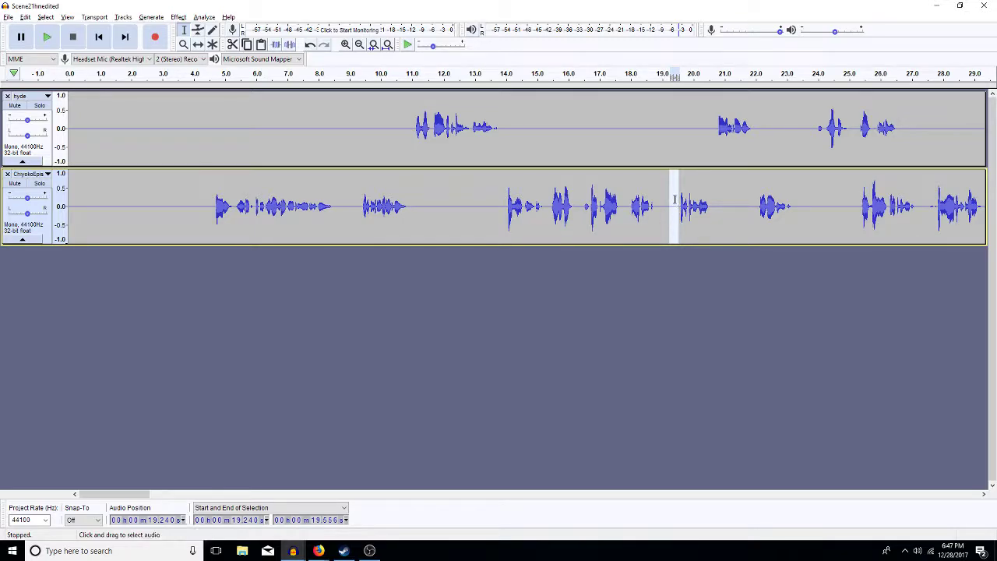
left_click(674, 200)
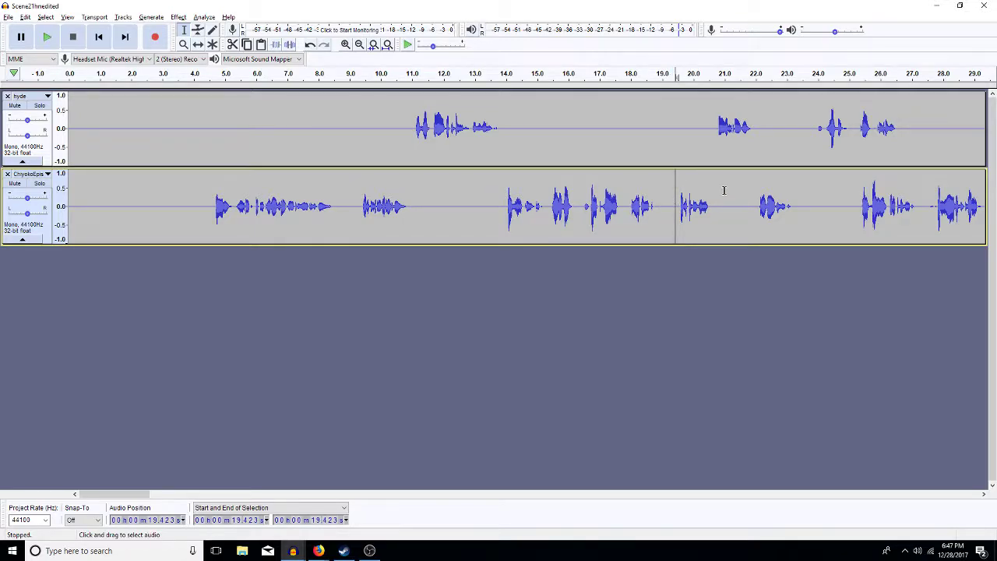
- Cut the hyde silence from about 20.52 to 20.62 seconds and play both tracks from about 19.5 seconds
left_click(712, 151)
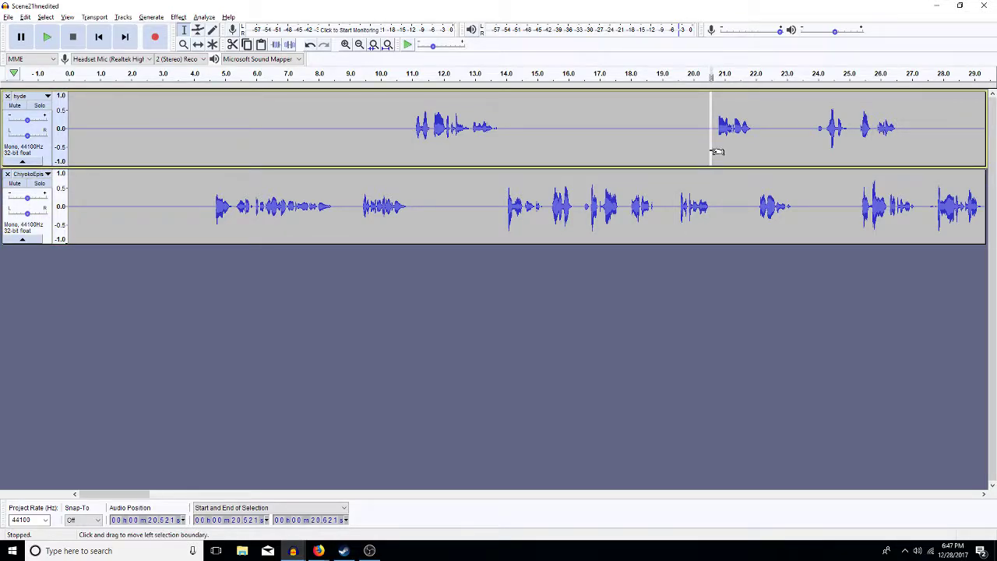
left_click(678, 144)
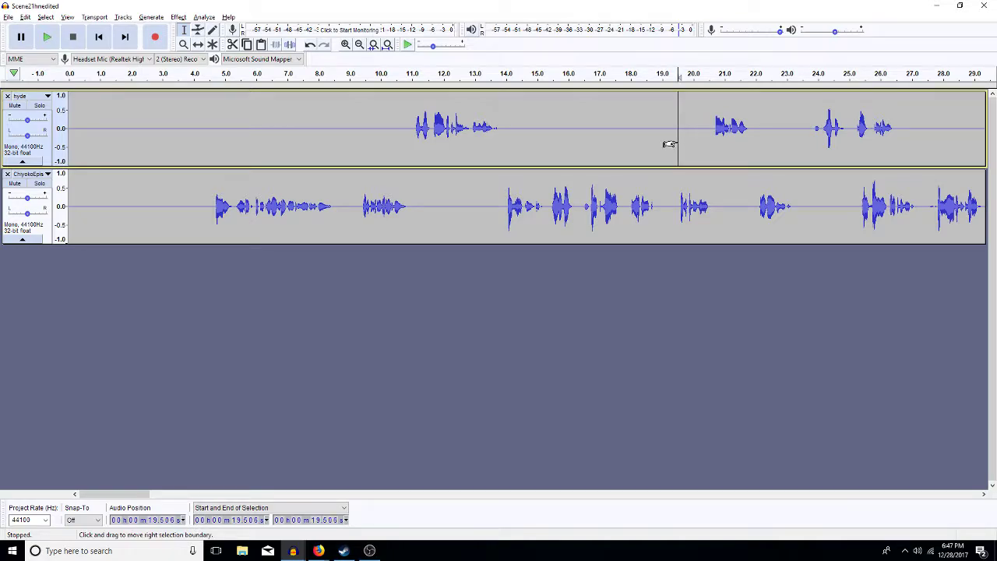
key("space")
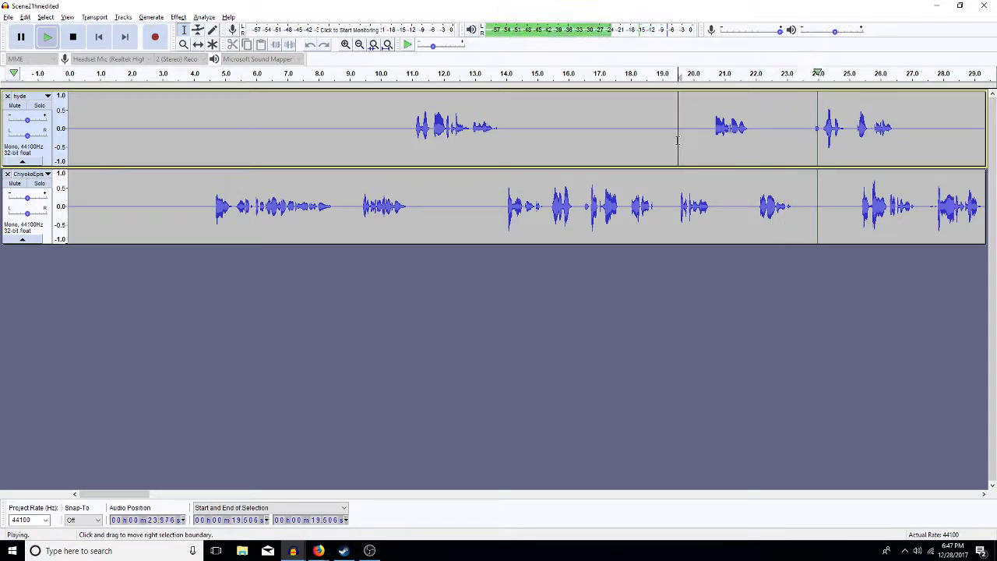
- Paste the copied silence into the ChiyokoEpis track at about 24.5 seconds and play both tracks from about 23.55 seconds
left_click(828, 189)
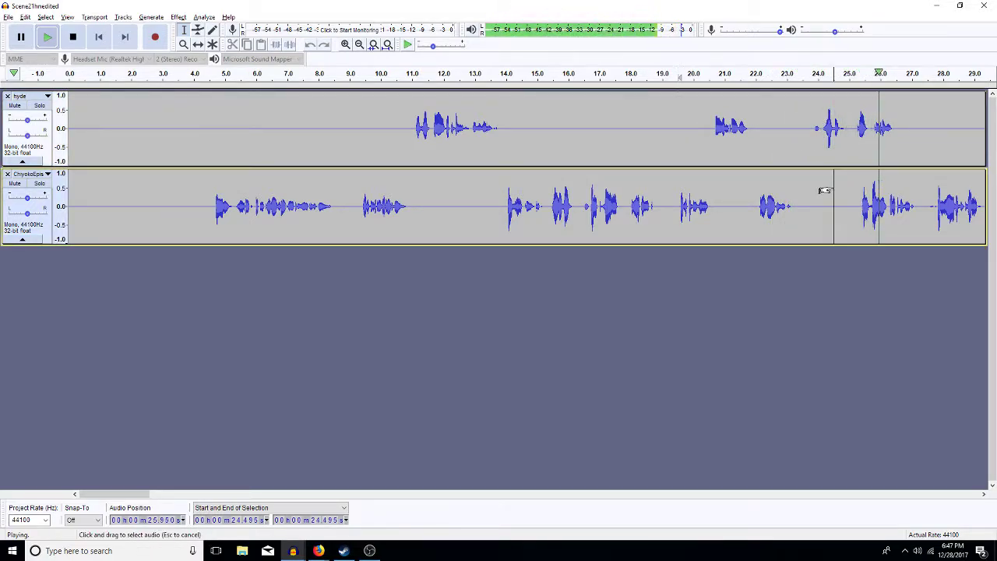
left_click_drag(896, 189, 834, 189)
left_click(803, 125)
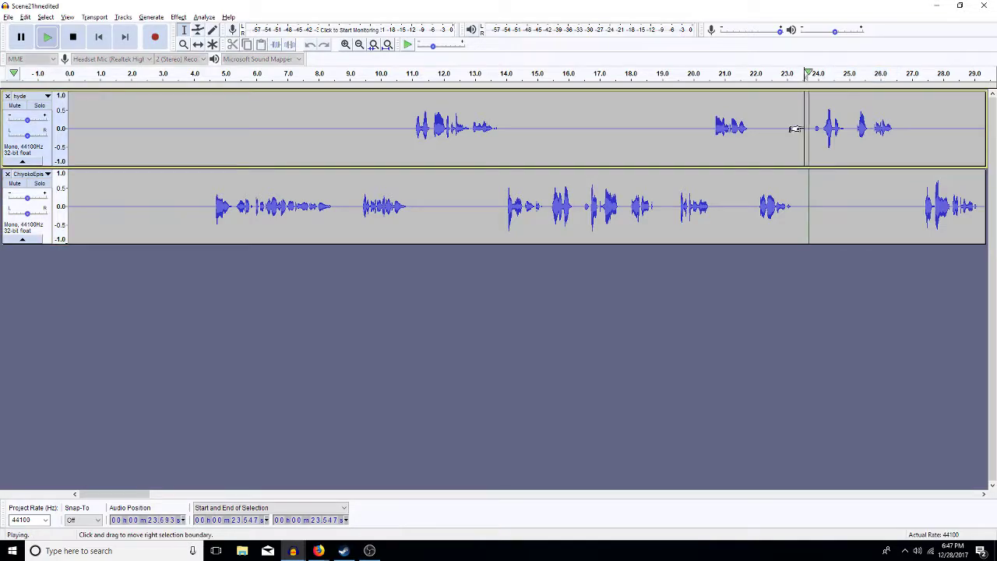
key("space")
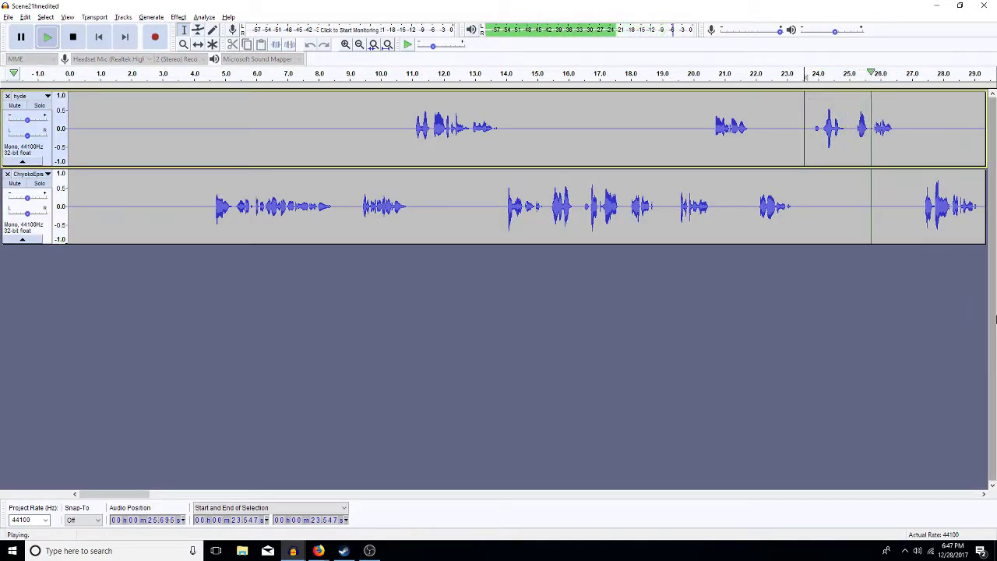
left_click_drag(984, 495, 983, 499)
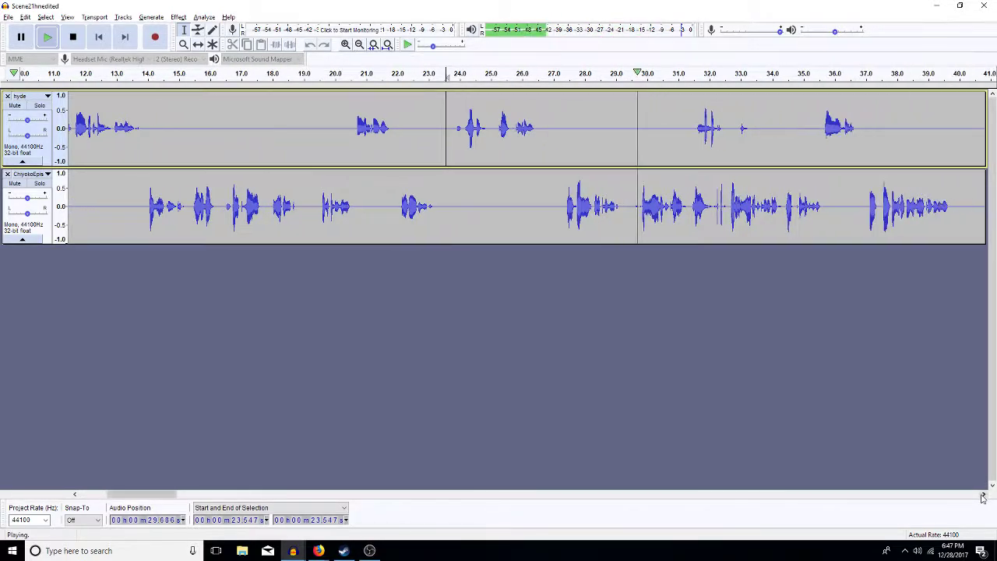
- Copy the hyde silence from about 26.67 to 31.46 seconds and paste it at about 31.46 seconds, before the next hyde line
left_click(675, 127)
key("space")
left_click_drag(693, 134, 544, 150)
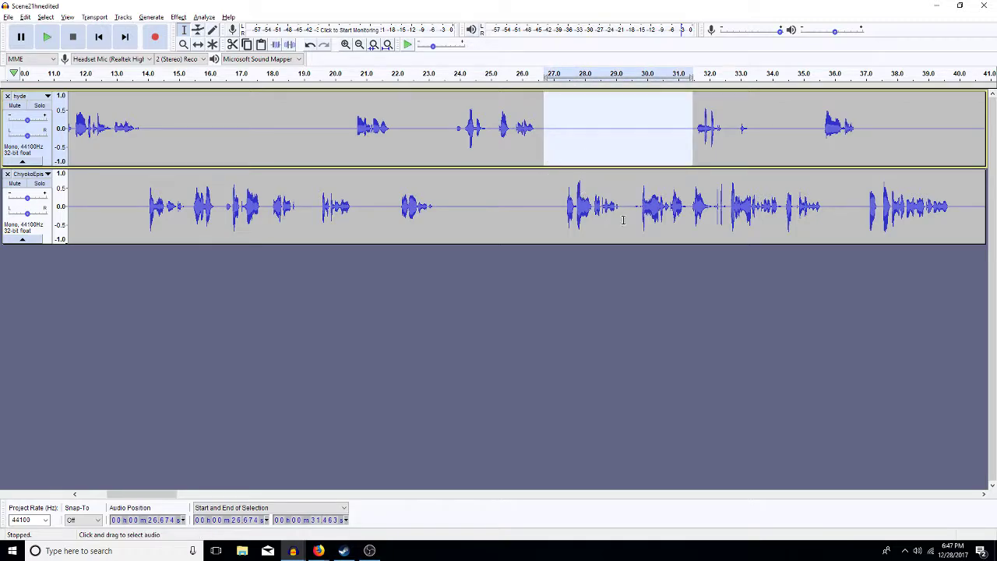
key("Right")
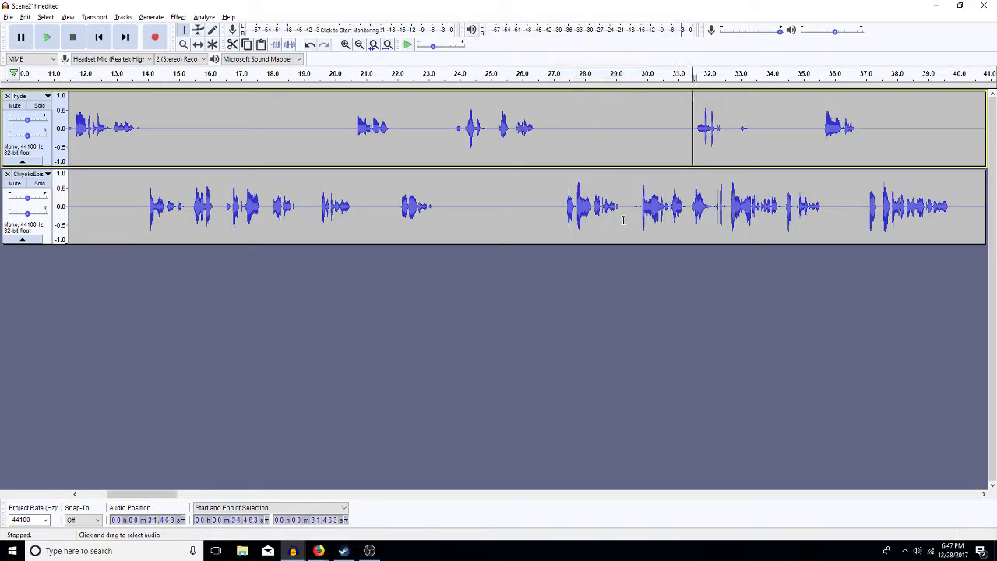
key("ctrl+v")
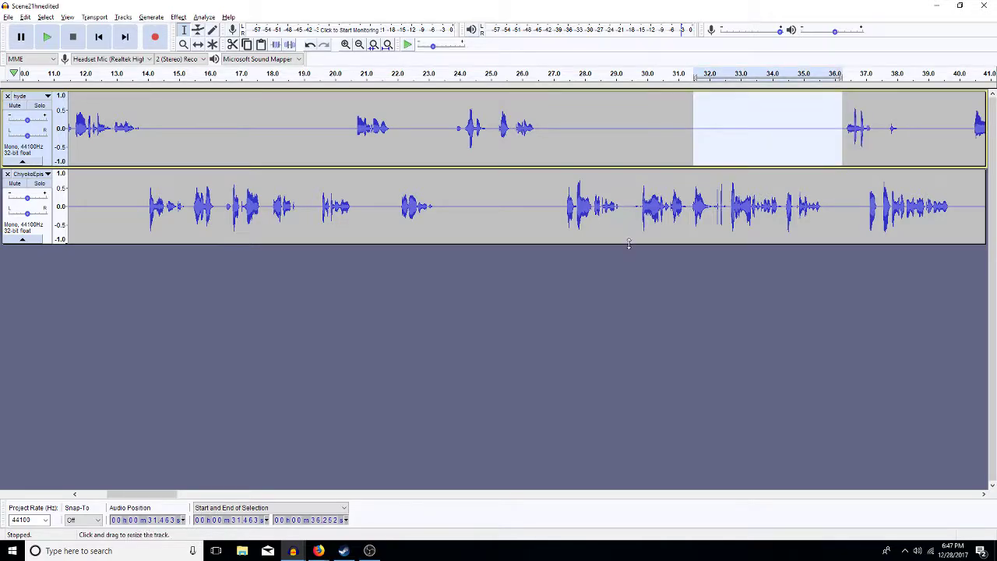
- Listen to the ChiyokoEpis track from about 32.5 seconds and delete its audio from about 30.0 to 32.6 seconds
left_click(727, 207)
key("space")
key("space")
left_click_drag(729, 206, 647, 223)
key("Delete")
- Play both tracks from 30.0 seconds and delete the hyde silence from about 32.91 to 36.25 seconds
key("space")
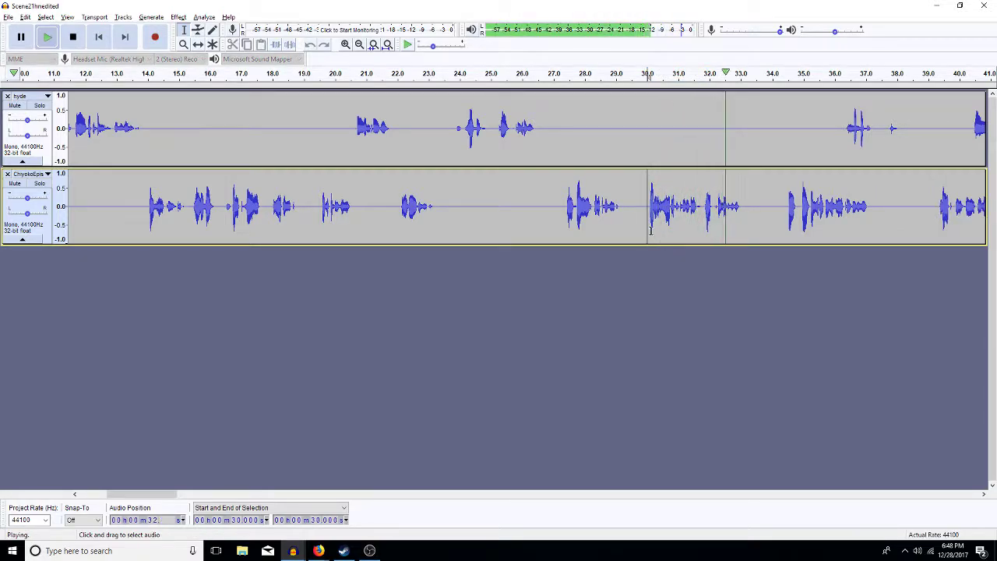
key("shift+Up")
key("space")
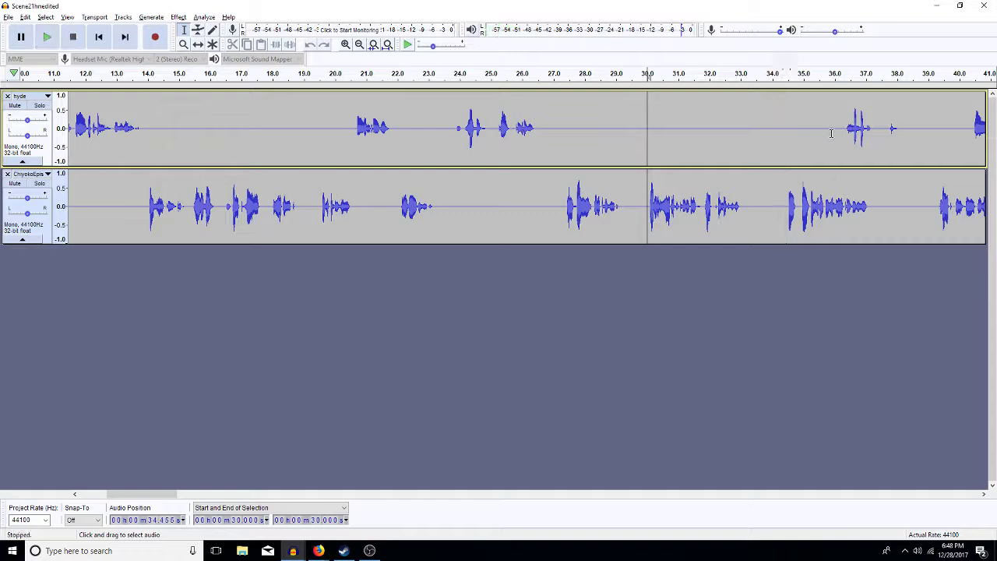
left_click_drag(841, 132, 737, 156)
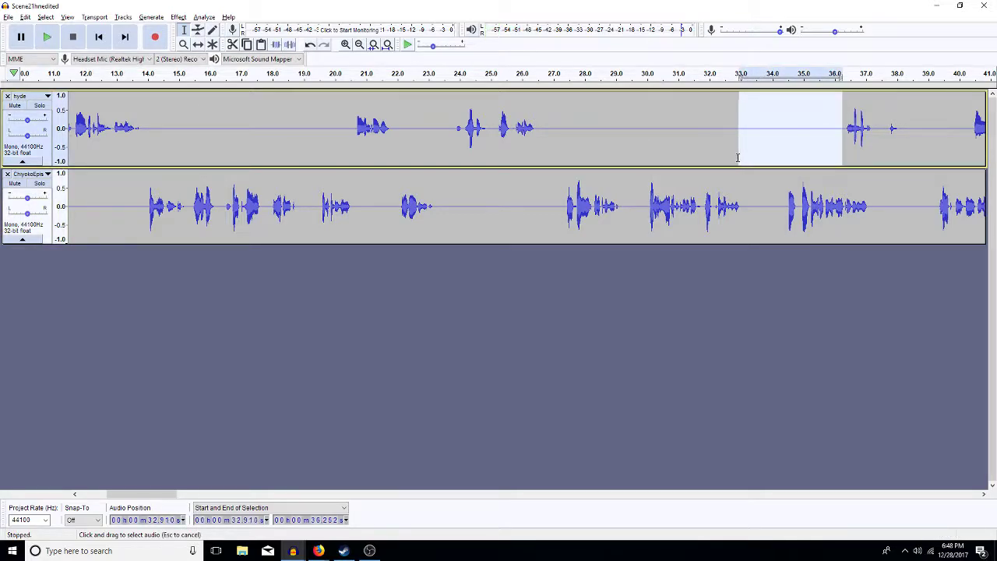
key("Delete")
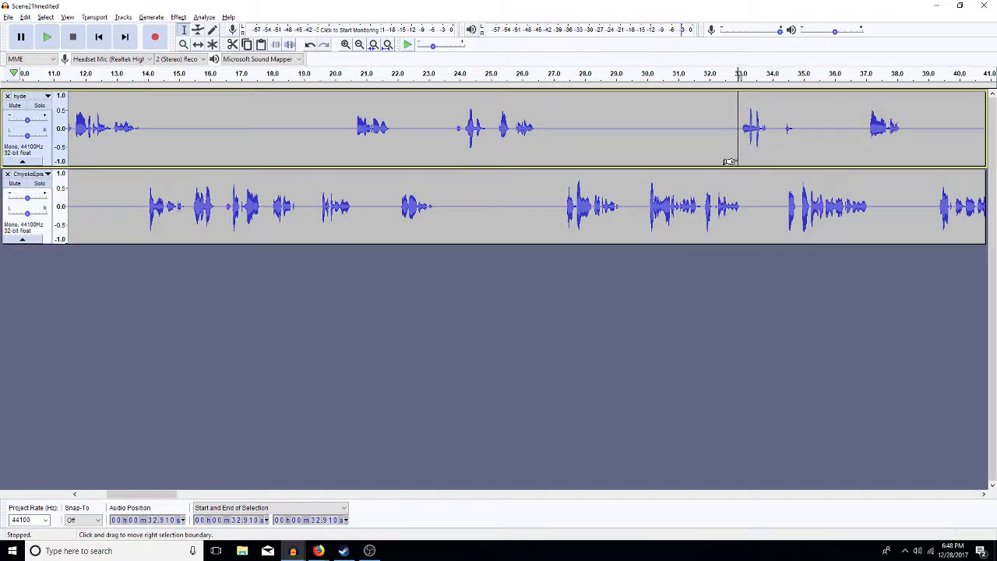
- Play both tracks from about 32.96 seconds to check the timing of the next lines, and bring the following audio into view
left_click(740, 156)
key("space")
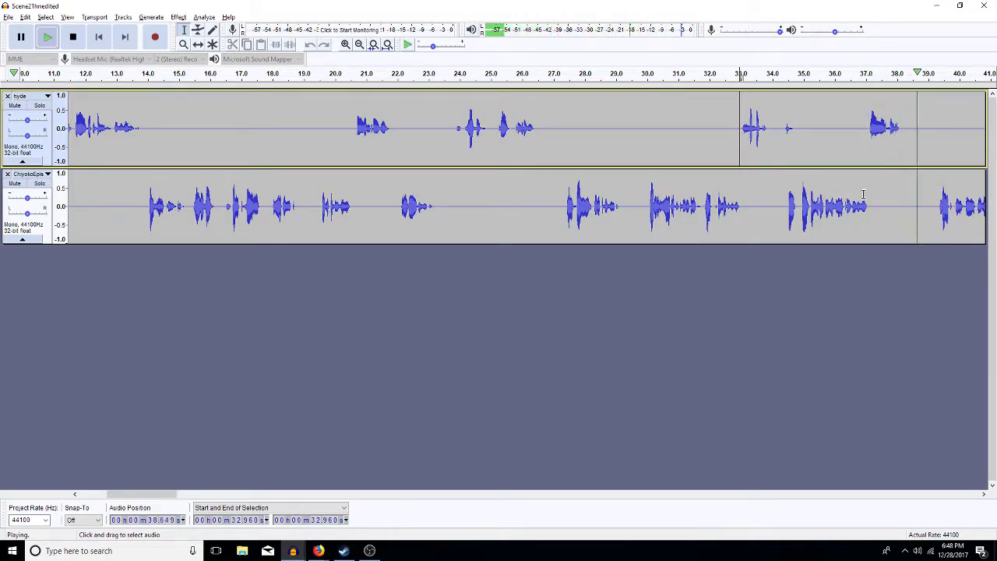
key("space")
left_click_drag(983, 496, 985, 497)
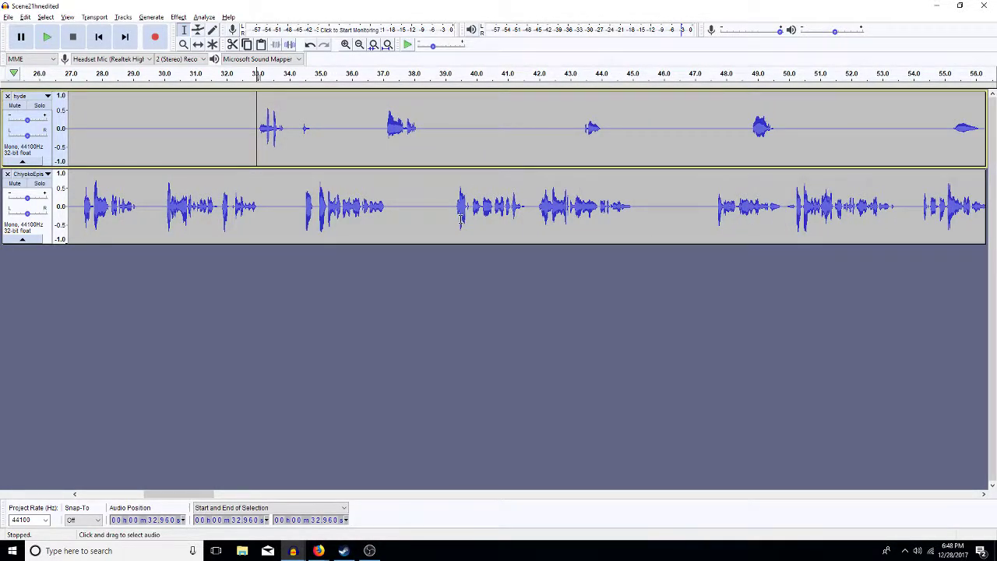
- Delete the ChiyokoEpis silence from about 38.23 to 39.20 seconds and paste the copied silence into hyde at about 42.97 seconds
left_click_drag(450, 209, 417, 201)
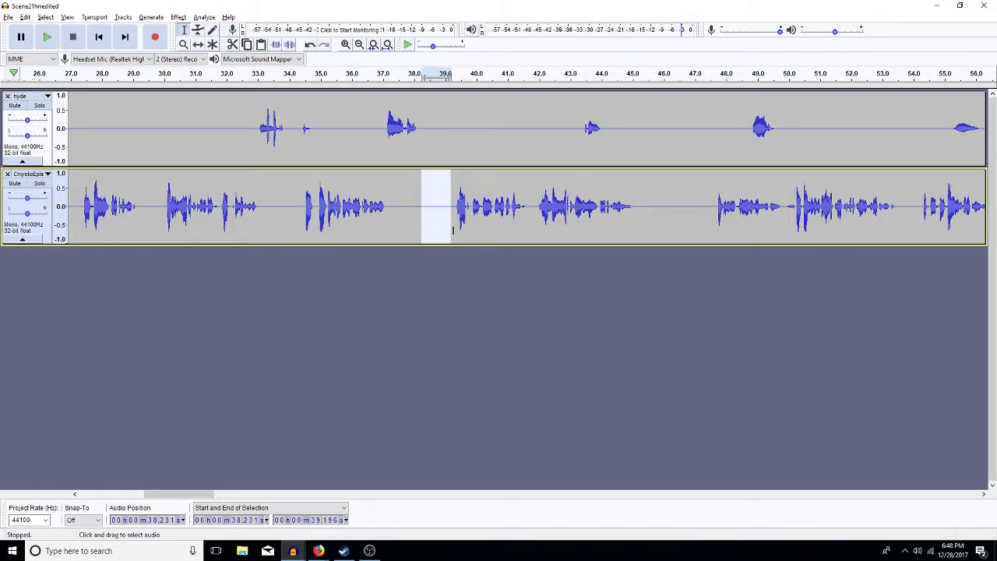
key("Delete")
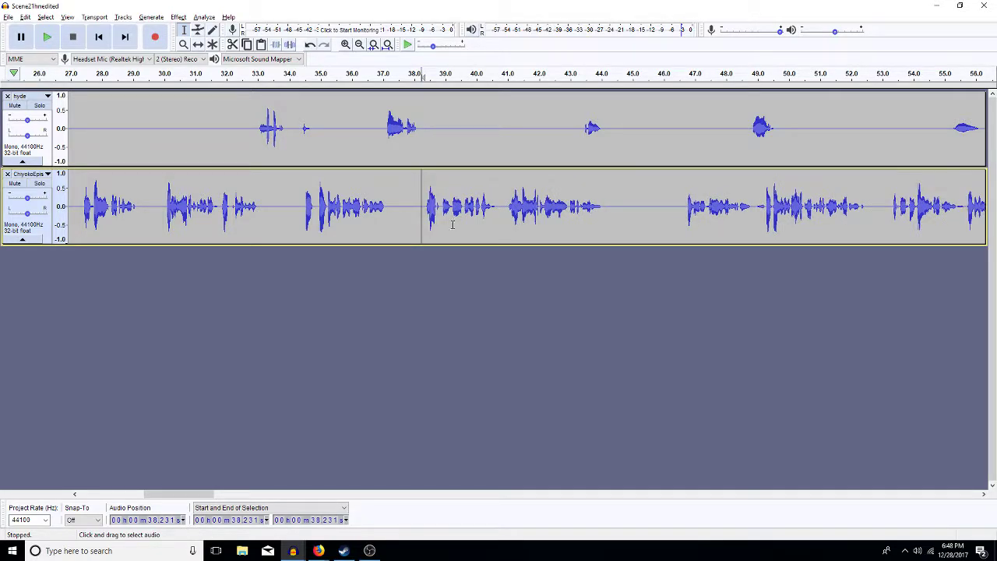
left_click(569, 140)
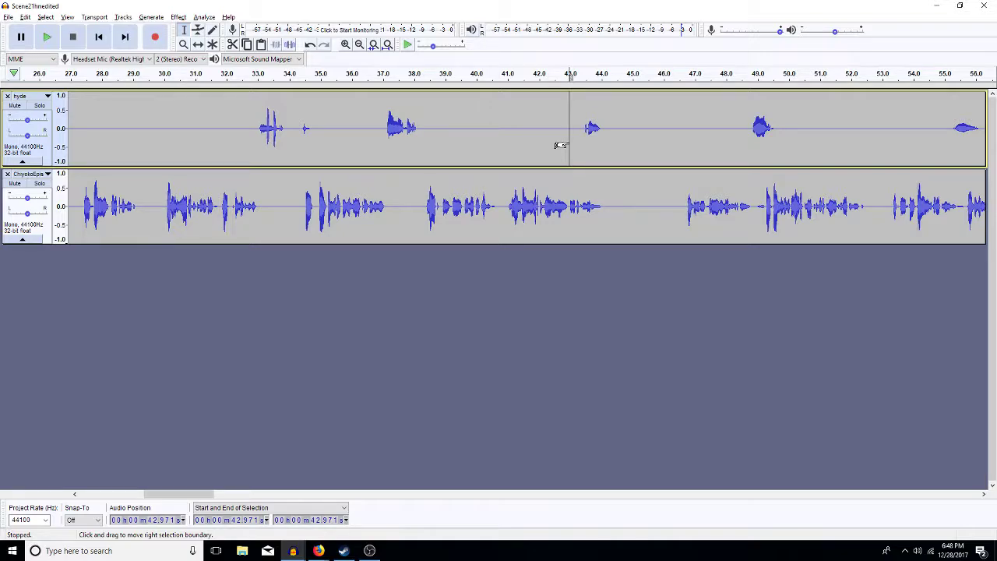
key("ctrl+v")
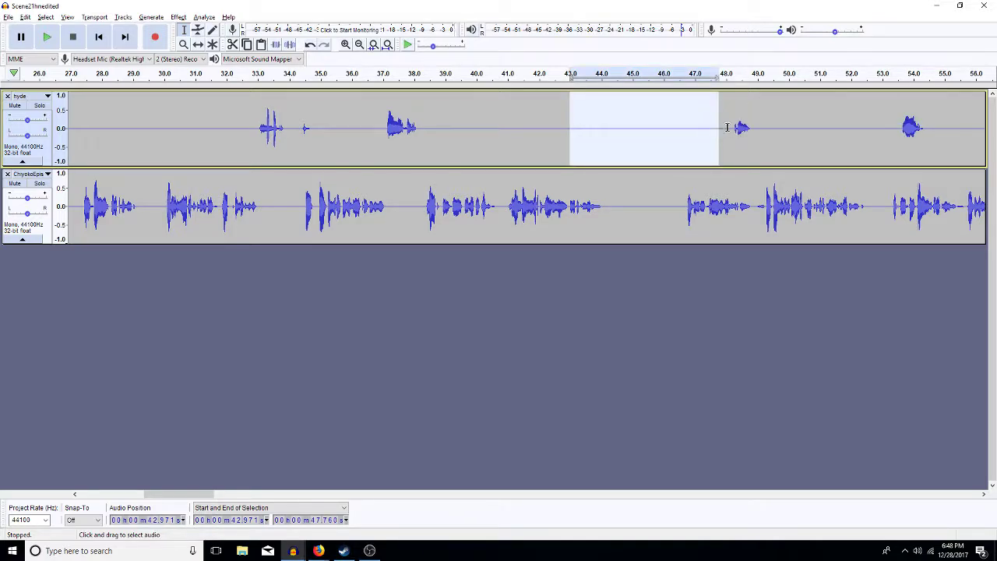
- Try deleting the hyde silence from about 43.94 to 48.16 seconds, play both tracks from about 37.80 seconds, and undo the deletion
left_click_drag(731, 127, 604, 144)
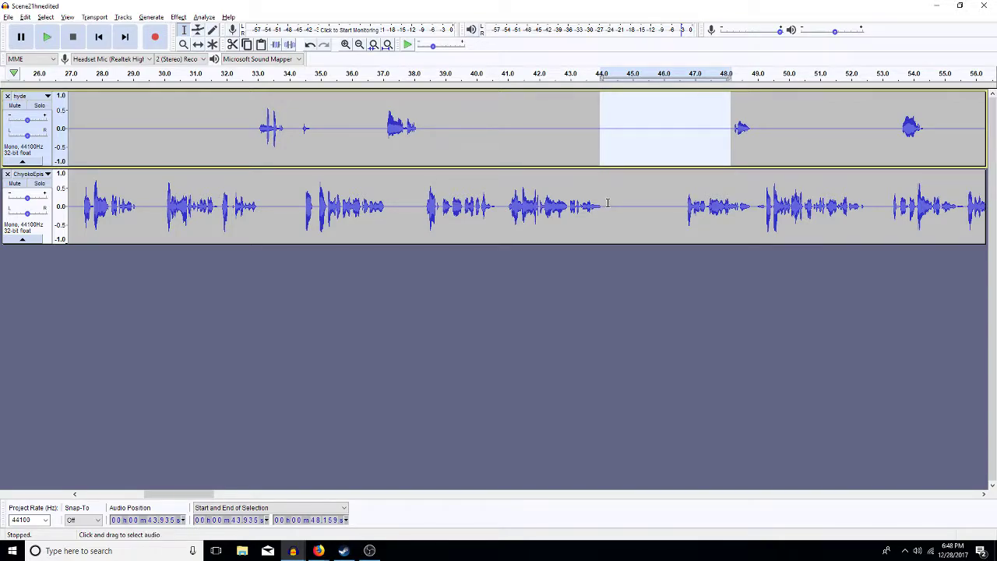
key("Delete")
left_click(407, 218)
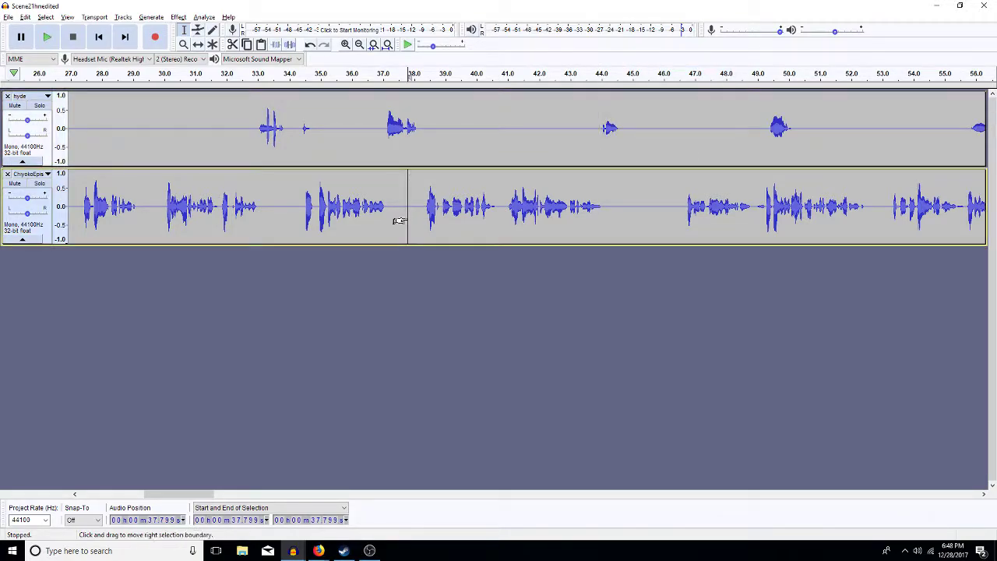
key("space")
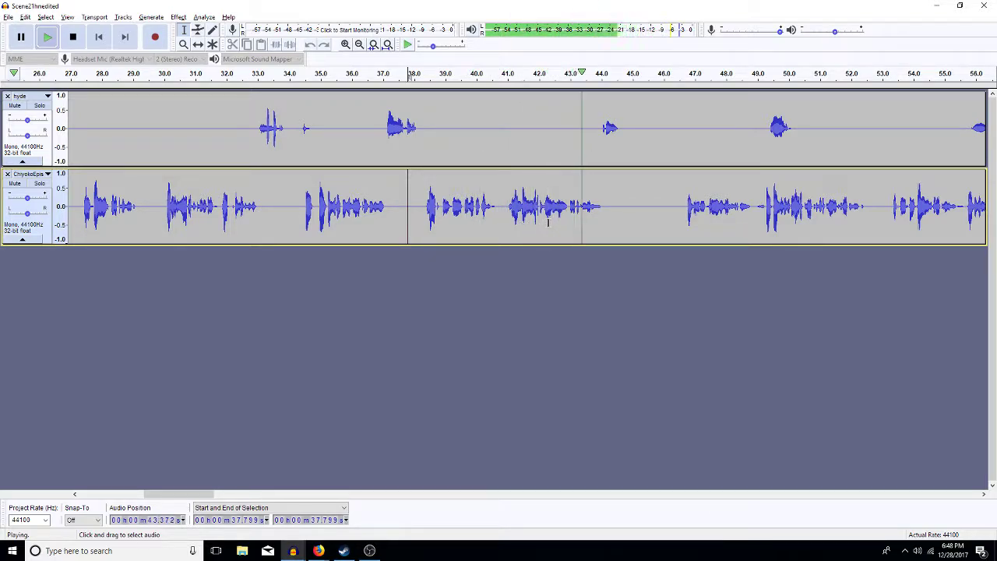
left_click(577, 117)
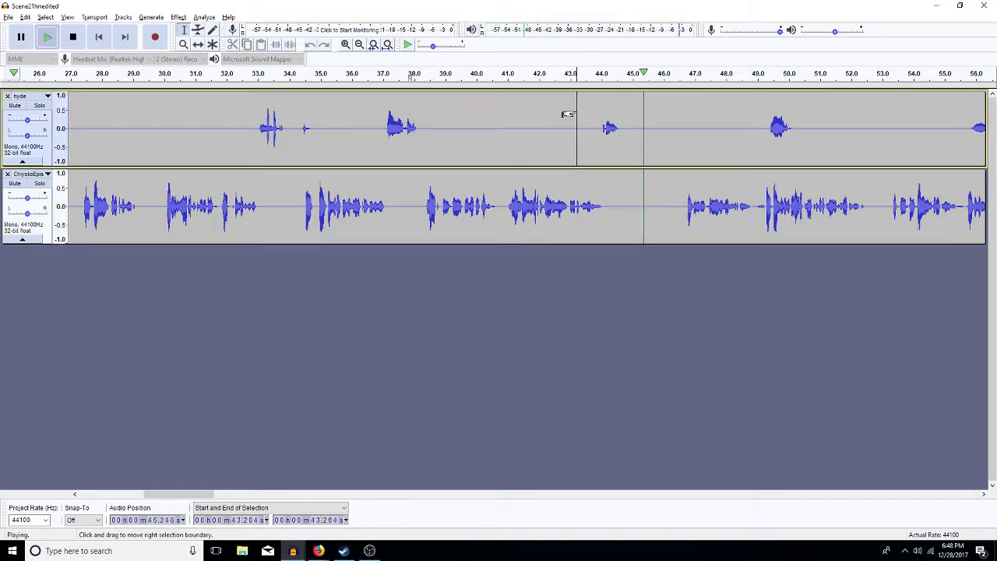
key("space")
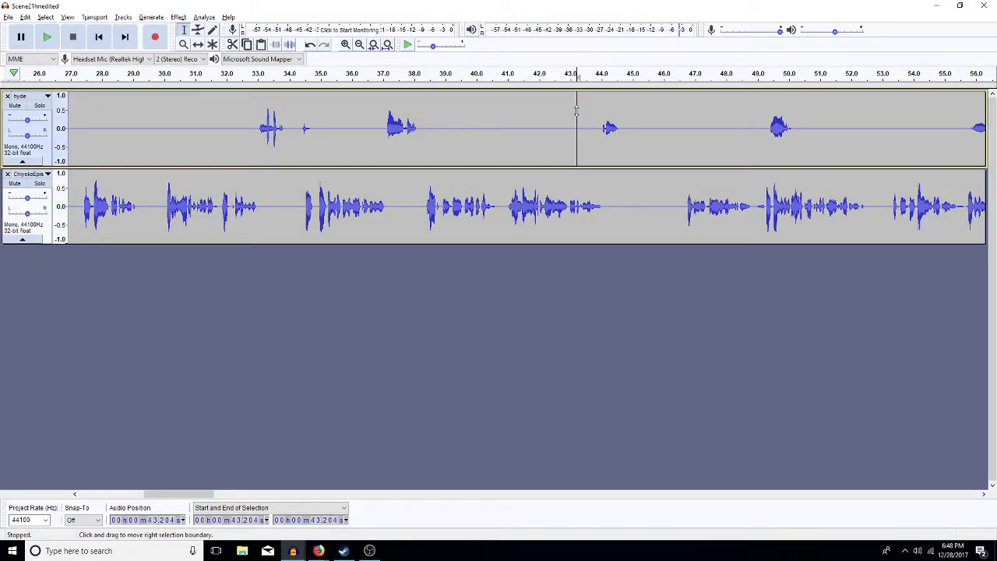
key("ctrl+z")
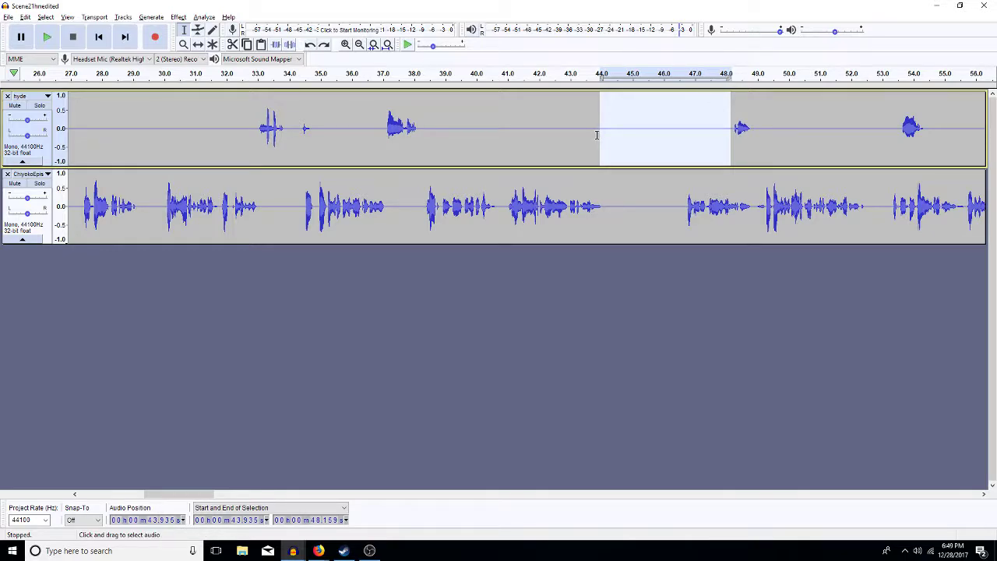
- Delete the hyde silence from about 44.70 to 48.16 seconds and the ChiyokoEpis silence from about 46.00 to 46.71 seconds
left_click_drag(603, 145, 624, 143)
key("Delete")
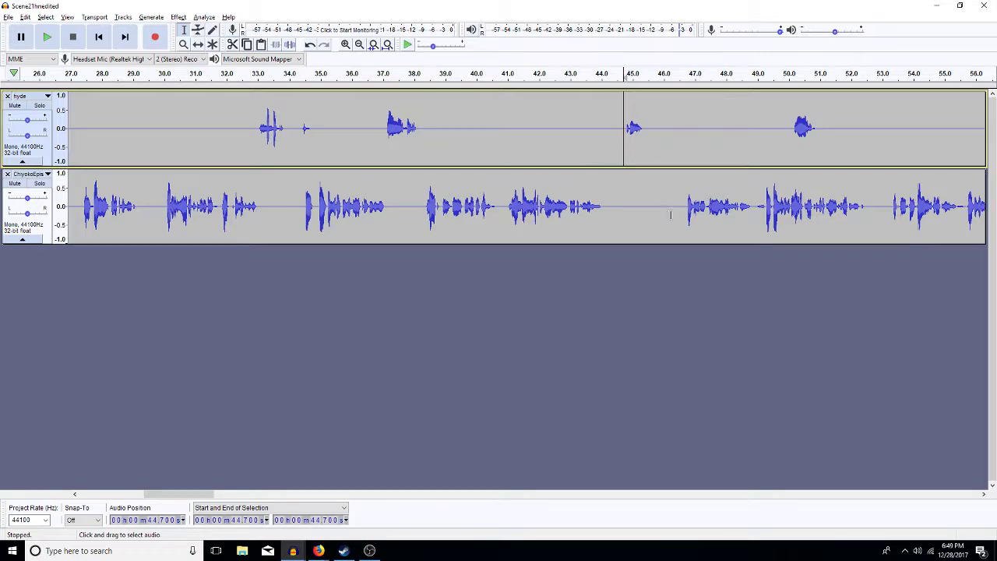
left_click_drag(685, 211, 657, 217)
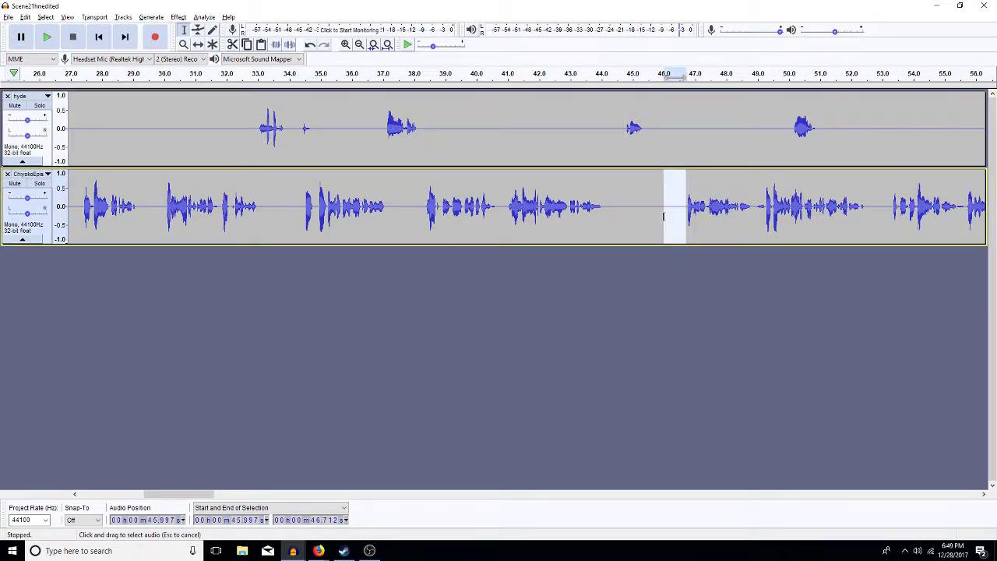
key("Delete")
- Paste the copied silence into hyde at about 47.78 seconds and play both tracks from about 45.88 seconds
left_click(719, 134)
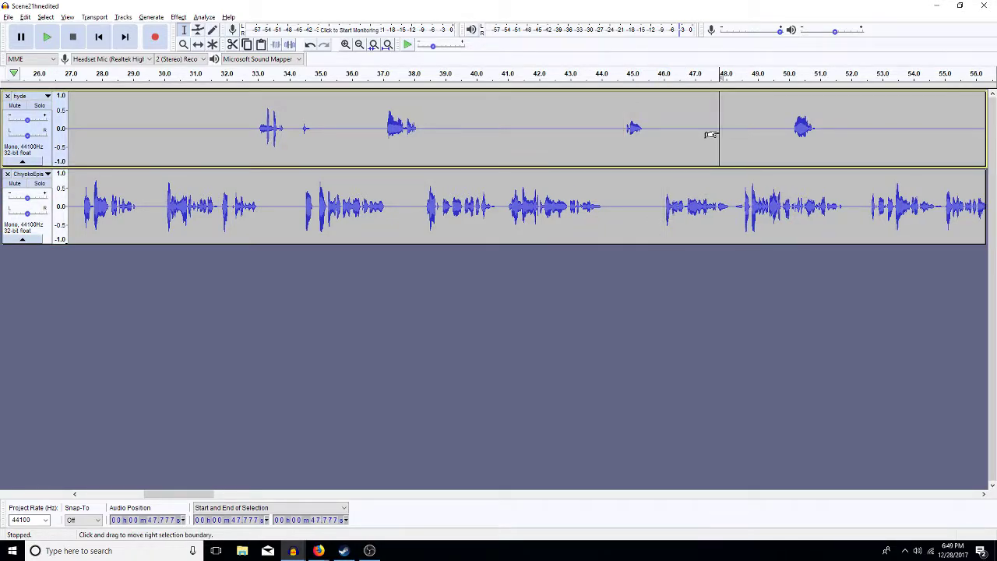
key("ctrl+v")
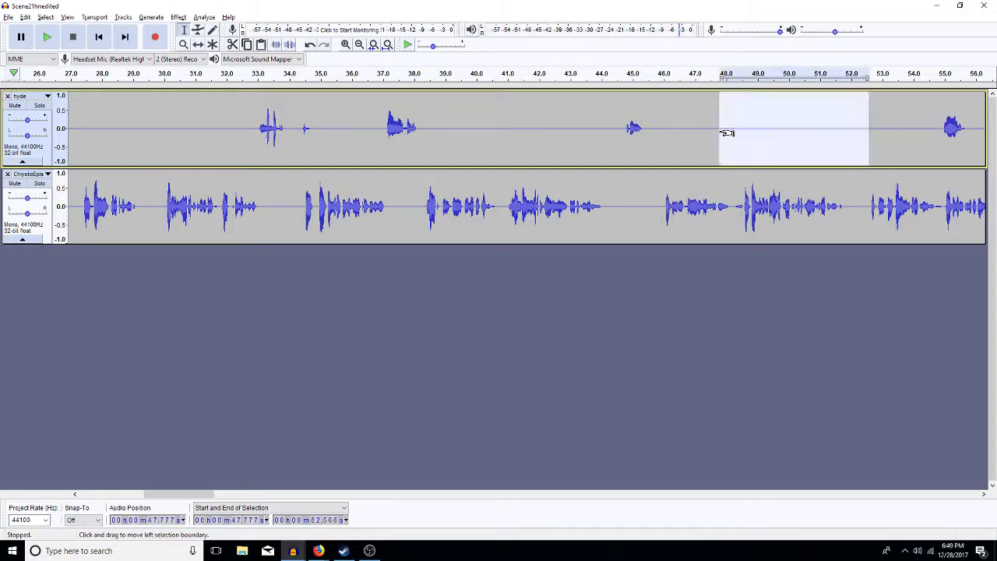
left_click(660, 150)
key("space")
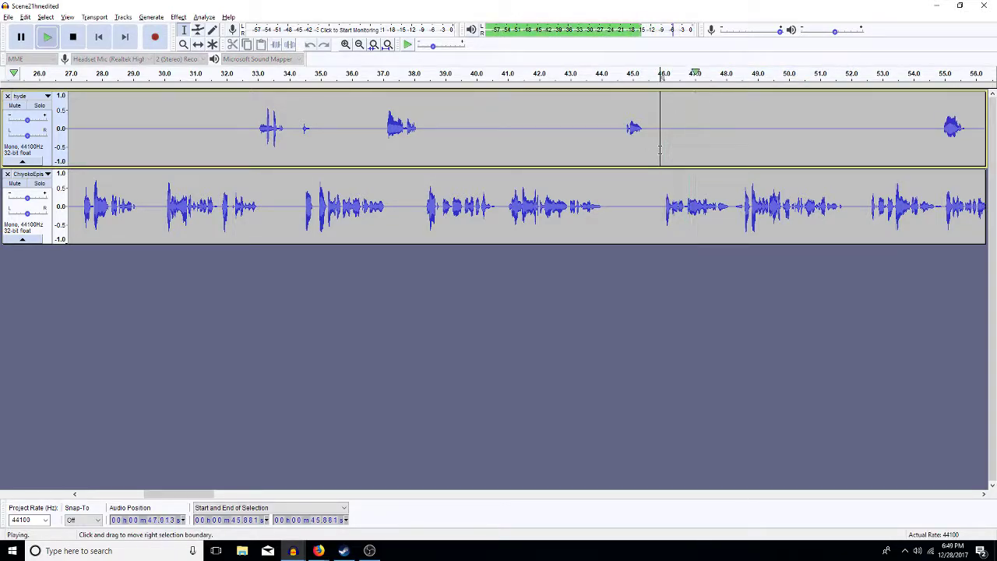
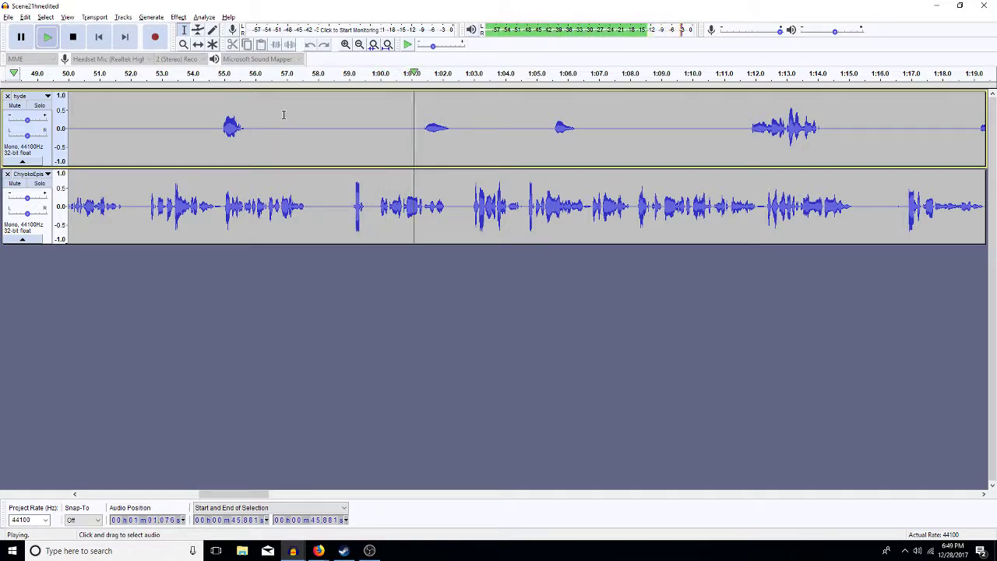
left_click(329, 134)
key("space")
- Paste the silence into hyde at about 54.35 seconds and delete the excess from about 58.17 to 59.63 seconds
left_click(203, 133)
key("ctrl+v")
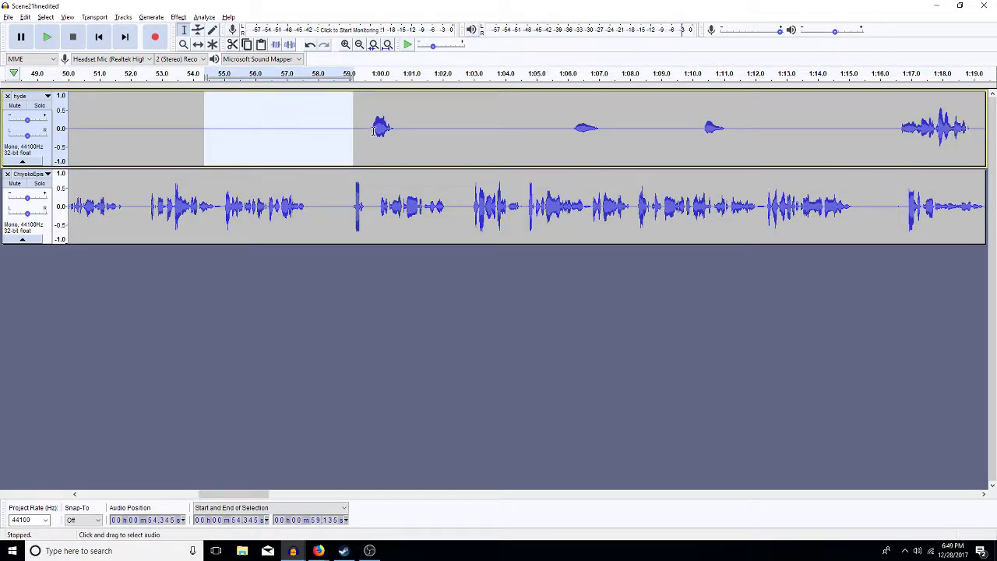
left_click_drag(368, 134, 321, 145)
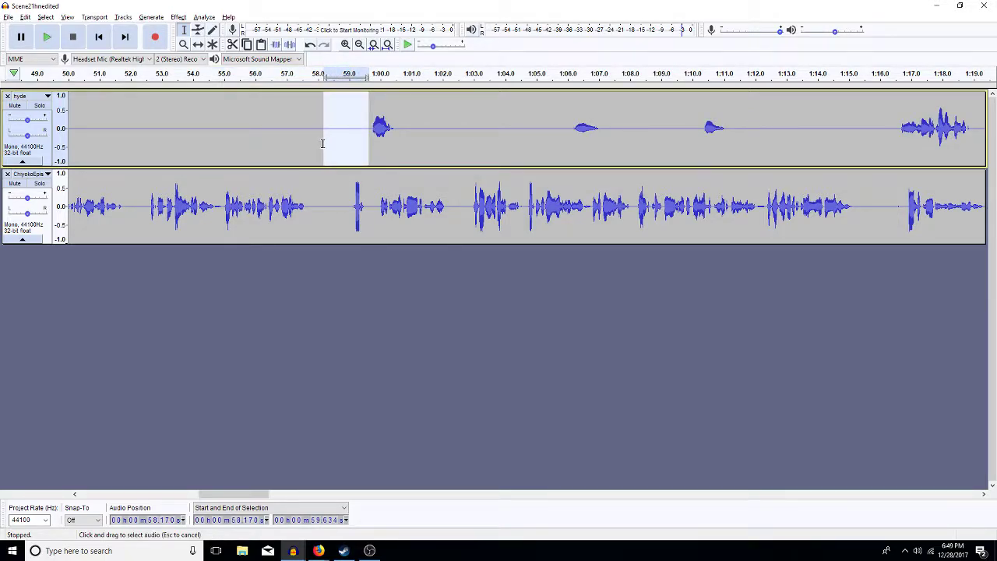
key("Delete")
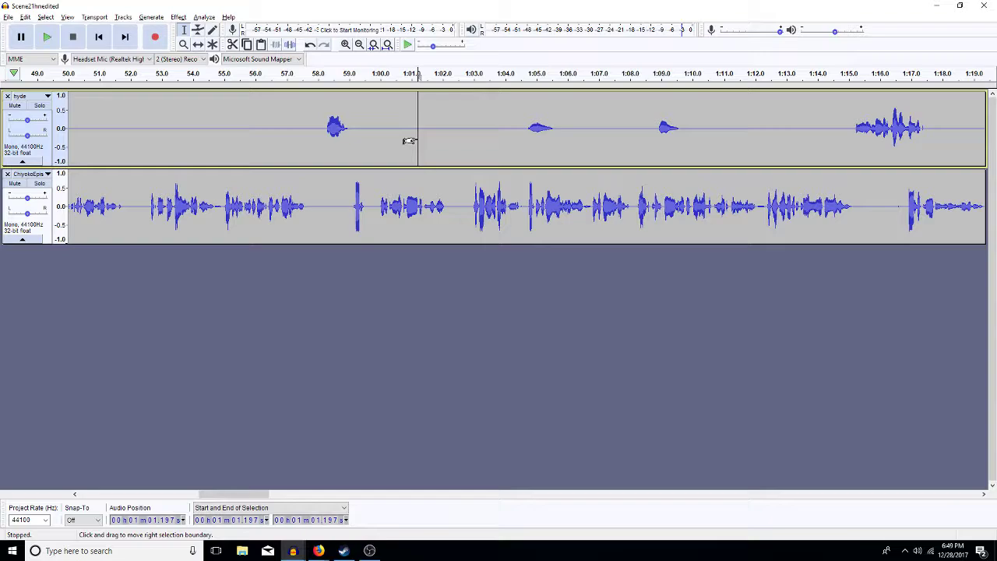
- Paste the silence into hyde once at about 1:01.20 and twice at about 1:01.60, ahead of the next hyde line
key("ctrl+v")
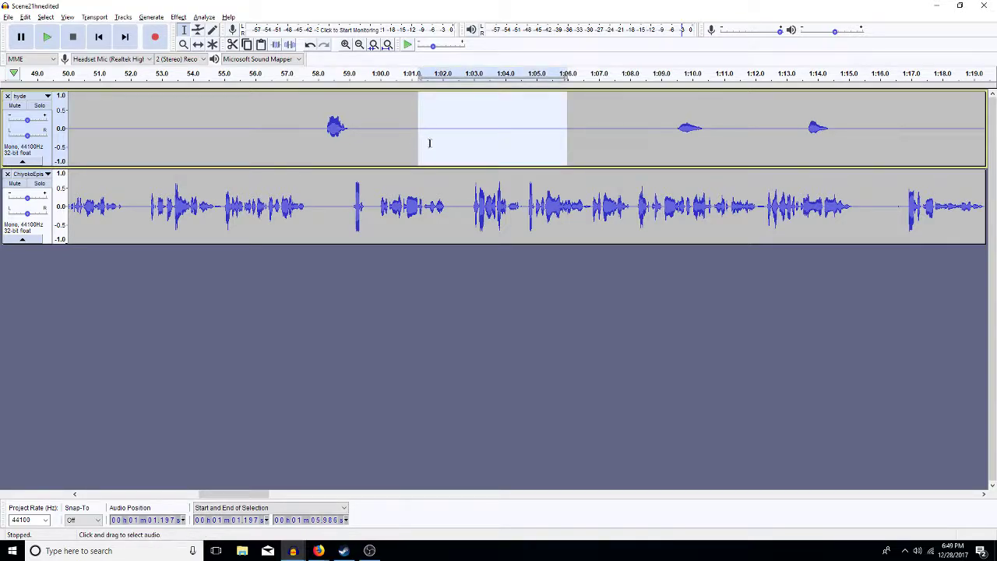
left_click(430, 144)
key("ctrl+v")
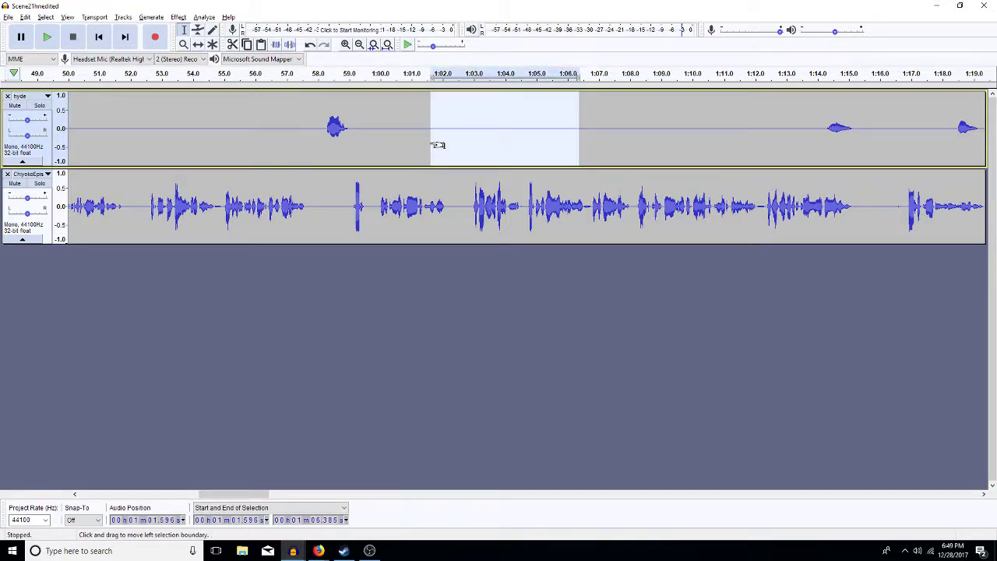
left_click(430, 144)
key("ctrl+v")
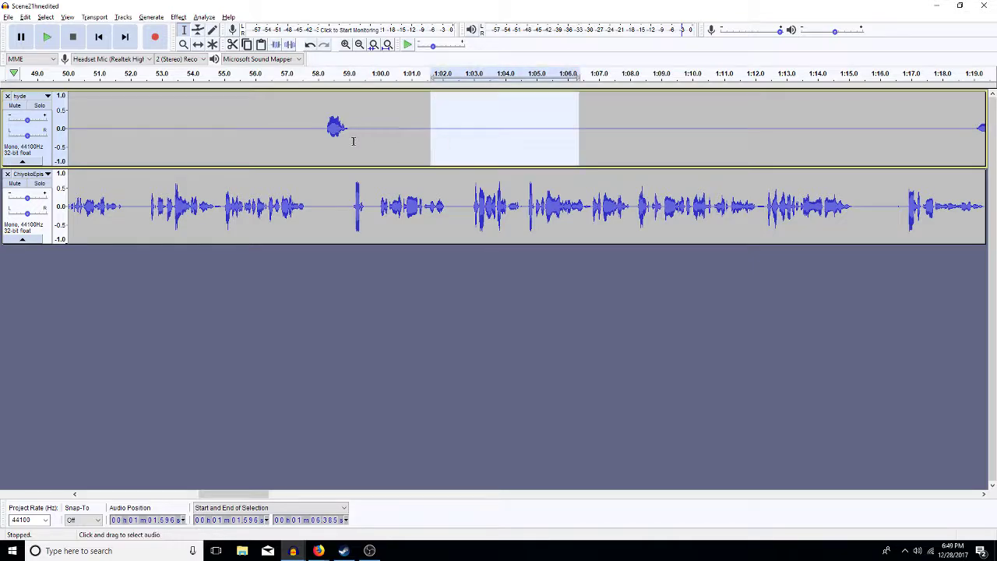
- Play both tracks from about 58.07 seconds and delete the hyde silence from about 1:15.22 to 1:19.01
left_click(320, 145)
key("space")
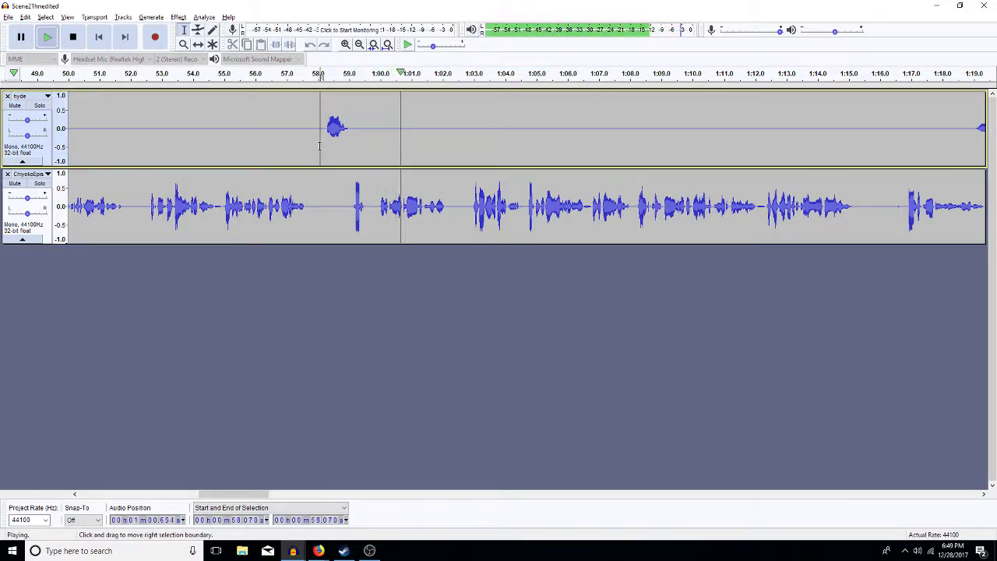
left_click(780, 495)
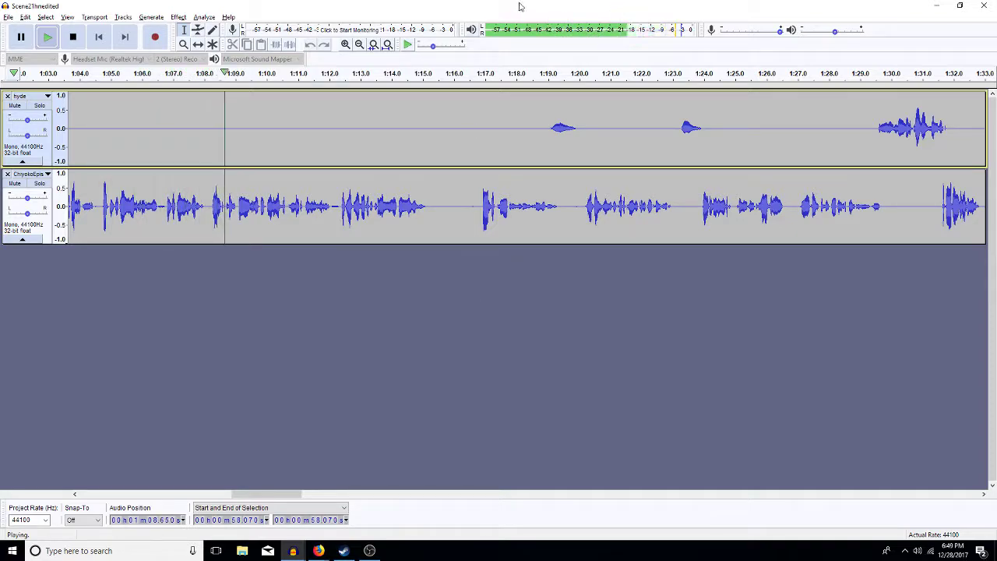
left_click_drag(548, 132, 430, 149)
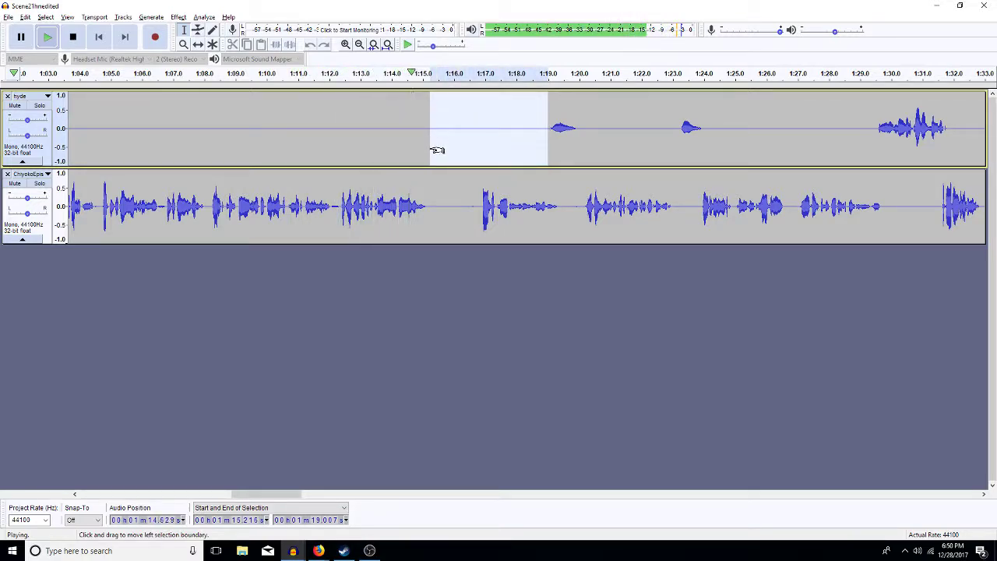
key("space")
key("Delete")
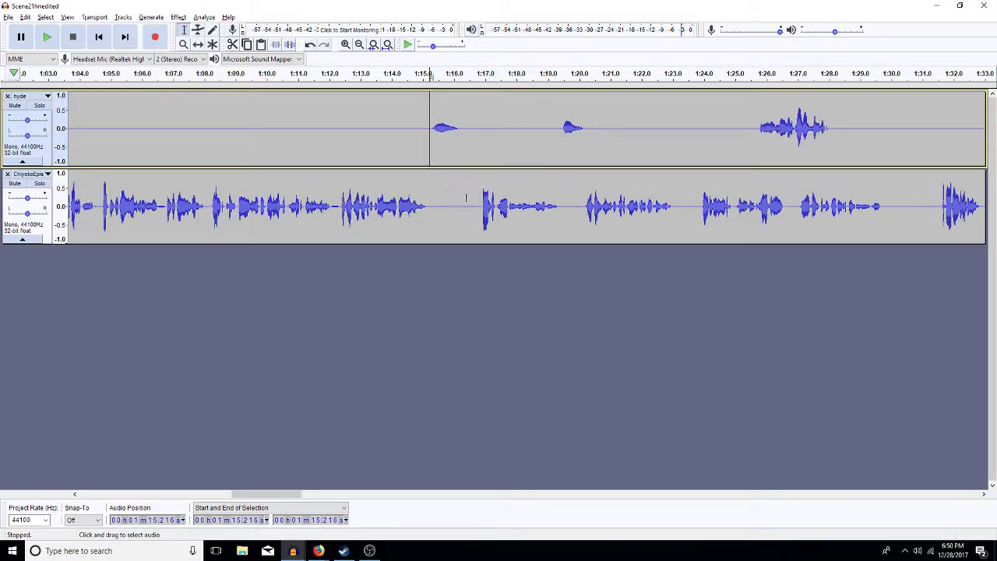
- Delete about 0.3 seconds of ChiyokoEpis silence just before its line at about 1:17, and return the cursor to about 1:14.80
mouse_move(477, 206)
left_mouse_down()
mouse_move(439, 209)
mouse_move(467, 210)
left_mouse_up()
key("Delete")
left_click(416, 143)
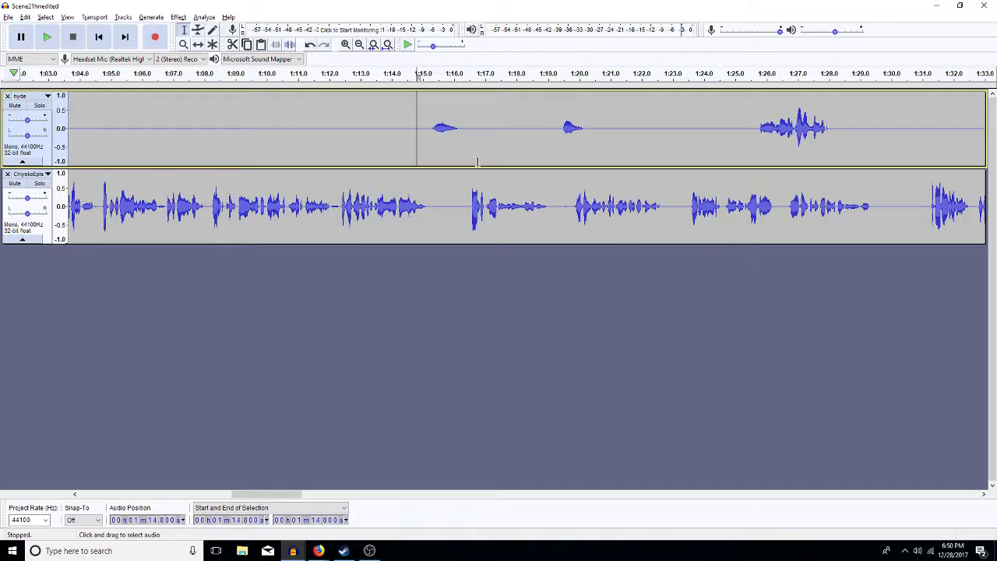
- Paste the silence into hyde at about 1:17.96 and again at about 1:18.92, and play both tracks from about 1:14.55
left_click(515, 147)
key("ctrl+v")
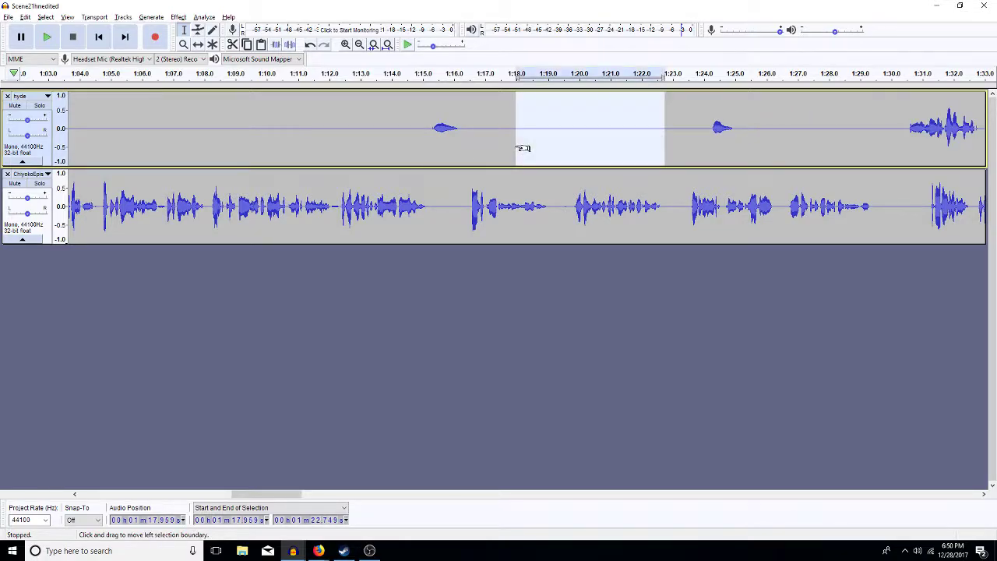
left_click(545, 130)
key("ctrl+v")
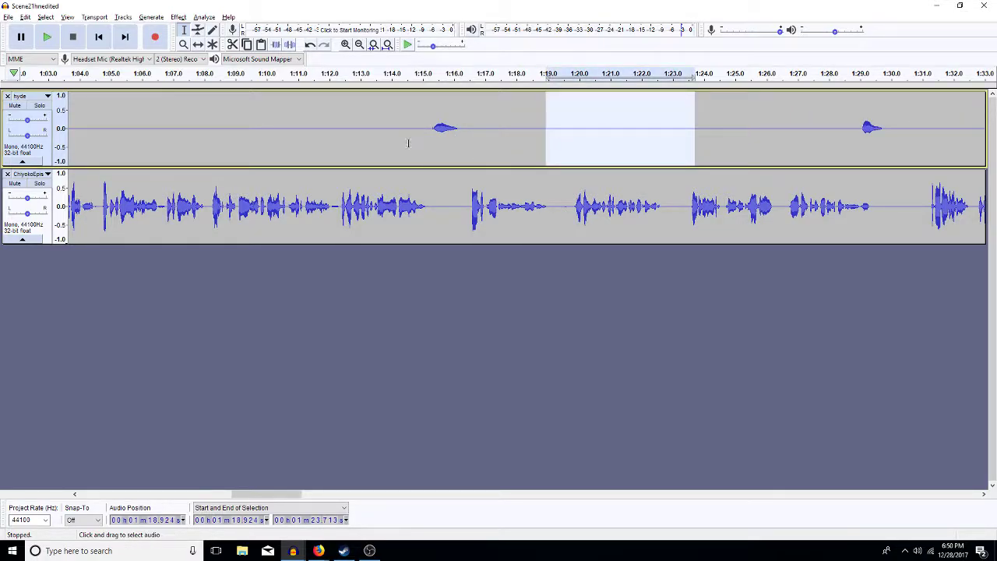
left_click(408, 145)
key("space")
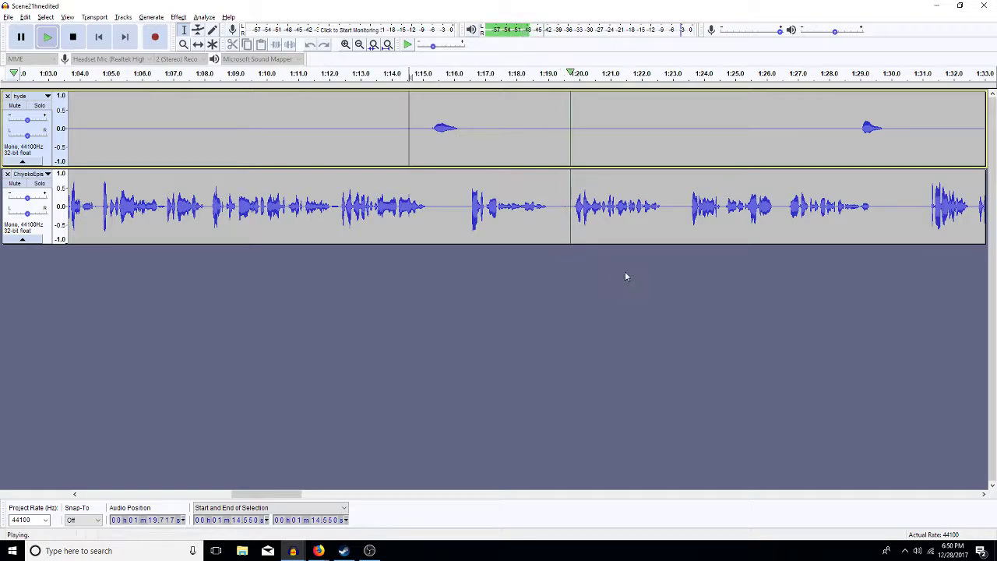
left_click(779, 497)
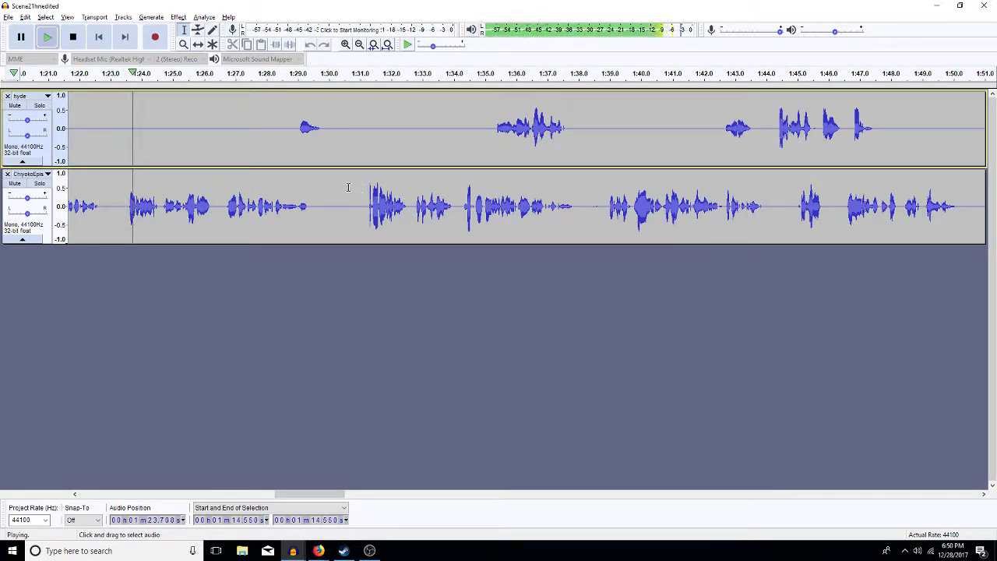
- Paste the silence into hyde at about 1:27.79 and delete about 3.9 seconds of the silence before the next hyde line
left_click(260, 139)
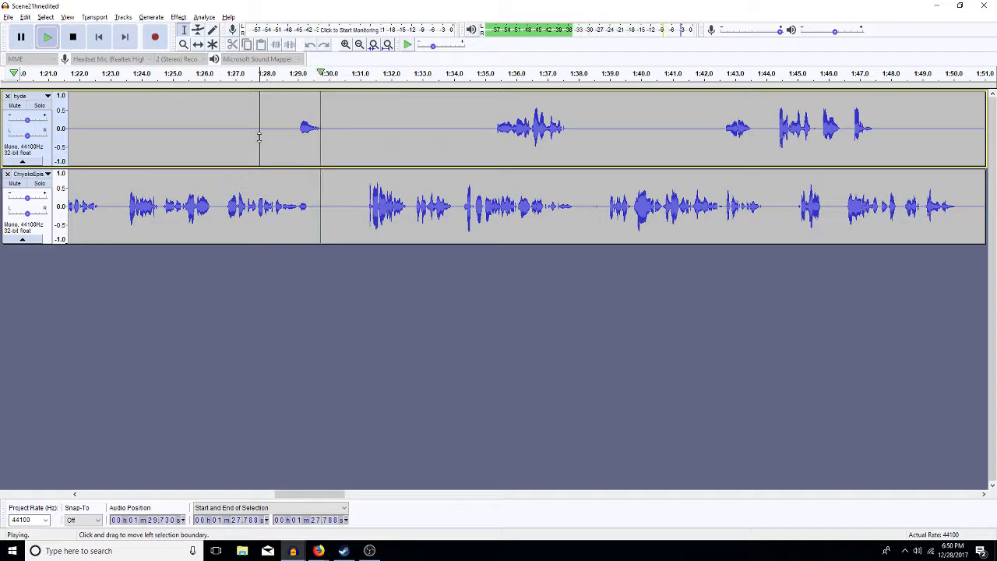
key("space")
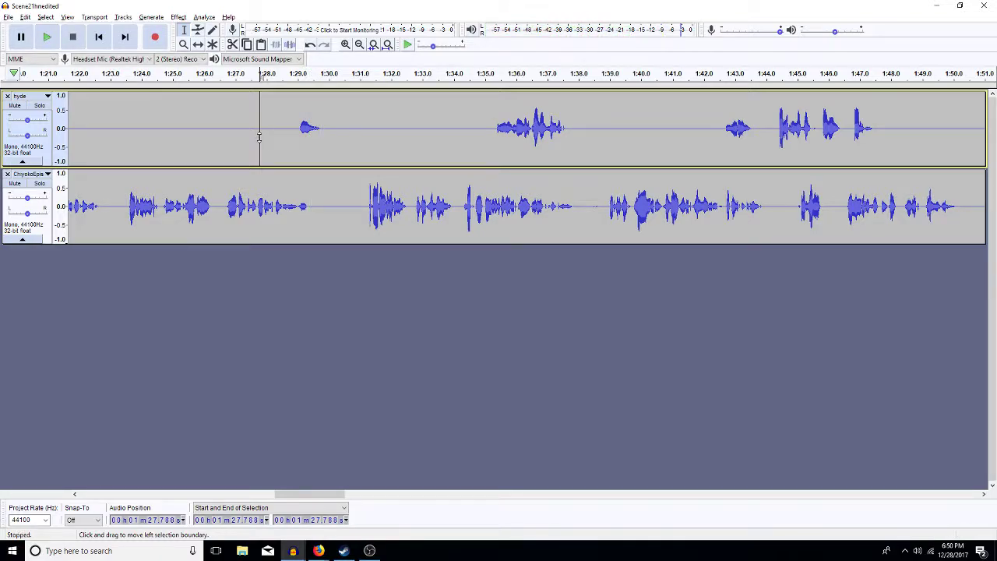
key("ctrl+v")
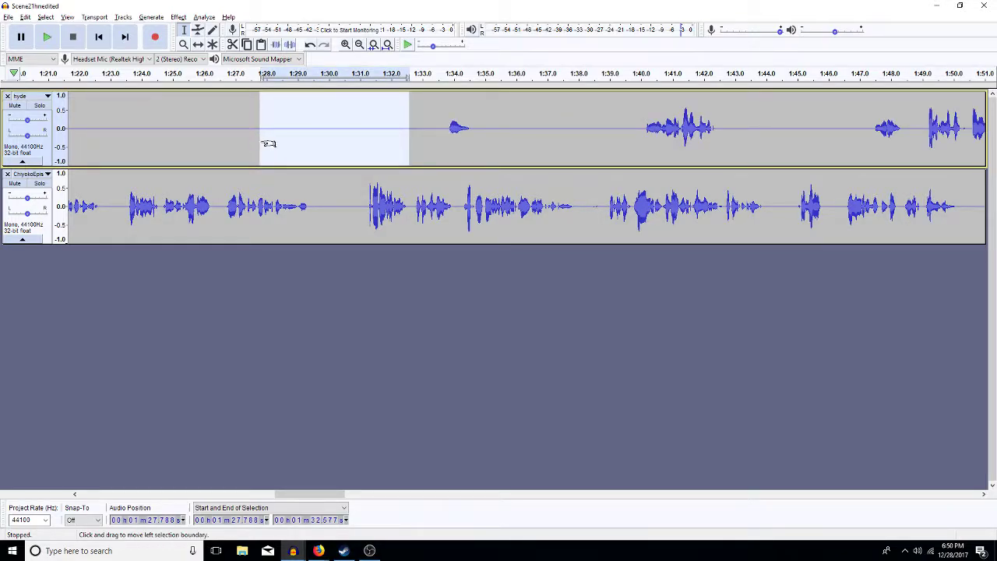
left_click_drag(264, 142, 283, 141)
key("Delete")
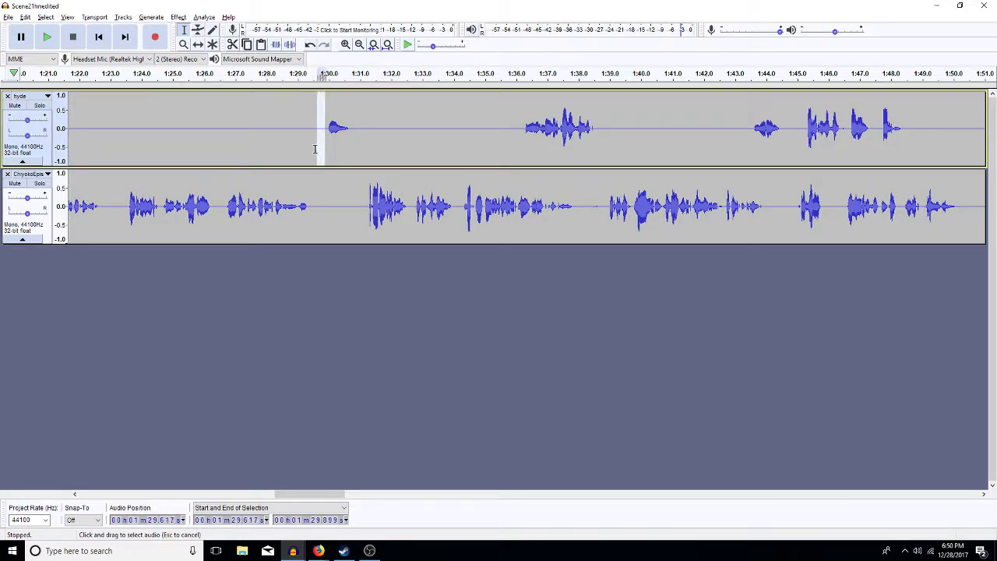
- Delete about 0.3 seconds of silence before the short hyde line near 1:30 and paste the silence into hyde at about 1:33.18
key("Delete")
key("space")
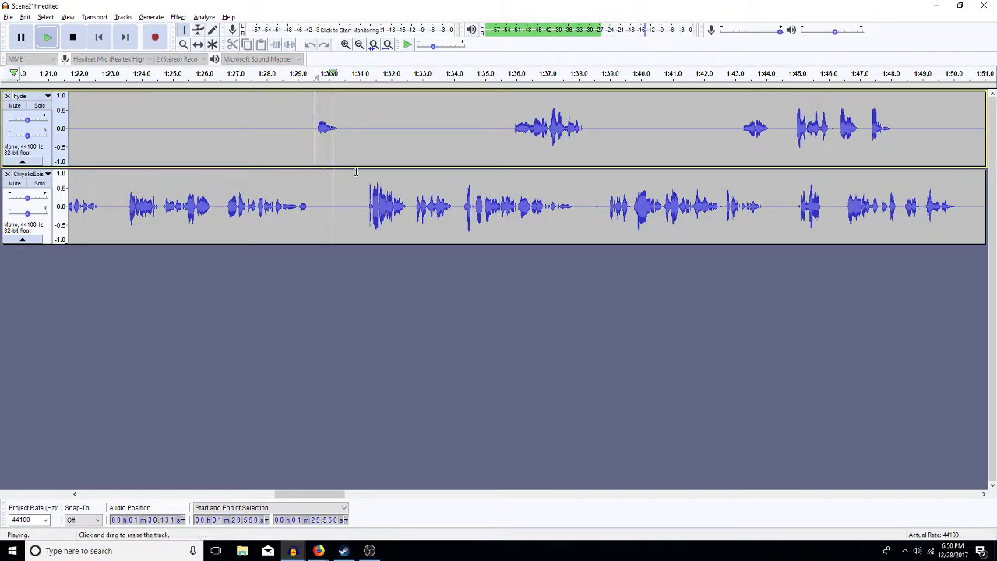
left_click(428, 129)
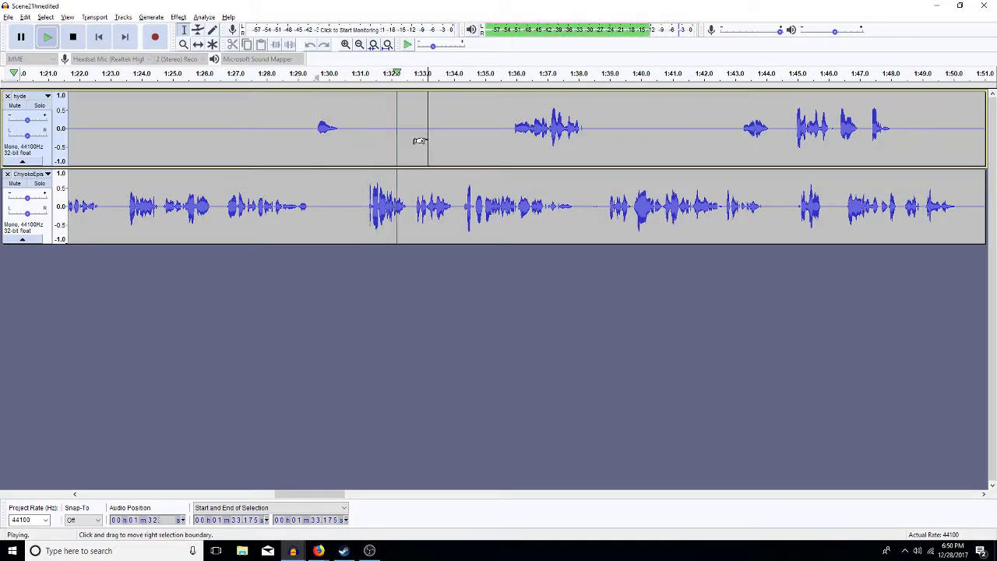
key("space")
key("ctrl+v")
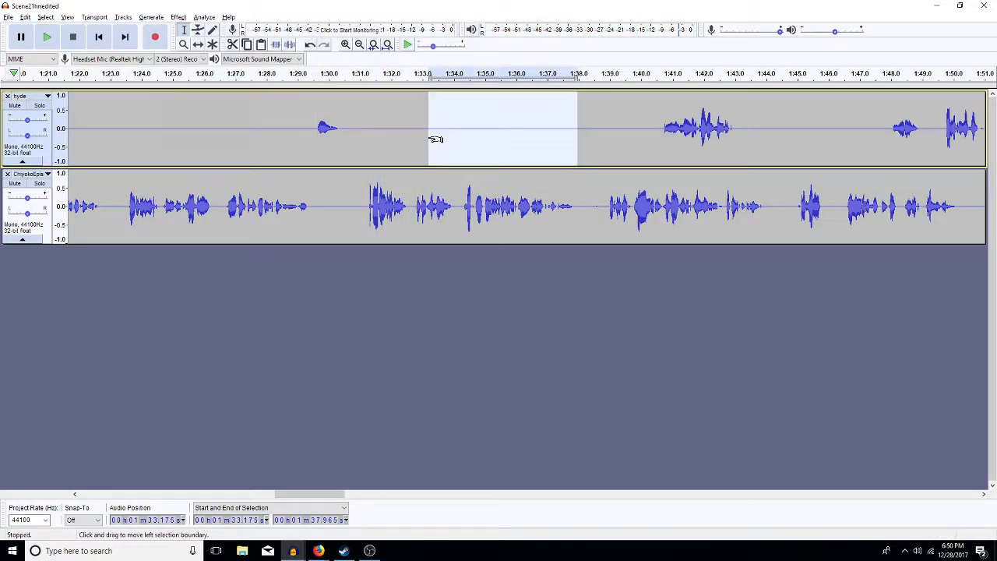
- Play both tracks from about 1:30.91 and silence the faint noise in ChiyokoEpis from about 1:37.93 to 1:38.76
left_click(357, 150)
key("space")
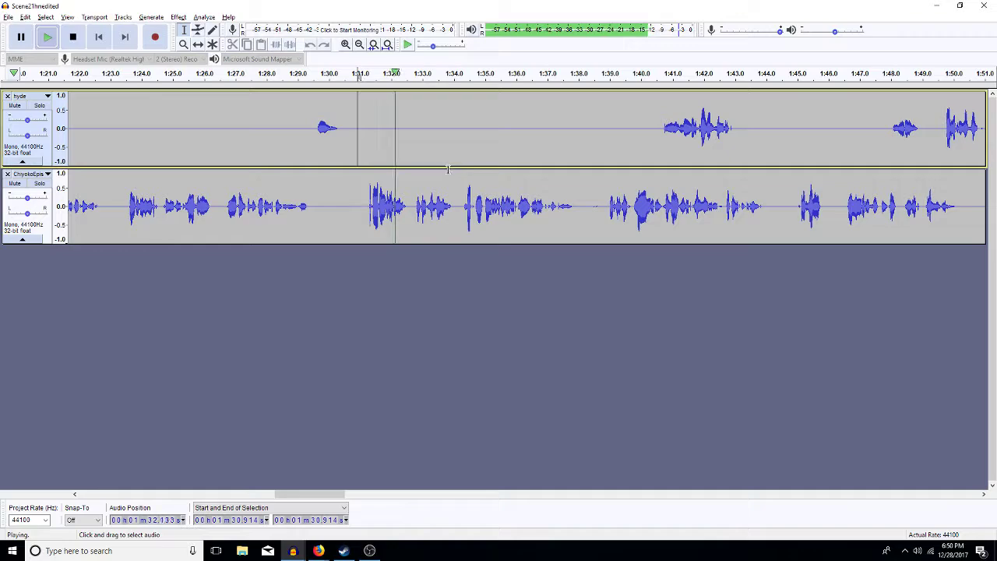
left_click_drag(601, 208, 577, 218)
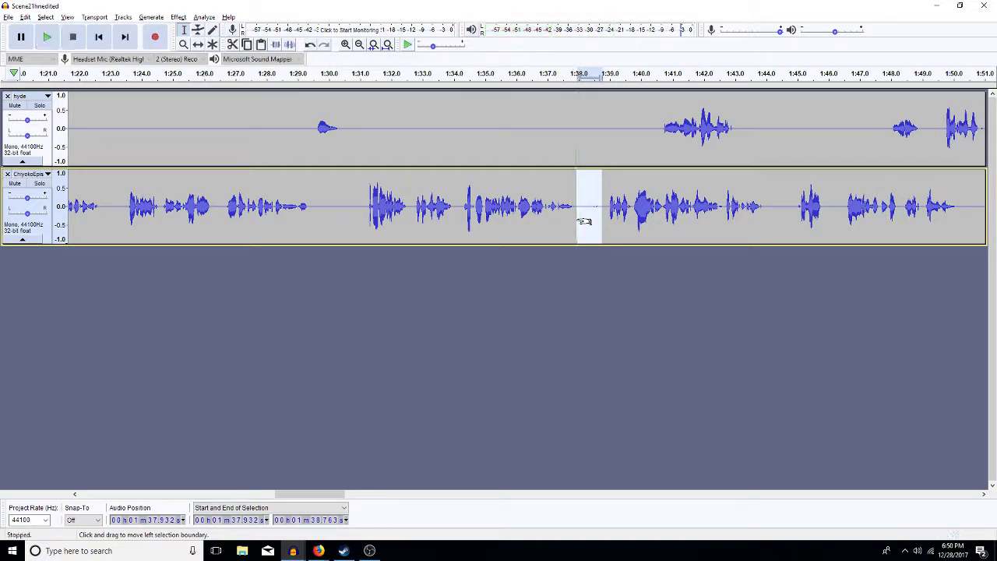
- Paste the silence into hyde at about 1:39.25 and play both tracks from about 1:38.68
left_click(618, 102)
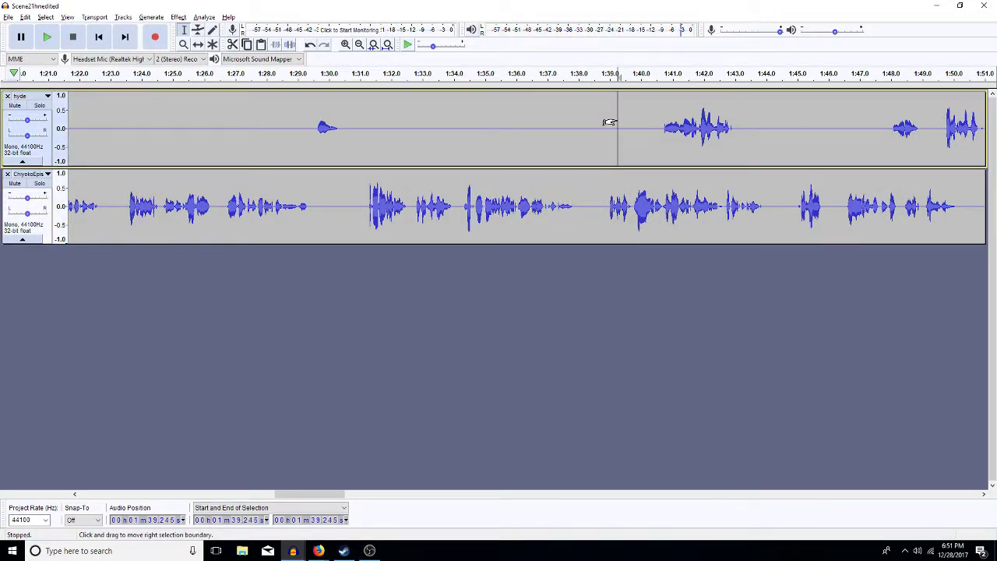
key("ctrl+v")
left_click(616, 122)
left_click(600, 148)
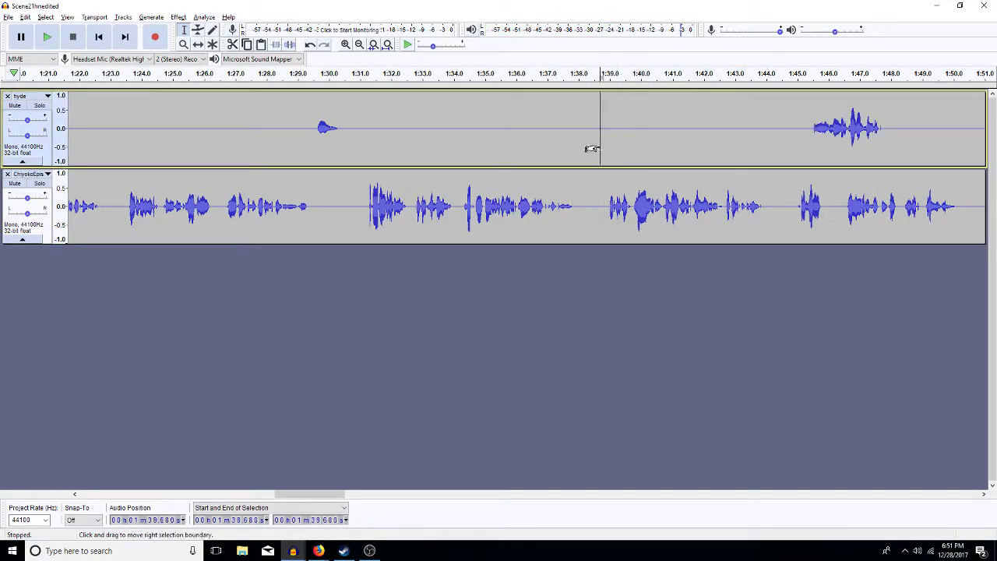
key("space")
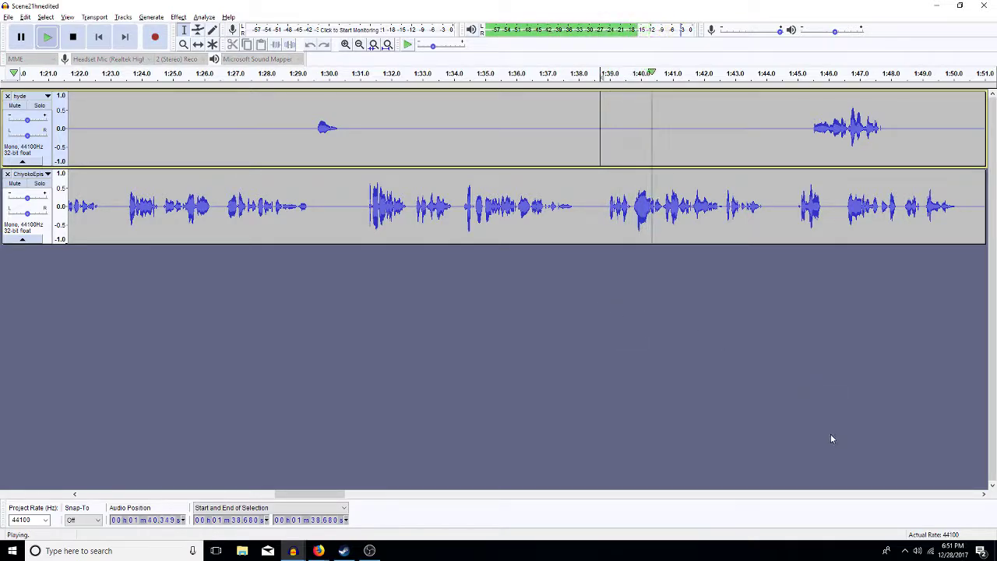
left_click(983, 495)
left_click(983, 494)
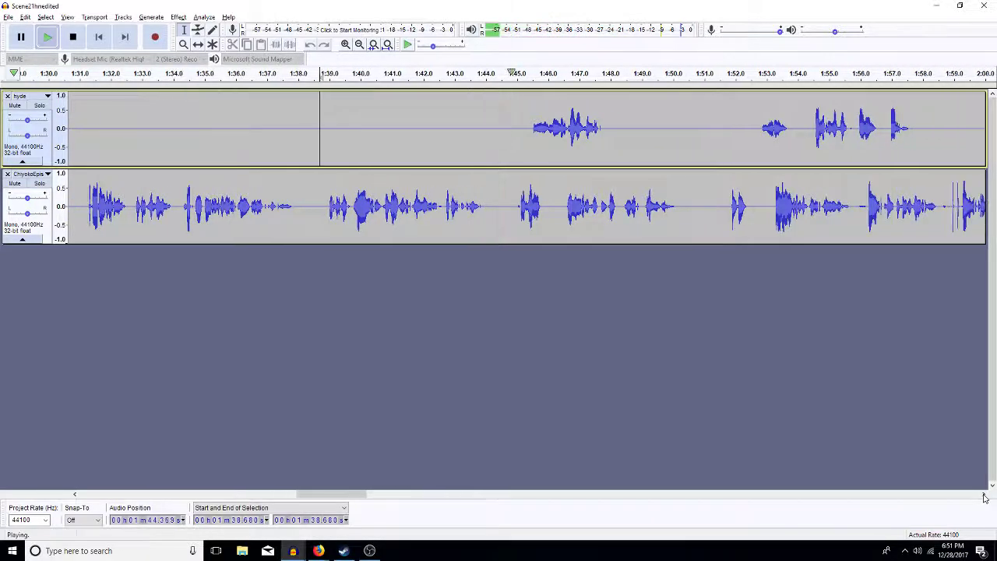
- Paste the silence over hyde from about 1:45.43 to 1:45.85 and play both tracks from about 1:45.27
left_click_drag(541, 134, 530, 134)
key("space")
key("ctrl+v")
left_click(526, 148)
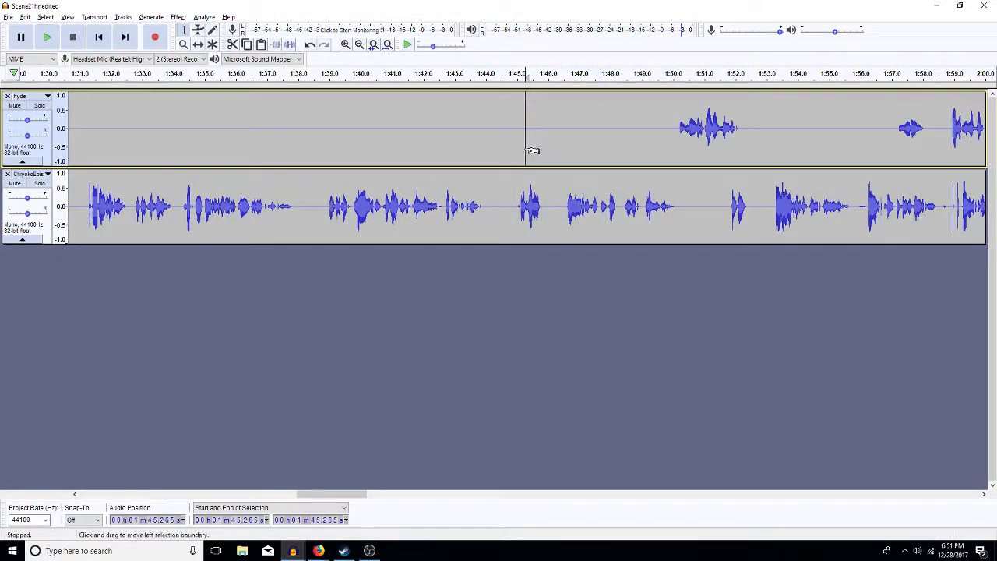
key("space")
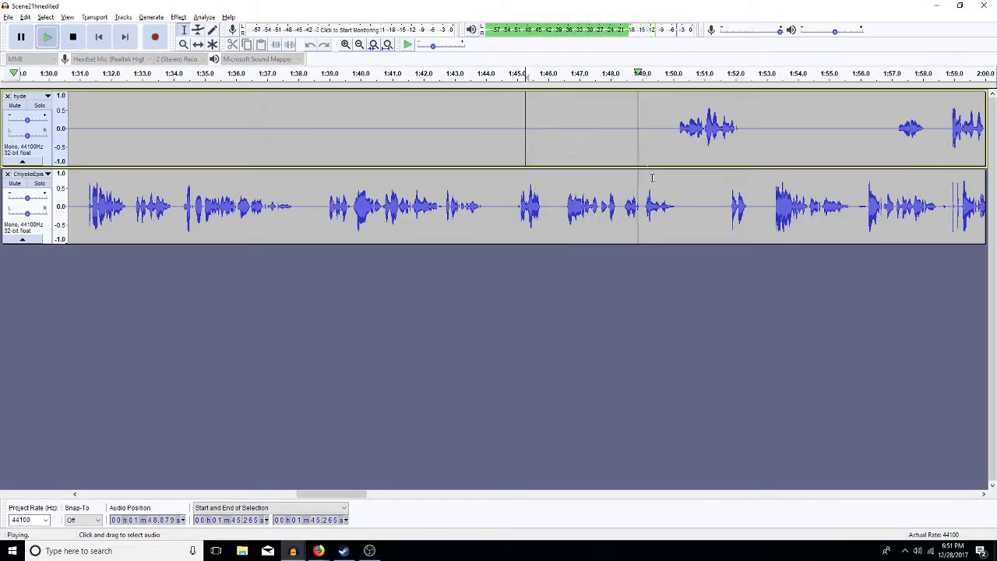
key("space")
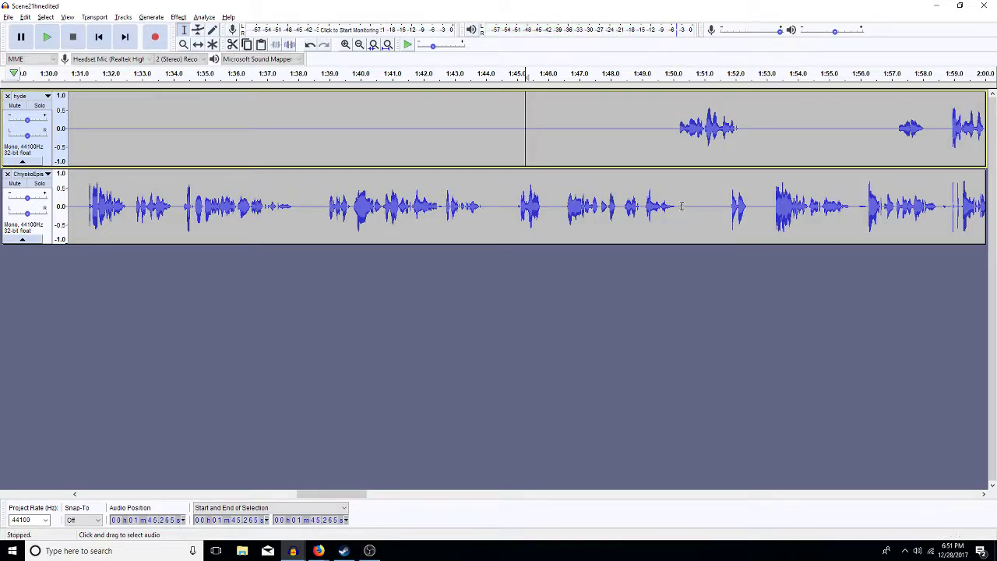
- Paste the silence over the ChiyokoEpis gap from about 1:50.24 to 1:51.78 and play both tracks from about 1:48.69
left_click_drag(679, 204, 727, 217)
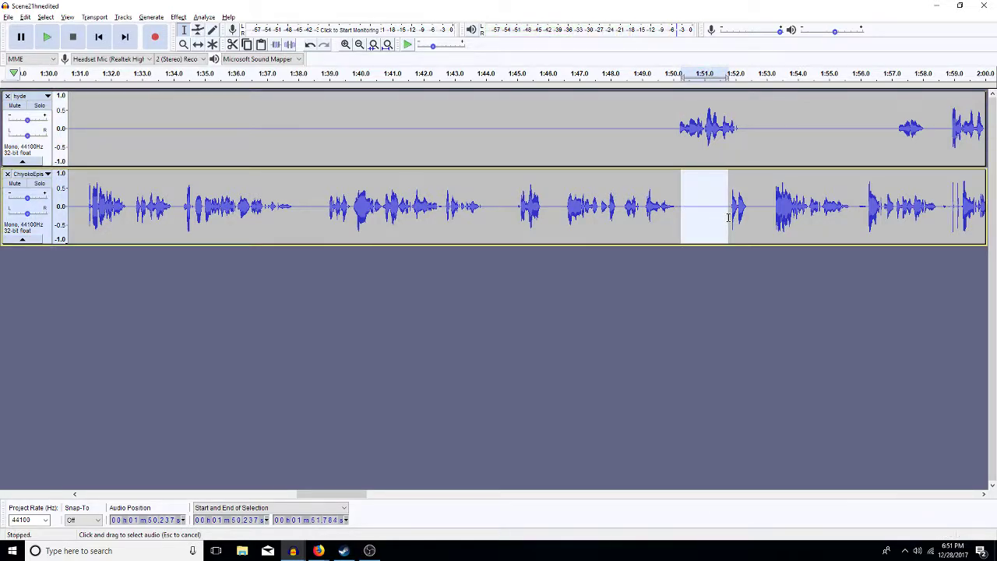
key("ctrl+v")
left_click(641, 142)
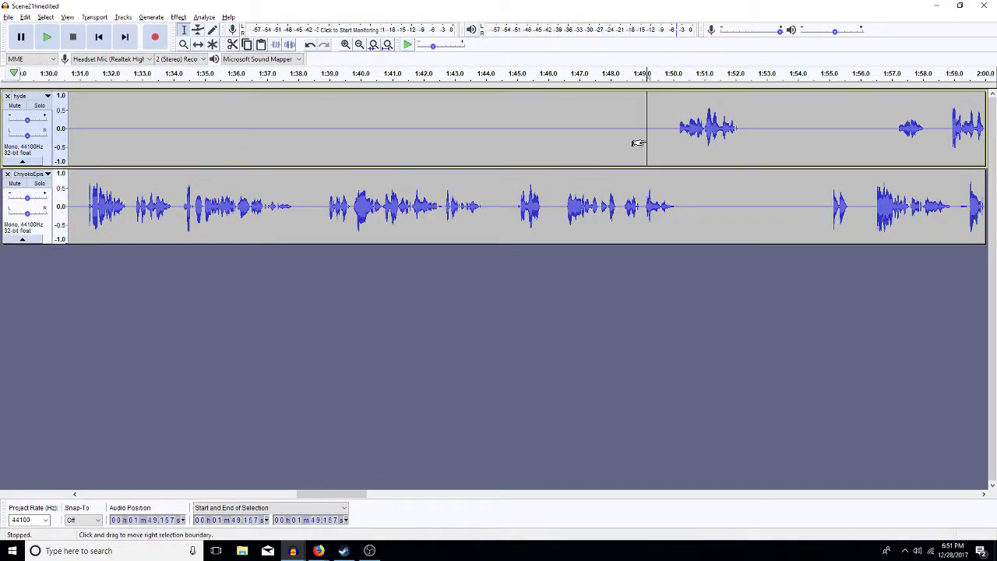
key("alt+space")
left_click(632, 153)
key("space")
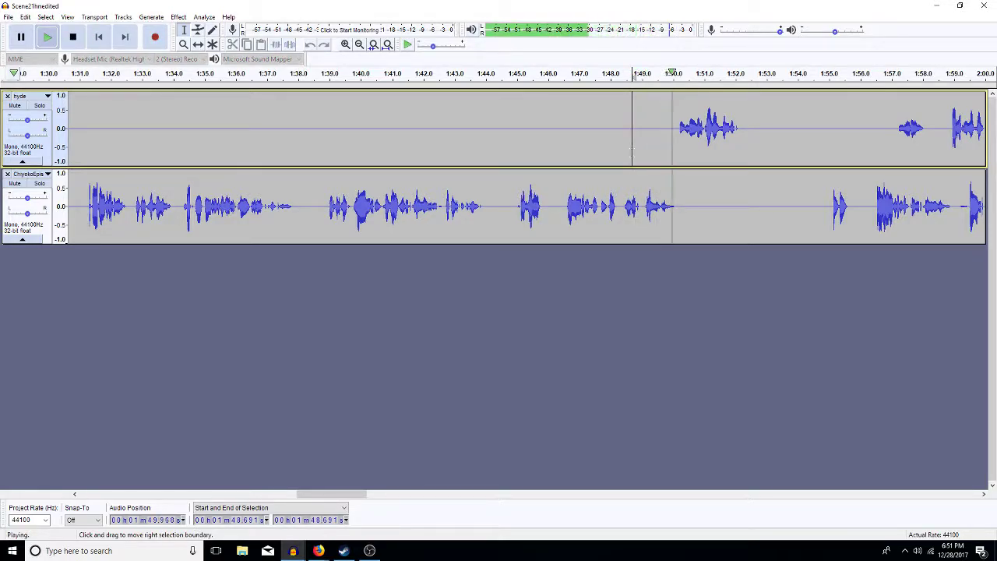
- Stop playback and undo the last silence pastes in ChiyokoEpis and hyde
left_click(675, 143)
key("space")
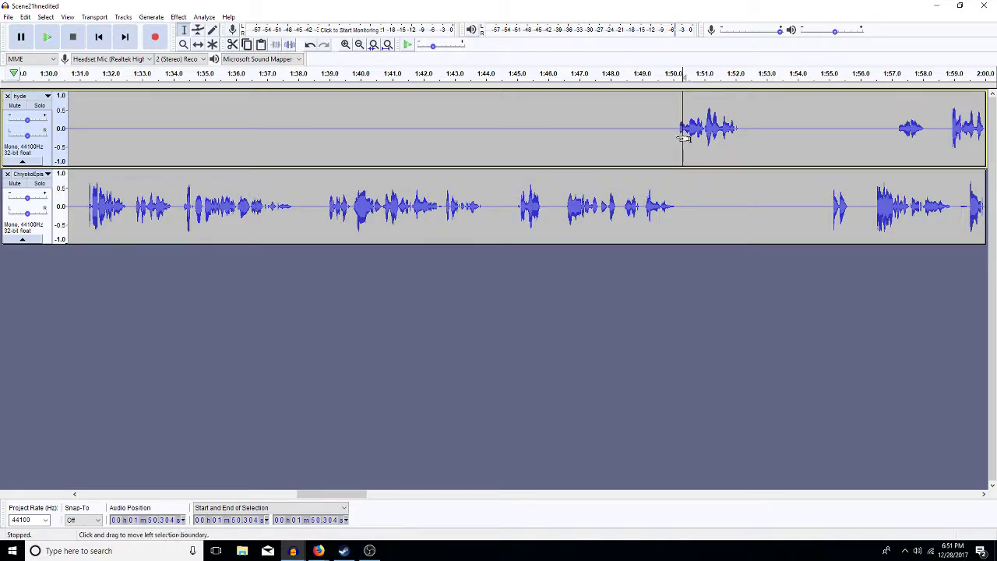
key("ctrl+z")
key("ctrl+z")
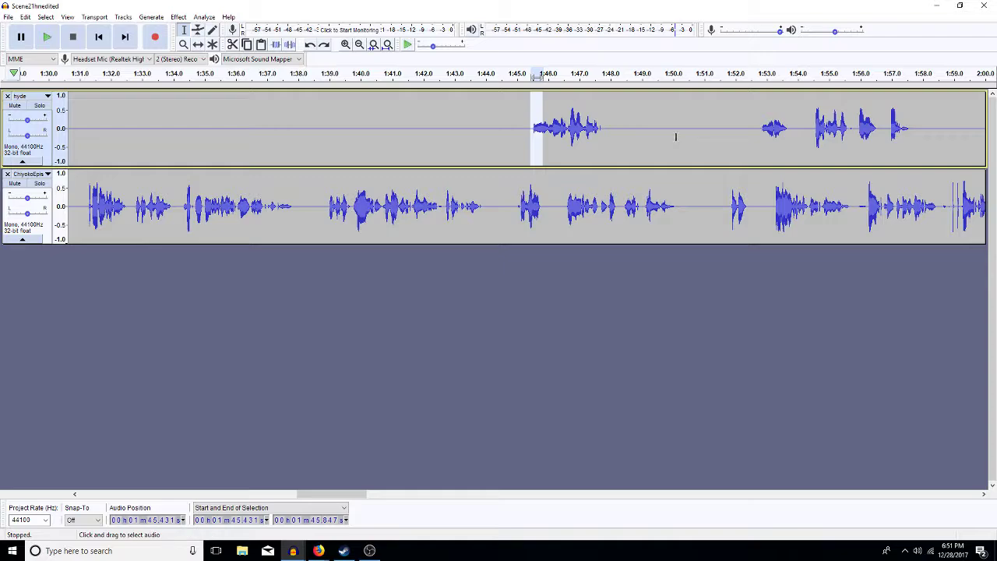
- Paste the silence into hyde at about 1:45.43, just before its next line, without replacing any audio
key("Left")
key("ctrl+v")
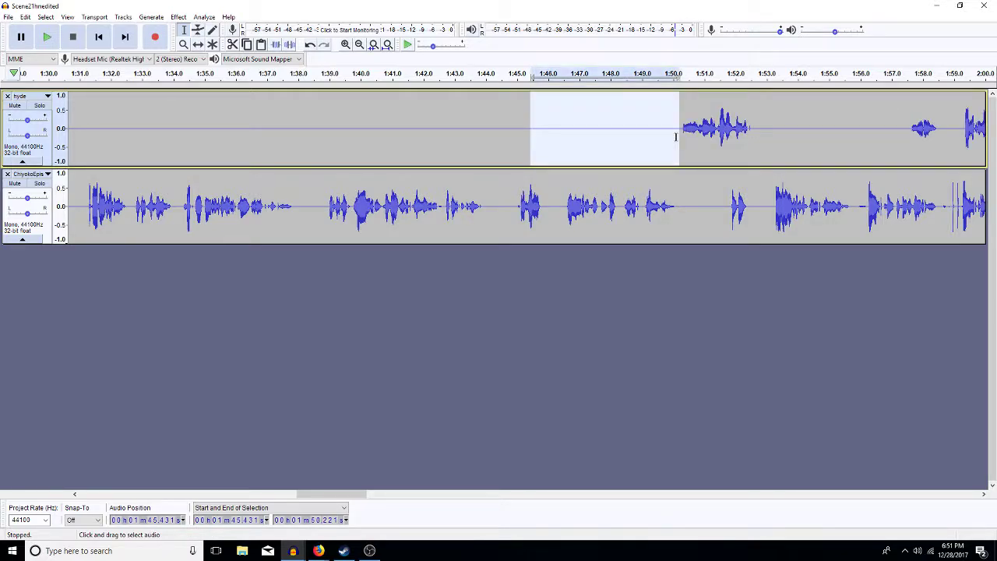
left_click(669, 148)
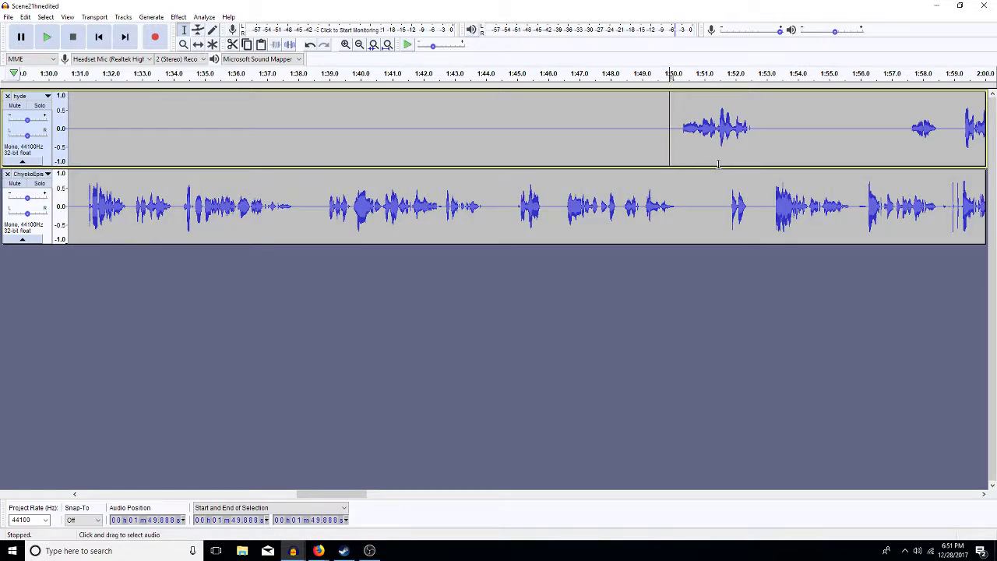
- Paste the silence into ChiyokoEpis at about 1:50.89 and play both tracks from about 1:49.34
left_click(700, 197)
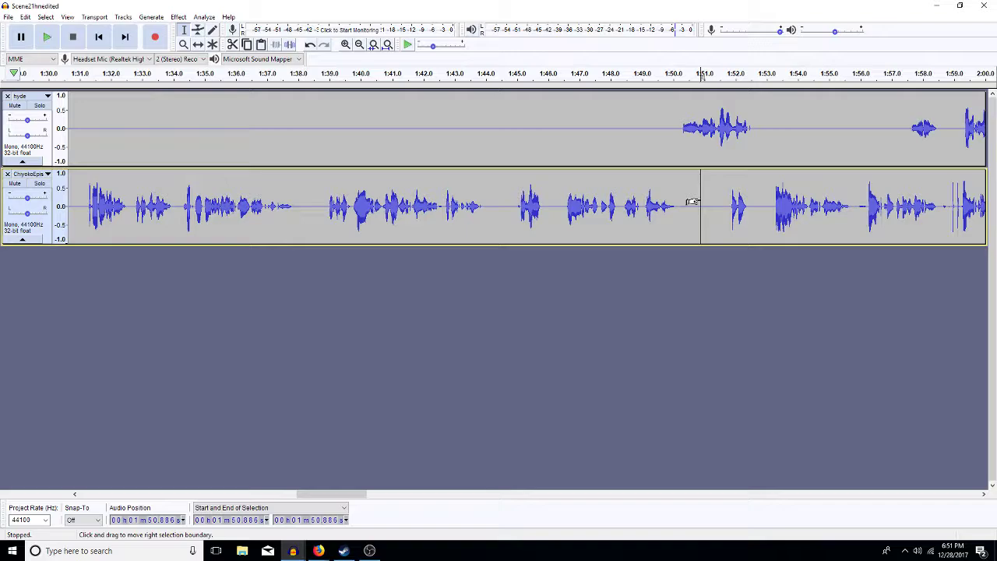
key("ctrl+v")
left_click(652, 143)
key("space")
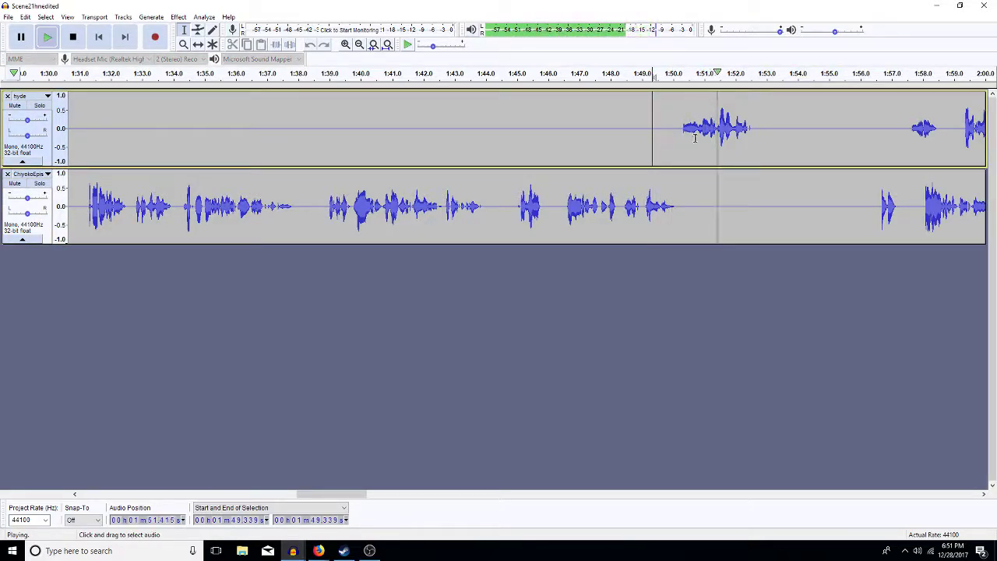
- Delete the ChiyokoEpis silence from about 1:52.70 up to its next line and play both tracks from there
left_click_drag(880, 210, 757, 217)
key("space")
key("Delete")
key("space")
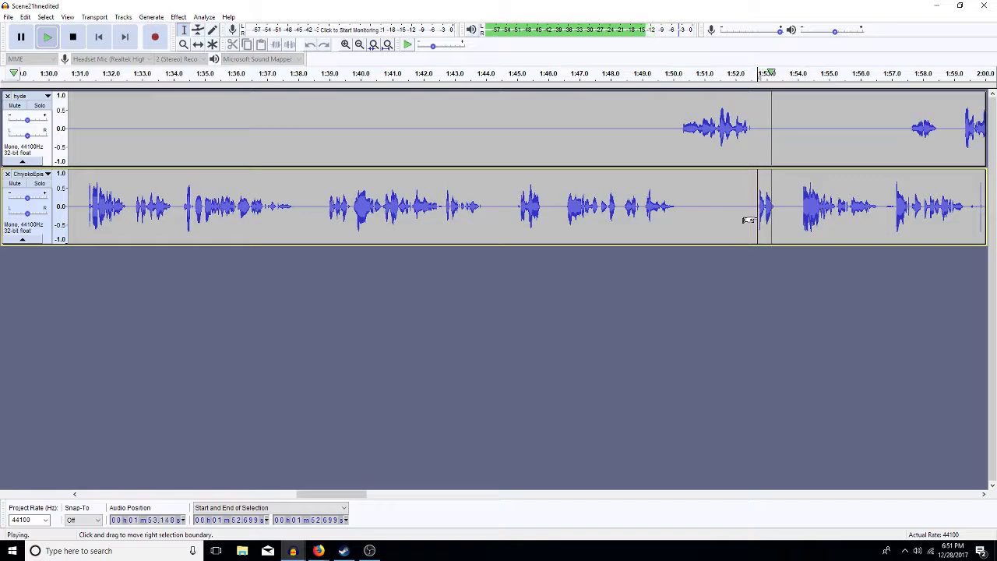
- Paste the silence into hyde at about 1:54.94 and play both tracks from about 1:54.16
left_click(828, 141)
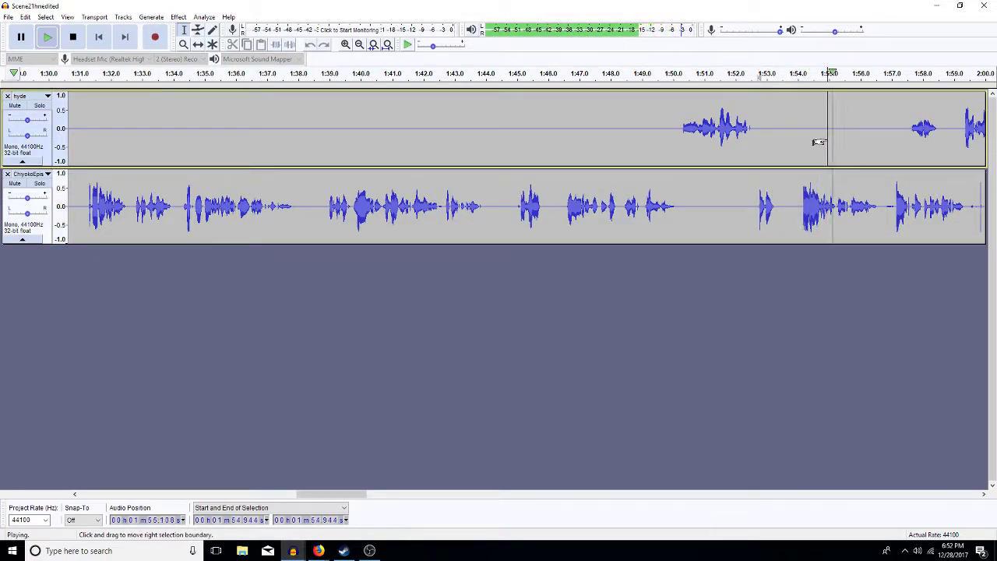
key("space")
key("shift+End")
key("Delete")
left_click(803, 144)
key("space")
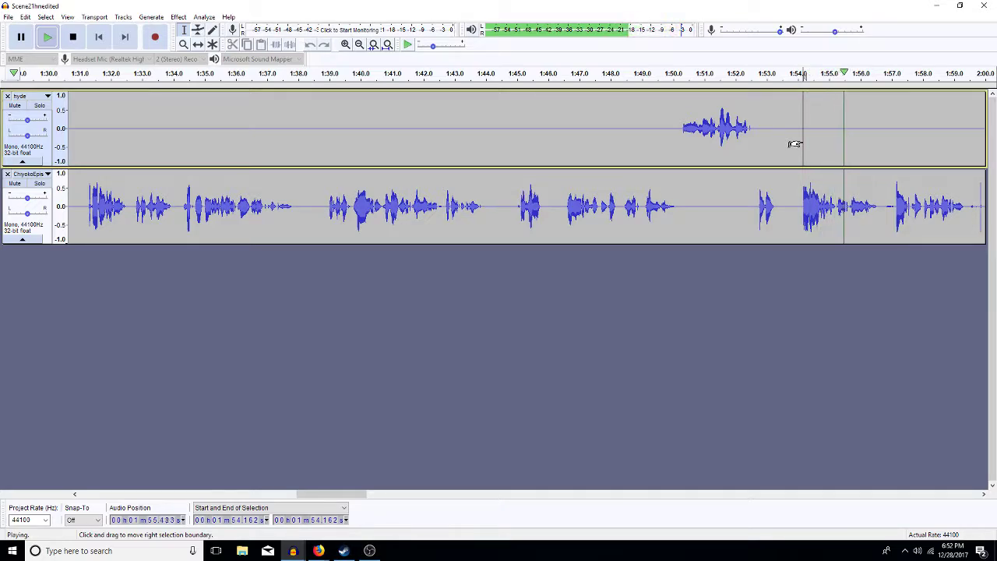
- Listen on to about 2:01.5 and delete the bad ChiyokoEpis take from about 1:57.16 to 2:00.13
left_click(843, 495)
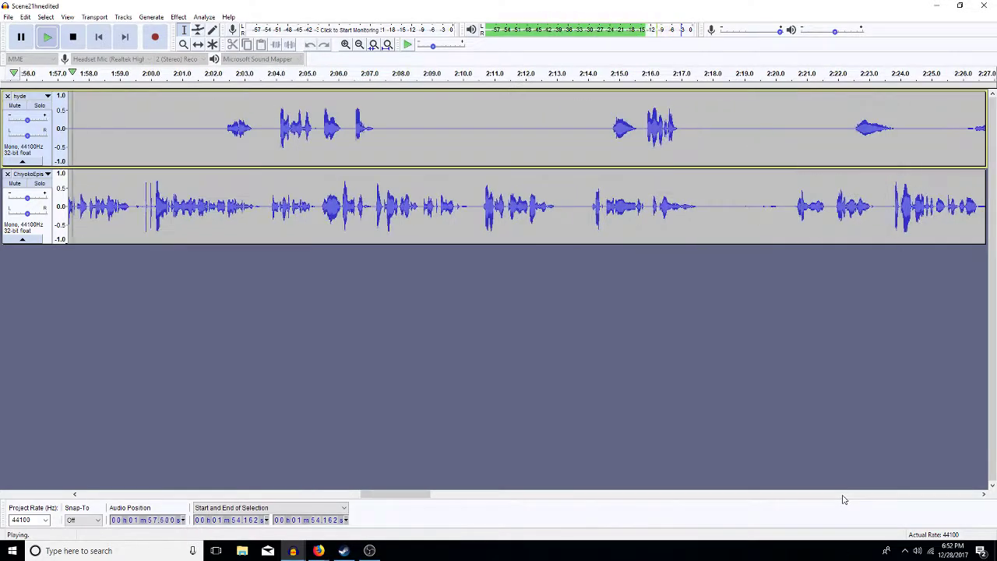
left_click(74, 496)
left_click(74, 495)
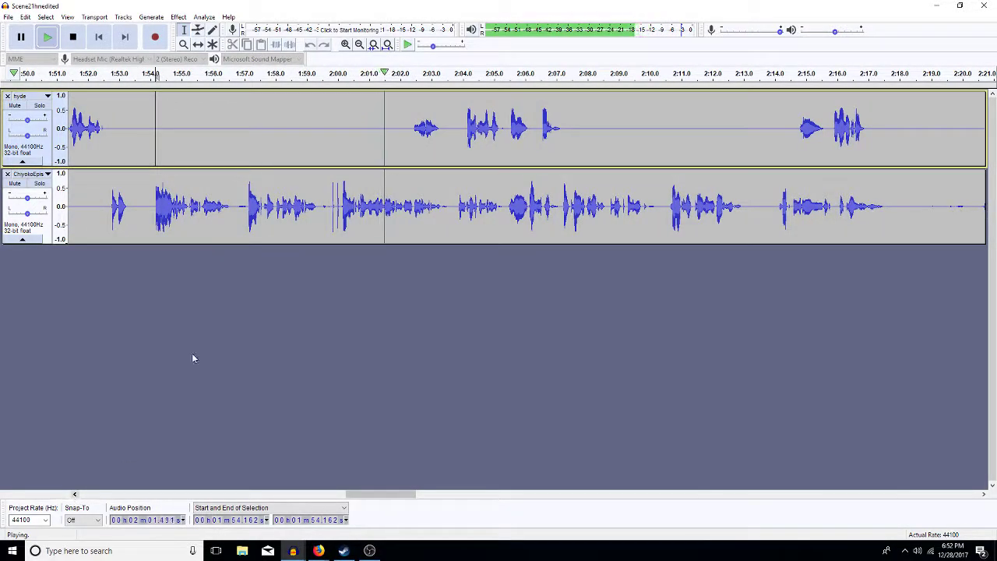
key("space")
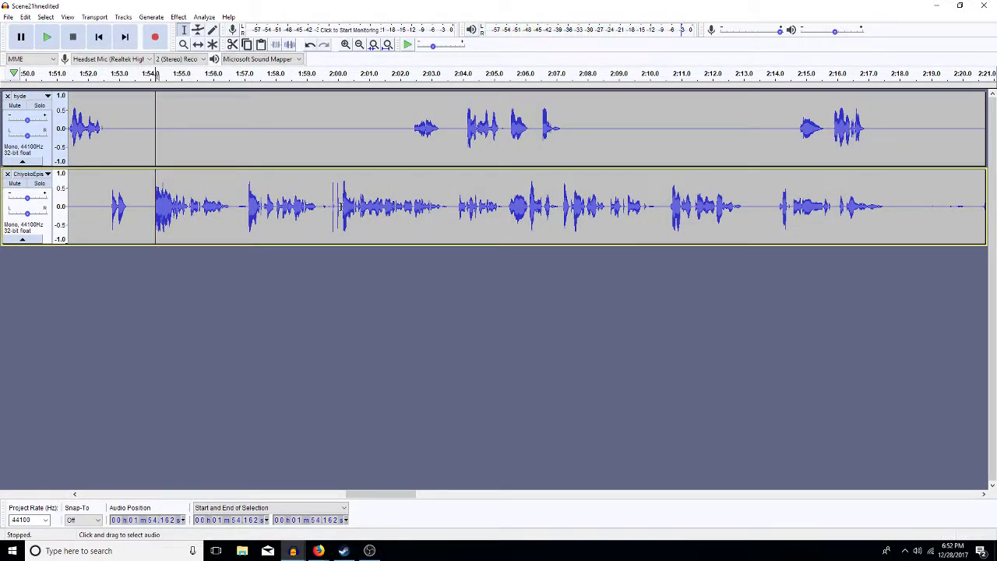
left_click_drag(341, 208, 246, 219)
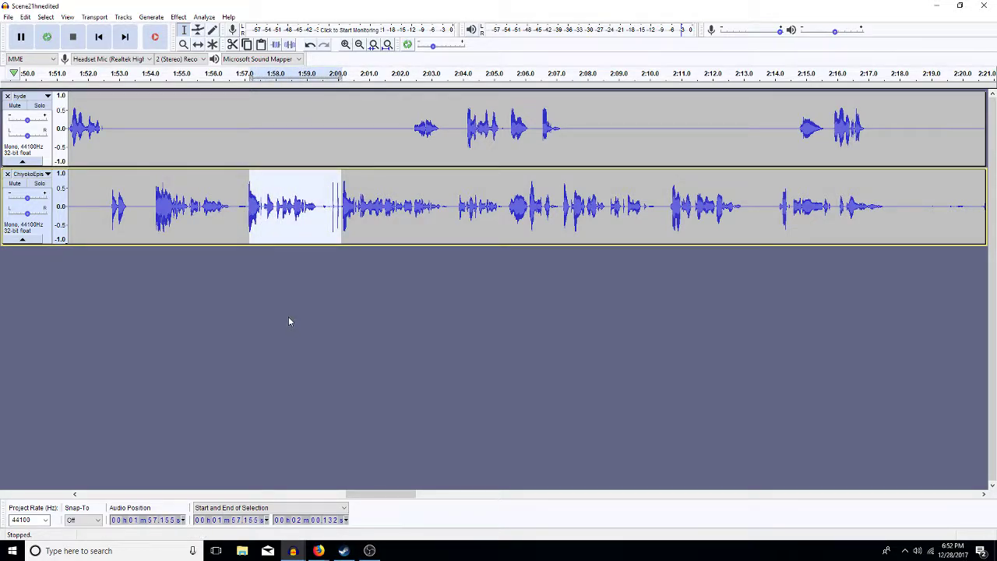
key("Delete")
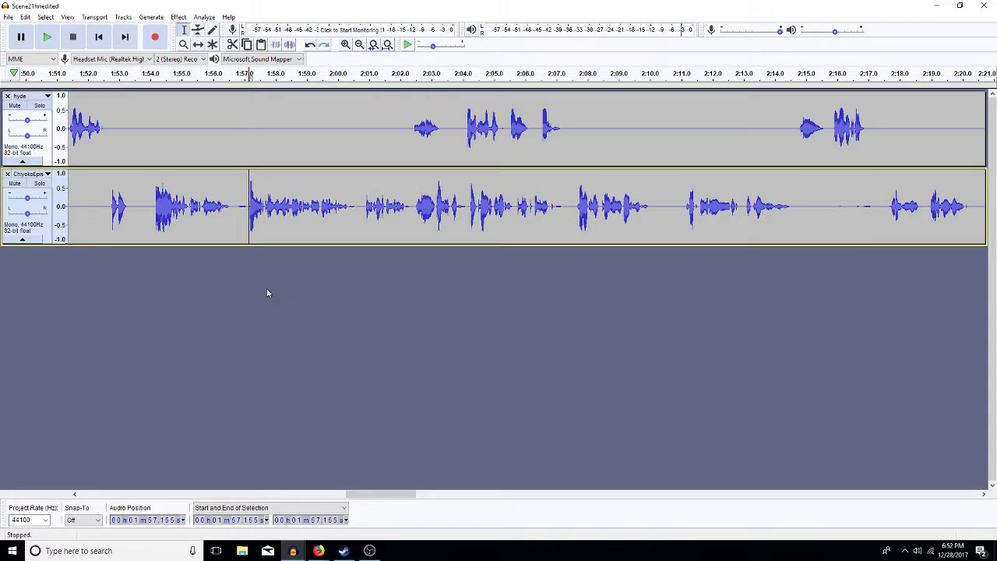
- Play the ChiyokoEpis join from about 1:56.81 and inspect the short gap from about 1:57.15 to 1:57.19 close up
left_click(238, 220)
key("space")
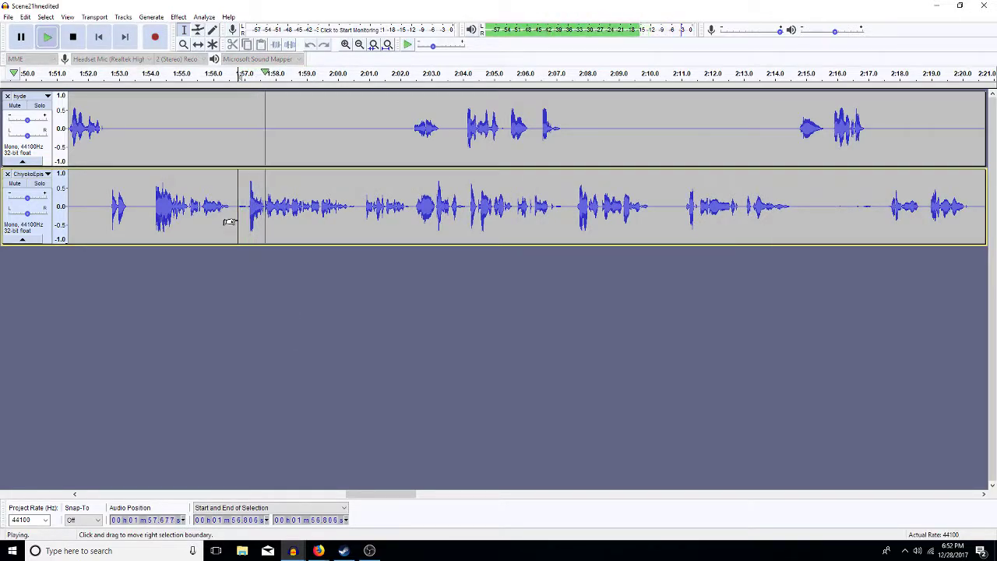
key("space")
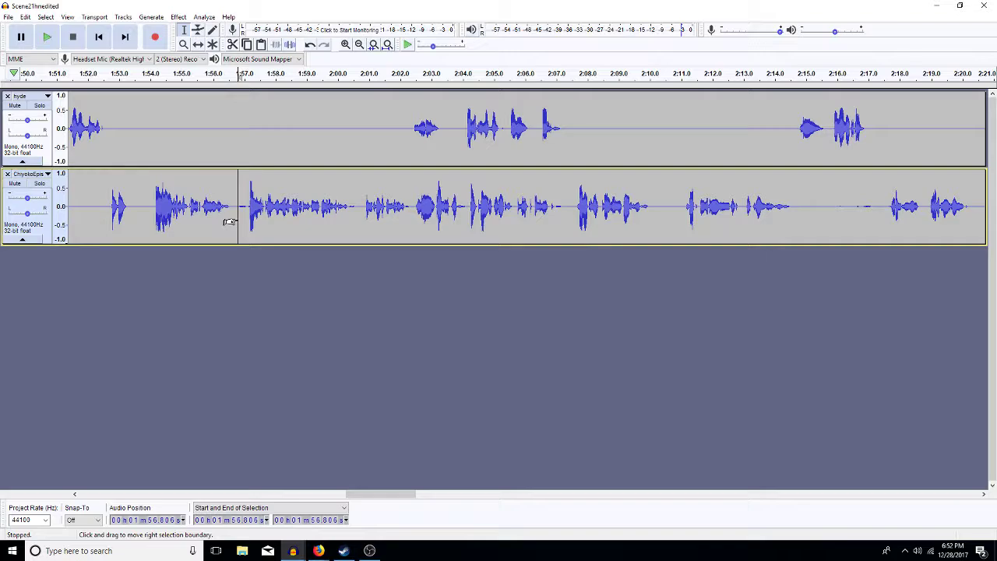
left_click(346, 45)
left_click(346, 45)
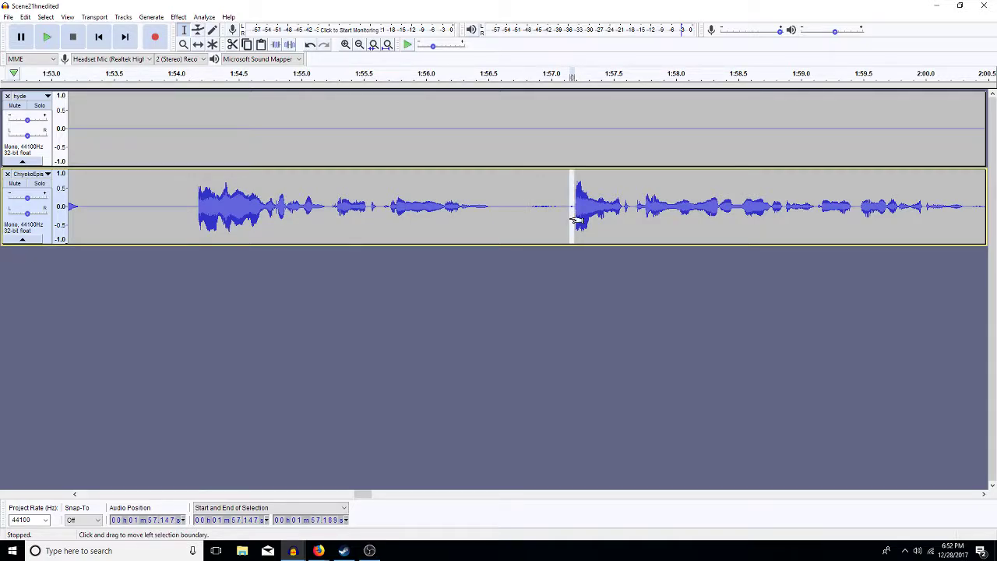
left_click(358, 47)
left_click(358, 47)
left_click(535, 197)
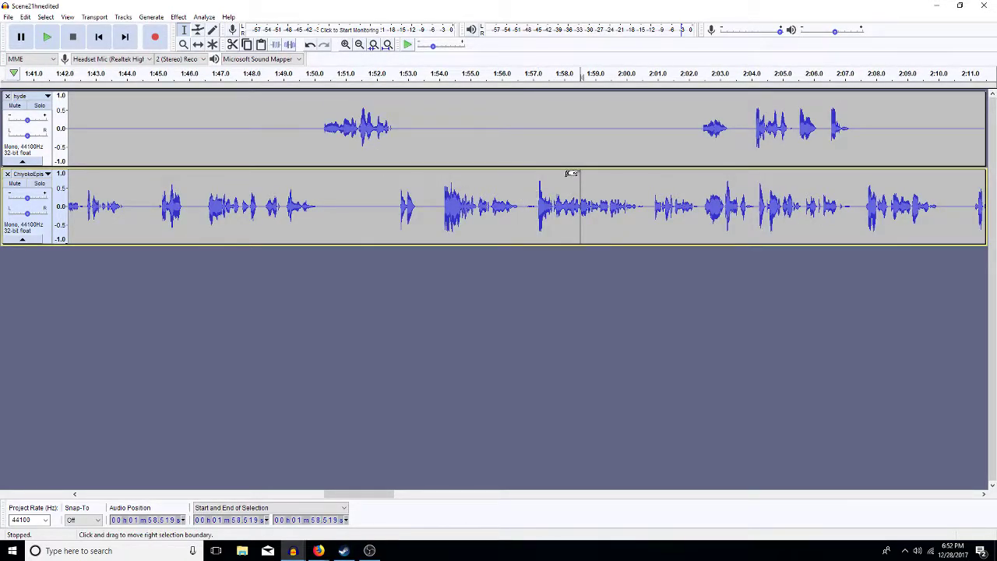
- Paste the silence twice into hyde at about 1:59.03 and play both tracks from about 1:56.64
left_click(596, 135)
key("ctrl+v")
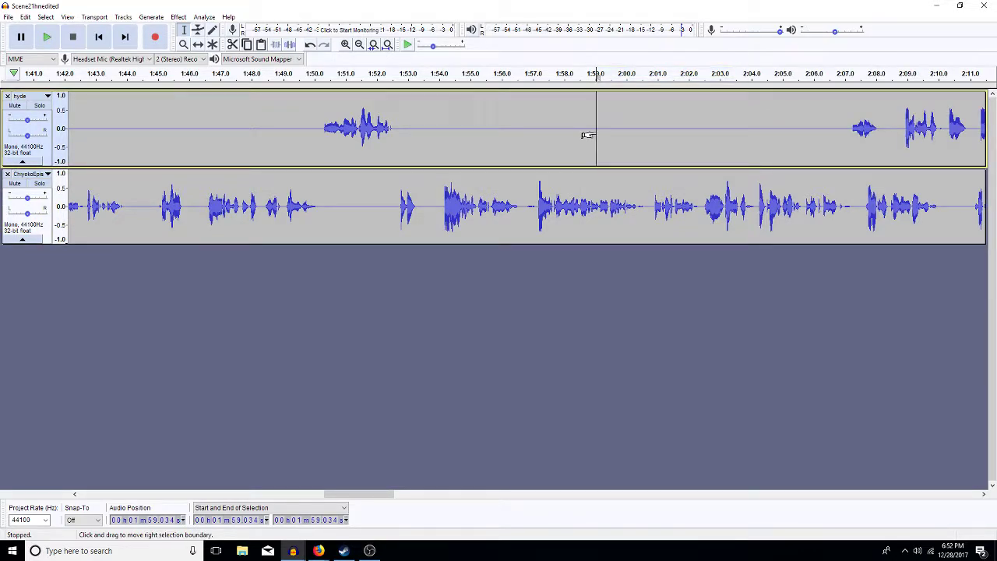
left_click_drag(596, 135, 746, 137)
left_click(521, 142)
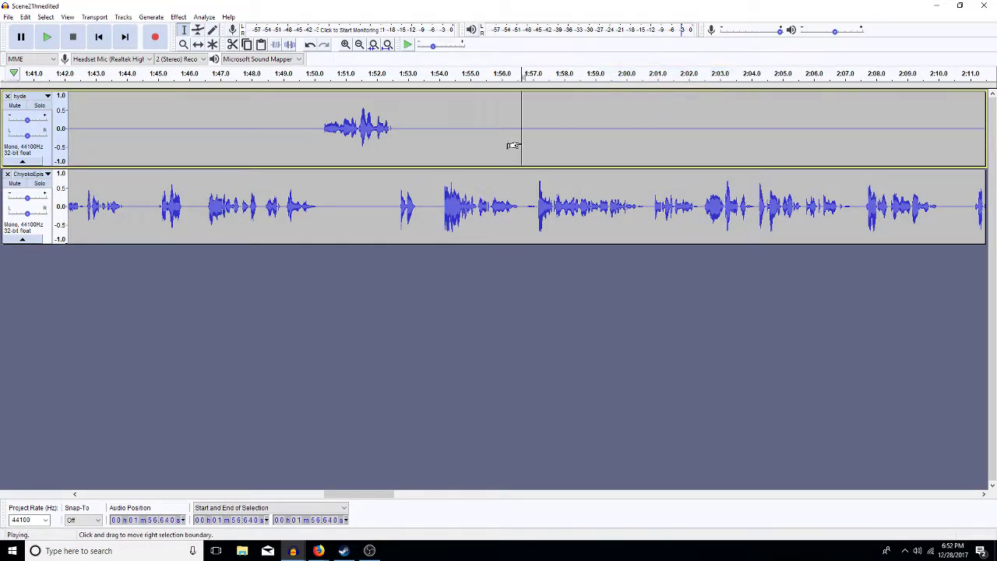
- Play on from about 1:56.64, paste the silence into hyde at about 2:09.43, and play both tracks from about 2:10.39
key("space")
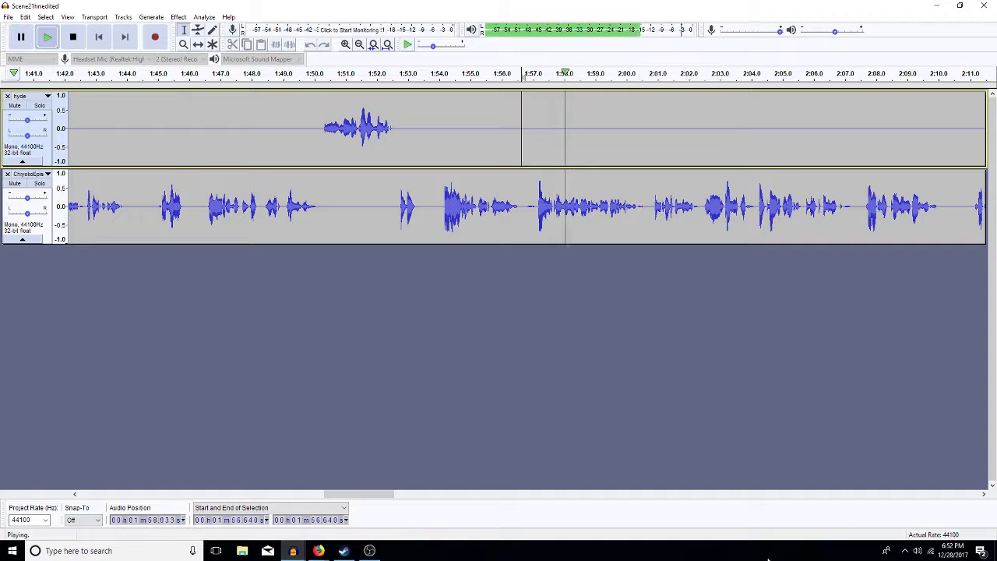
left_click(797, 496)
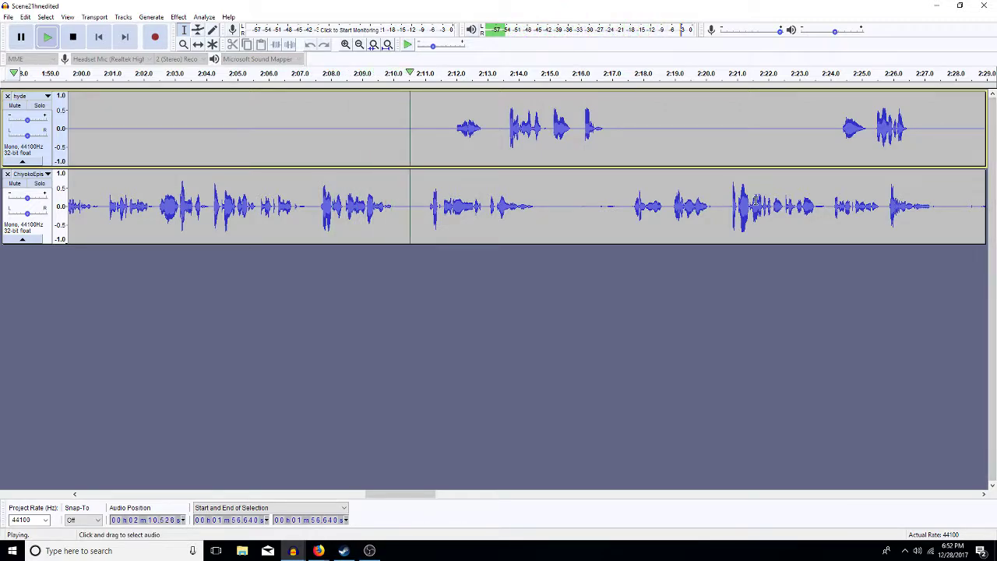
left_click(376, 152)
key("space")
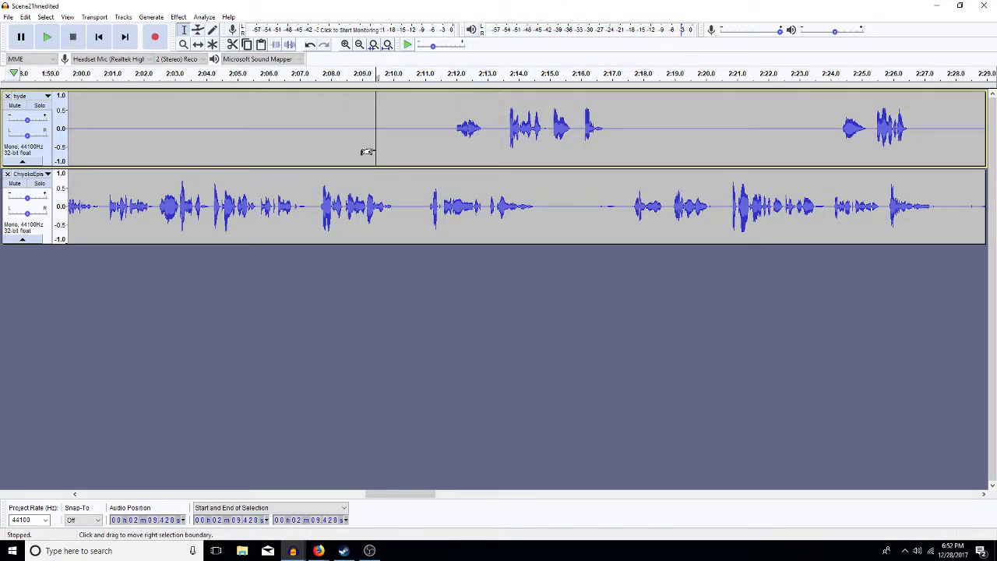
key("ctrl+v")
left_click(406, 215)
key("space")
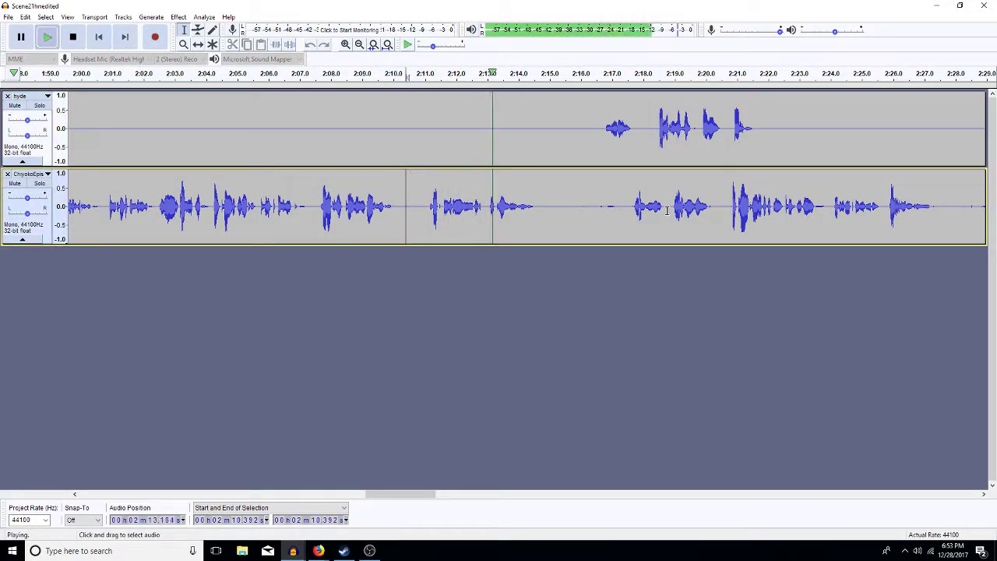
- Replace the ChiyokoEpis stretch from about 2:14.92 to 2:17.49 with the copied silence
left_click_drag(628, 209, 547, 226)
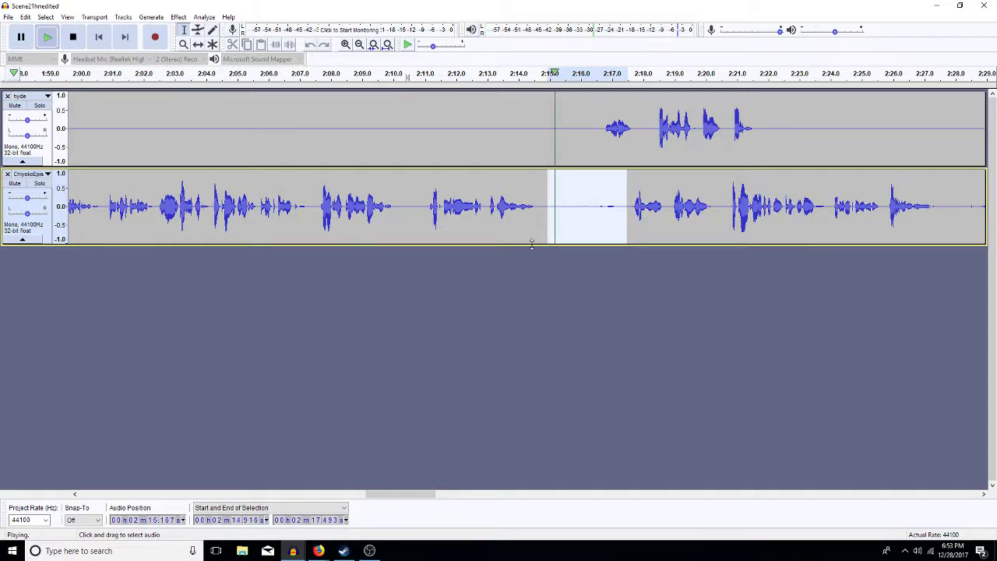
key("space")
key("ctrl+v")
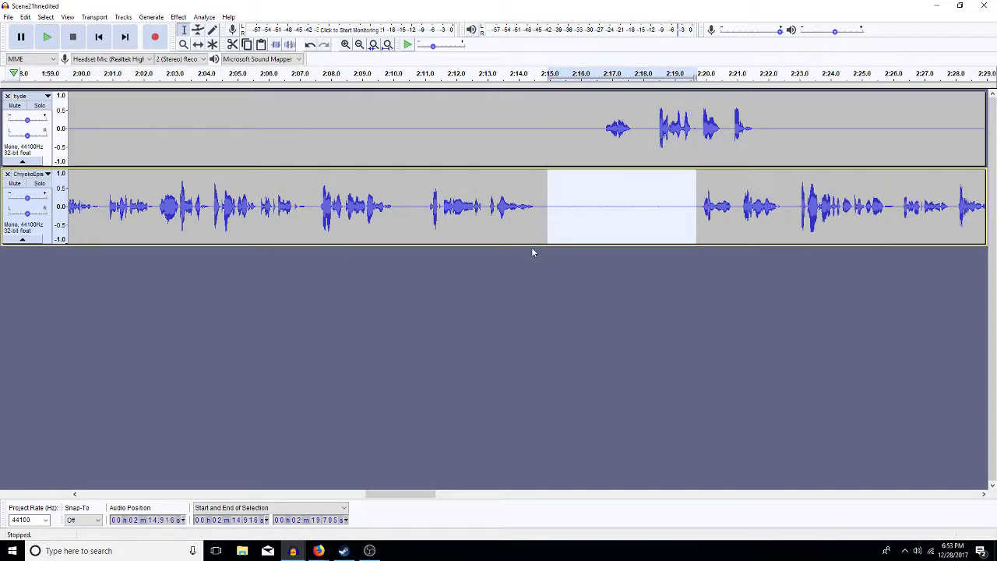
- Delete the hyde silence from about 2:14.53 to 2:16.71 and play both tracks from the join
left_click_drag(603, 137, 535, 143)
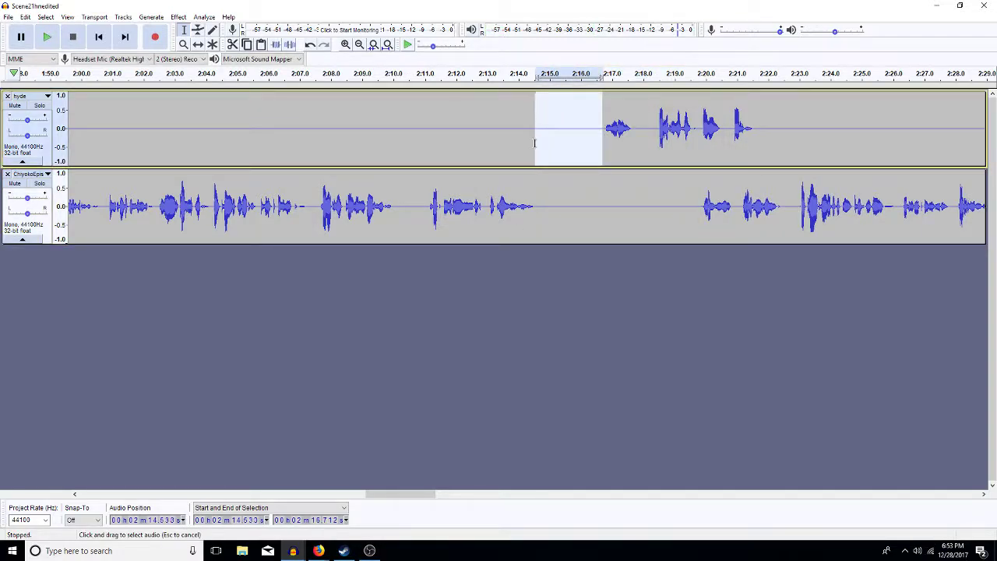
key("Delete")
key("space")
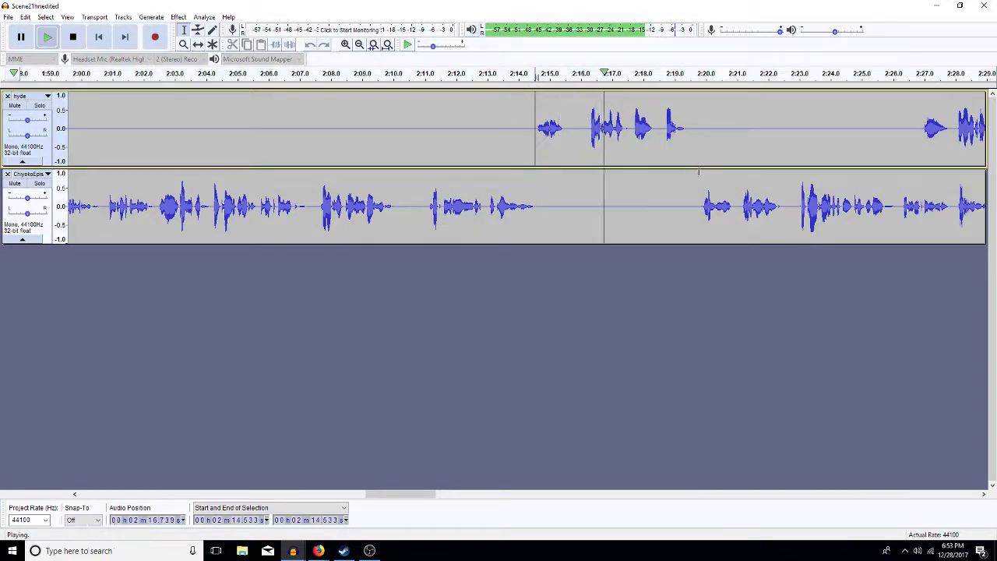
key("space")
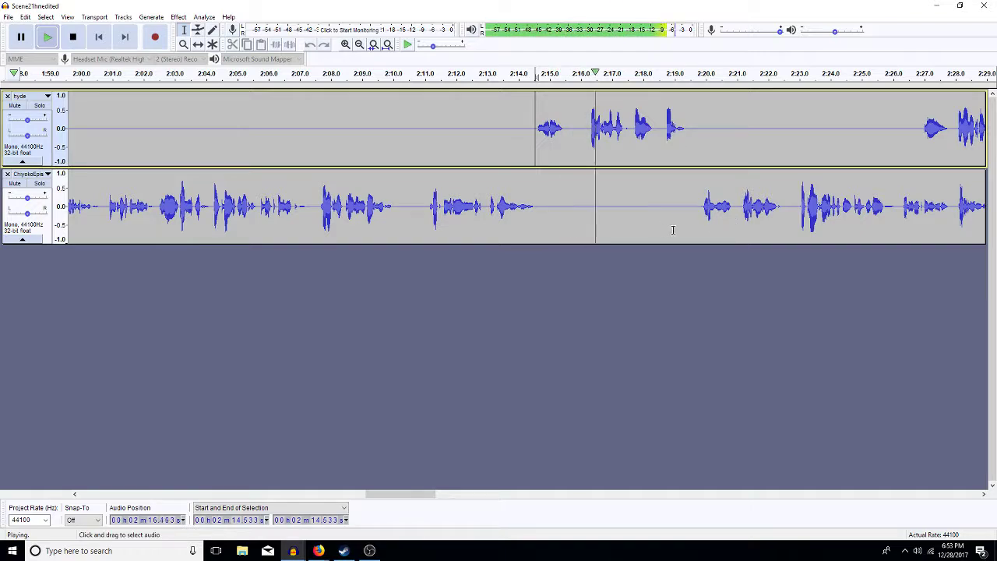
- Delete the ChiyokoEpis silence from about 2:19.52 to 2:19.79 and play both tracks from there
left_click_drag(699, 209, 692, 210)
key("space")
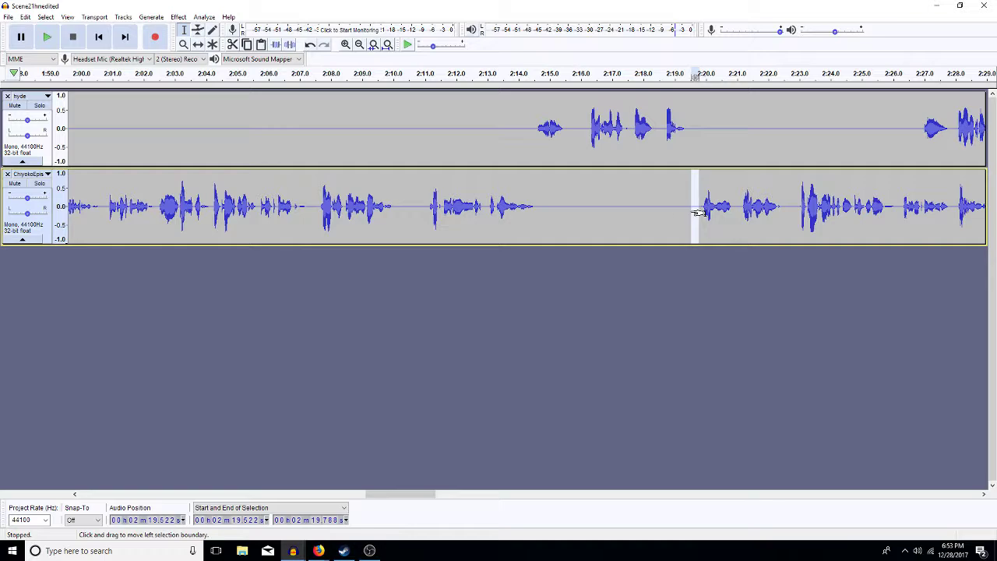
key("Delete")
key("space")
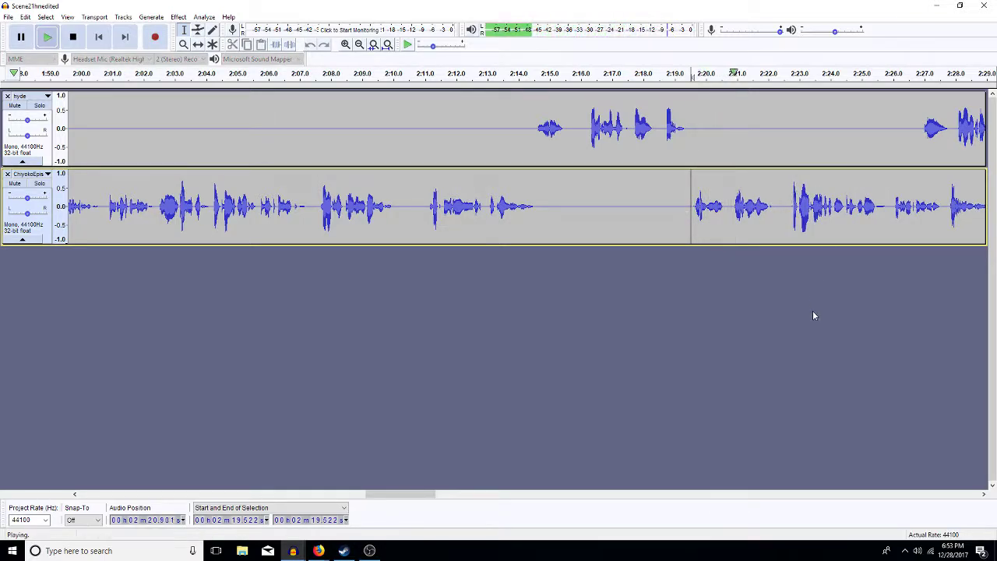
- Paste the silence into hyde at about 2:25.74 and play both tracks from about 2:25.34
left_click(865, 494)
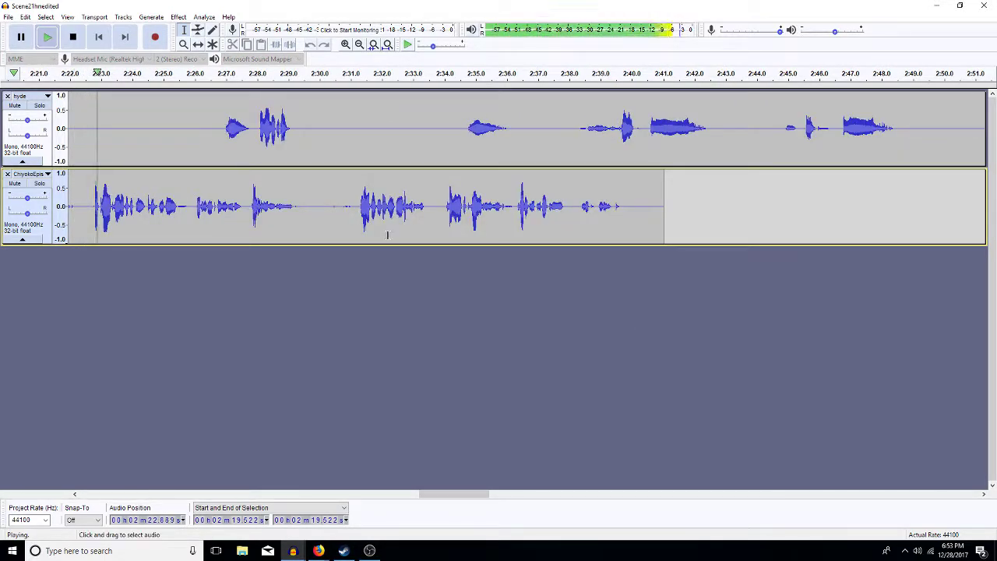
left_click(186, 132)
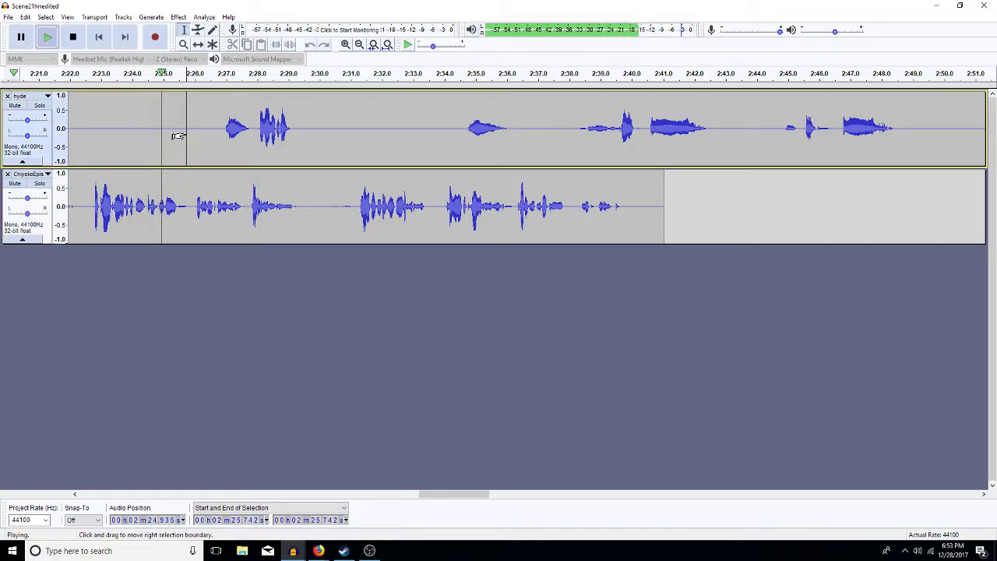
key("space")
key("ctrl+v")
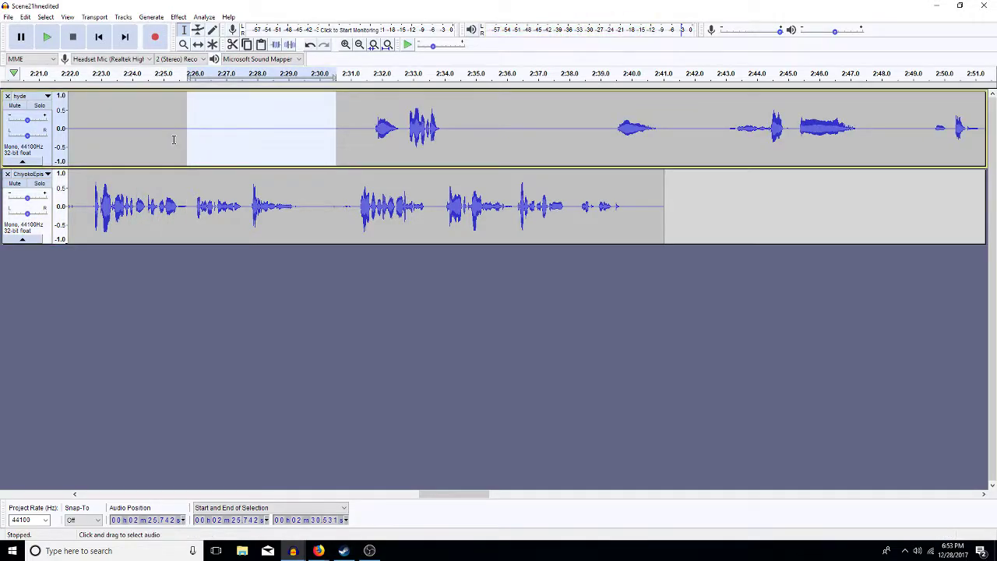
left_click(174, 139)
key("space")
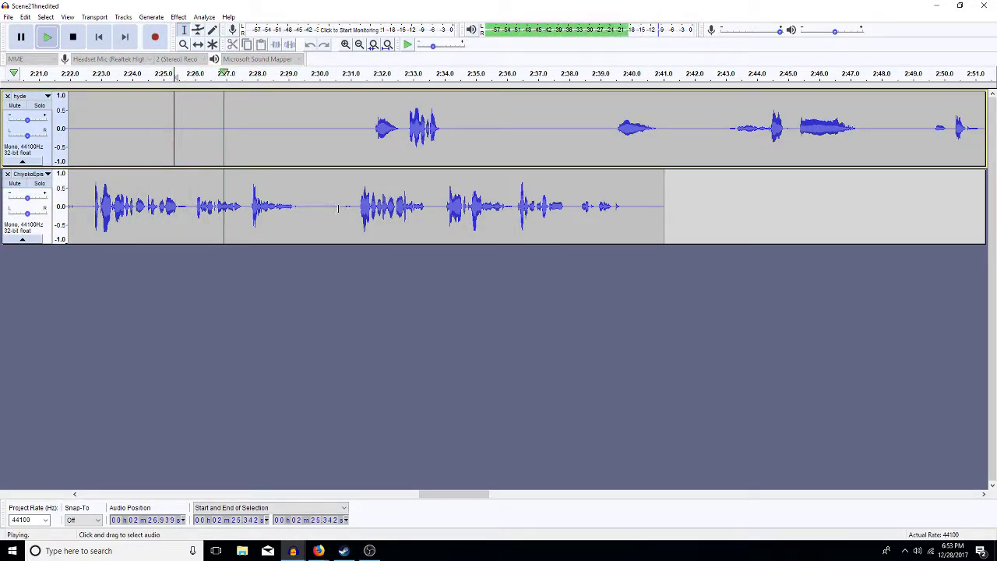
- Replace the faint noise in ChiyokoEpis from about 2:30.08 to 2:31.25 with the copied silence
left_click_drag(358, 218, 323, 220)
key("space")
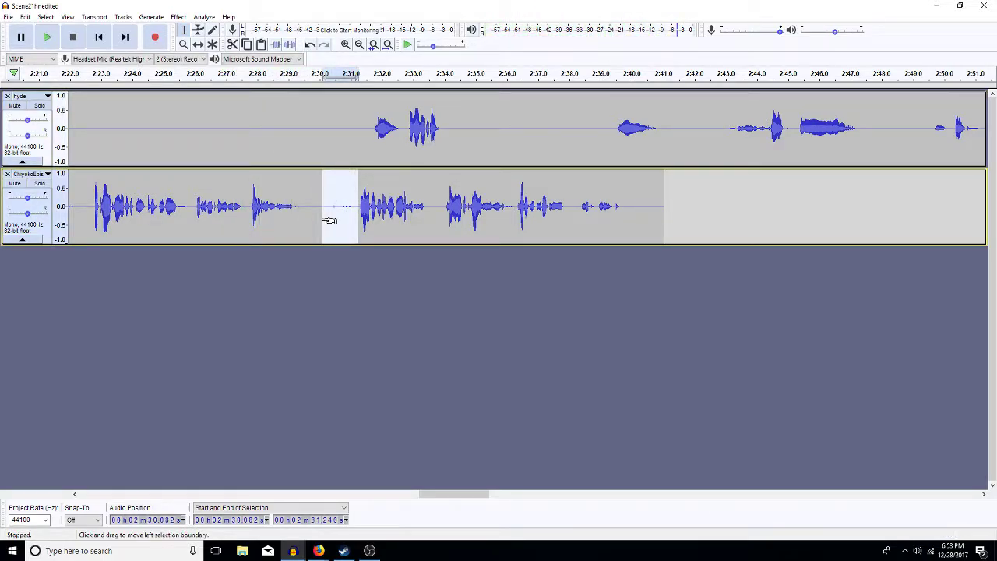
key("ctrl+v")
- Delete the hyde silence from about 2:29.2 to 2:31.66 and play both tracks from the join
left_click_drag(370, 155, 294, 157)
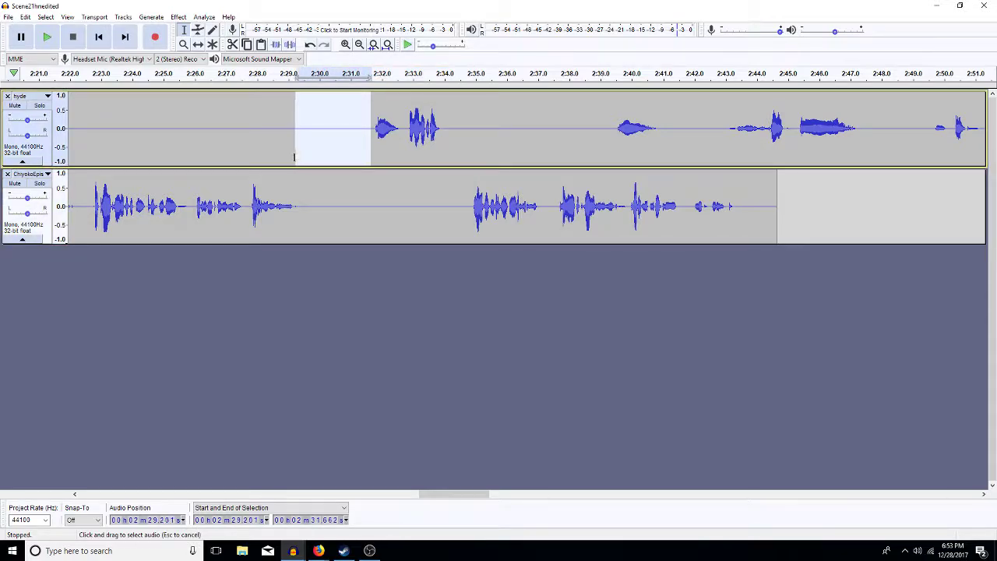
key("Delete")
key("space")
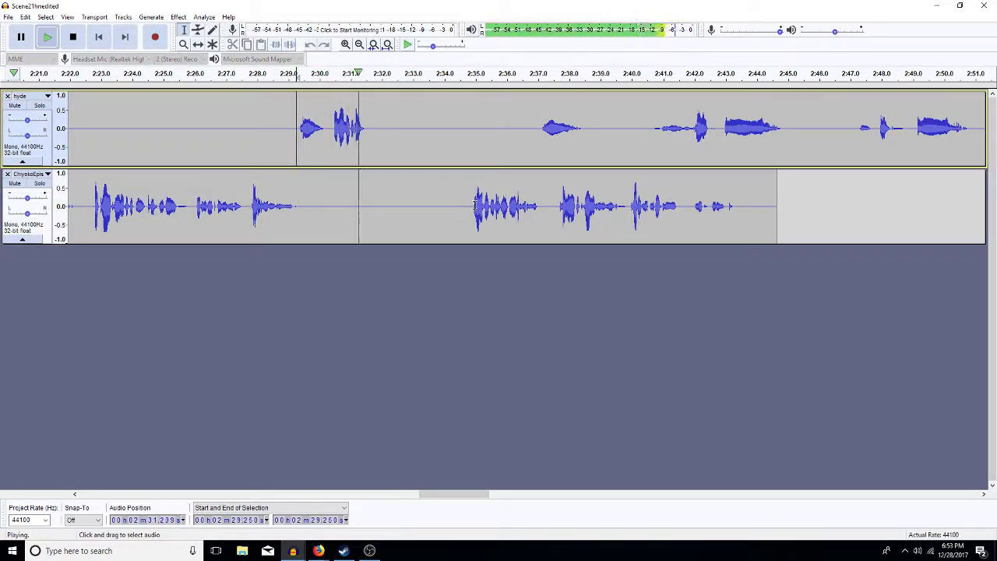
- Delete the ChiyokoEpis silence from about 2:31.63 to 2:34.81 and paste the silence into hyde at about 2:33.38
left_click_drag(469, 223, 369, 221)
key("space")
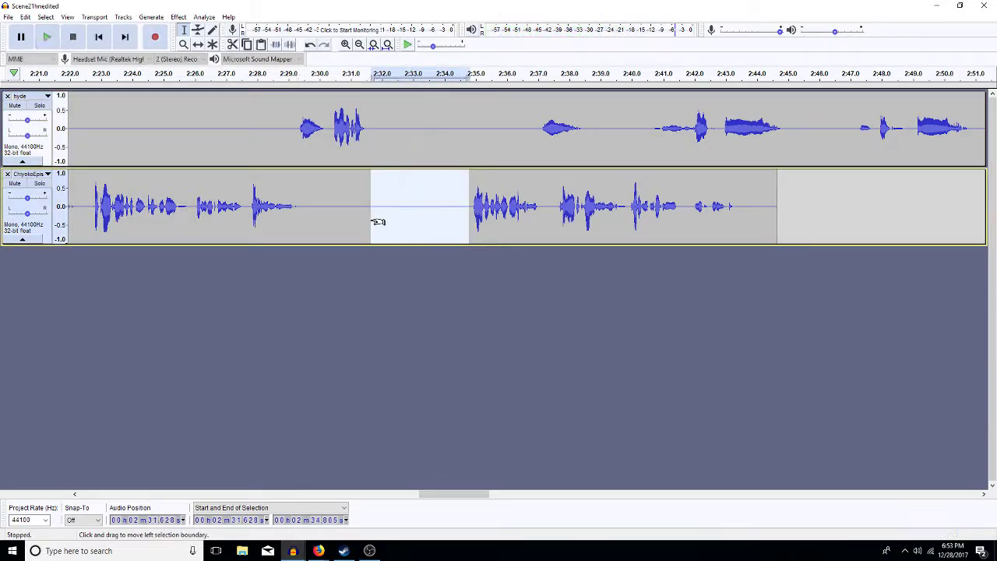
key("Delete")
left_click(425, 140)
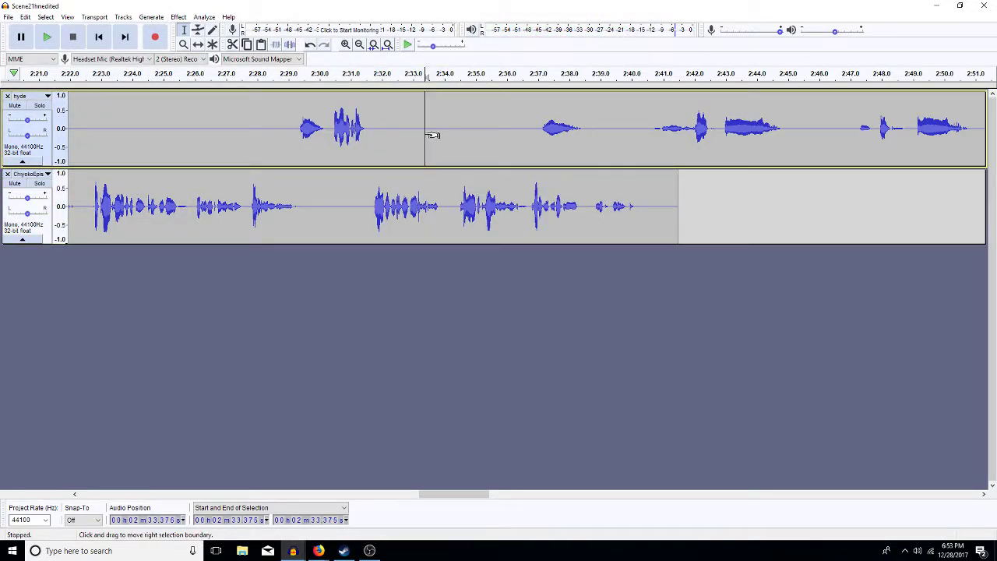
key("ctrl+v")
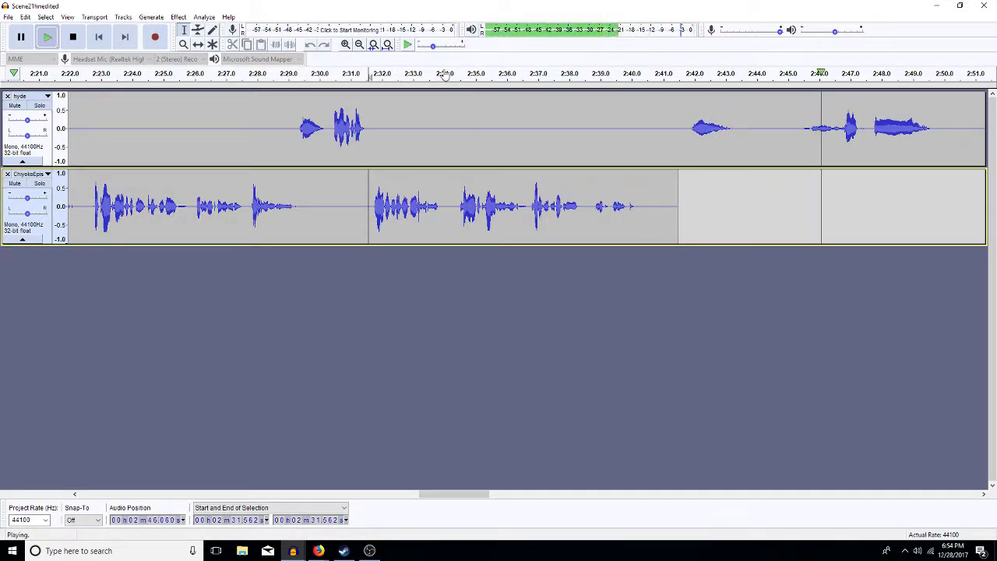
- Delete the hyde takes from about 2:40.84 to 2:47.53 and play both tracks from the join
key("ctrl+3")
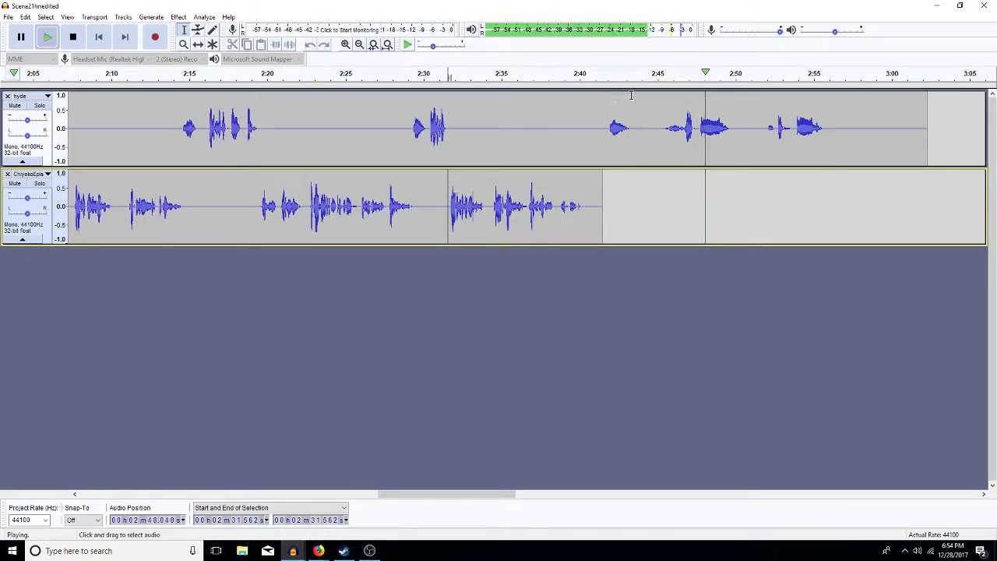
left_click_drag(695, 130, 588, 146)
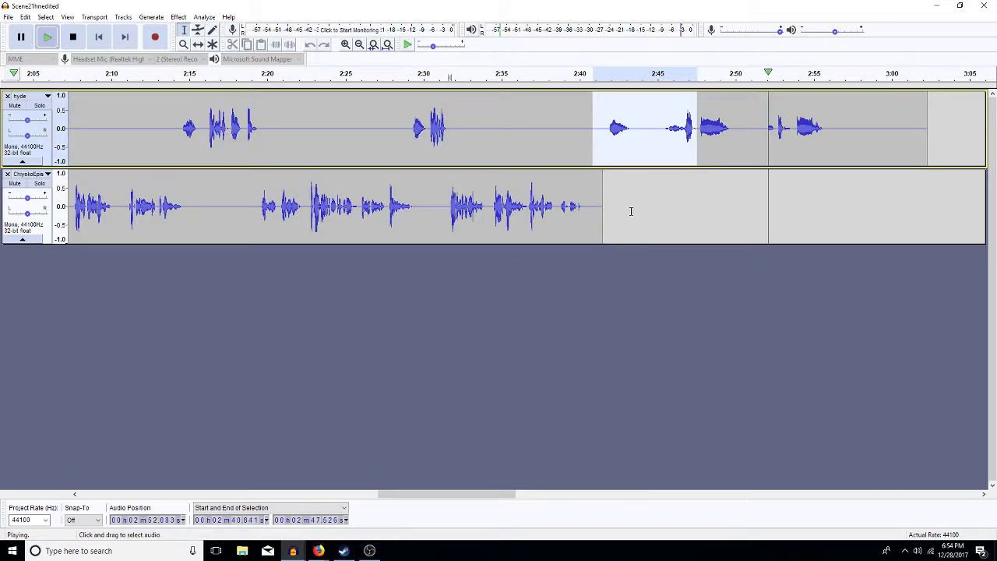
key("space")
key("Delete")
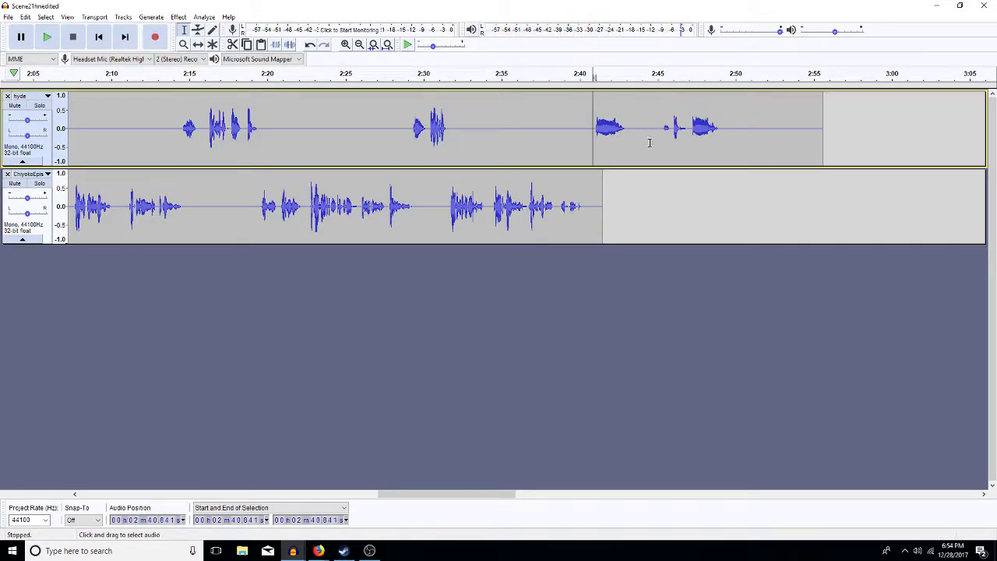
key("space")
- Silence hyde from about 2:43.47 to 2:50.85 and delete the end of its clip from about 2:49.02 onward
left_click_drag(748, 144, 634, 151)
key("space")
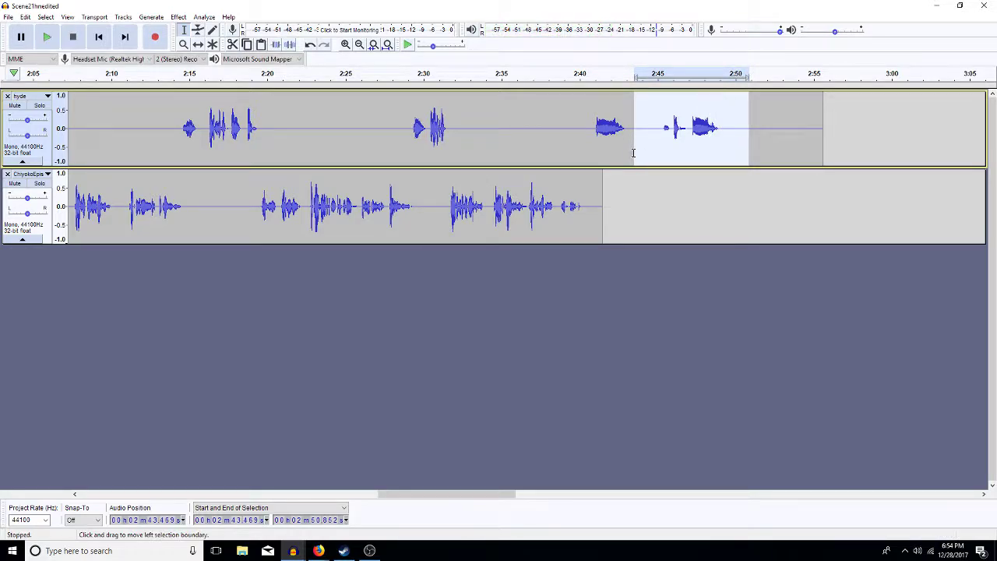
key("ctrl+l")
left_click_drag(835, 130, 720, 166)
key("Delete")
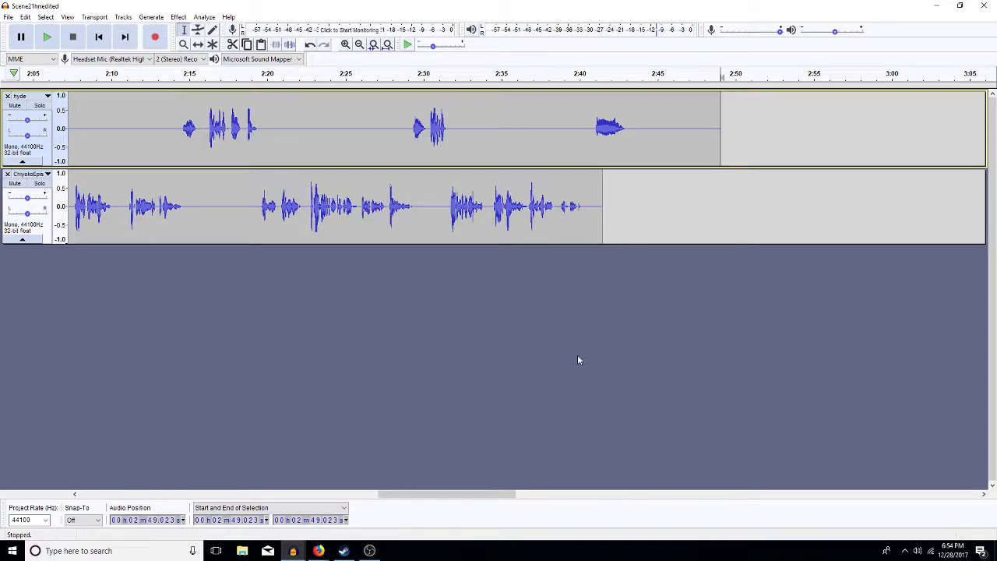
- Fit the whole project in view, select the first hyde clip, and play both tracks from the beginning
left_click(388, 45)
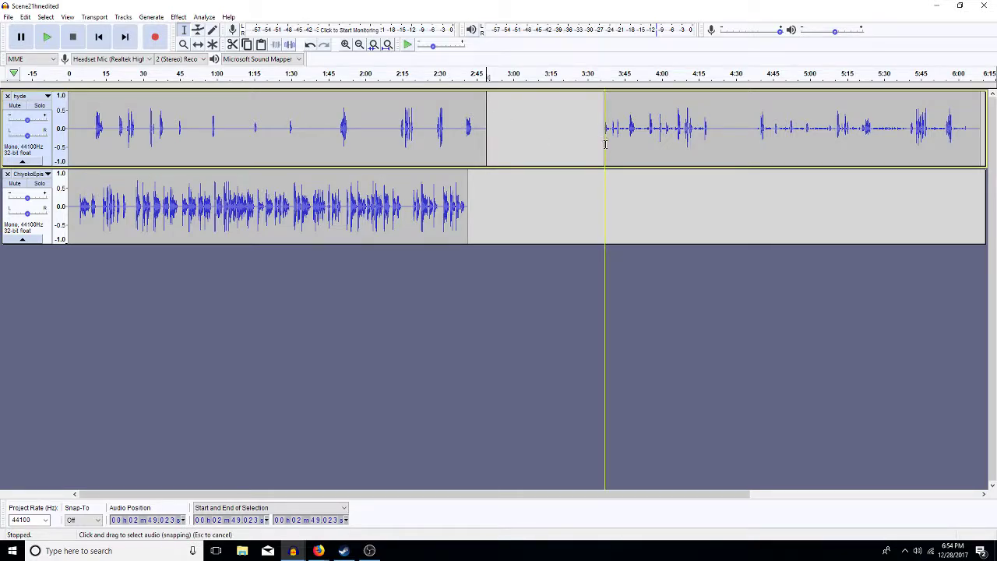
double_click(404, 163)
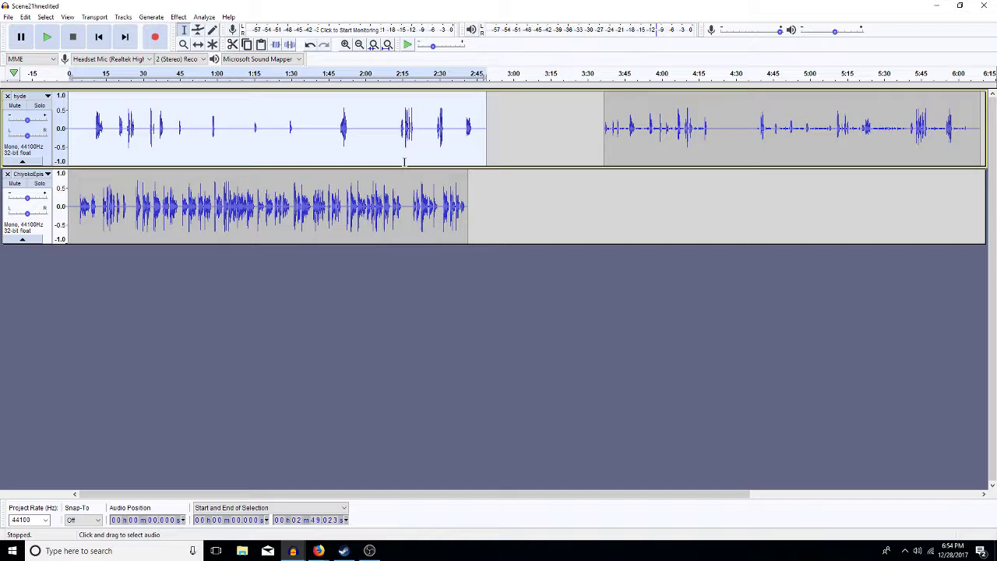
key("space")
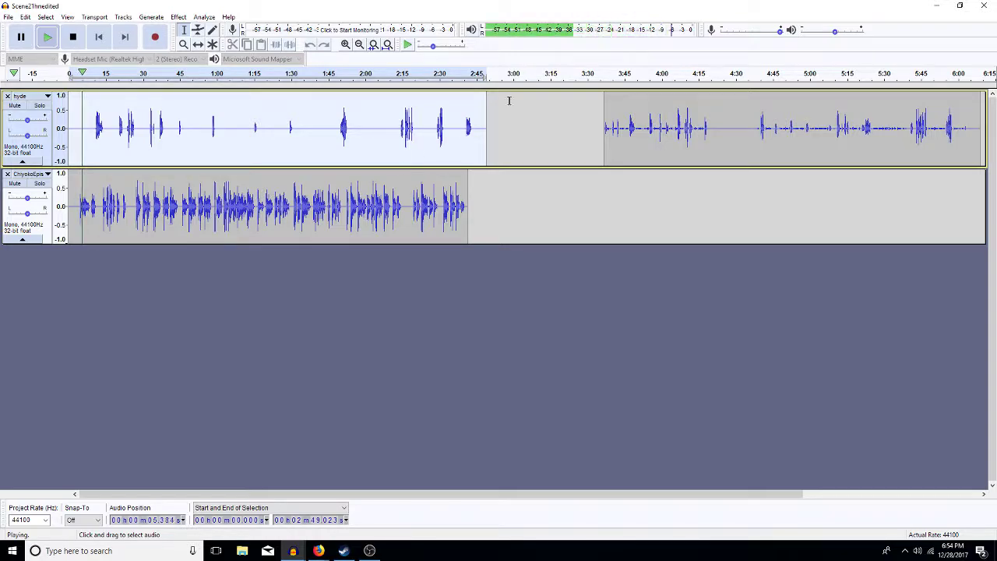
- Pan hyde partway toward the left channel and ChiyokoEpis slightly toward the left channel during playback
left_click(345, 44)
left_click(345, 45)
left_click(345, 45)
left_click(345, 45)
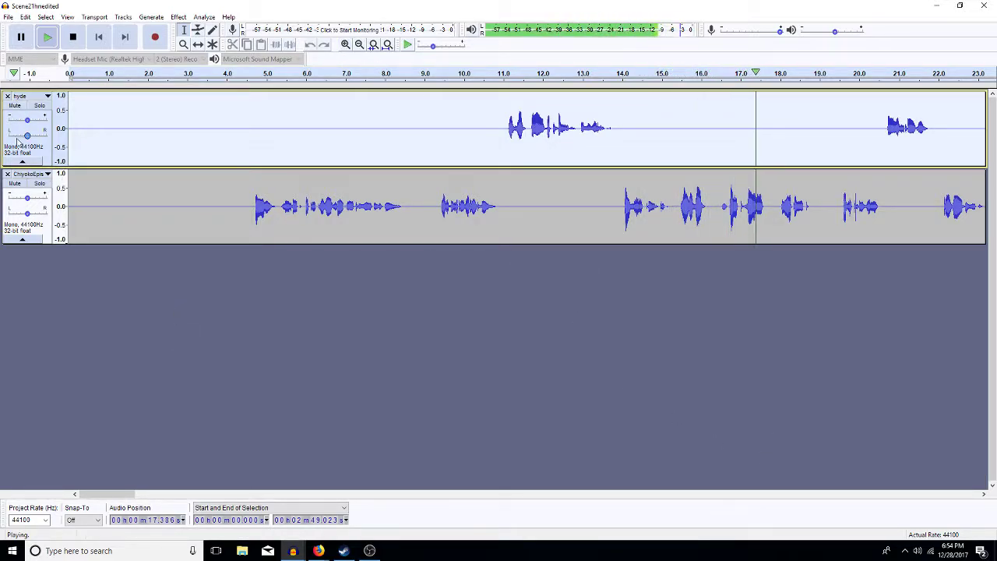
left_click_drag(26, 135, 21, 136)
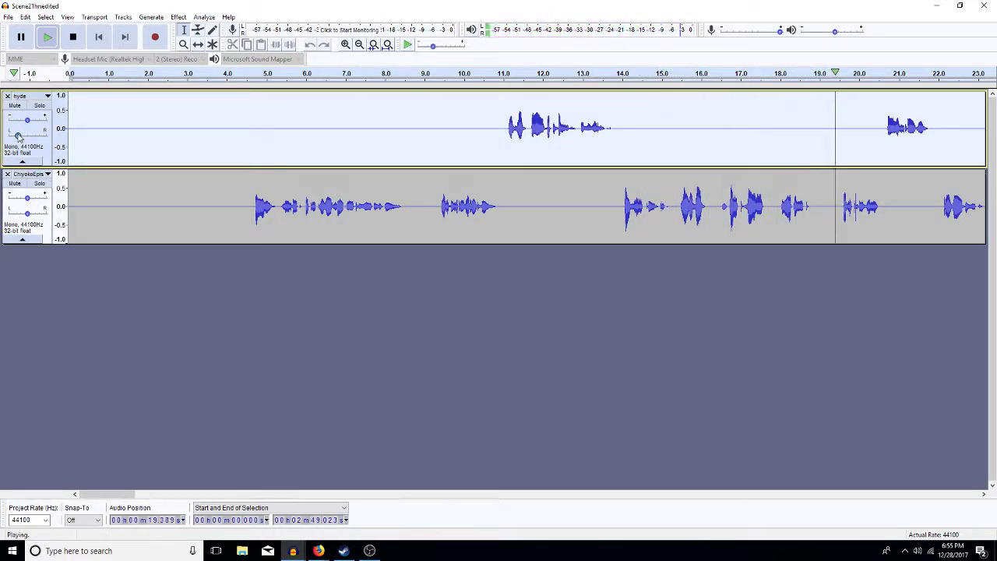
left_click_drag(26, 216, 23, 216)
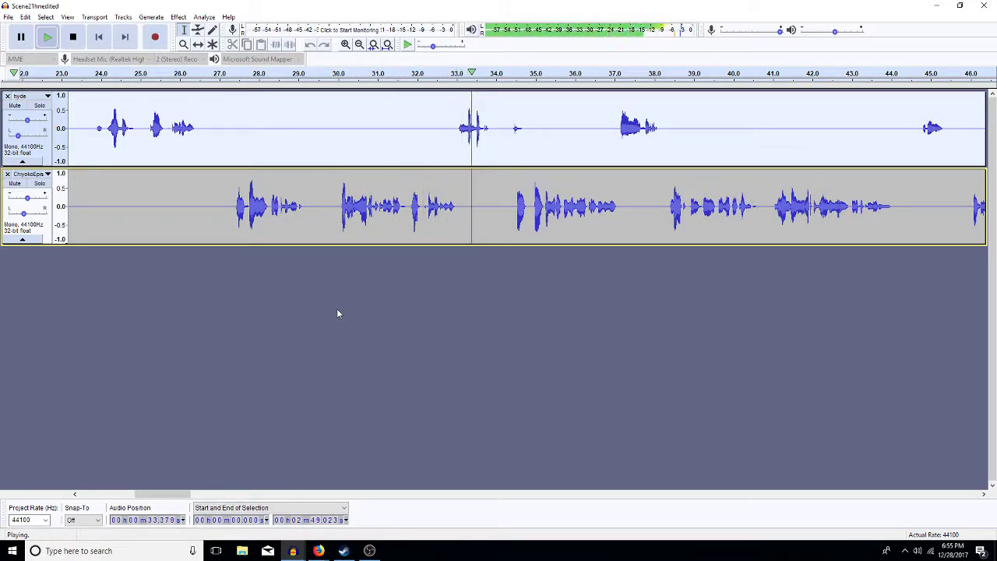
- Apply the High Pass Filter at 300 Hz with 6 dB rolloff to hyde from about 32.19 to 34.80 s and play from 32.19 s
left_click(448, 129)
key("space")
left_click_drag(527, 130, 425, 138)
key("ctrl+r")
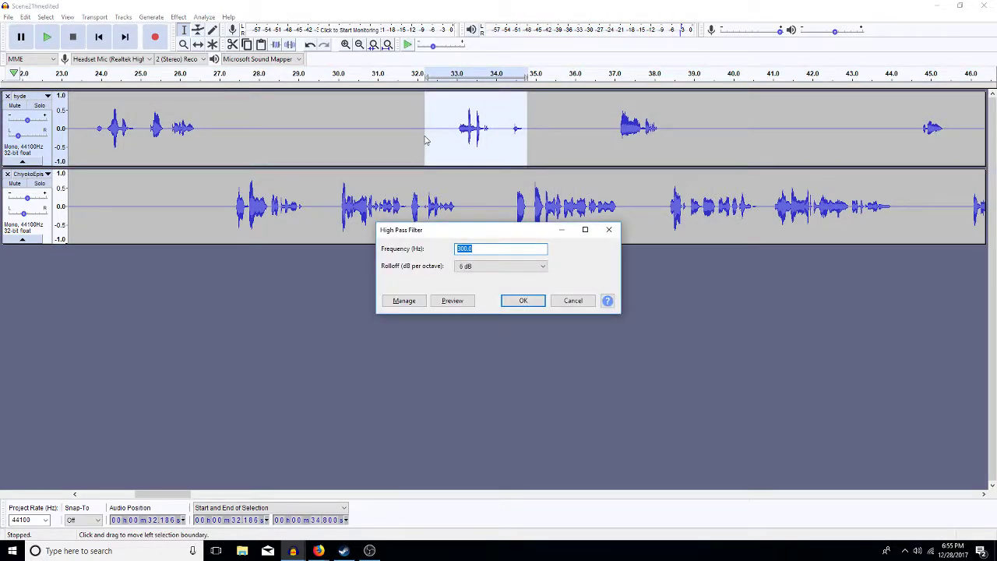
key("Return")
left_click(425, 137)
key("space")
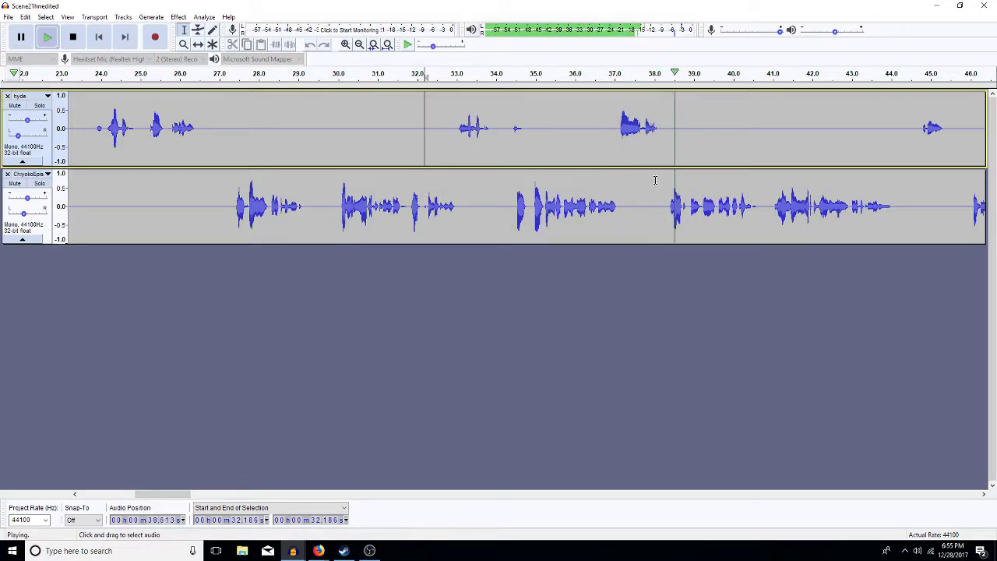
left_click(896, 495)
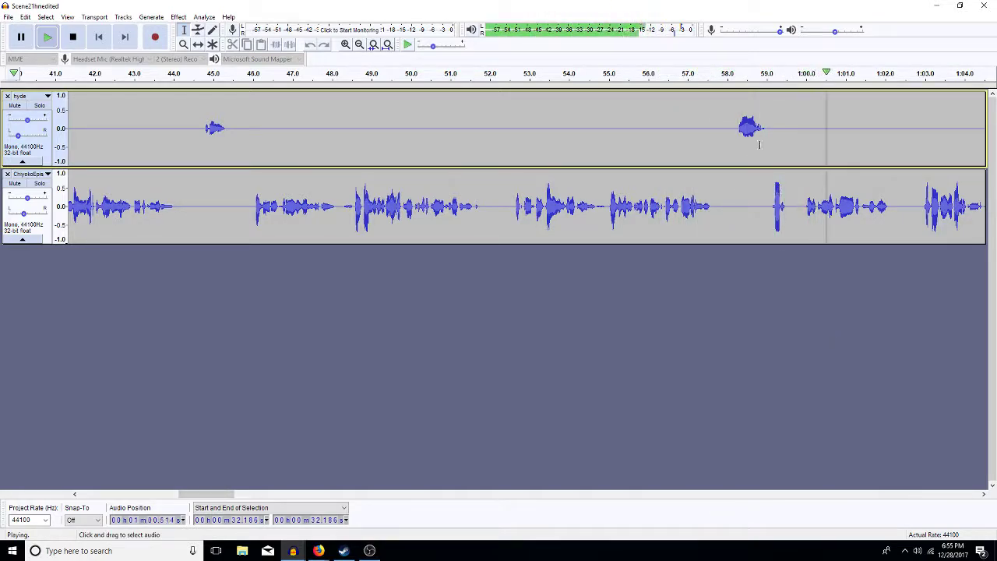
- Delete about 0.4 s of silence from both tracks starting at 57.71 s, and play from 56.67 s
key("space")
left_click_drag(728, 163, 723, 213)
key("Delete")
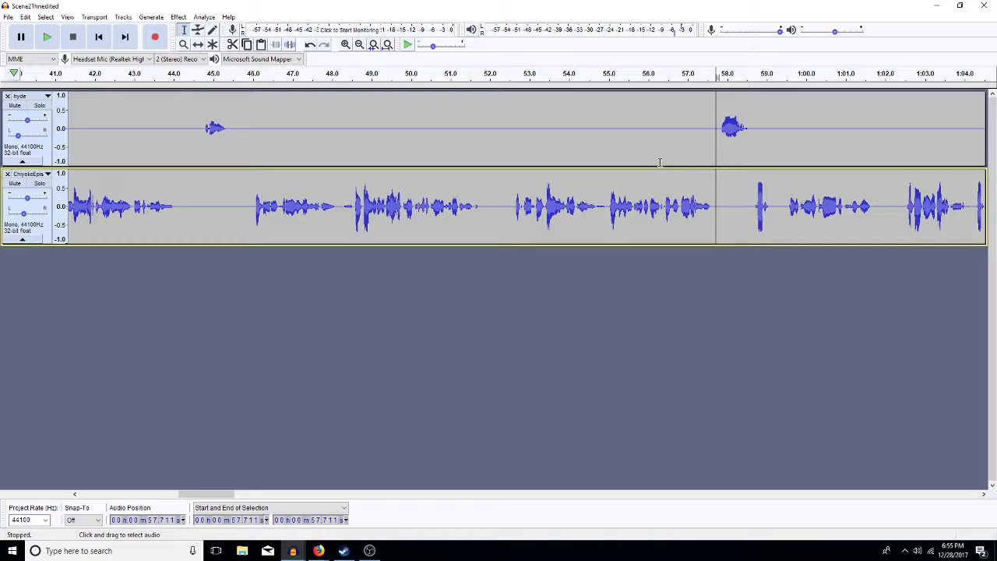
left_click(697, 139)
key("alt+space")
key("Escape")
left_click(675, 148)
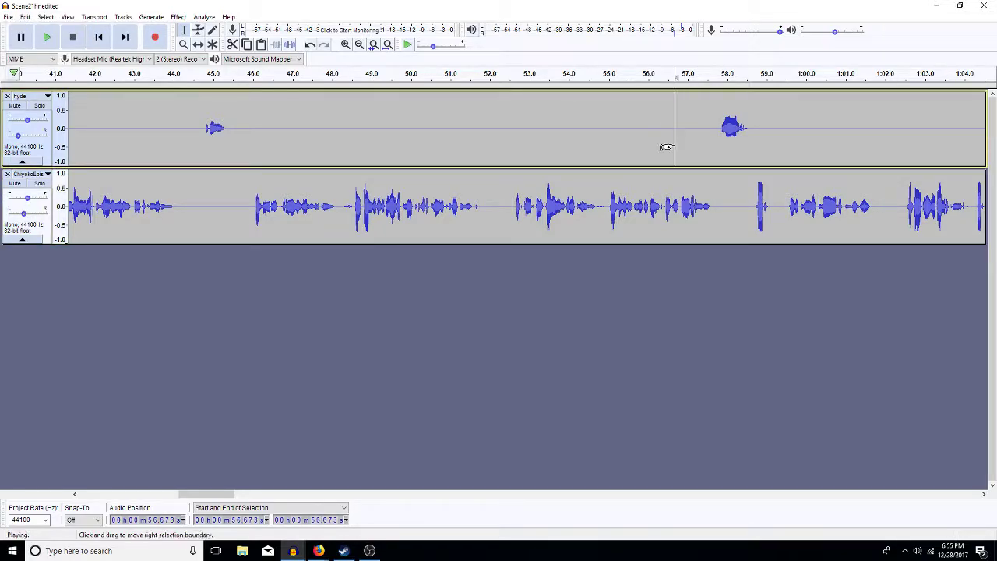
key("space")
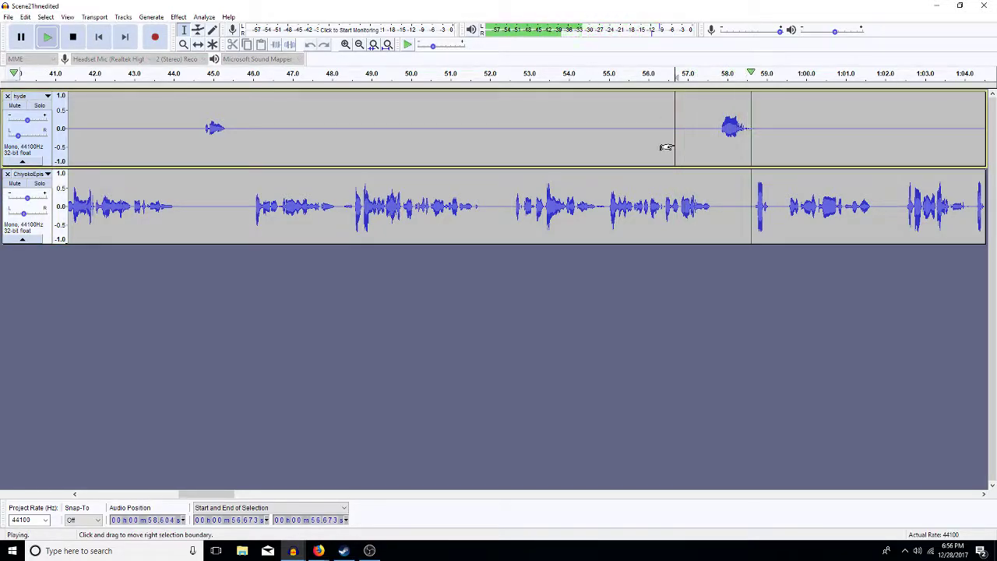
- Delete about 0.5 s of silence from ChiyokoEpis starting at 1:15.47, just before its next line
left_click(791, 495)
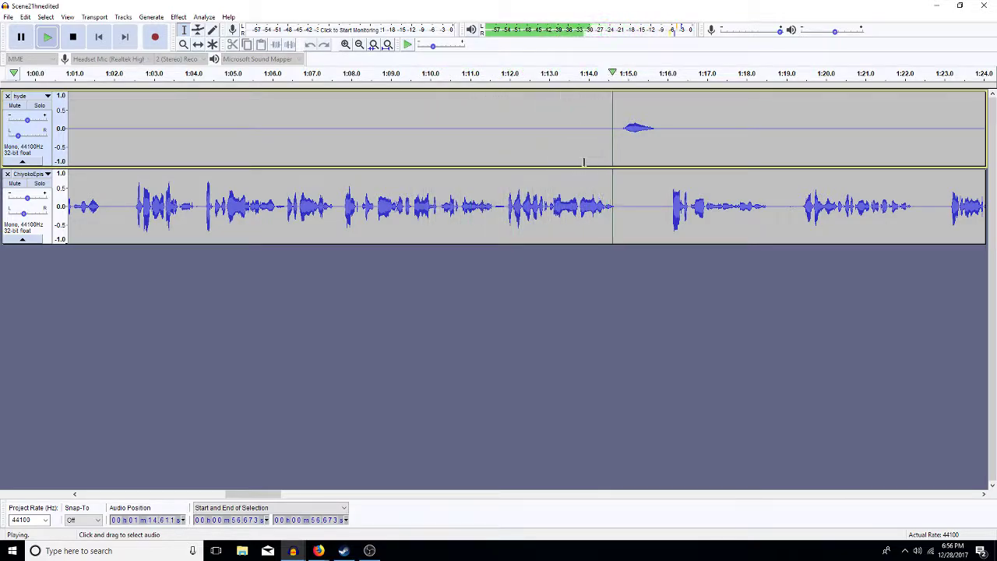
left_click_drag(648, 214, 667, 217)
key("space")
key("Delete")
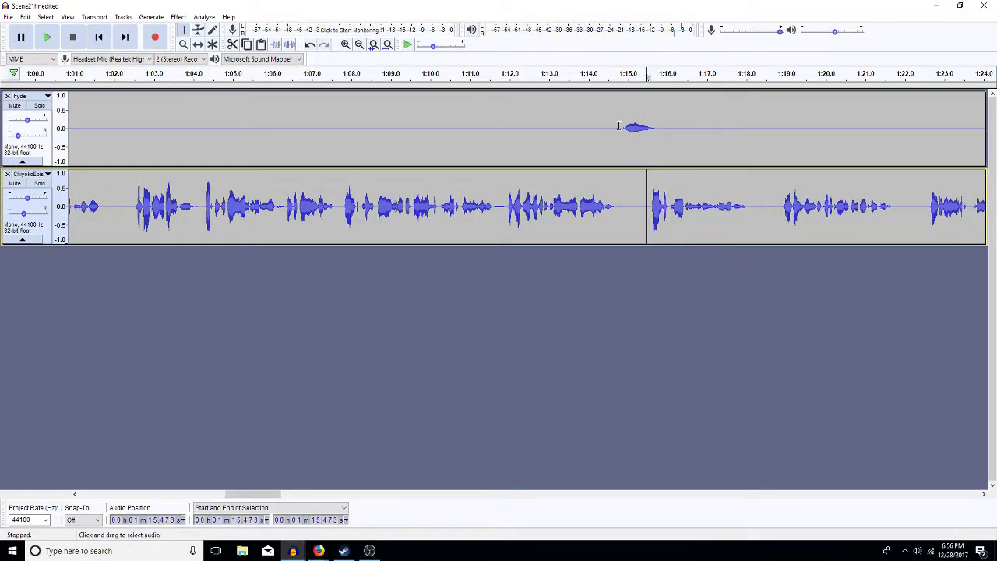
- Delete two short stretches of silence before hyde's sound near 1:15, starting with one at 1:14.47, and play from 1:13.87
left_click_drag(614, 148, 607, 144)
key("Delete")
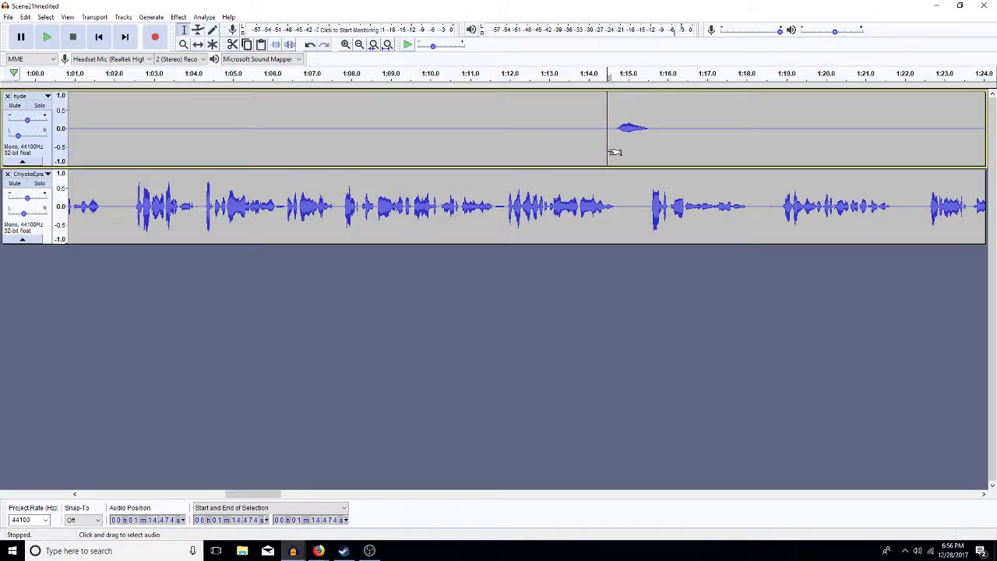
left_click_drag(607, 152, 600, 152)
left_click(584, 156)
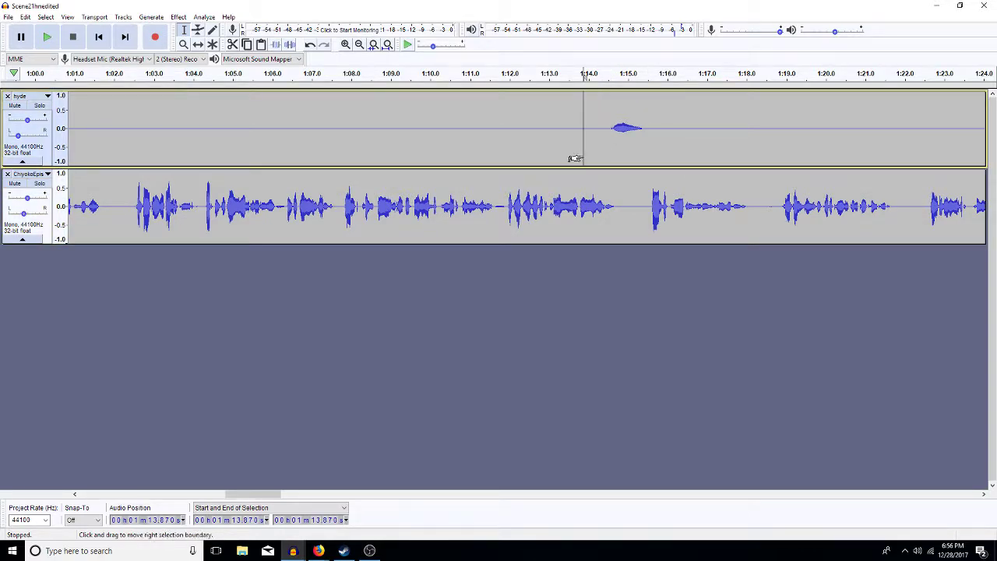
key("space")
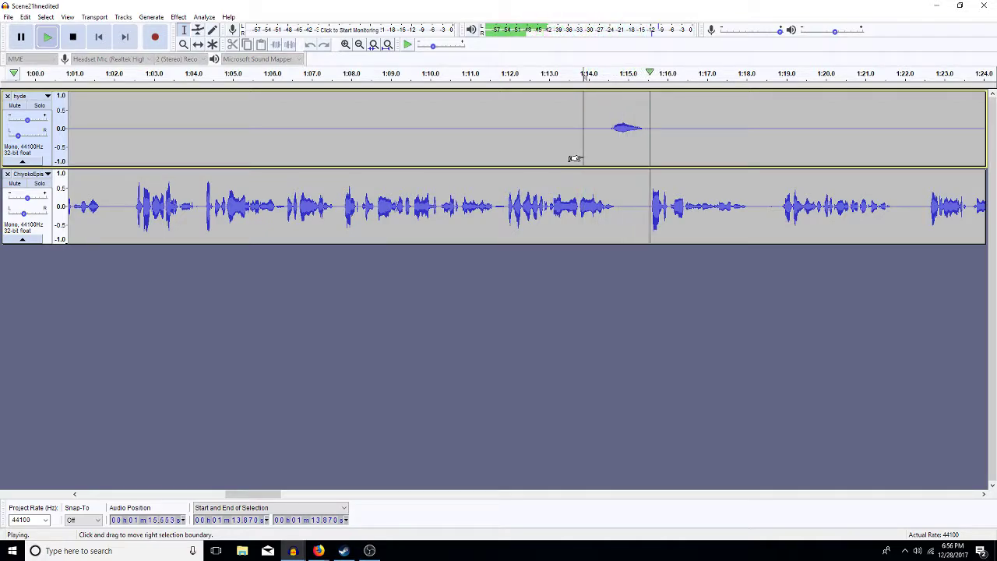
- Replace hyde's sound near 1:29 with a copy of its 1:14.47 to 1:15.64 clip placed at 1:28.36, and play from 1:27.45
left_click(744, 494)
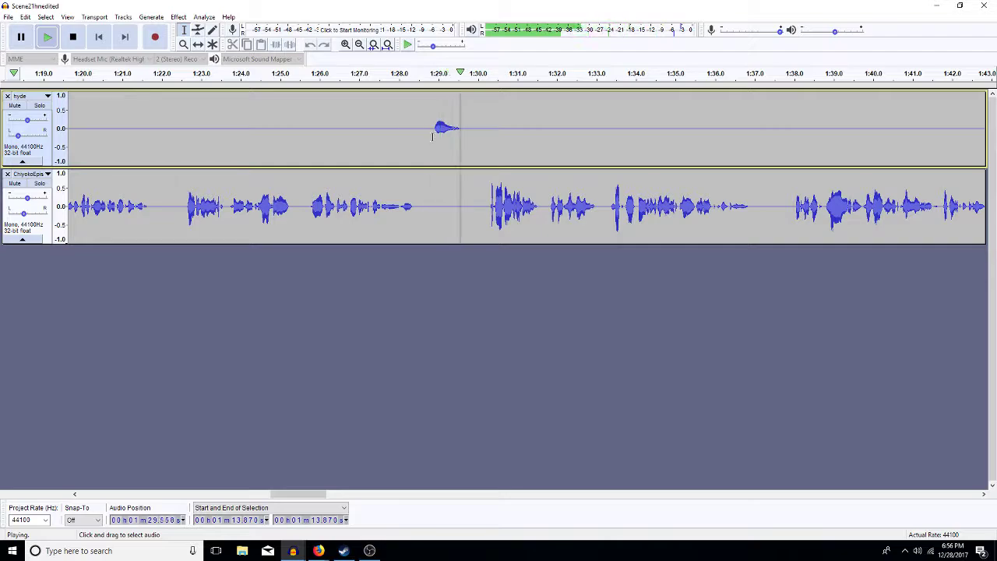
key("space")
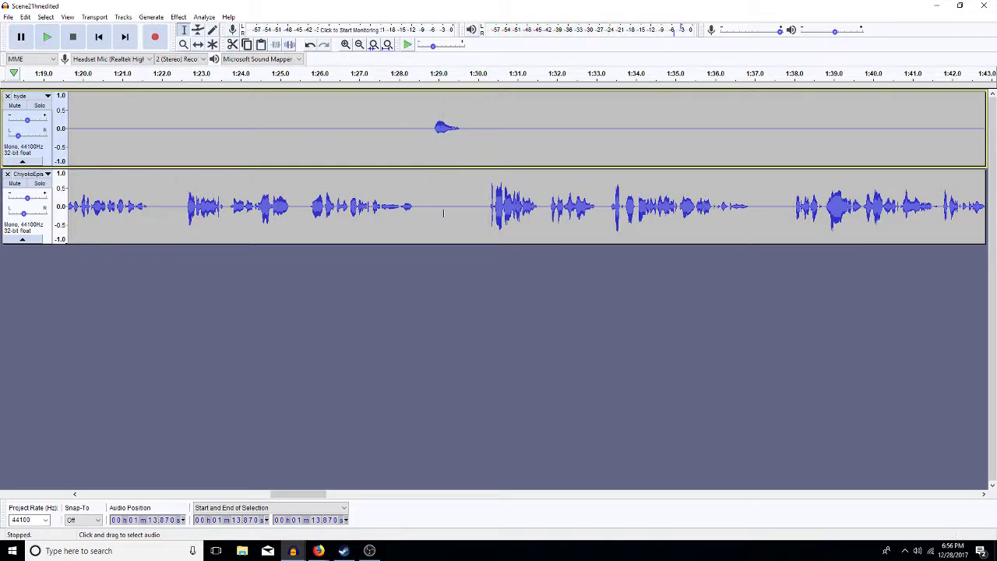
left_click(264, 494)
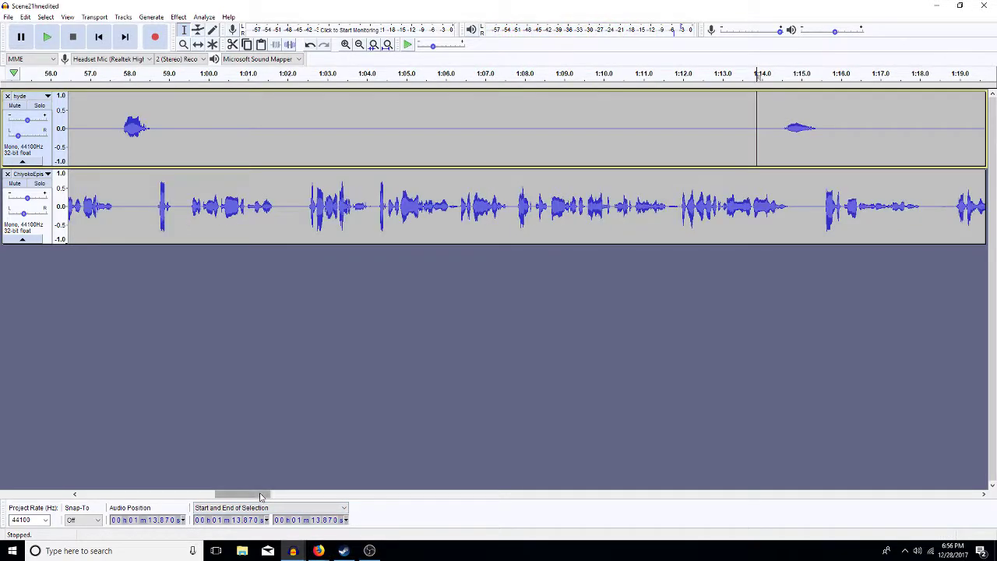
left_click_drag(825, 130, 780, 144)
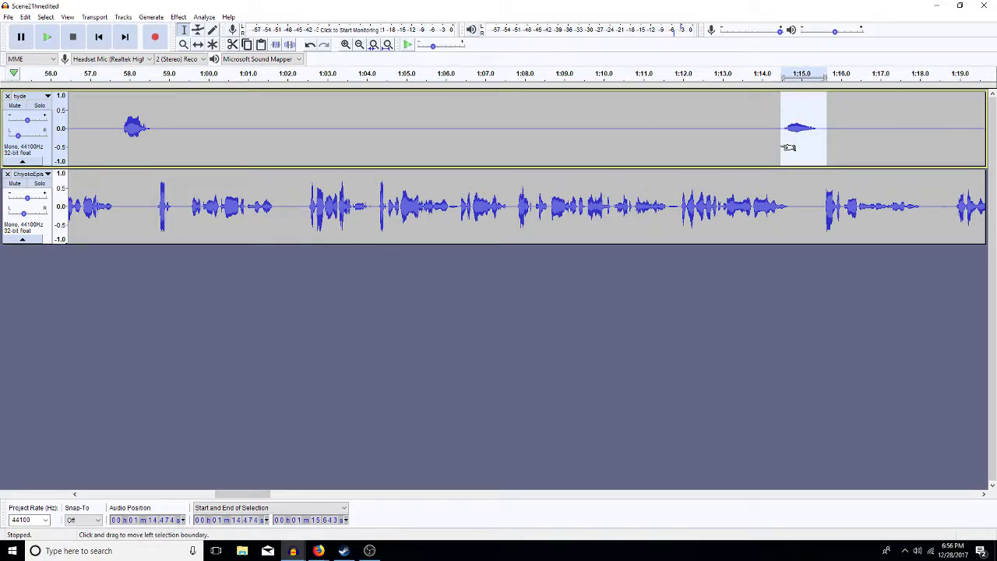
left_click(761, 494)
left_click_drag(413, 146, 474, 153)
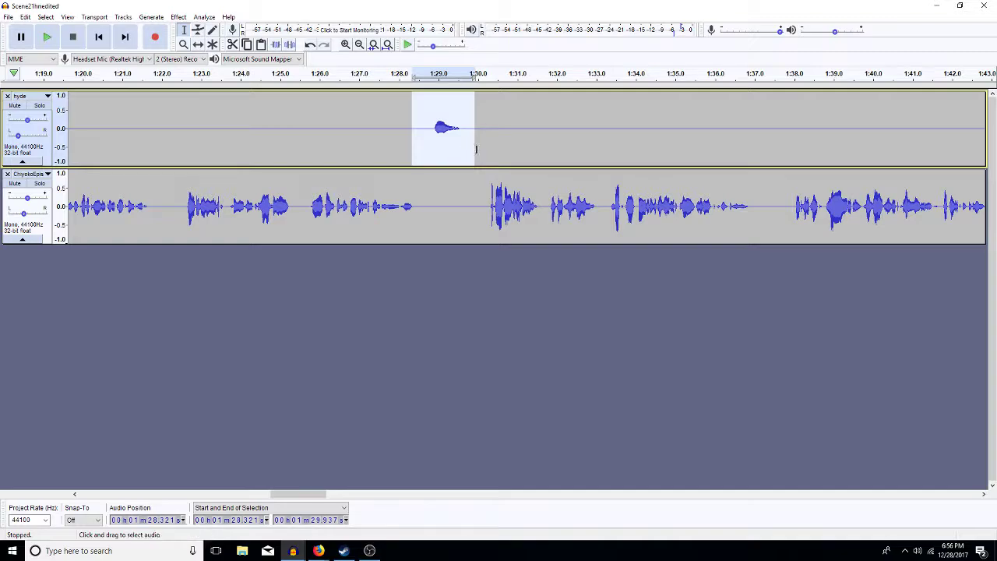
left_click(468, 155)
left_click_drag(459, 152, 413, 166)
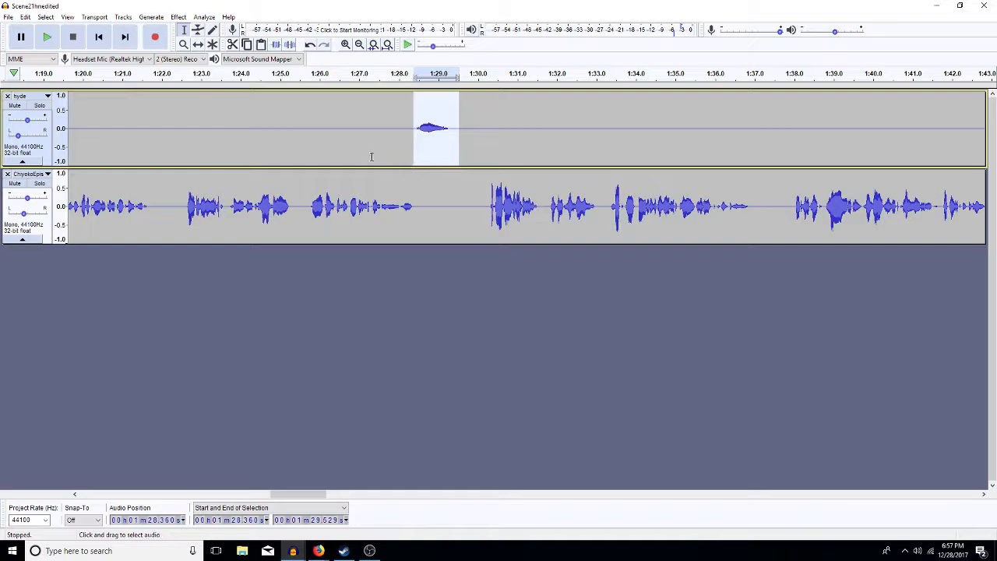
left_click(377, 160)
key("space")
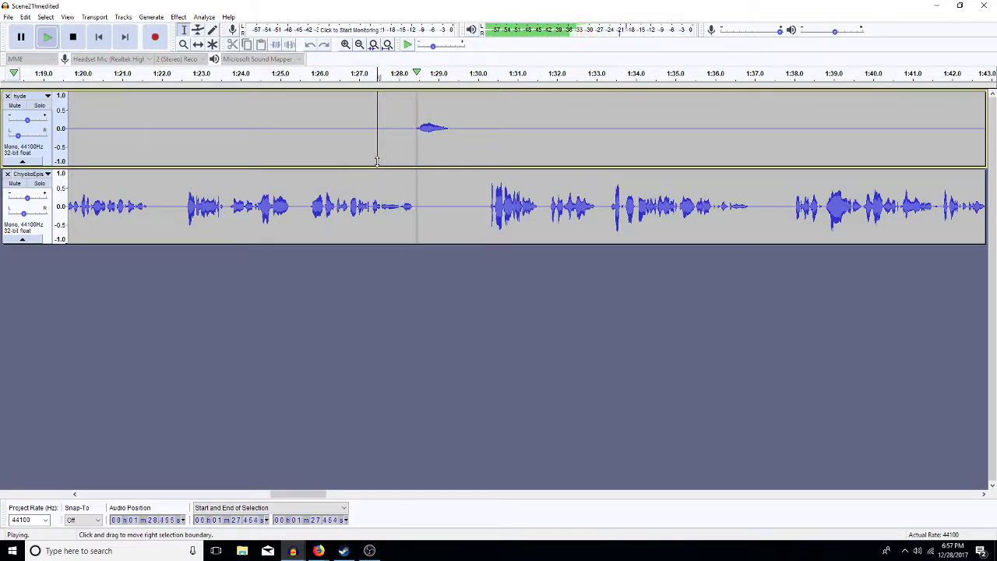
- Delete the ChiyokoEpis silence from about 1:29.29 to 1:30.16 and play from the cut
left_click(474, 212)
left_click_drag(472, 212, 450, 215)
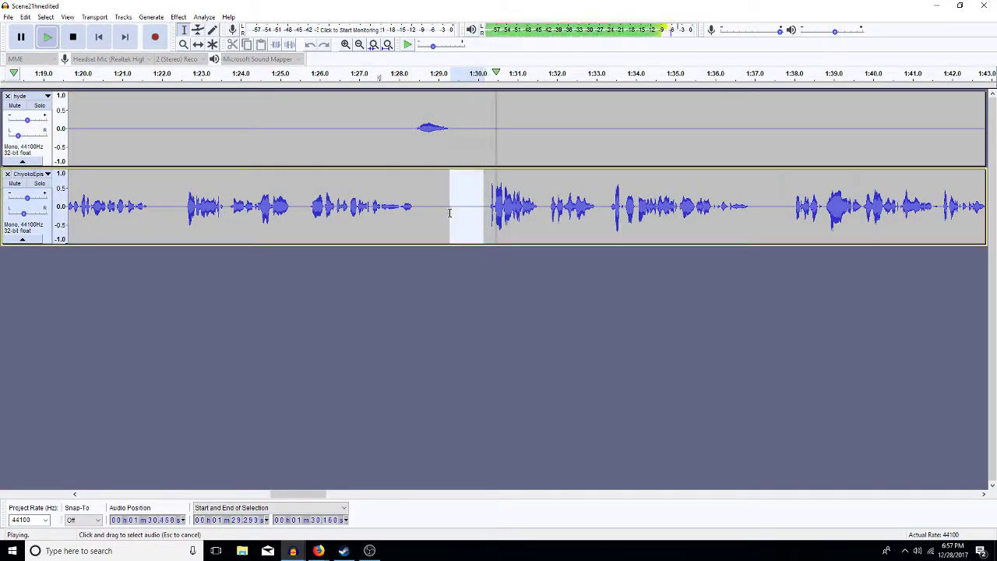
key("space")
key("Delete")
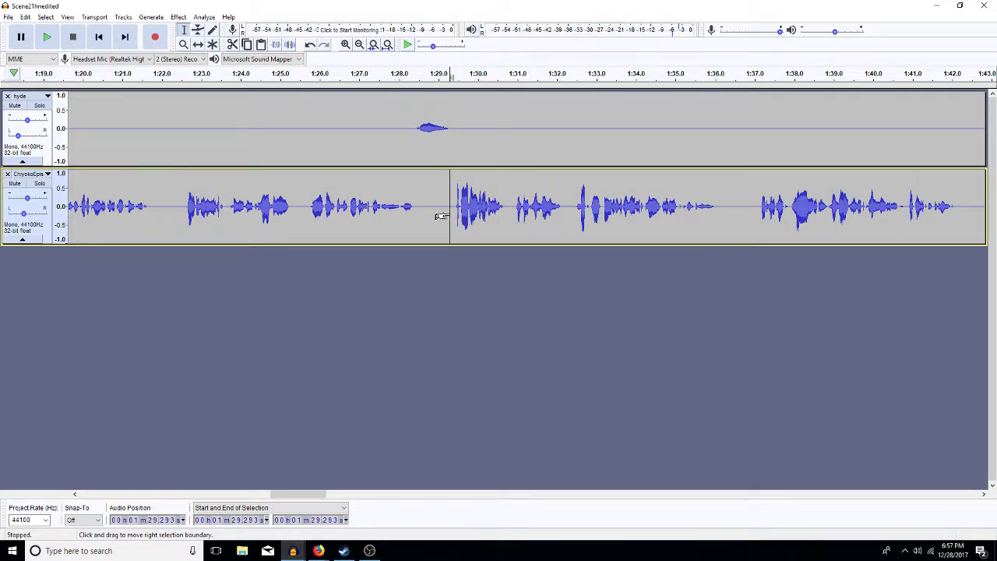
key("space")
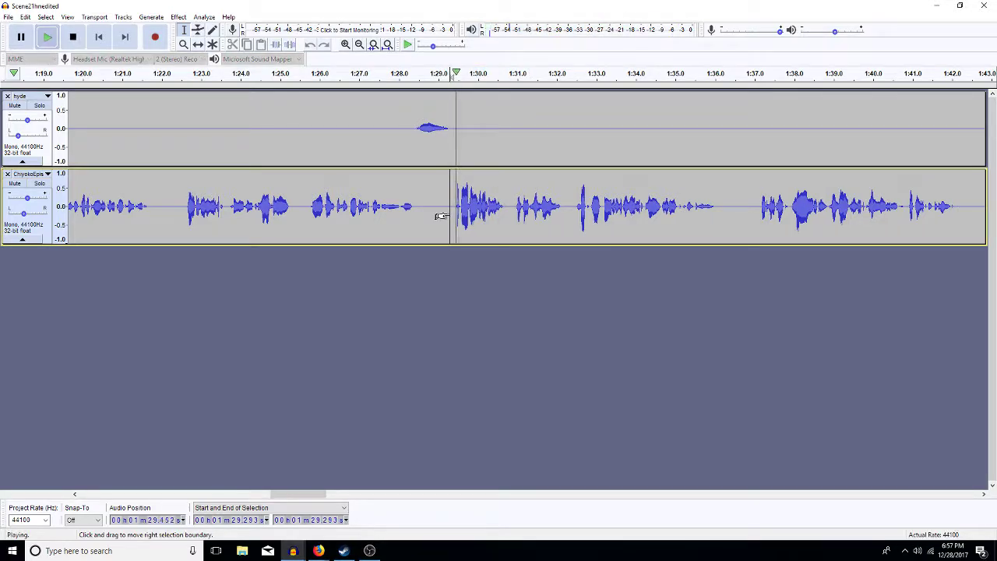
- Amplify the quiet end of the ChiyokoEpis line from about 1:35.07 to 1:36.33 and play from 1:36.28
left_click(759, 494)
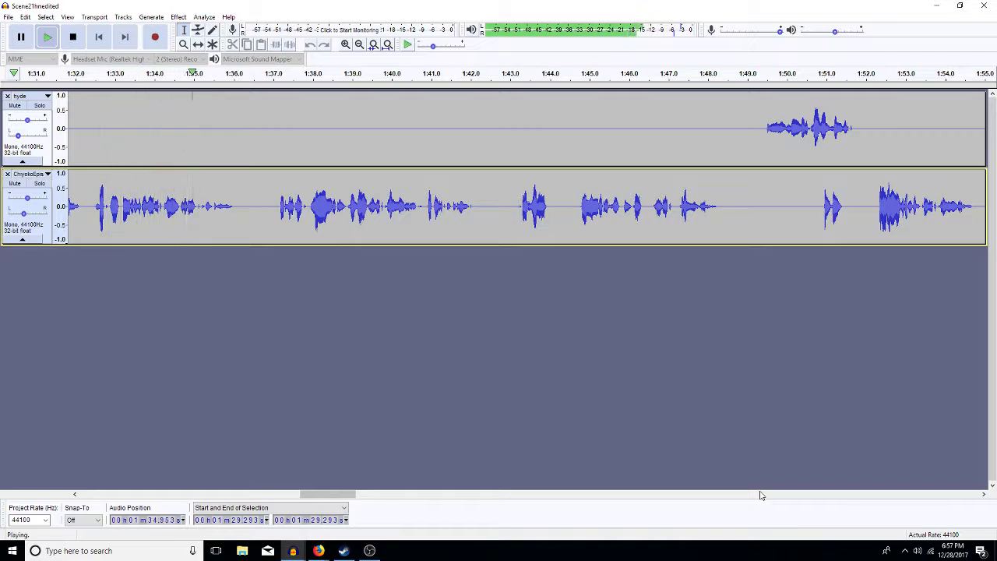
left_click_drag(247, 224, 196, 225)
key("space")
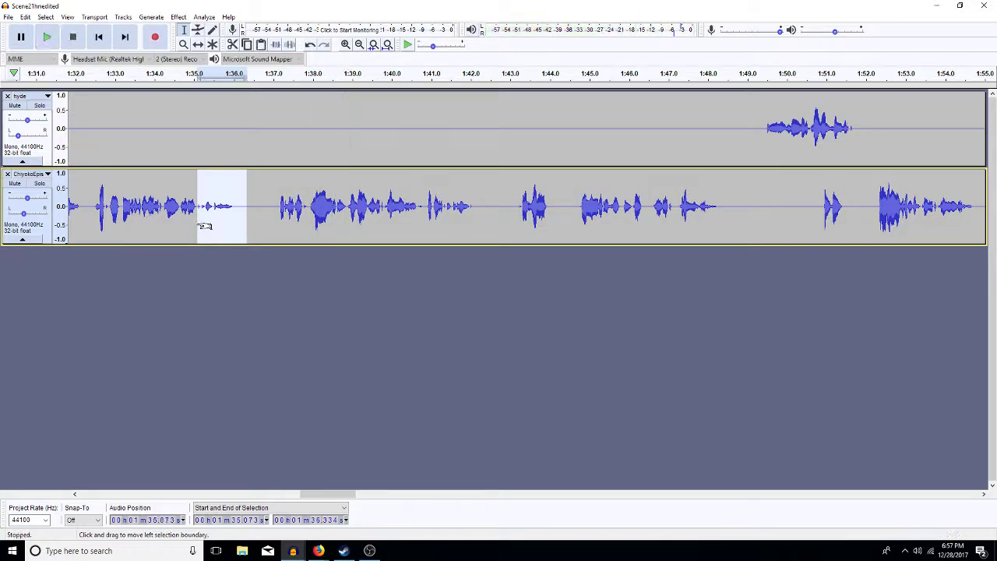
key("alt+c")
key("a")
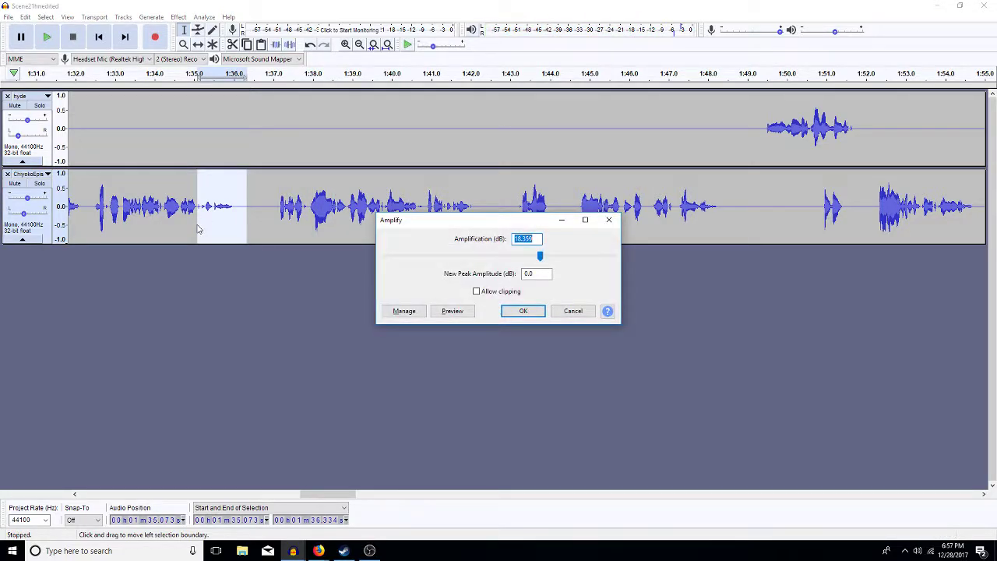
key("Return")
left_click_drag(244, 225, 274, 227)
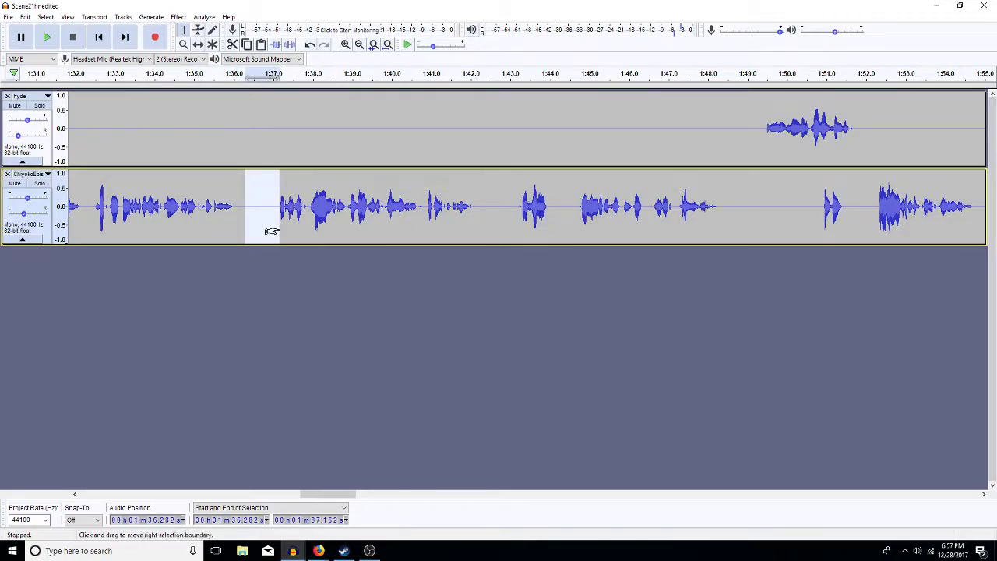
key("space")
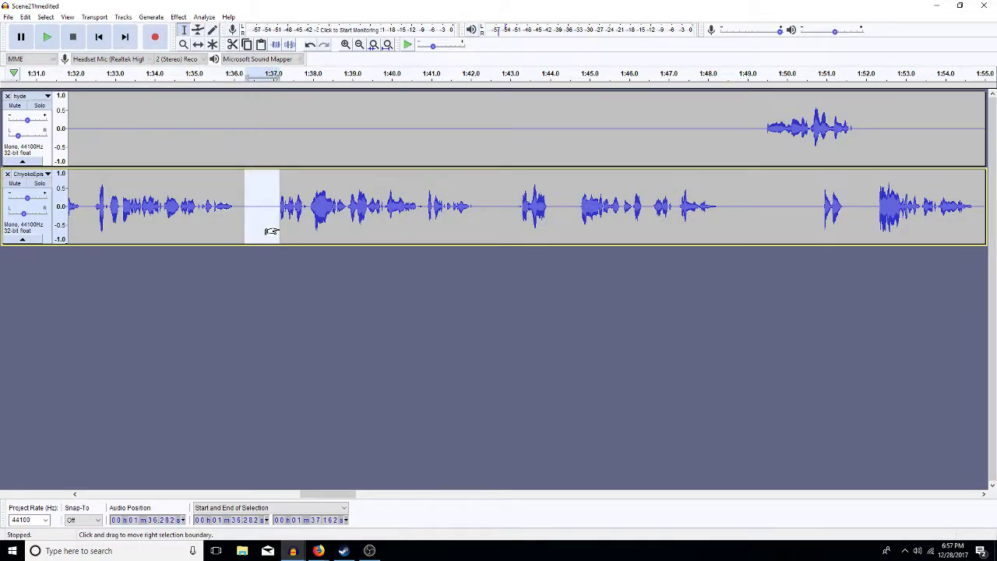
key("Left")
key("space")
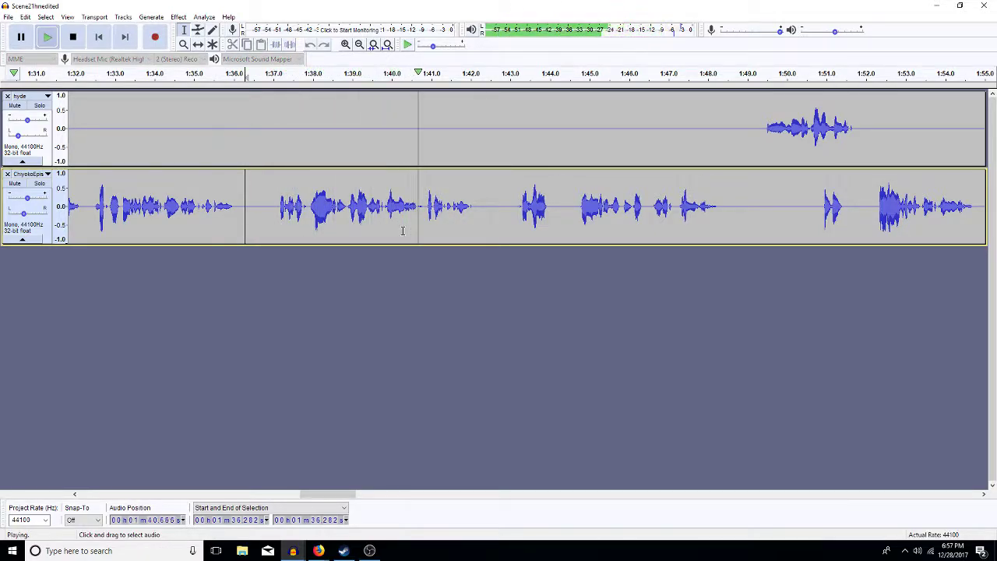
- Silence the ChiyokoEpis noise from about 1:40.67 to 1:40.80, play from 1:39.37, and select the gap from 1:42.10 to 1:43.24
left_click_drag(423, 217, 418, 222)
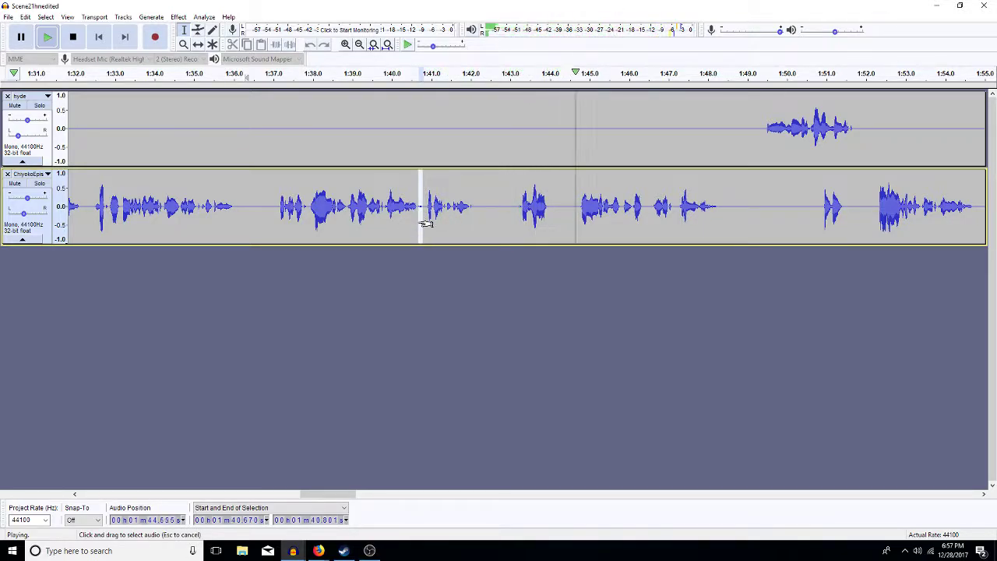
key("space")
left_click_drag(500, 208, 519, 219)
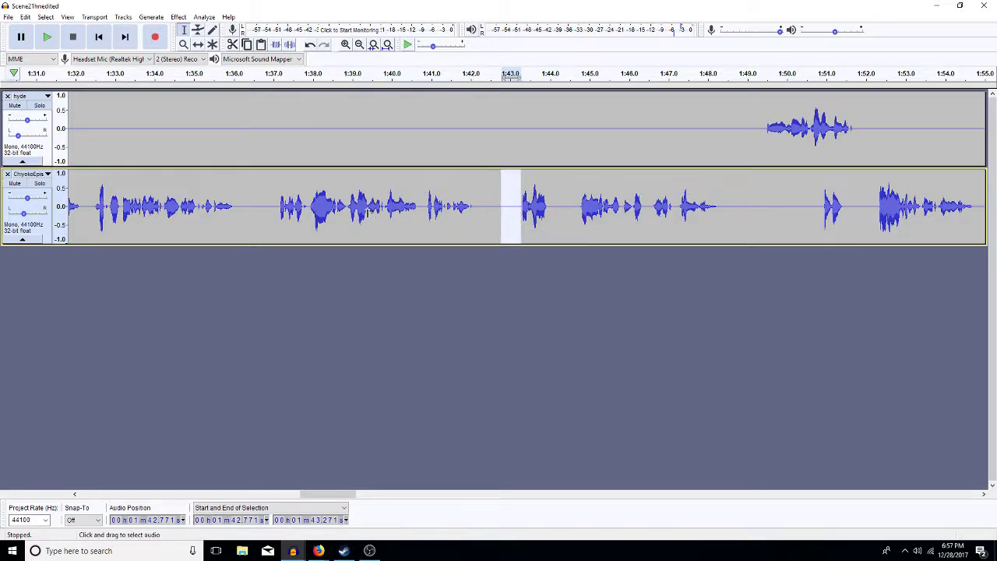
left_click(367, 214)
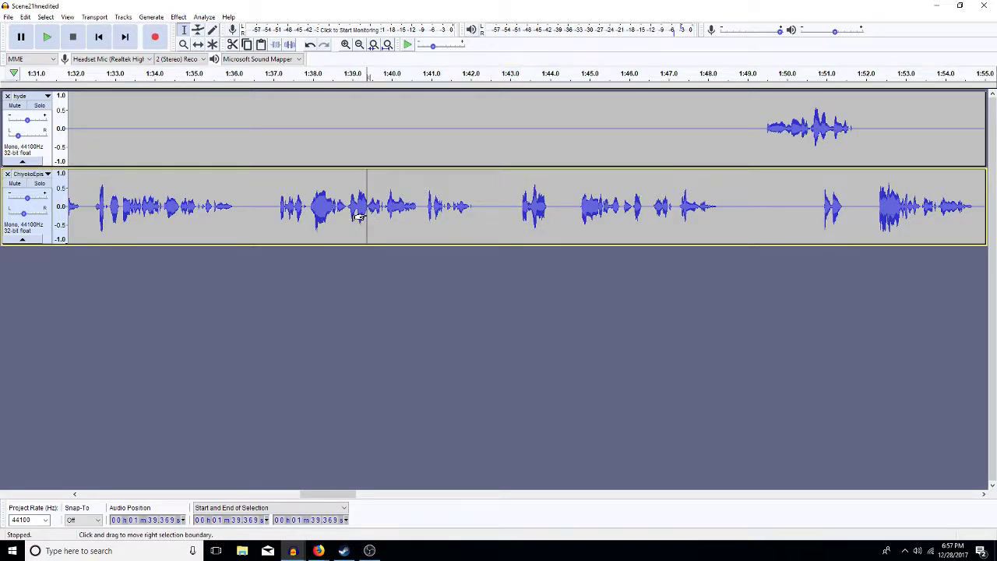
key("space")
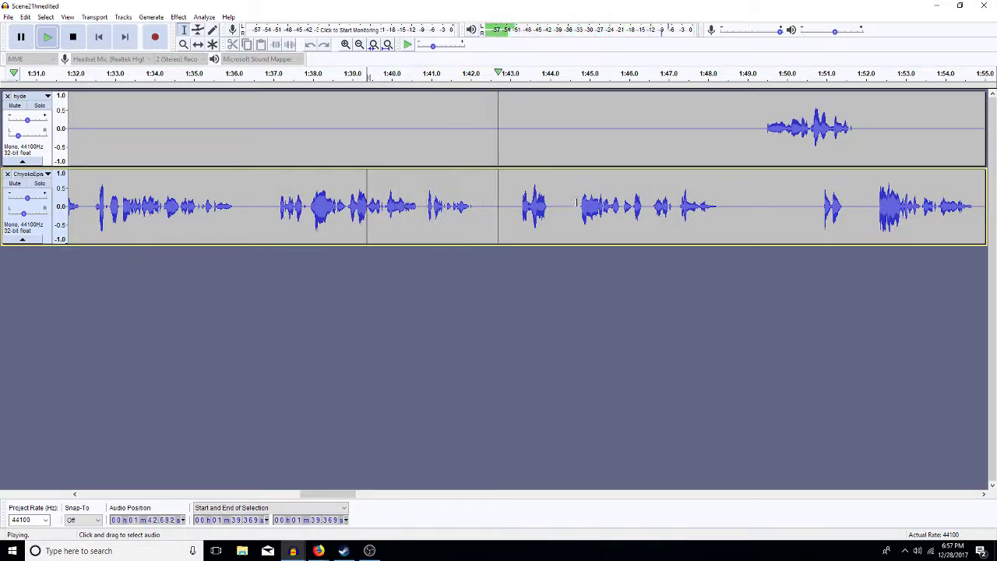
left_click_drag(519, 214, 475, 217)
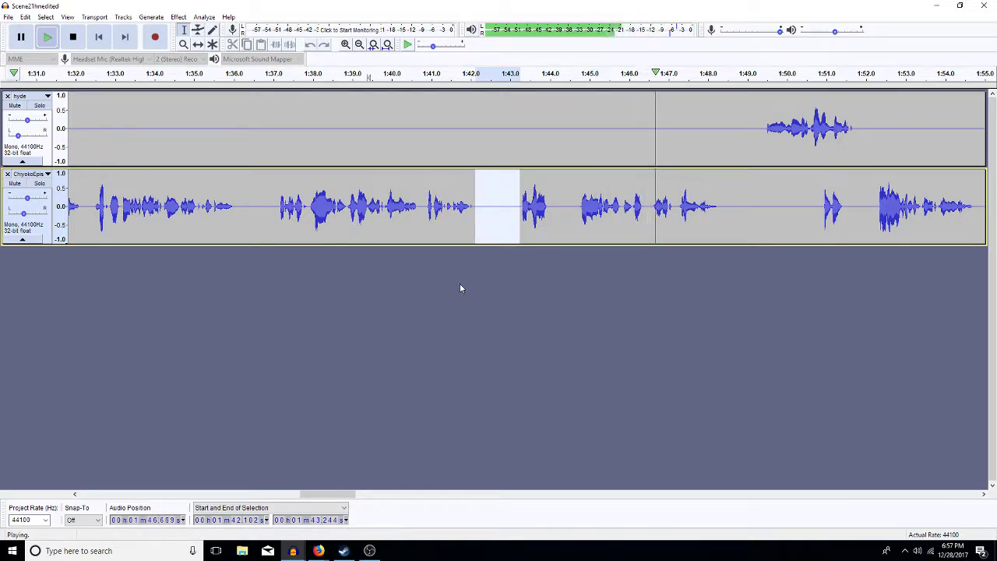
key("space")
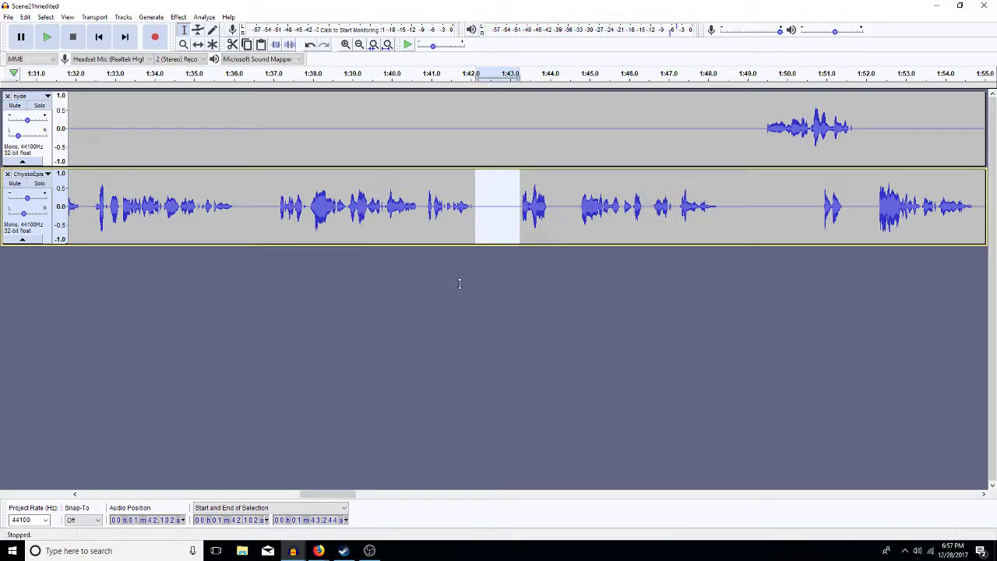
- Delete about 1 s of silence before hyde's line starting at 1:48.47, and play from 1:47.21
left_click_drag(765, 159, 726, 161)
key("Delete")
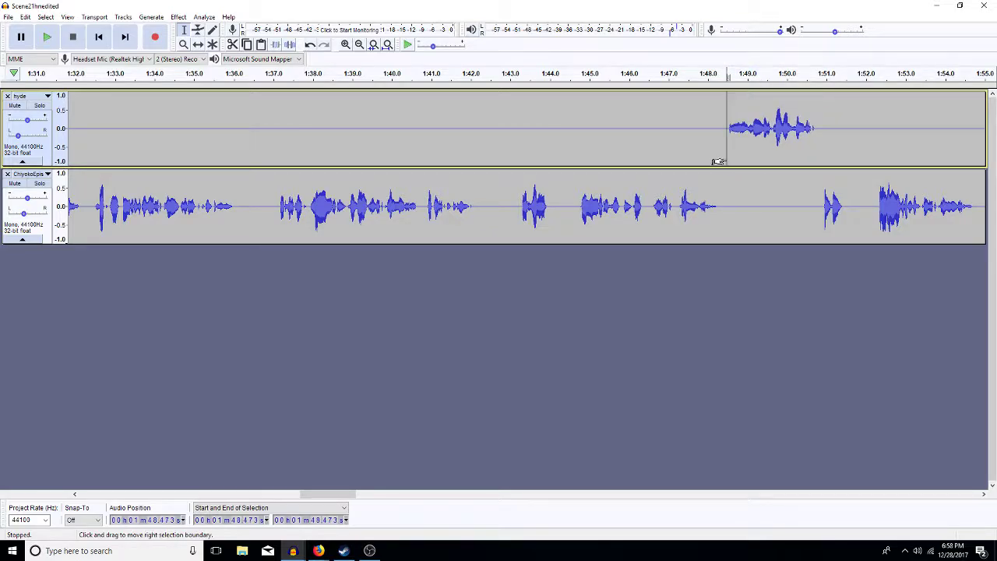
left_click(676, 142)
key("space")
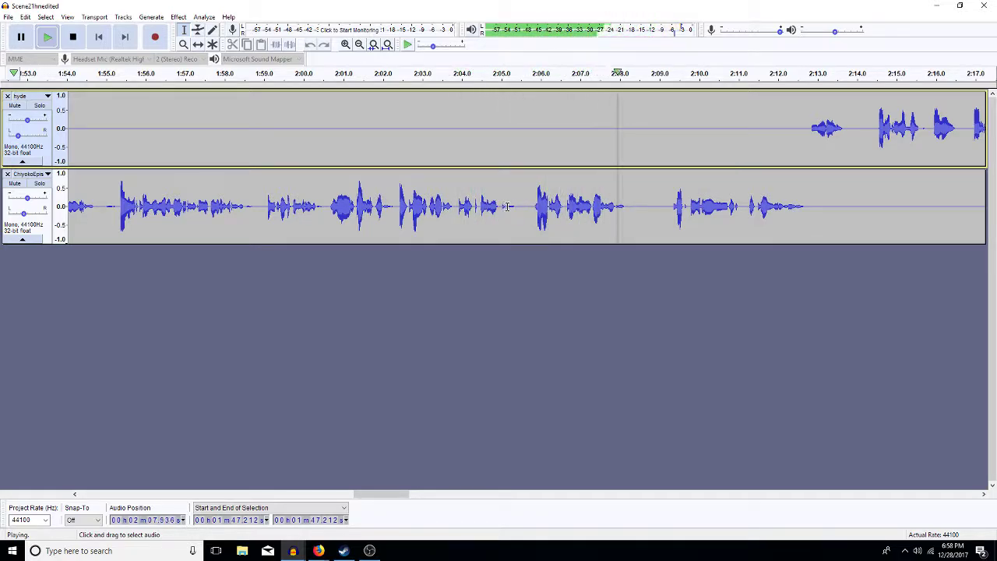
- Silence the ChiyokoEpis noises at about 2:05.17–2:05.43, 2:02.00–2:02.39, 2:00.32–2:00.63 and 1:58.50–1:58.79
key("space")
left_click_drag(517, 219, 510, 219)
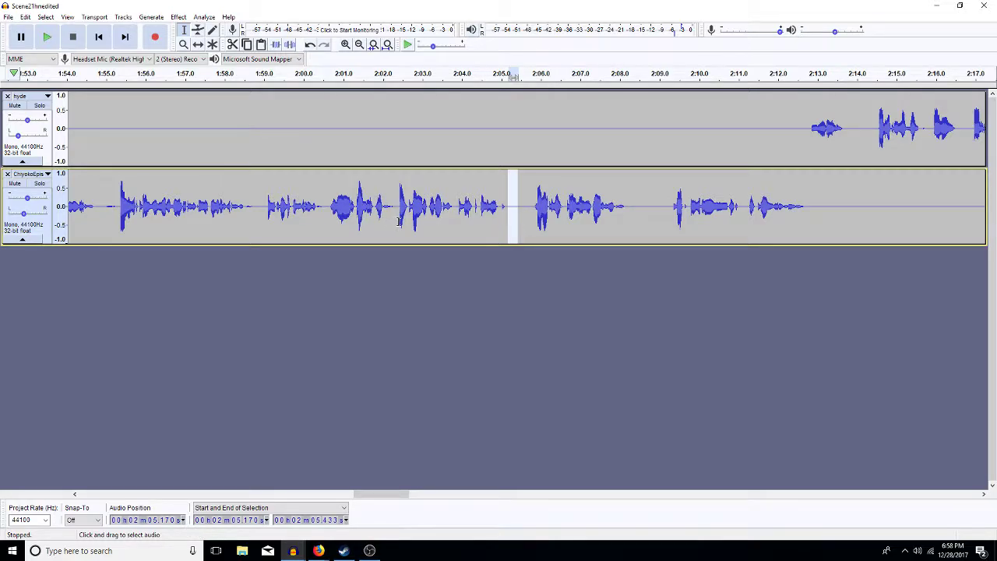
left_click_drag(399, 223, 382, 229)
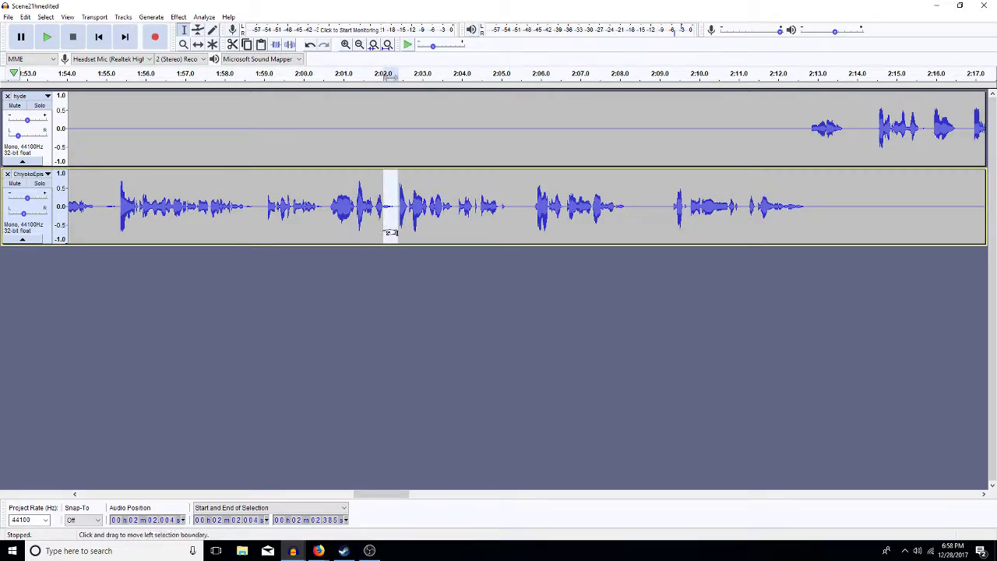
left_click_drag(328, 209, 318, 219)
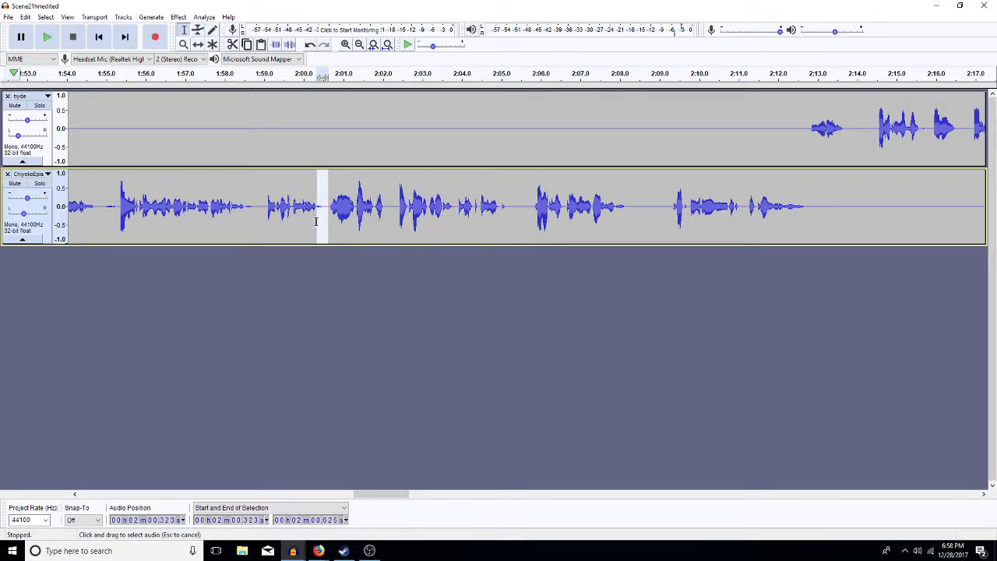
left_click_drag(255, 222, 244, 226)
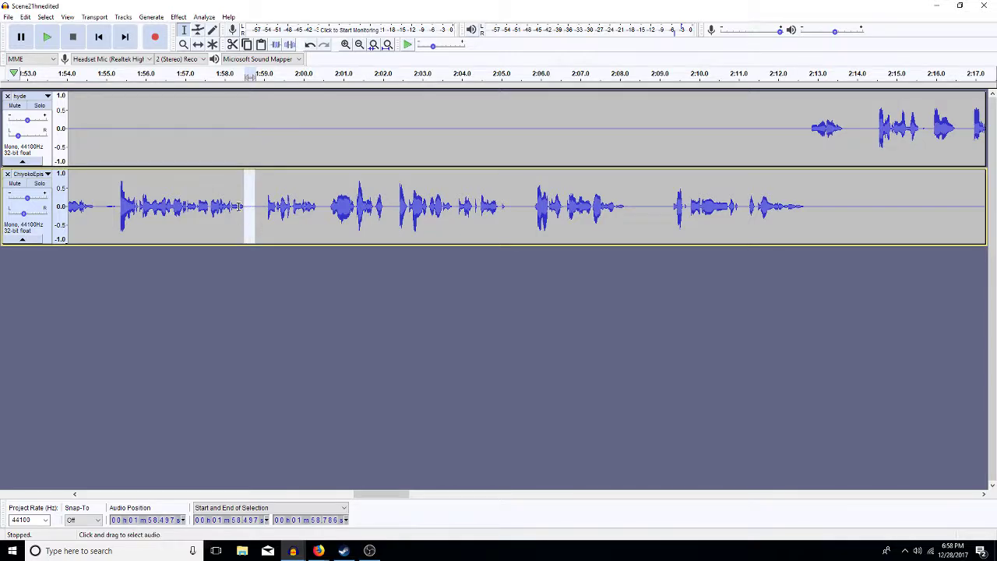
- Play from 1:58.19, select the ChiyokoEpis pauses at about 1:58.60–1:59.00 and 2:00.38–2:00.68, and replay from 2:00.52
left_click(232, 207)
key("space")
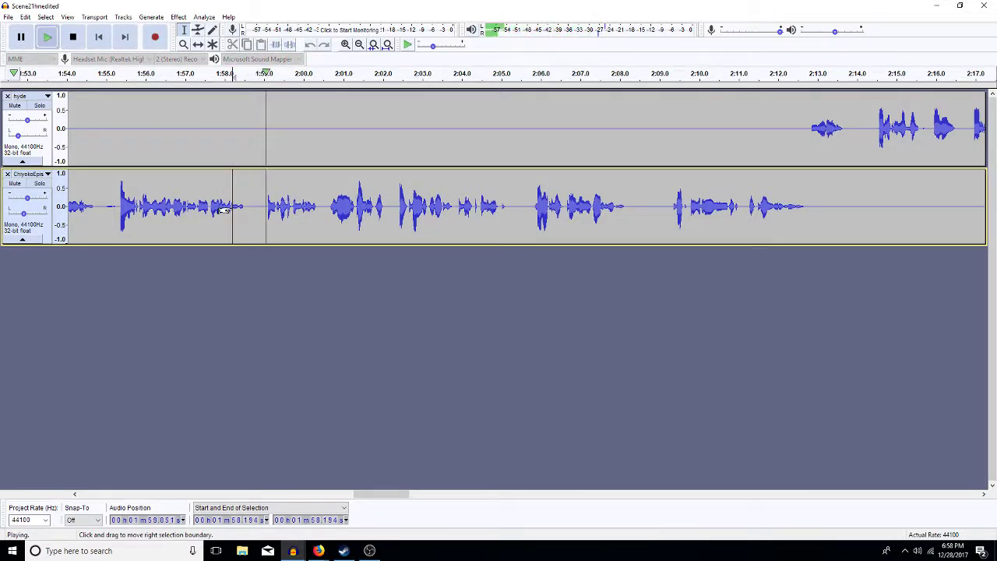
left_click_drag(249, 210, 263, 216)
key("space")
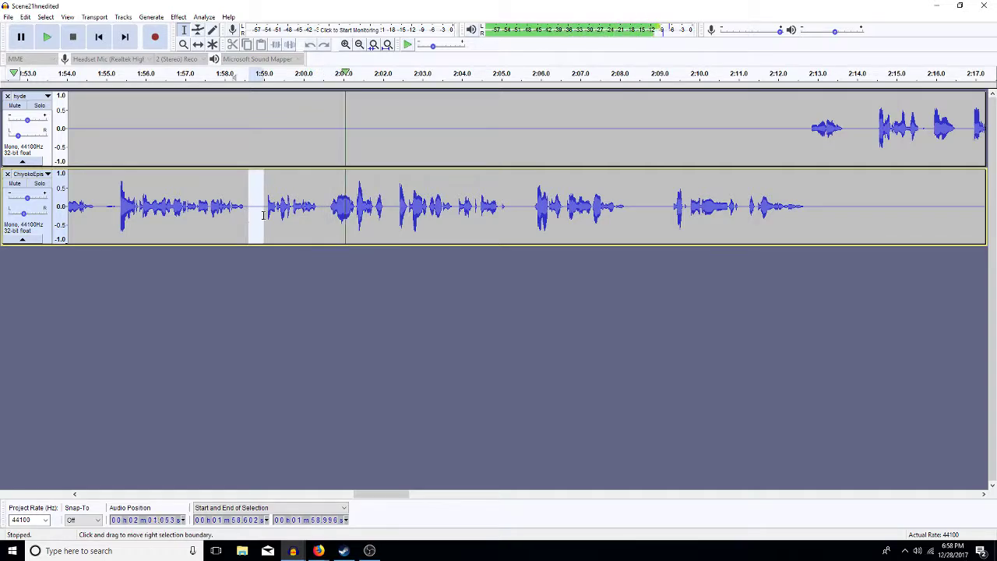
left_click_drag(318, 202, 327, 205)
key("space")
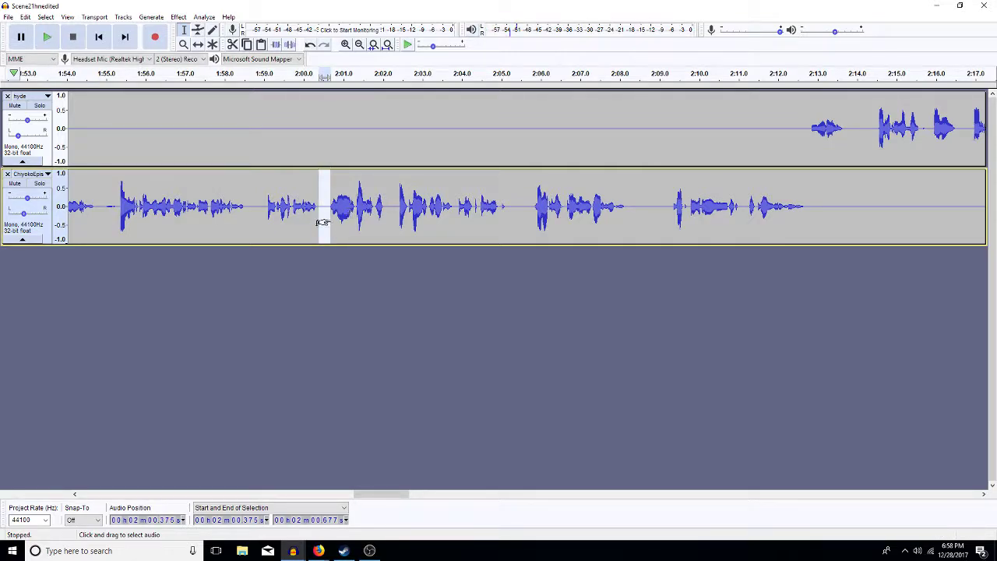
left_click(325, 210)
key("space")
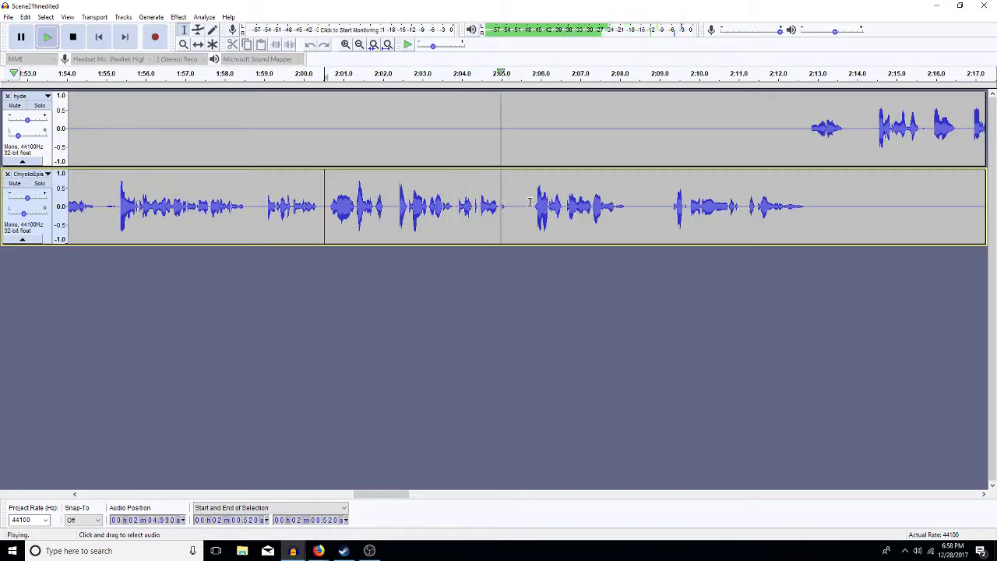
key("space")
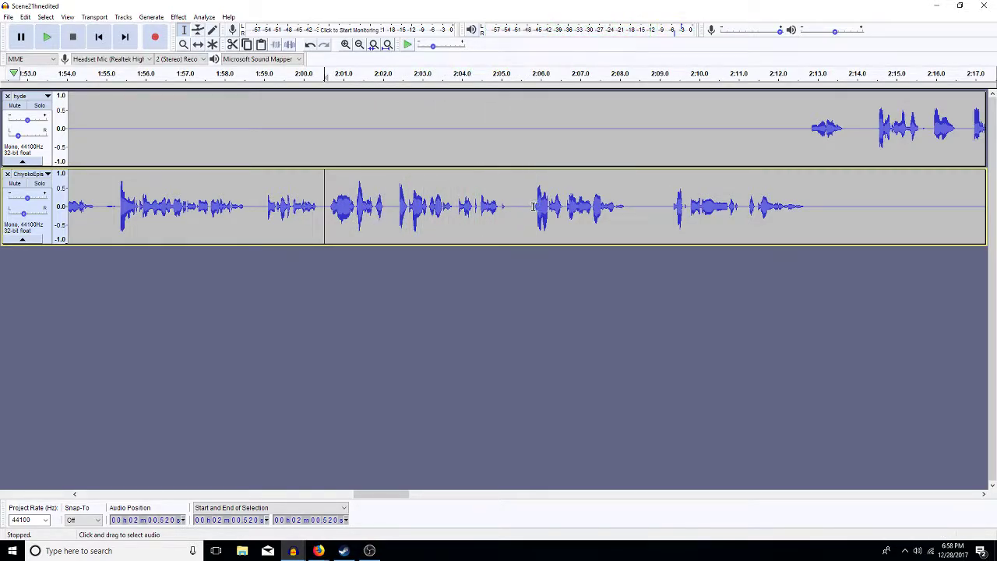
- Select the ChiyokoEpis pause at about 2:05.11–2:05.81, play from 2:04.59, and delete the silence from about 2:09.07 to 2:09.18
left_click_drag(533, 206, 504, 221)
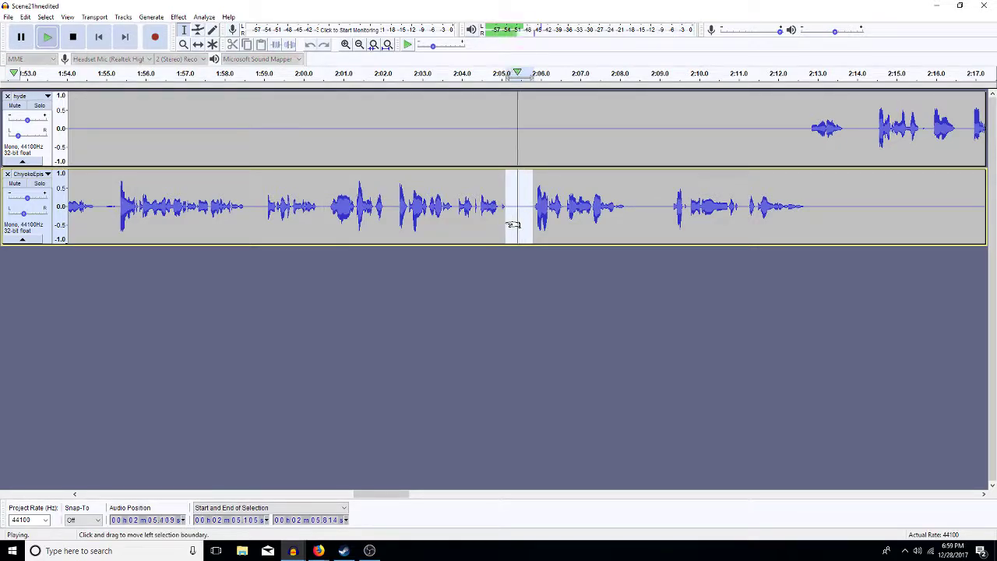
left_click(486, 209)
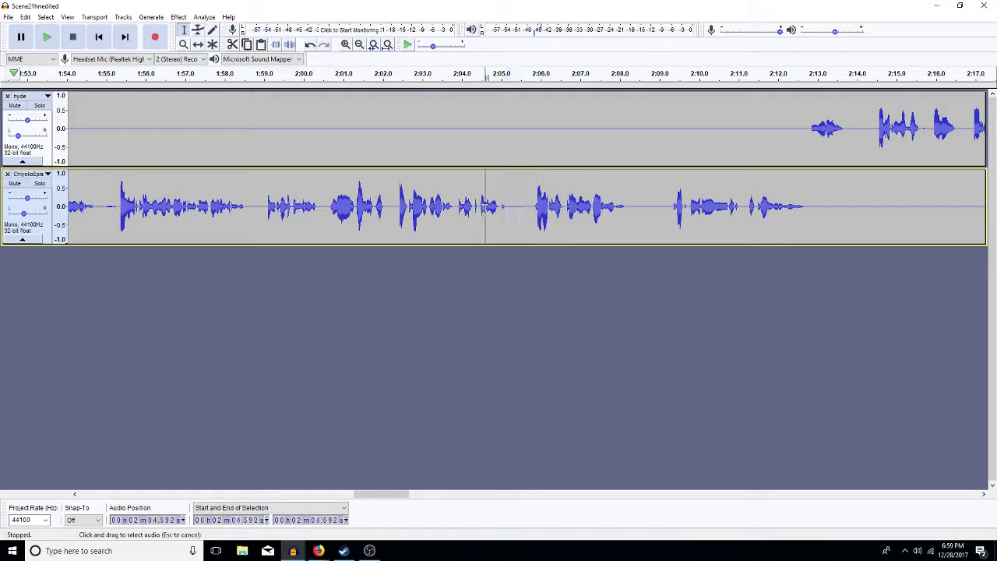
key("space")
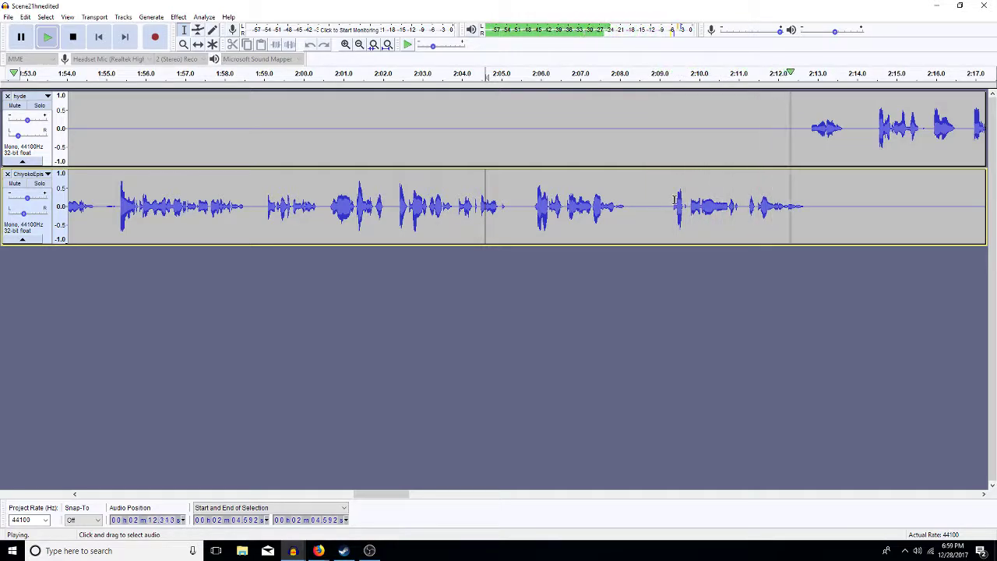
key("space")
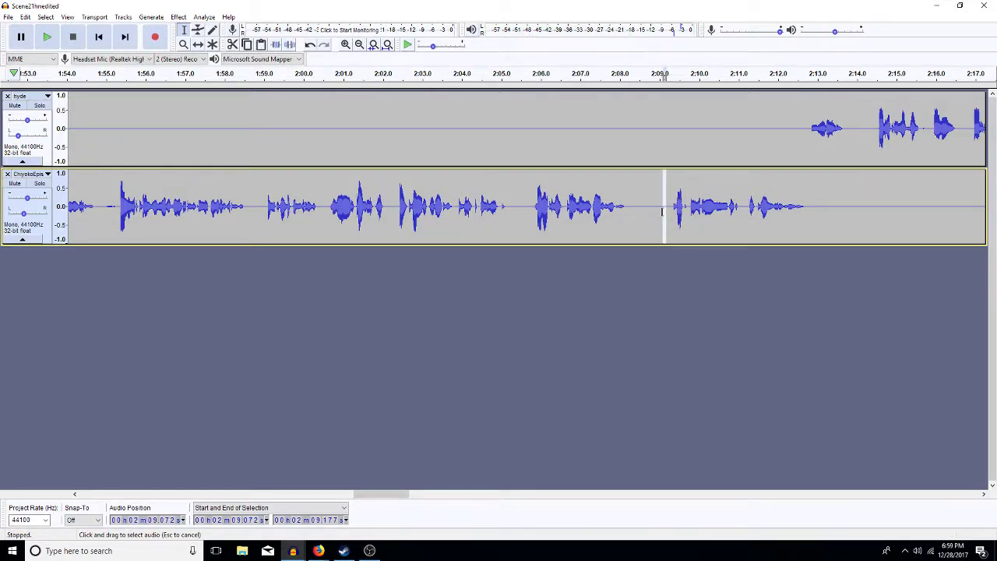
key("Delete")
- Paste silence into hyde at 2:09.47, delete about 2:09.68–2:10.64 of it, and play from 2:09.13
left_click(677, 150)
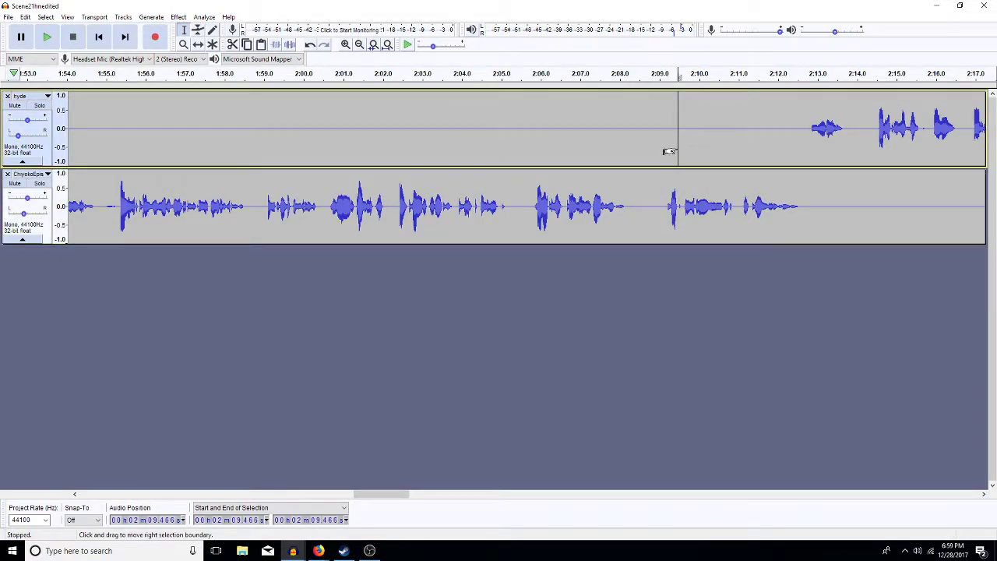
key("ctrl+v")
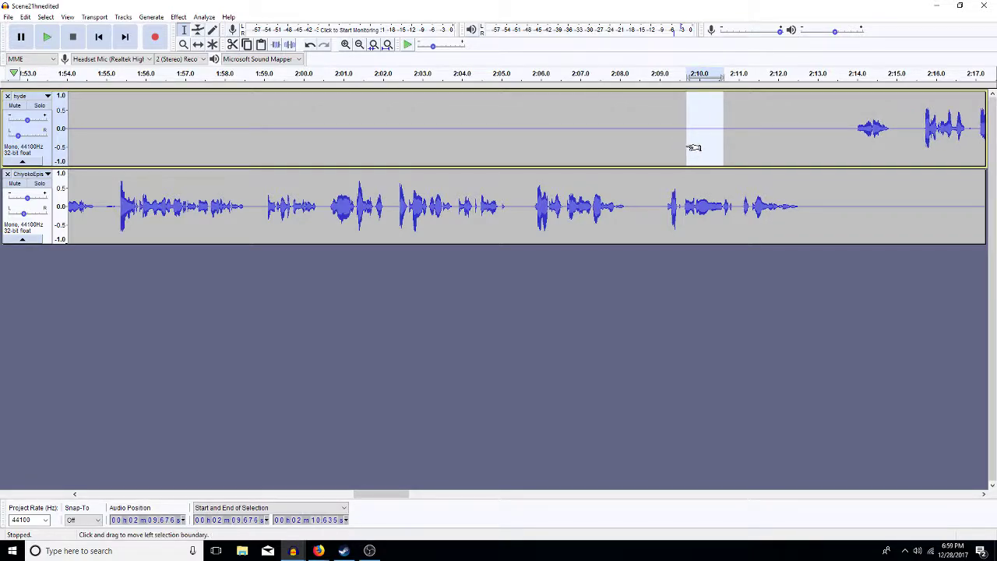
key("Delete")
left_click(664, 148)
key("space")
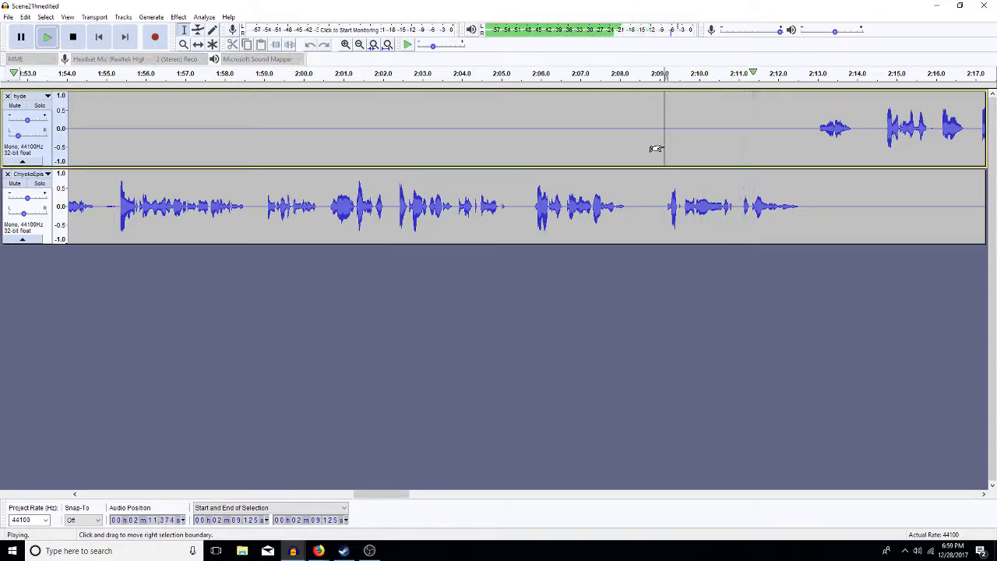
left_click(937, 497)
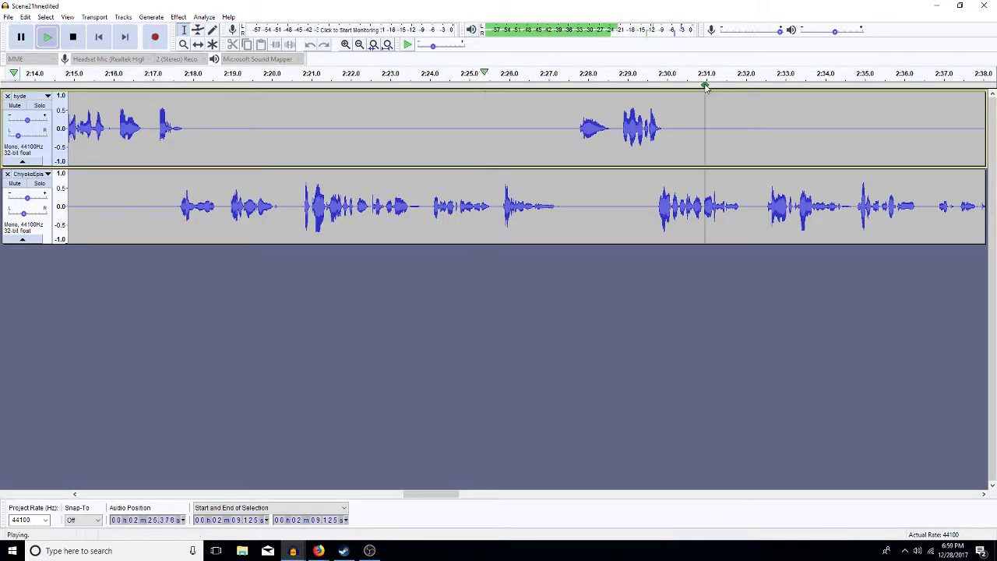
key("space")
- Check the ChiyokoEpis pauses at about 2:25.53–2:25.85 and 2:27.20–2:27.56, and play from 2:25.93
left_click(501, 210)
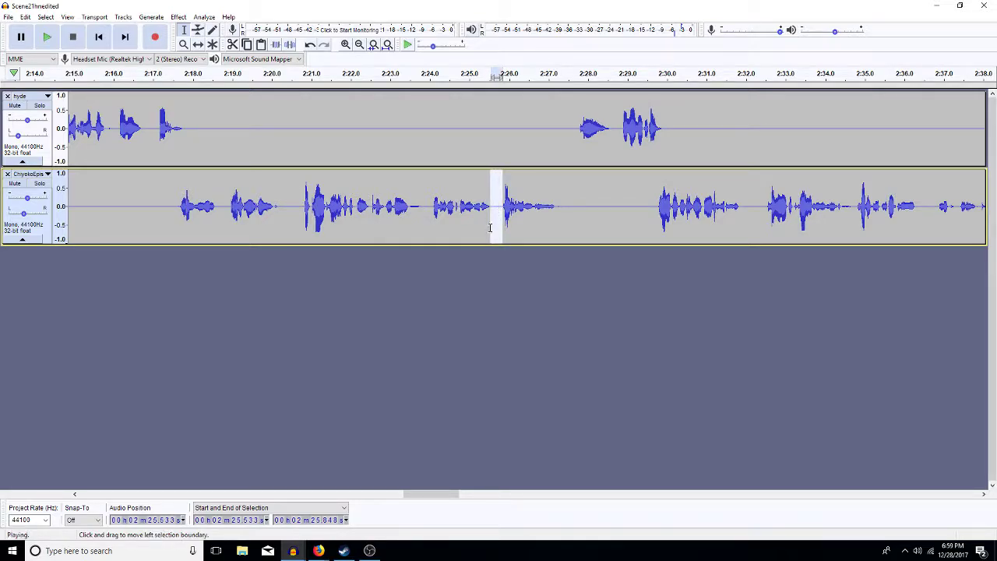
mouse_move(570, 220)
left_mouse_down()
mouse_move(554, 225)
mouse_move(565, 228)
left_mouse_up()
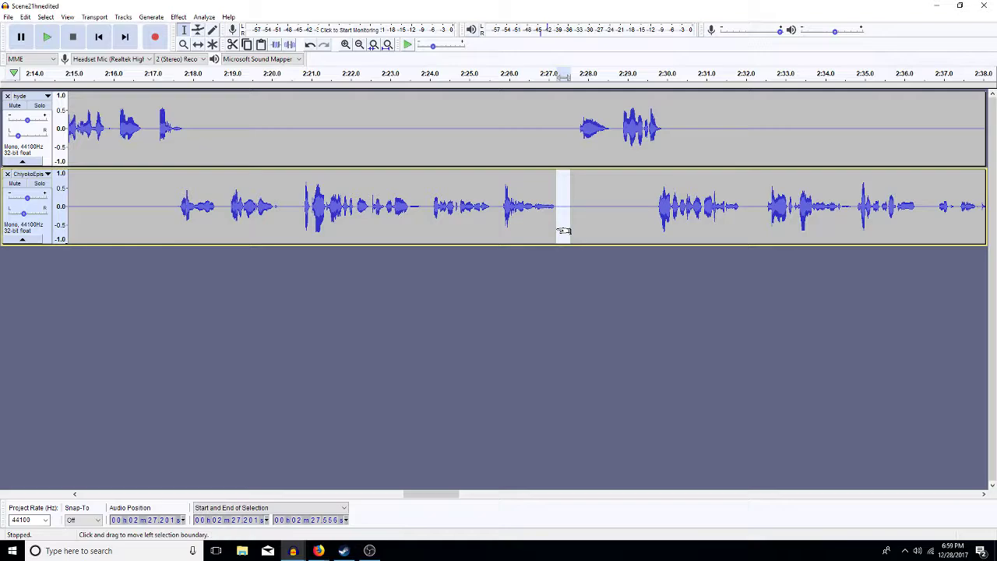
left_click(506, 203)
key("space")
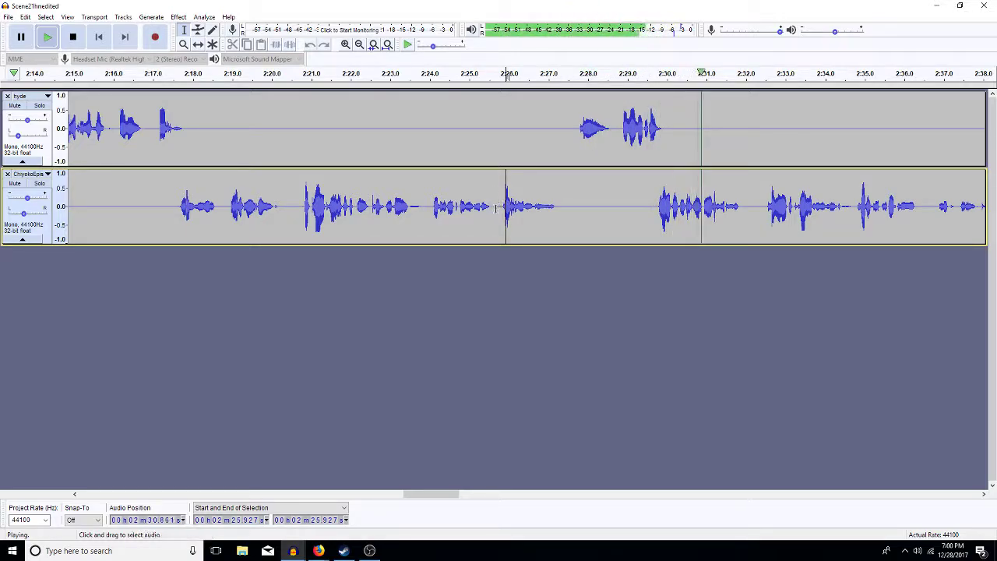
- Insert a short copied silence into ChiyokoEpis at about 2:27.91 and play from 2:27.77
left_click(584, 204)
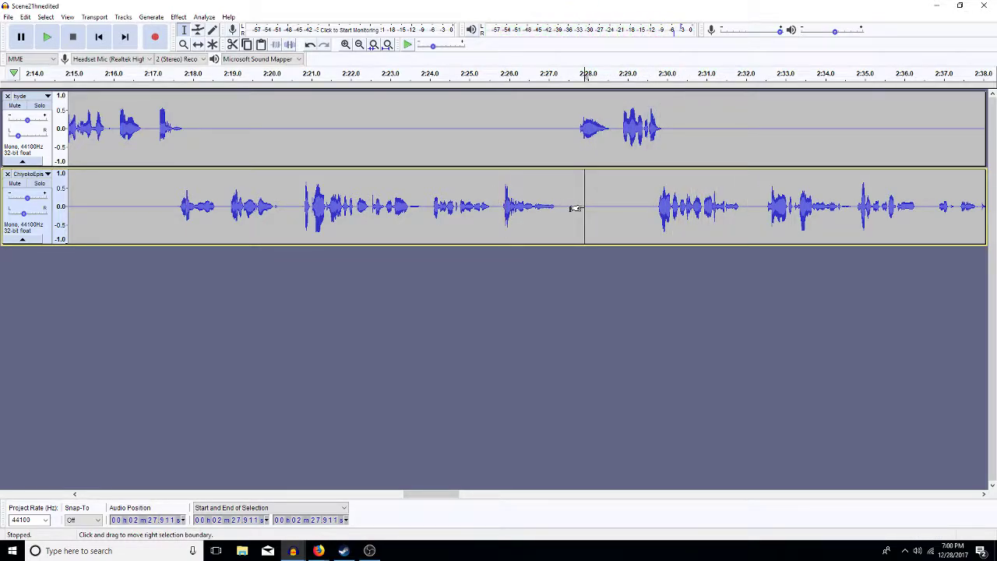
left_click(587, 206, "shift")
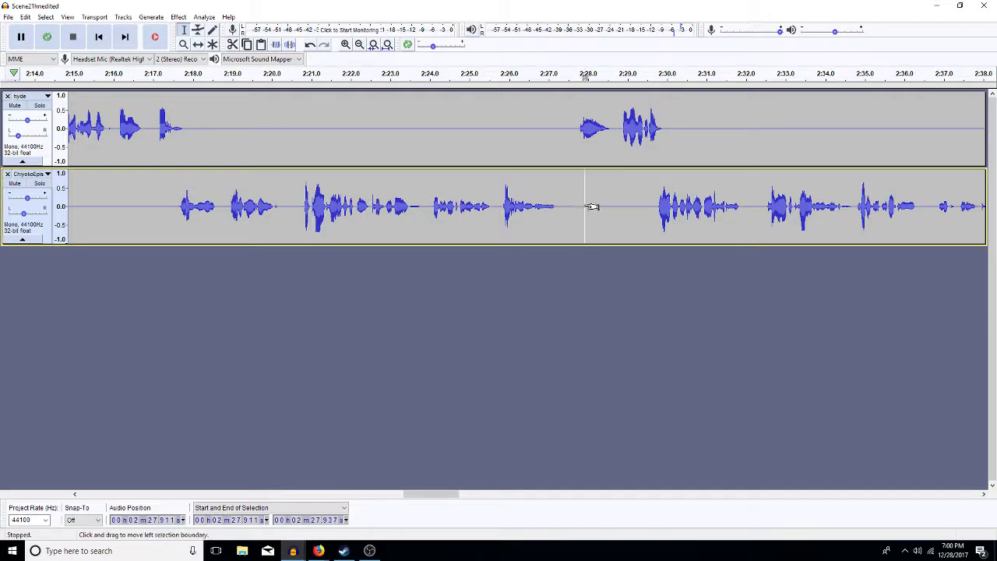
key("ctrl+c")
key("Left")
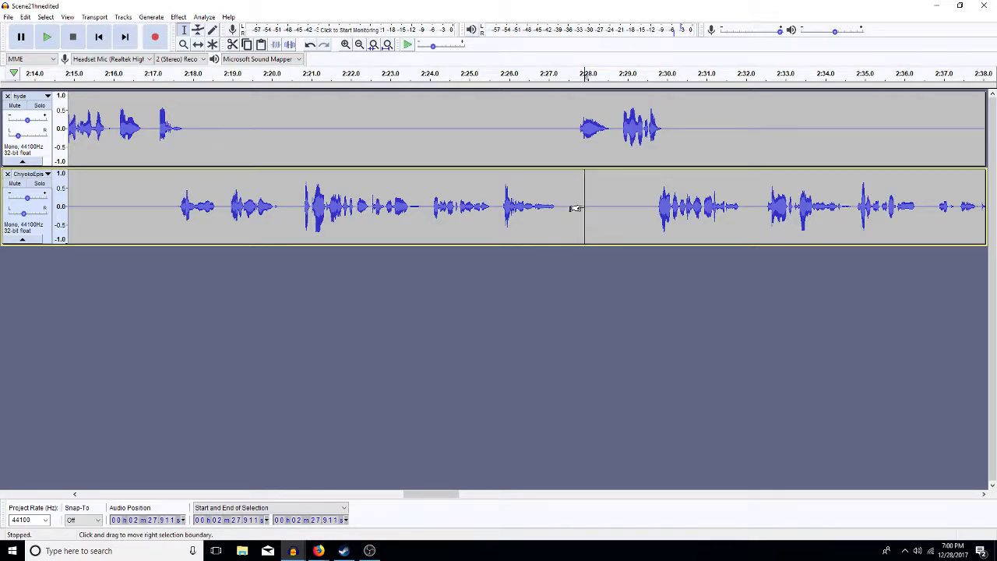
key("ctrl+v")
left_click_drag(579, 214, 571, 226)
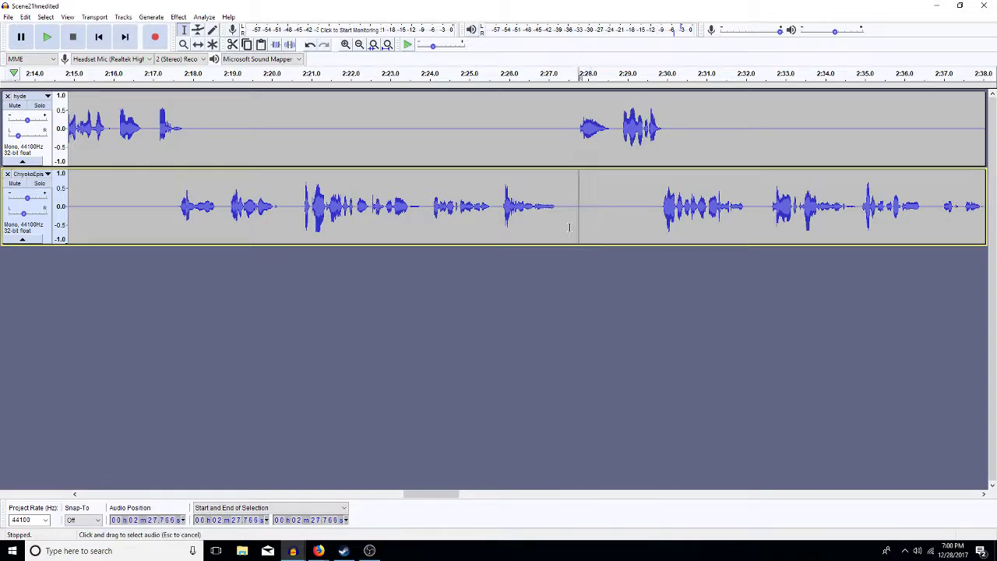
left_click(579, 228)
key("space")
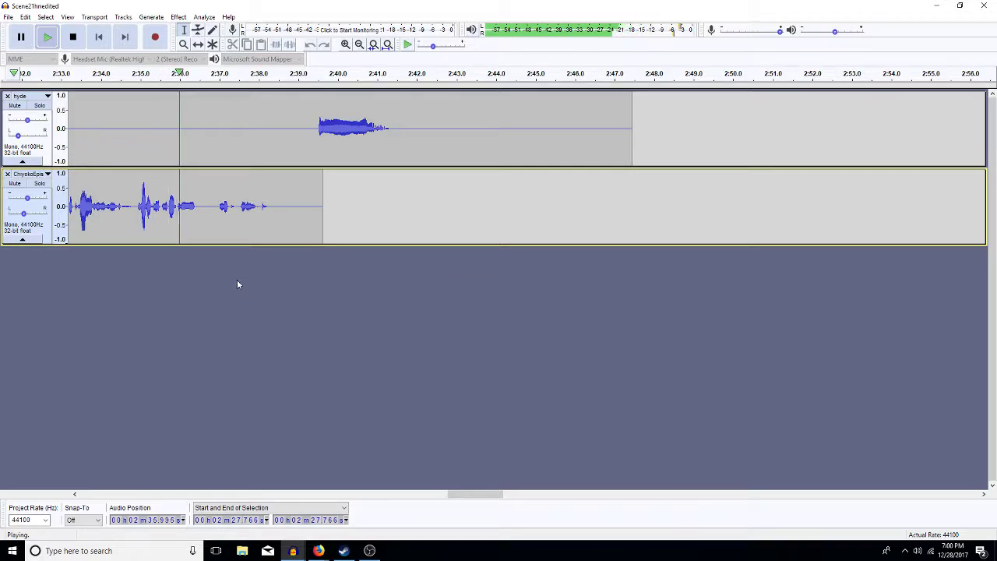
- Select the ChiyokoEpis pause at about 2:34.60–2:34.90 and listen to hyde's last line from 2:39.09
left_click(135, 215)
left_click_drag(133, 215, 125, 215)
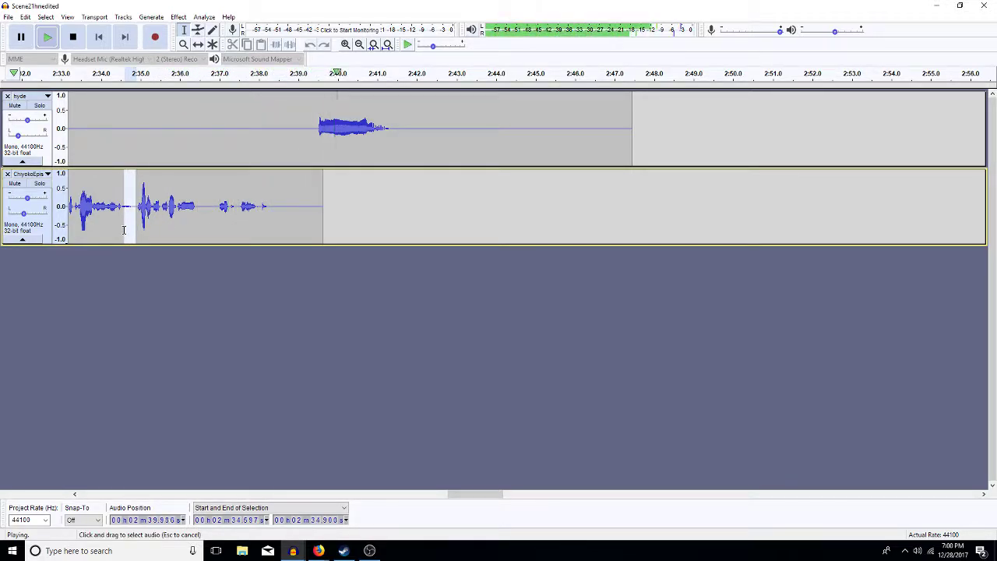
left_click(303, 139)
key("space")
key("space")
key("space")
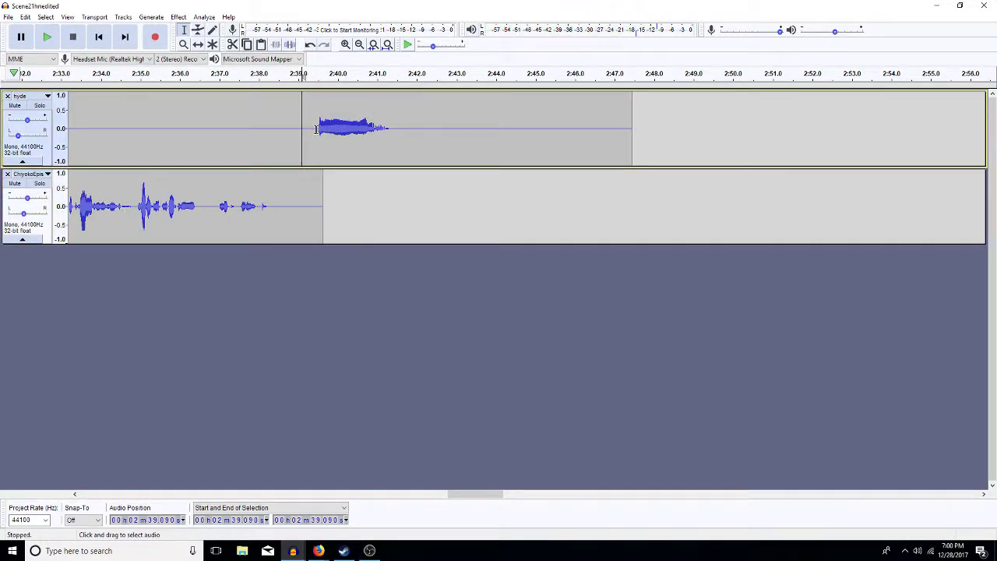
- Delete about 0.35 s of silence before hyde's last line and play it repeatedly from 2:38.62
left_click_drag(270, 142, 288, 131)
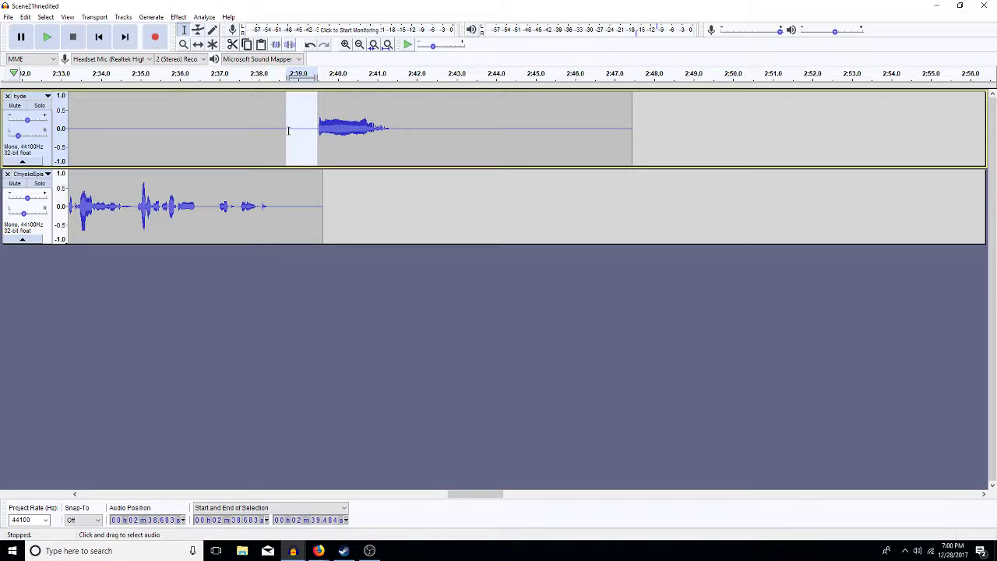
key("space")
left_click_drag(297, 145, 283, 148)
key("Delete")
key("space")
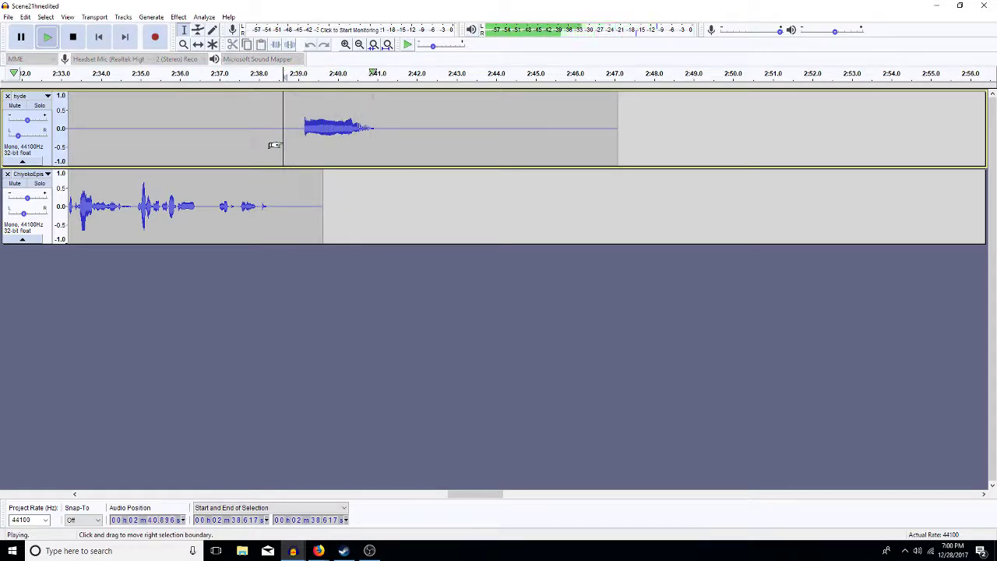
key("space")
key("space")
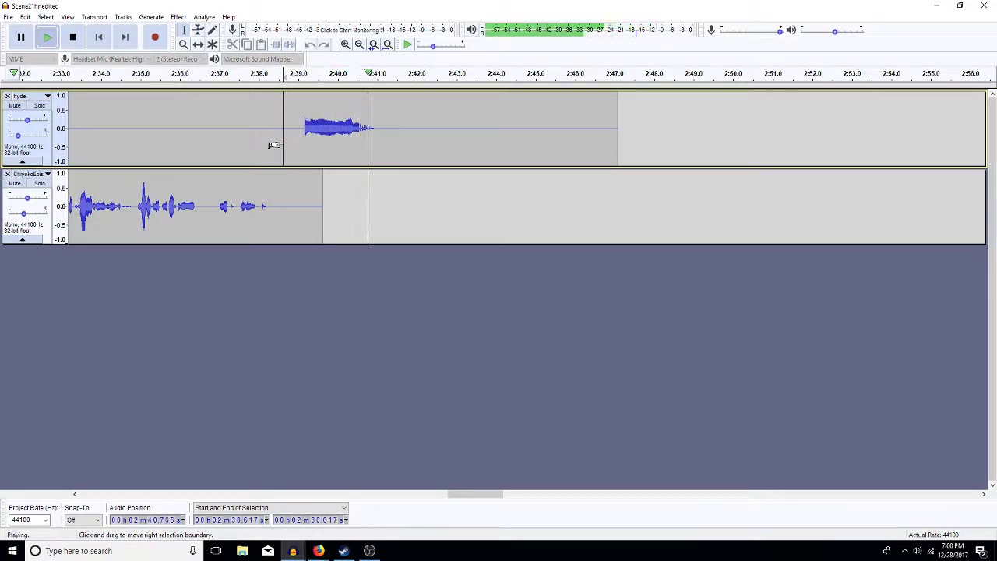
key("space")
key("space")
key("space")
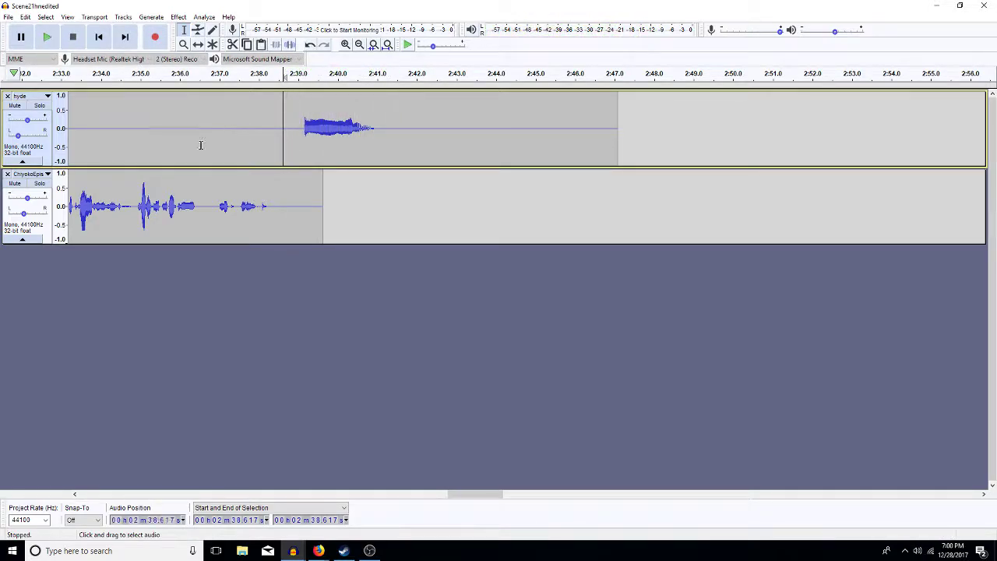
- Silence the ChiyokoEpis noise from about 2:34.51 to 2:34.90 and fit both whole tracks in view
left_click_drag(136, 205, 122, 222)
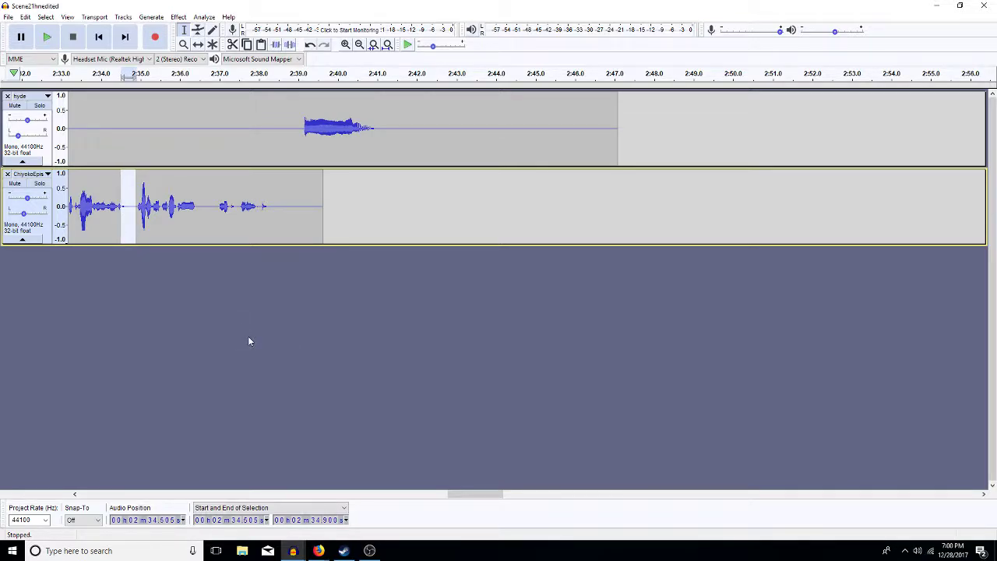
key("space")
double_click(393, 113)
key("ctrl+f")
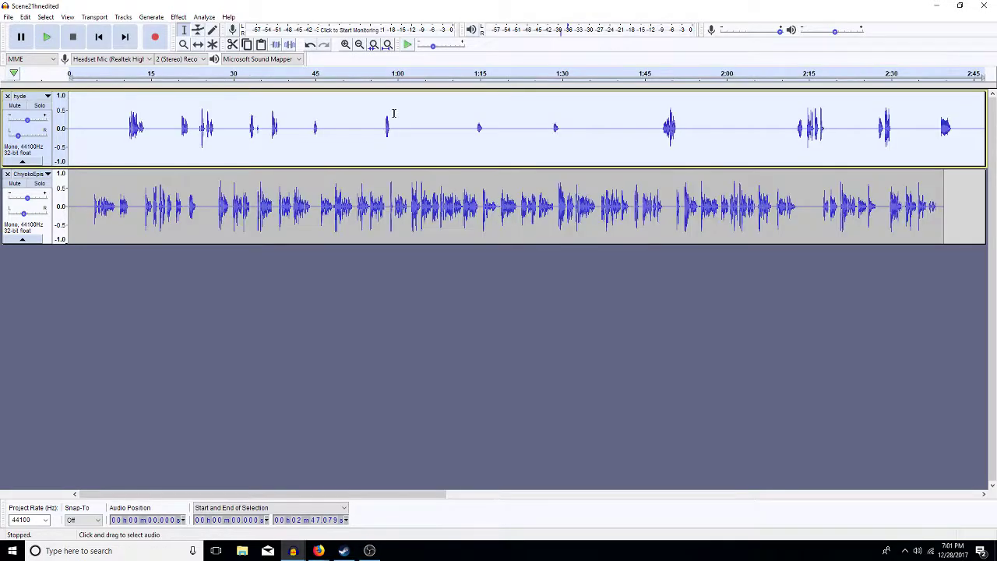
left_click(433, 208)
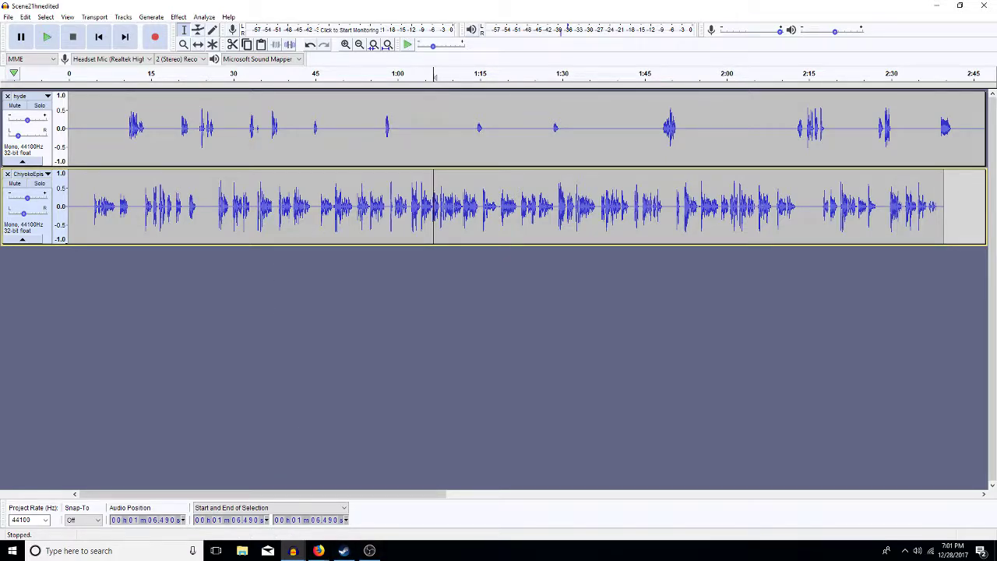
mouse_move(297, 555)
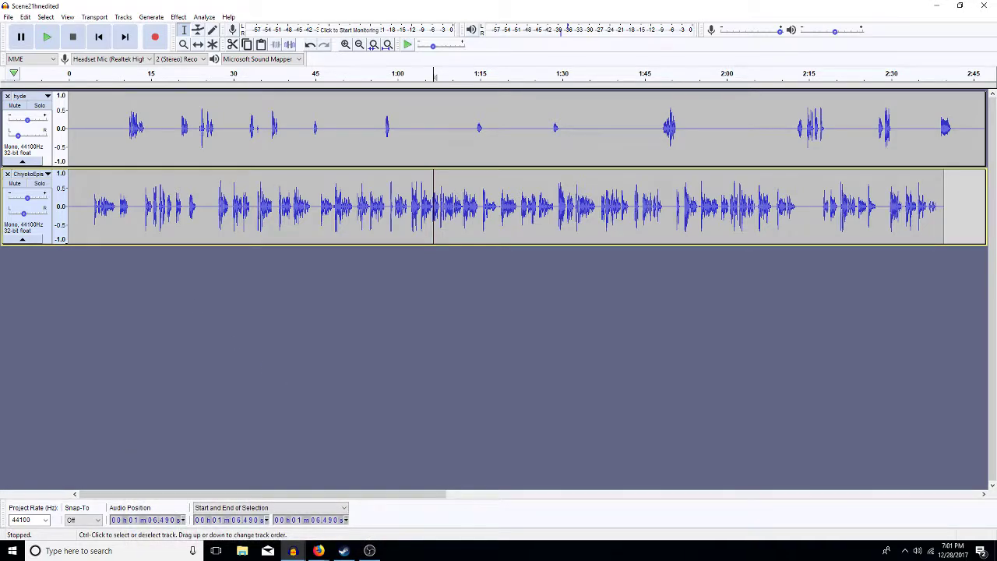
- Copy the 107555_Roll background track from the recent project Scene17hnedited, close that project, and paste it as a new track in Scene21hnedited
left_click(8, 17)
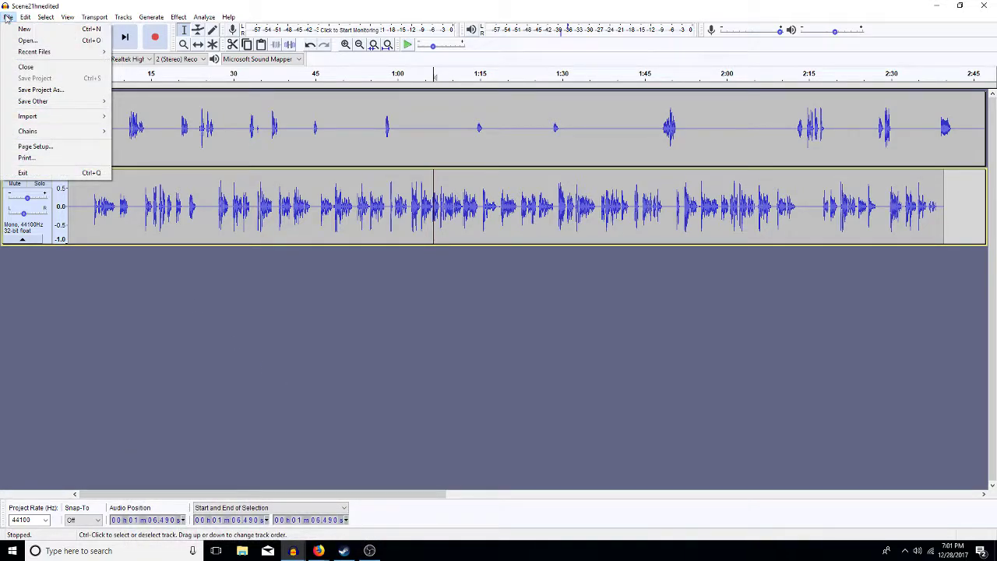
mouse_move(58, 51)
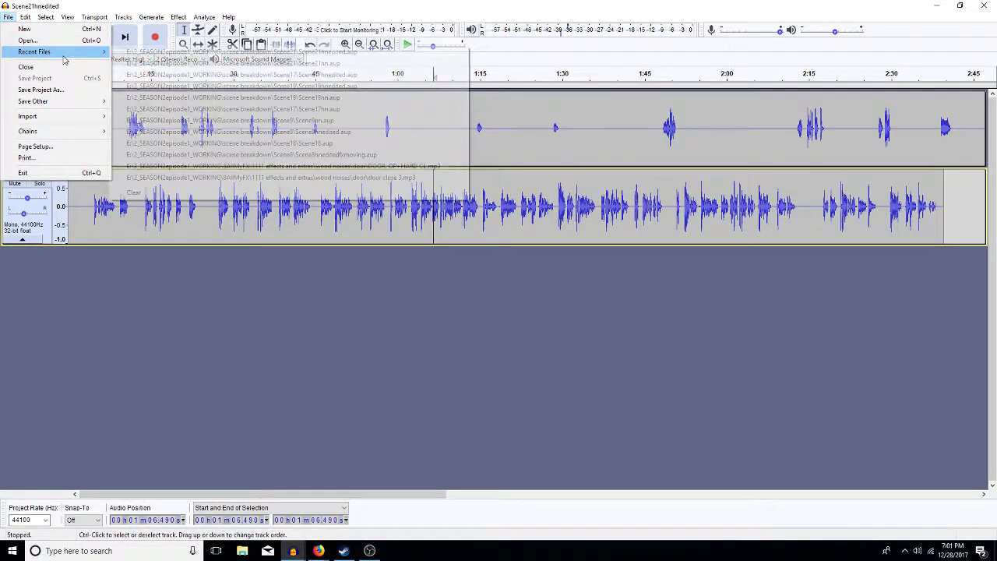
left_click(296, 75)
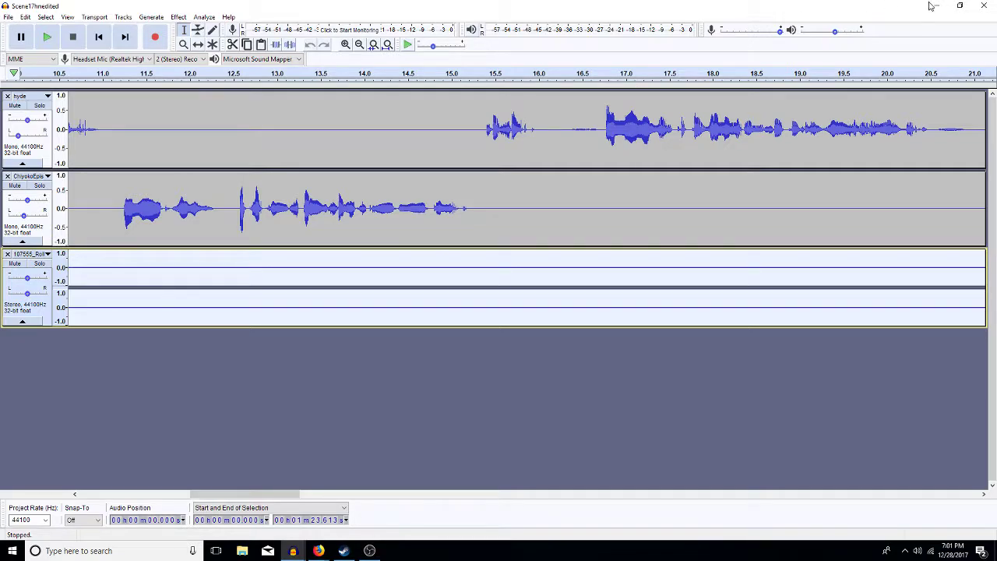
left_click(983, 5)
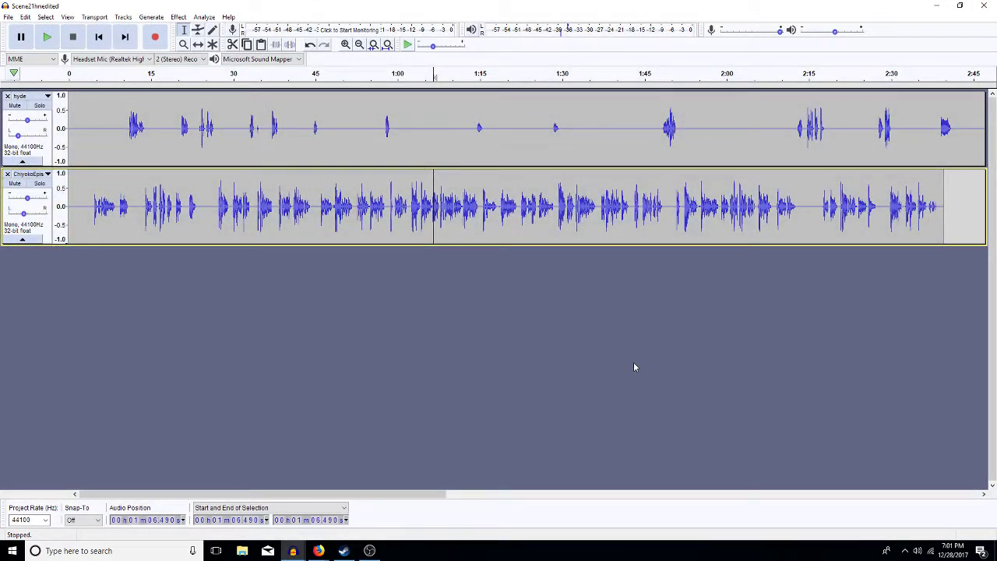
key("ctrl+v")
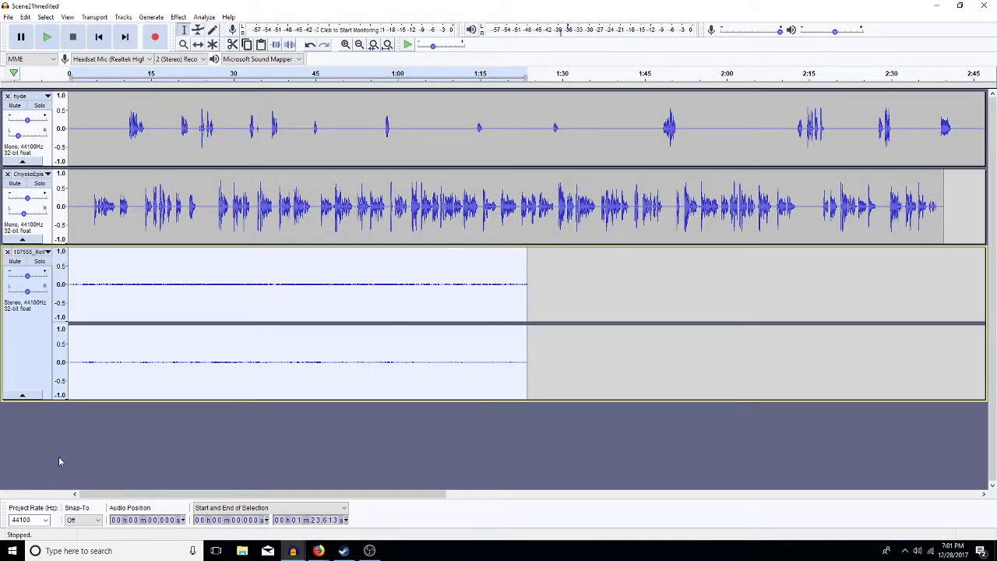
- Lengthen the 107555_Roll track by copying its section from about 9.09 s to 1:07.72 and inserting it twice at 1:07.72
left_click_drag(120, 295, 404, 310)
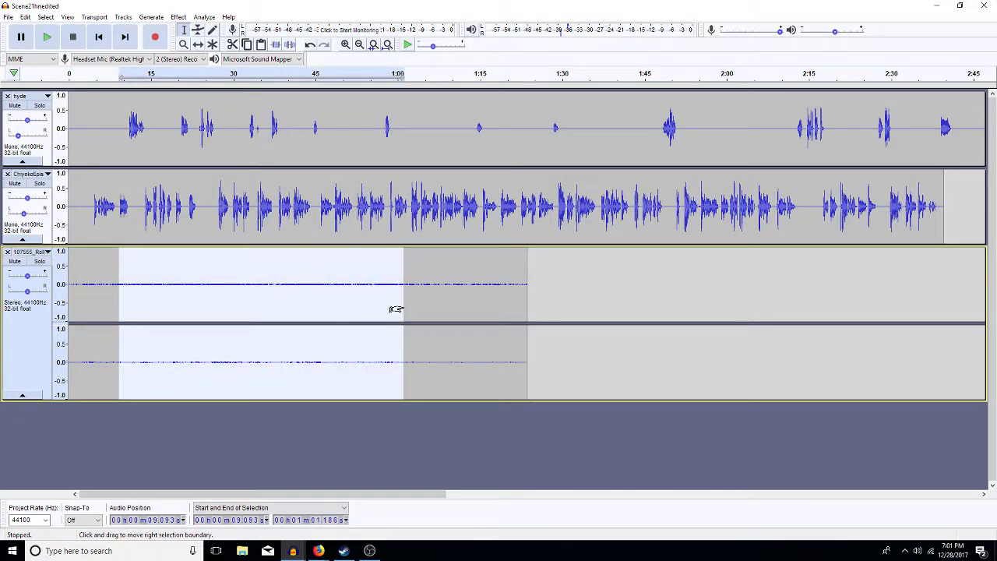
left_click_drag(396, 308, 431, 307)
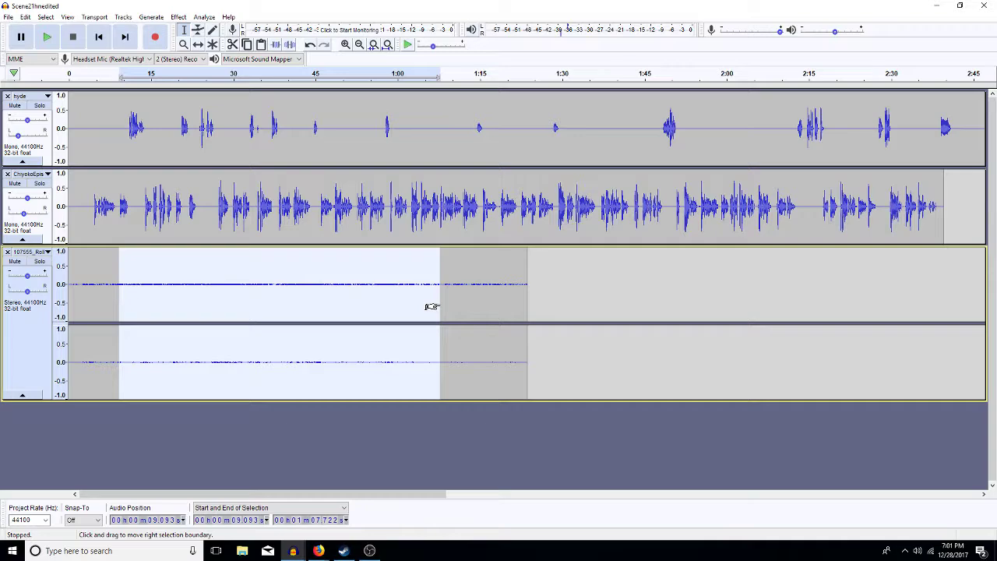
key("Right")
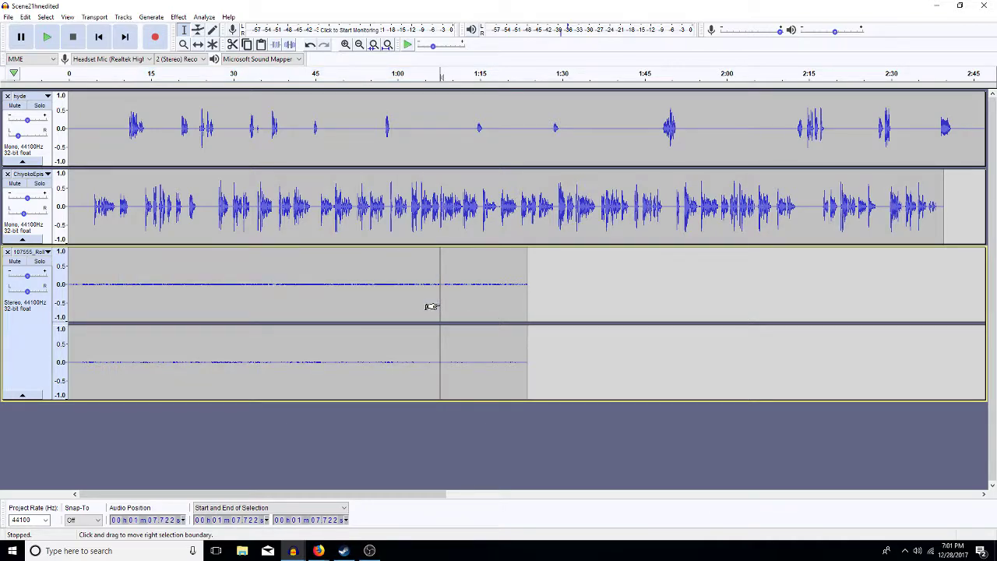
key("ctrl+v")
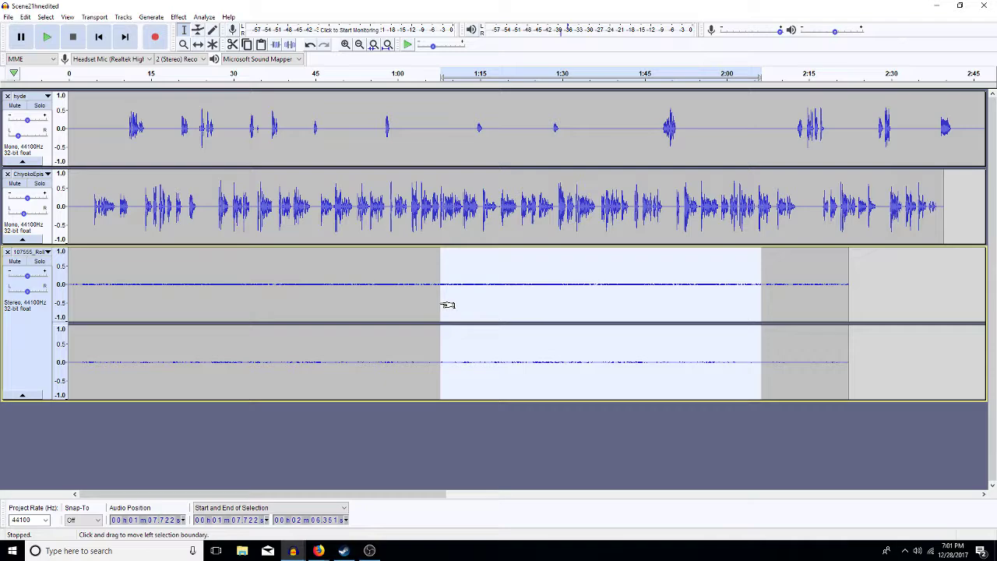
key("Left")
key("ctrl+v")
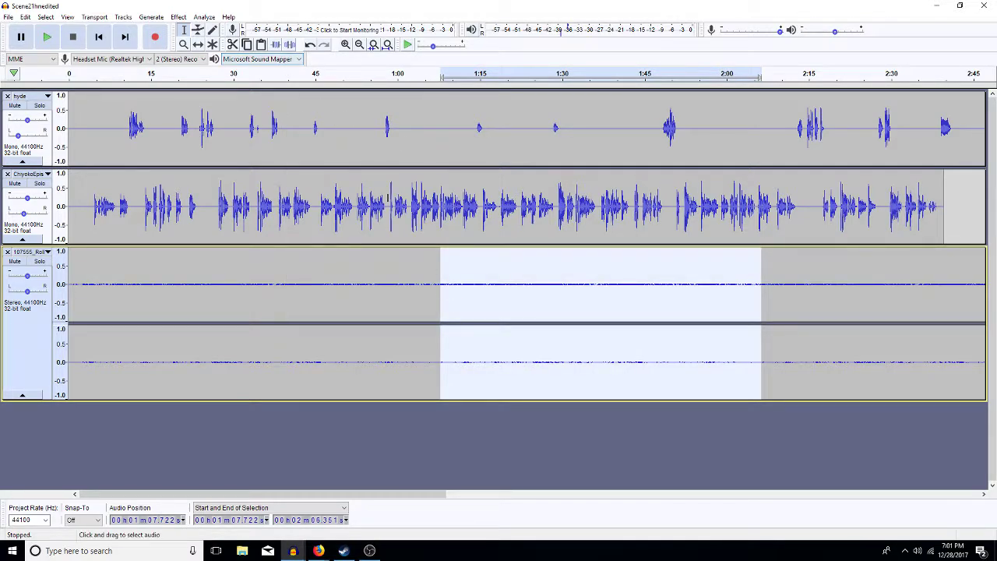
- Play the scene from about 1:05.64 to check how the background sound joins and sits under the dialogue
left_click(428, 283)
key("space")
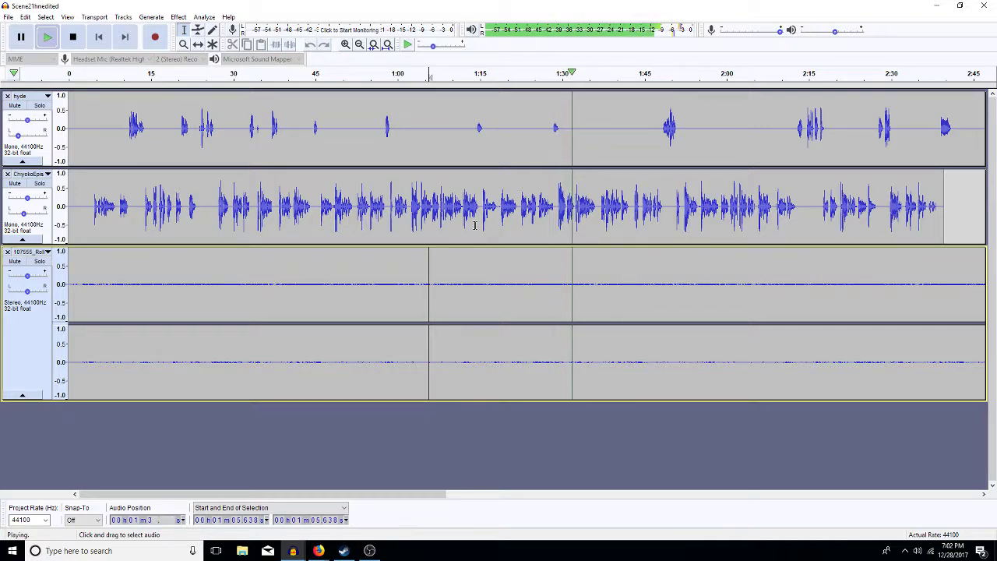
key("space")
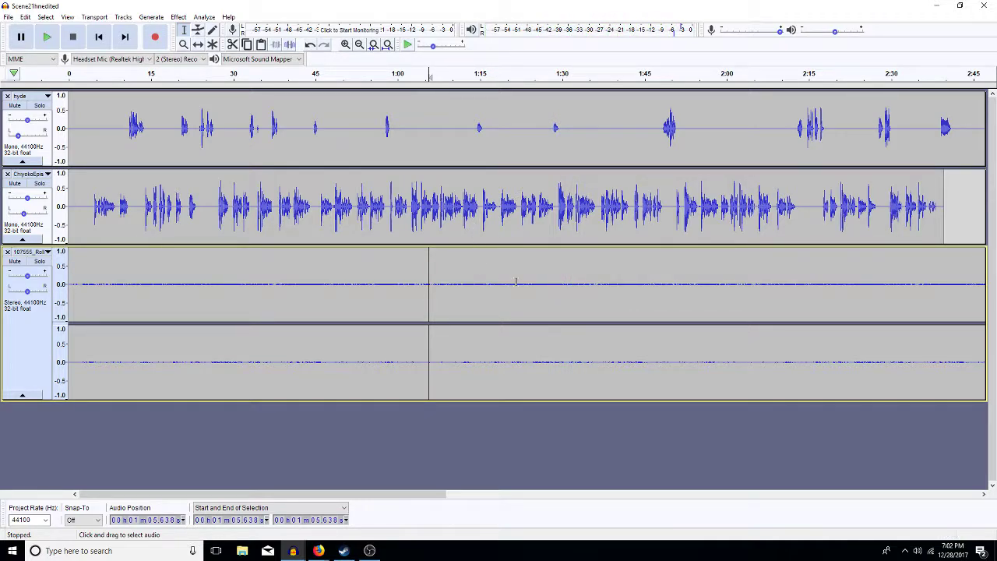
- Delete hyde's leftover clip starting at about 3:37 and fit the remaining tracks in view
left_click(840, 494)
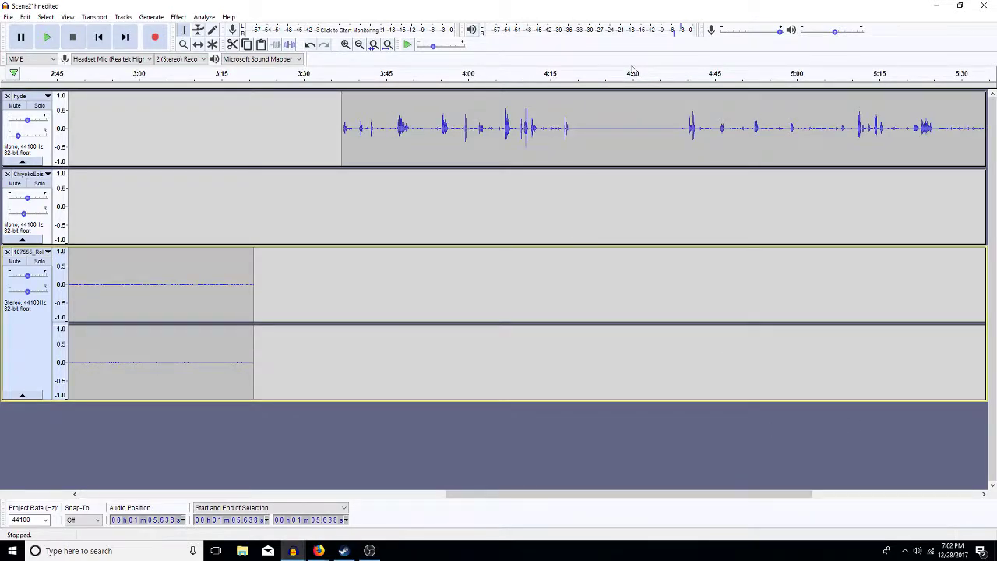
double_click(664, 115)
key("Delete")
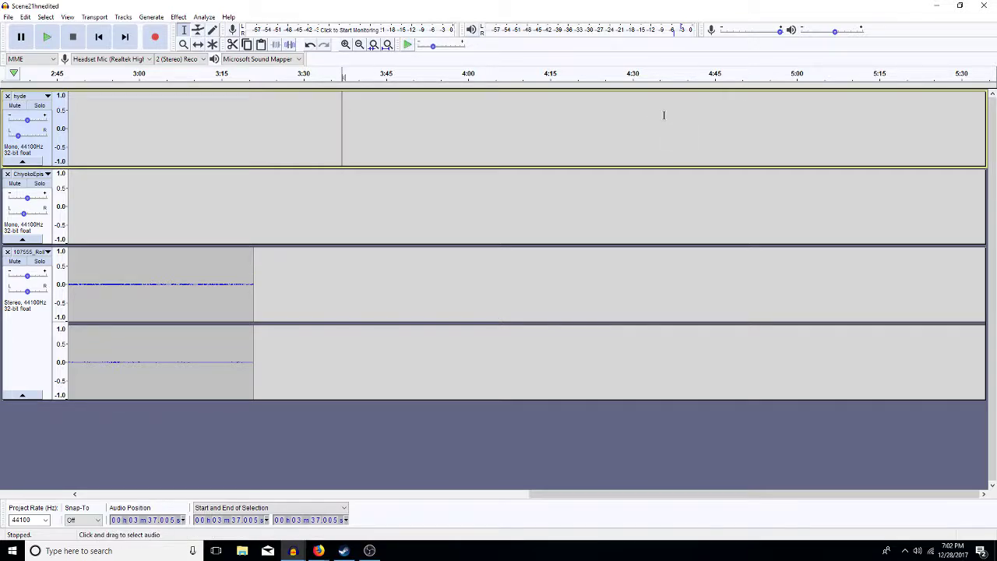
key("ctrl+f")
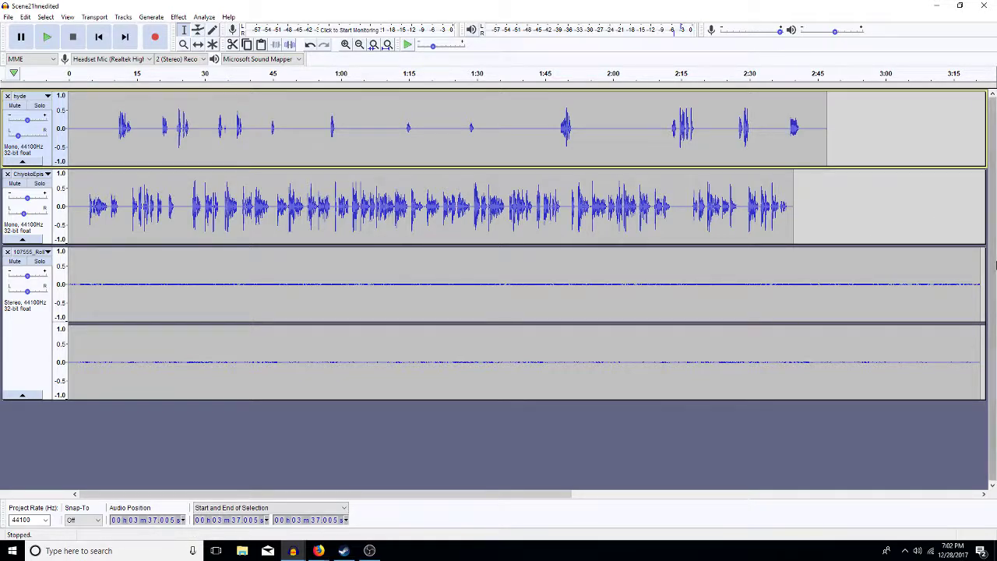
- Trim the end of the 107555_Roll background track from about 2:53.86 onward
left_click(886, 257)
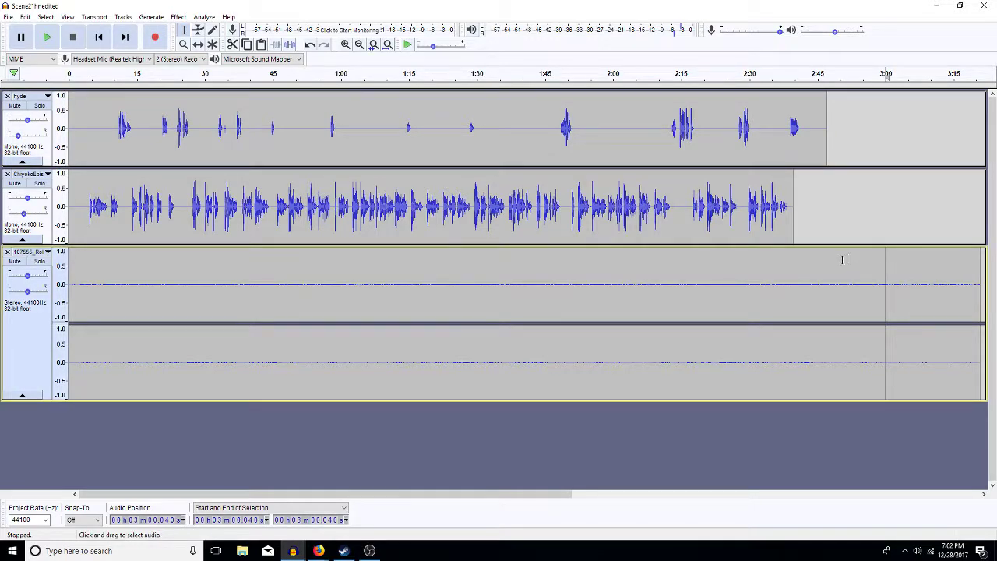
left_click_drag(858, 258, 974, 340)
key("Delete")
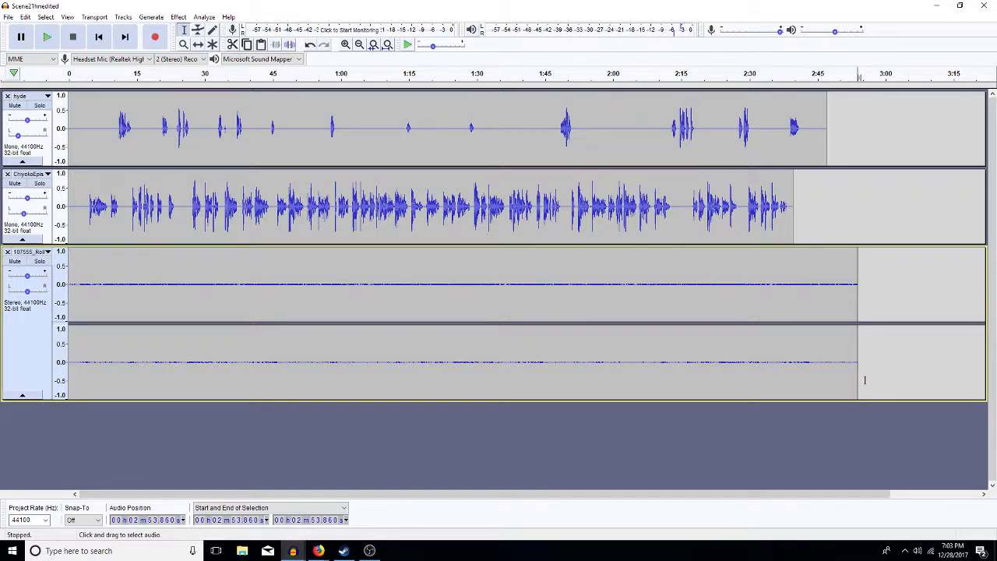
- Close the Scene21hnedited project and save its changes
left_click(860, 207)
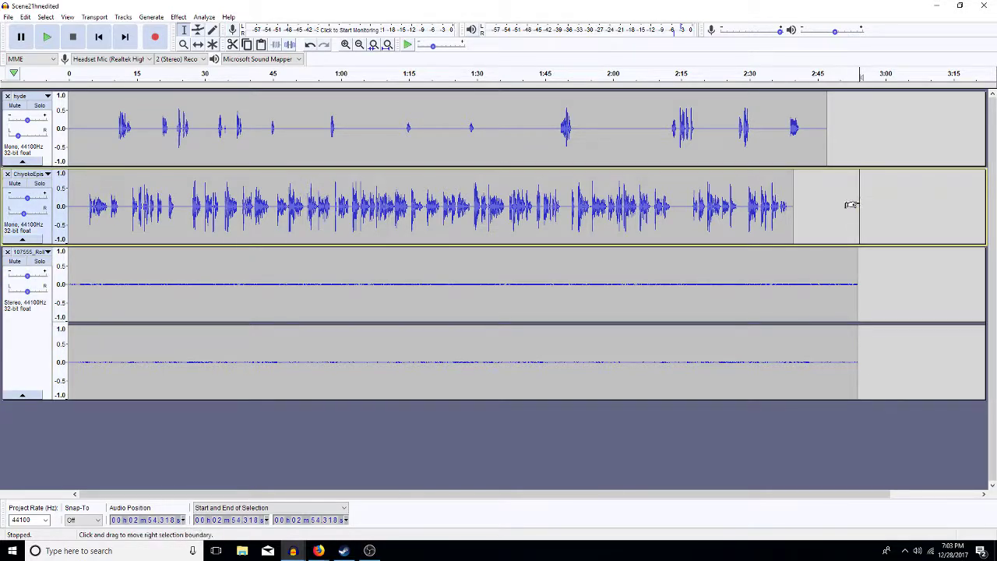
left_click(988, 6)
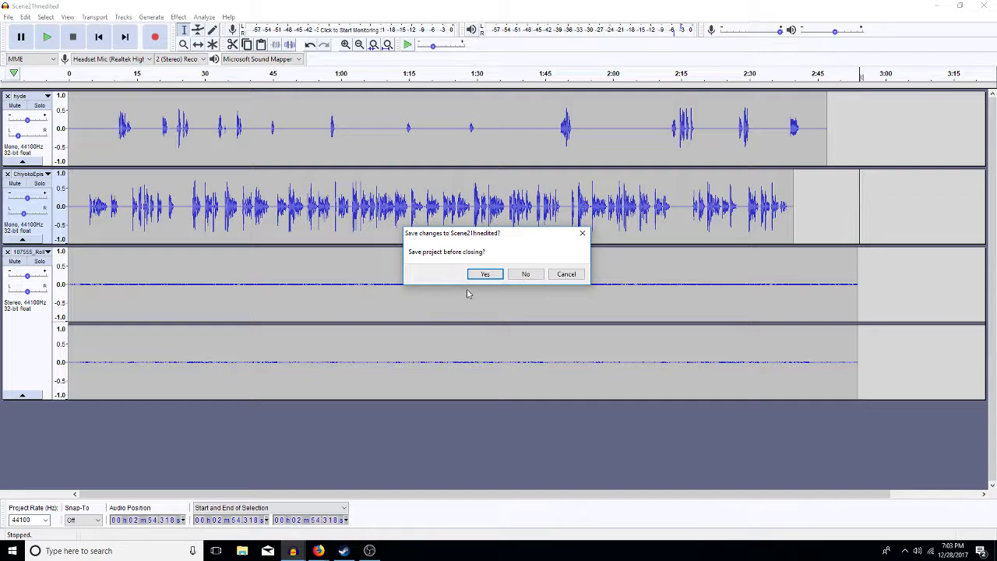
left_click(484, 275)
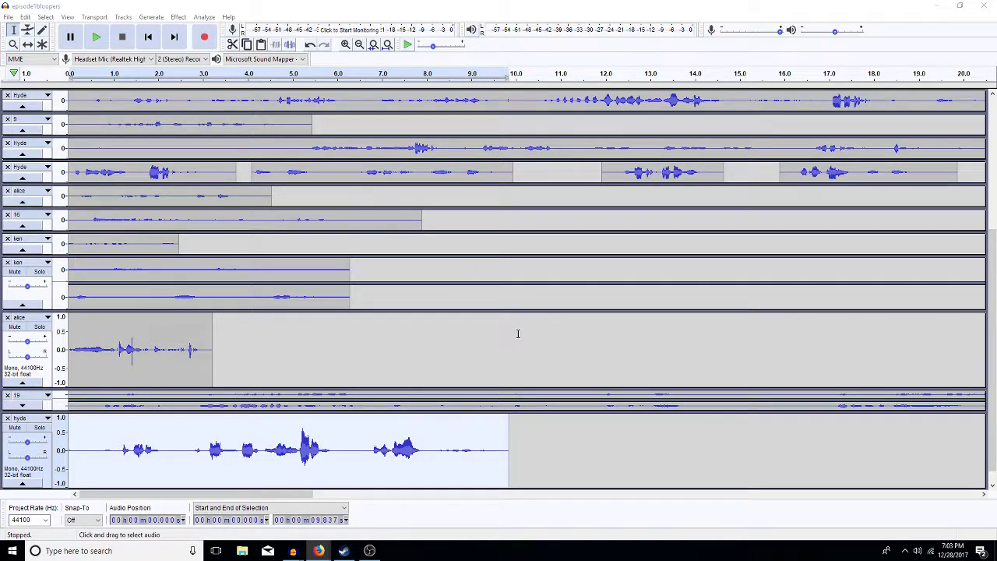
key("ctrl+shift+e")
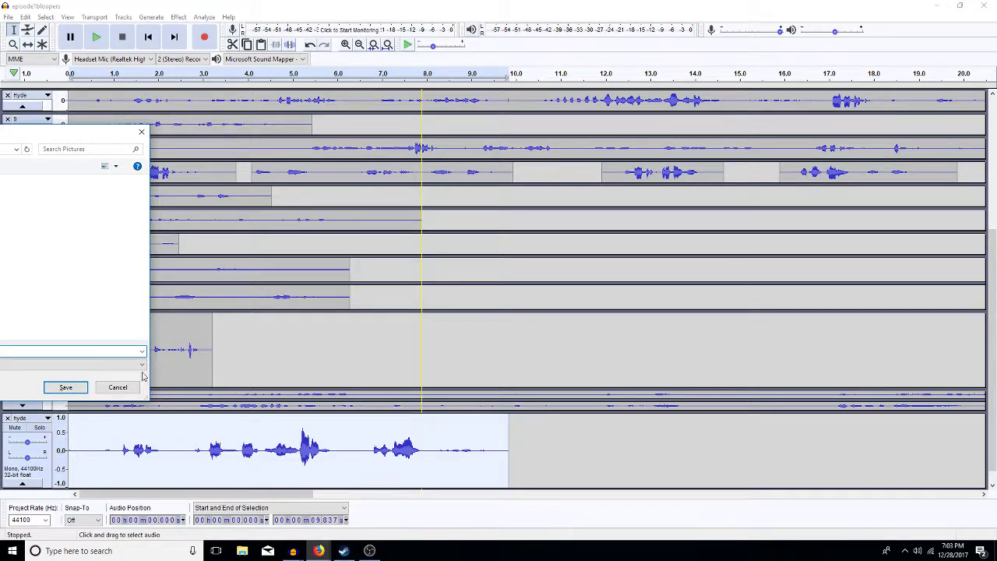
left_click(117, 388)
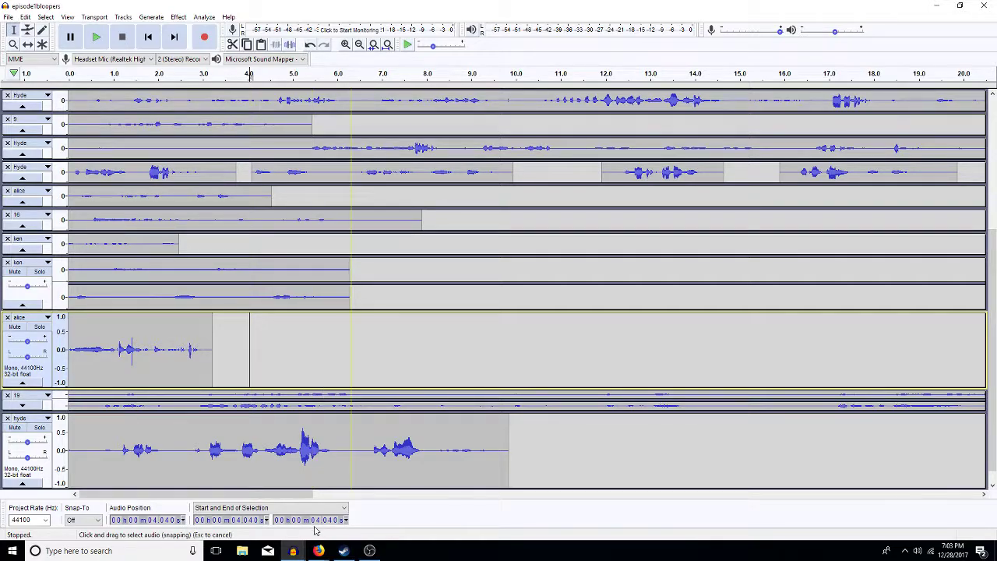
left_click(361, 348)
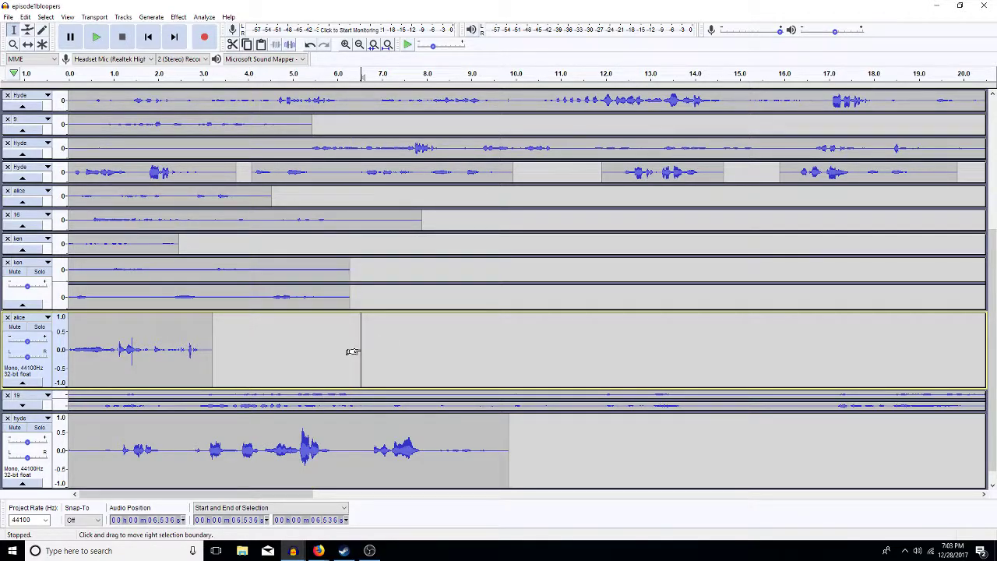